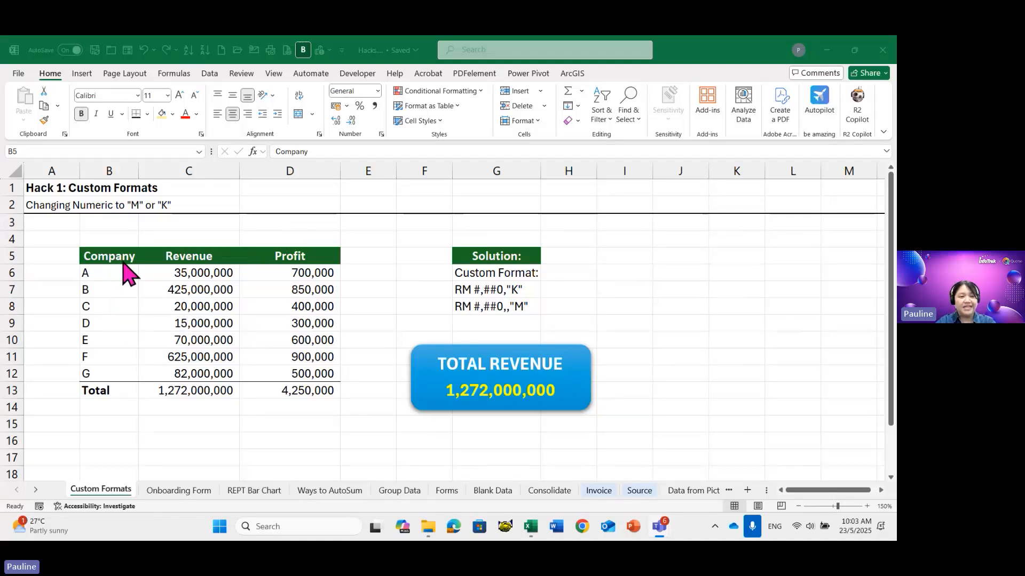
Step: Examine the figures in the Revenue and Profit columns of the company table
{"action": "left_click", "coordinate": [172, 258]}
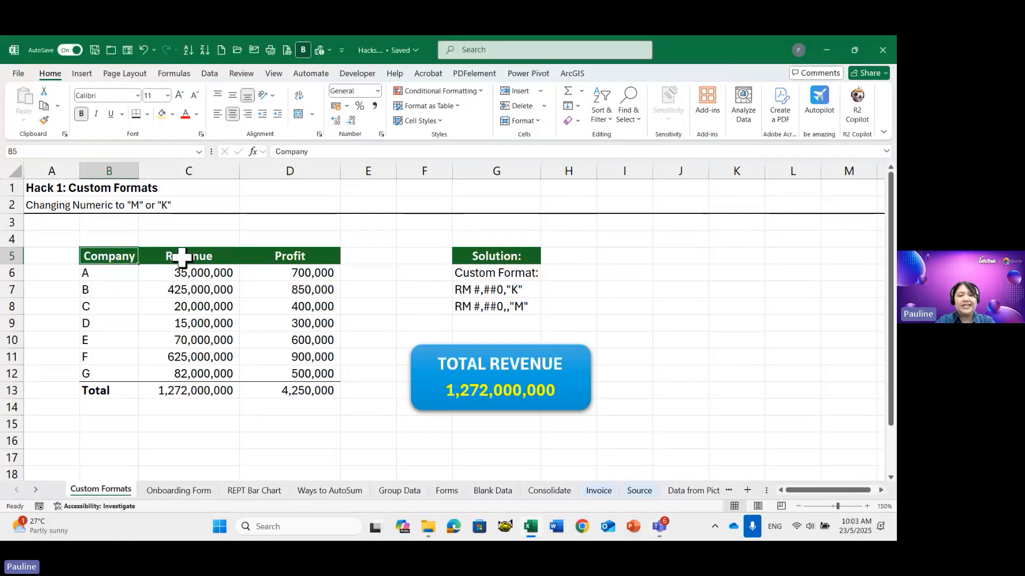
{"action": "left_click_drag", "start_coordinate": [188, 257], "coordinate": [189, 391]}
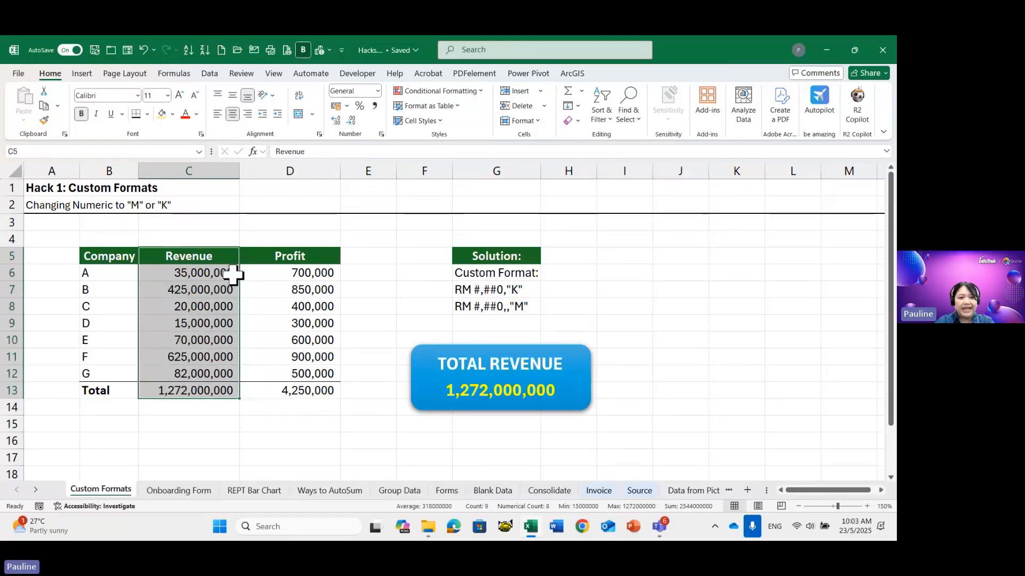
{"action": "left_click", "coordinate": [201, 273]}
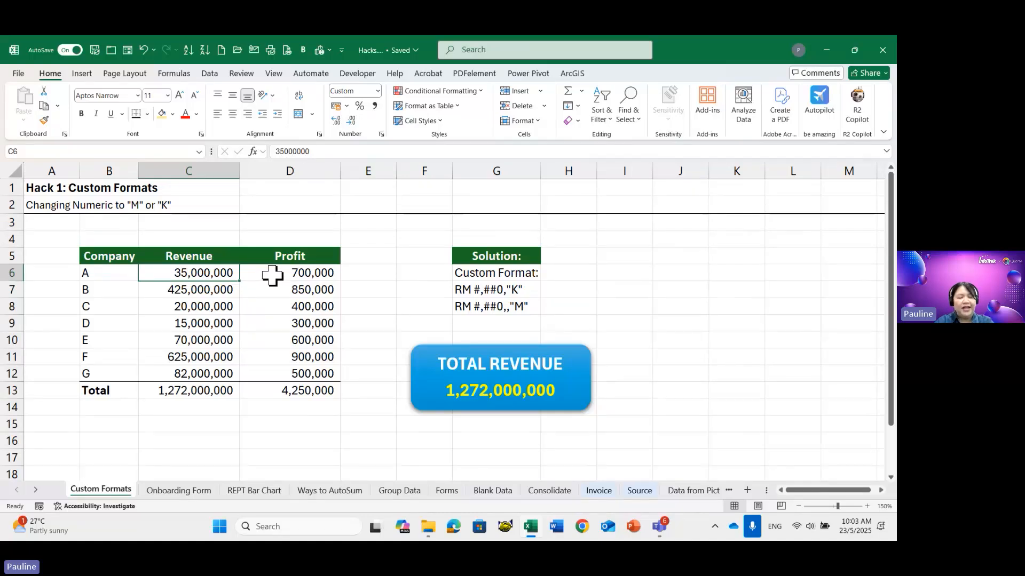
{"action": "left_click", "coordinate": [288, 258]}
{"action": "left_click_drag", "start_coordinate": [285, 271], "coordinate": [290, 377]}
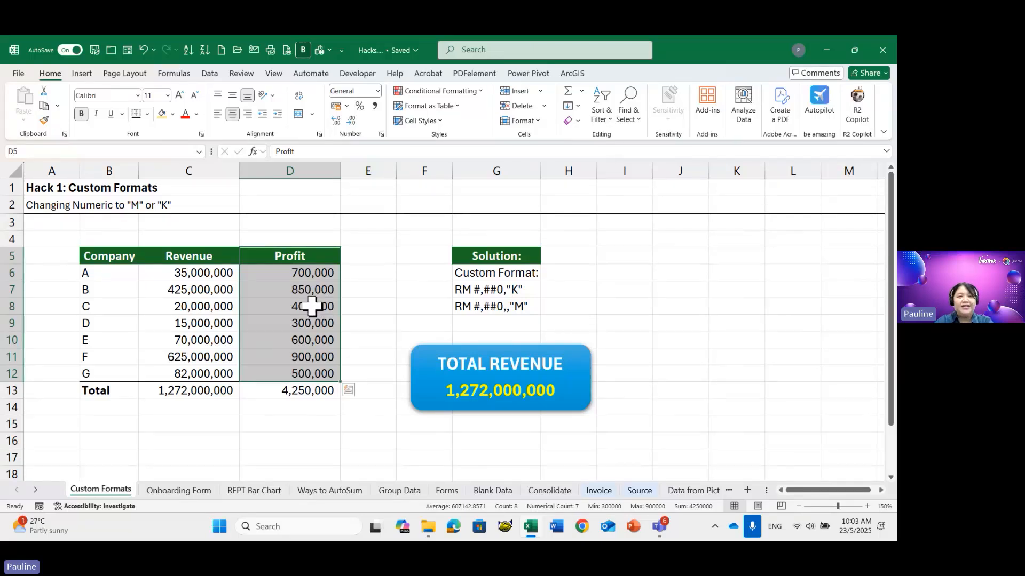
{"action": "left_click_drag", "start_coordinate": [190, 257], "coordinate": [192, 340]}
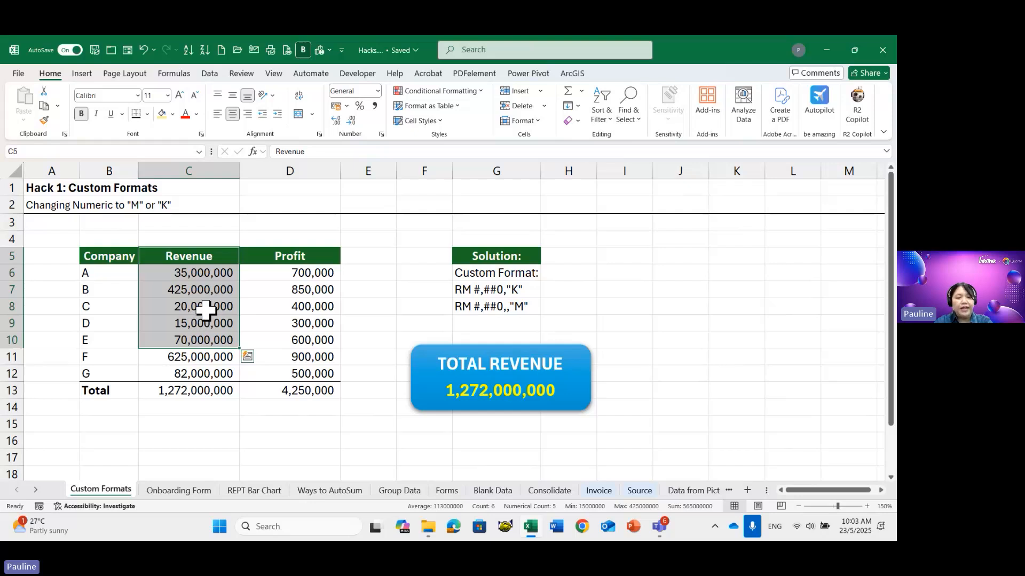
{"action": "left_click", "coordinate": [262, 288]}
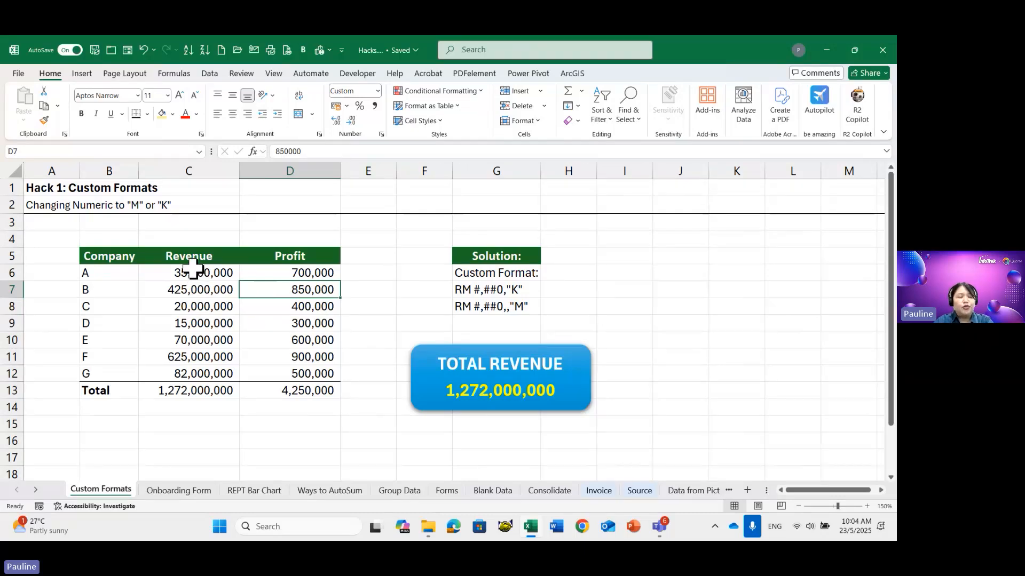
Step: Select the revenue figures in C6:C13, including the total
{"action": "left_click_drag", "start_coordinate": [194, 268], "coordinate": [199, 389]}
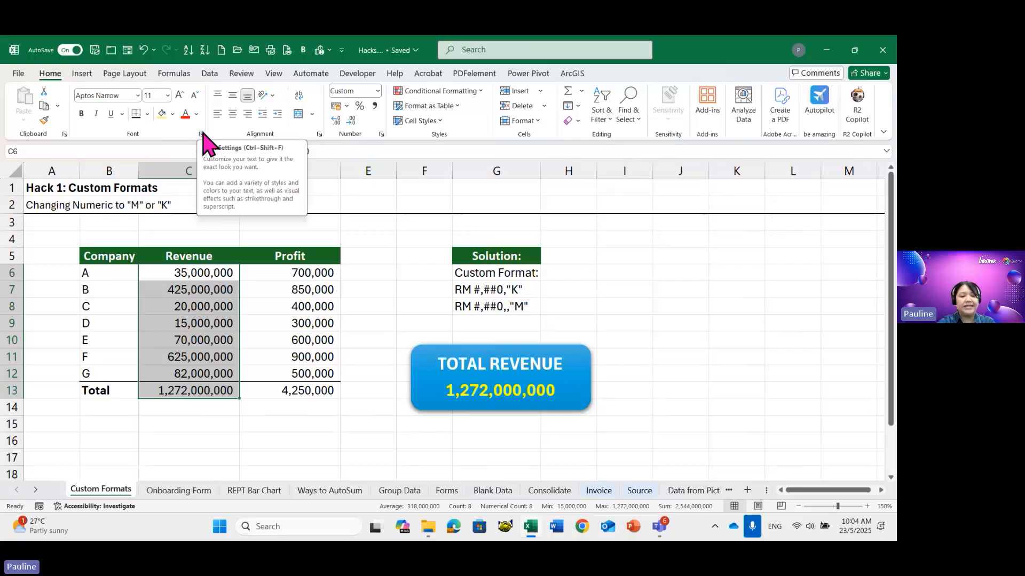
{"action": "key", "text": "ctrl+q"}
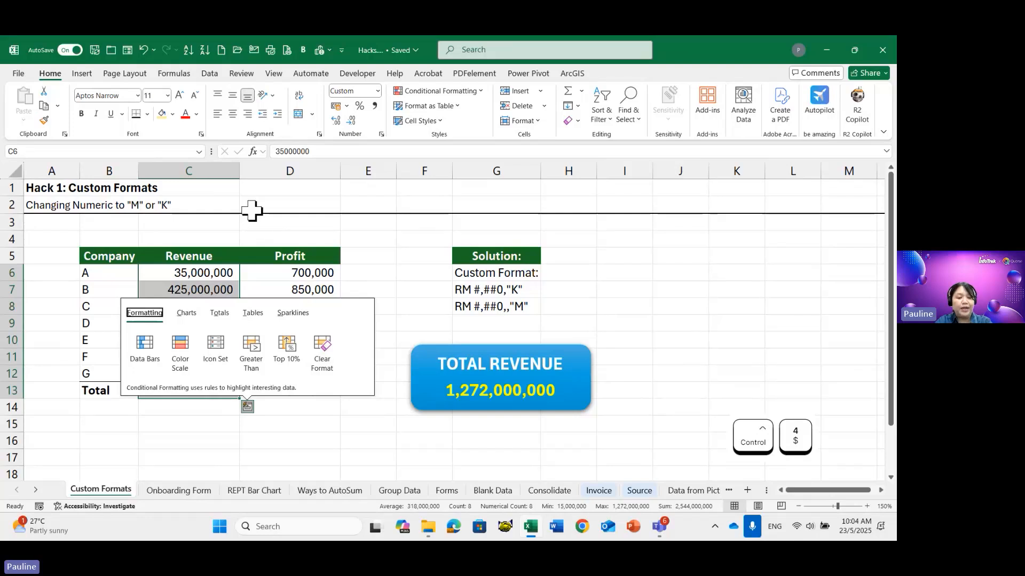
{"action": "key", "text": "ctrl+1"}
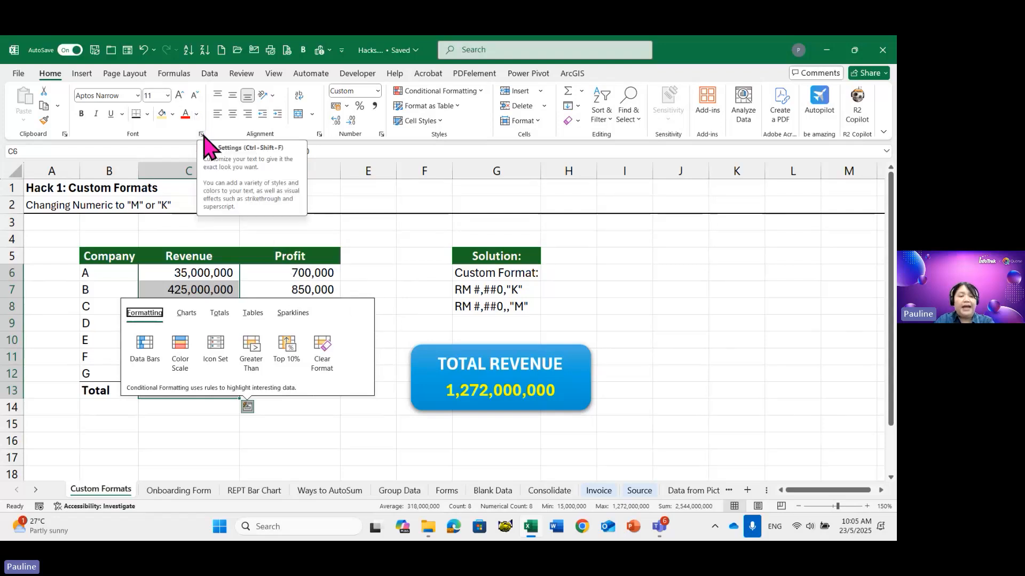
{"action": "key", "text": "Escape"}
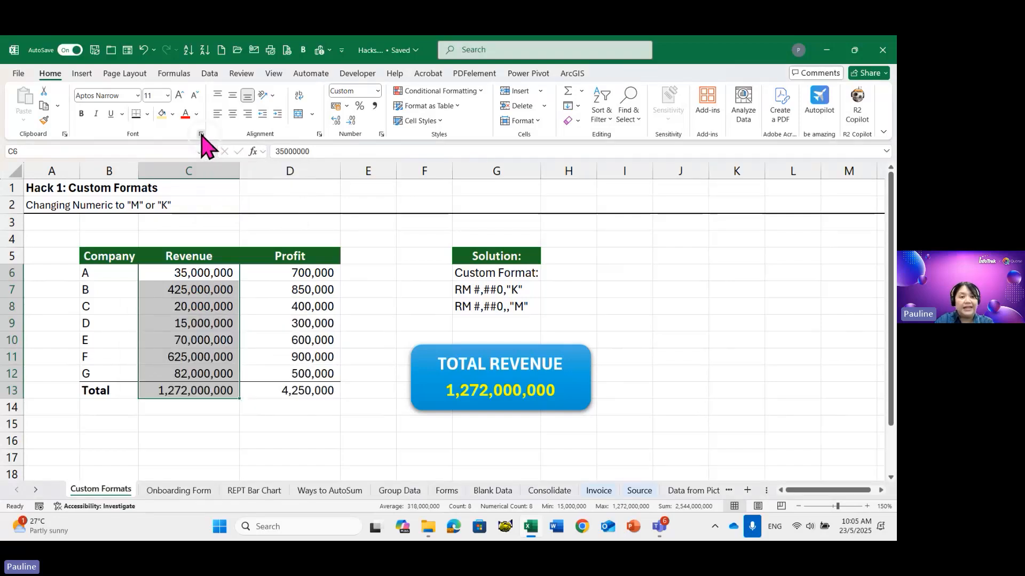
Step: Open the number format settings for the selected revenue cells
{"action": "left_click", "coordinate": [201, 134]}
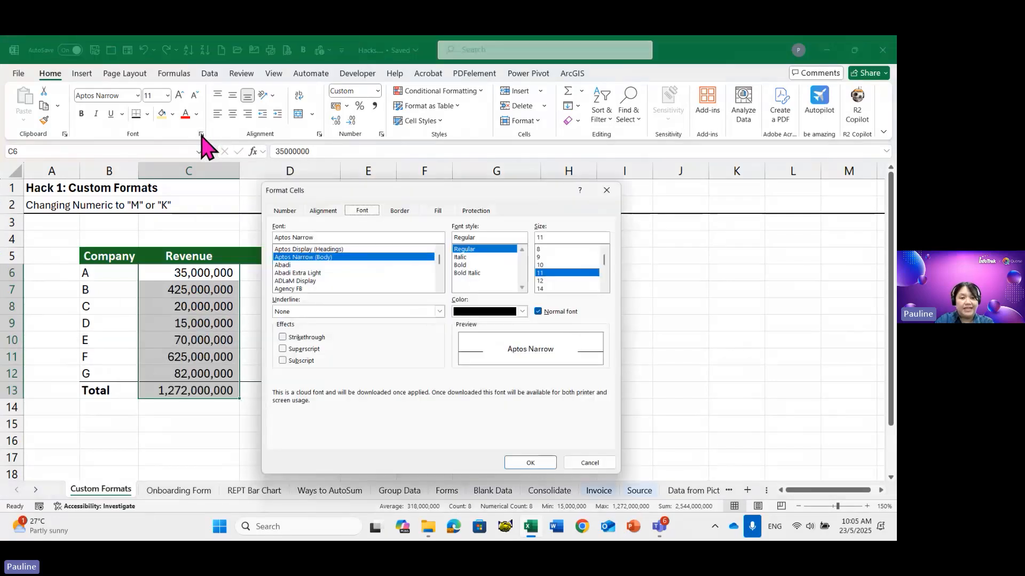
{"action": "left_click", "coordinate": [283, 212]}
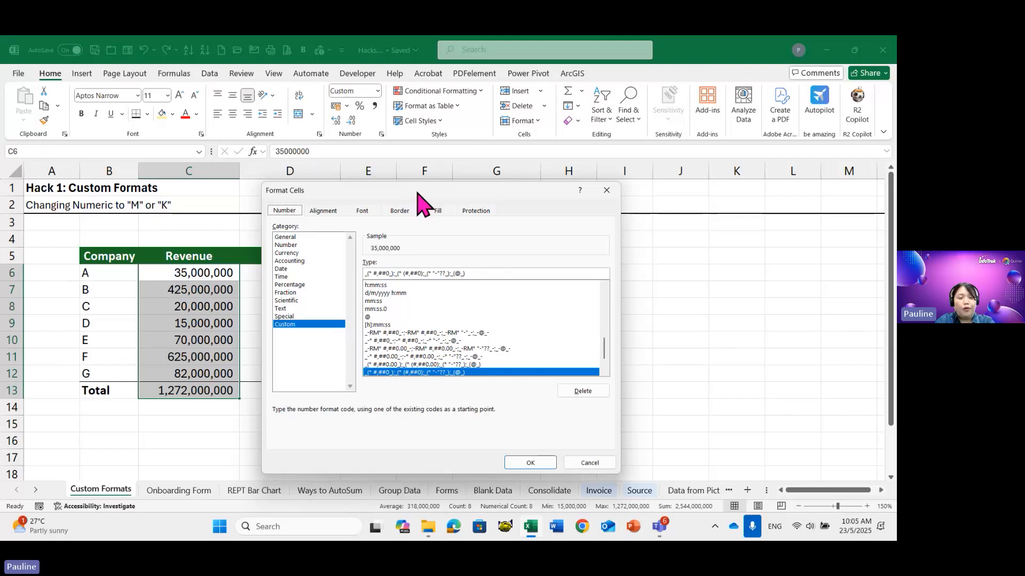
{"action": "left_click_drag", "start_coordinate": [421, 195], "coordinate": [408, 154]}
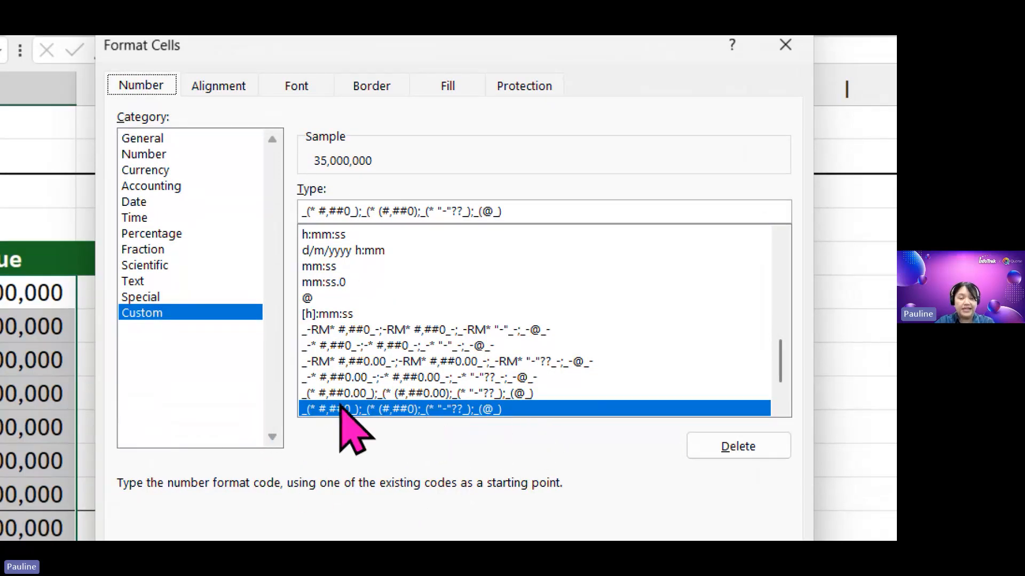
Step: Examine each section of the current custom number format code of the revenue cells
{"action": "left_click", "coordinate": [359, 211]}
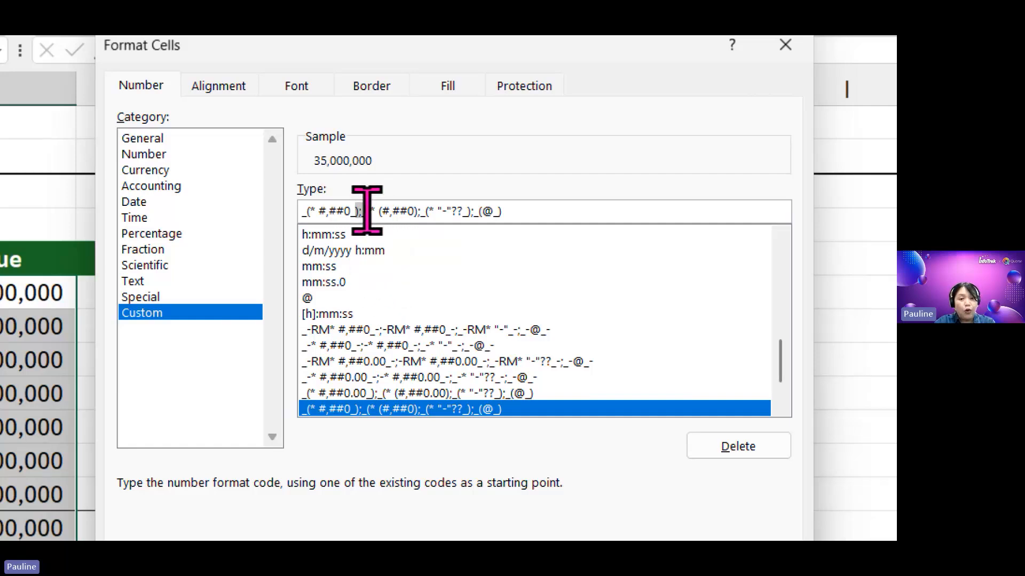
{"action": "left_click_drag", "start_coordinate": [357, 211], "coordinate": [300, 210]}
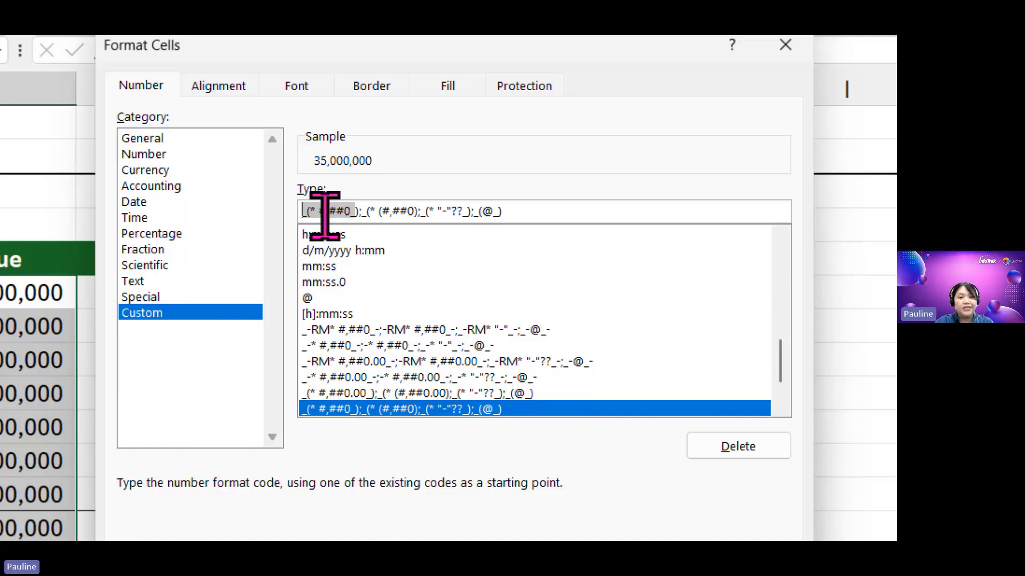
{"action": "left_click_drag", "start_coordinate": [314, 209], "coordinate": [328, 209]}
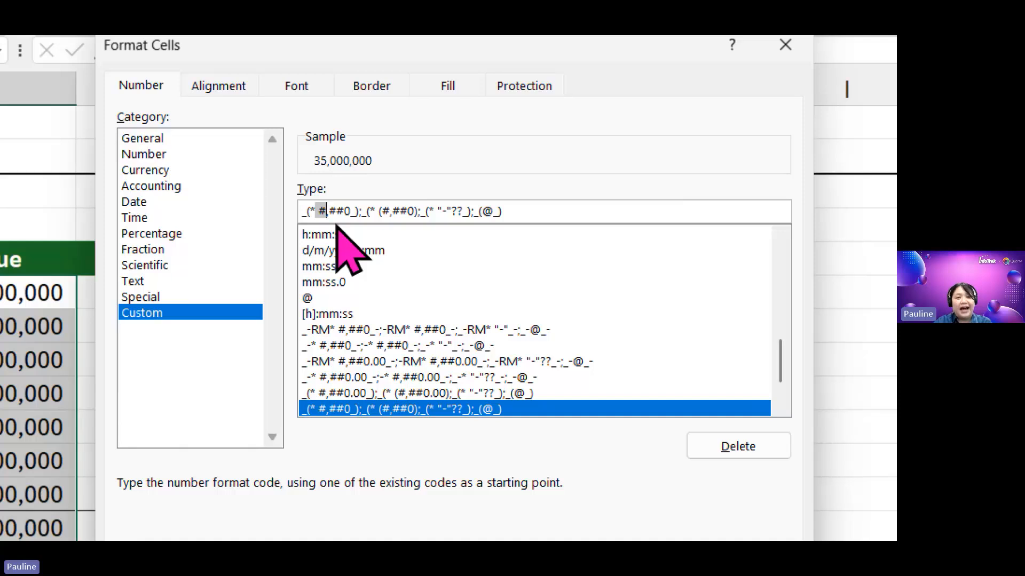
{"action": "left_click", "coordinate": [345, 211]}
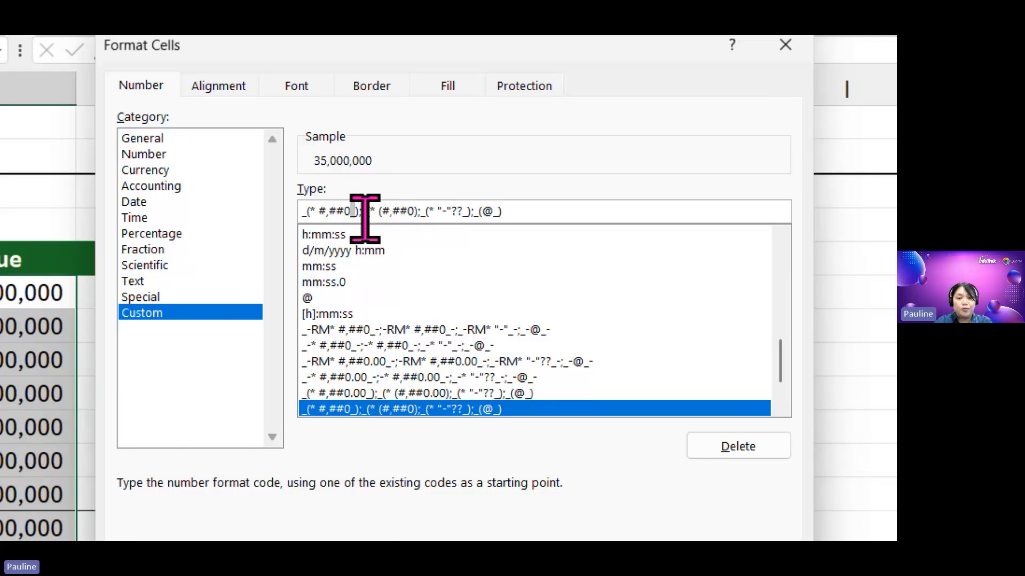
{"action": "left_click_drag", "start_coordinate": [371, 211], "coordinate": [425, 211]}
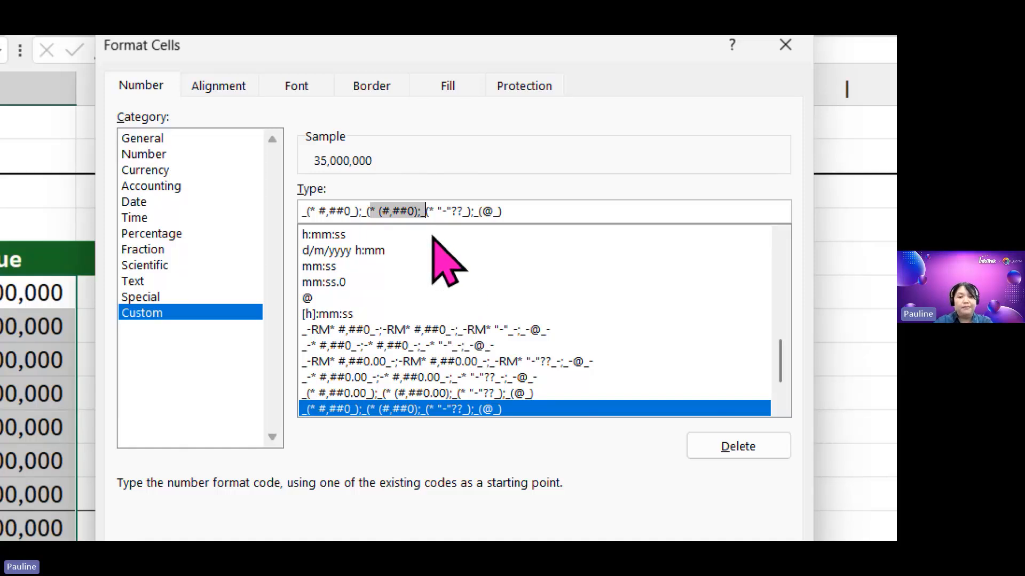
{"action": "left_click_drag", "start_coordinate": [425, 211], "coordinate": [511, 211]}
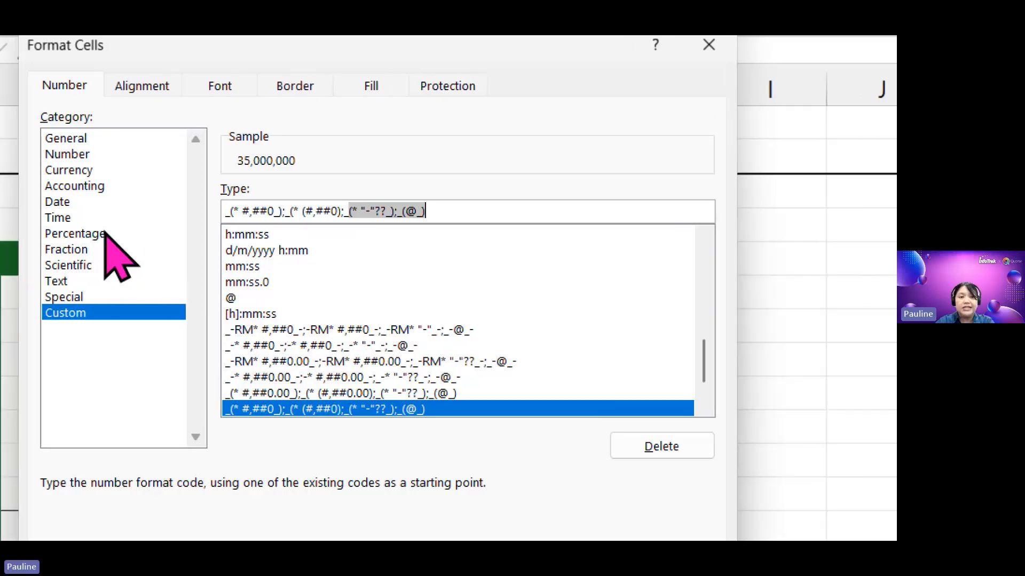
Step: Build the custom number format #,##0,,"M" from the built-in #,##0 code and apply it to the revenue figures
{"action": "left_click_drag", "start_coordinate": [706, 344], "coordinate": [690, 277]}
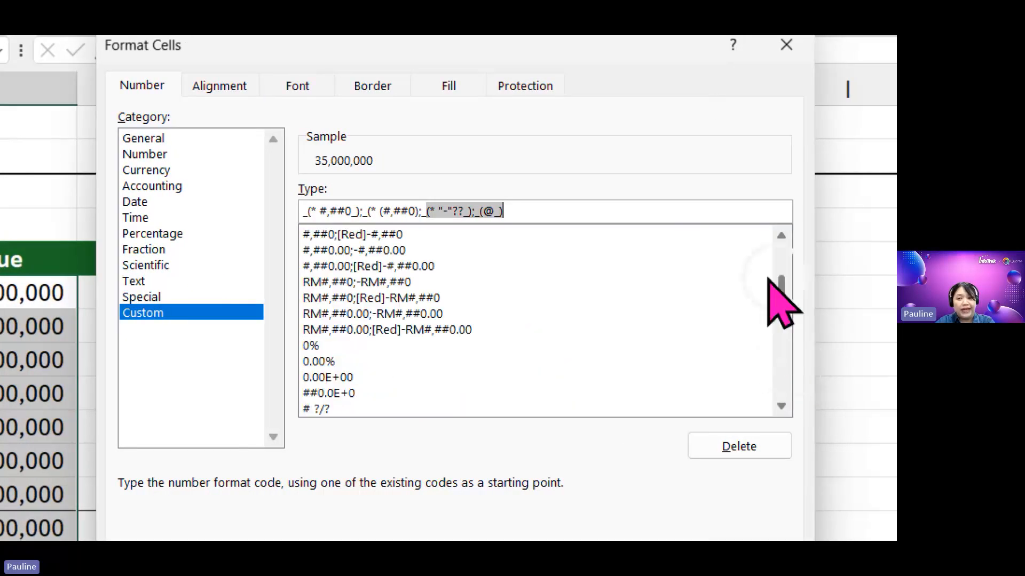
{"action": "left_click_drag", "start_coordinate": [768, 278], "coordinate": [778, 222]}
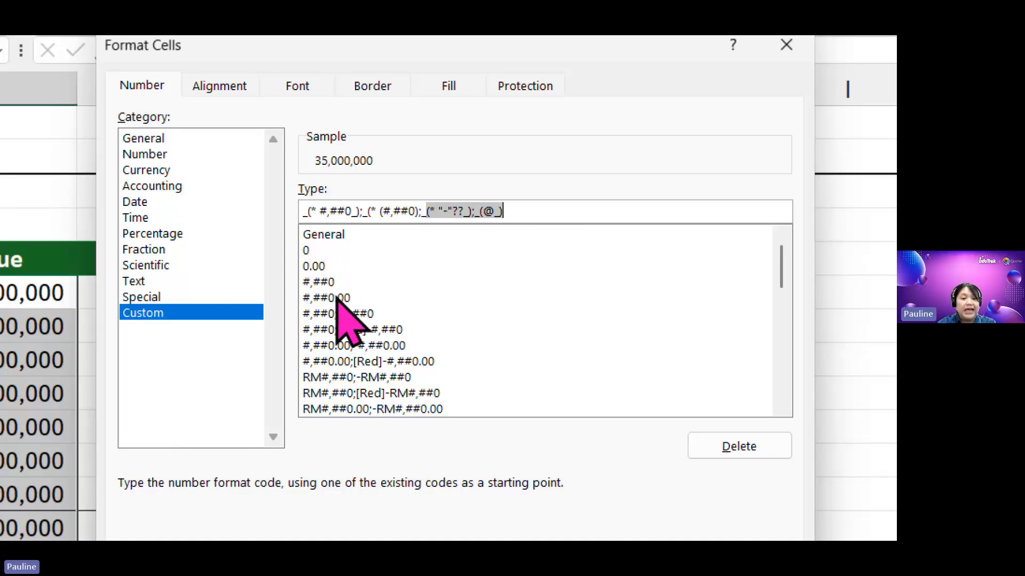
{"action": "left_click", "coordinate": [336, 298]}
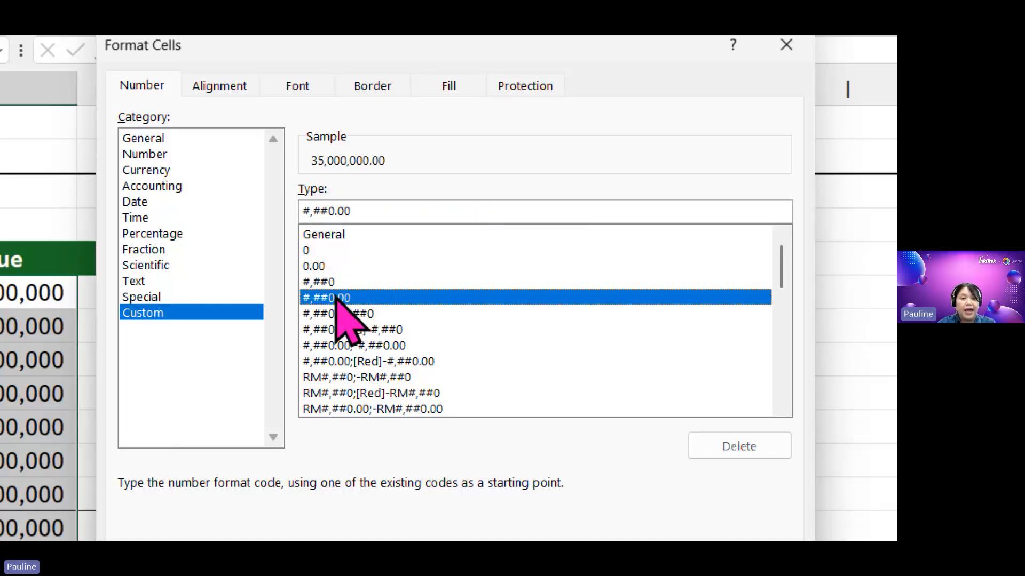
{"action": "left_click", "coordinate": [336, 283]}
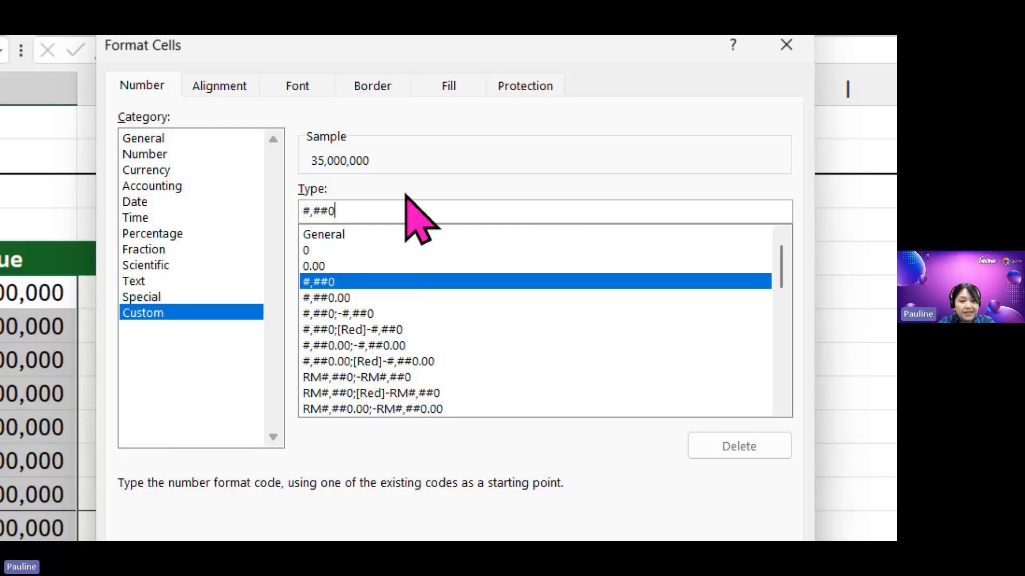
{"action": "type", "text": ",,"}
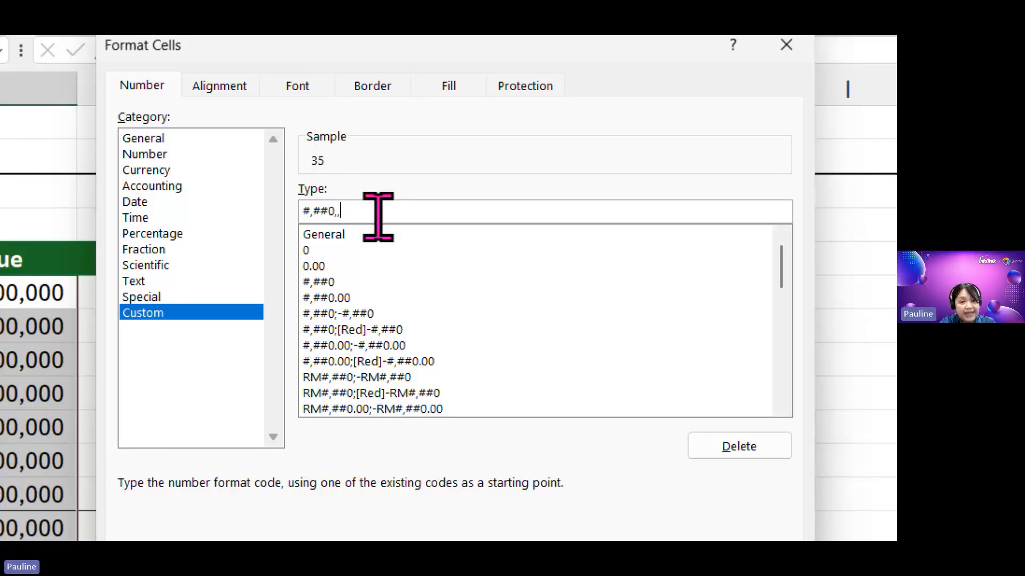
{"action": "type", "text": "m"}
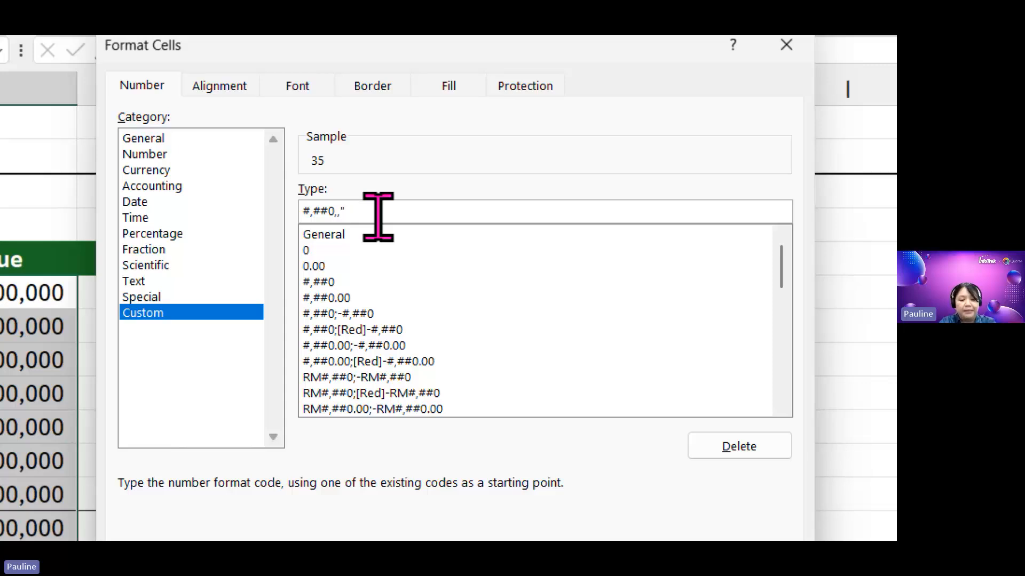
{"action": "type", "text": "\""}
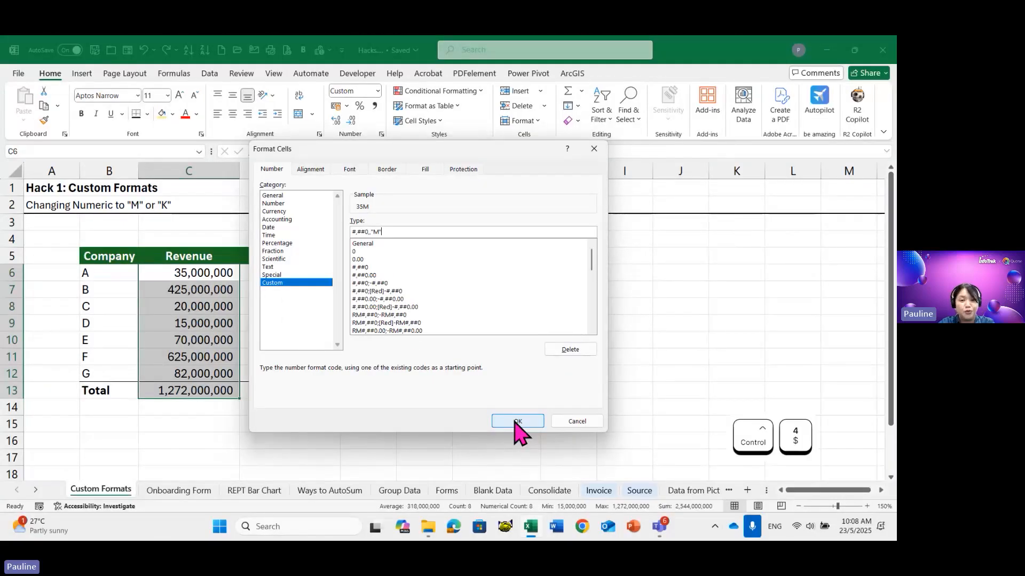
{"action": "left_click", "coordinate": [516, 422]}
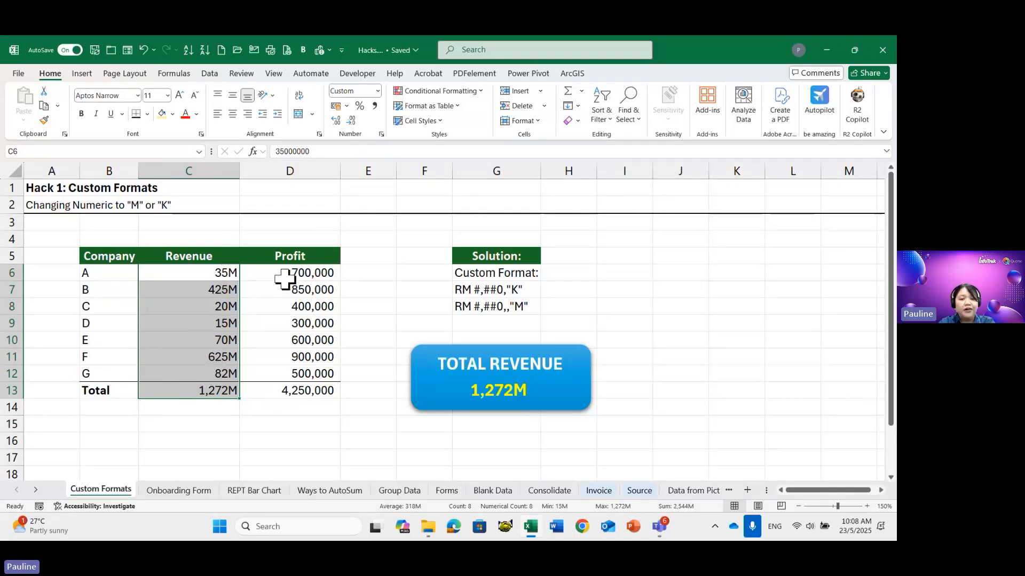
Step: Inspect the cell reference behind the amount in the TOTAL REVENUE box and the formula of the Revenue column's total
{"action": "left_click_drag", "start_coordinate": [284, 272], "coordinate": [316, 387]}
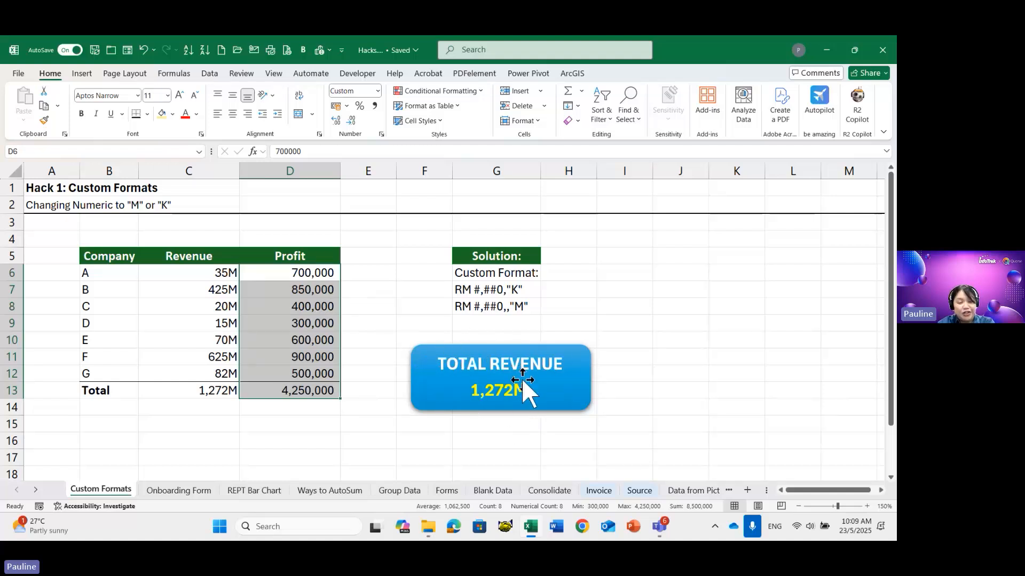
{"action": "left_click", "coordinate": [485, 392]}
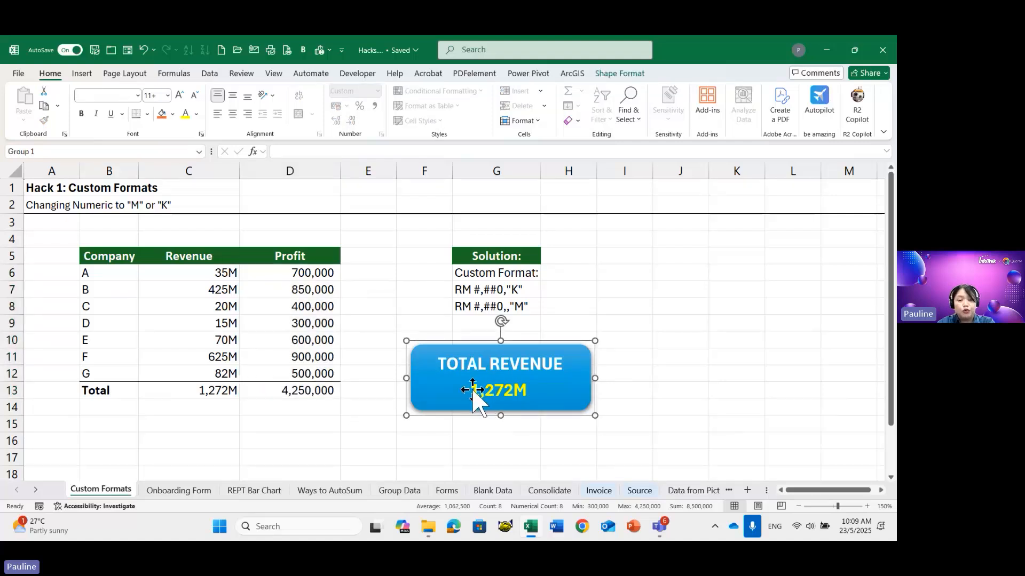
{"action": "left_click", "coordinate": [473, 391]}
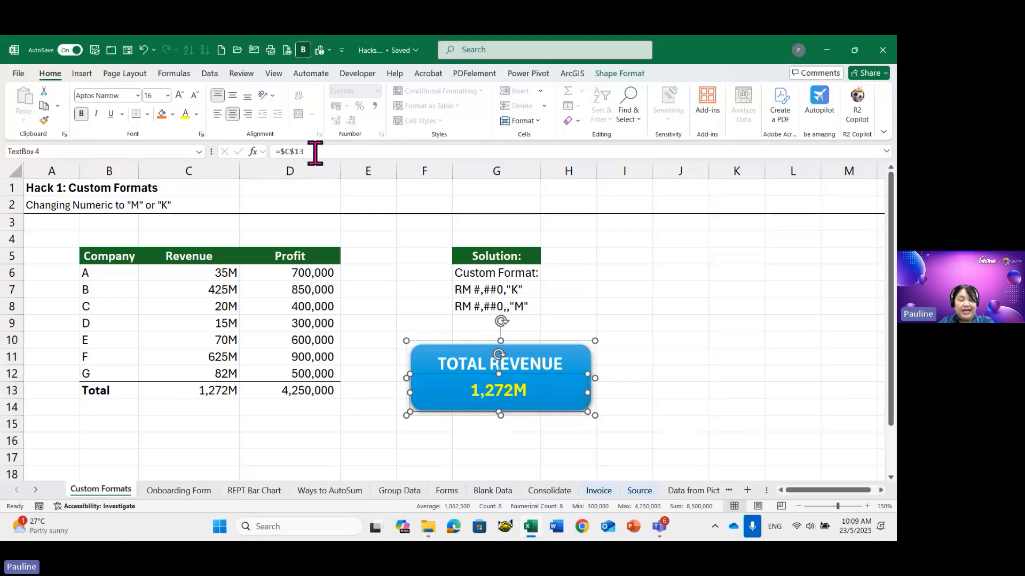
{"action": "left_click", "coordinate": [201, 386]}
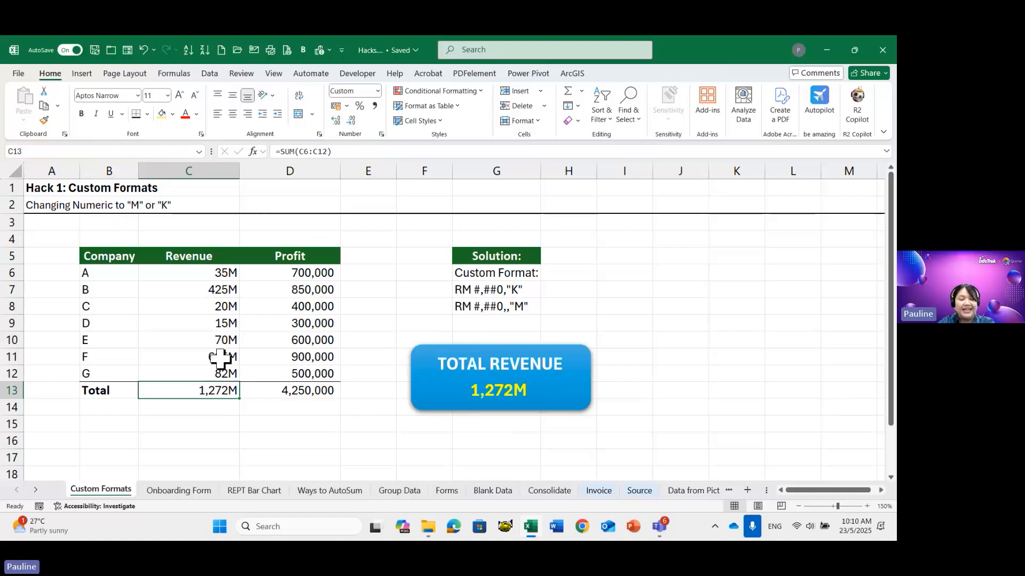
{"action": "left_click", "coordinate": [488, 388]}
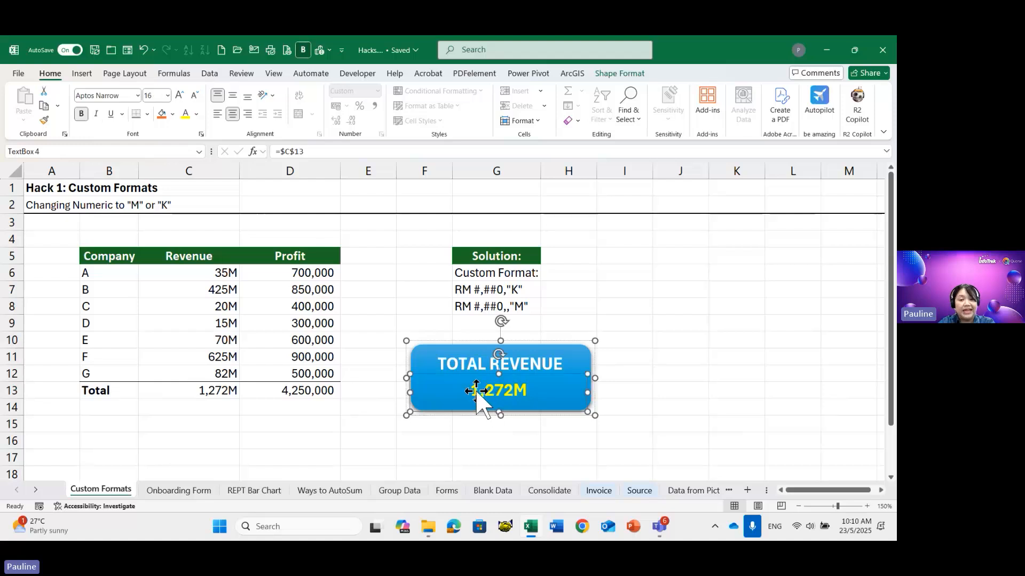
{"action": "left_click", "coordinate": [308, 151]}
{"action": "key", "text": "ctrl+2"}
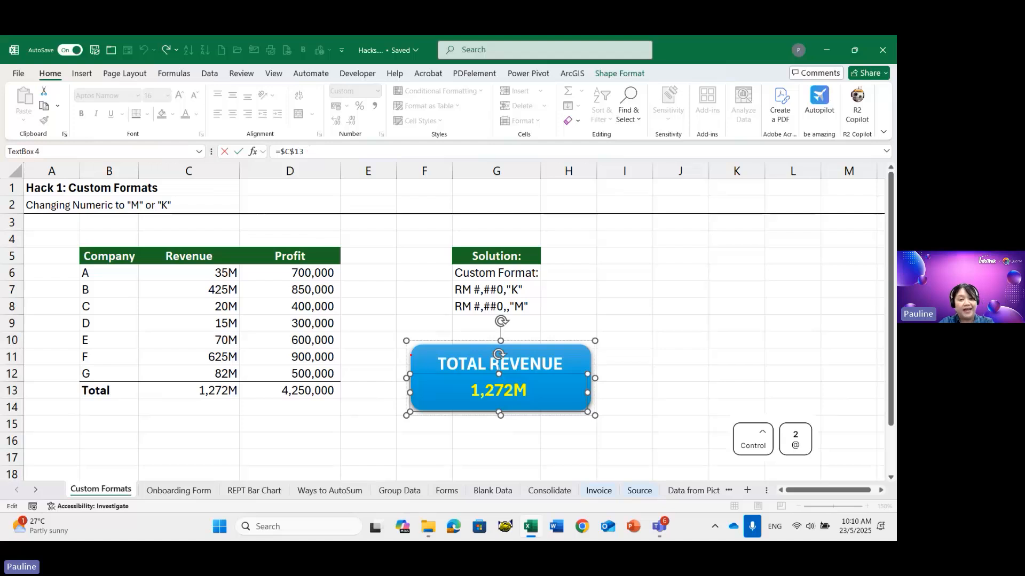
{"action": "mouse_move", "coordinate": [463, 392]}
{"action": "left_mouse_down"}
{"action": "mouse_move", "coordinate": [353, 269]}
{"action": "mouse_move", "coordinate": [310, 171]}
{"action": "mouse_move", "coordinate": [300, 180]}
{"action": "mouse_move", "coordinate": [320, 167]}
{"action": "mouse_move", "coordinate": [262, 225]}
{"action": "mouse_move", "coordinate": [200, 383]}
{"action": "mouse_move", "coordinate": [196, 373]}
{"action": "mouse_move", "coordinate": [209, 378]}
{"action": "mouse_move", "coordinate": [216, 368]}
{"action": "left_mouse_up"}
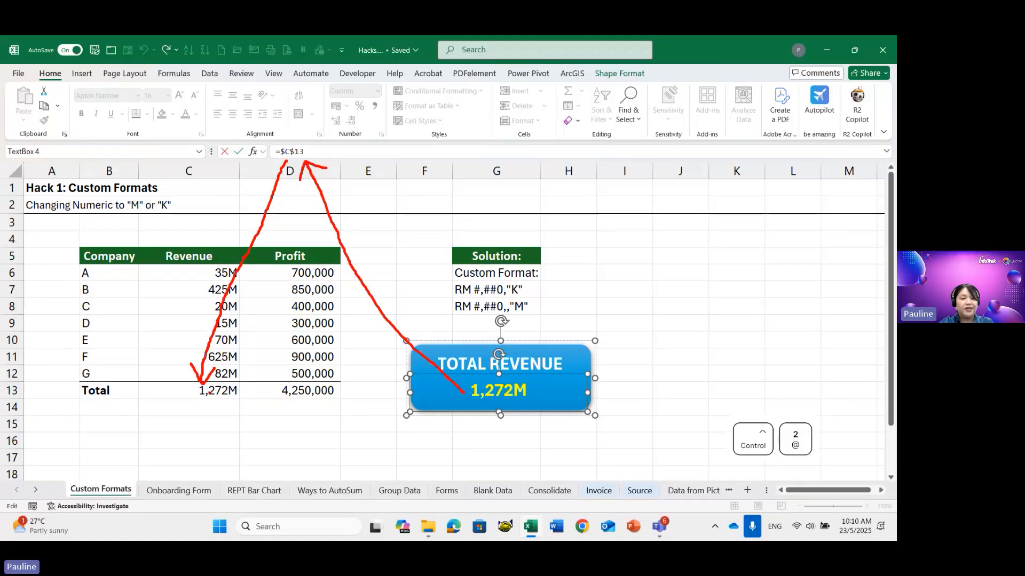
{"action": "mouse_move", "coordinate": [215, 371]}
{"action": "left_mouse_down"}
{"action": "mouse_move", "coordinate": [169, 386]}
{"action": "mouse_move", "coordinate": [216, 414]}
{"action": "mouse_move", "coordinate": [240, 379]}
{"action": "mouse_move", "coordinate": [213, 372]}
{"action": "left_mouse_up"}
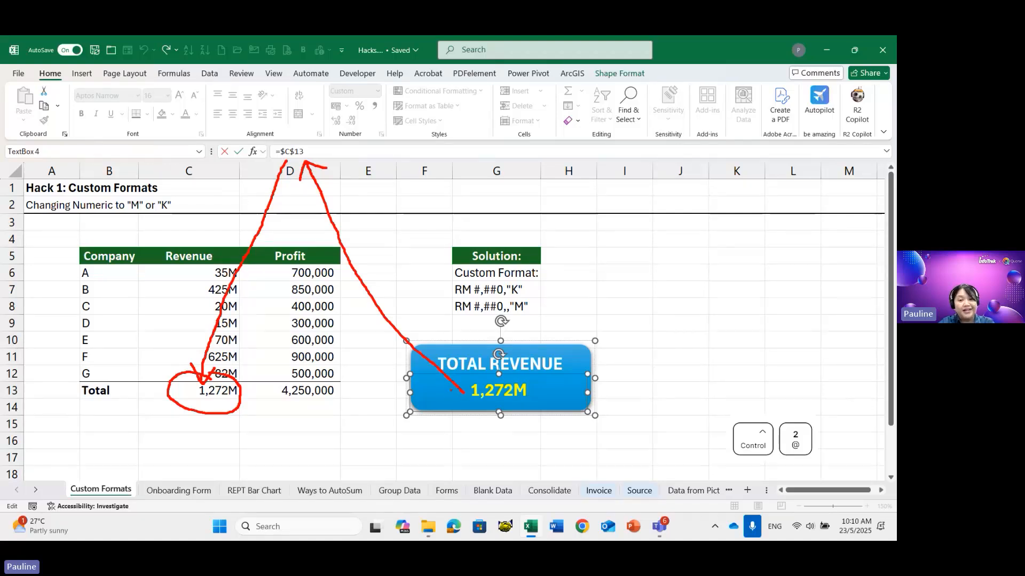
{"action": "left_click_drag", "start_coordinate": [463, 379], "coordinate": [465, 393]}
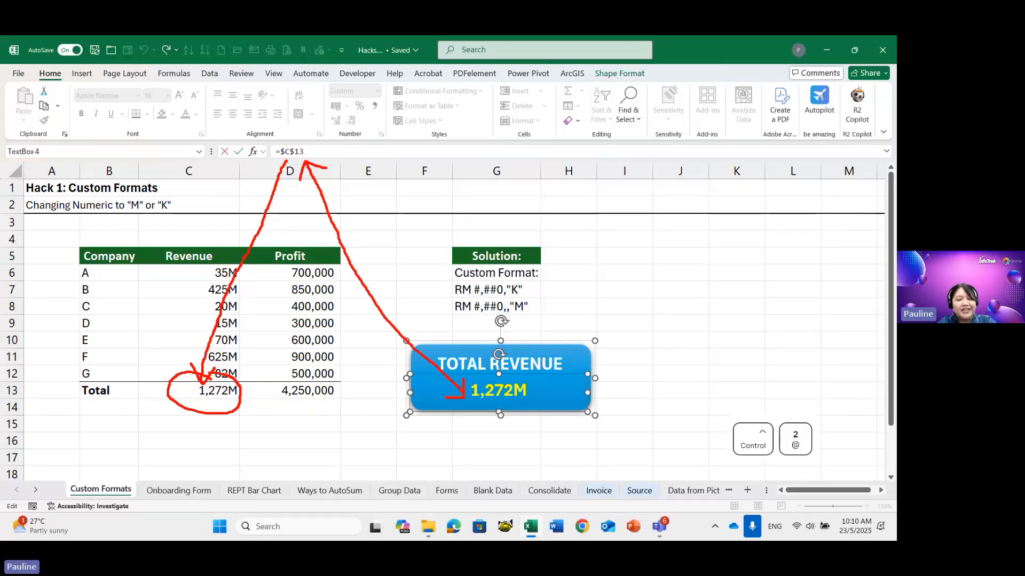
{"action": "key", "text": "Escape"}
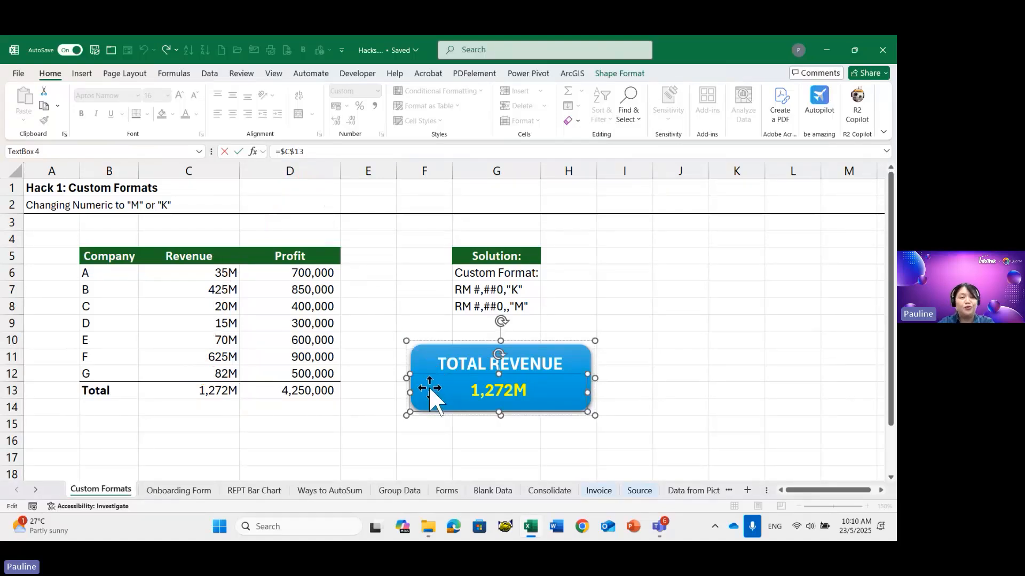
Step: Open the number format settings for the Profit figures including the total, and choose the built-in #,##0 code as the starting point
{"action": "left_click", "coordinate": [308, 272]}
{"action": "left_click_drag", "start_coordinate": [308, 272], "coordinate": [309, 384]}
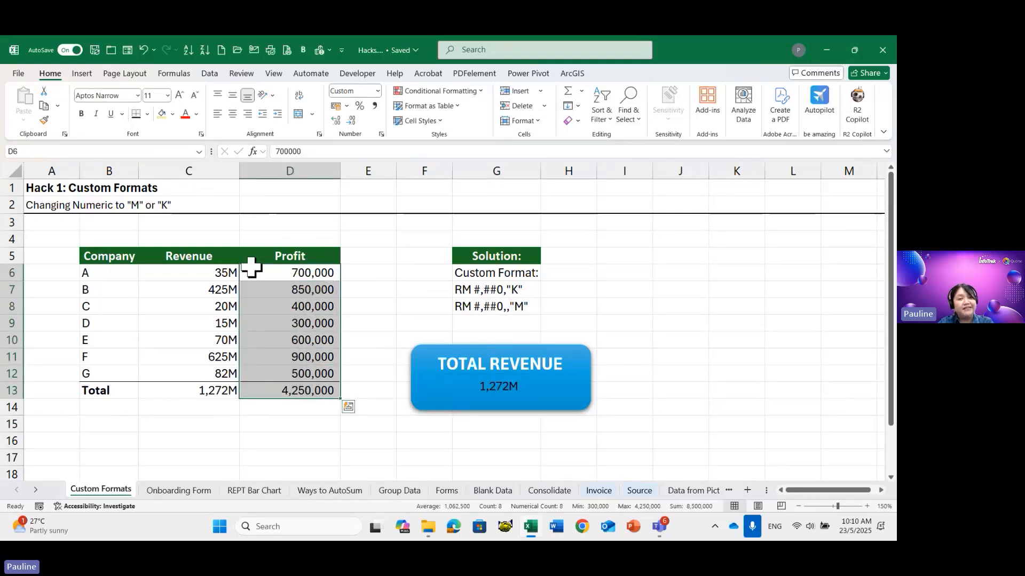
{"action": "key", "text": "ctrl+1"}
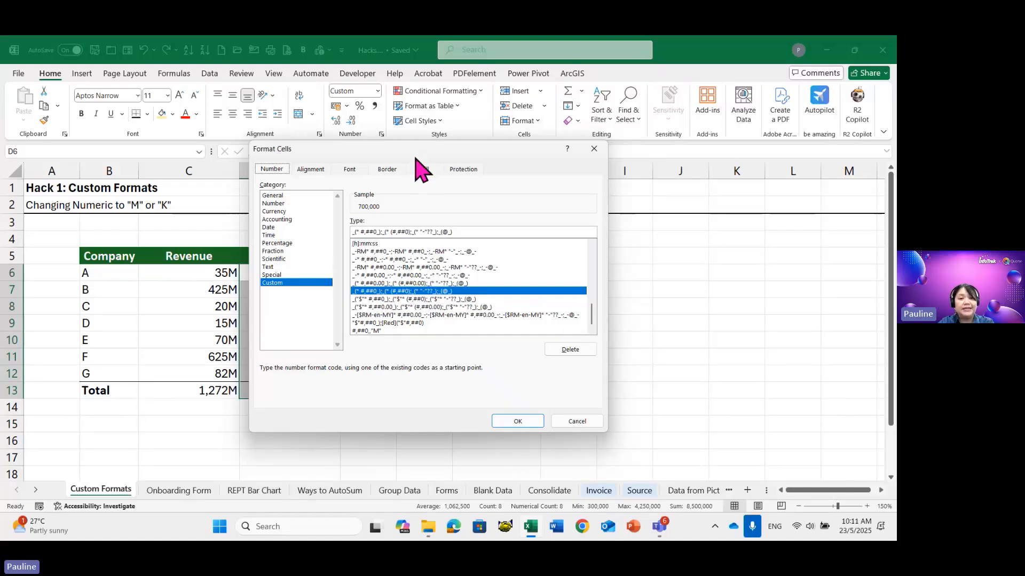
{"action": "left_click_drag", "start_coordinate": [420, 151], "coordinate": [258, 154]}
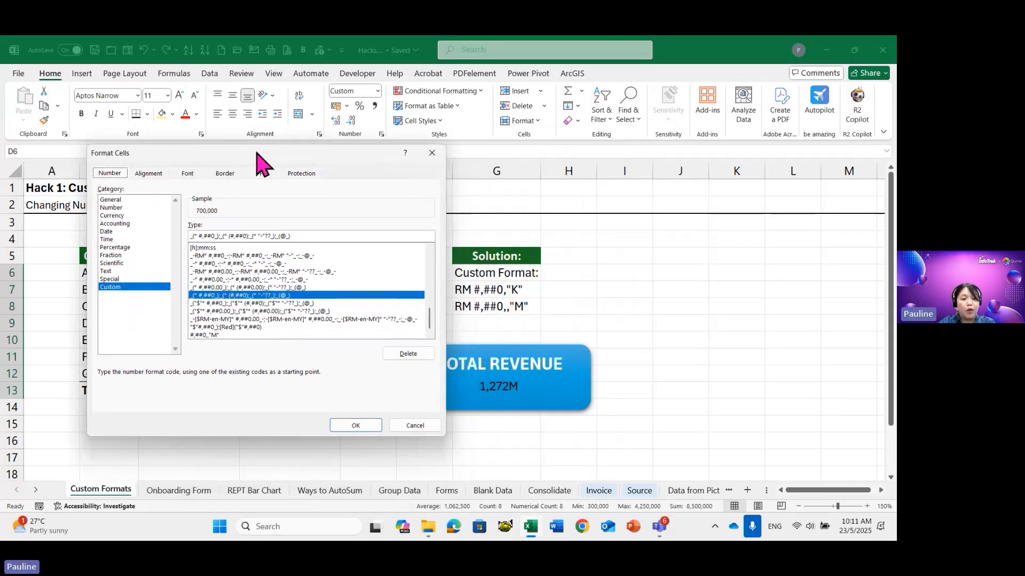
{"action": "left_click_drag", "start_coordinate": [428, 317], "coordinate": [423, 247]}
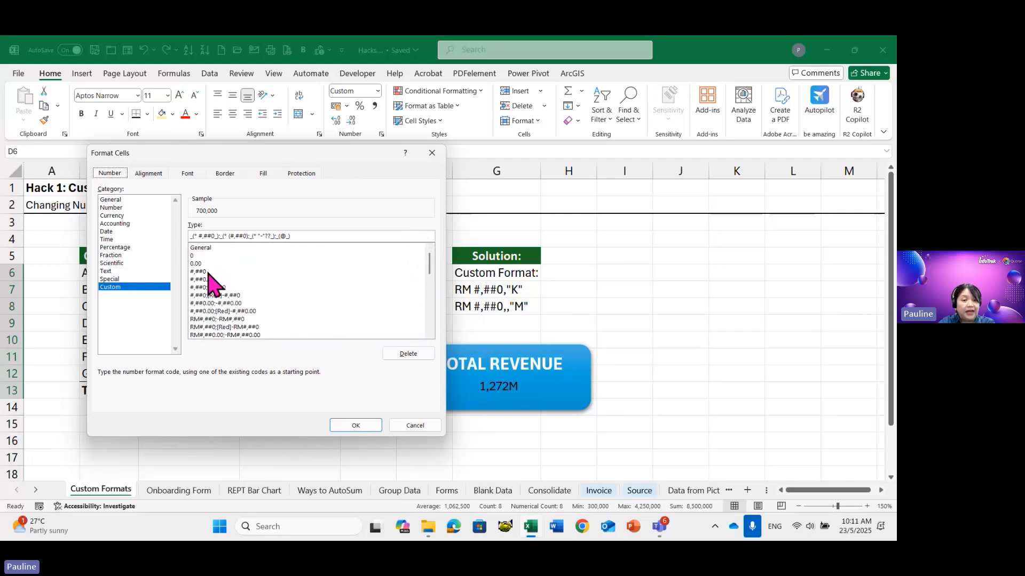
{"action": "left_click", "coordinate": [211, 272]}
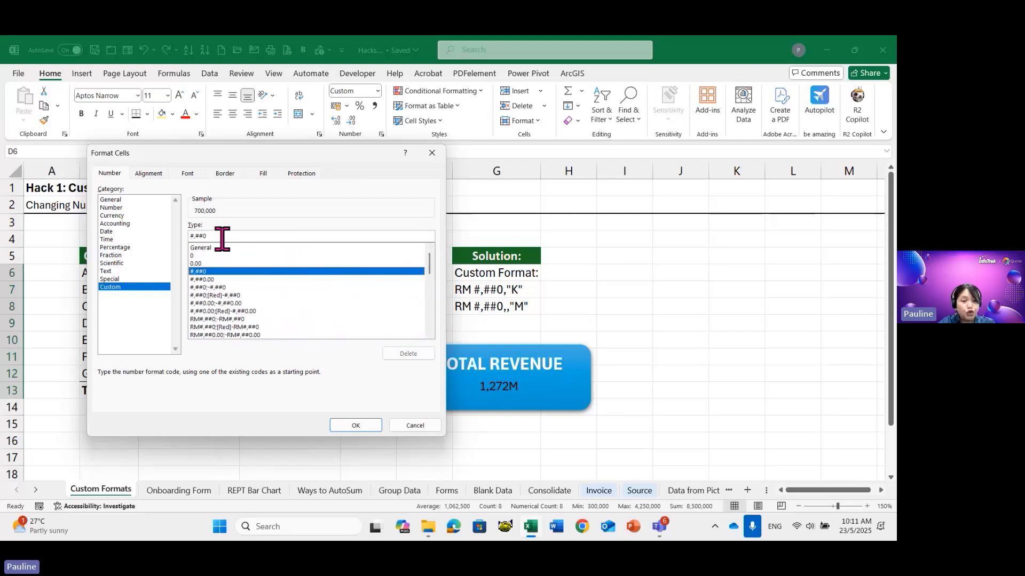
Step: Extend the custom number format code to #,##0,"K" and apply it to the Profit figures
{"action": "left_click_drag", "start_coordinate": [253, 153], "coordinate": [271, 135]}
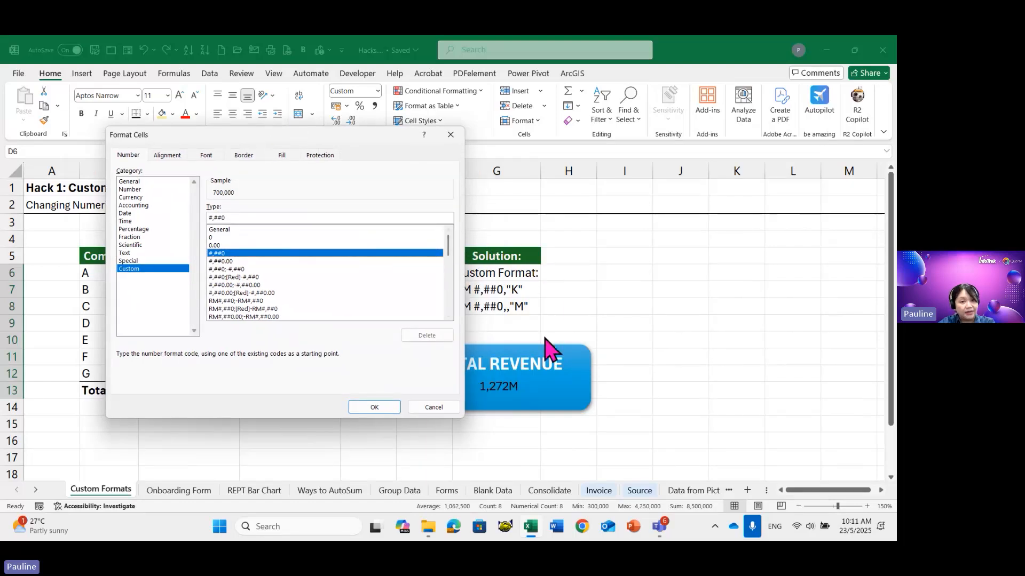
{"action": "left_click_drag", "start_coordinate": [293, 142], "coordinate": [565, 152]}
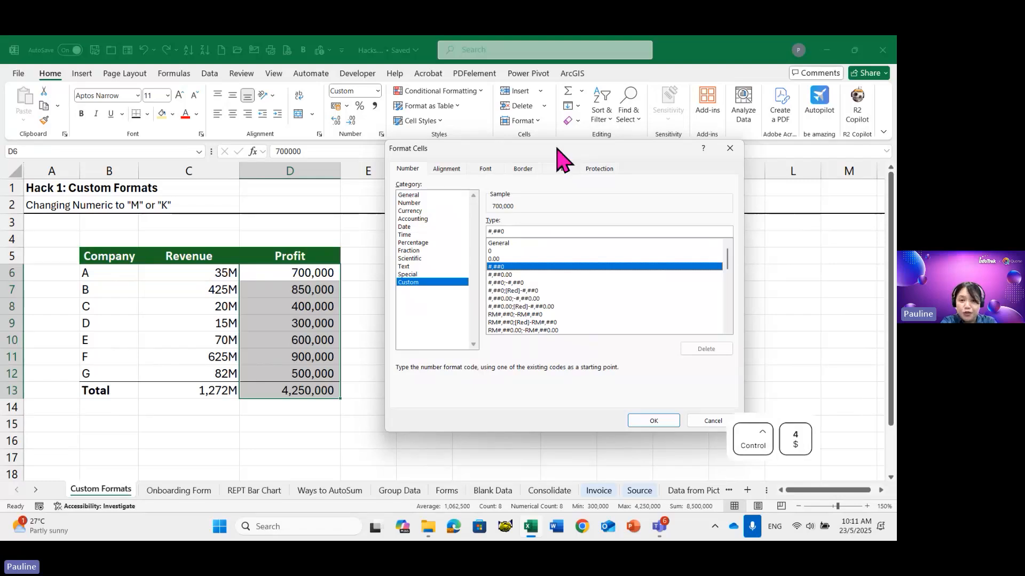
{"action": "key", "text": "ctrl+4"}
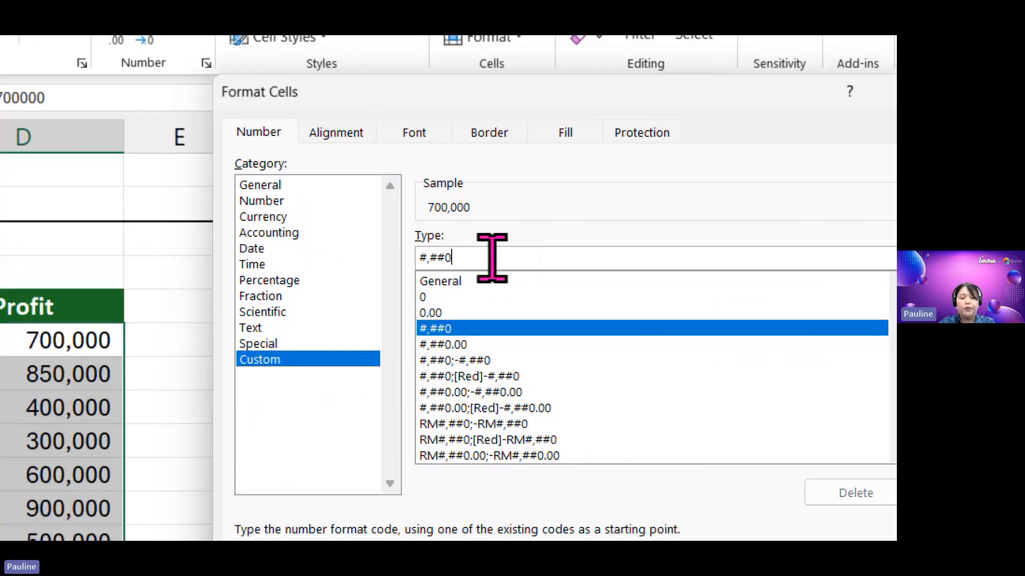
{"action": "type", "text": ","}
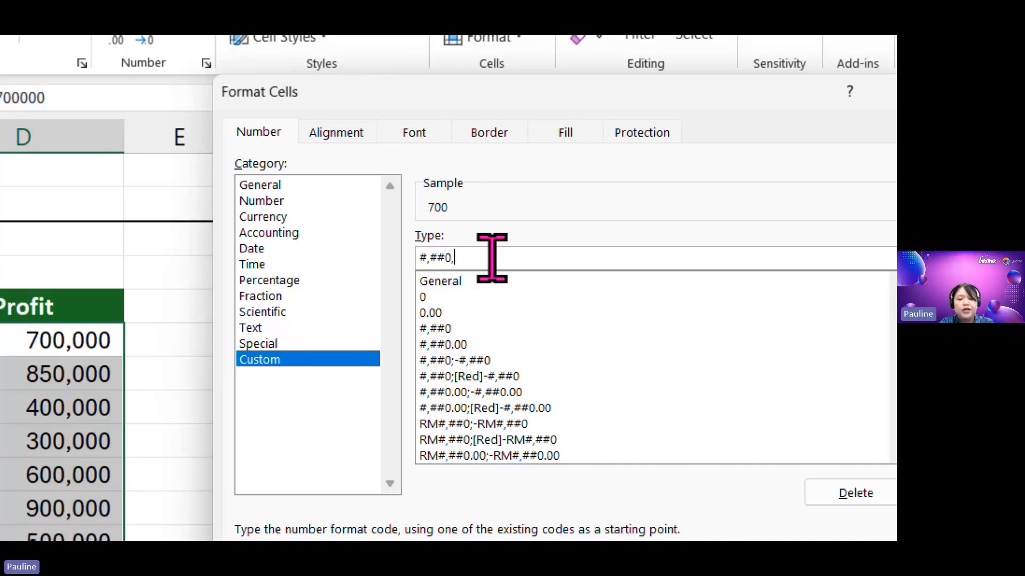
{"action": "type", "text": "\"K\""}
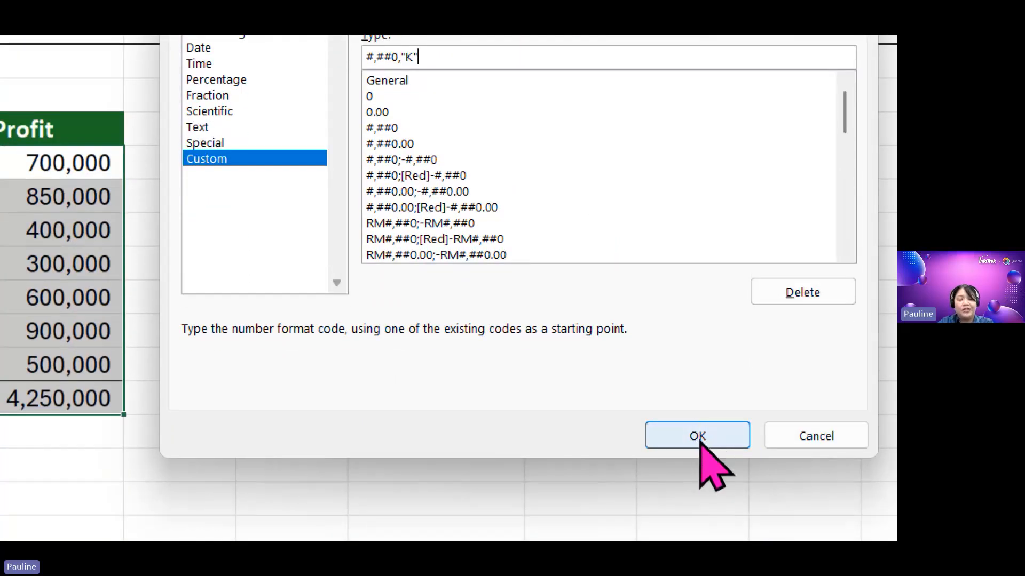
{"action": "left_click", "coordinate": [698, 436]}
{"action": "scroll", "coordinate": [239, 234], "scroll_direction": "left", "scroll_amount": 5}
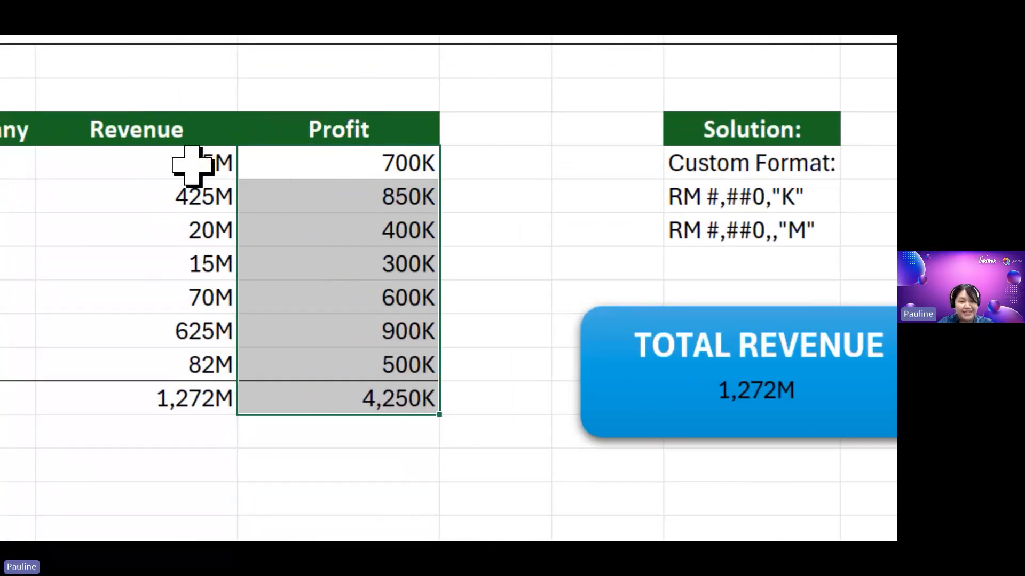
{"action": "scroll", "coordinate": [251, 268], "scroll_direction": "left", "scroll_amount": 2}
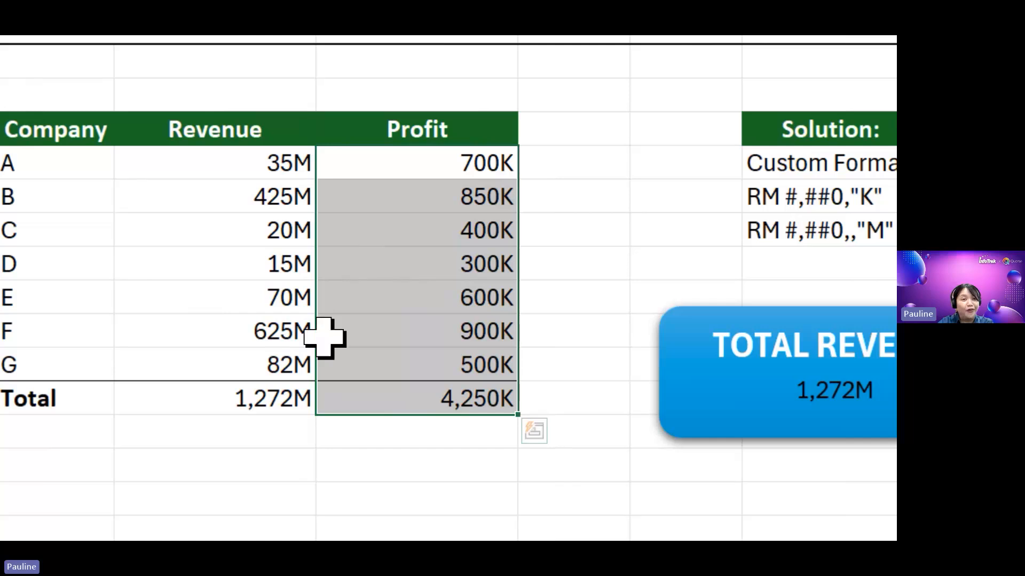
{"action": "scroll", "coordinate": [285, 96], "scroll_direction": "up", "scroll_amount": 2}
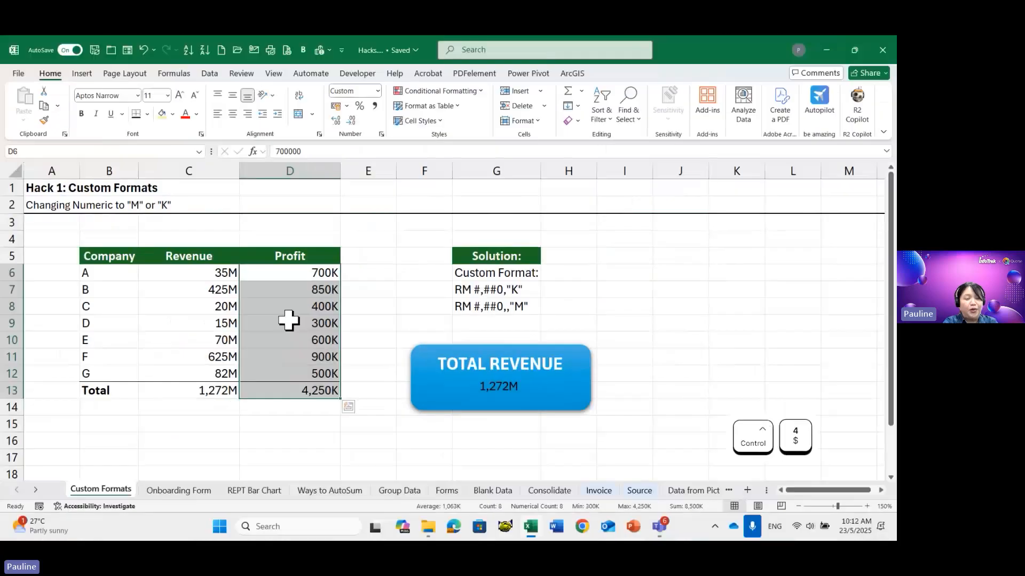
{"action": "key", "text": "ctrl+q"}
{"action": "key", "text": "Escape"}
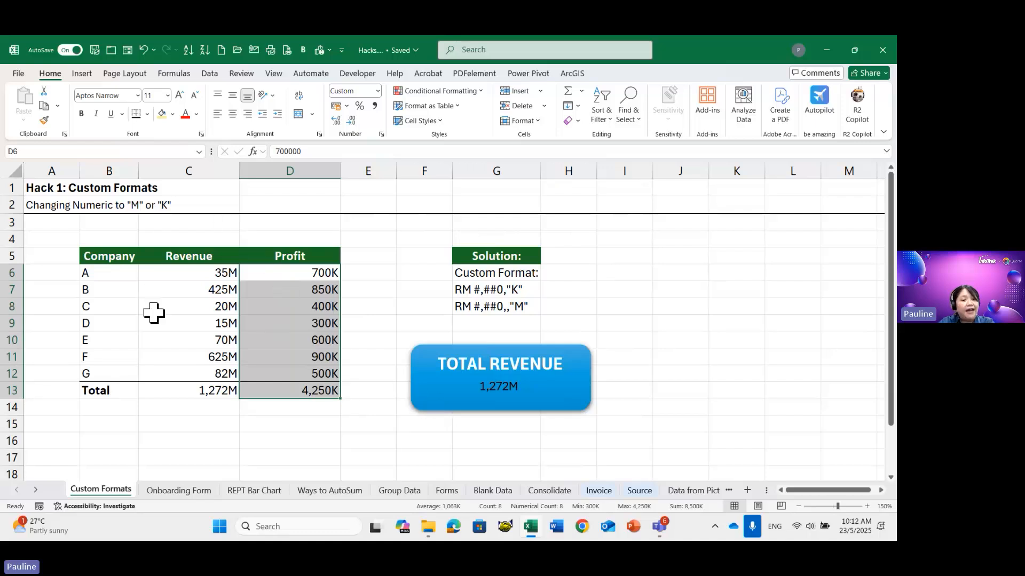
{"action": "left_click", "coordinate": [180, 420]}
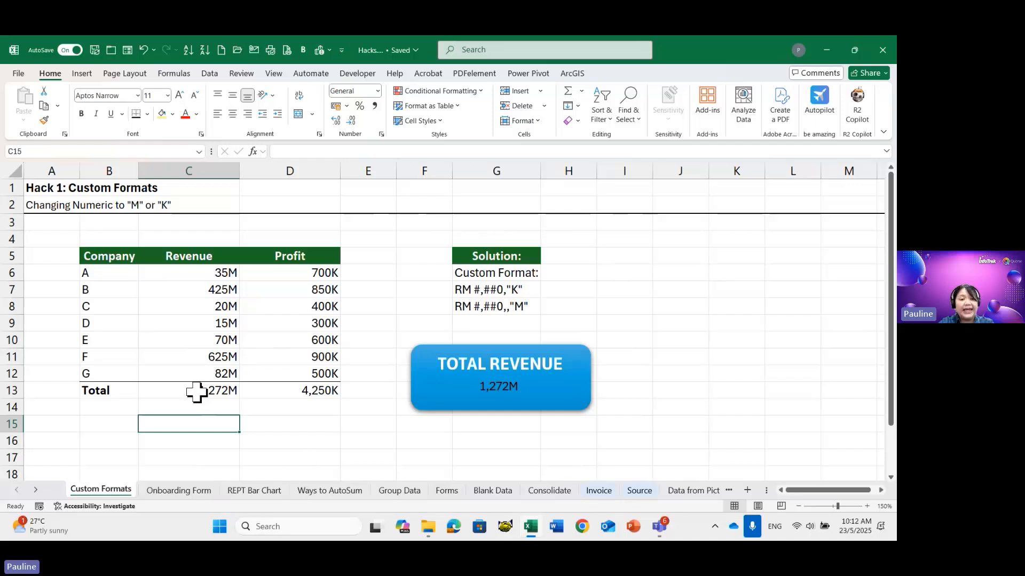
Step: Switch to the Onboarding Form sheet and go over the first form's title and its field labels from Full Name to Mobile Number
{"action": "left_click", "coordinate": [186, 492]}
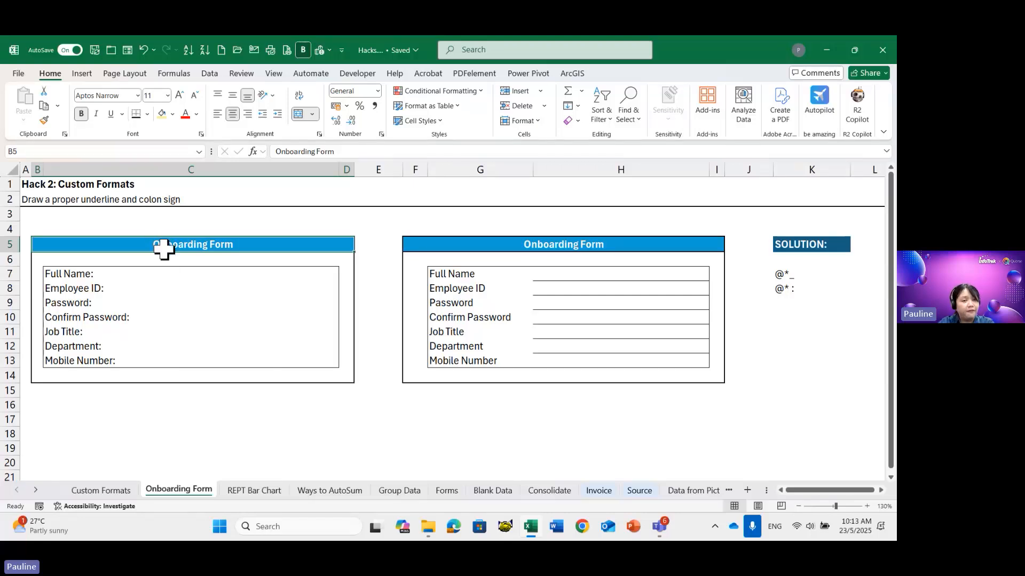
{"action": "left_click_drag", "start_coordinate": [165, 247], "coordinate": [187, 362]}
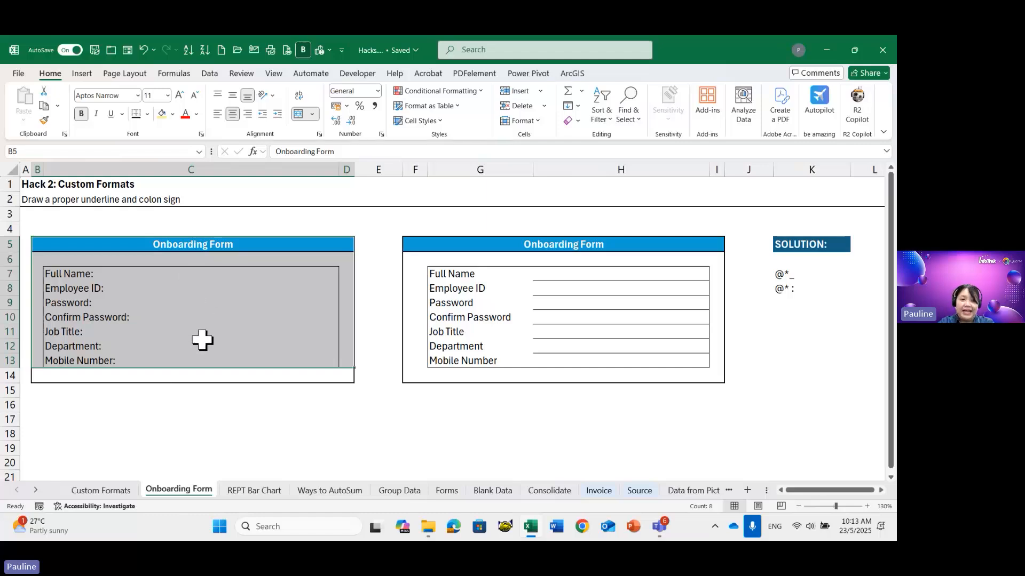
{"action": "left_click", "coordinate": [194, 246]}
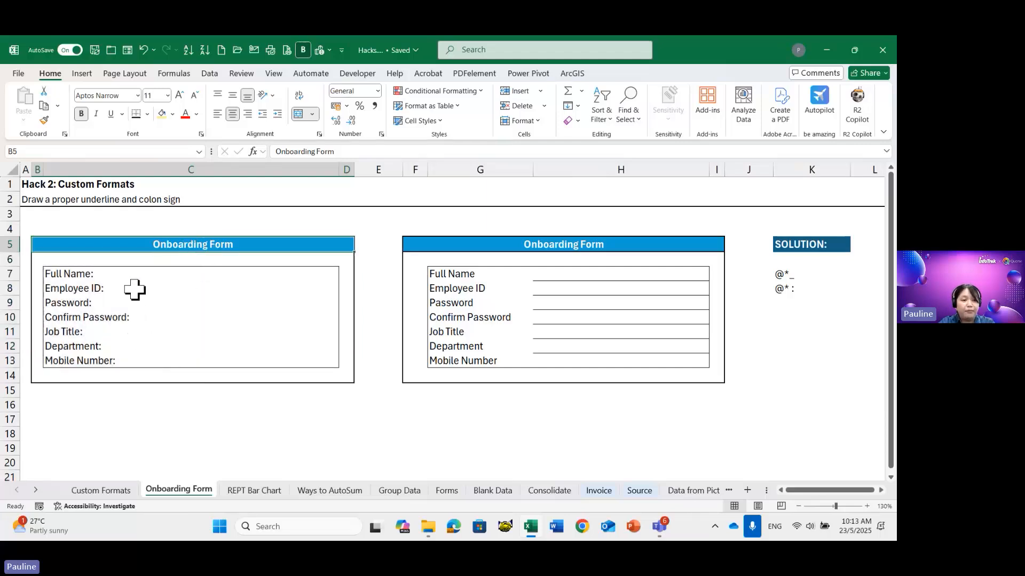
{"action": "left_click_drag", "start_coordinate": [130, 273], "coordinate": [142, 356]}
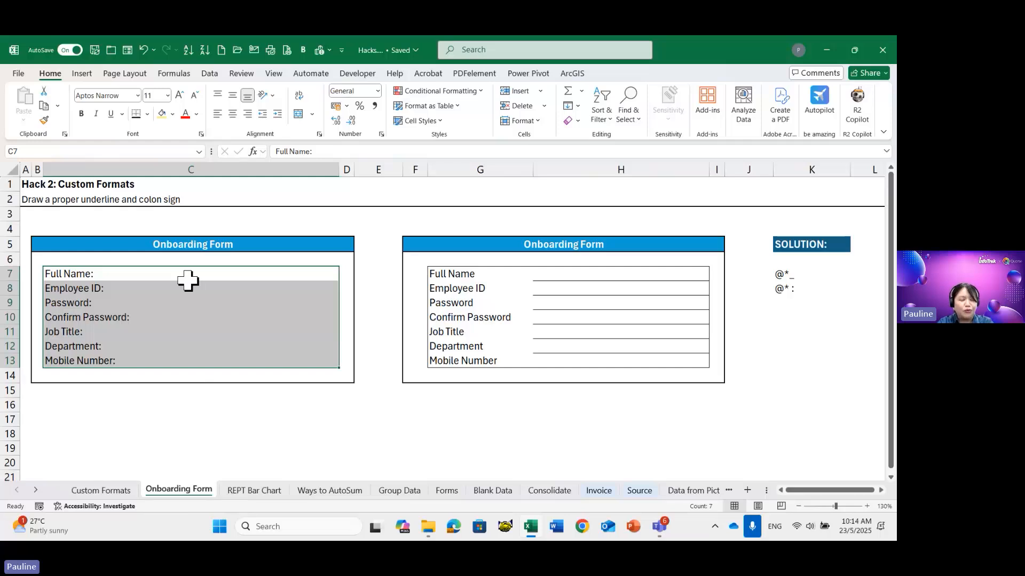
Step: Try to draw a line after the first form's Full Name label with a row of underscores filling the cell, and undo it
{"action": "left_click", "coordinate": [153, 273]}
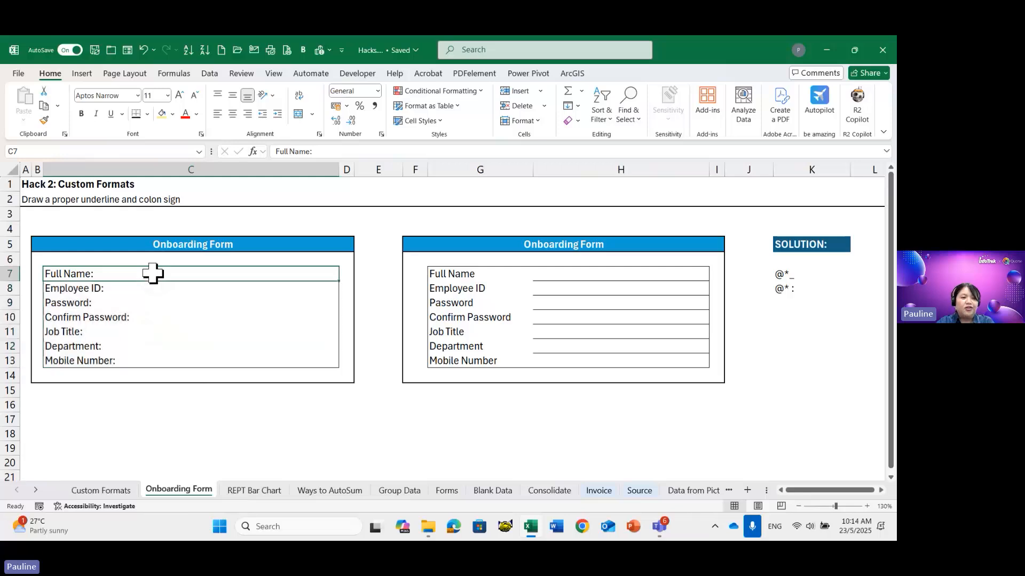
{"action": "double_click", "coordinate": [133, 274]}
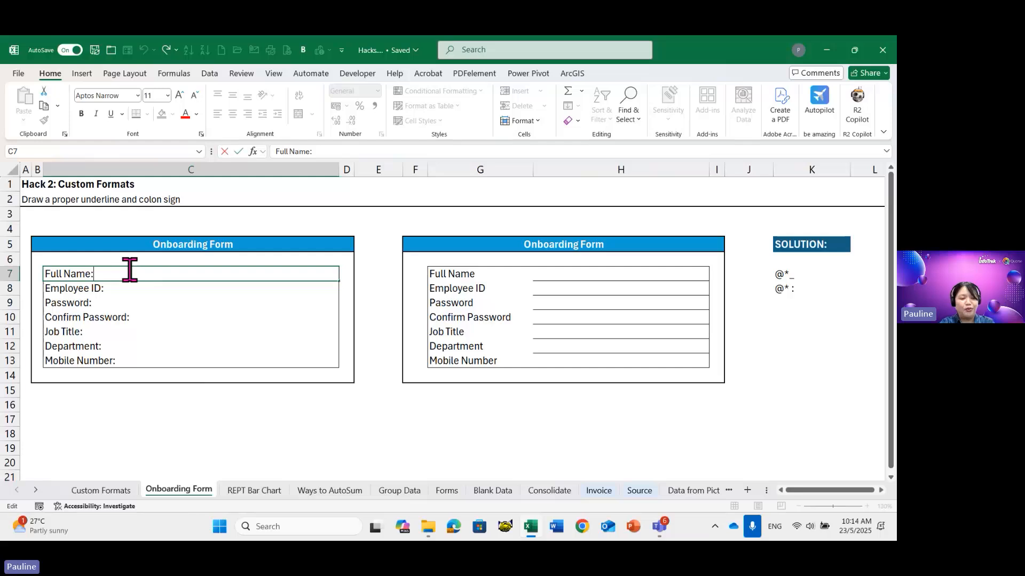
{"action": "type", "text": "_________"}
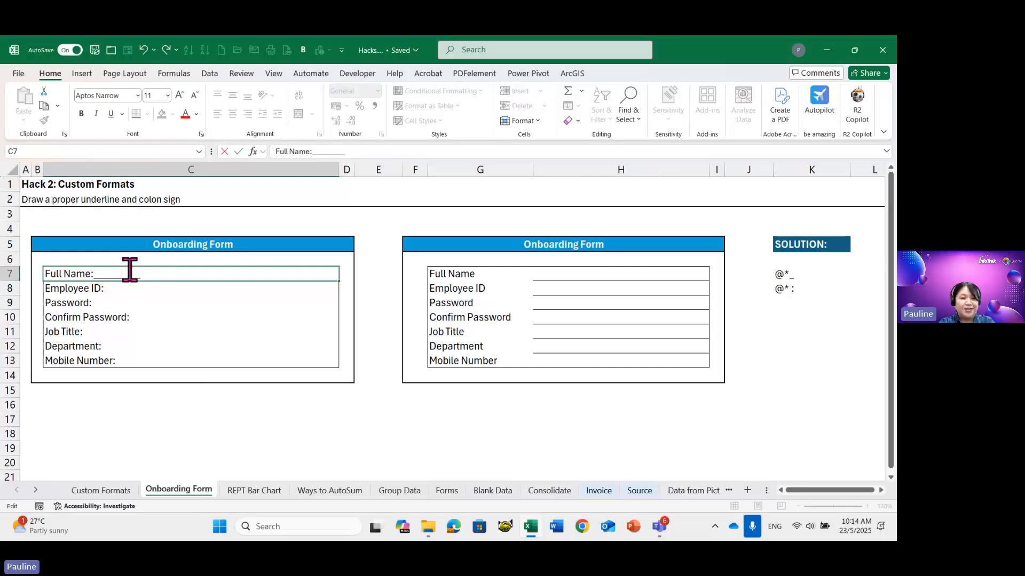
{"action": "type", "text": "________________________"}
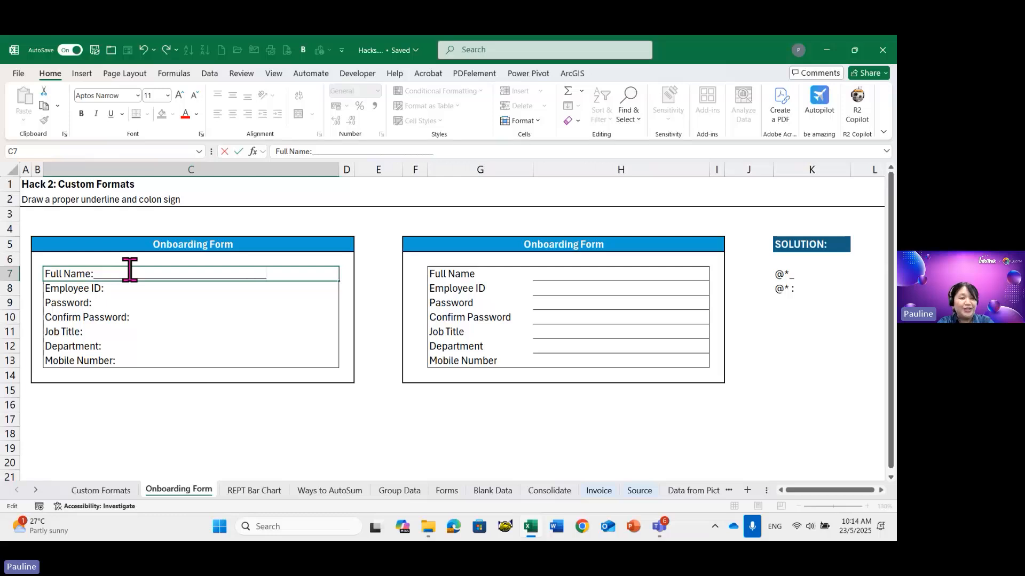
{"action": "type", "text": "_________"}
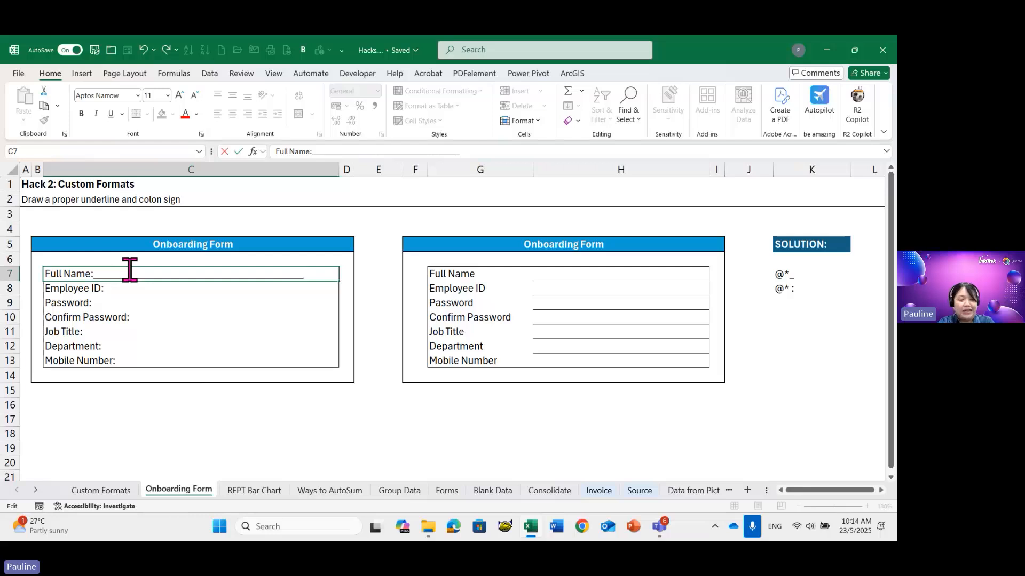
{"action": "type", "text": "____"}
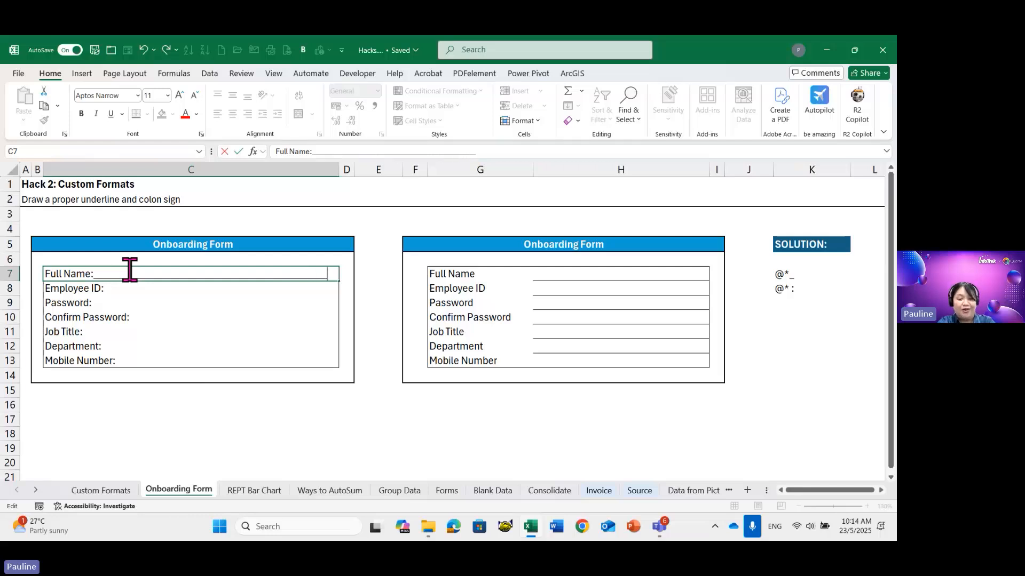
{"action": "type", "text": "__"}
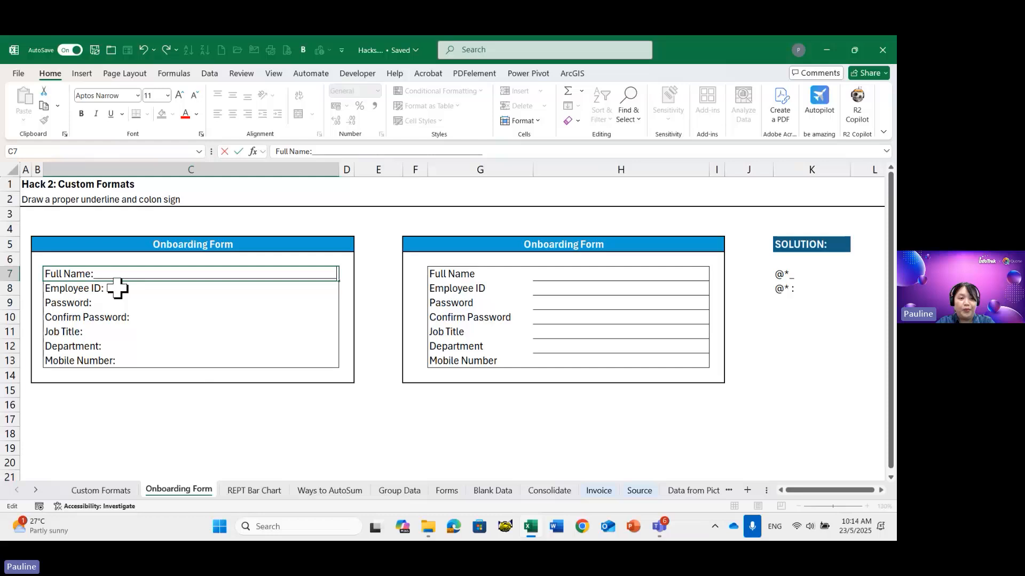
{"action": "left_click", "coordinate": [119, 289]}
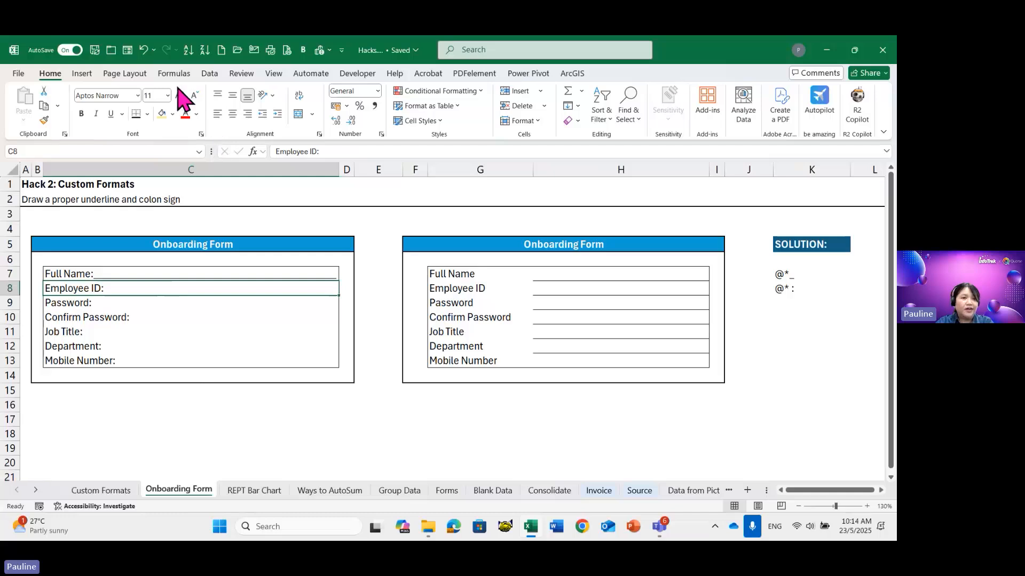
{"action": "left_click", "coordinate": [144, 50]}
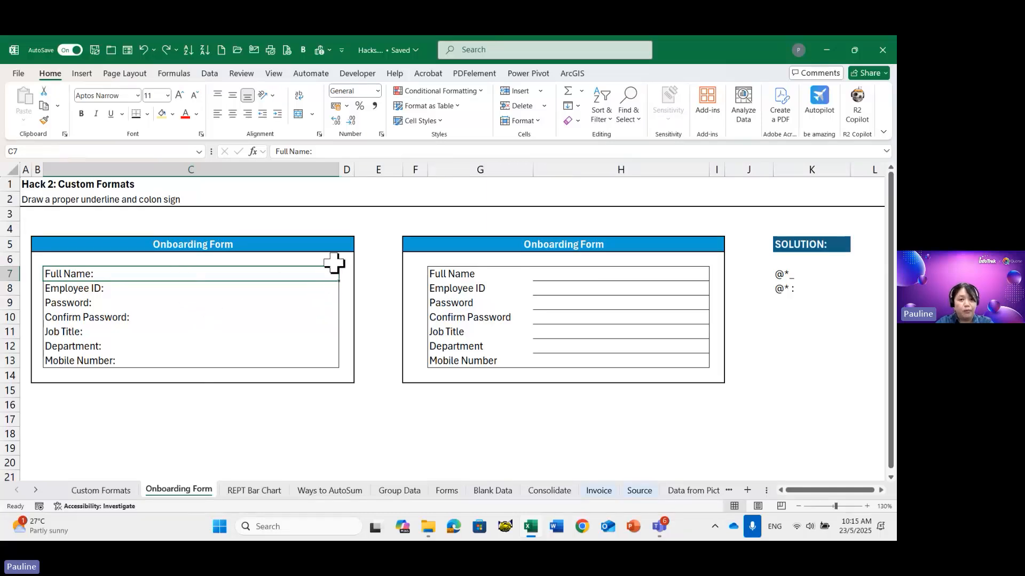
{"action": "left_click", "coordinate": [18, 73]}
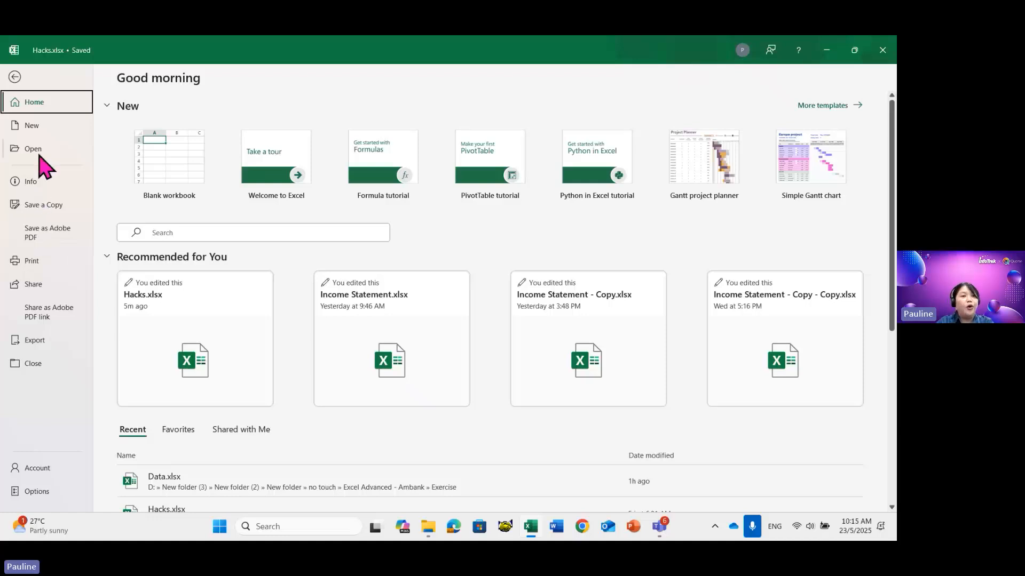
{"action": "left_click", "coordinate": [14, 77]}
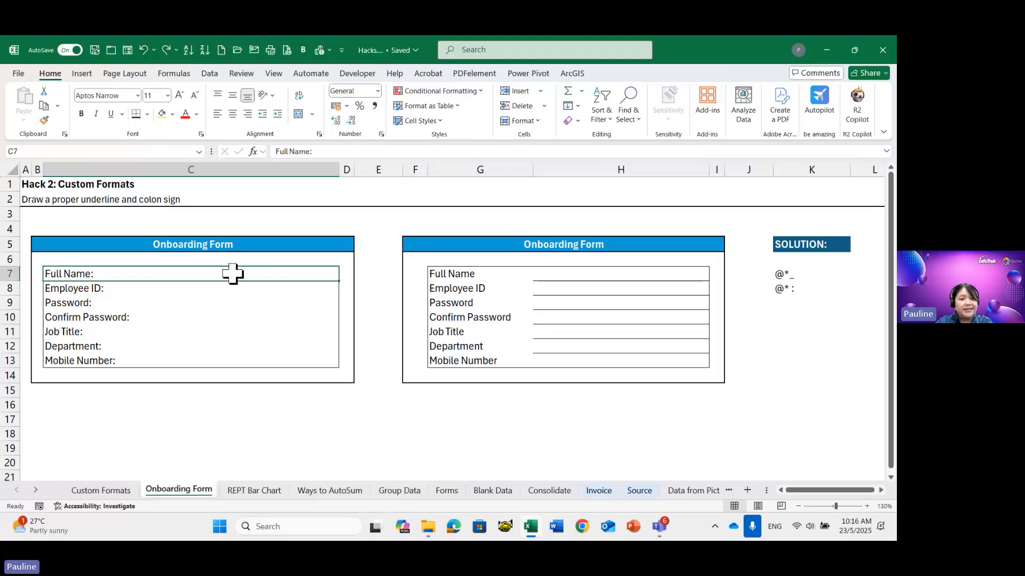
Step: Review the first form's field labels and their colons, going through Employee ID, Password and Confirm Password
{"action": "left_click_drag", "start_coordinate": [233, 273], "coordinate": [238, 358]}
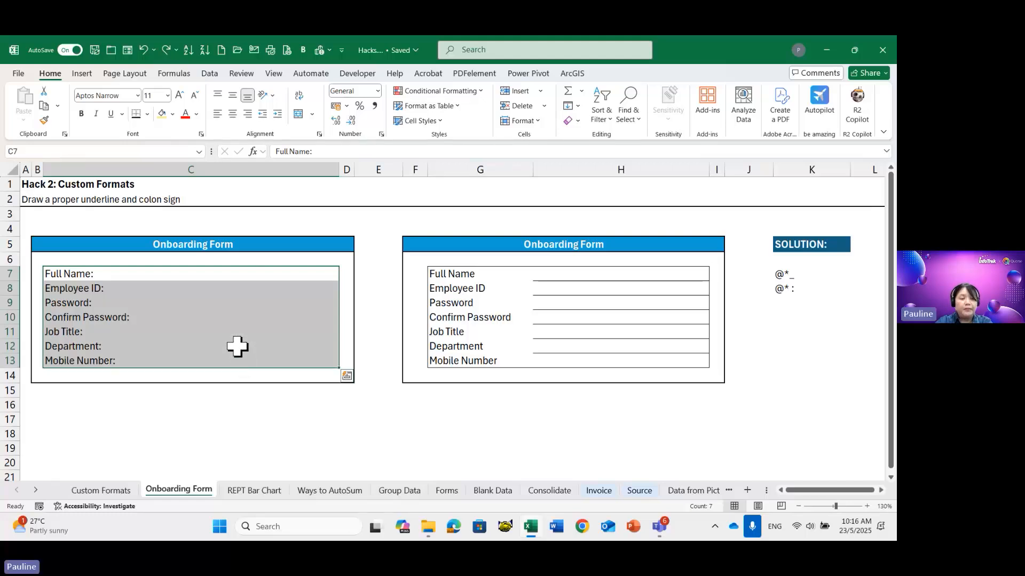
{"action": "left_click", "coordinate": [104, 288]}
{"action": "left_click", "coordinate": [110, 300]}
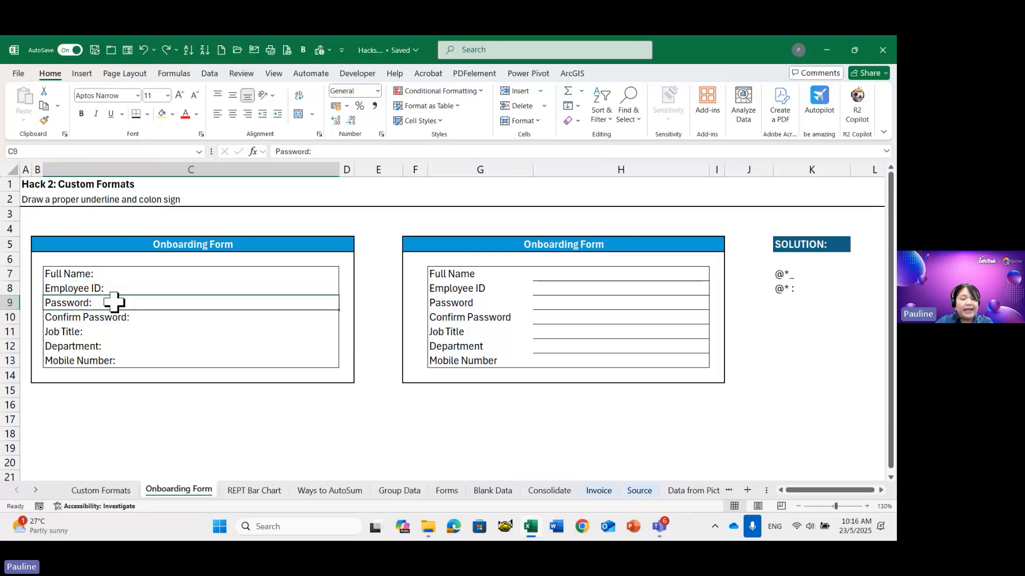
{"action": "left_click", "coordinate": [124, 316]}
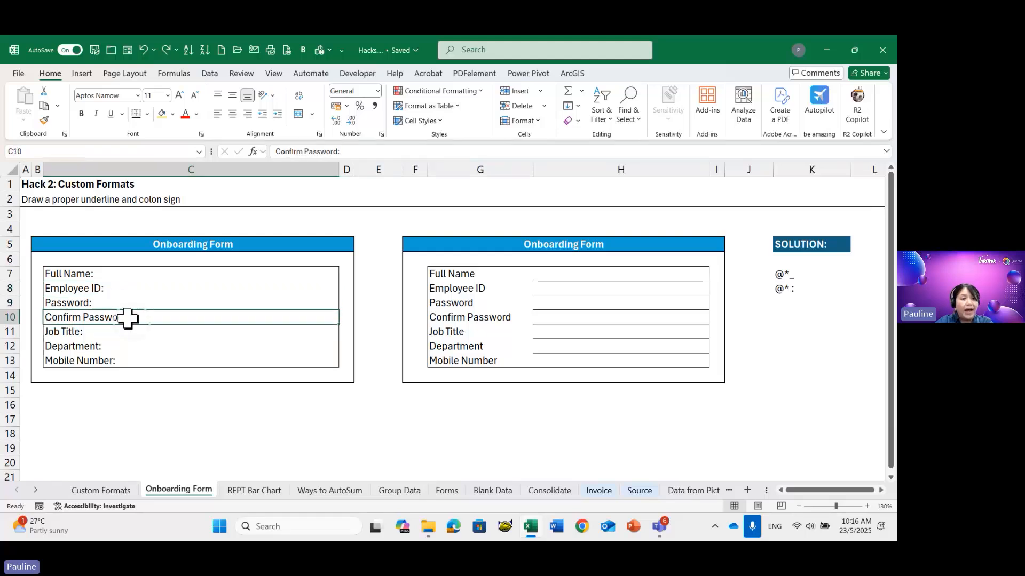
{"action": "left_click", "coordinate": [186, 168]}
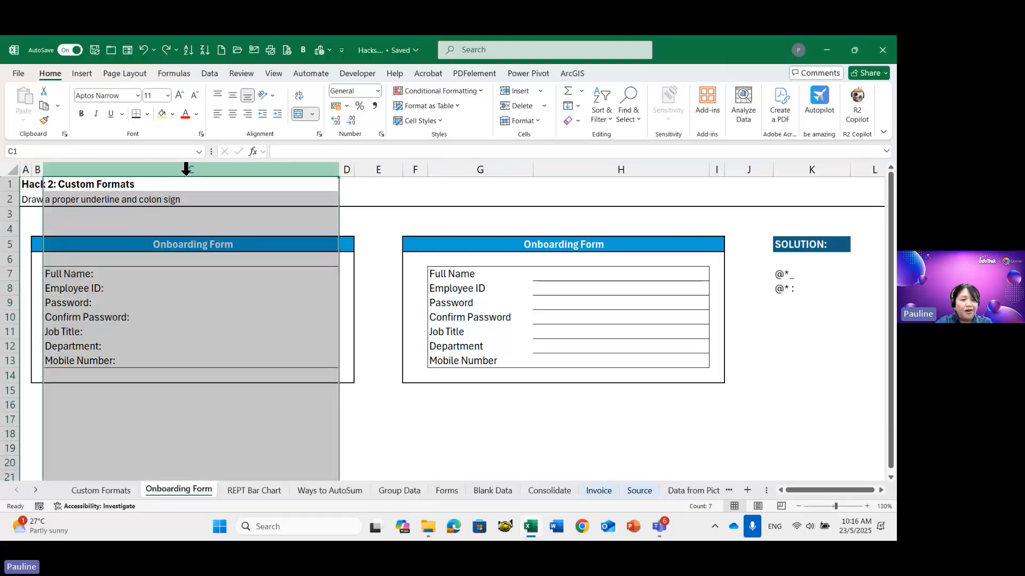
{"action": "left_click", "coordinate": [10, 273]}
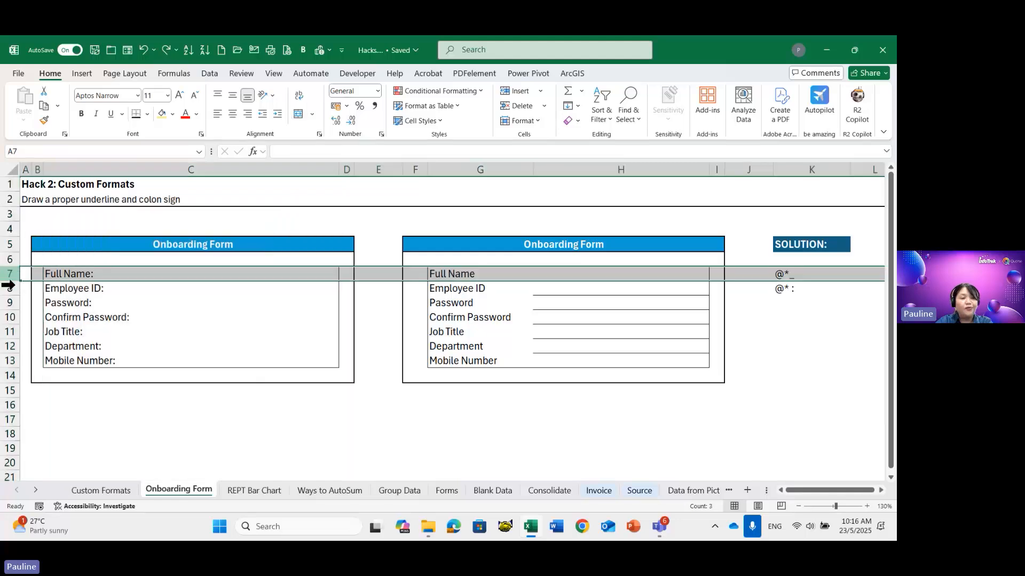
{"action": "left_click", "coordinate": [10, 287]}
{"action": "left_click", "coordinate": [9, 302]}
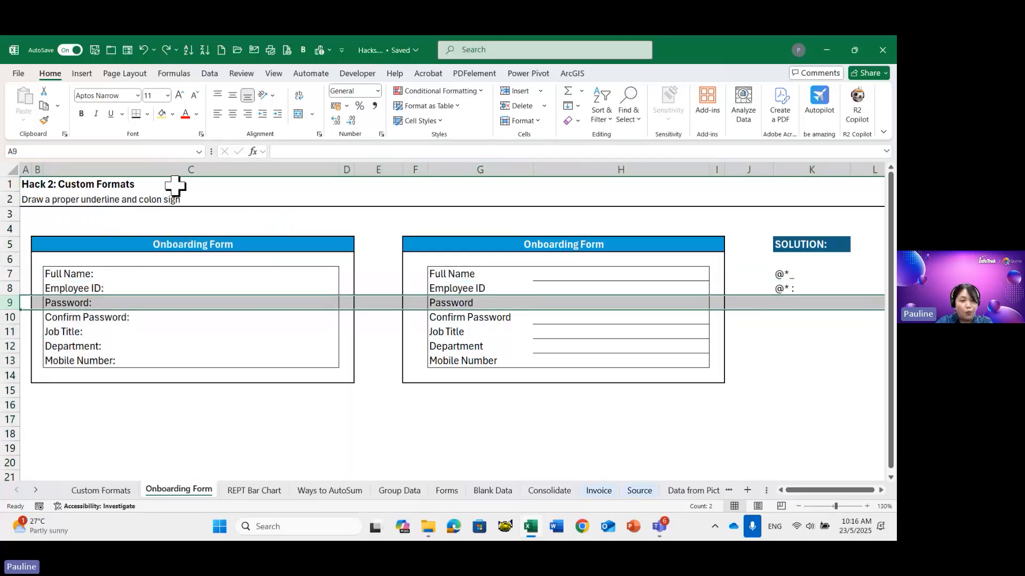
{"action": "left_click", "coordinate": [176, 169]}
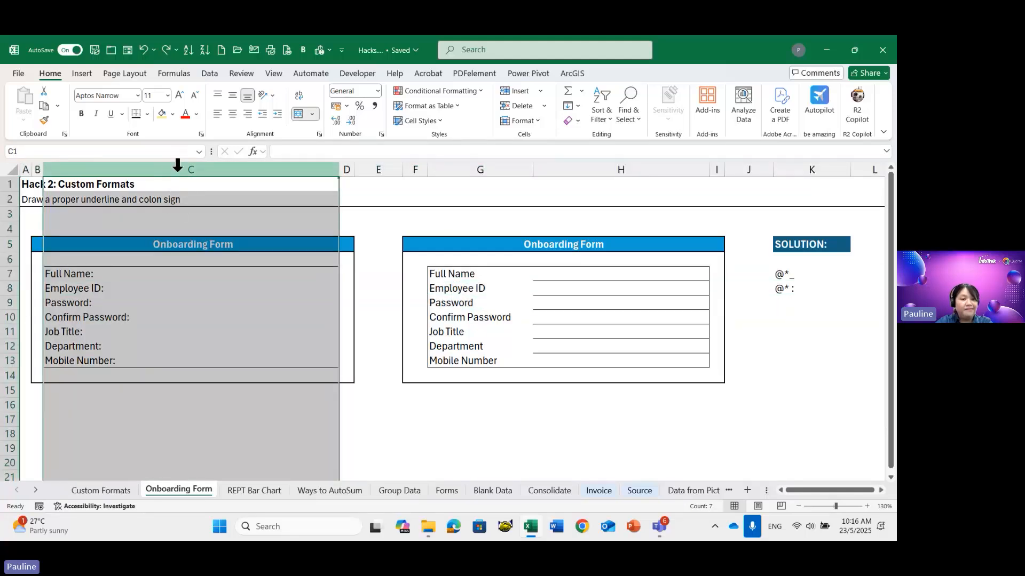
{"action": "left_click", "coordinate": [172, 283]}
Step: Open the custom number format settings for the first form's labels, Full Name to Mobile Number, and clear the General code
{"action": "left_click", "coordinate": [171, 273]}
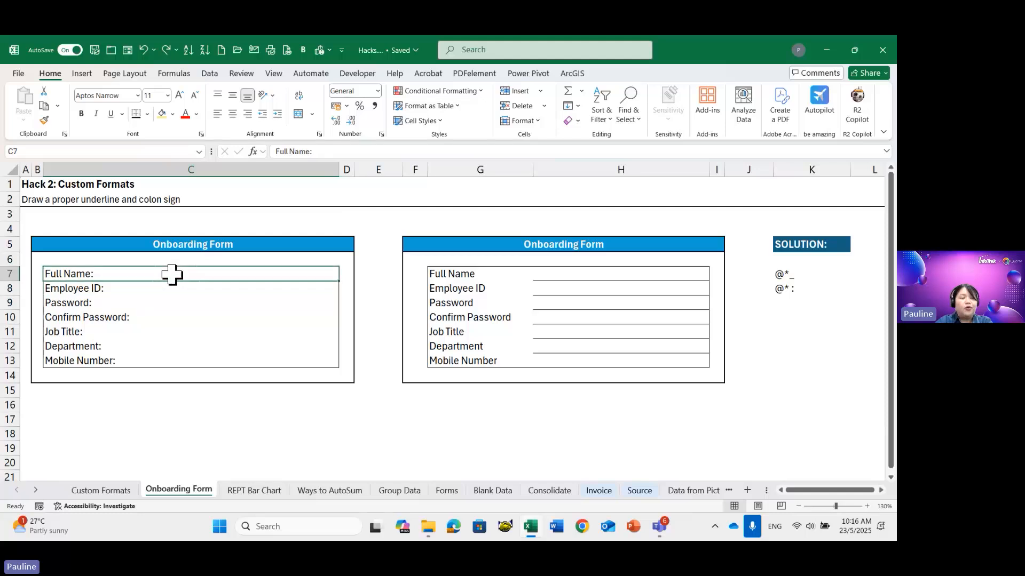
{"action": "left_click_drag", "start_coordinate": [172, 274], "coordinate": [178, 354]}
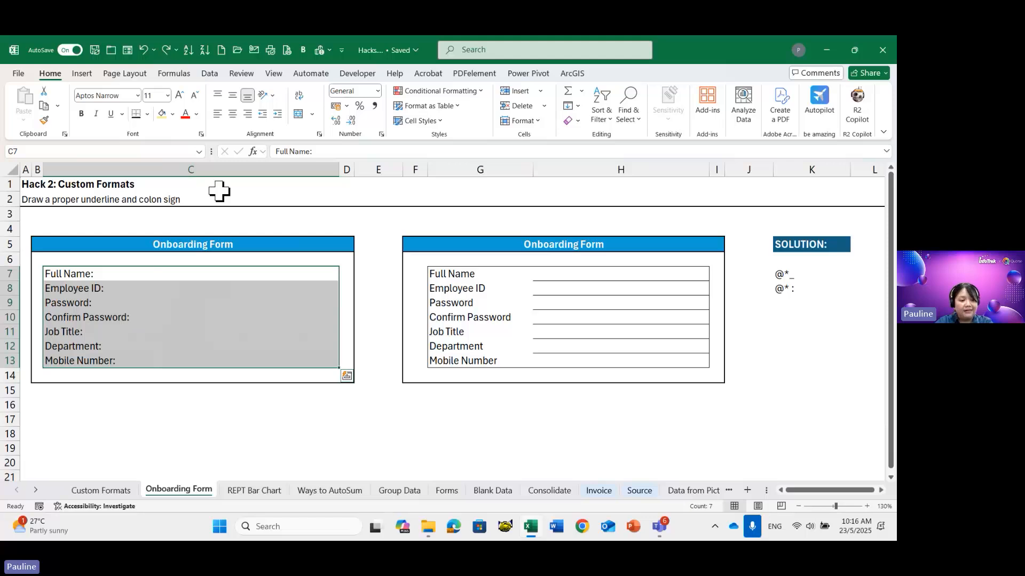
{"action": "key", "text": "ctrl"}
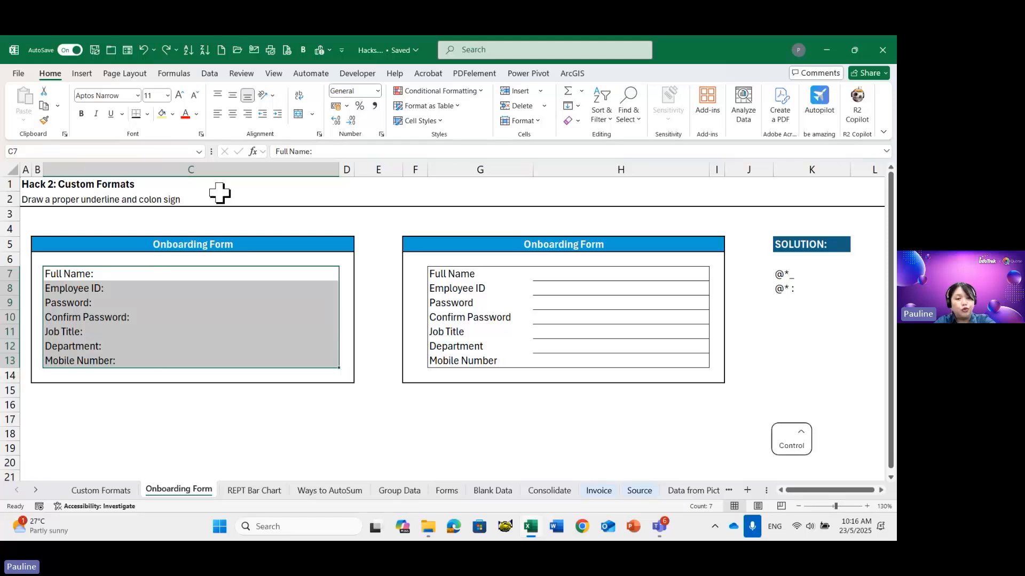
{"action": "key", "text": "ctrl+1"}
{"action": "left_click", "coordinate": [403, 271]}
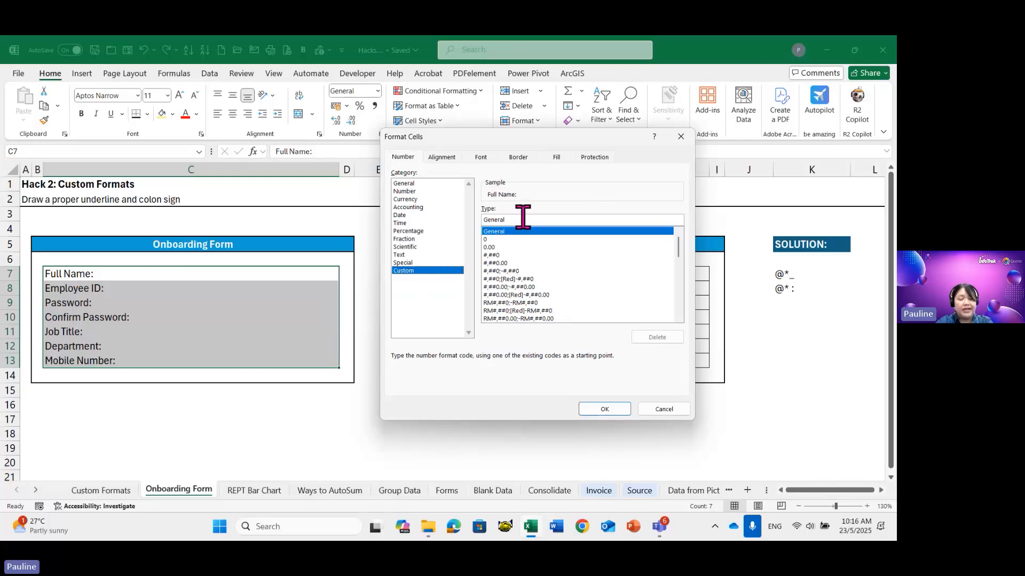
{"action": "left_click_drag", "start_coordinate": [516, 220], "coordinate": [481, 218]}
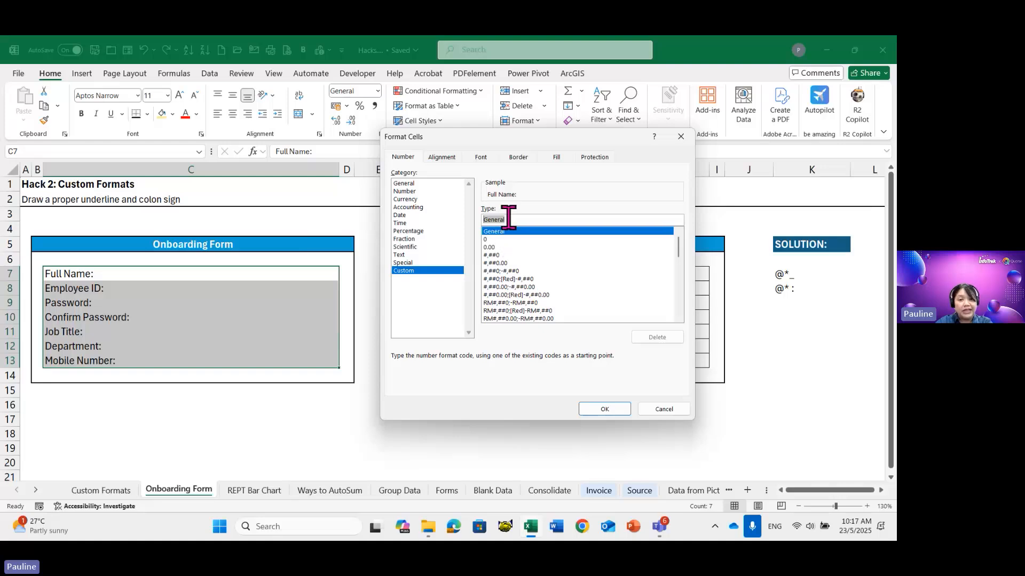
{"action": "key", "text": "BackSpace"}
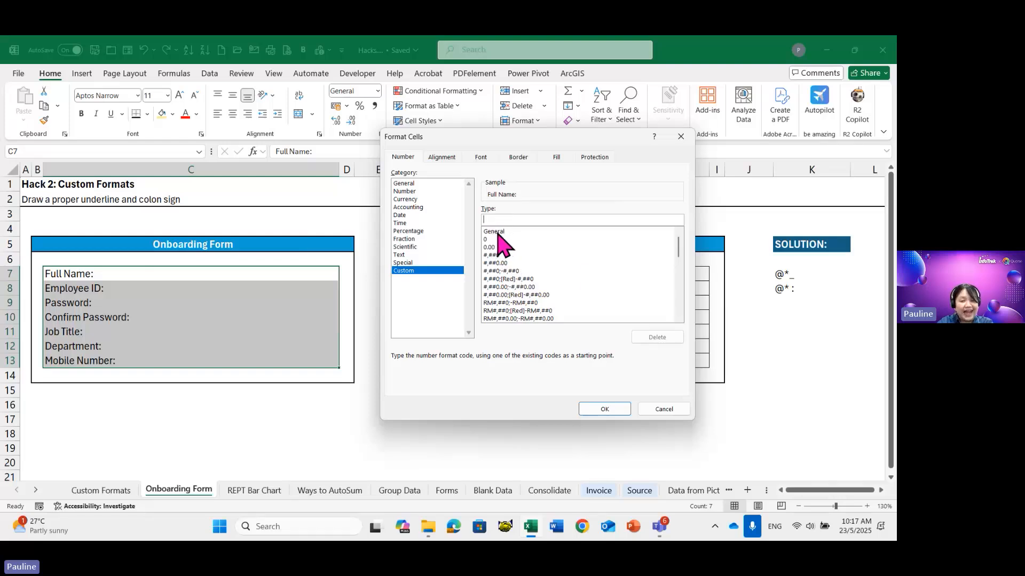
Step: Enter the custom format code @*_ and apply it to the first form's labels to draw underlines
{"action": "left_click_drag", "start_coordinate": [679, 244], "coordinate": [681, 314]}
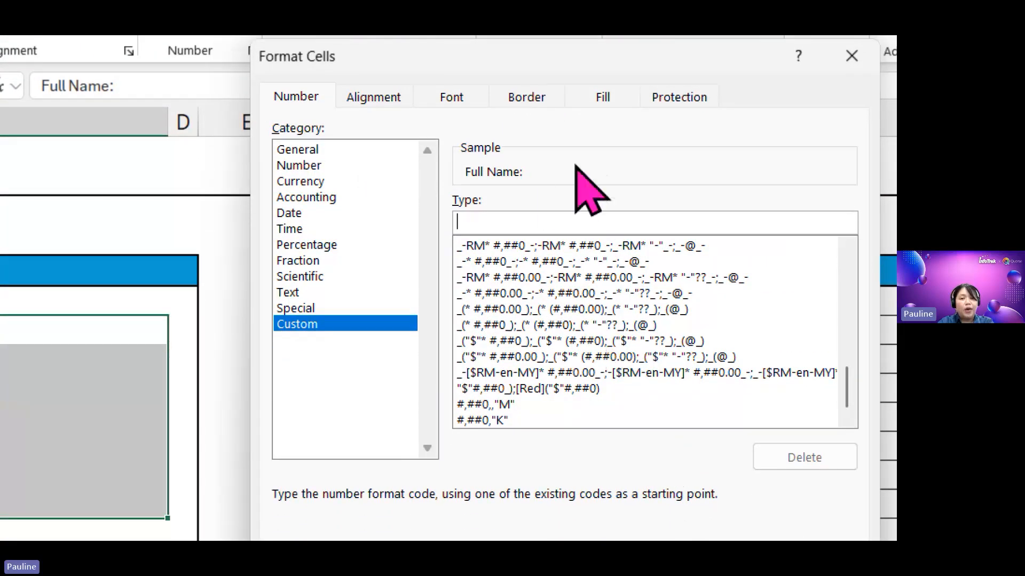
{"action": "left_click_drag", "start_coordinate": [551, 100], "coordinate": [439, 106]}
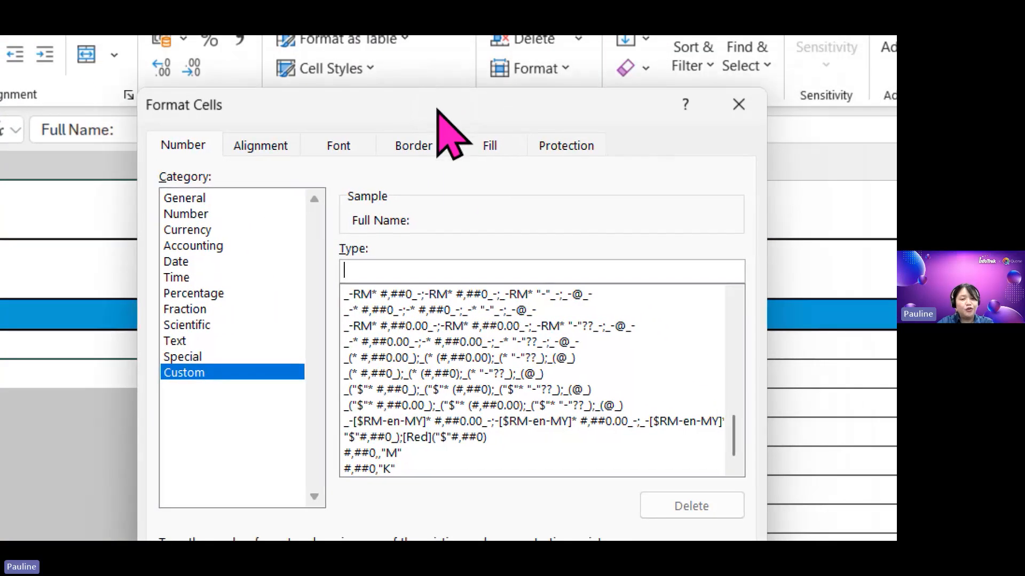
{"action": "type", "text": "@"}
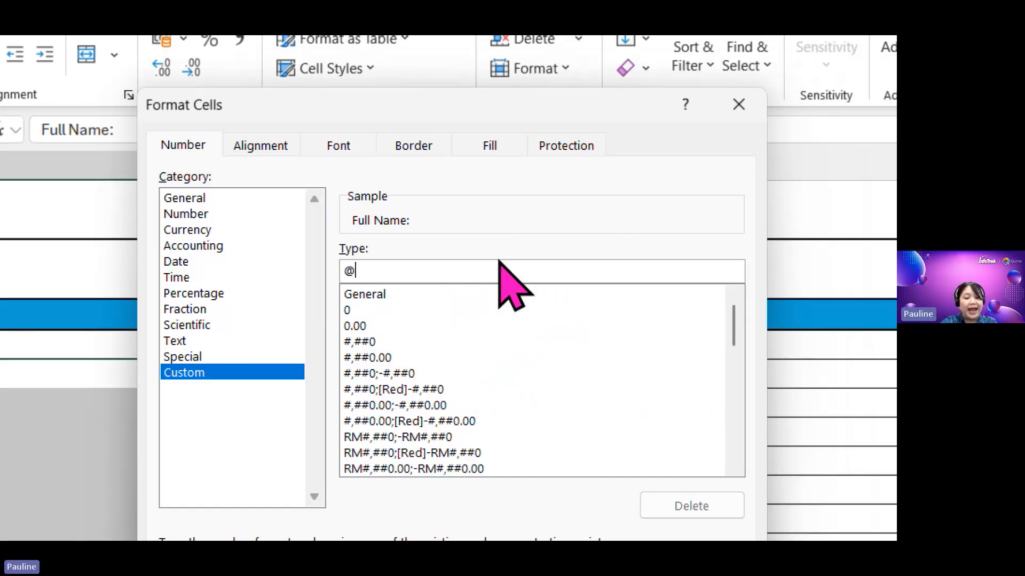
{"action": "type", "text": "*"}
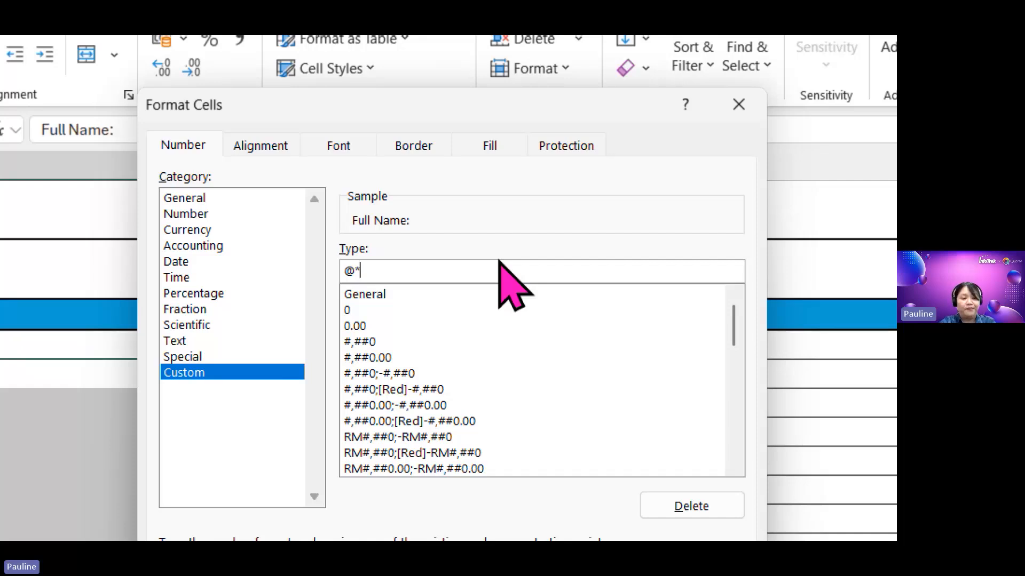
{"action": "type", "text": "_"}
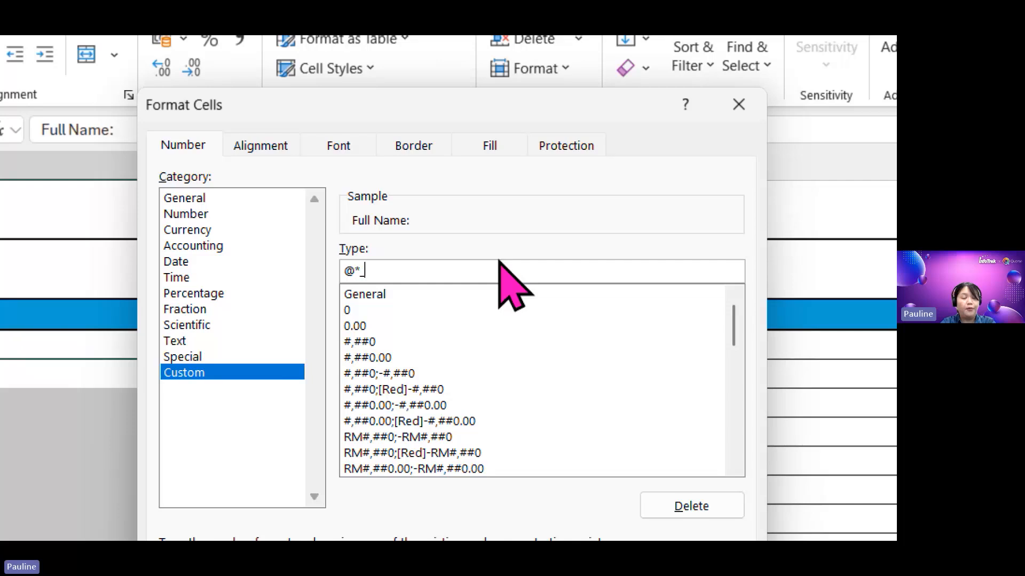
{"action": "left_click_drag", "start_coordinate": [422, 160], "coordinate": [398, 102]}
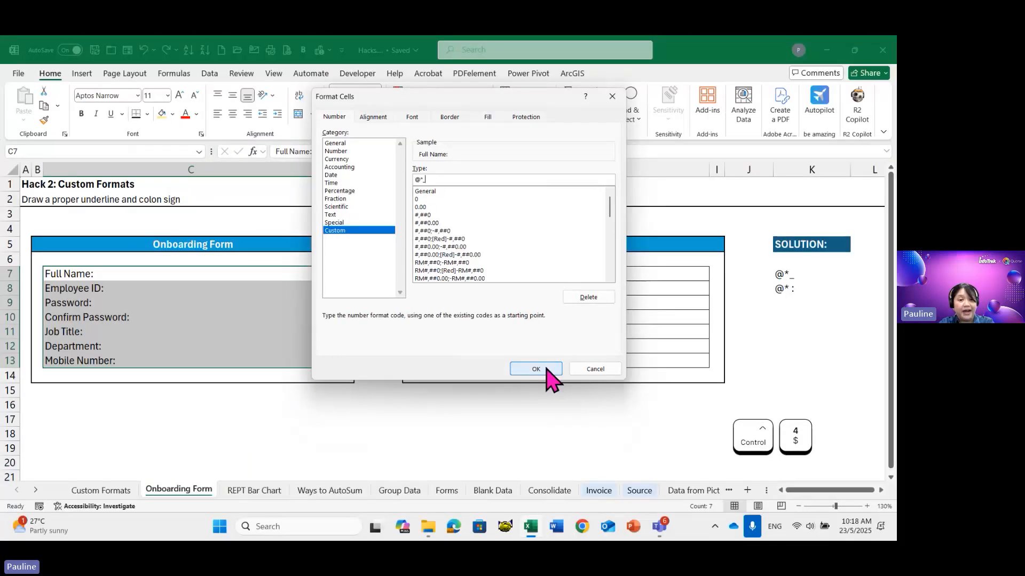
{"action": "left_click", "coordinate": [687, 473]}
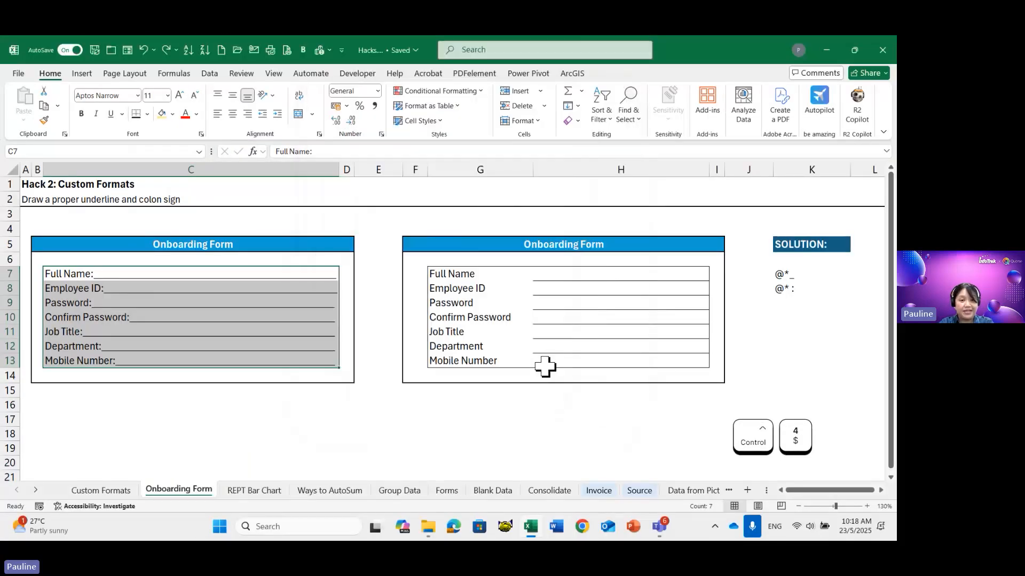
Step: Examine the underlines after the first form's labels and compare them with the second form's layout
{"action": "left_click", "coordinate": [299, 336]}
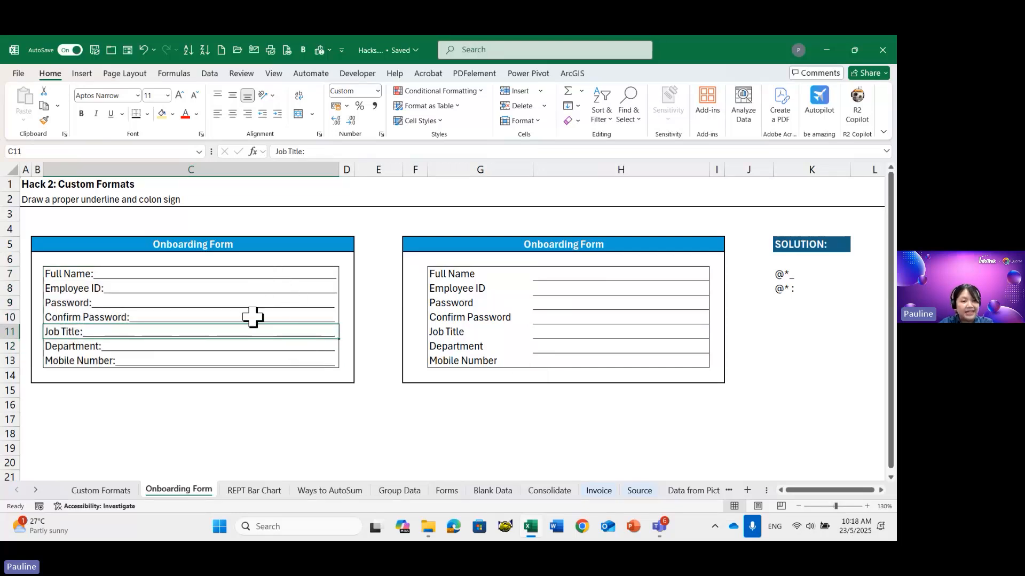
{"action": "left_click", "coordinate": [260, 394]}
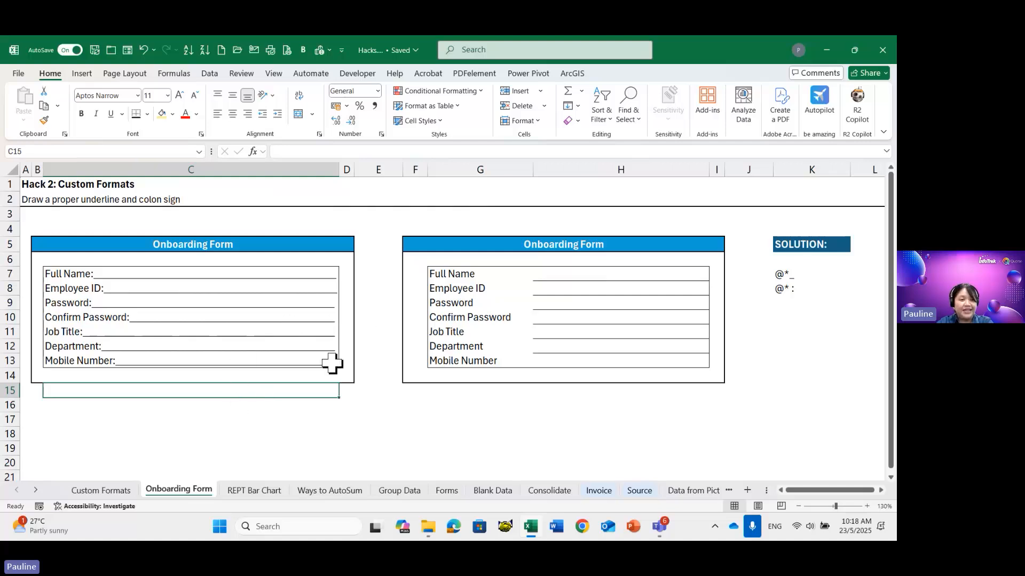
{"action": "left_click_drag", "start_coordinate": [204, 269], "coordinate": [193, 360]}
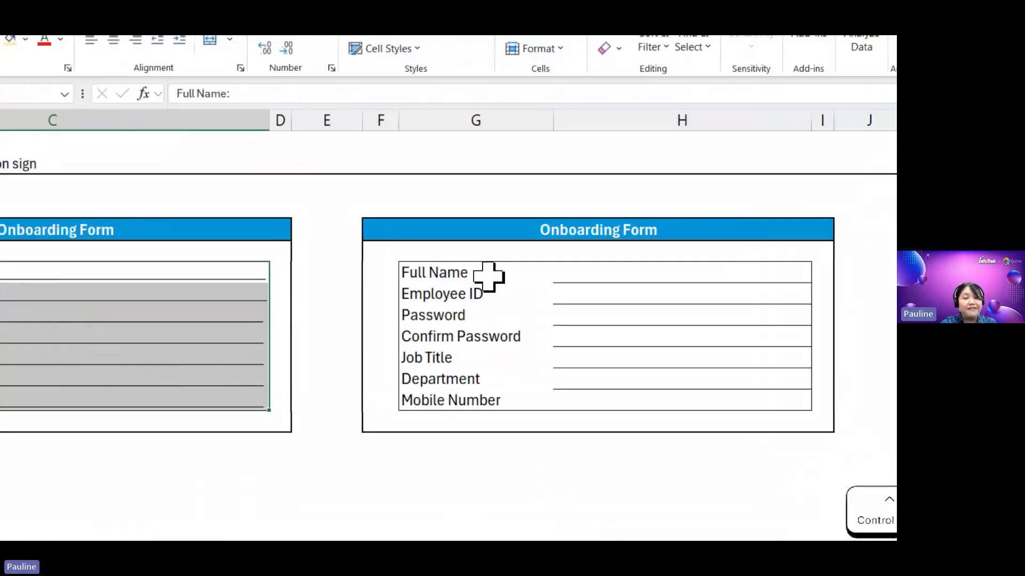
{"action": "key", "text": "ctrl+q"}
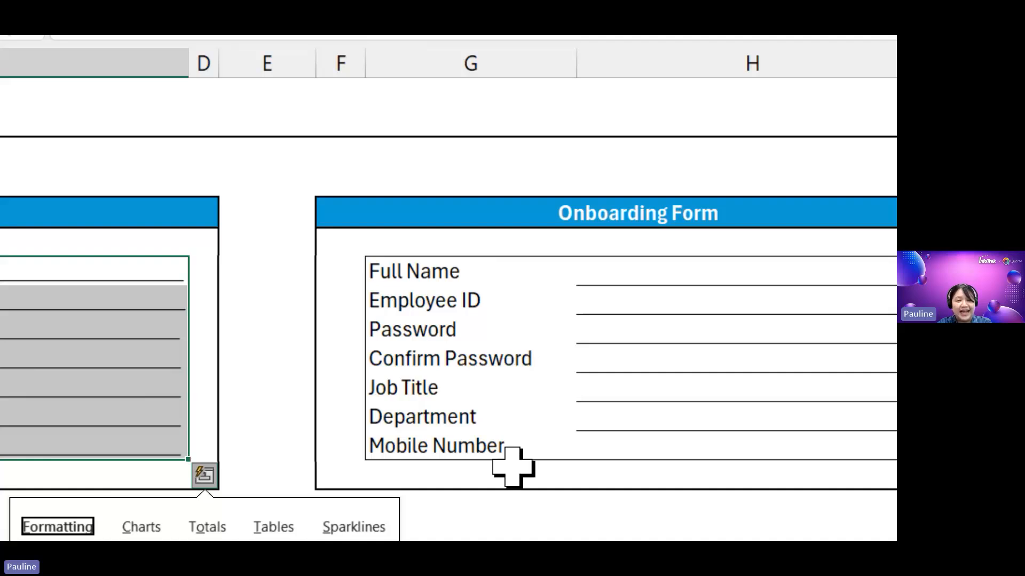
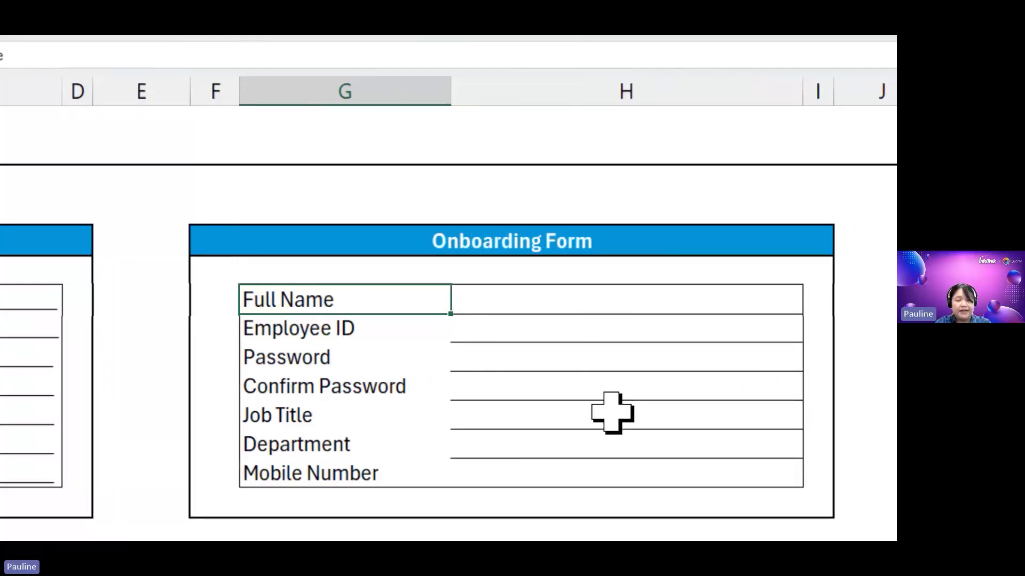
{"action": "left_click", "coordinate": [525, 308]}
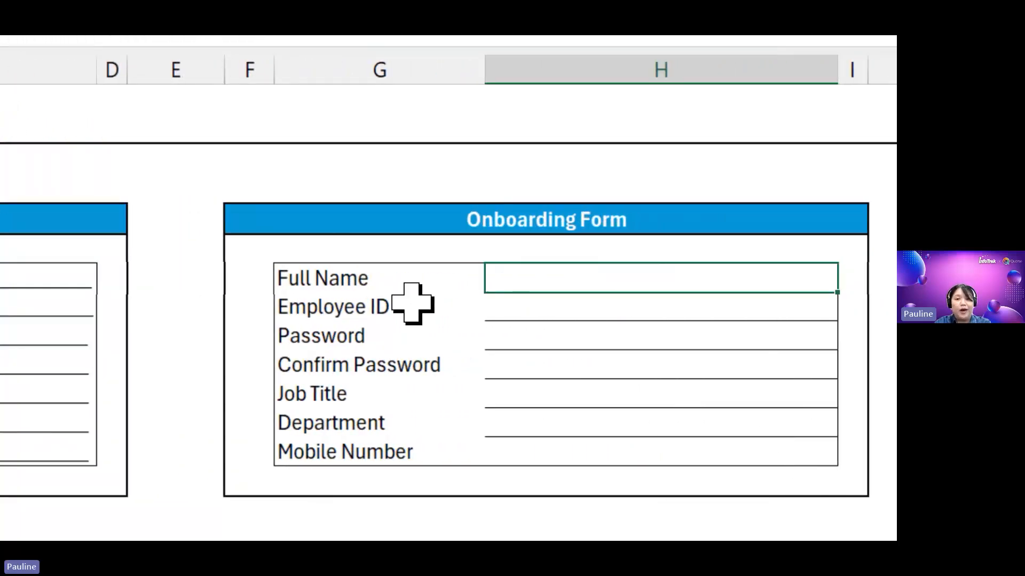
Step: Open the custom number format settings for the second form's labels, Full Name to Mobile Number
{"action": "left_click", "coordinate": [421, 276]}
{"action": "left_click_drag", "start_coordinate": [374, 276], "coordinate": [374, 443]}
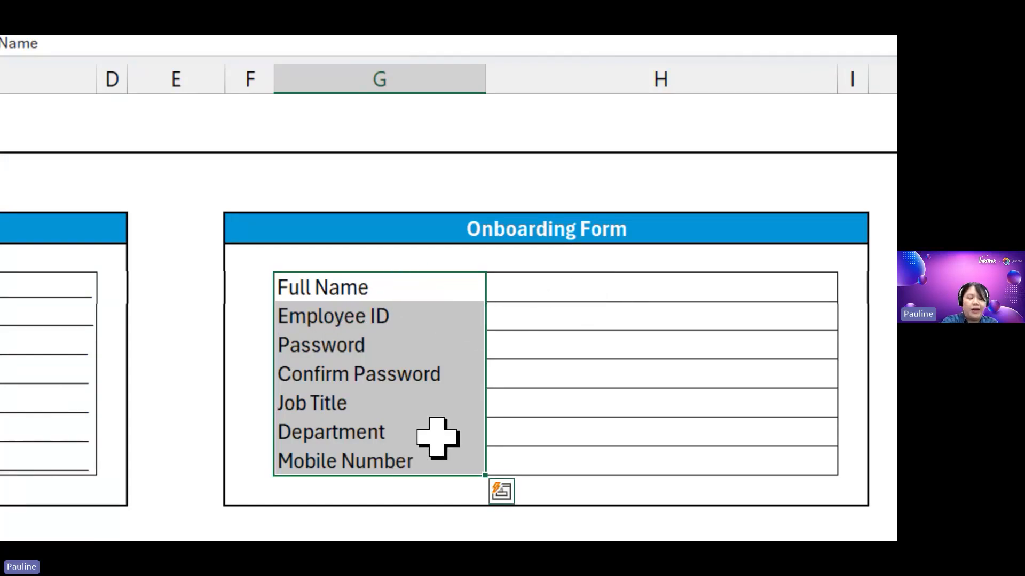
{"action": "key", "text": "ctrl+q"}
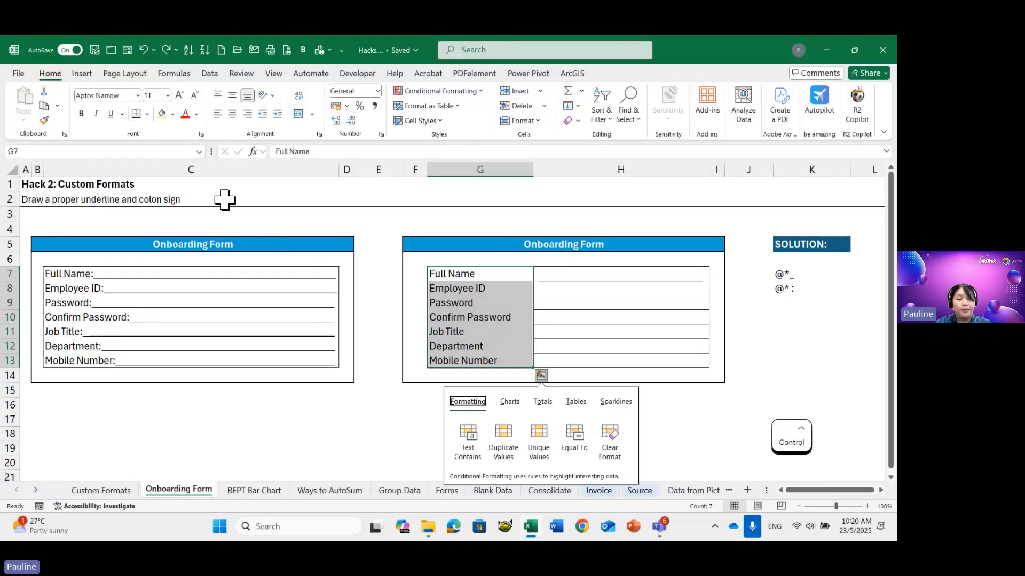
{"action": "key", "text": "ctrl"}
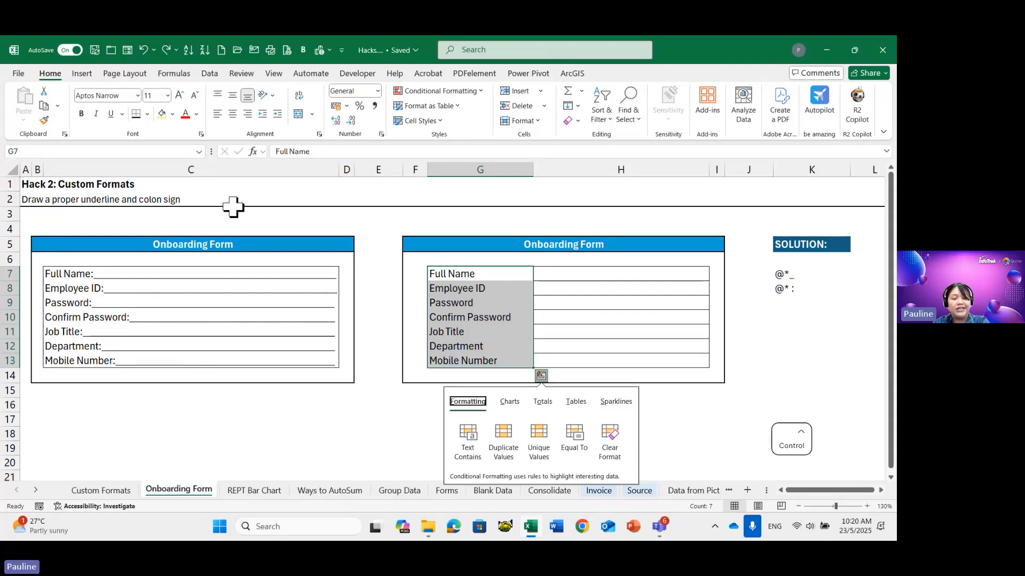
{"action": "key", "text": "ctrl+1"}
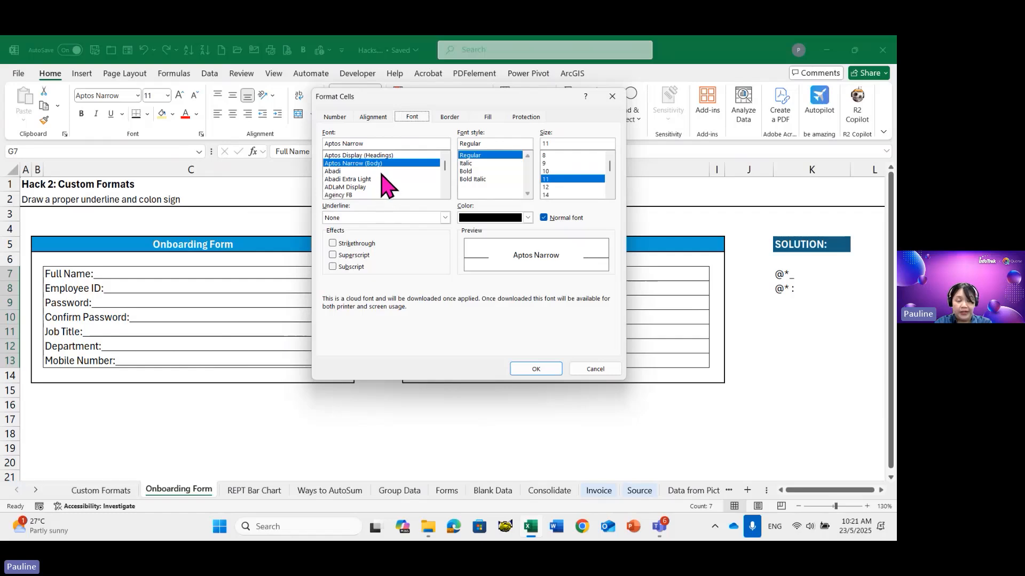
{"action": "left_click", "coordinate": [341, 116]}
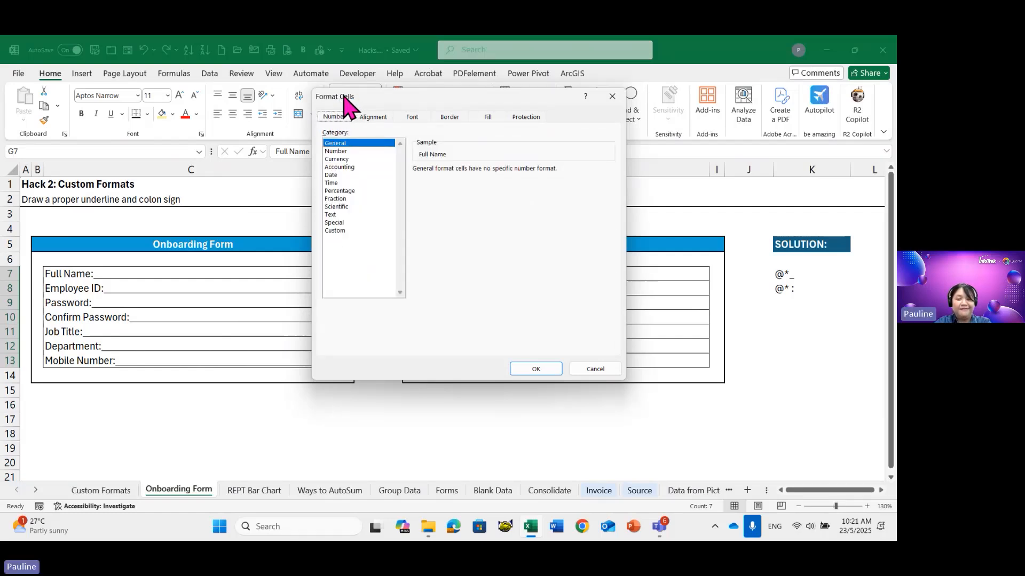
{"action": "left_click", "coordinate": [336, 230]}
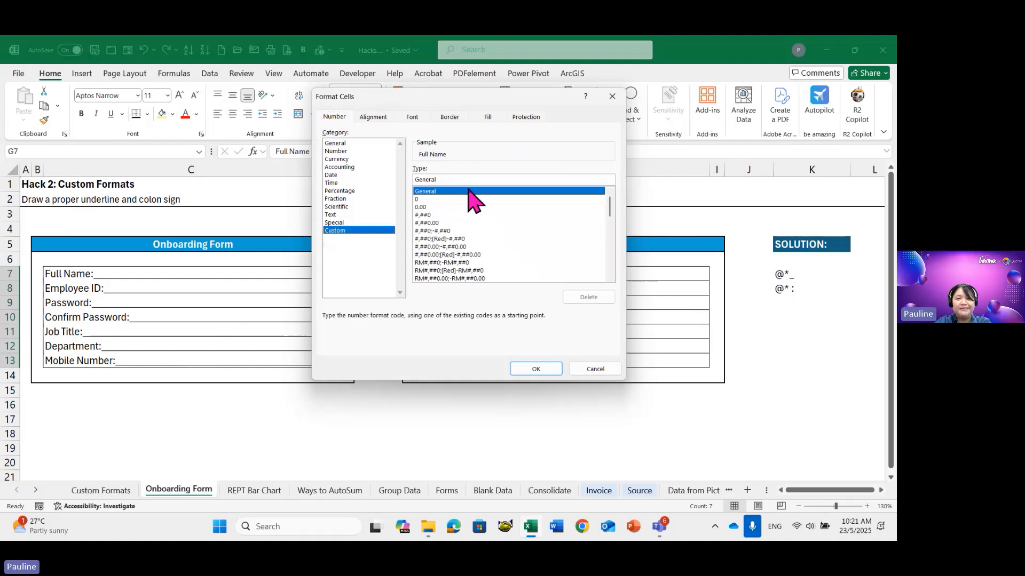
Step: Replace the General code with @* : for the second form's labels, apply it, and slightly narrow column G
{"action": "left_click_drag", "start_coordinate": [458, 179], "coordinate": [382, 180]}
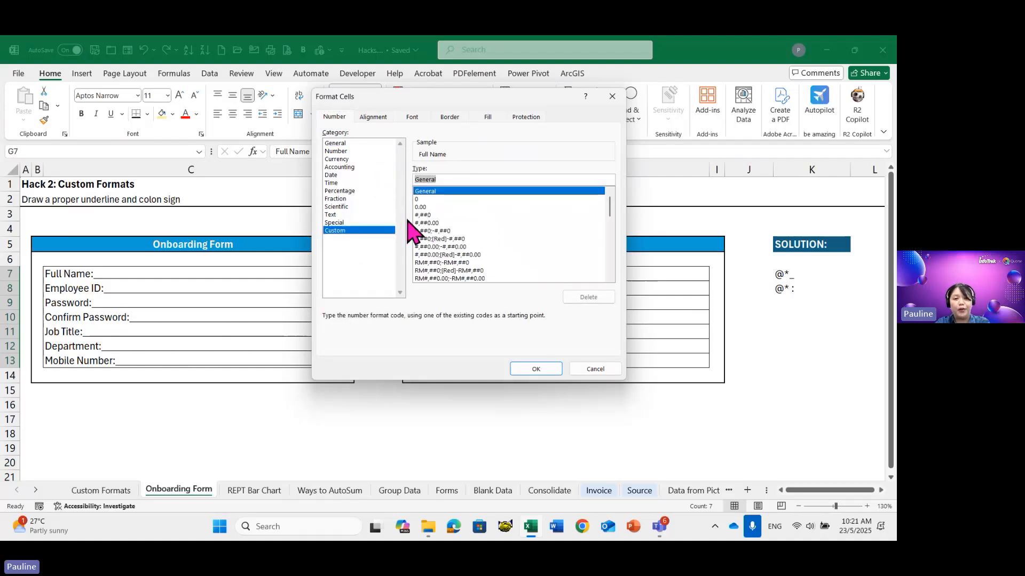
{"action": "type", "text": "@* :"}
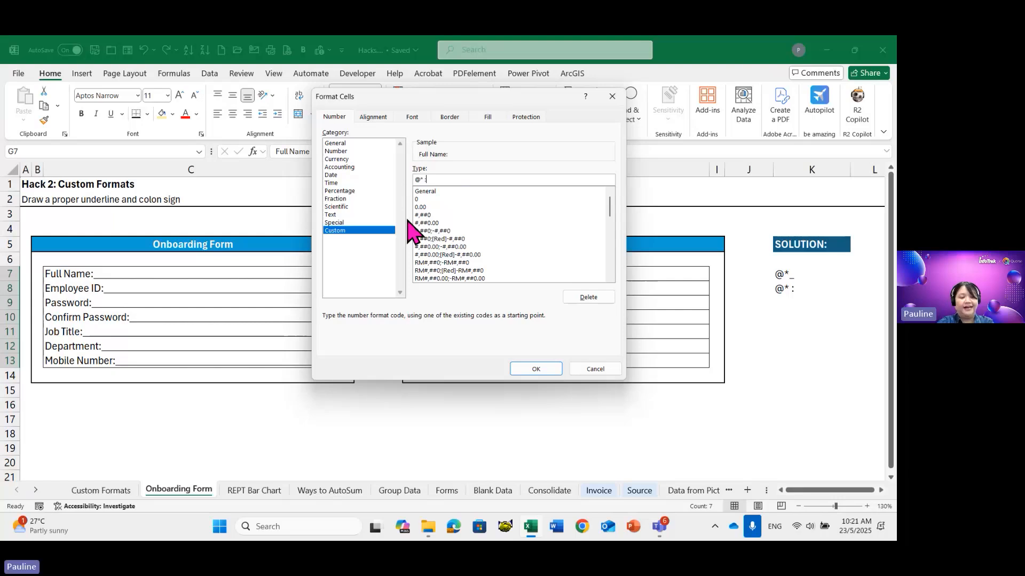
{"action": "key", "text": "ctrl+4"}
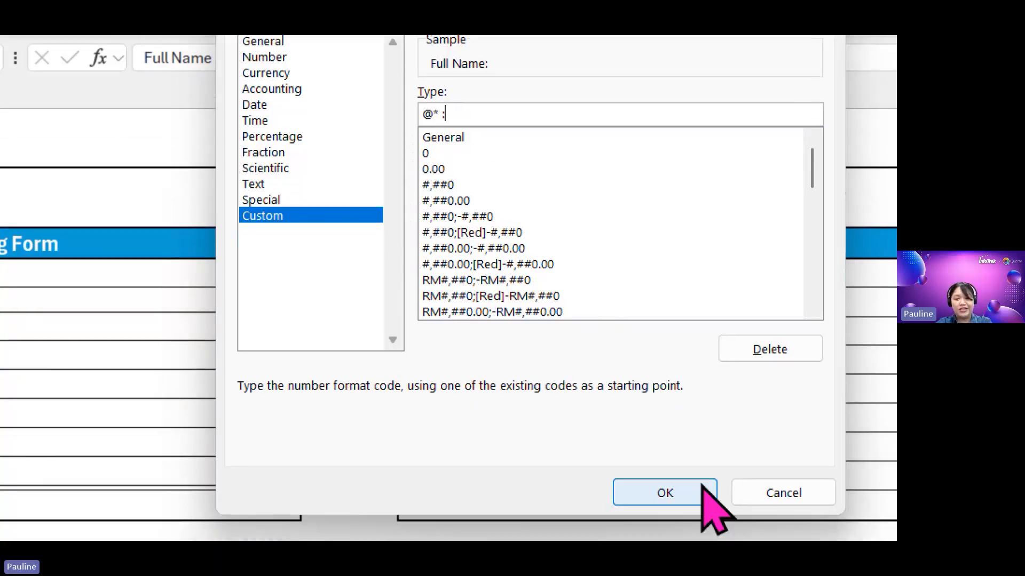
{"action": "left_click", "coordinate": [673, 516]}
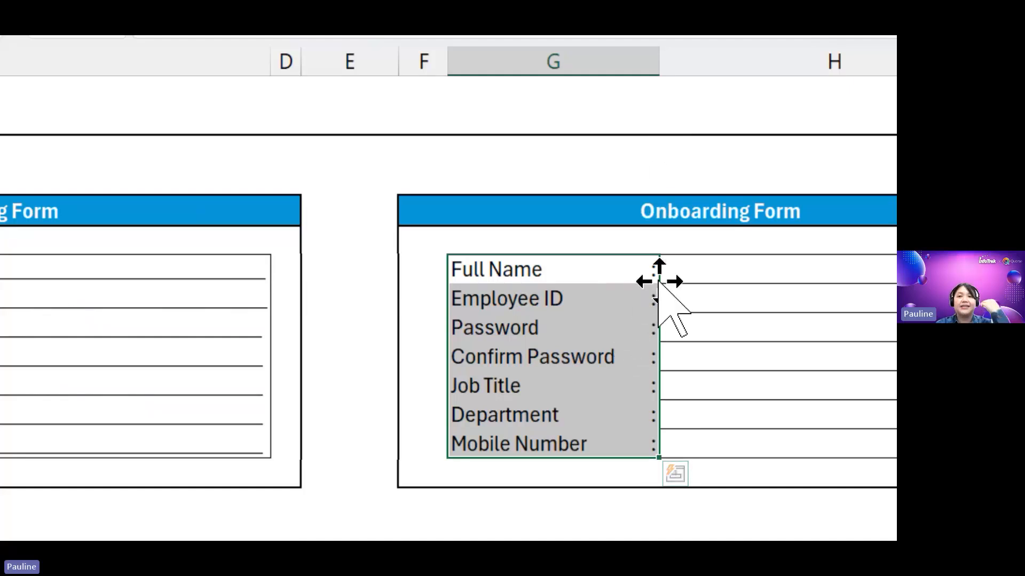
{"action": "mouse_move", "coordinate": [661, 99]}
{"action": "left_mouse_down"}
{"action": "mouse_move", "coordinate": [635, 98]}
{"action": "mouse_move", "coordinate": [654, 102]}
{"action": "left_mouse_up"}
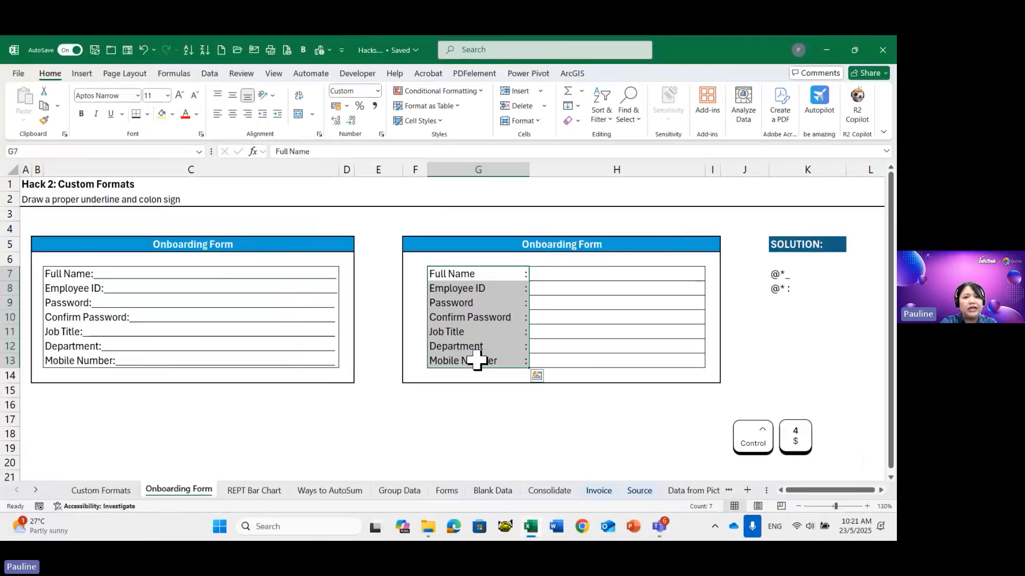
{"action": "key", "text": "ctrl+q"}
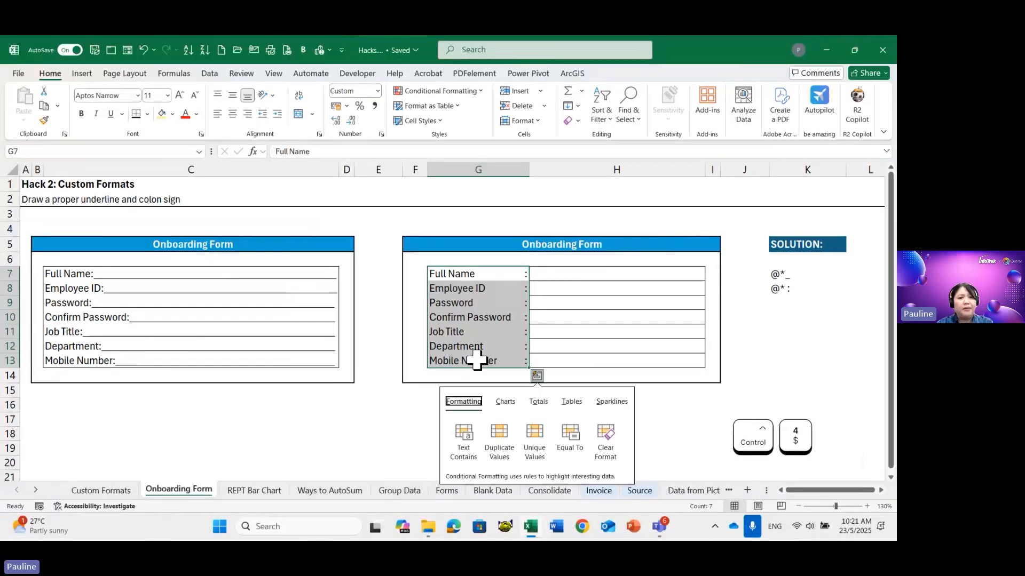
Step: Dismiss the quick analysis options and highlight the solution block beside the second onboarding form
{"action": "key", "text": "Escape"}
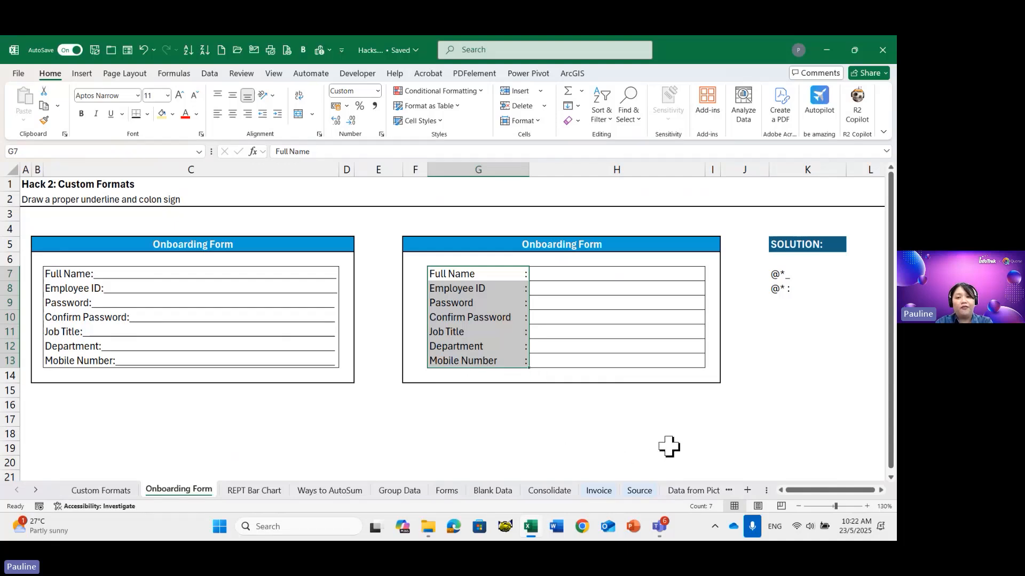
{"action": "left_click_drag", "start_coordinate": [755, 223], "coordinate": [828, 302]}
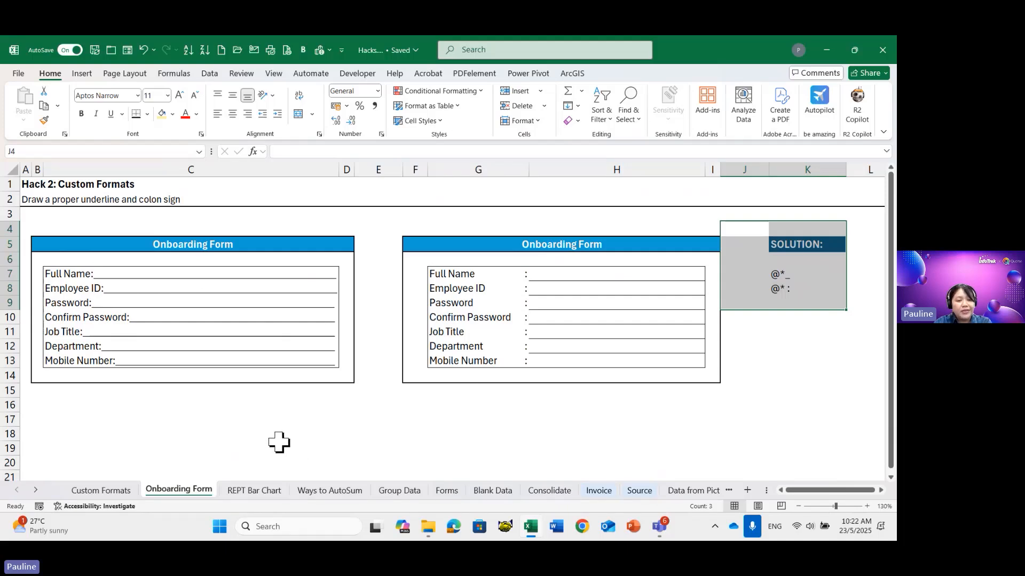
Step: Open the REPT Bar Chart sheet and review its Jan, Feb and Feb vs Jan columns
{"action": "left_click", "coordinate": [250, 491]}
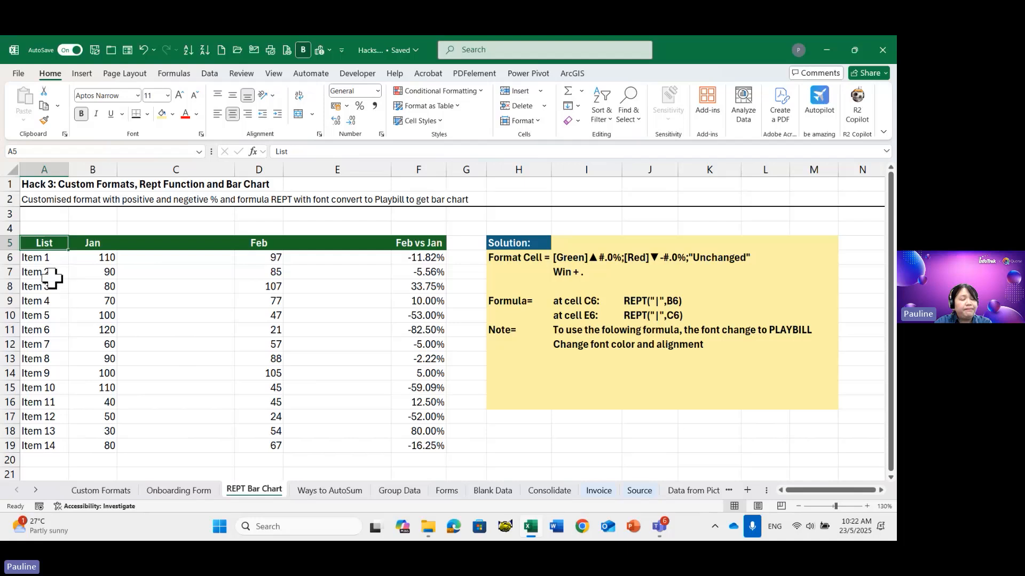
{"action": "left_click", "coordinate": [103, 165]}
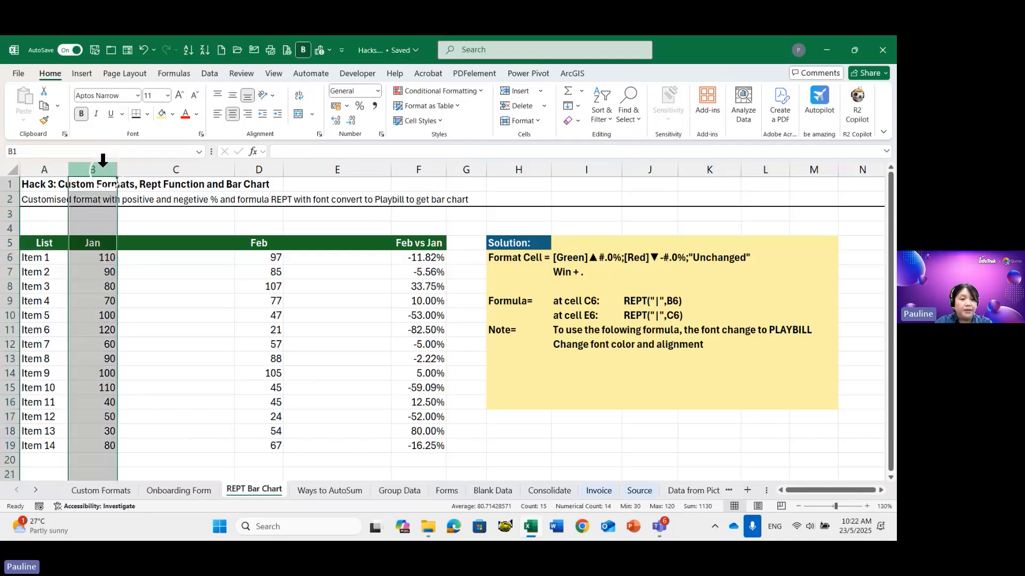
{"action": "left_click", "coordinate": [189, 165]}
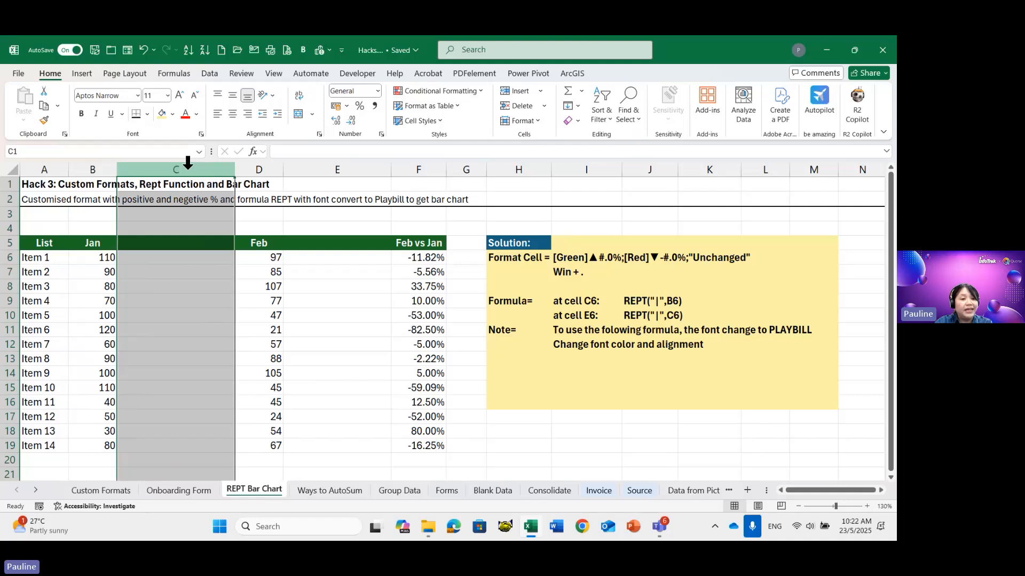
{"action": "left_click", "coordinate": [270, 165]}
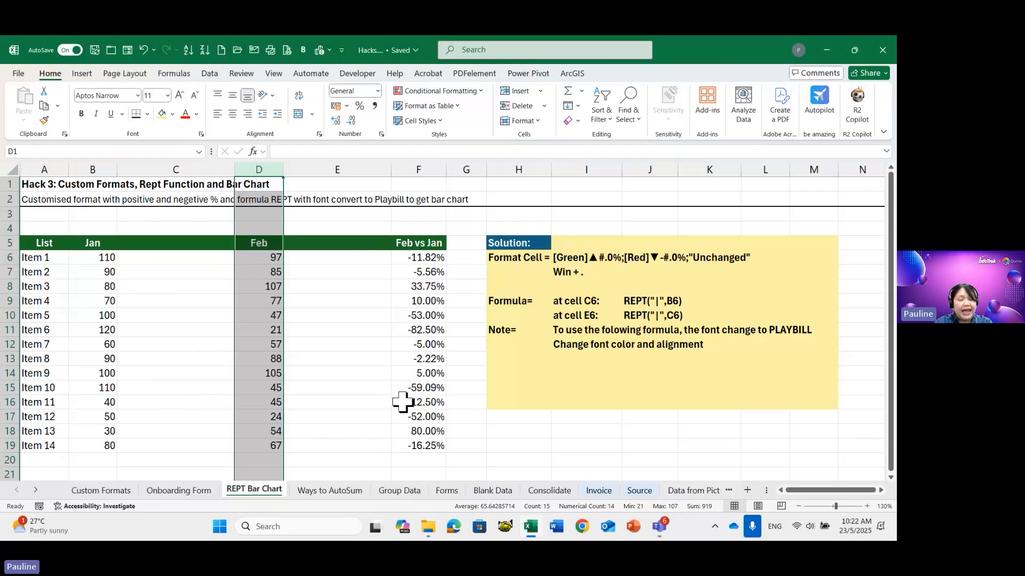
{"action": "left_click", "coordinate": [423, 166]}
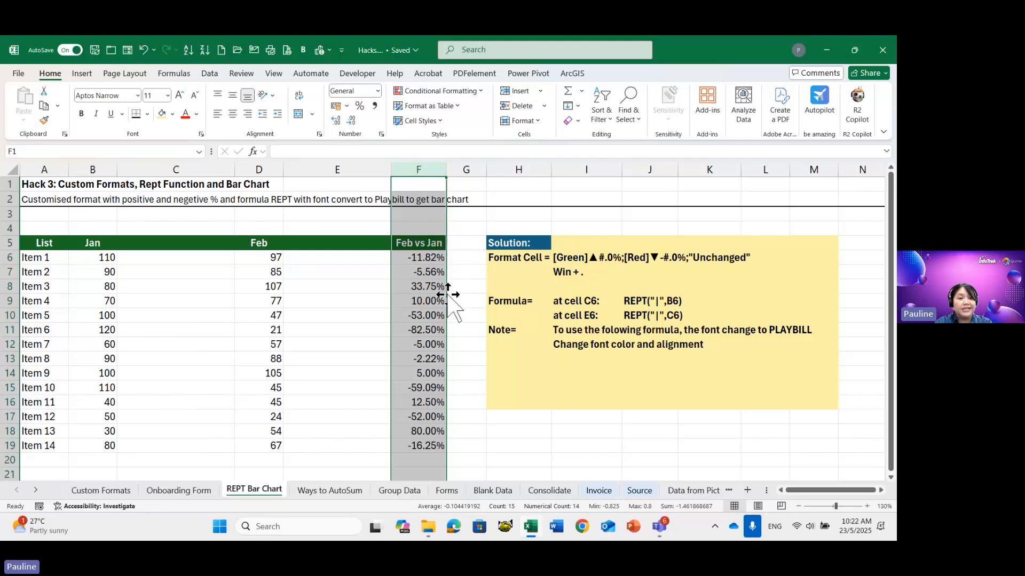
Step: Inspect the formula in Item 1's Feb vs Jan cell and the cells it references, leaving the formula unedited
{"action": "left_click", "coordinate": [420, 257]}
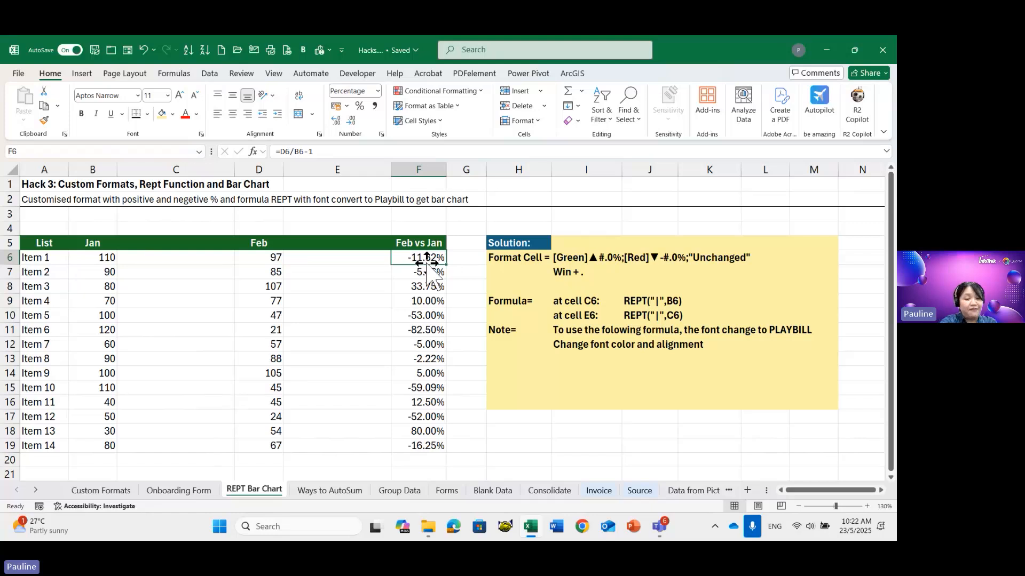
{"action": "key", "text": "ctrl"}
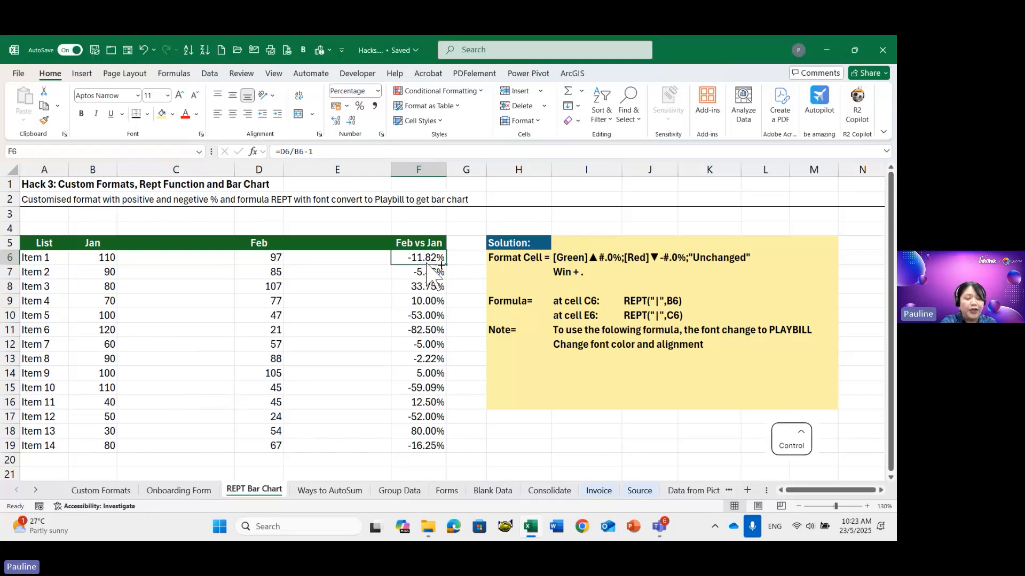
{"action": "key", "text": "ctrl+4"}
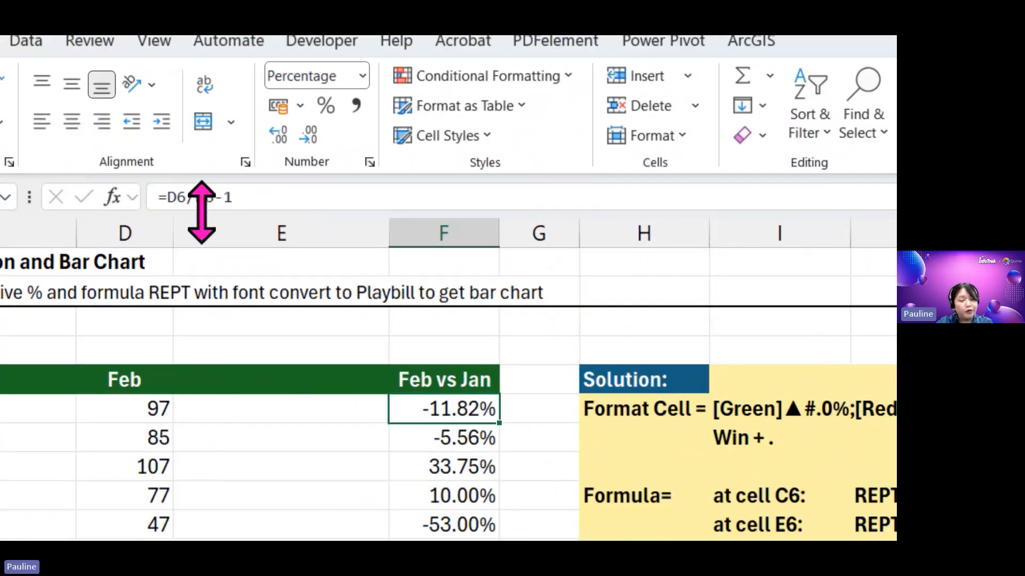
{"action": "double_click", "coordinate": [457, 414]}
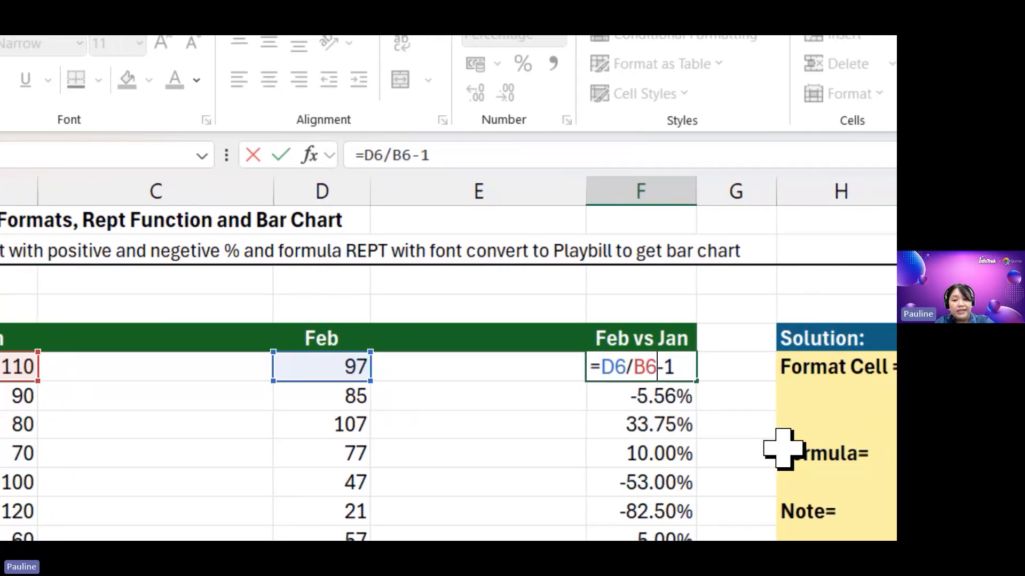
{"action": "key", "text": "Escape"}
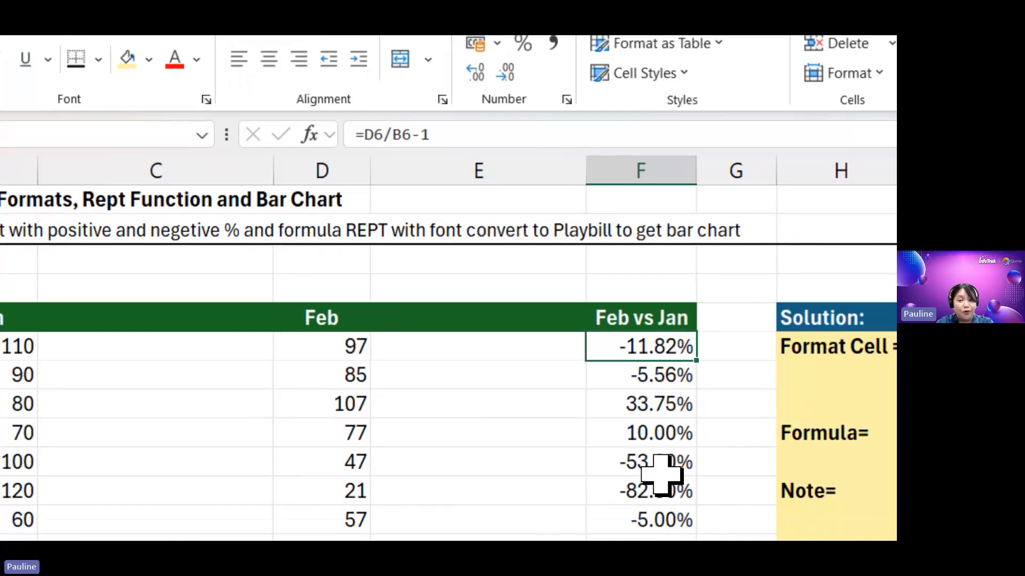
Step: Compare the Feb vs Jan column with the Jan and Feb columns it is calculated from
{"action": "scroll", "coordinate": [663, 476], "scroll_direction": "down", "scroll_amount": 1}
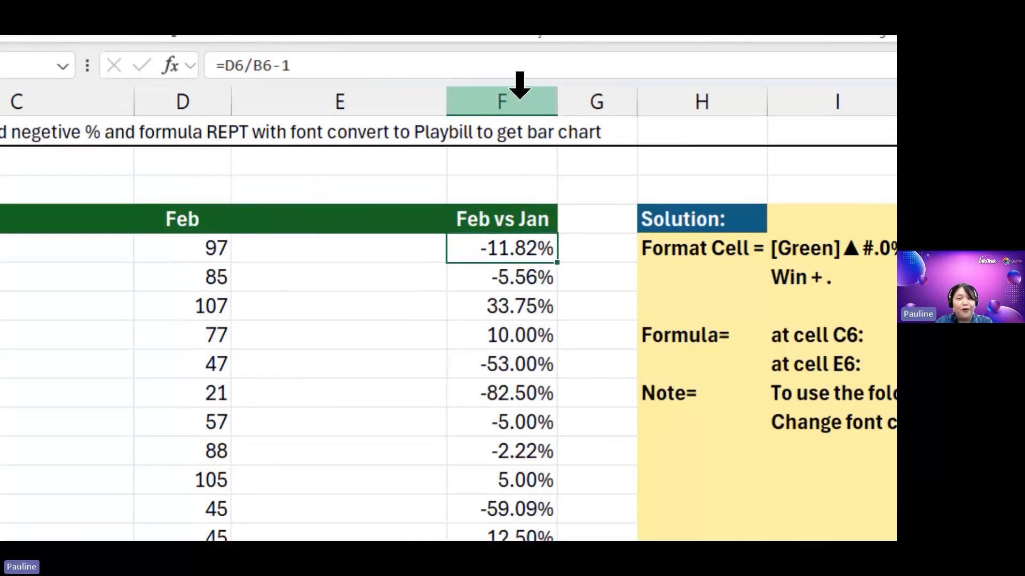
{"action": "left_click", "coordinate": [518, 97]}
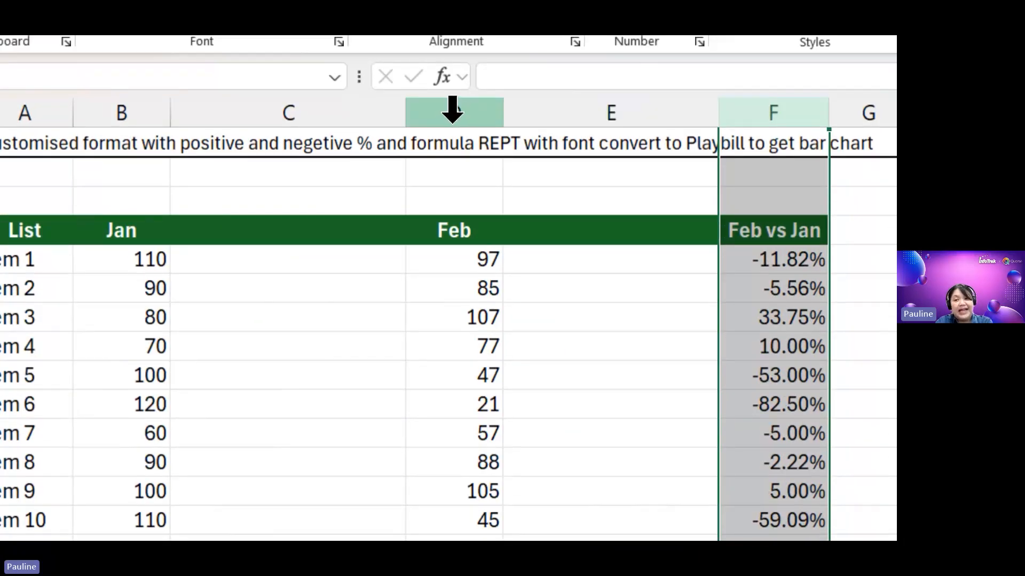
{"action": "left_click", "coordinate": [453, 110]}
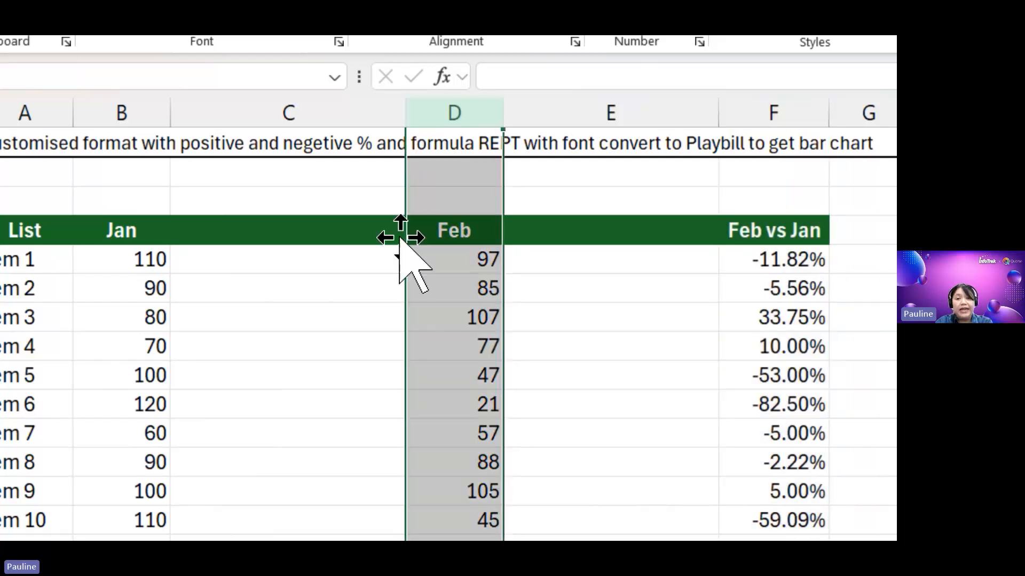
{"action": "left_click", "coordinate": [187, 112]}
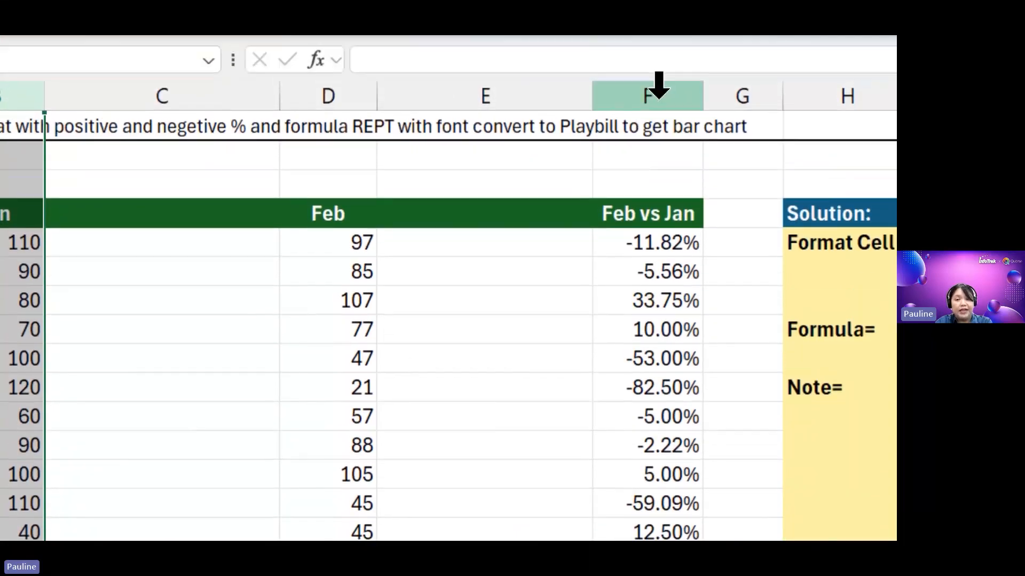
{"action": "left_click", "coordinate": [658, 89]}
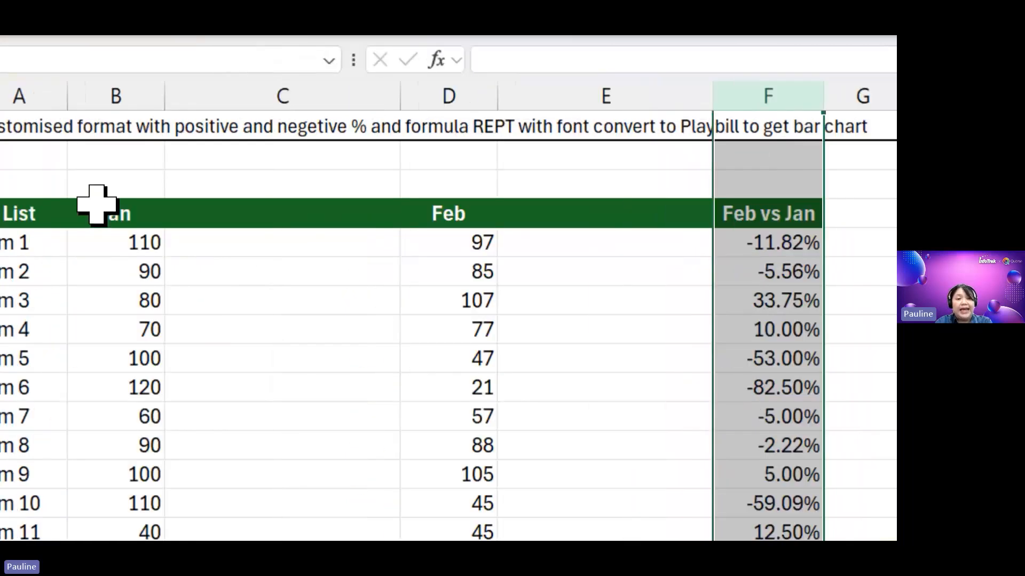
{"action": "left_click", "coordinate": [138, 95]}
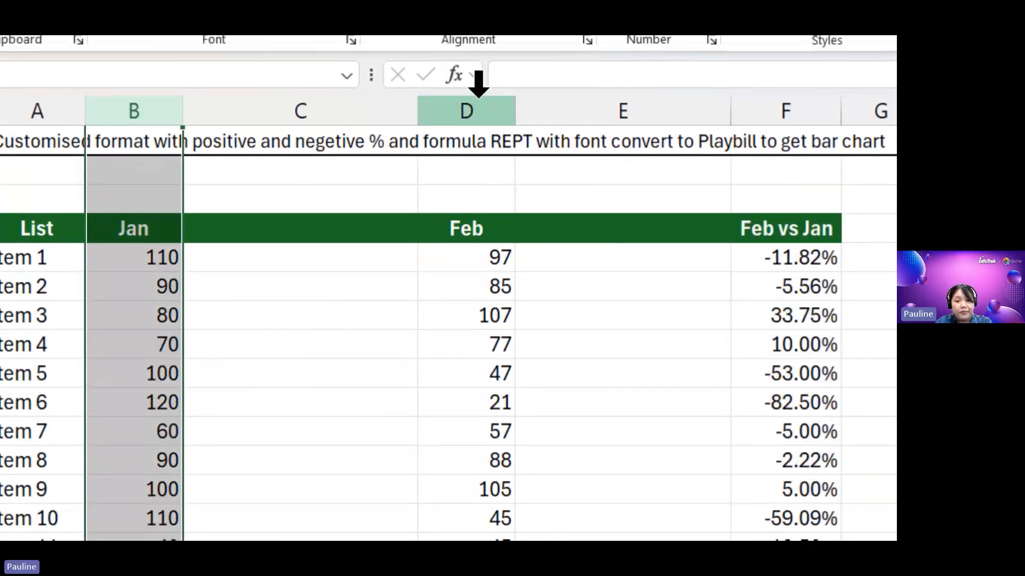
{"action": "left_click", "coordinate": [484, 101]}
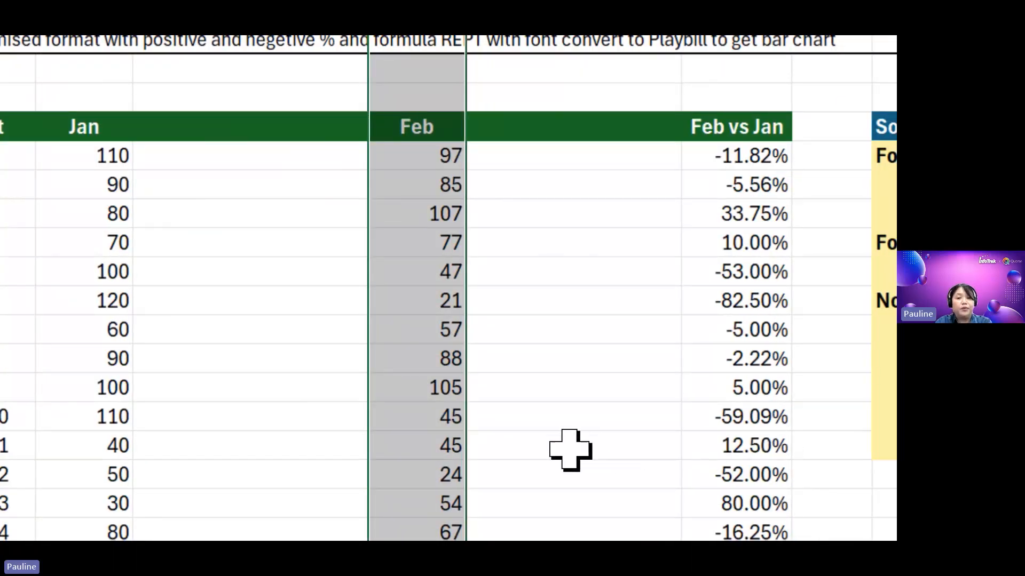
Step: Examine the positive and negative percentages listed under Feb vs Jan
{"action": "scroll", "coordinate": [552, 475], "scroll_direction": "down", "scroll_amount": 1}
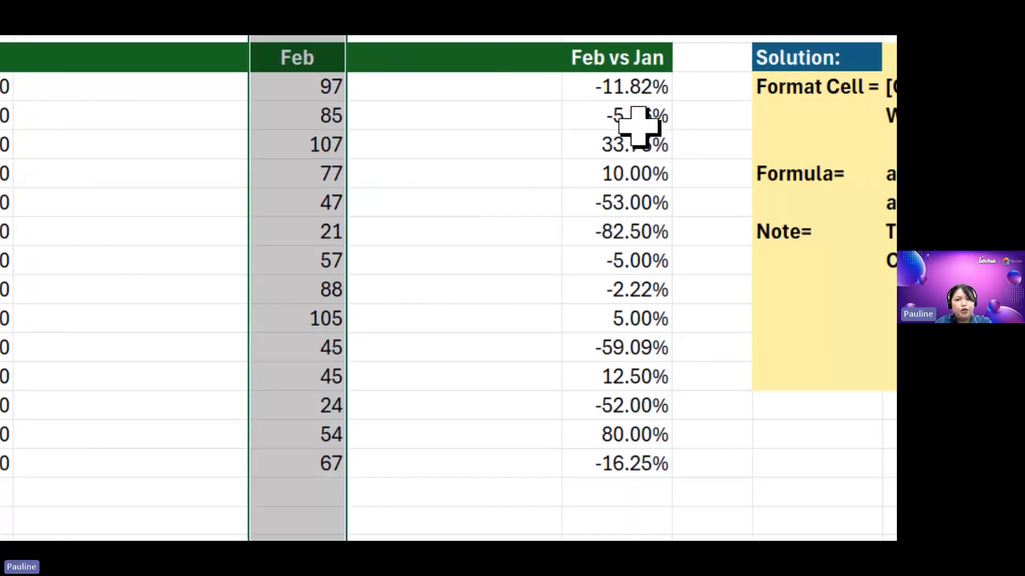
{"action": "scroll", "coordinate": [654, 94], "scroll_direction": "up", "scroll_amount": 1}
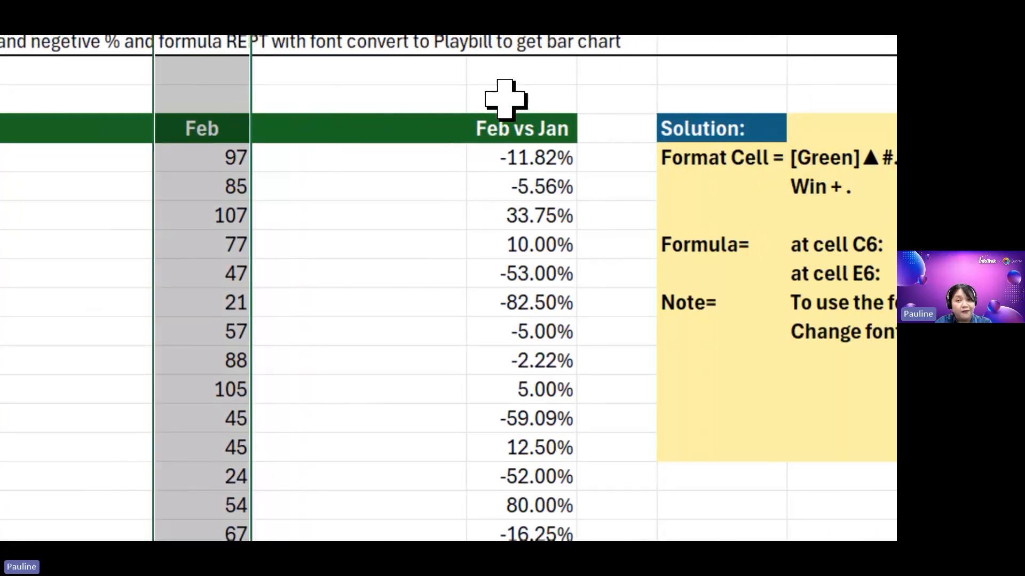
{"action": "left_click", "coordinate": [504, 89]}
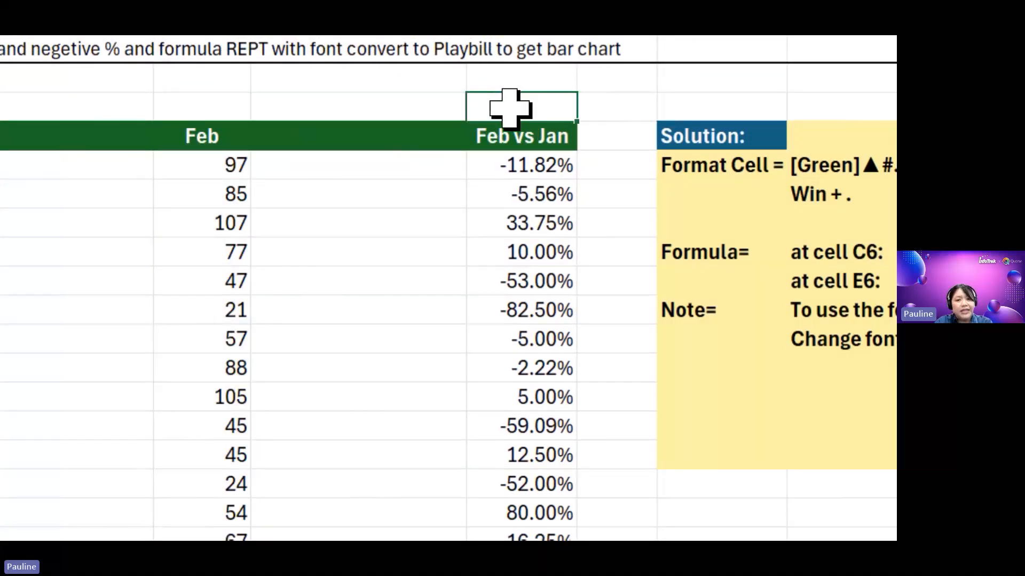
{"action": "left_click_drag", "start_coordinate": [519, 160], "coordinate": [504, 430]}
{"action": "left_click", "coordinate": [528, 223]}
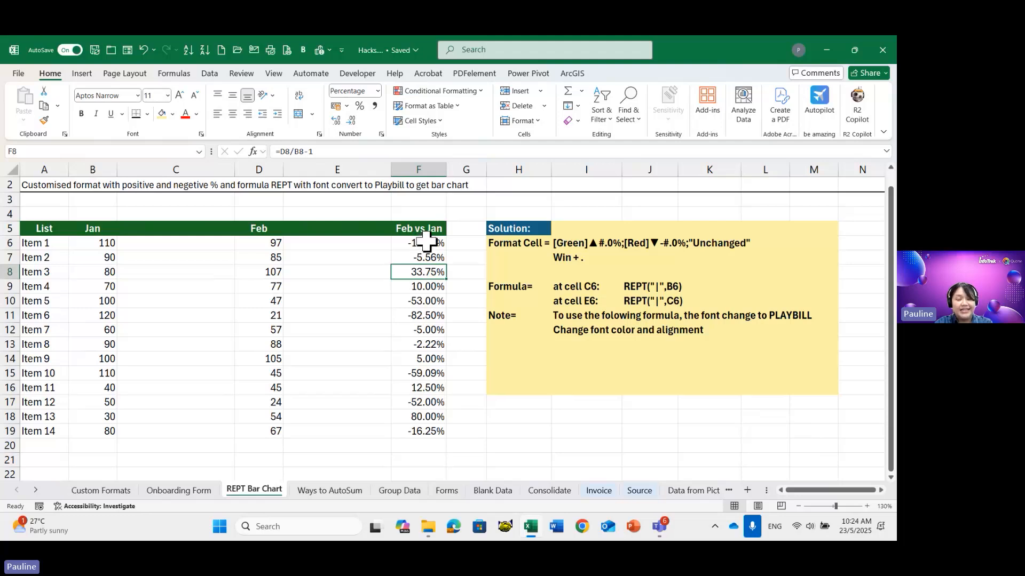
{"action": "left_click", "coordinate": [427, 206]}
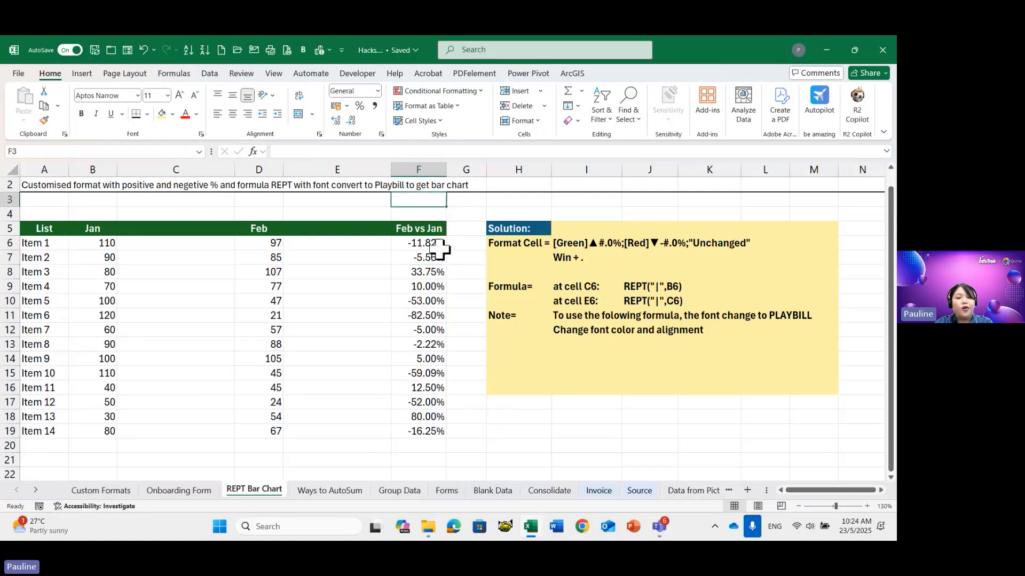
Step: Look through the conditional formatting options for the Feb vs Jan percentages in F6:F19 without applying a rule
{"action": "left_click_drag", "start_coordinate": [436, 247], "coordinate": [423, 296]}
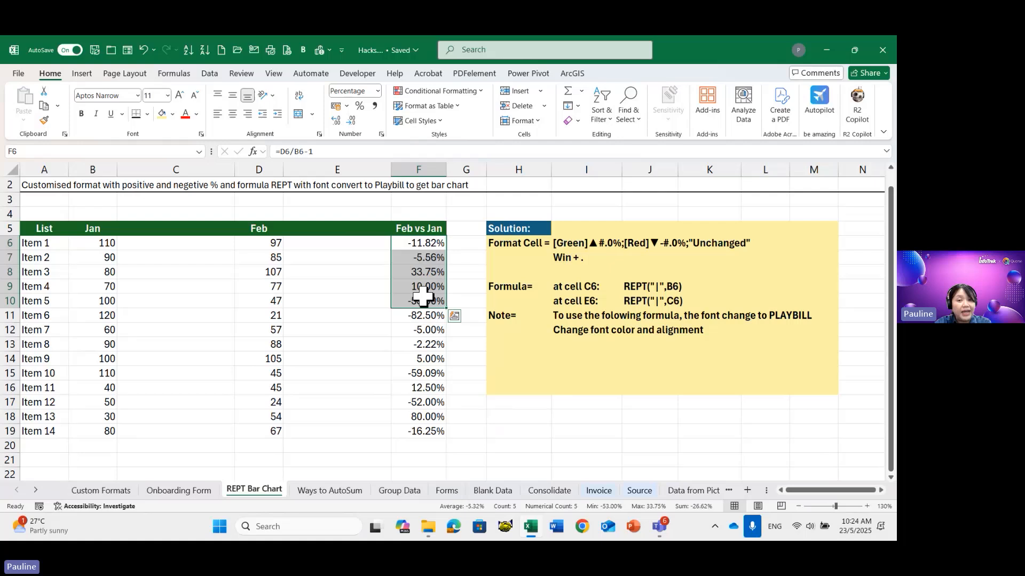
{"action": "left_click", "coordinate": [420, 243]}
{"action": "left_click_drag", "start_coordinate": [419, 258], "coordinate": [425, 432]}
{"action": "left_click", "coordinate": [458, 92]}
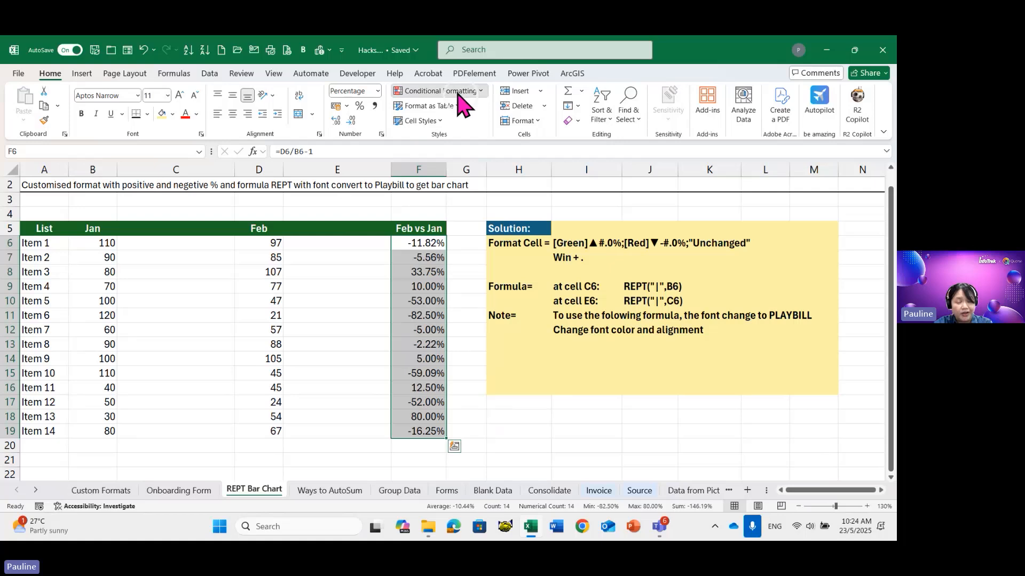
{"action": "mouse_move", "coordinate": [464, 119]}
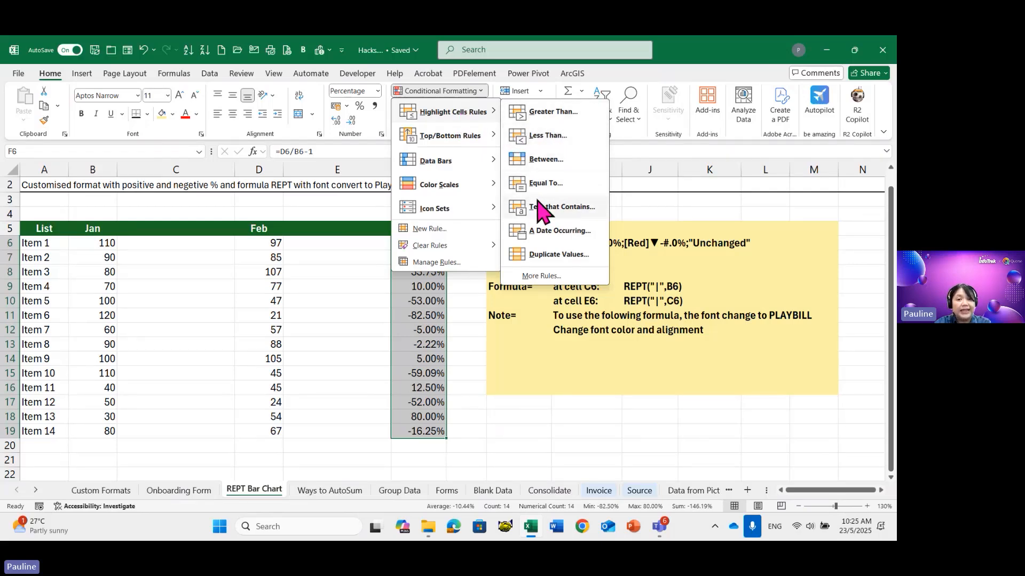
{"action": "mouse_move", "coordinate": [432, 208]}
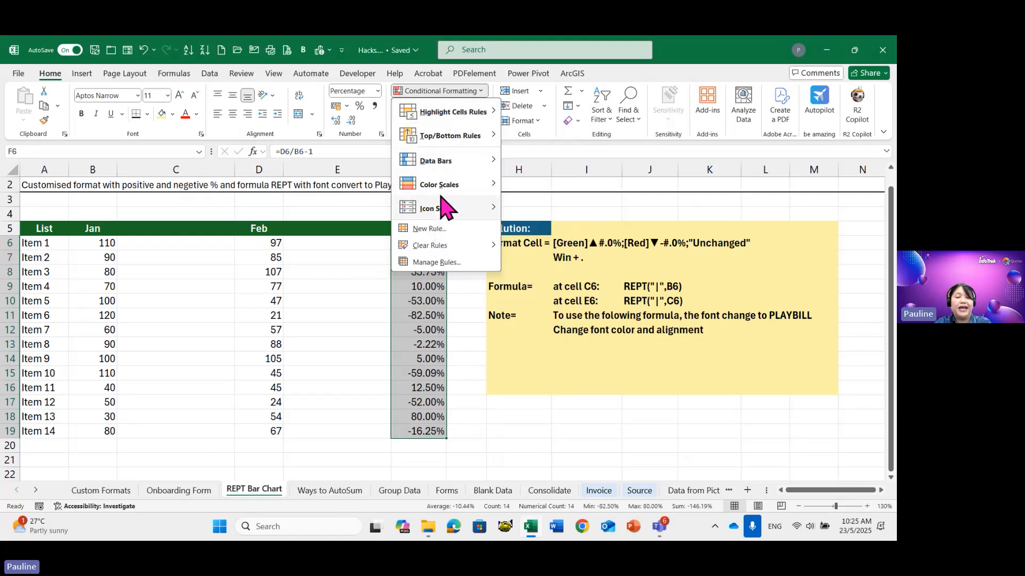
{"action": "mouse_move", "coordinate": [454, 185]}
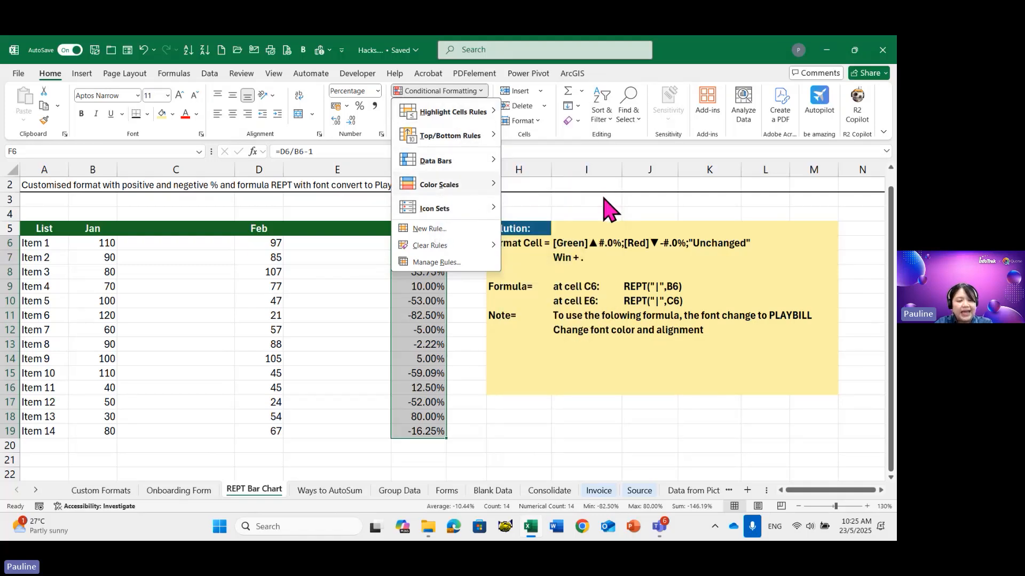
{"action": "left_click", "coordinate": [539, 201]}
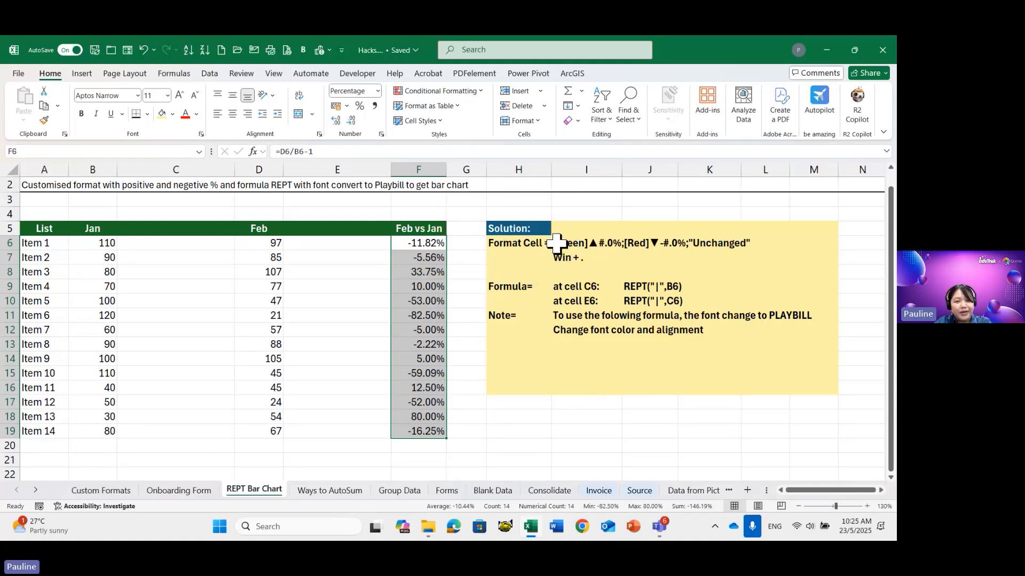
Step: Examine the sections of the solution's custom format code [Green]▲#.0%;[Red]▼-#.0%;"Unchanged" in I6
{"action": "left_click", "coordinate": [531, 244]}
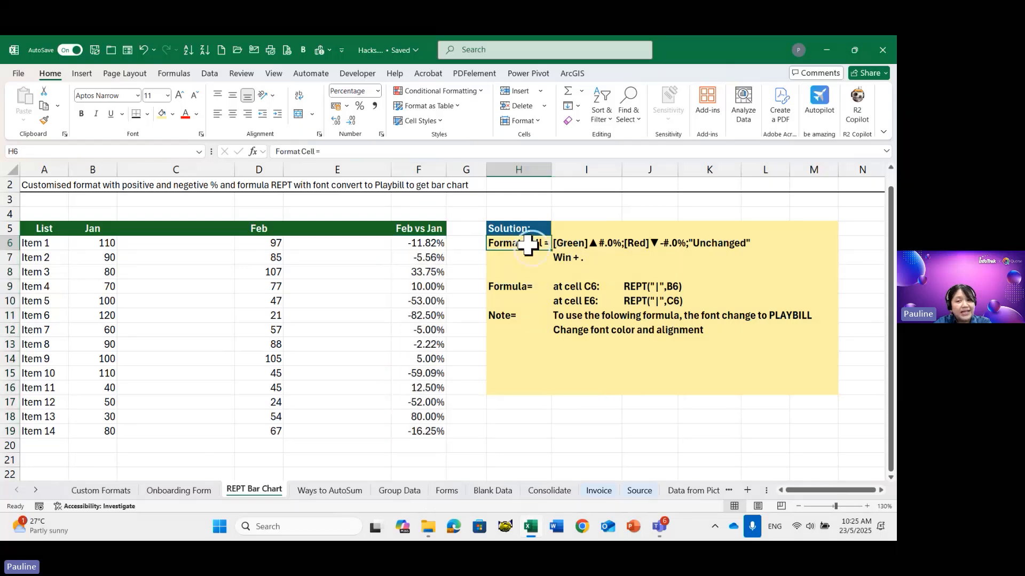
{"action": "left_click", "coordinate": [561, 244]}
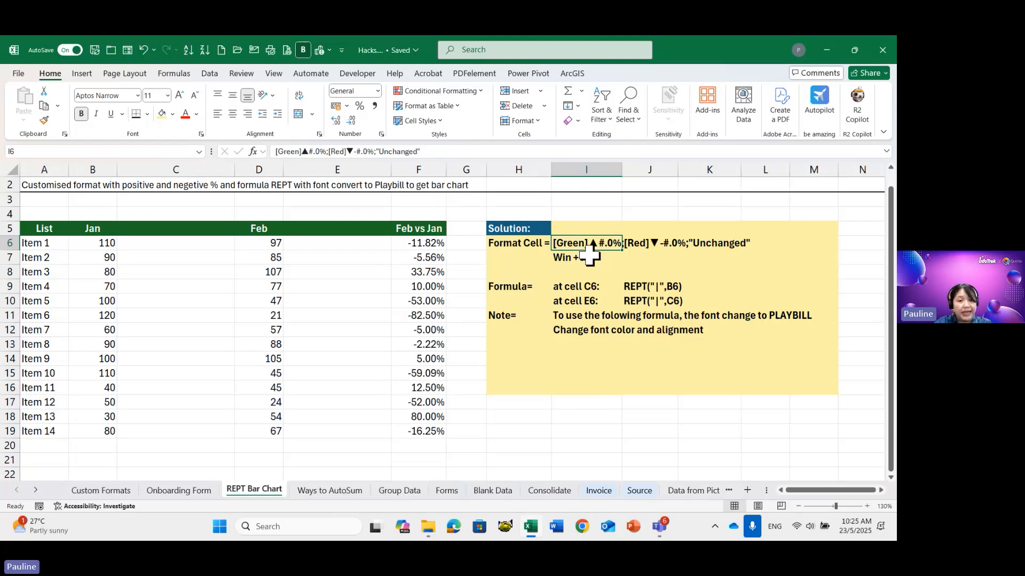
{"action": "key", "text": "ctrl"}
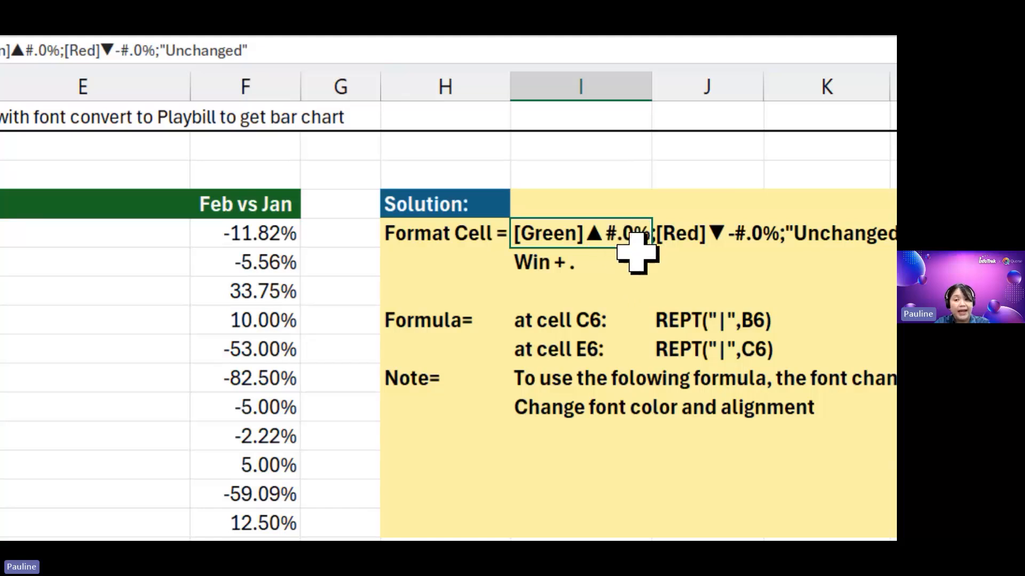
{"action": "left_click", "coordinate": [677, 290]}
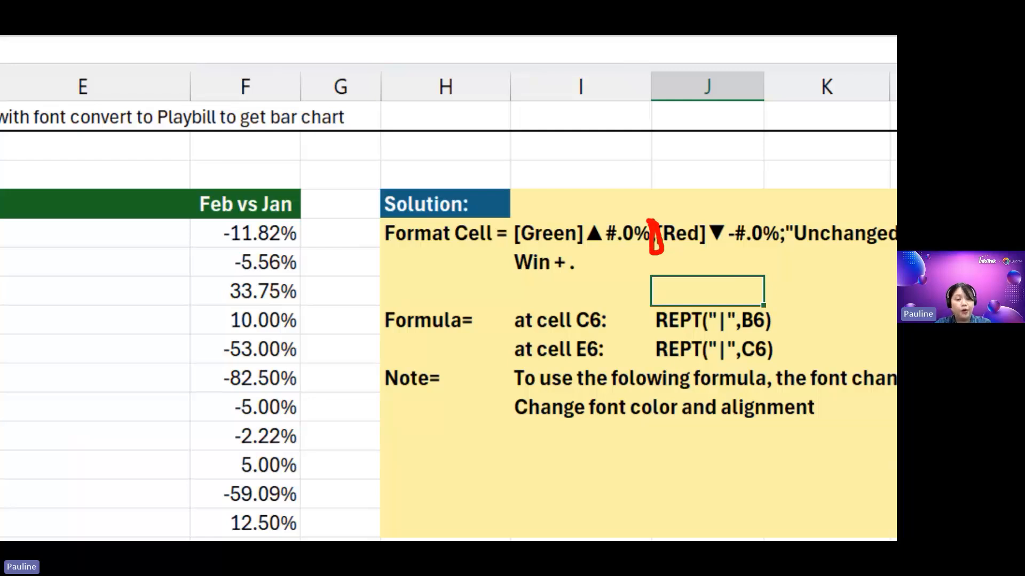
{"action": "key", "text": "Escape"}
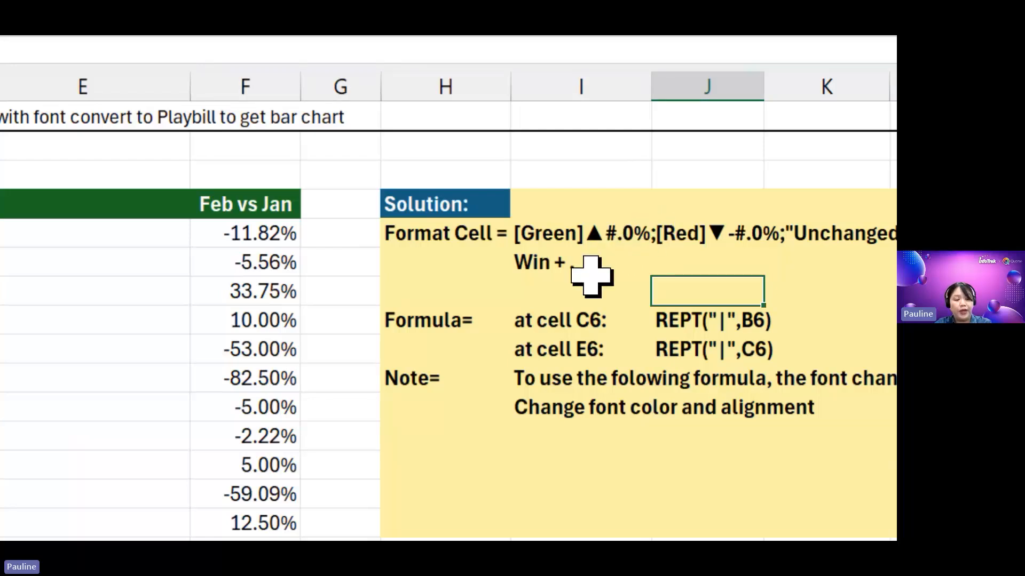
Step: Mark the positive, negative and 0% sections of the format code in I6, plus its ▲ symbol and the note below it
{"action": "key", "text": "ctrl+2"}
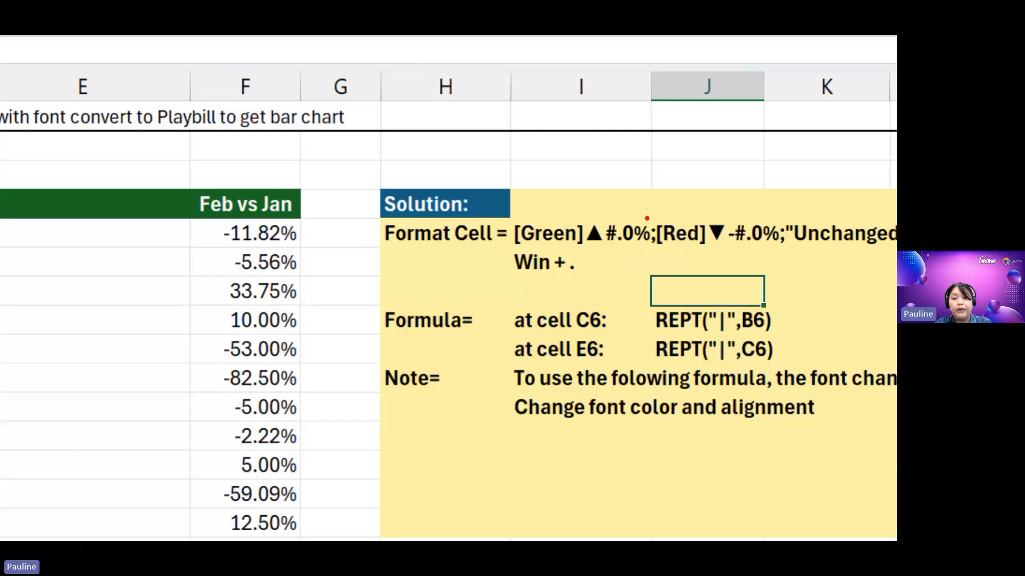
{"action": "left_click_drag", "start_coordinate": [610, 205], "coordinate": [549, 209]}
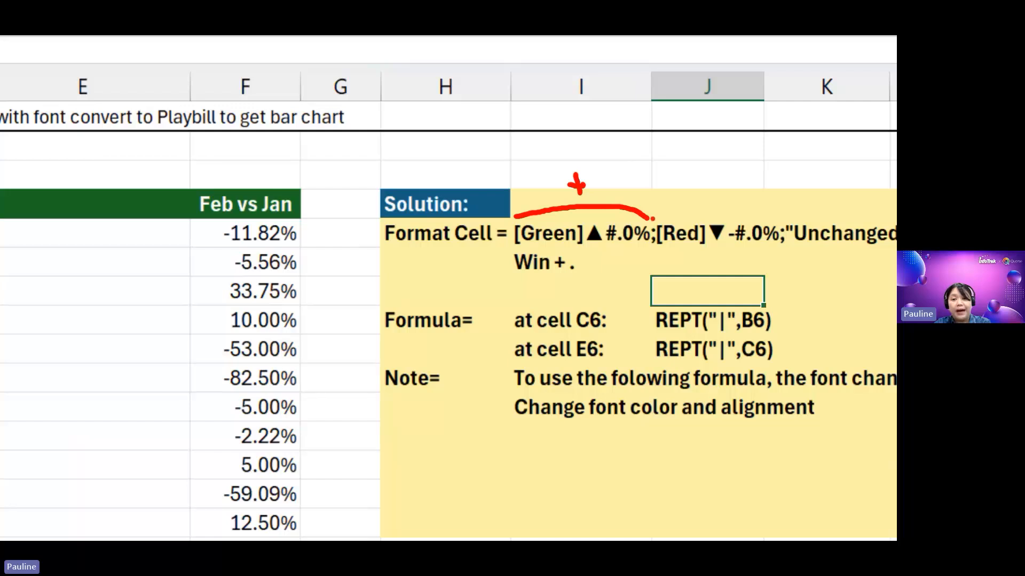
{"action": "left_click_drag", "start_coordinate": [678, 204], "coordinate": [762, 215]}
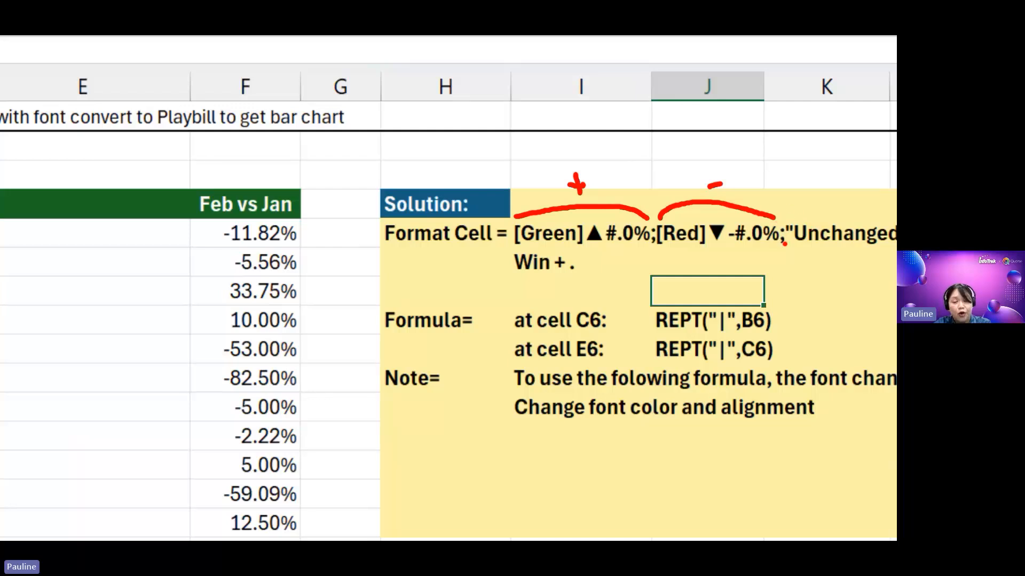
{"action": "left_click_drag", "start_coordinate": [797, 210], "coordinate": [854, 201]}
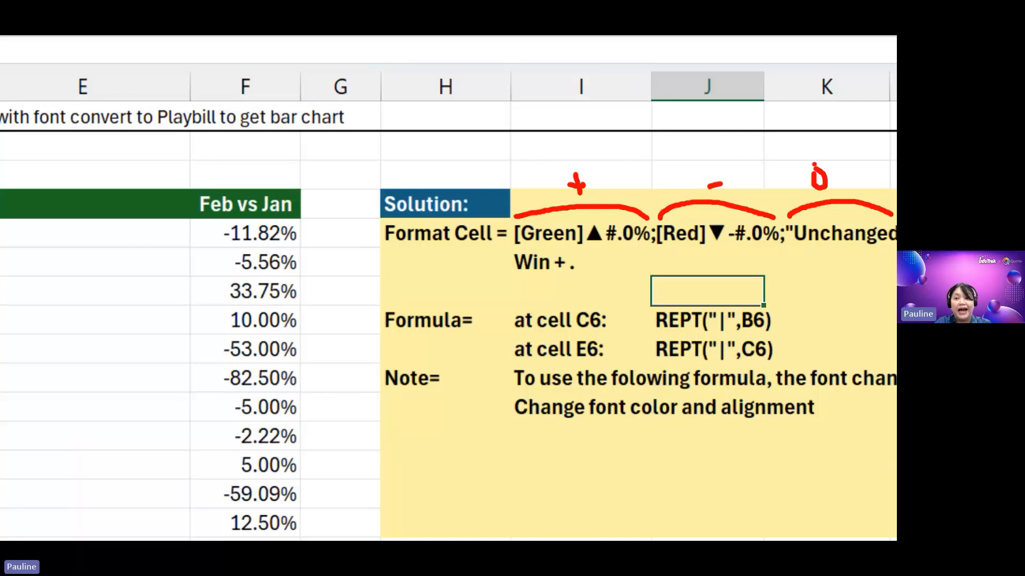
{"action": "left_click_drag", "start_coordinate": [846, 148], "coordinate": [843, 189]}
{"action": "left_click_drag", "start_coordinate": [846, 182], "coordinate": [854, 176]}
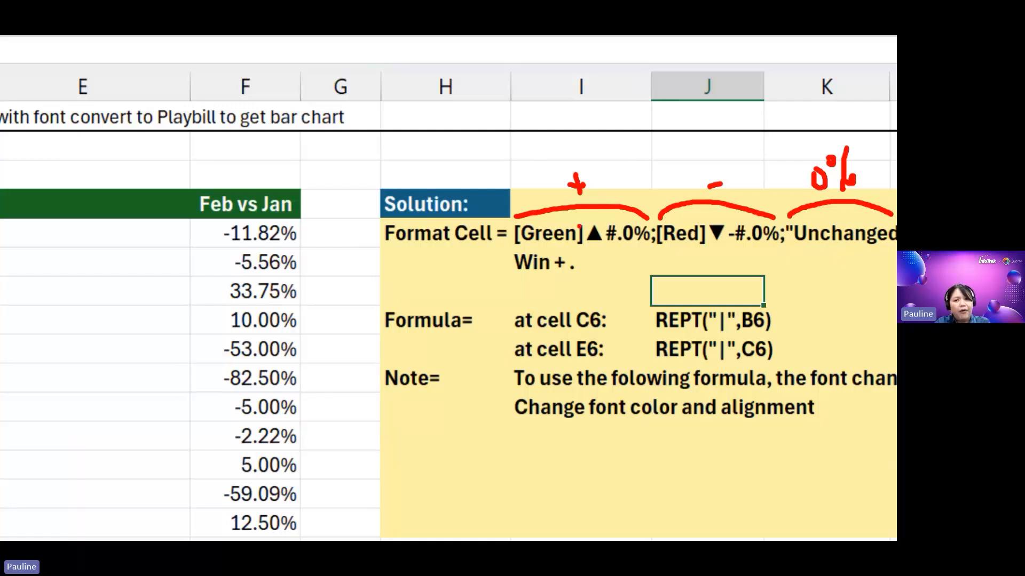
{"action": "mouse_move", "coordinate": [586, 219]}
{"action": "left_mouse_down"}
{"action": "mouse_move", "coordinate": [604, 217]}
{"action": "mouse_move", "coordinate": [606, 253]}
{"action": "mouse_move", "coordinate": [583, 250]}
{"action": "mouse_move", "coordinate": [587, 222]}
{"action": "left_mouse_up"}
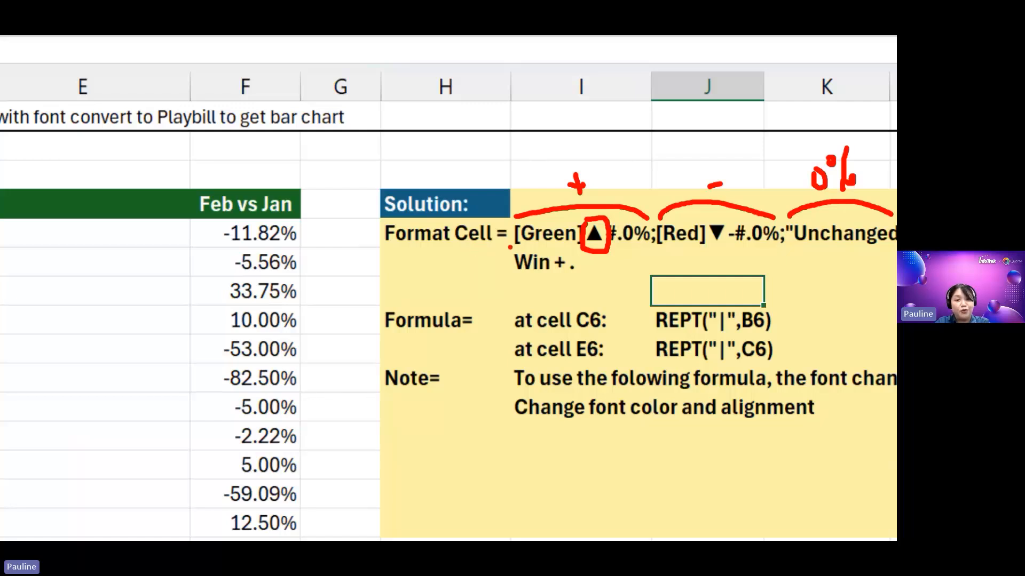
{"action": "mouse_move", "coordinate": [509, 248]}
{"action": "left_mouse_down"}
{"action": "mouse_move", "coordinate": [585, 251]}
{"action": "mouse_move", "coordinate": [582, 279]}
{"action": "mouse_move", "coordinate": [510, 278]}
{"action": "mouse_move", "coordinate": [506, 249]}
{"action": "left_mouse_up"}
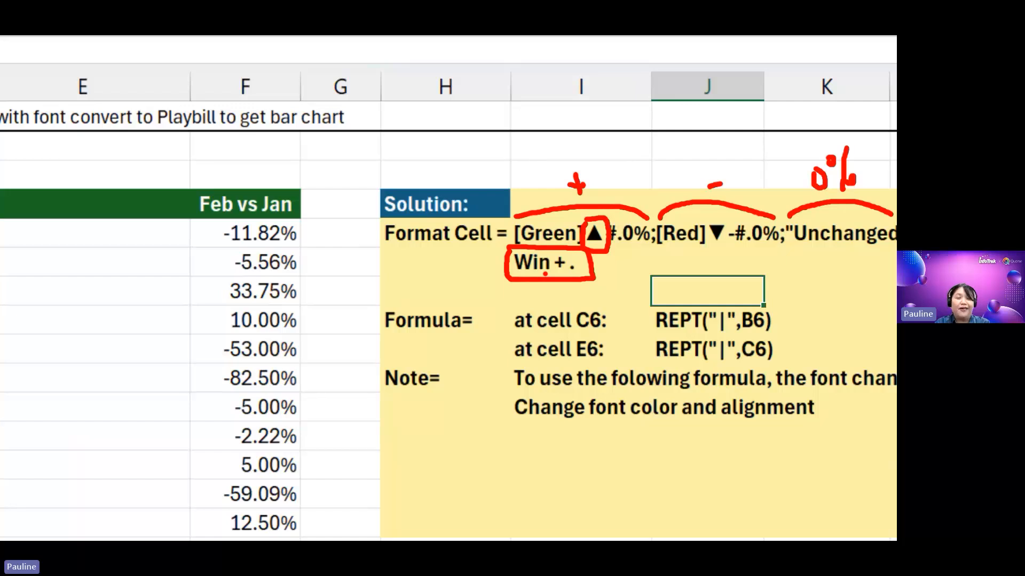
{"action": "key", "text": "Escape"}
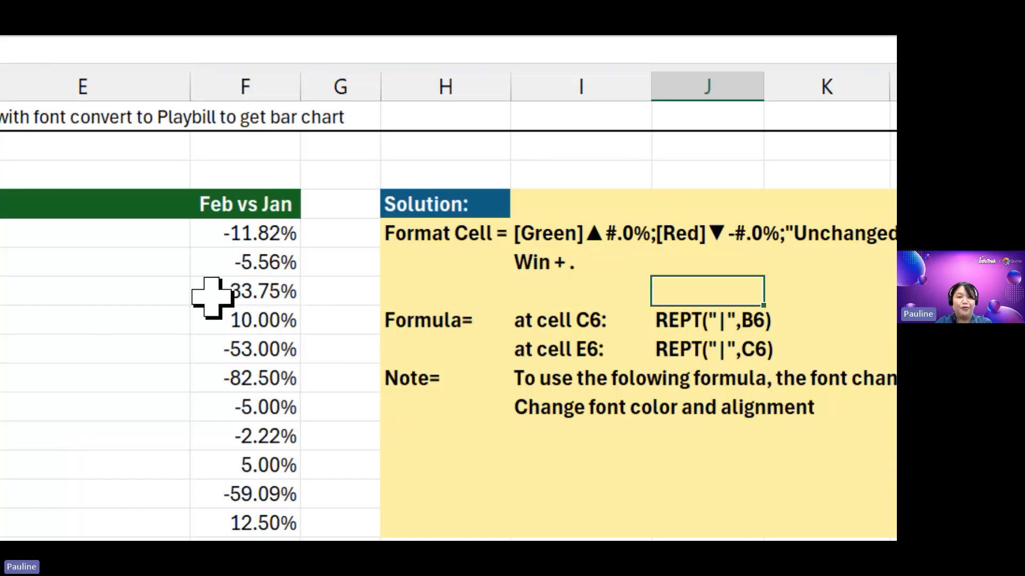
Step: Open the custom number format settings for all Feb vs Jan percentages in F6:F19
{"action": "left_click", "coordinate": [228, 231]}
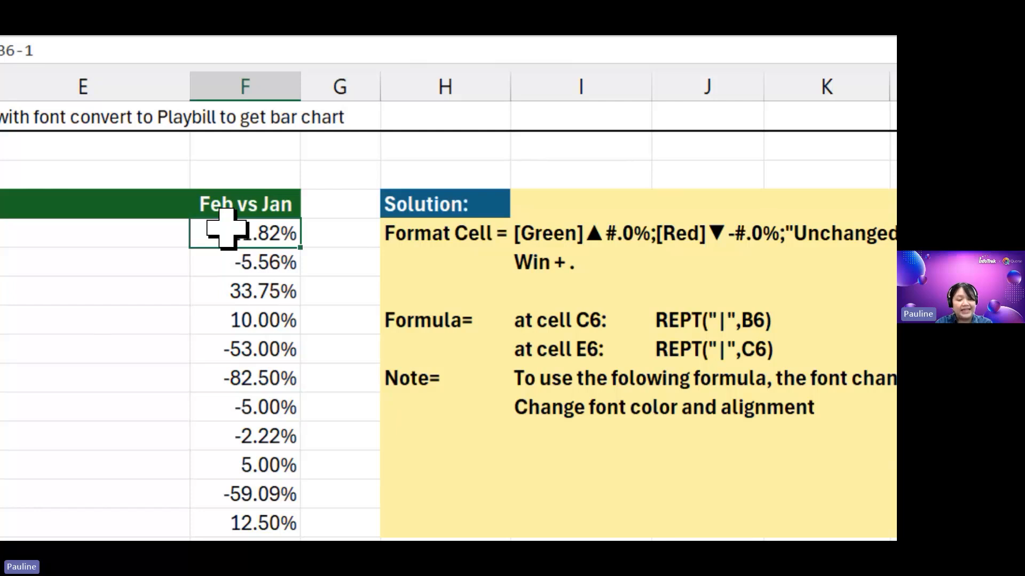
{"action": "key", "text": "ctrl+shift+Down"}
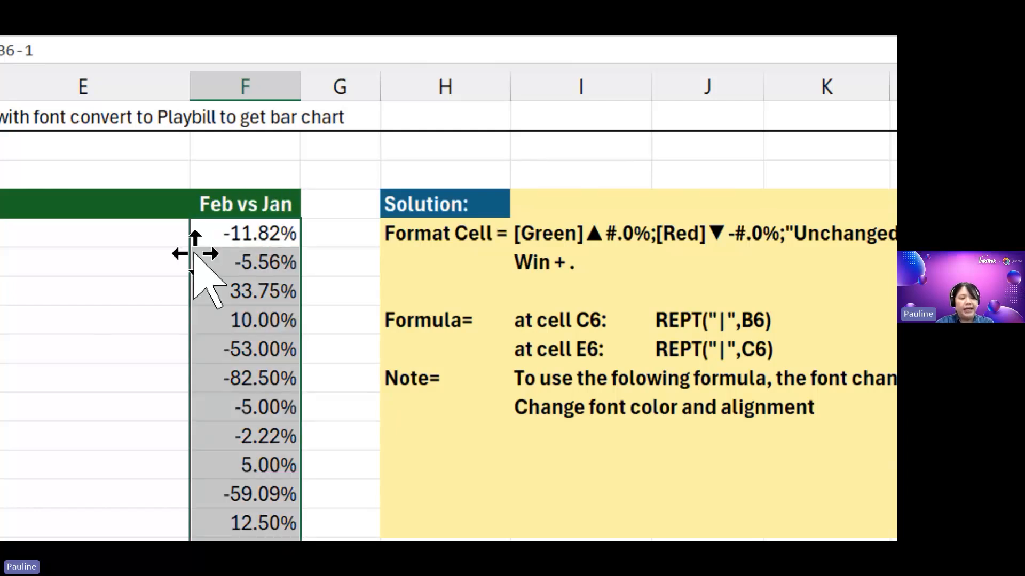
{"action": "key", "text": "ctrl+4"}
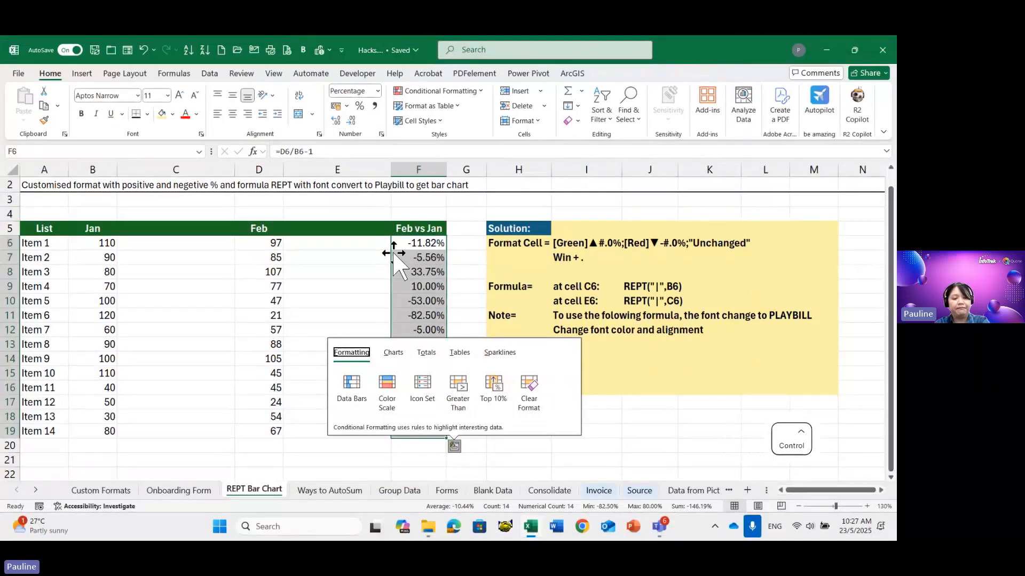
{"action": "key", "text": "ctrl"}
{"action": "key", "text": "ctrl+1"}
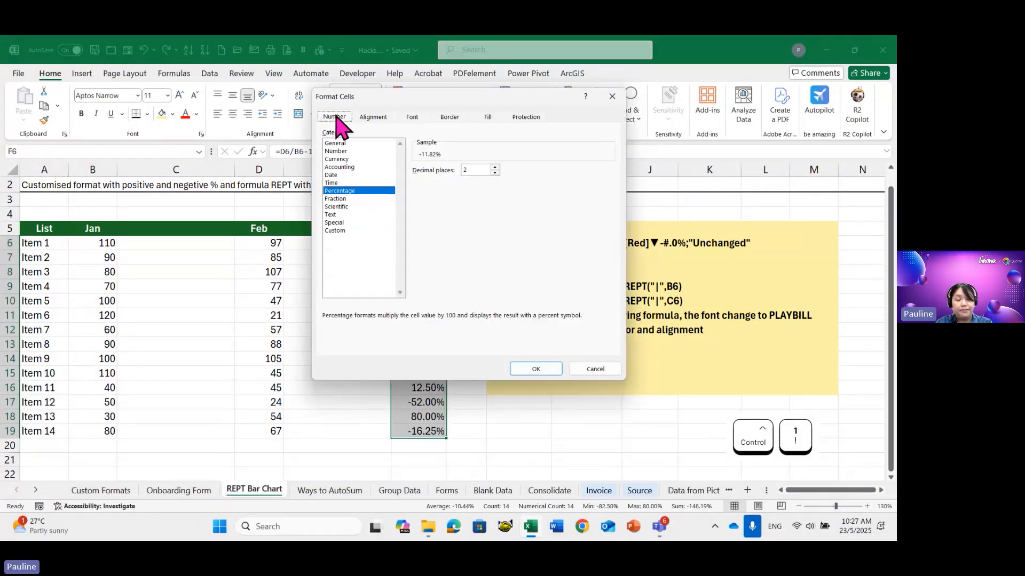
{"action": "left_click_drag", "start_coordinate": [356, 95], "coordinate": [247, 98]}
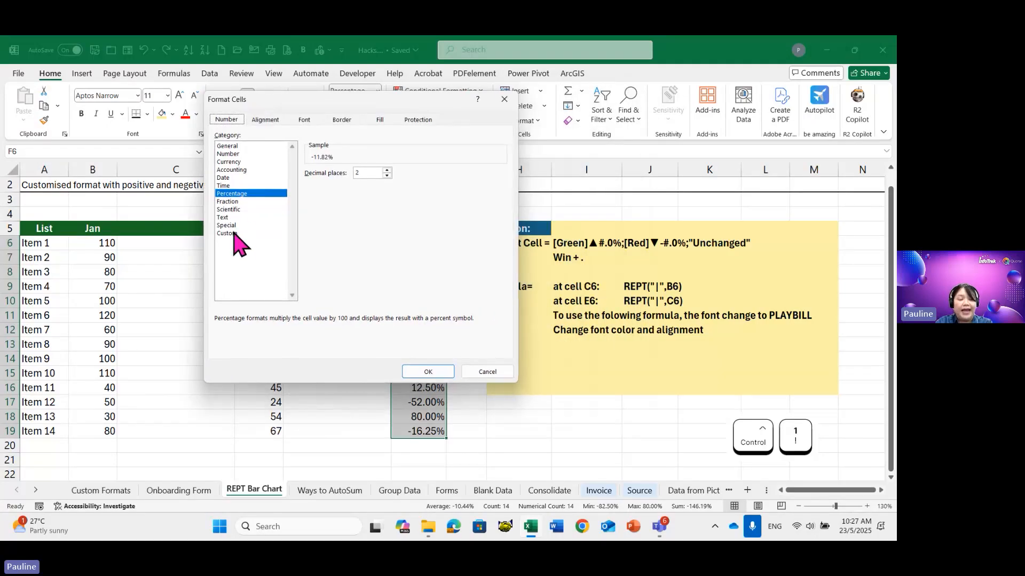
{"action": "left_click", "coordinate": [233, 234]}
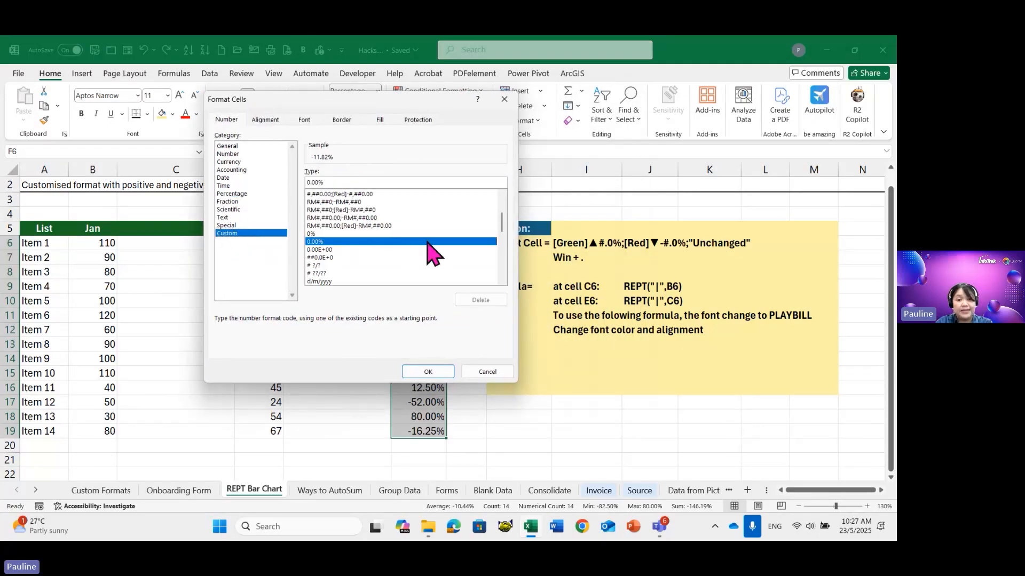
{"action": "left_click", "coordinate": [502, 209]}
{"action": "left_click", "coordinate": [502, 208]}
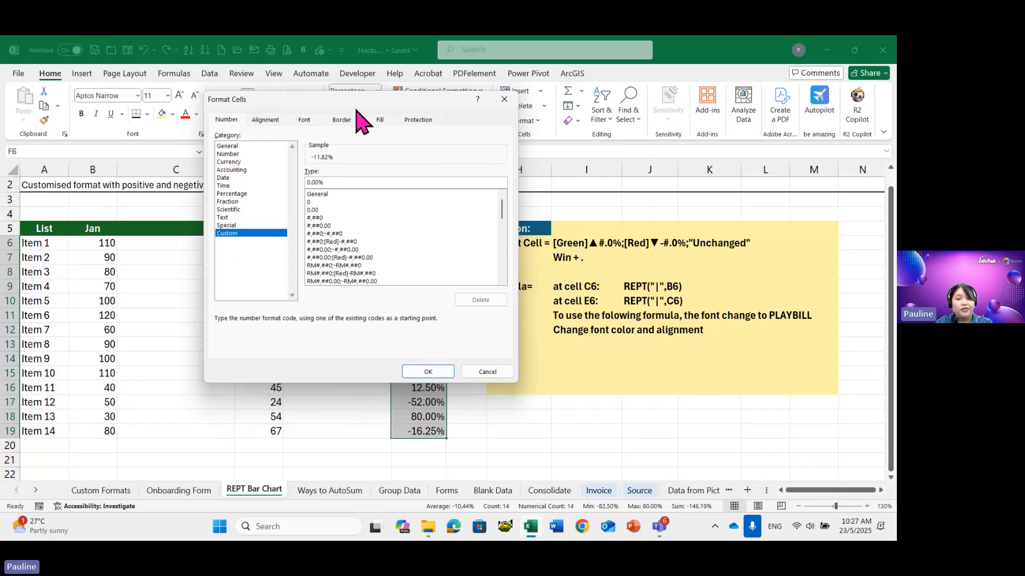
{"action": "left_click_drag", "start_coordinate": [365, 105], "coordinate": [287, 110]}
Step: Replace the existing format code with [green] to begin the section for positive percentages
{"action": "left_click_drag", "start_coordinate": [270, 188], "coordinate": [203, 187]}
{"action": "key", "text": "ctrl+4"}
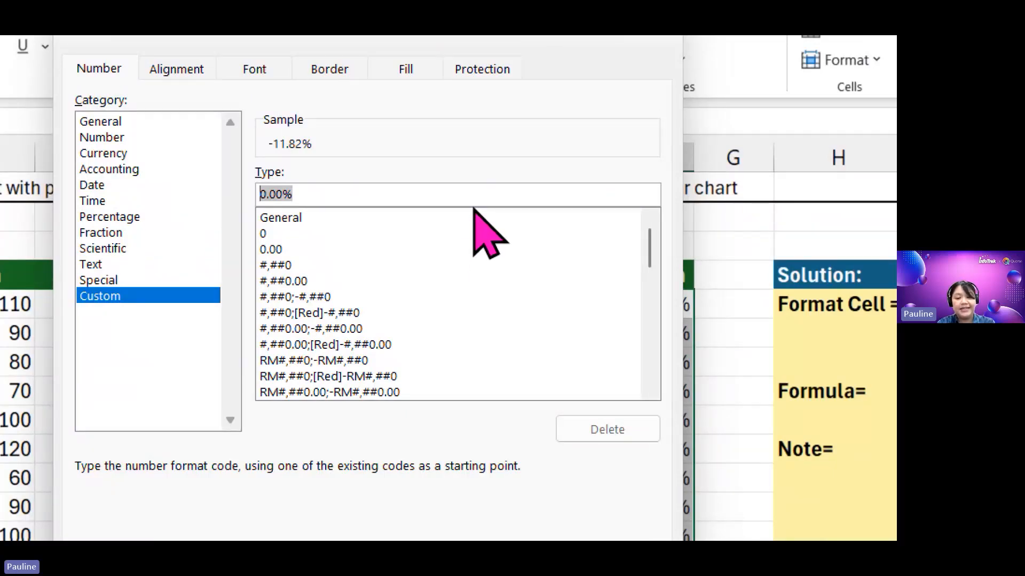
{"action": "type", "text": "["}
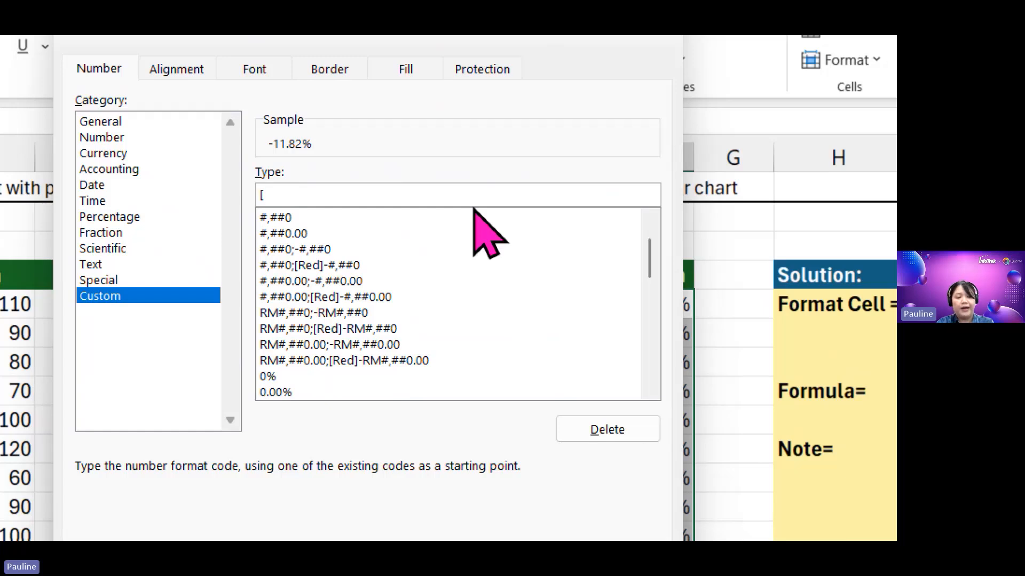
{"action": "type", "text": "gre"}
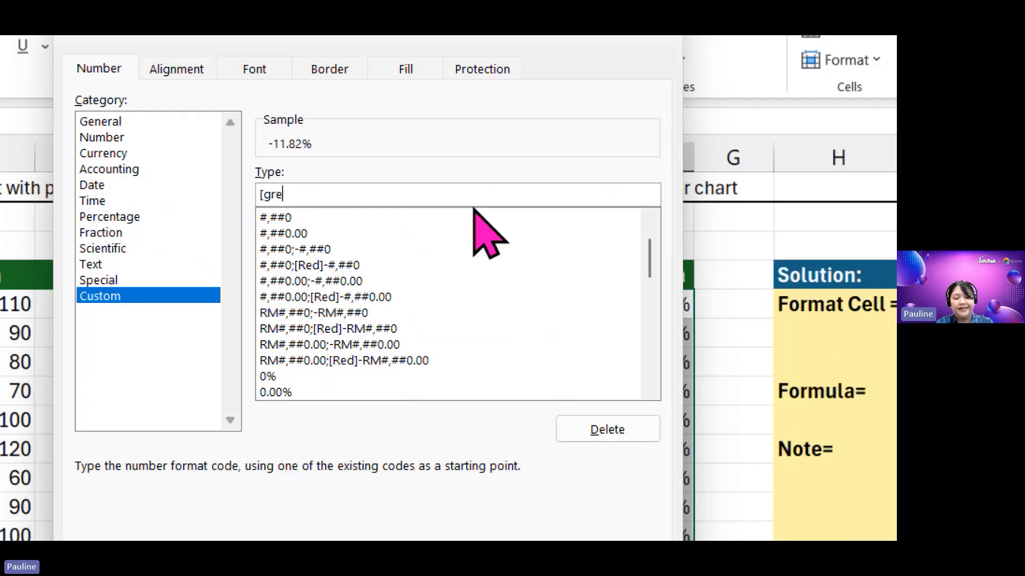
{"action": "type", "text": "en"}
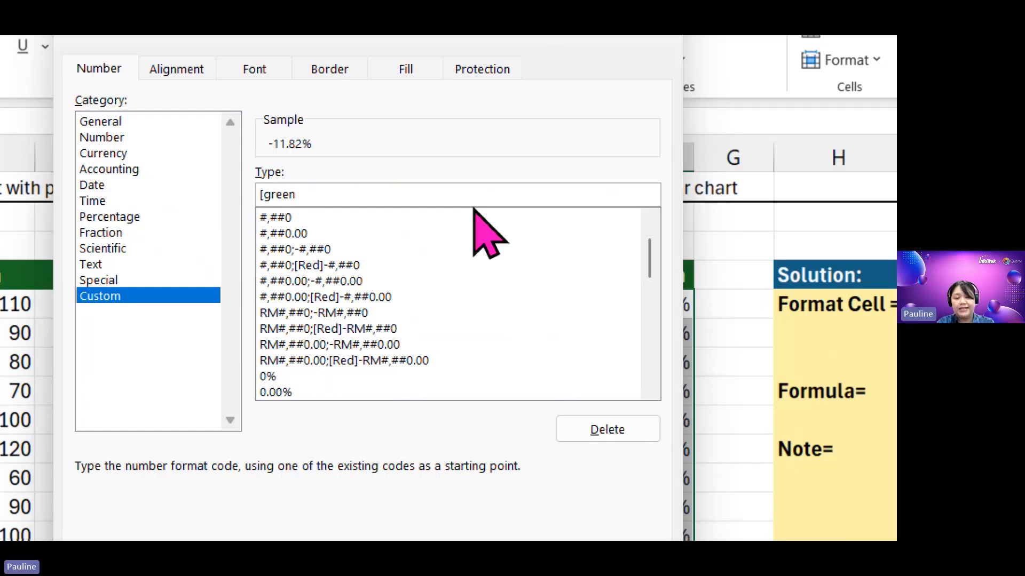
{"action": "type", "text": "]"}
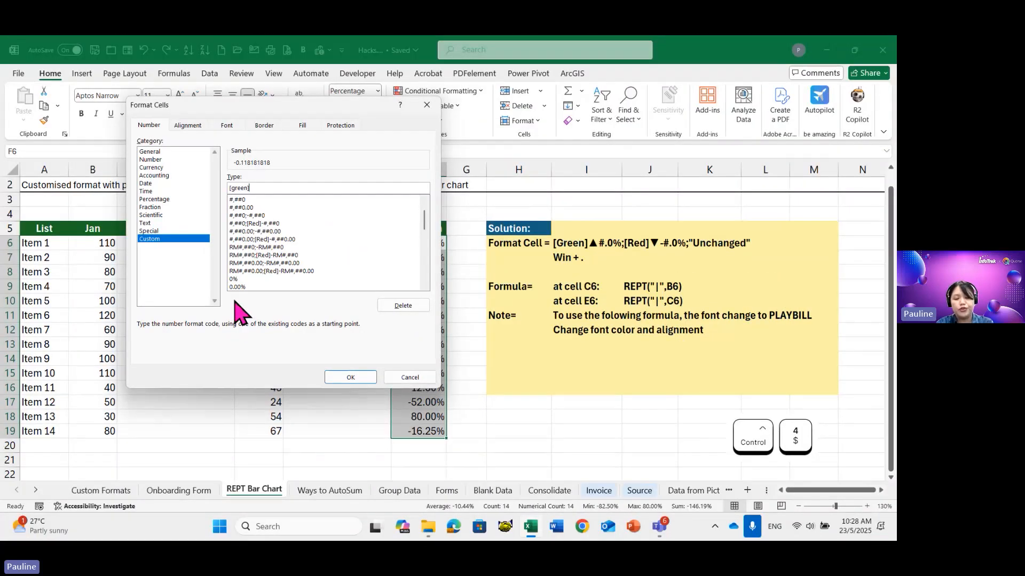
Step: Complete the positive section of the format code by adding the ▲ symbol and #.0%; after [green]
{"action": "key", "text": "super+period"}
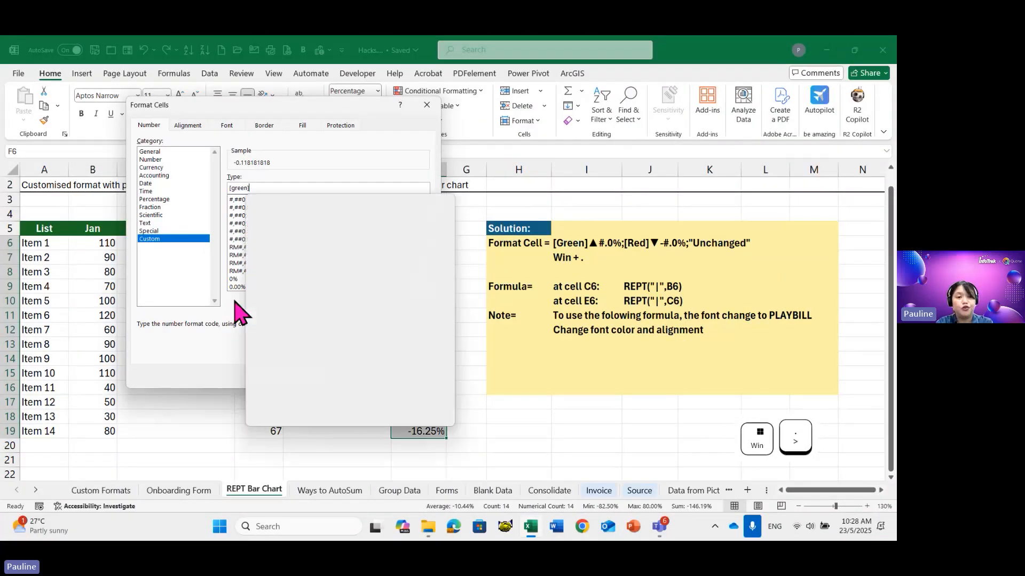
{"action": "left_click_drag", "start_coordinate": [296, 213], "coordinate": [358, 252]}
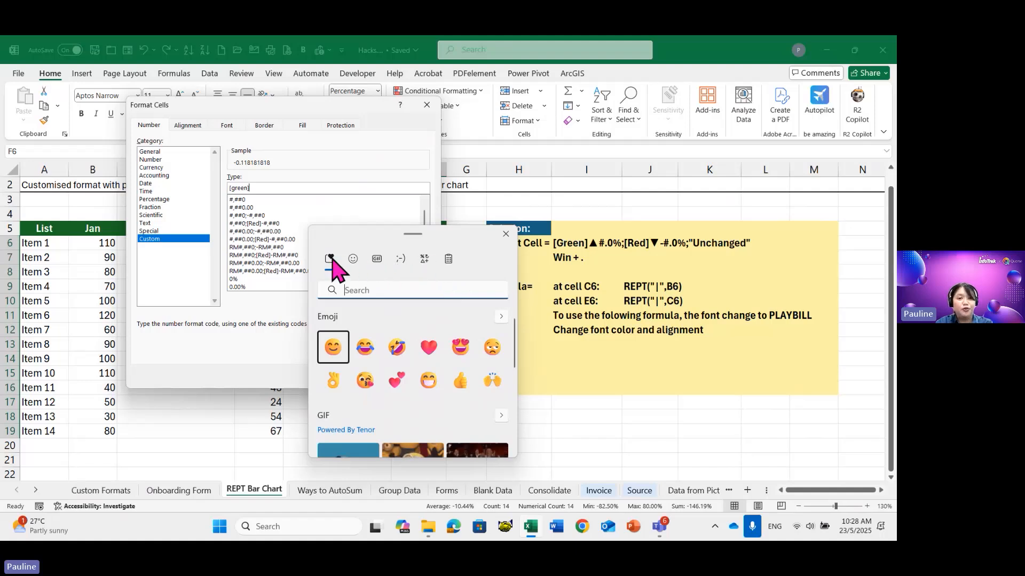
{"action": "left_click", "coordinate": [427, 260]}
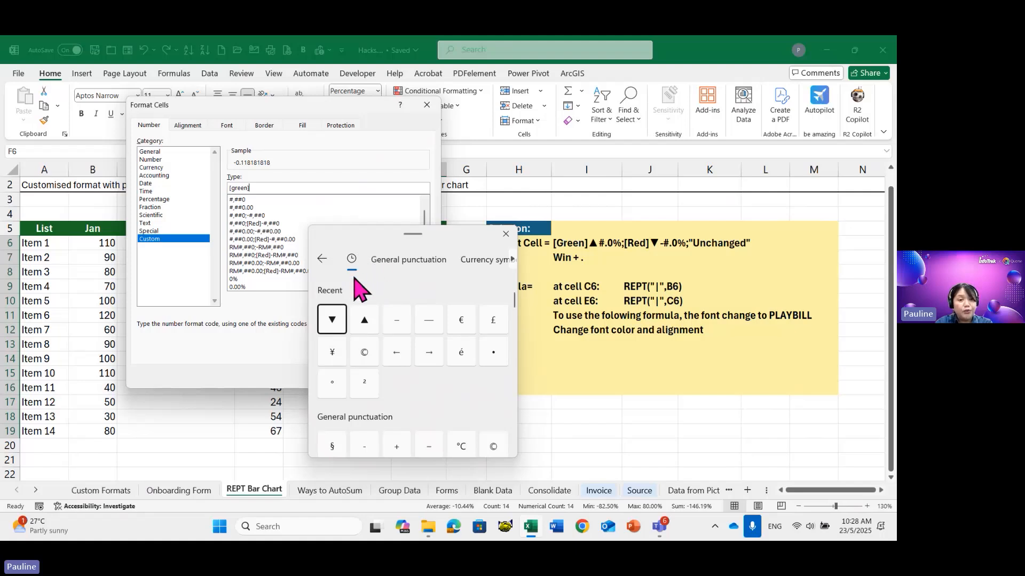
{"action": "left_click", "coordinate": [364, 321]}
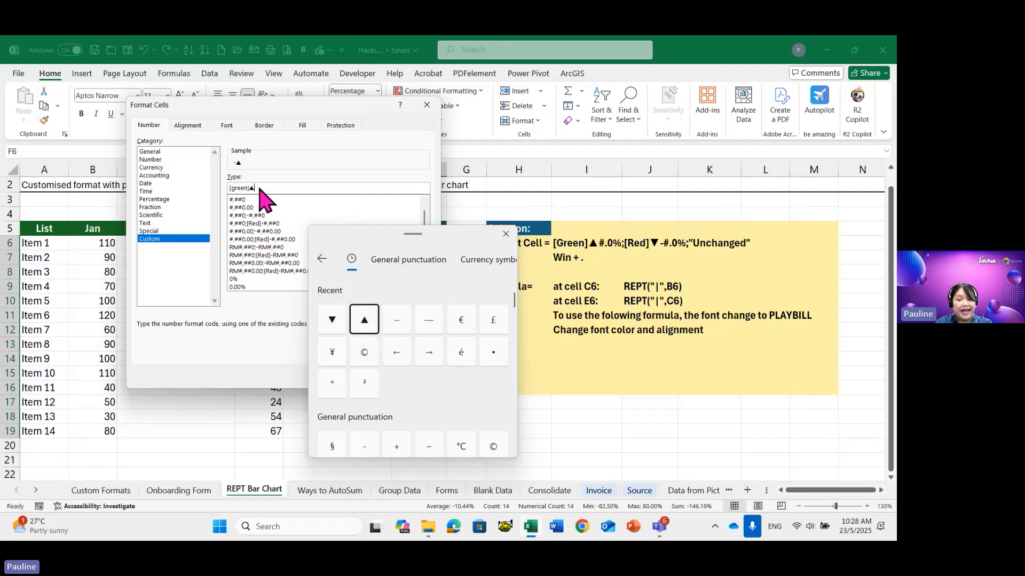
{"action": "left_click", "coordinate": [505, 234]}
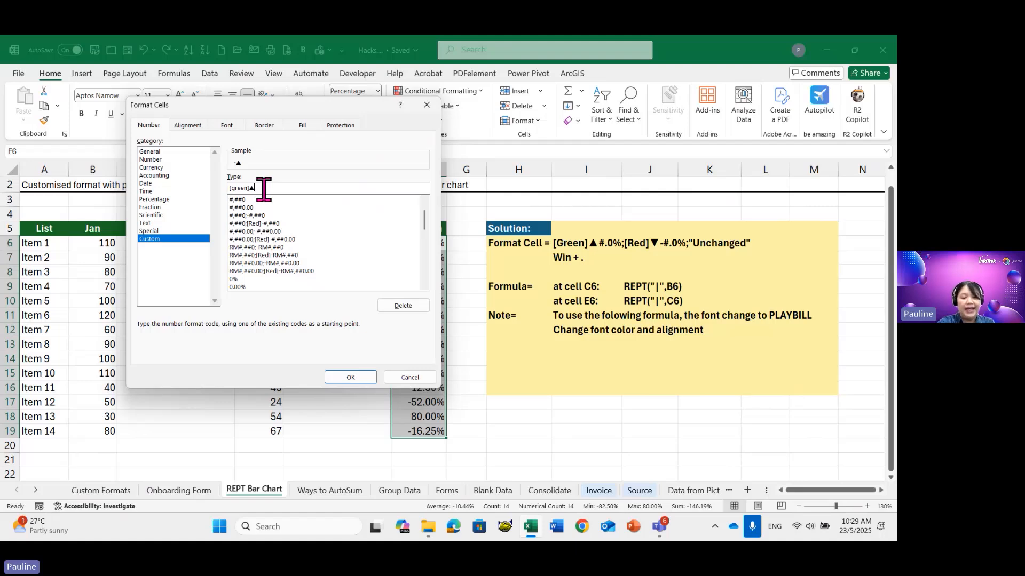
{"action": "type", "text": "#."}
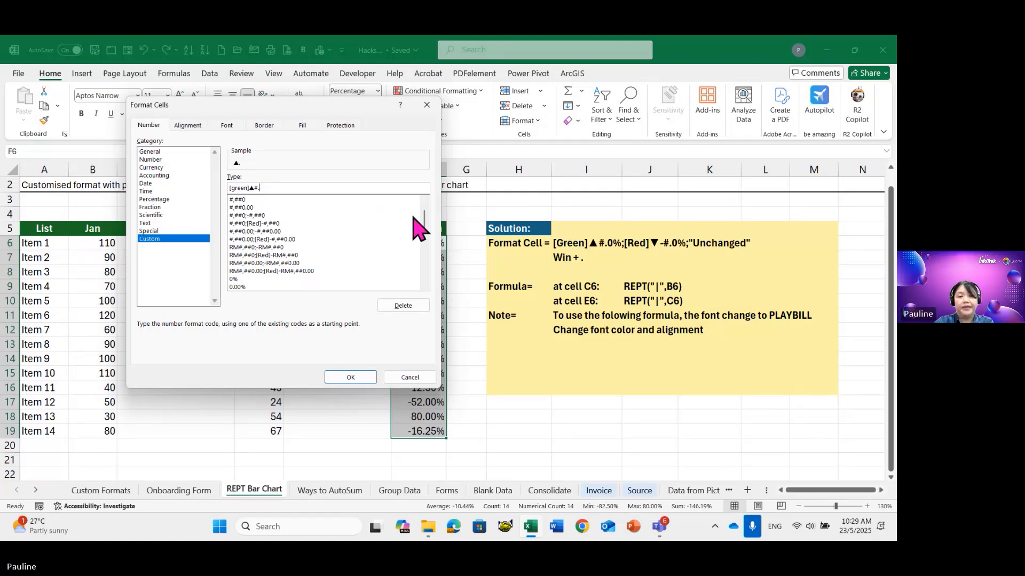
{"action": "type", "text": "0%"}
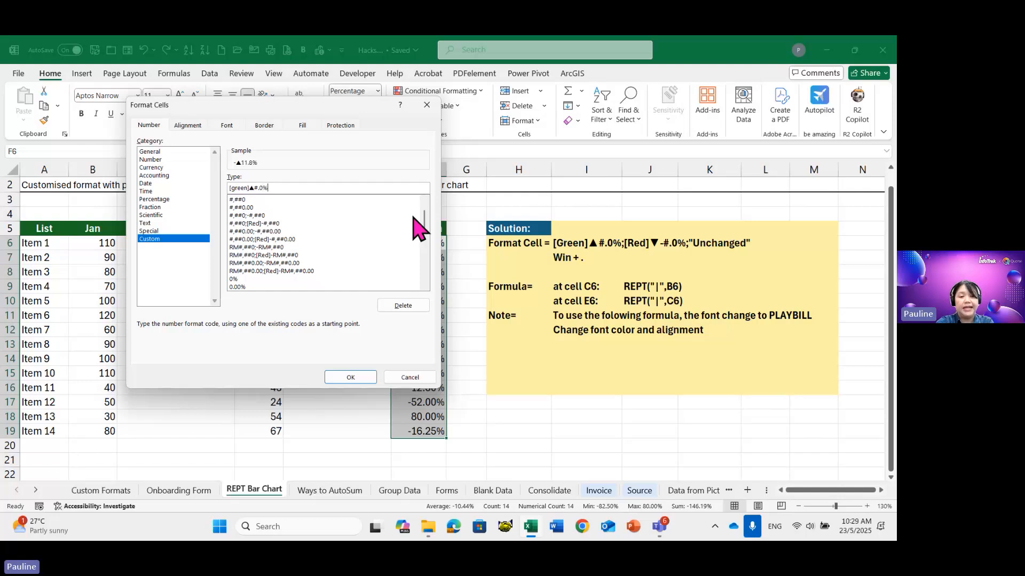
{"action": "type", "text": ";"}
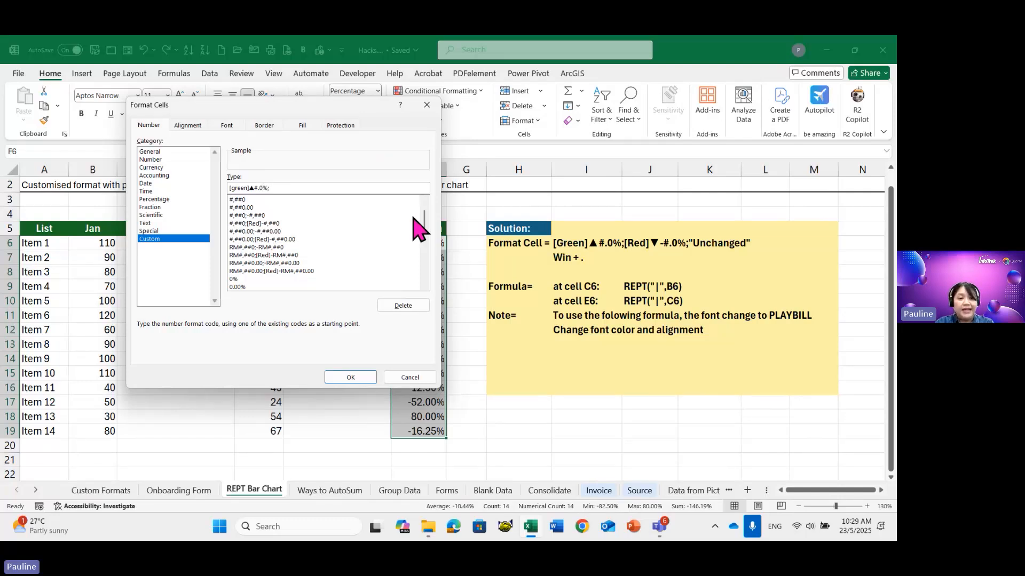
Step: Begin the negative section of the format code with [red] and the ▼ symbol, without any extra ▲
{"action": "type", "text": "[red]"}
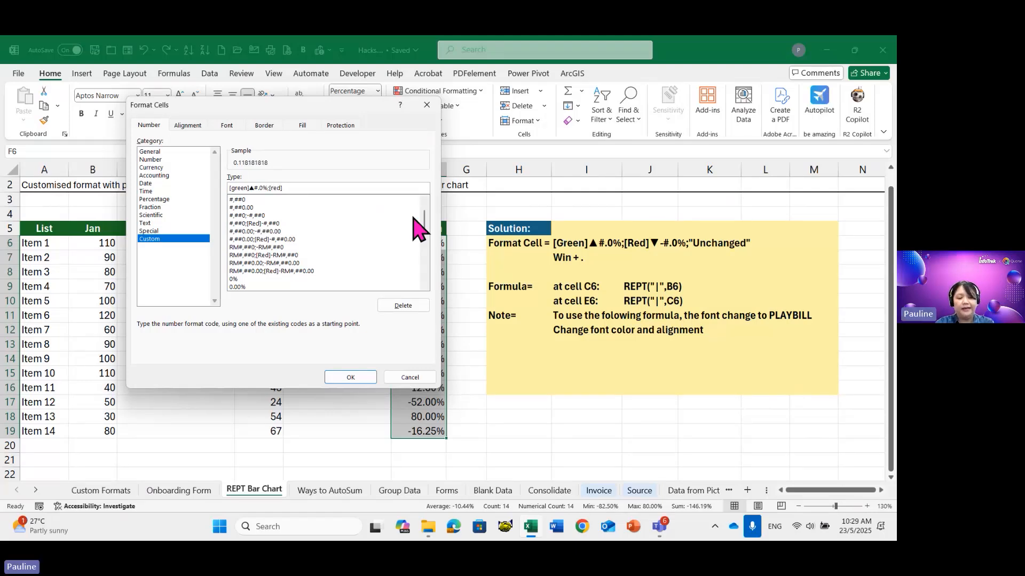
{"action": "key", "text": "super+period"}
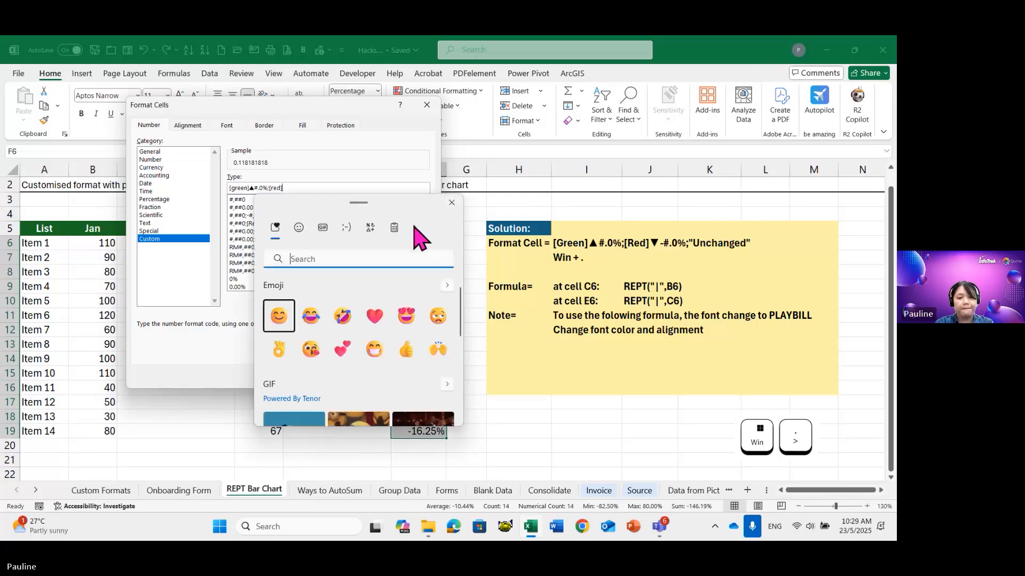
{"action": "left_click", "coordinate": [372, 228]}
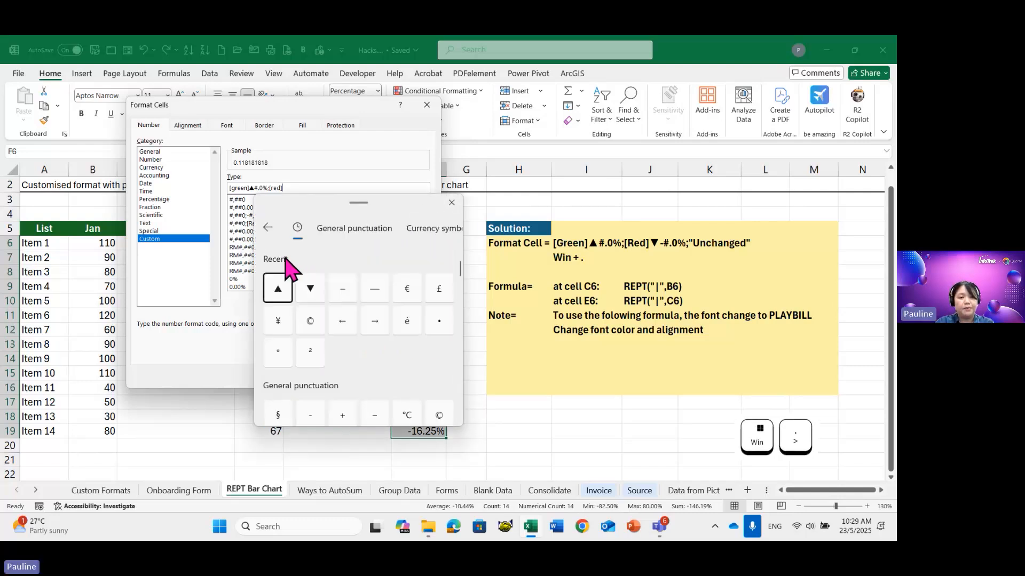
{"action": "left_click", "coordinate": [279, 290]}
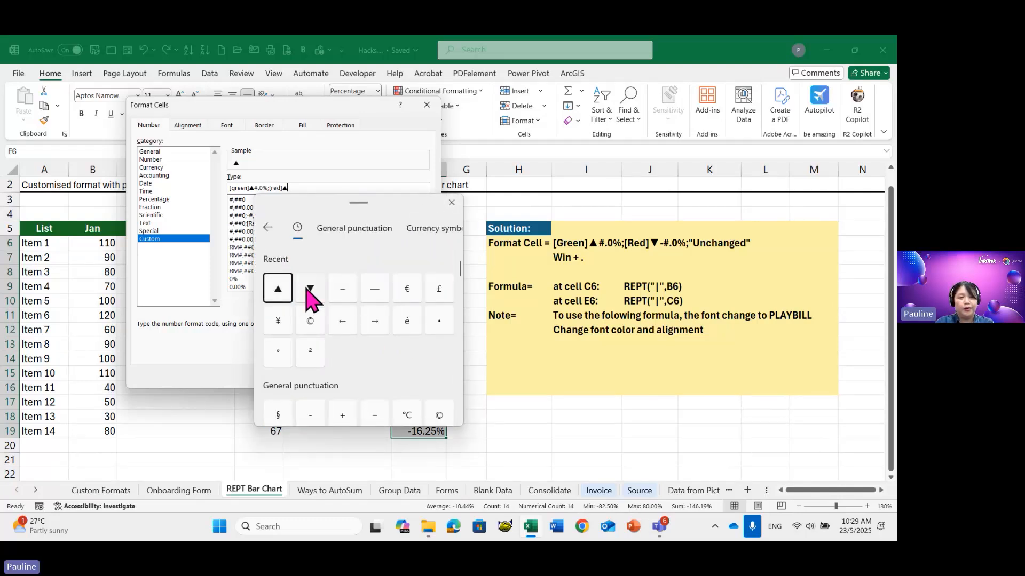
{"action": "left_click", "coordinate": [310, 293]}
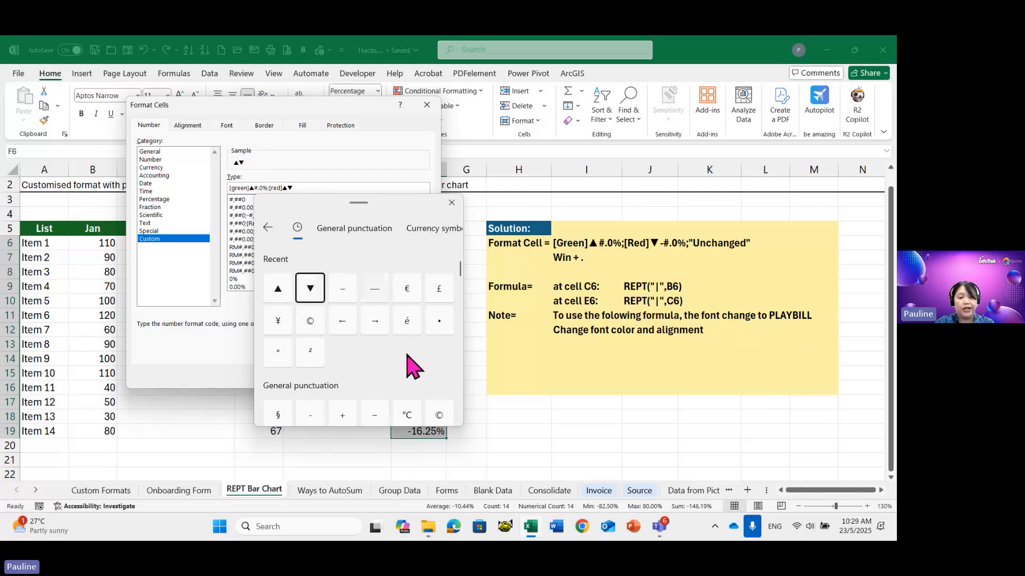
{"action": "left_click", "coordinate": [452, 202]}
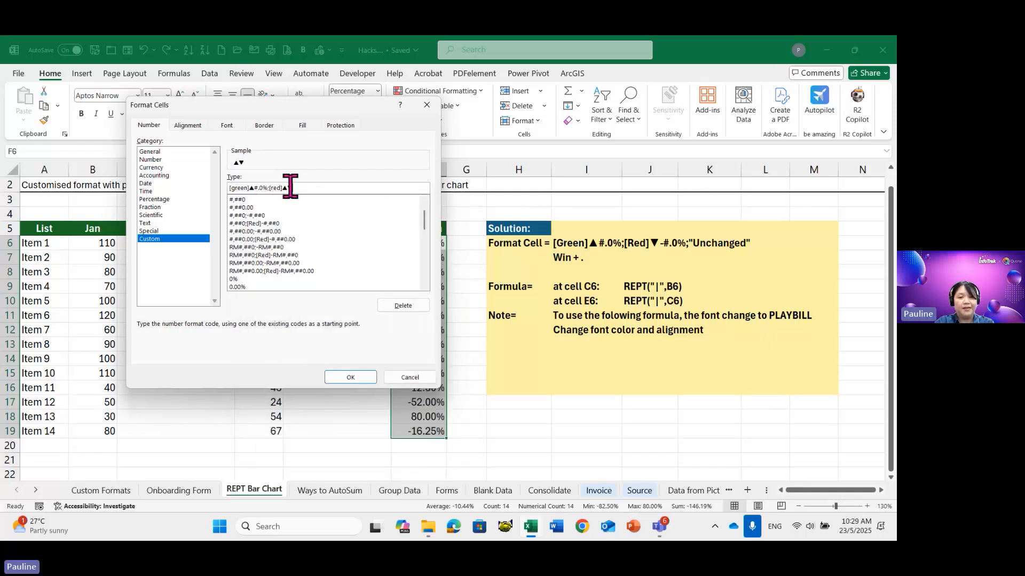
{"action": "left_click", "coordinate": [288, 187]}
{"action": "key", "text": "BackSpace"}
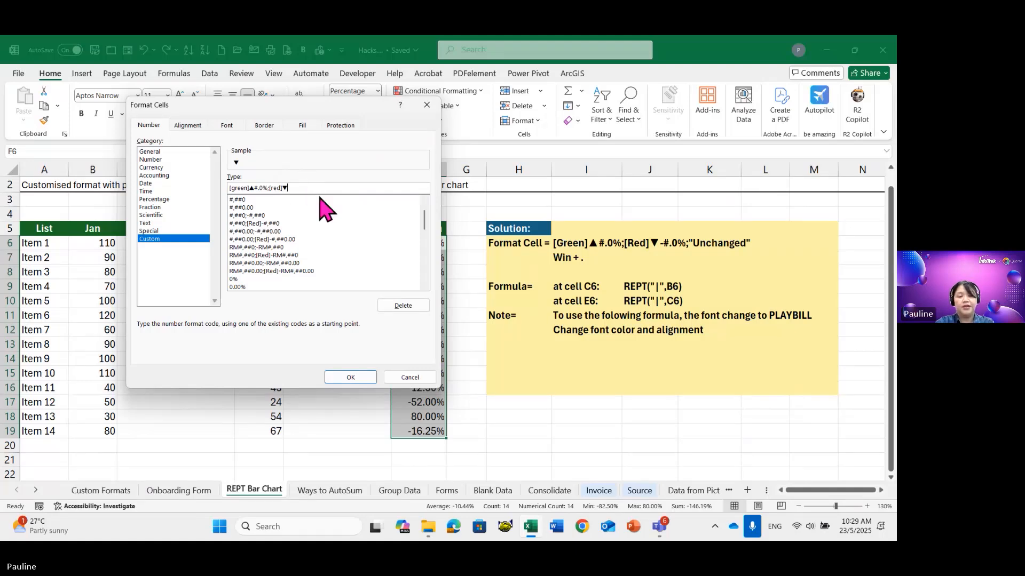
Step: Complete the negative section of the format code by adding -#.0%; after the ▼ symbol
{"action": "type", "text": "-"}
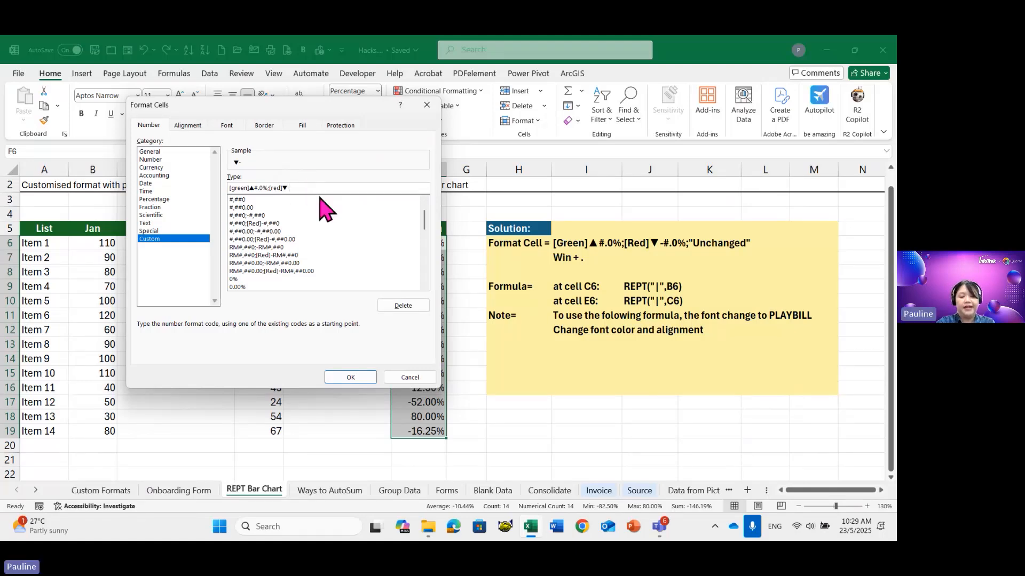
{"action": "type", "text": "#"}
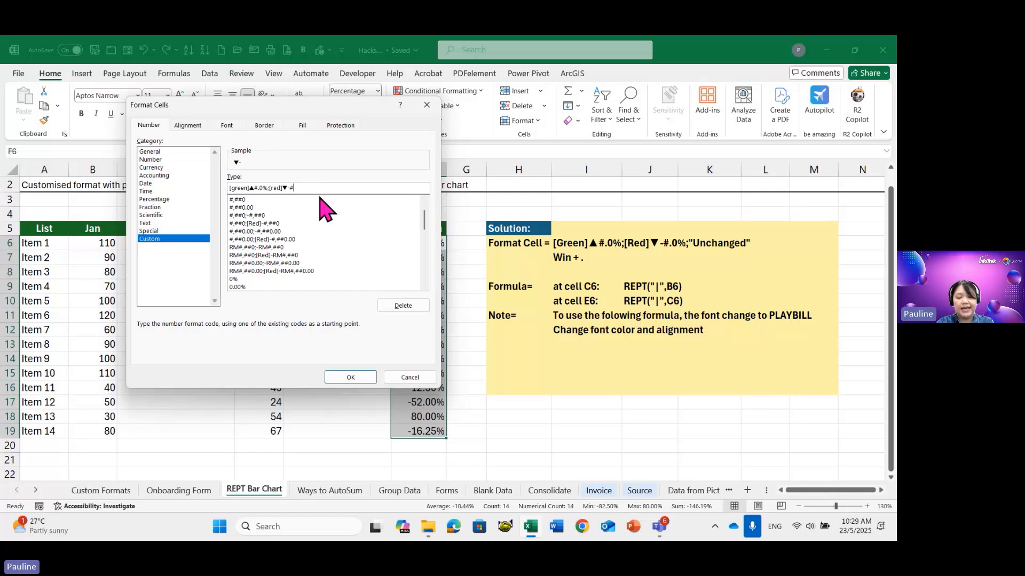
{"action": "type", "text": "."}
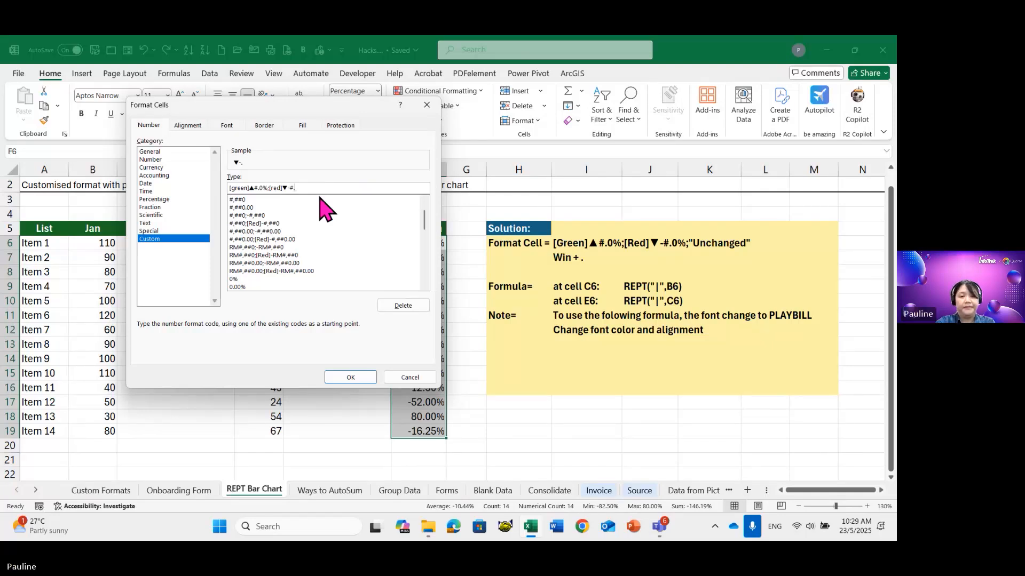
{"action": "type", "text": "0%;"}
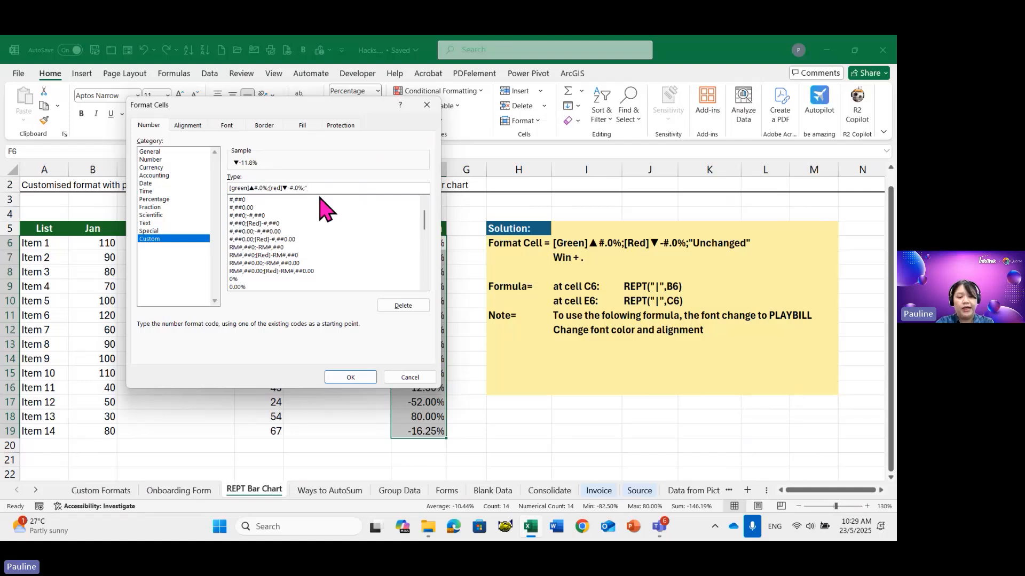
Step: Add "UNCHANGED" as the zero section of the format code and apply the custom format to F6:F19
{"action": "type", "text": "\"UNCHANGE"}
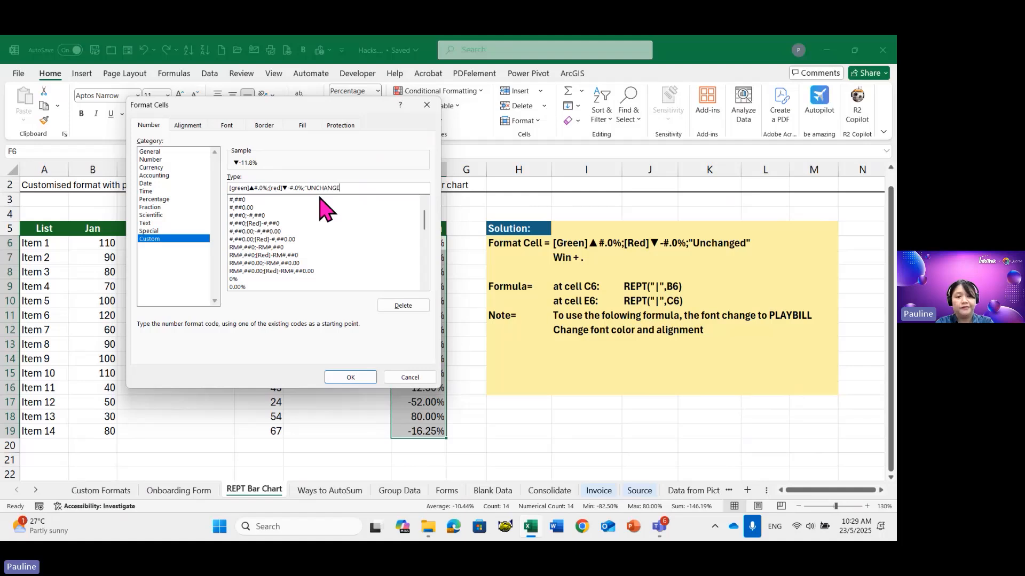
{"action": "type", "text": "D\""}
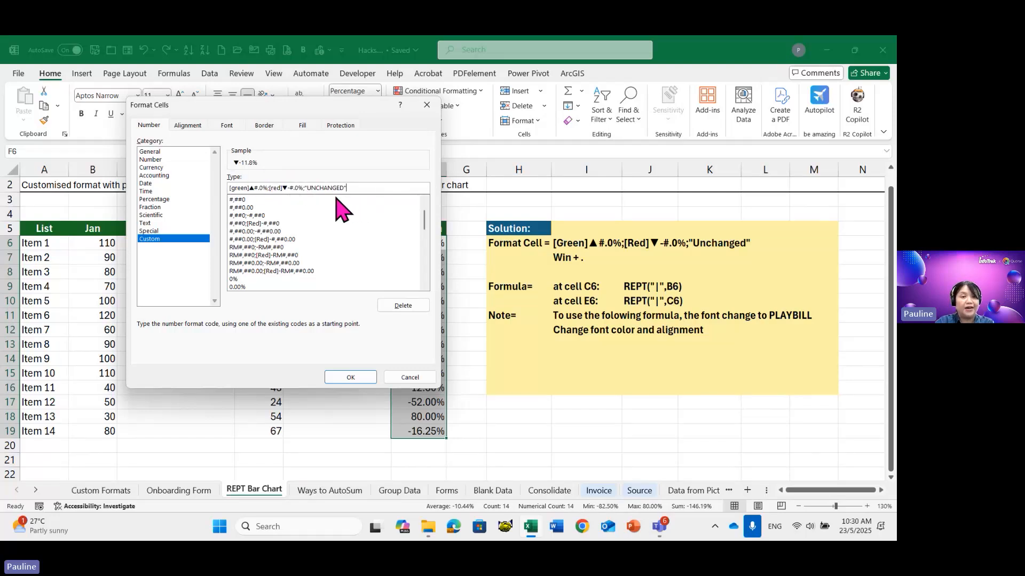
{"action": "key", "text": "ctrl+4"}
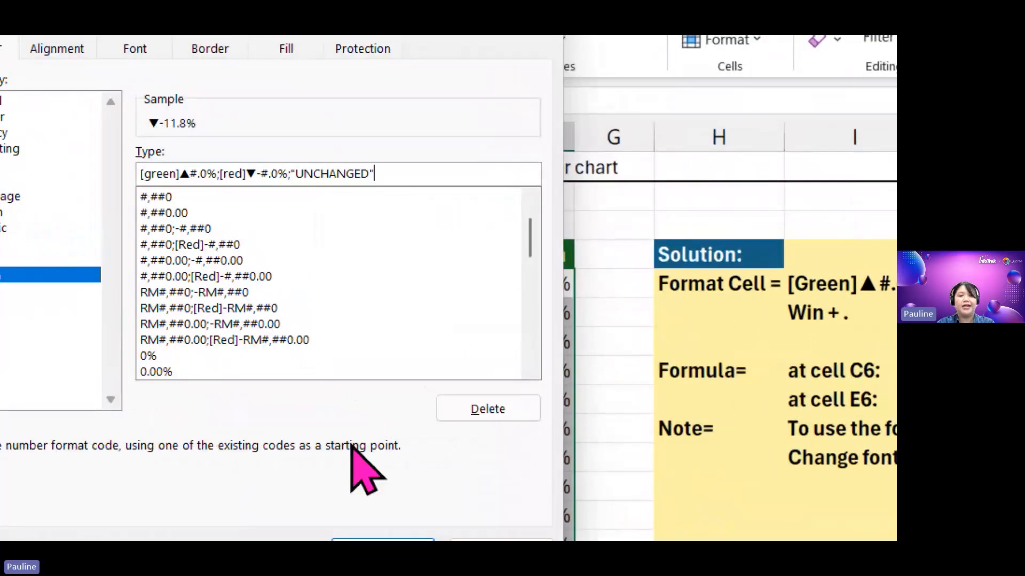
{"action": "left_click", "coordinate": [389, 465]}
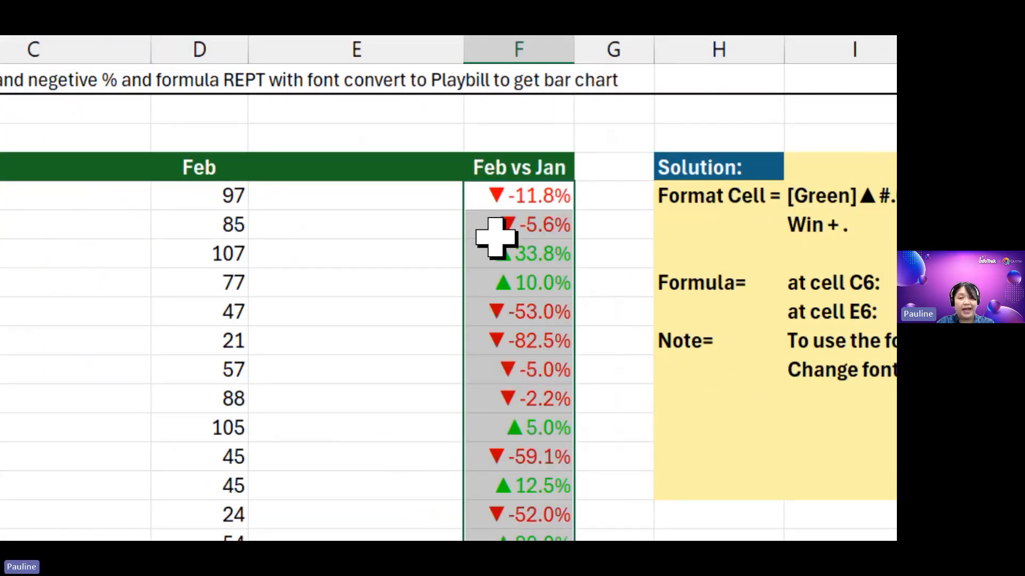
Step: Recalculate the random Feb values several times to check the coloured arrows in the Feb vs Jan column
{"action": "left_click", "coordinate": [209, 128]}
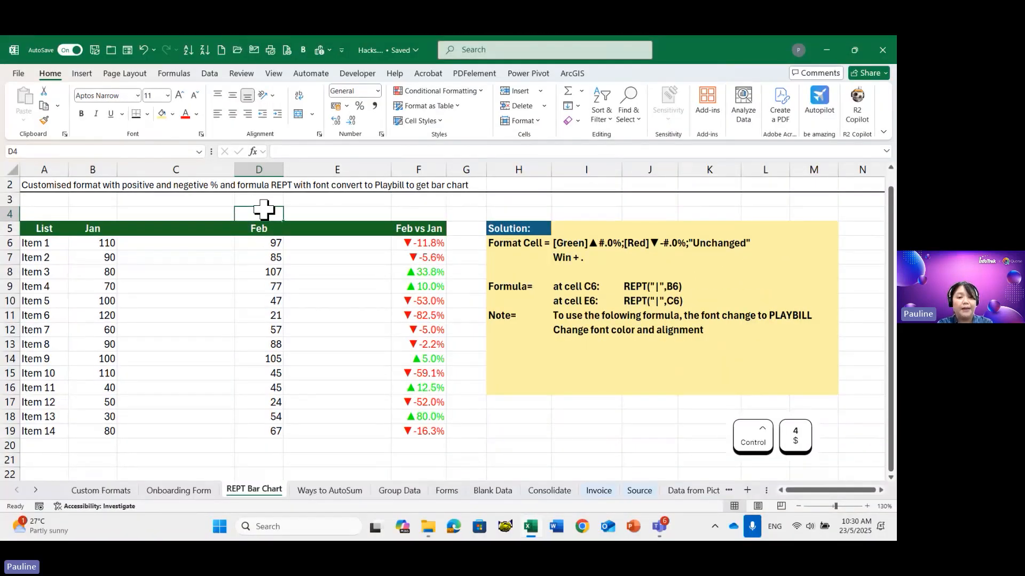
{"action": "key", "text": "F9"}
{"action": "key", "text": "F9"}
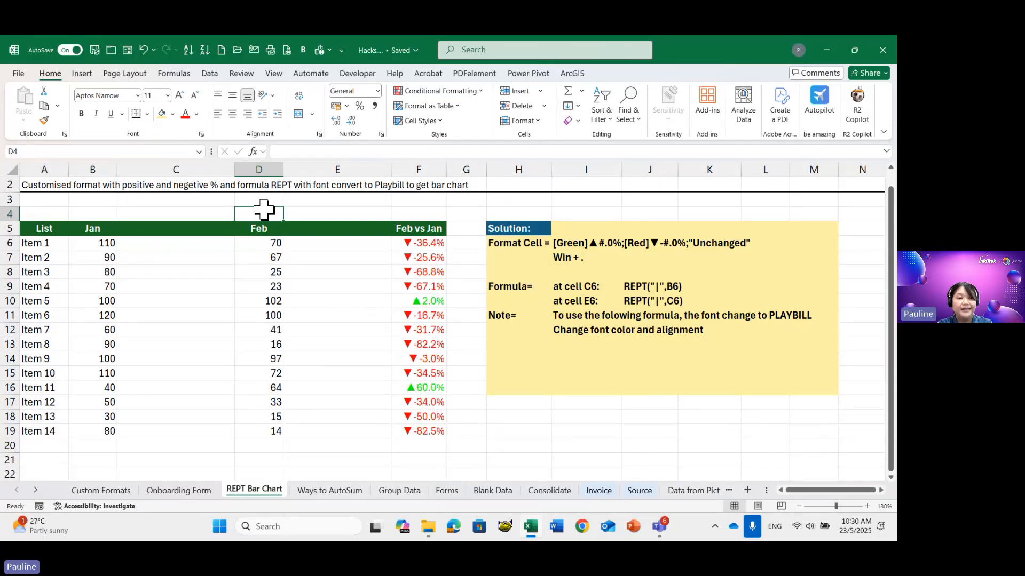
{"action": "key", "text": "F9"}
{"action": "key", "text": "F9"}
{"action": "key", "text": "F9"}
{"action": "key", "text": "F9"}
{"action": "key", "text": "F9"}
{"action": "key", "text": "F9"}
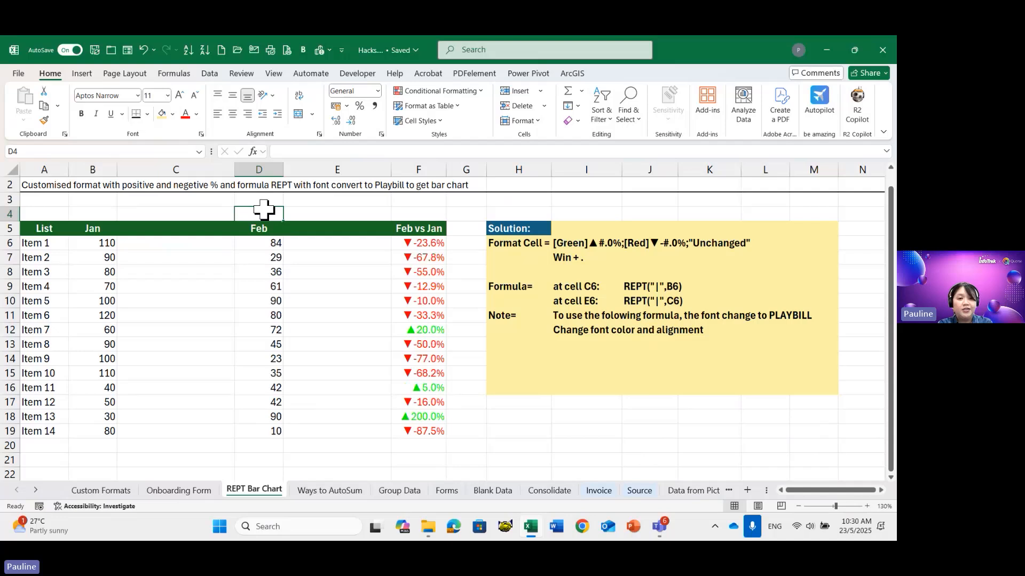
{"action": "left_click", "coordinate": [335, 211]}
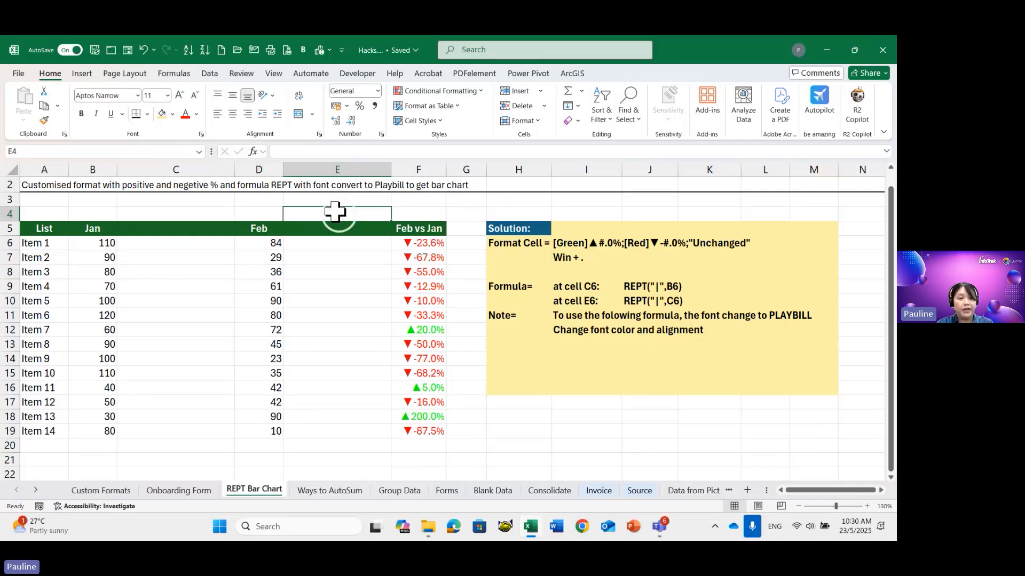
{"action": "key", "text": "F9"}
{"action": "key", "text": "F9"}
{"action": "key", "text": "F9"}
{"action": "key", "text": "F9"}
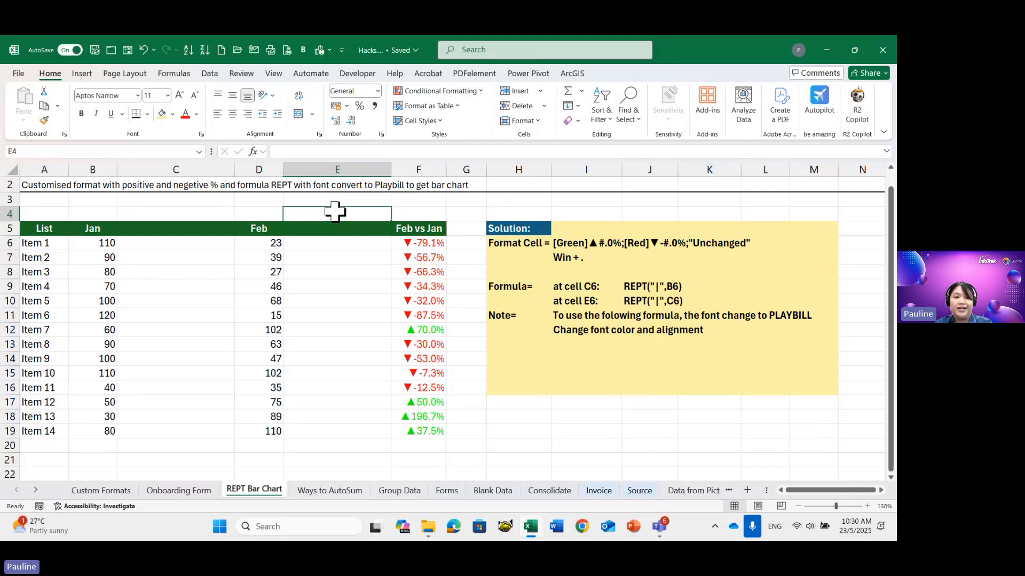
{"action": "key", "text": "F9"}
{"action": "key", "text": "F9"}
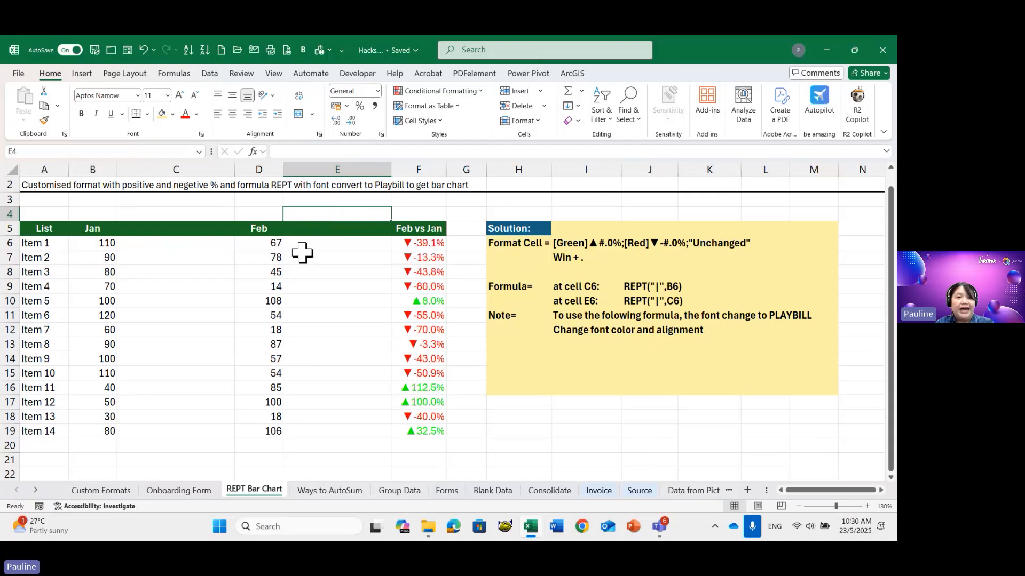
Step: Inspect the formula behind the Feb value in D6 and recalculate the sheet repeatedly to test the percentage format
{"action": "left_click", "coordinate": [262, 243]}
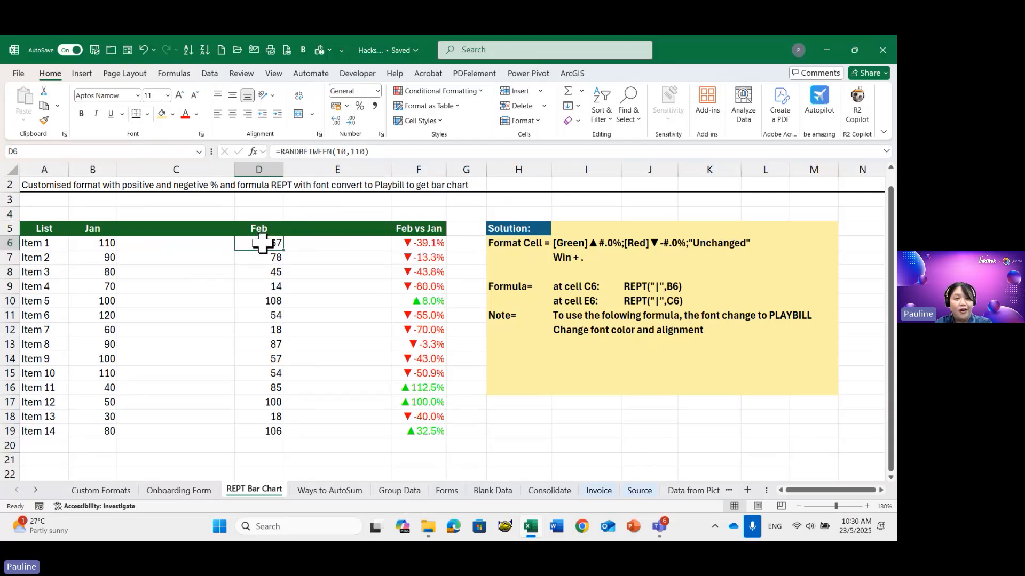
{"action": "left_click", "coordinate": [280, 213]}
{"action": "key", "text": "F9"}
{"action": "key", "text": "F9"}
{"action": "key", "text": "F9"}
{"action": "key", "text": "F9"}
{"action": "key", "text": "F9"}
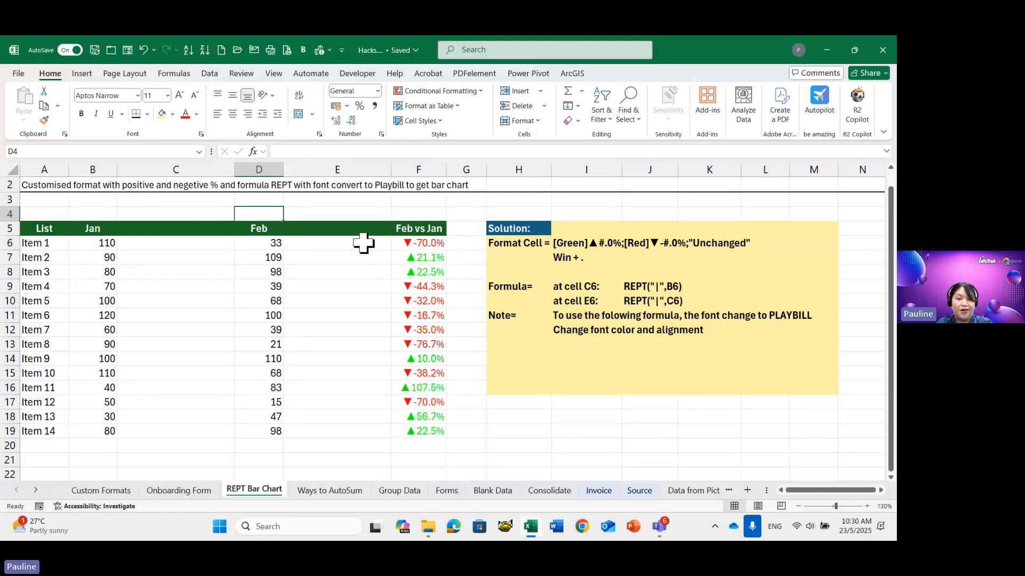
{"action": "left_click", "coordinate": [362, 203]}
{"action": "key", "text": "F9"}
{"action": "key", "text": "F9"}
{"action": "key", "text": "F9"}
{"action": "key", "text": "F9"}
{"action": "key", "text": "F9"}
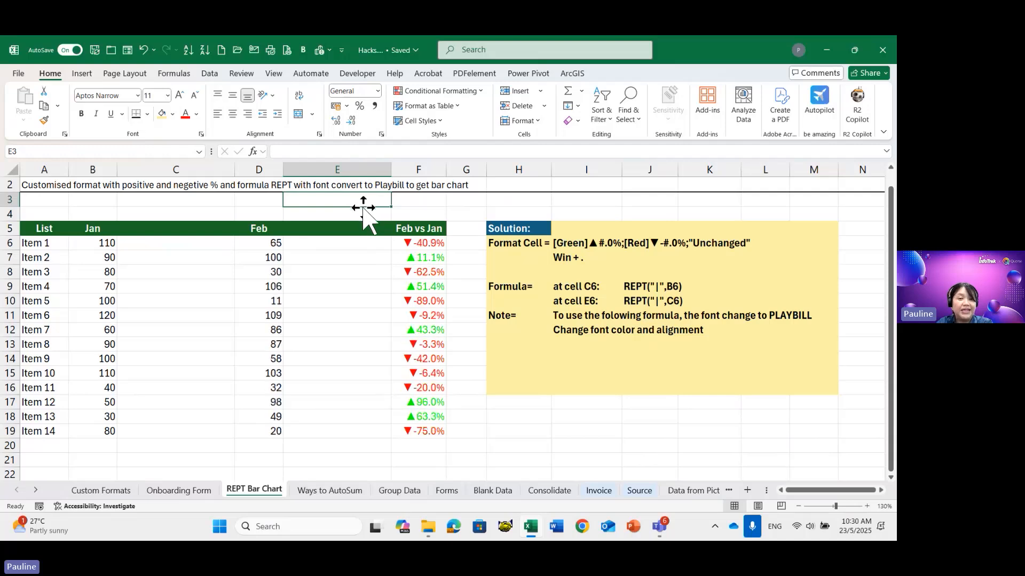
{"action": "key", "text": "F9"}
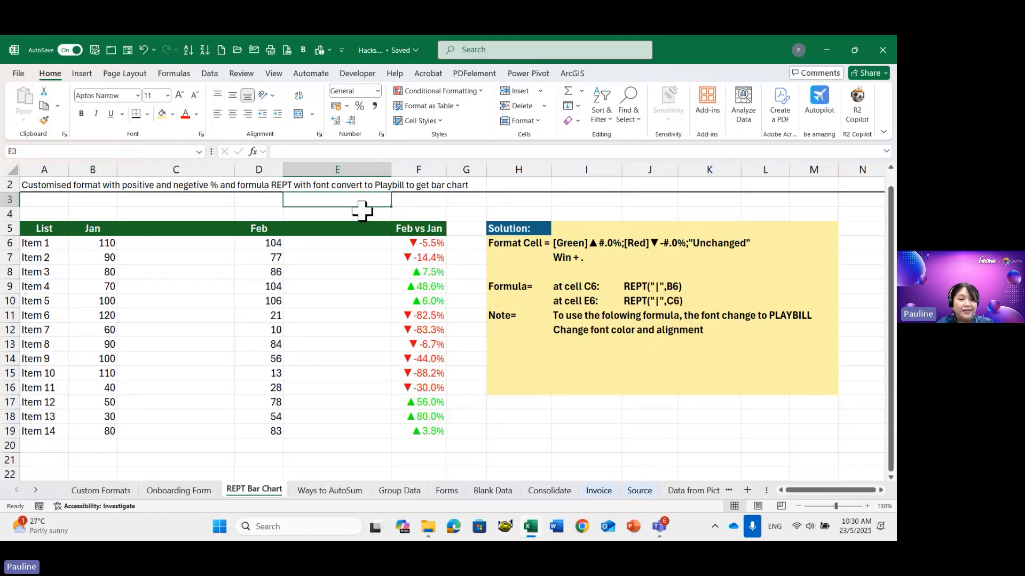
{"action": "key", "text": "F9"}
{"action": "key", "text": "F9"}
{"action": "key", "text": "F9"}
{"action": "key", "text": "F9"}
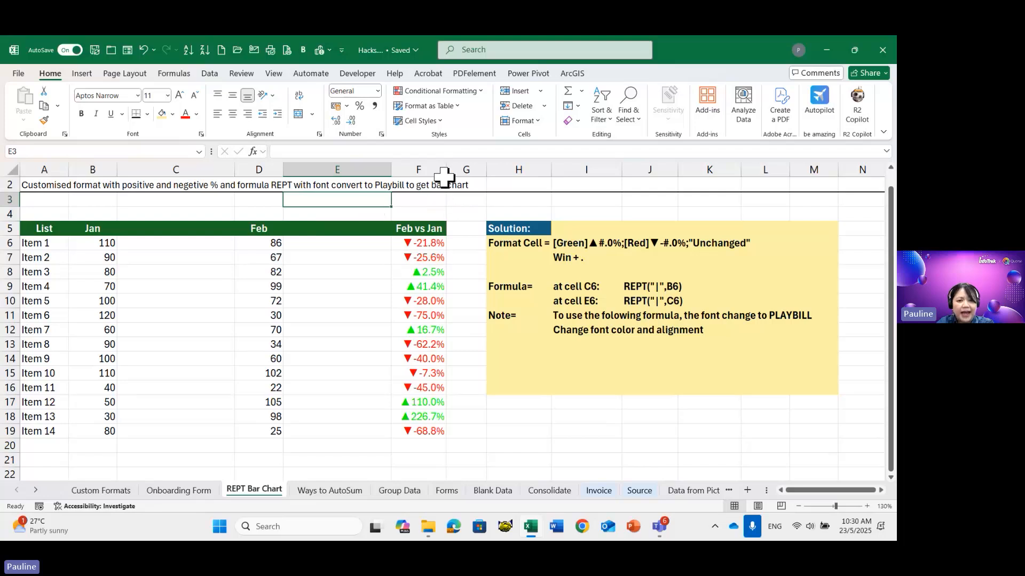
Step: Widen column F and keep recalculating the random Feb values until a Feb vs Jan cell reads UNCHANGED
{"action": "left_click_drag", "start_coordinate": [446, 170], "coordinate": [487, 172]}
{"action": "key", "text": "F9"}
{"action": "key", "text": "F9"}
{"action": "key", "text": "F9"}
{"action": "key", "text": "F9"}
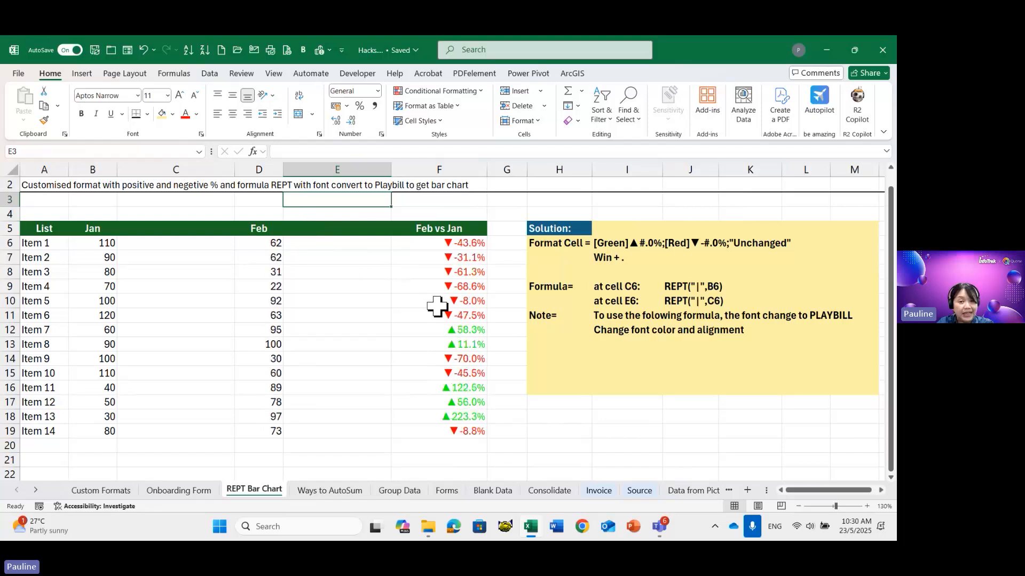
{"action": "key", "text": "F9"}
{"action": "key", "text": "F9"}
{"action": "key", "text": "F9"}
{"action": "key", "text": "F9"}
{"action": "key", "text": "F9"}
{"action": "key", "text": "F9"}
{"action": "key", "text": "F9"}
{"action": "key", "text": "F9"}
{"action": "key", "text": "F9"}
{"action": "key", "text": "F9"}
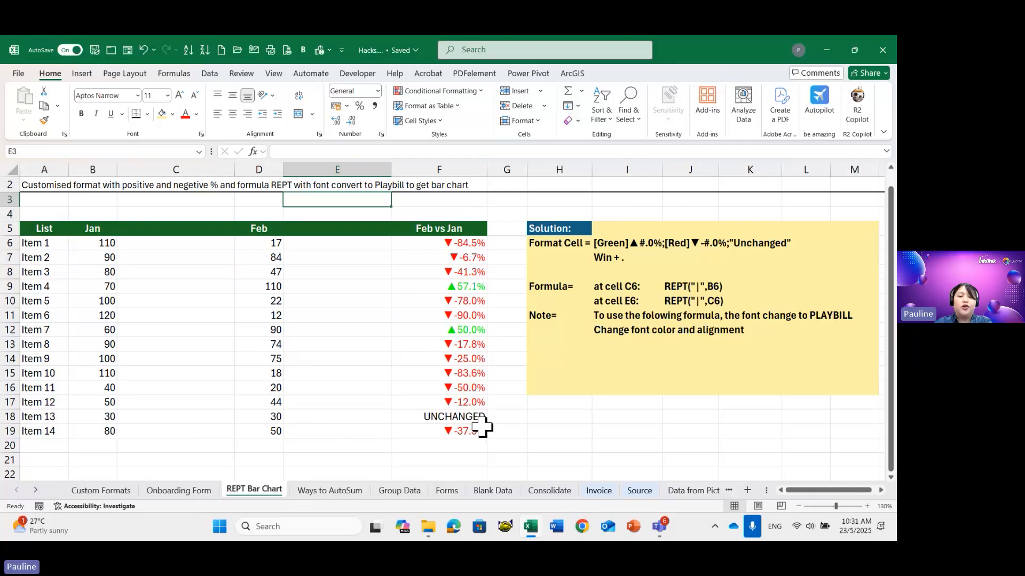
{"action": "left_click", "coordinate": [467, 89]}
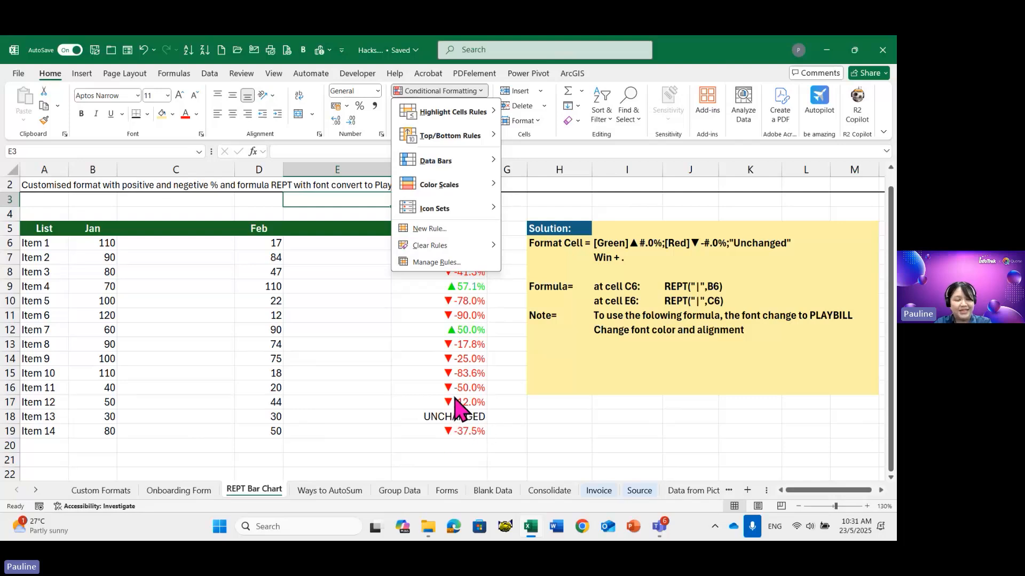
{"action": "left_click", "coordinate": [369, 341]}
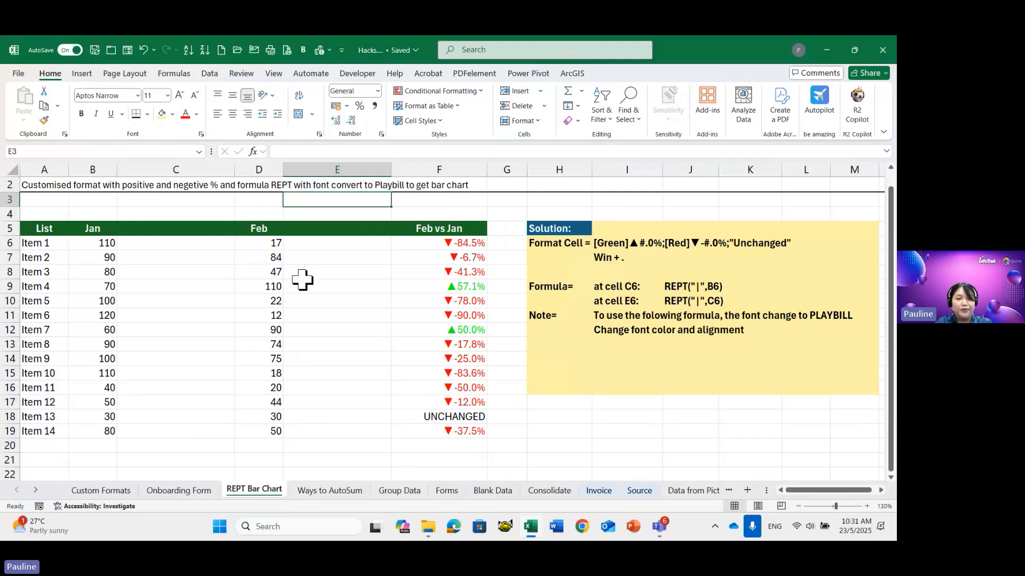
Step: Examine the REPT formulas in the solution notes, temporarily circling the REPT function and its B6 argument on screen
{"action": "scroll", "coordinate": [303, 279], "scroll_direction": "up", "scroll_amount": 1}
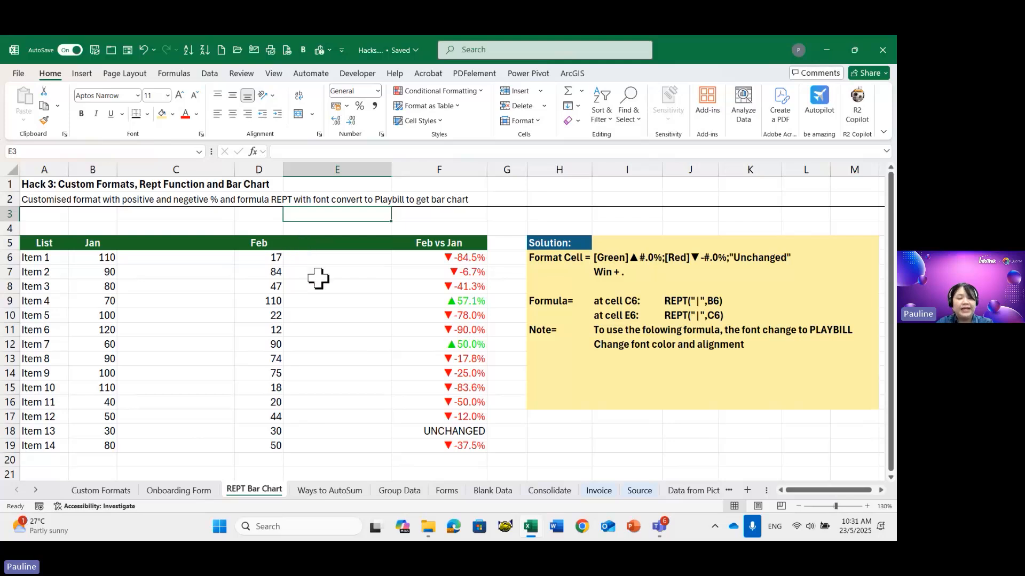
{"action": "key", "text": "ctrl"}
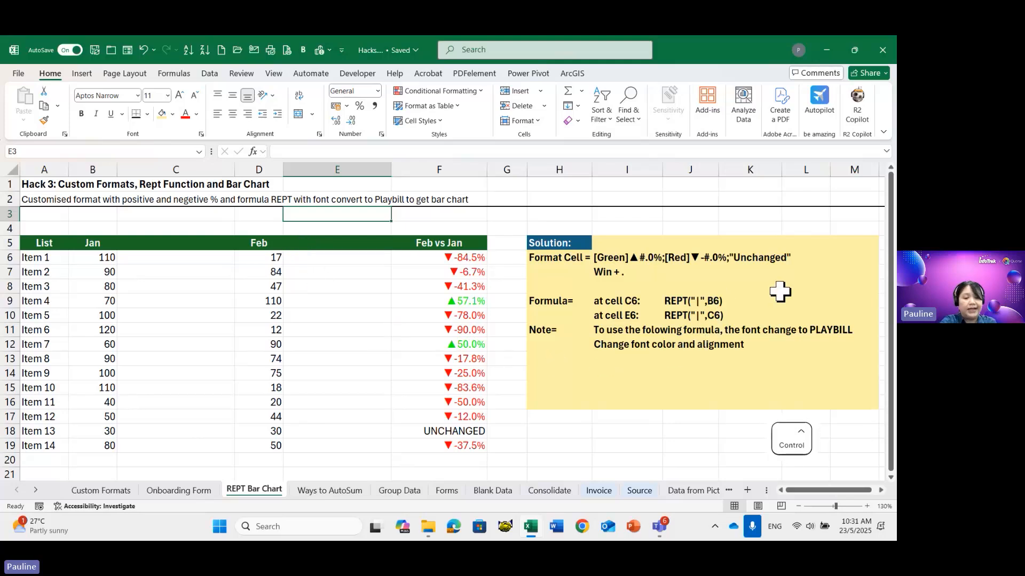
{"action": "key", "text": "ctrl+2"}
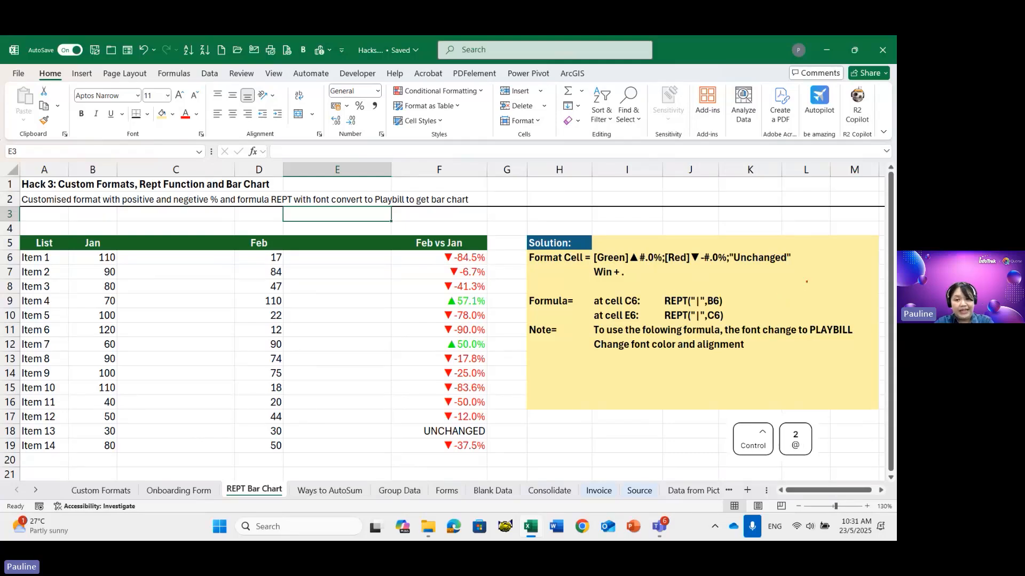
{"action": "left_click_drag", "start_coordinate": [687, 285], "coordinate": [664, 288]}
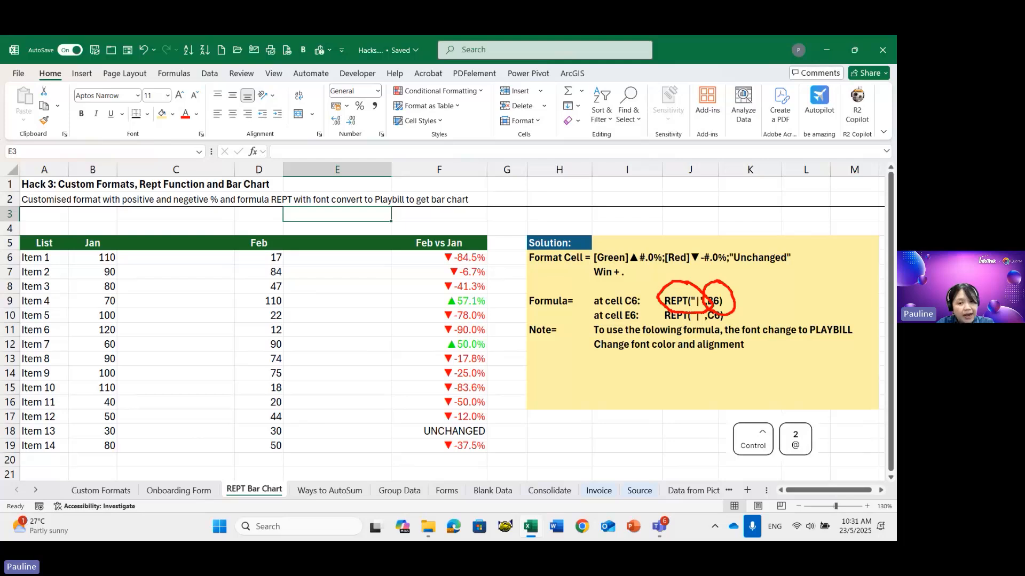
{"action": "key", "text": "Escape"}
{"action": "left_click", "coordinate": [681, 291]}
{"action": "left_click_drag", "start_coordinate": [677, 295], "coordinate": [709, 319]}
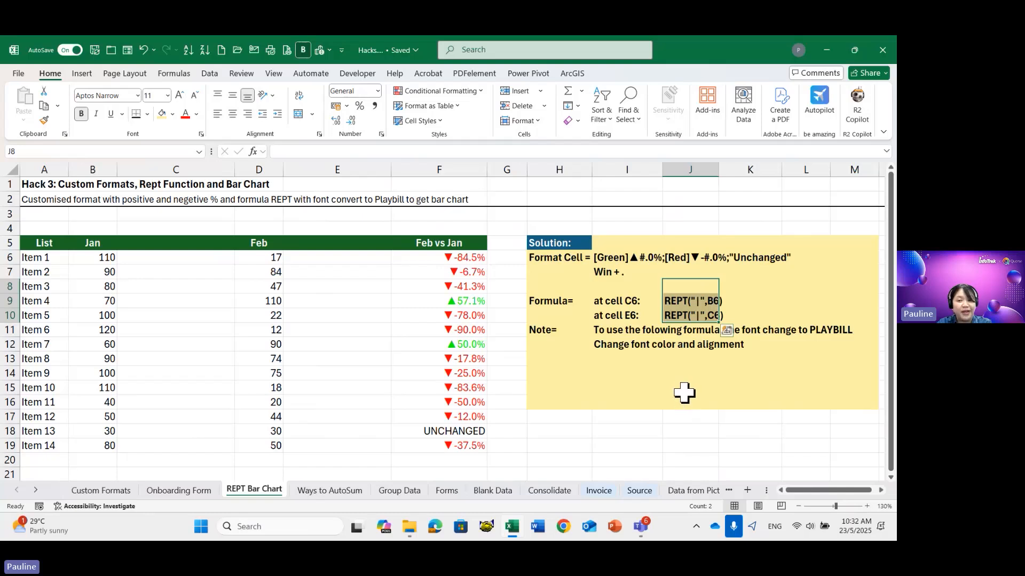
Step: Select the PLAYBILL note in I11 and browse the list of available fonts without applying one
{"action": "left_click", "coordinate": [647, 332]}
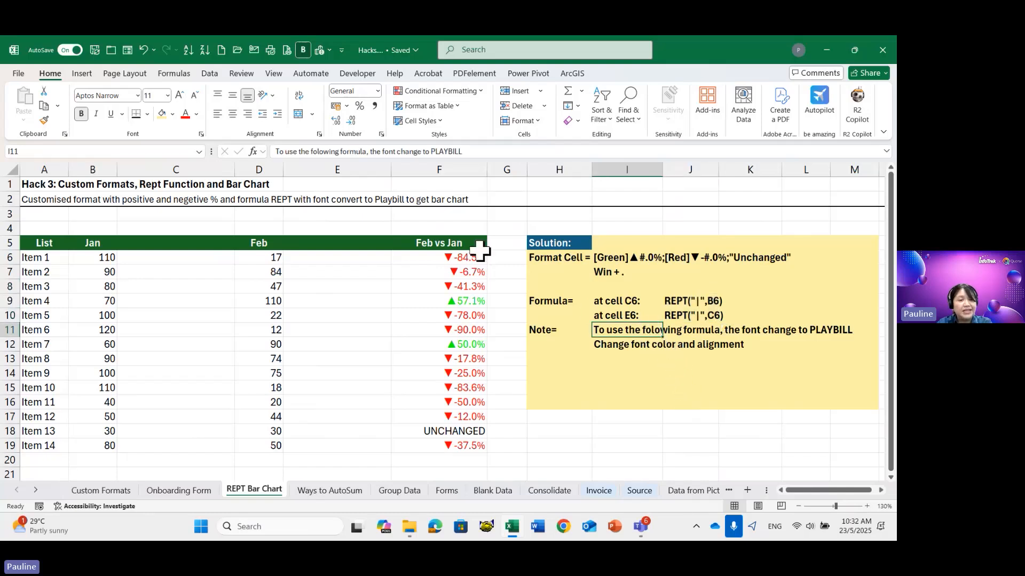
{"action": "left_click", "coordinate": [138, 95]}
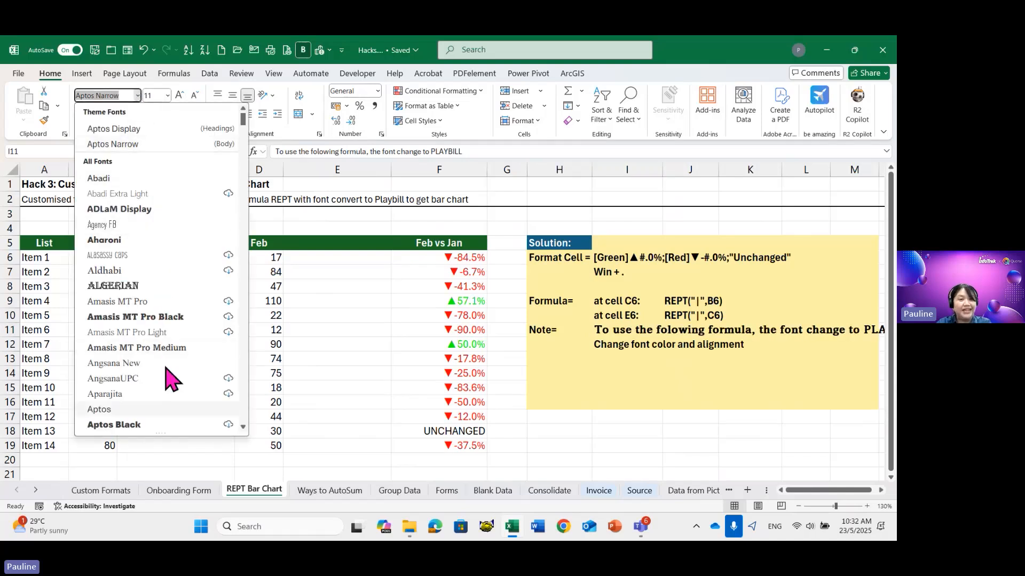
{"action": "left_click_drag", "start_coordinate": [242, 118], "coordinate": [242, 344]}
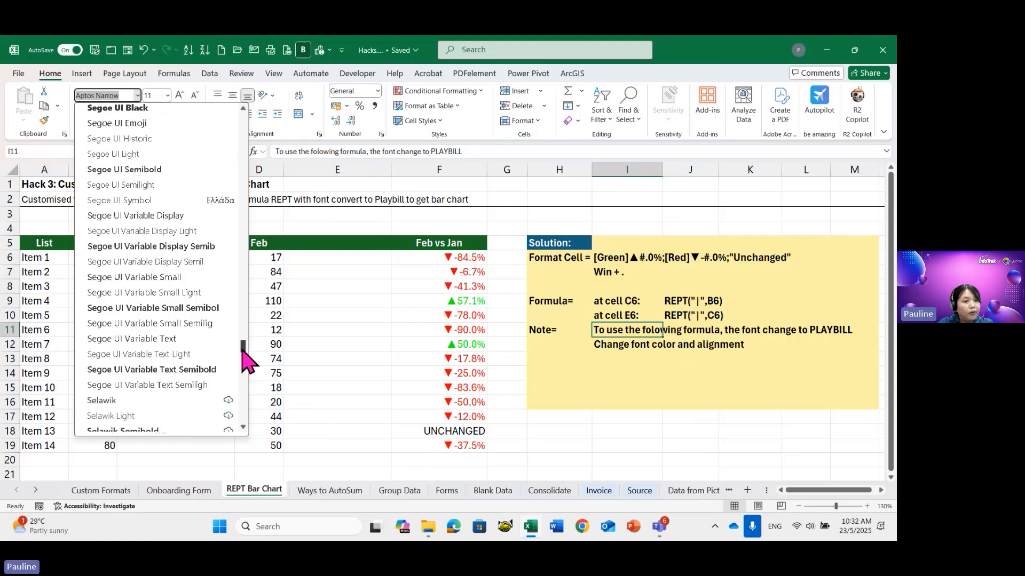
{"action": "left_click_drag", "start_coordinate": [244, 360], "coordinate": [242, 183]}
{"action": "left_click", "coordinate": [440, 288]}
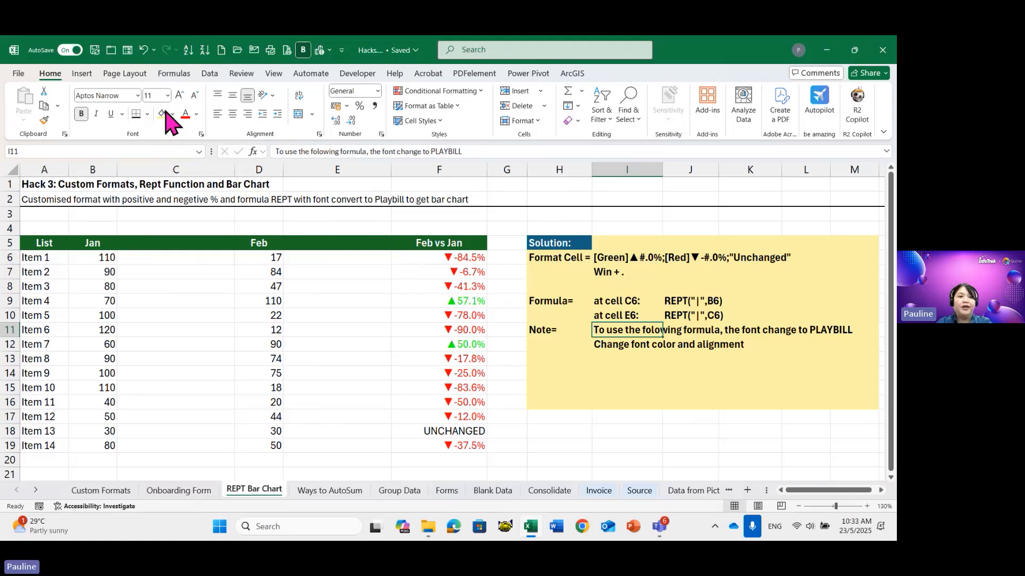
{"action": "left_click", "coordinate": [137, 95]}
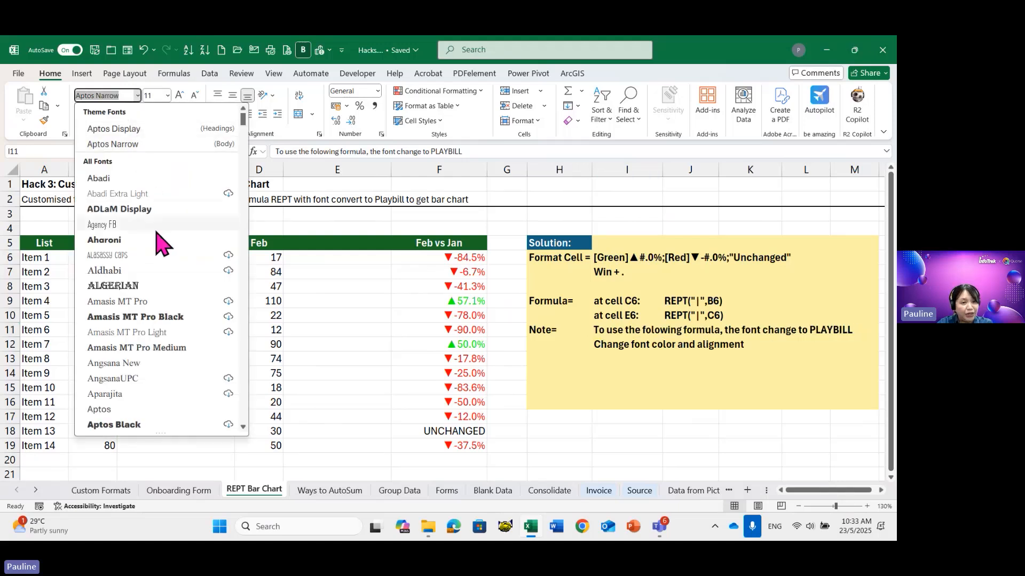
{"action": "left_click_drag", "start_coordinate": [243, 121], "coordinate": [240, 209]}
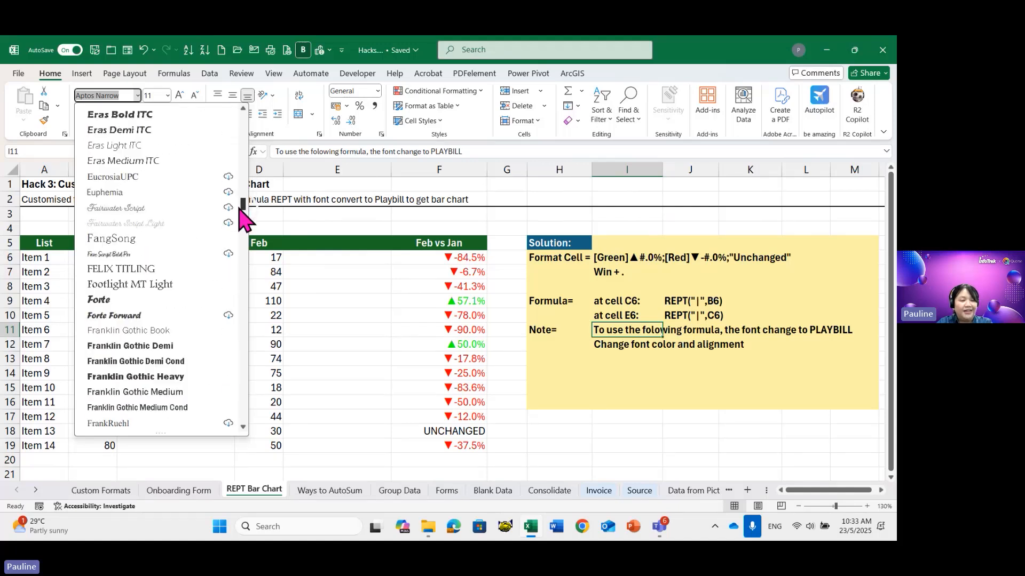
{"action": "left_click", "coordinate": [316, 225]}
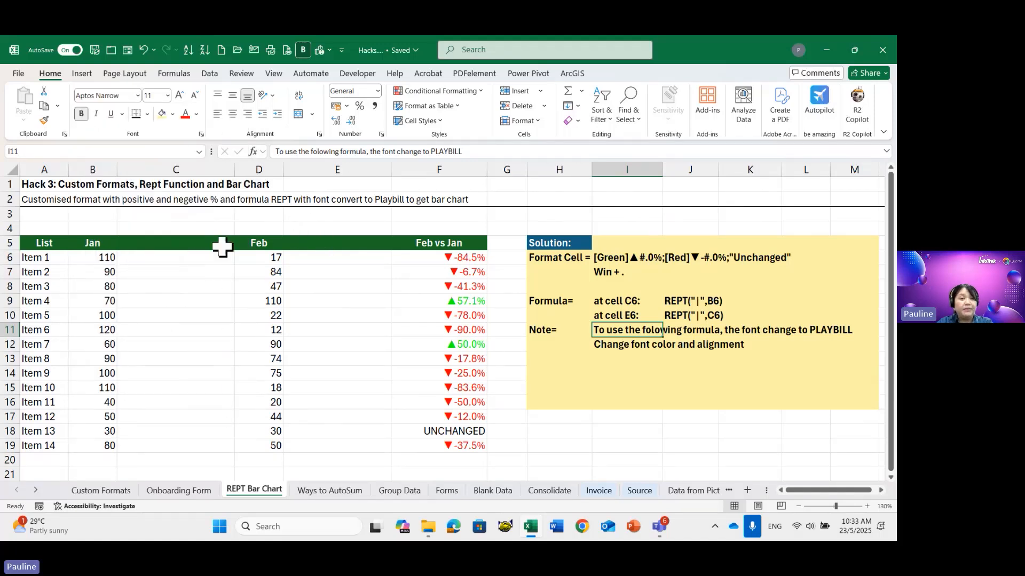
Step: Browse the Conditional Formatting data bar choices for the Jan values in B6:B19 without applying one
{"action": "left_click_drag", "start_coordinate": [179, 259], "coordinate": [174, 443]}
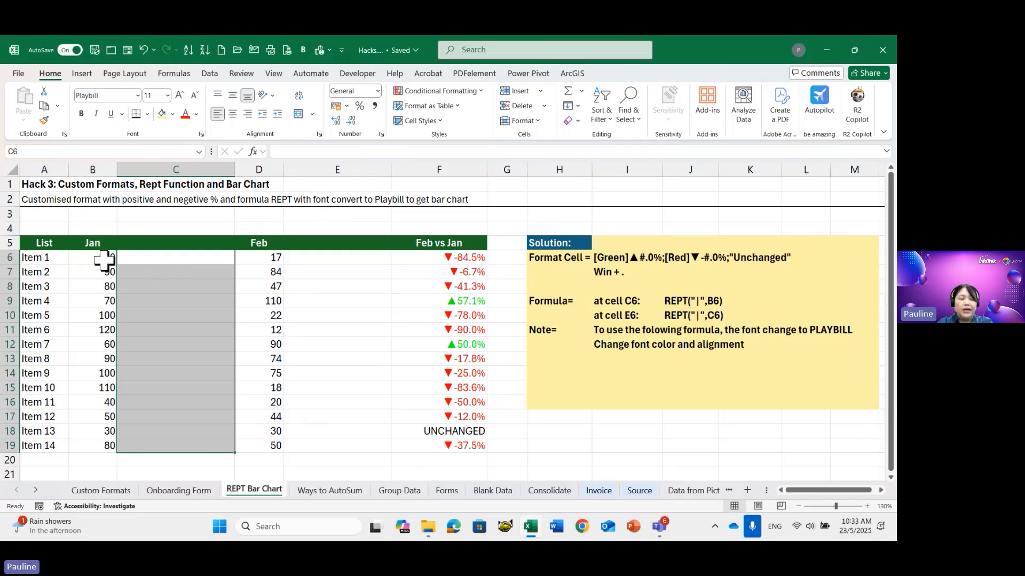
{"action": "left_click_drag", "start_coordinate": [101, 257], "coordinate": [101, 446]}
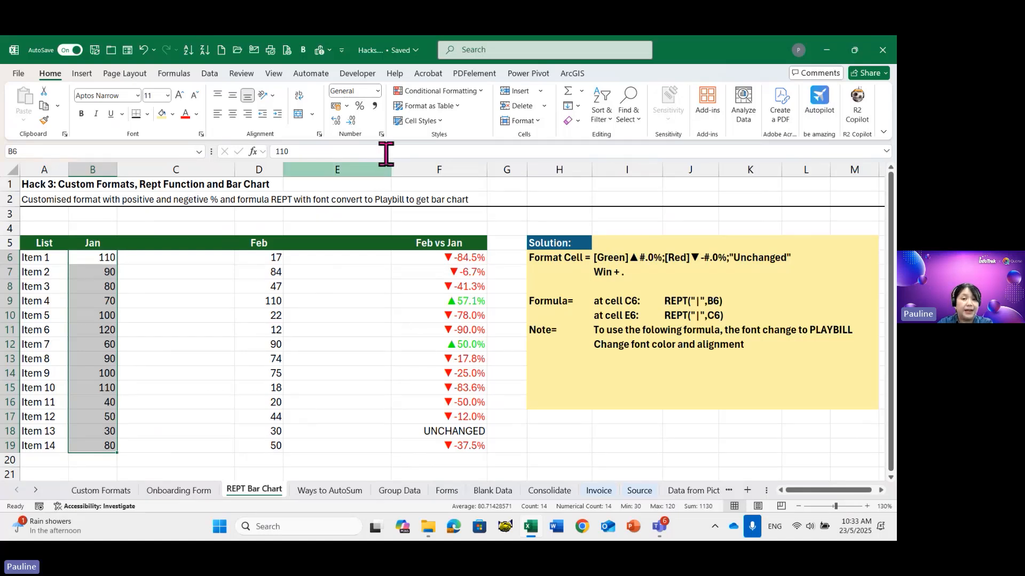
{"action": "left_click", "coordinate": [437, 90]}
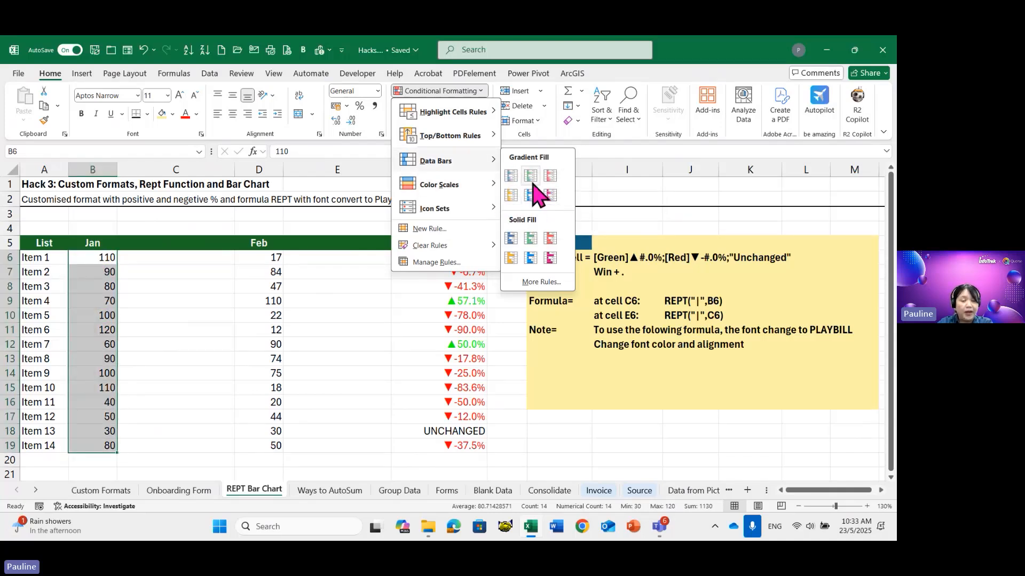
{"action": "mouse_move", "coordinate": [473, 109]}
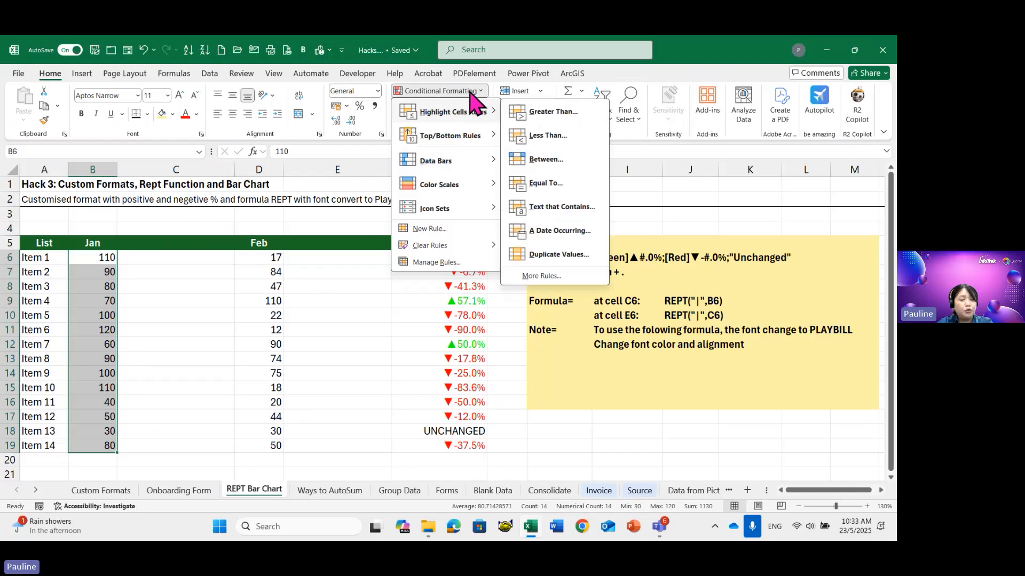
{"action": "left_click", "coordinate": [469, 91]}
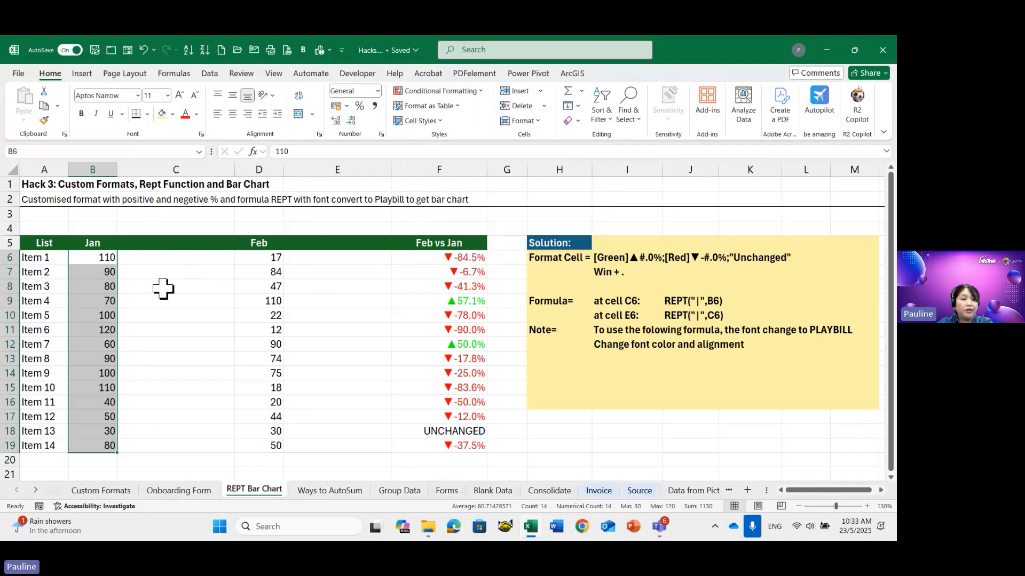
Step: Select the empty bar ranges C6:C19 and E6:E19 together to check their font setting
{"action": "left_click", "coordinate": [170, 258]}
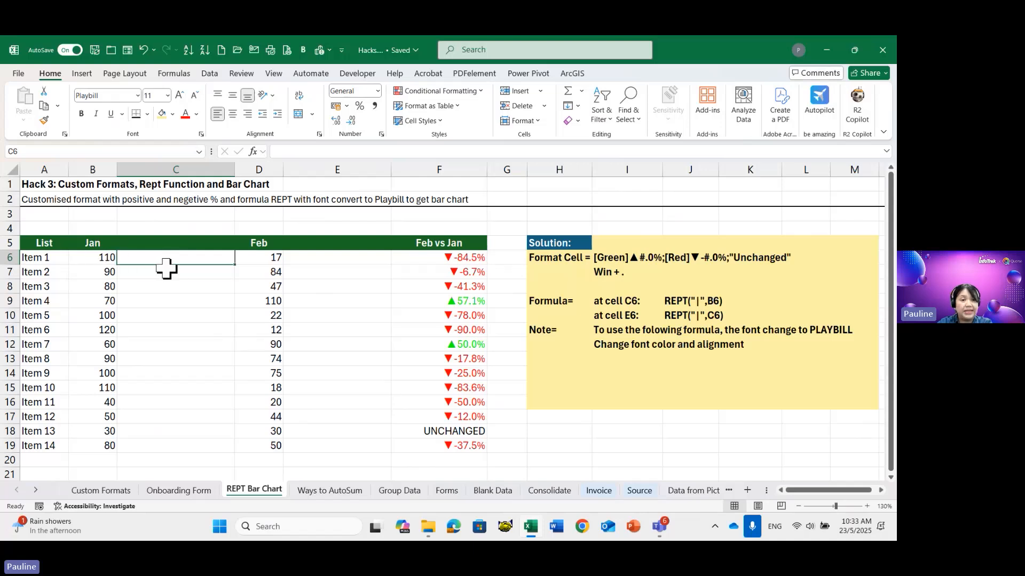
{"action": "left_click_drag", "start_coordinate": [169, 259], "coordinate": [171, 442]}
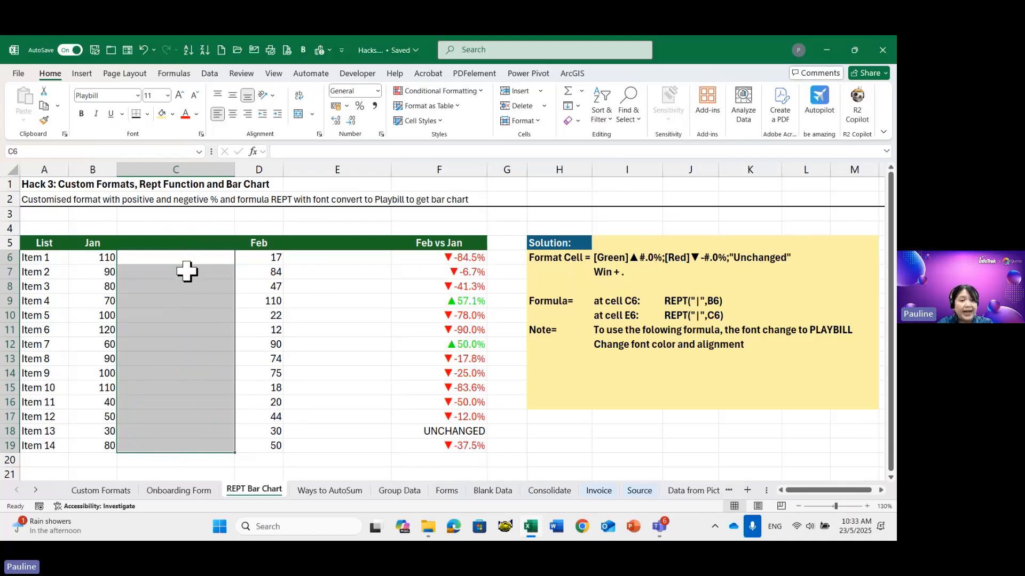
{"action": "key", "text": "ctrl"}
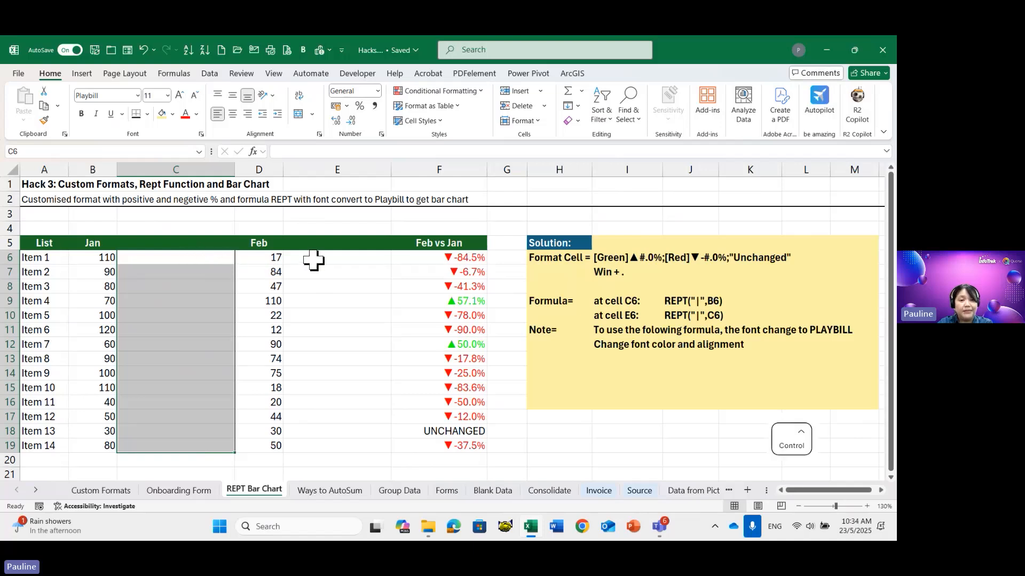
{"action": "left_click_drag", "start_coordinate": [314, 259], "coordinate": [309, 442]}
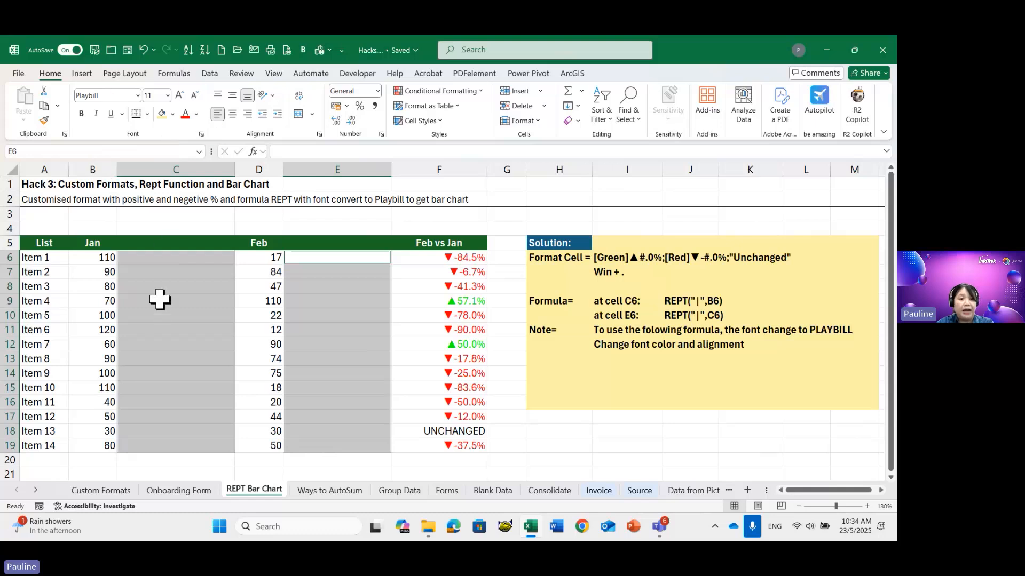
Step: Fill C6:C19 with the formula =REPT("|",B6) in one entry to draw the Jan bars
{"action": "left_click", "coordinate": [164, 258]}
{"action": "left_click_drag", "start_coordinate": [164, 259], "coordinate": [179, 431]}
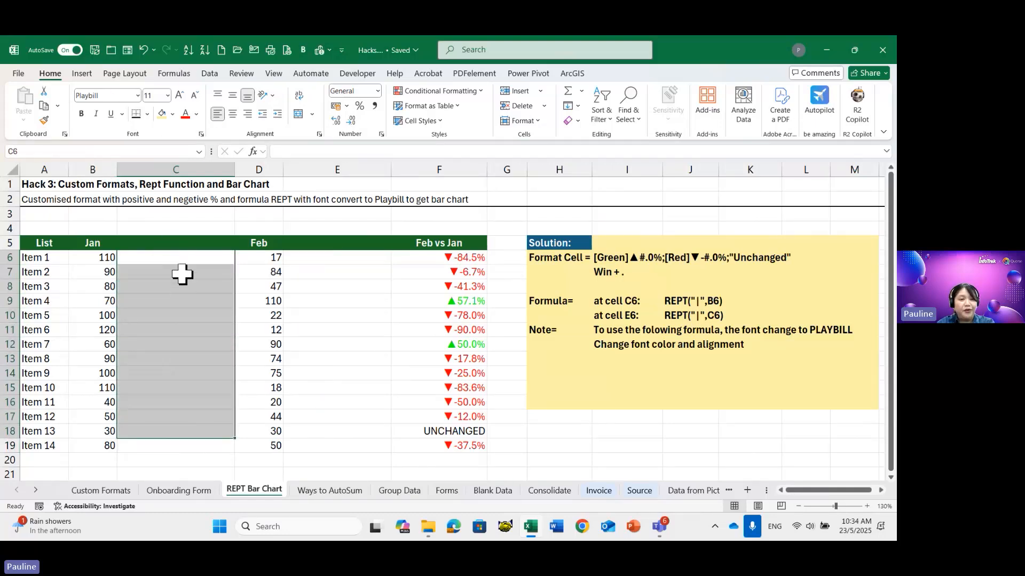
{"action": "left_click_drag", "start_coordinate": [183, 258], "coordinate": [165, 443]}
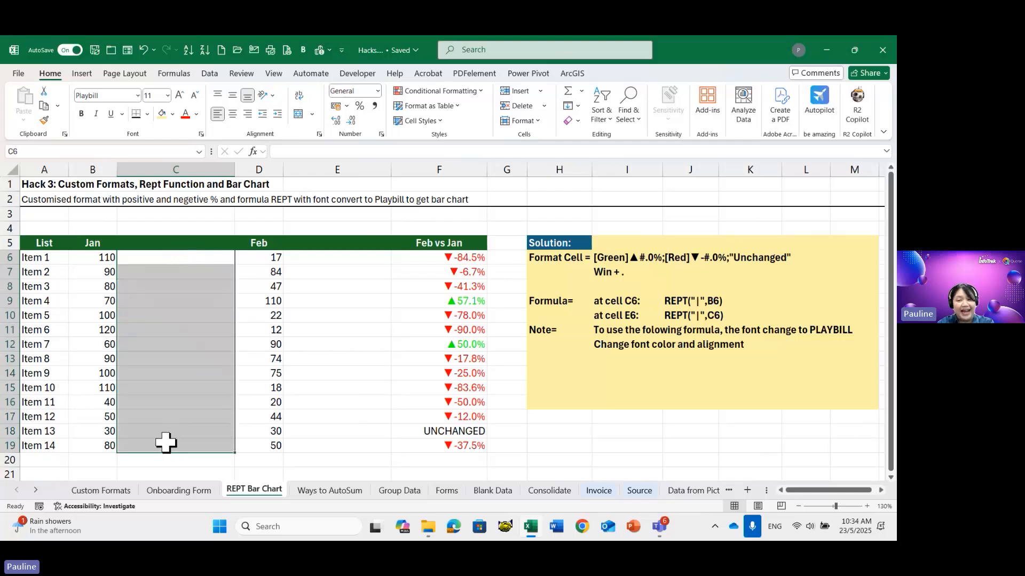
{"action": "type", "text": "="}
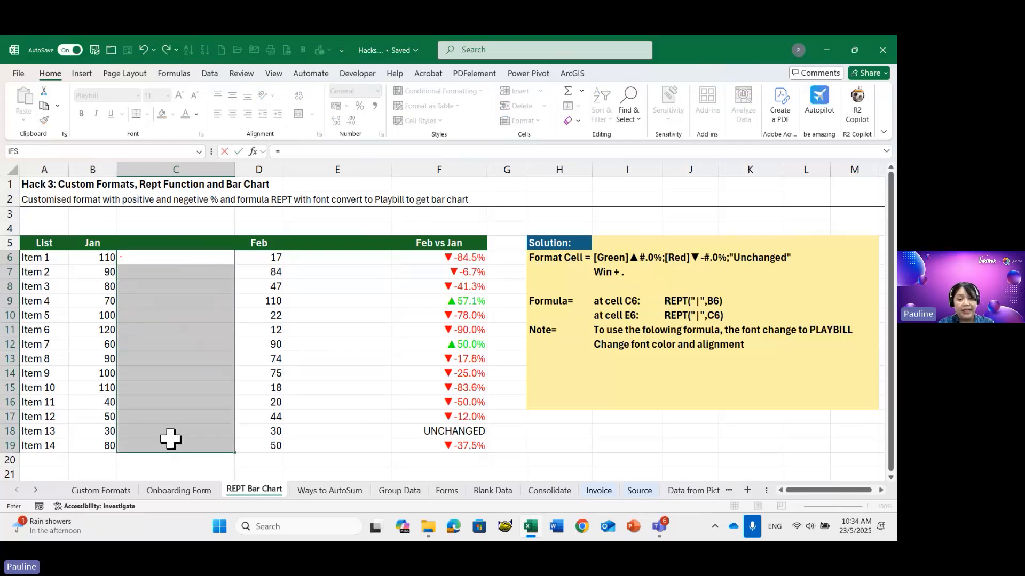
{"action": "type", "text": "REPT)"}
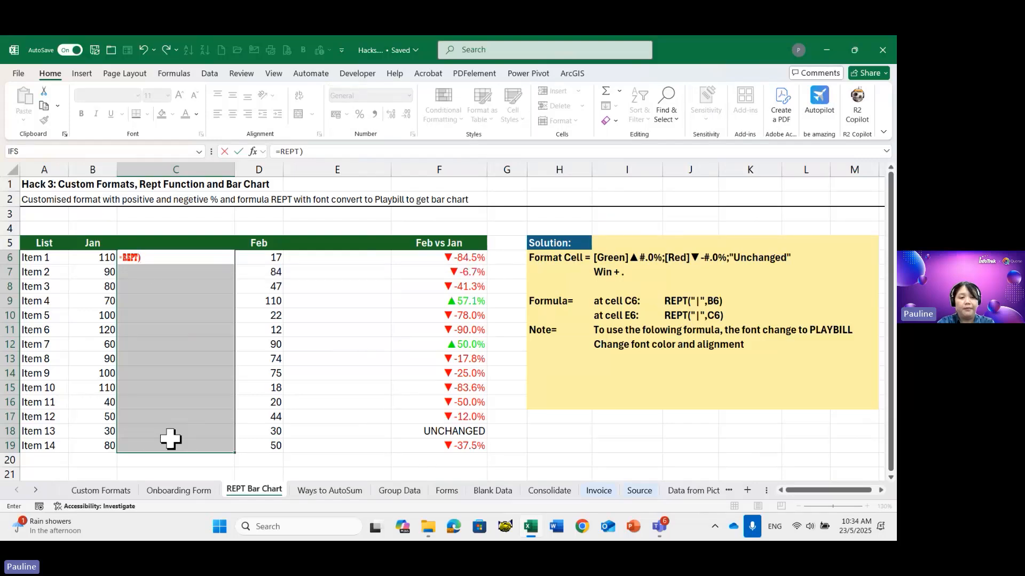
{"action": "key", "text": "BackSpace"}
{"action": "type", "text": "(\"|"}
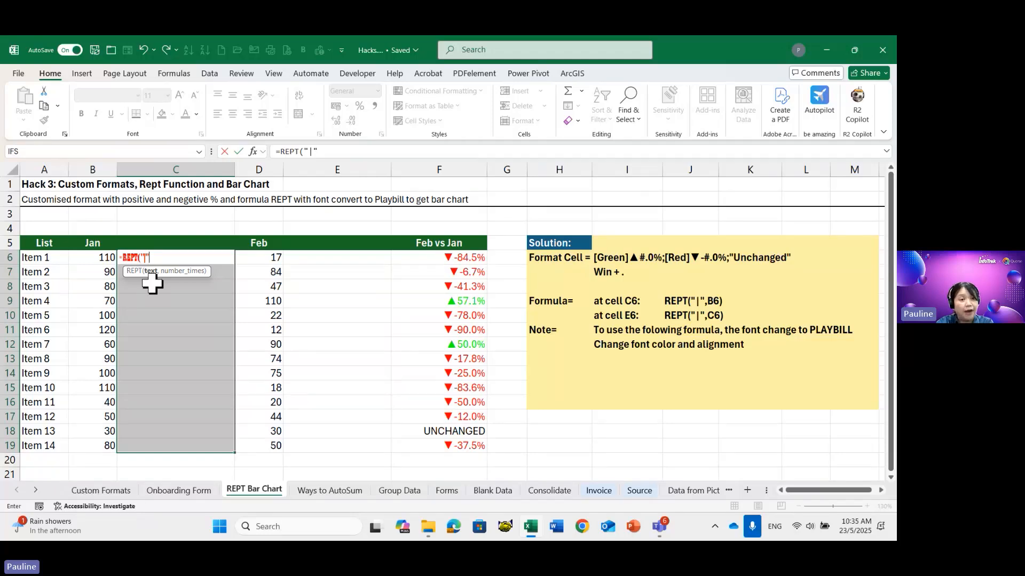
{"action": "type", "text": ","}
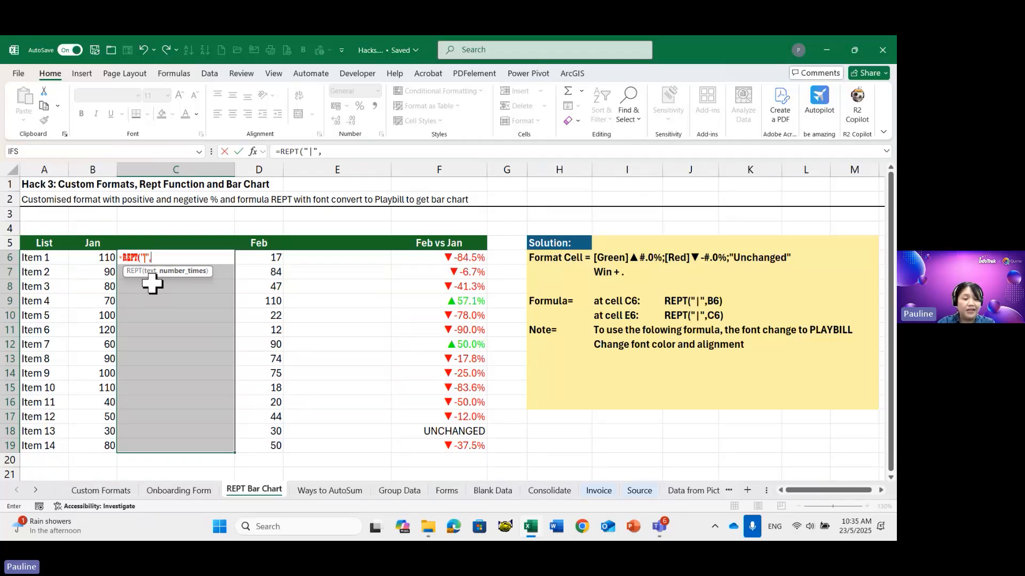
{"action": "left_click", "coordinate": [99, 257]}
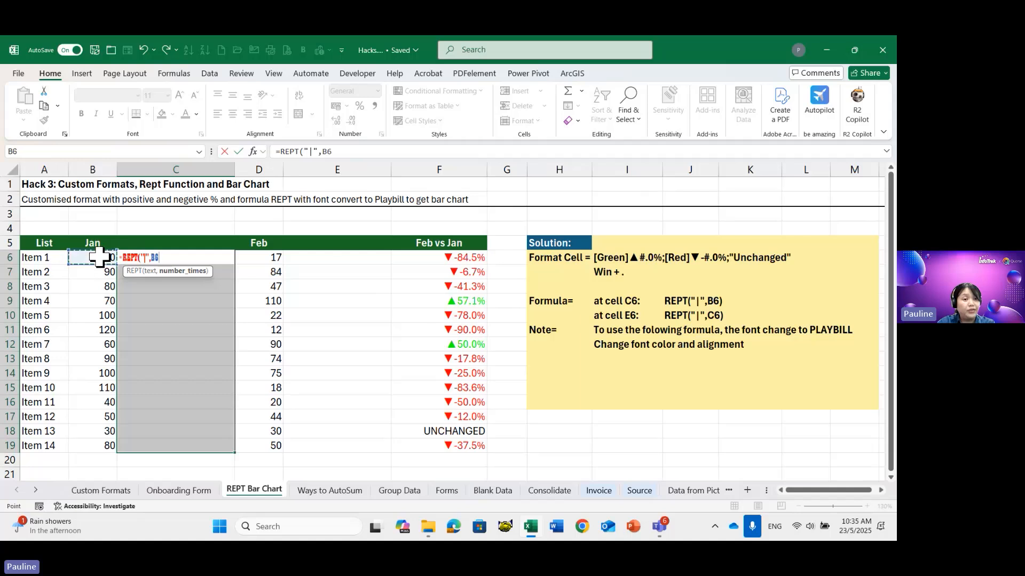
{"action": "type", "text": ")"}
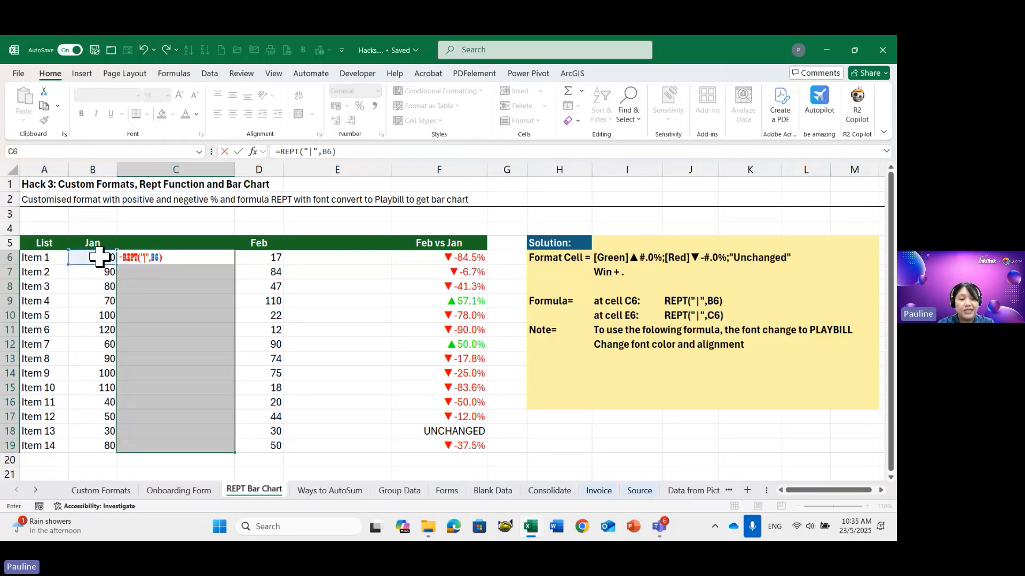
{"action": "key", "text": "ctrl"}
{"action": "key", "text": "ctrl+Return"}
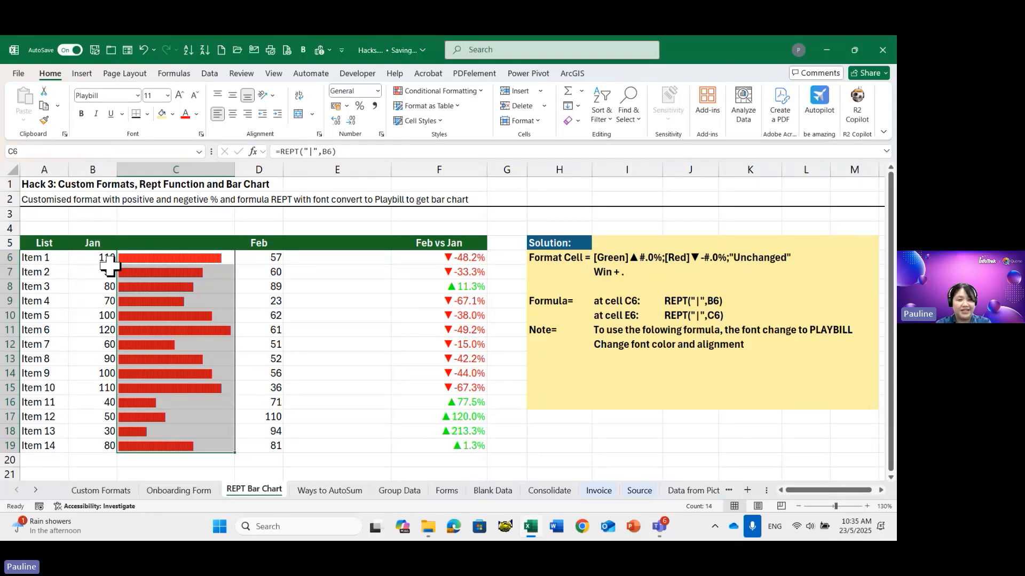
Step: Try to fill the Feb bar cells E6:E19 with the formula =REPT(("|",D6)
{"action": "left_click_drag", "start_coordinate": [332, 260], "coordinate": [339, 449]}
{"action": "type", "text": "="}
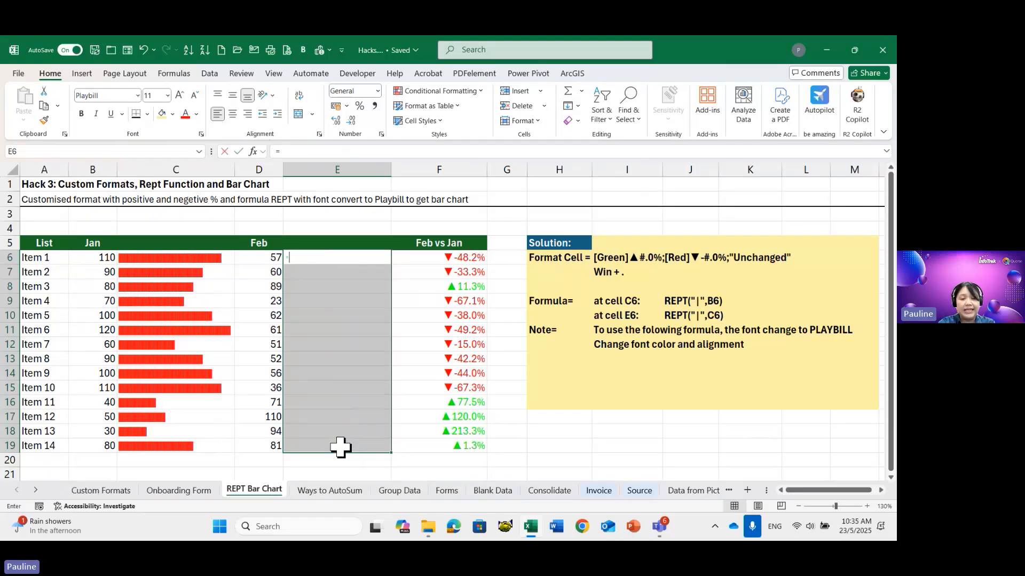
{"action": "type", "text": "RE"}
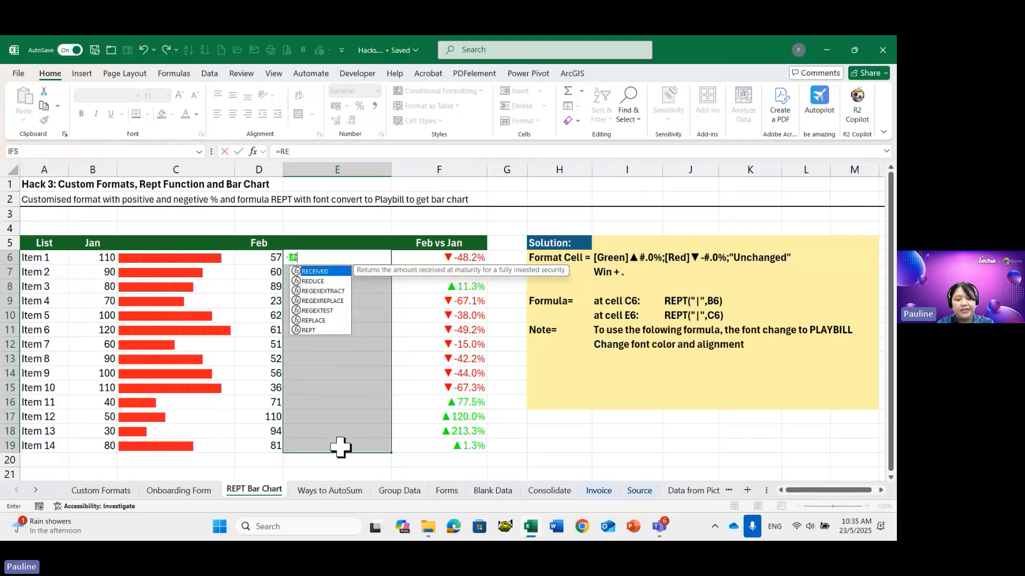
{"action": "type", "text": "PT"}
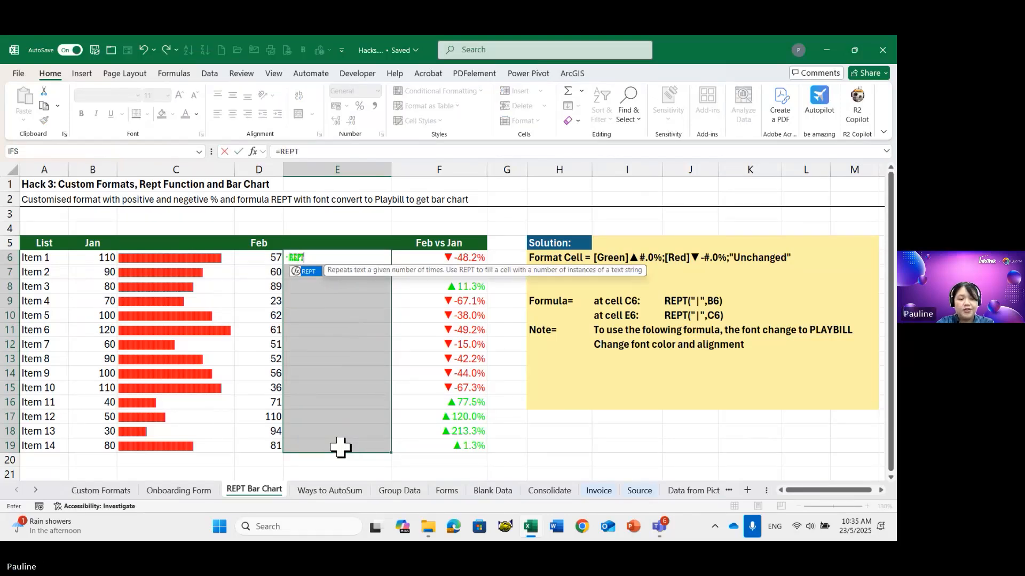
{"action": "type", "text": "((\"|\","}
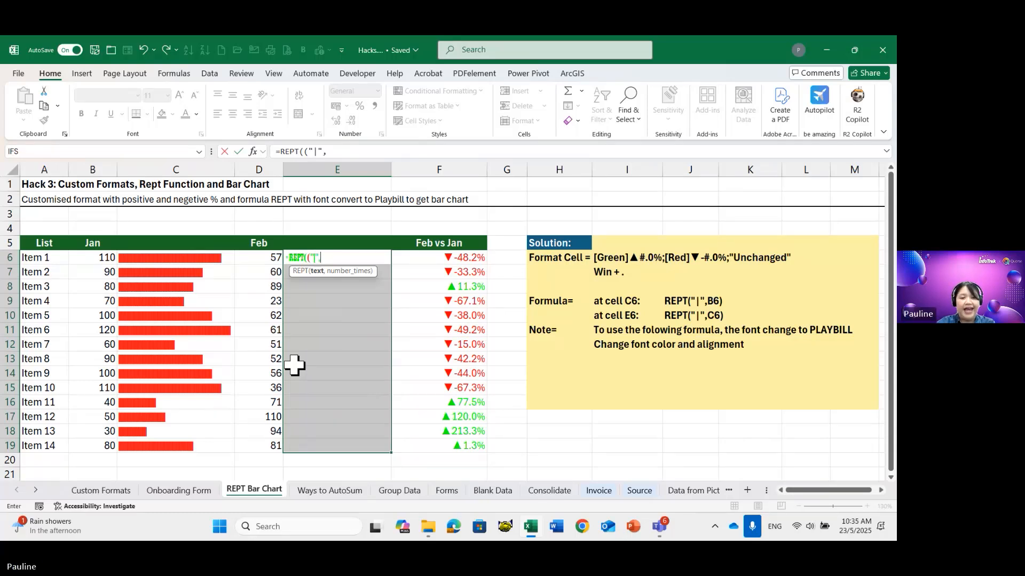
{"action": "left_click", "coordinate": [260, 257]}
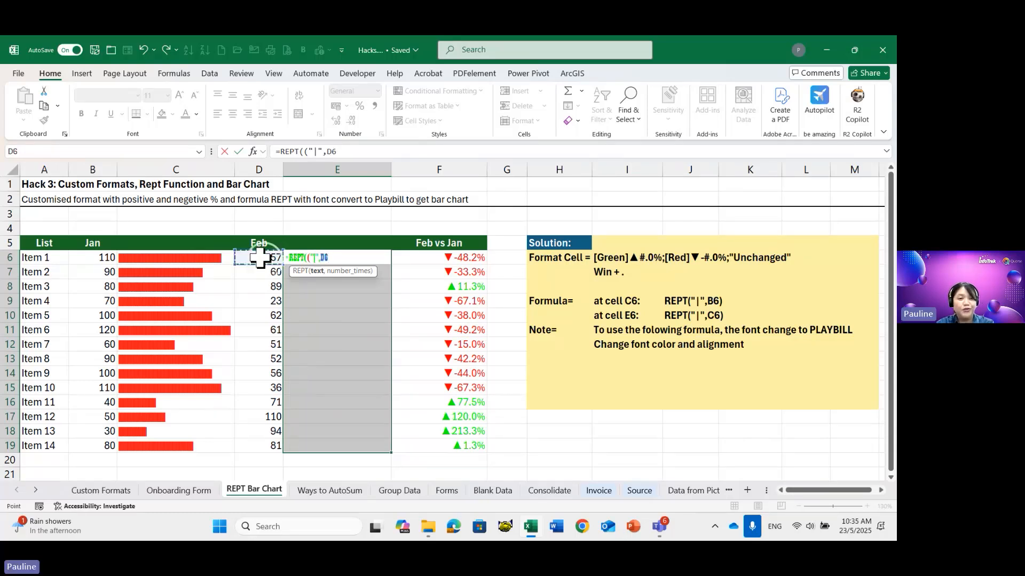
{"action": "type", "text": ")"}
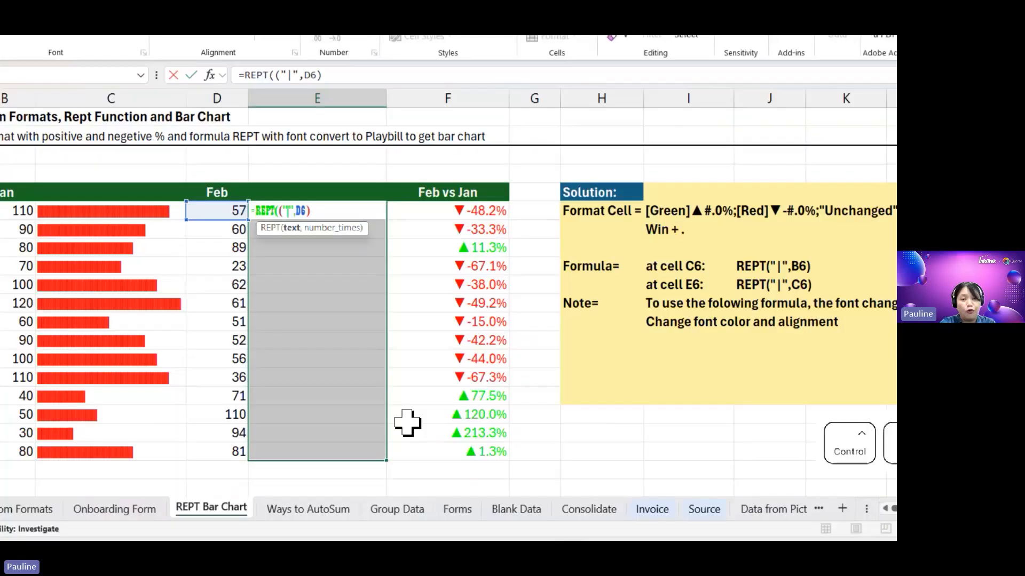
{"action": "key", "text": "ctrl+Return"}
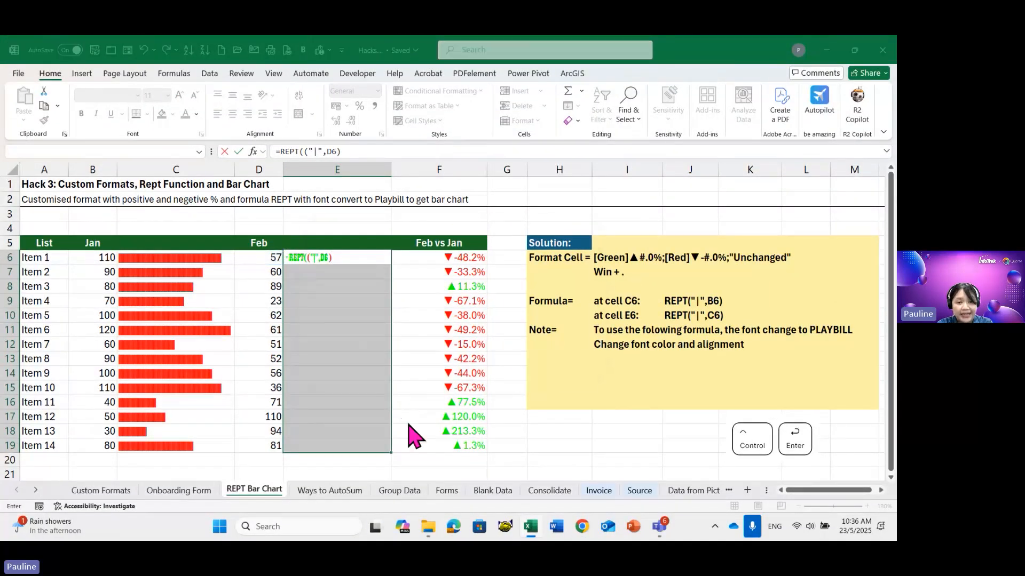
{"action": "key", "text": "Return"}
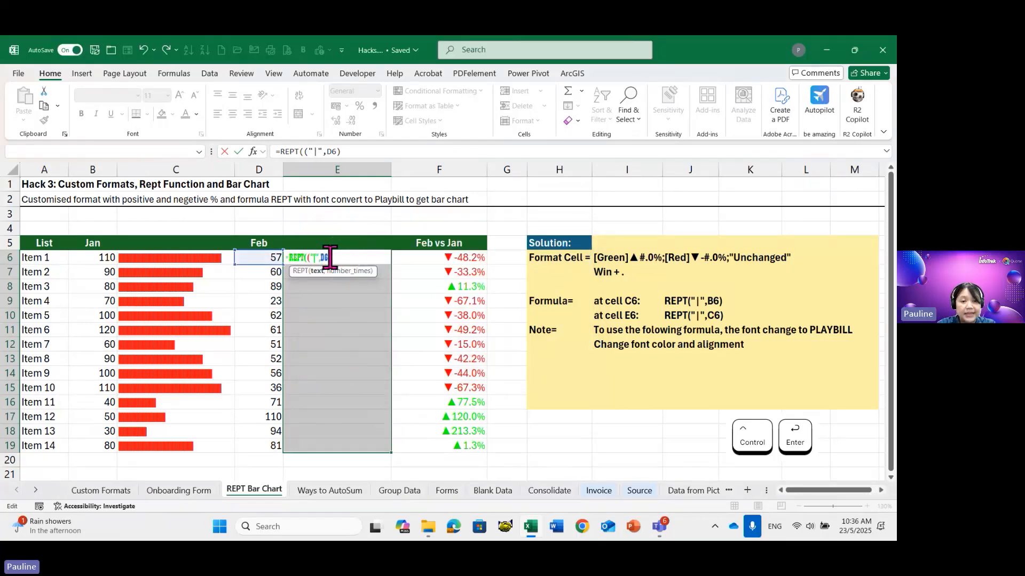
Step: Replace the pending formula with =REPT("|",D6), fill it through E6:E19, and check the resulting formula in E7
{"action": "left_click_drag", "start_coordinate": [348, 258], "coordinate": [297, 259]}
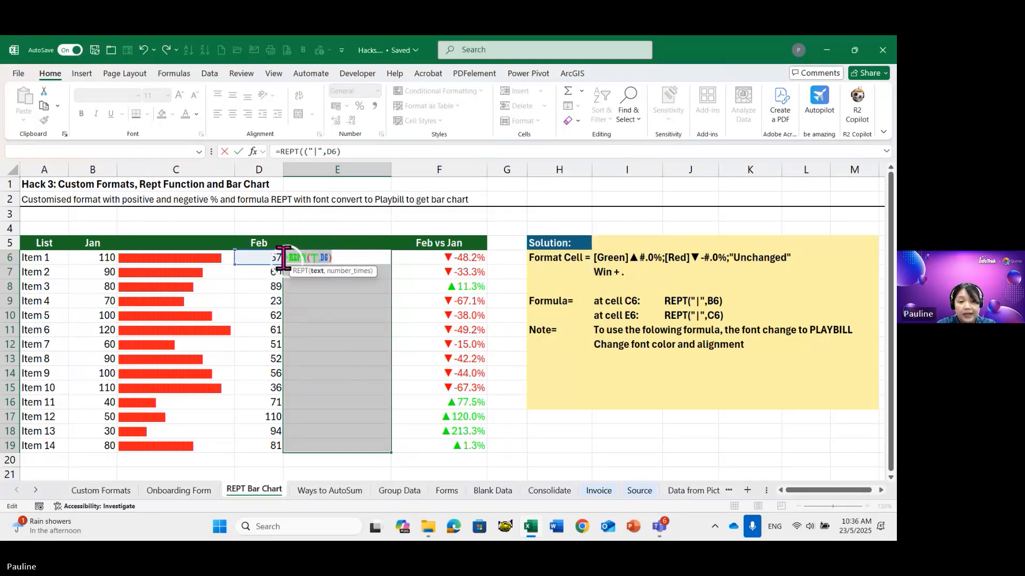
{"action": "key", "text": "BackSpace"}
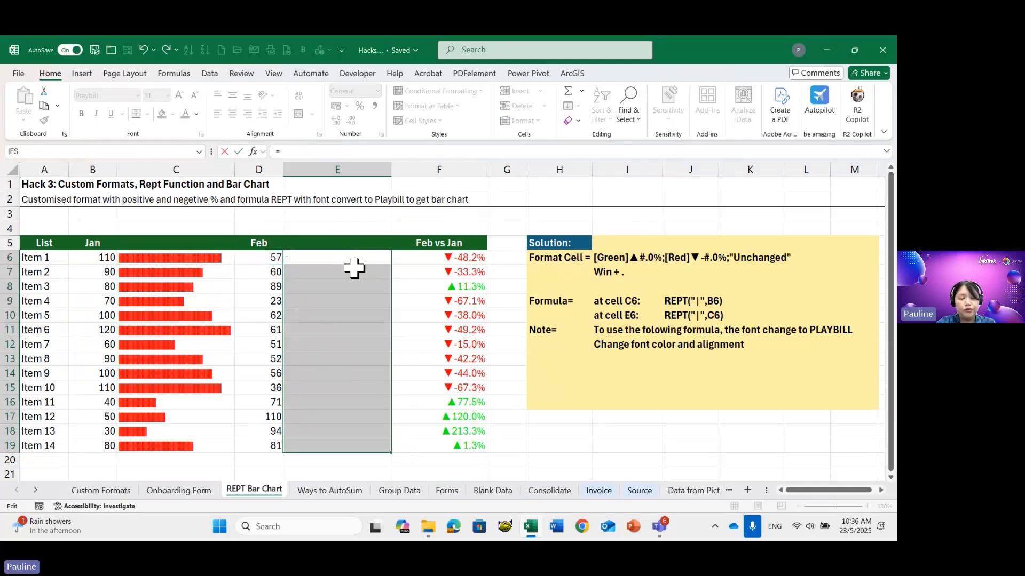
{"action": "type", "text": "=RE"}
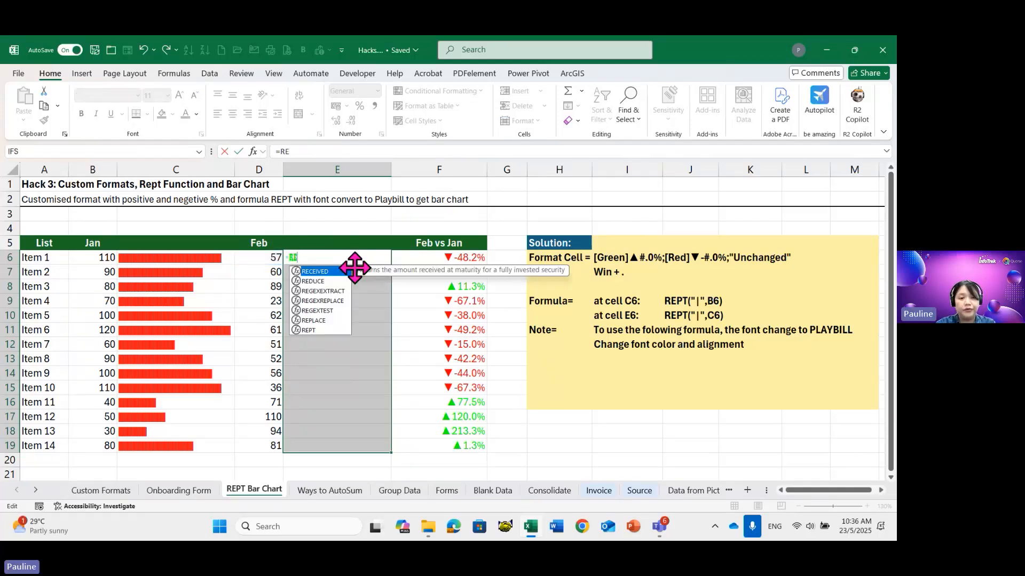
{"action": "double_click", "coordinate": [312, 331]}
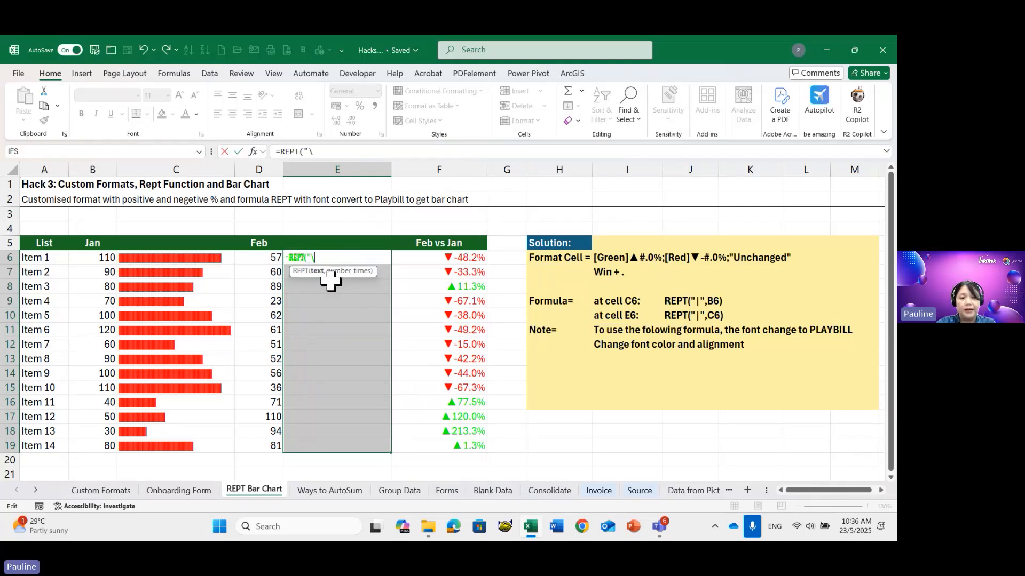
{"action": "type", "text": "\"|\""}
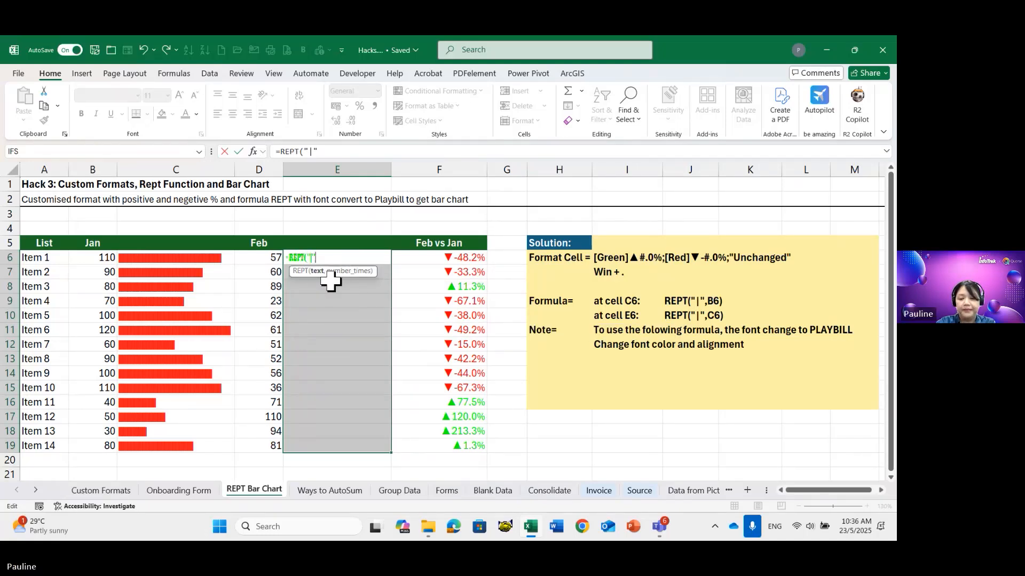
{"action": "type", "text": ","}
{"action": "left_click", "coordinate": [262, 258]}
{"action": "type", "text": ")"}
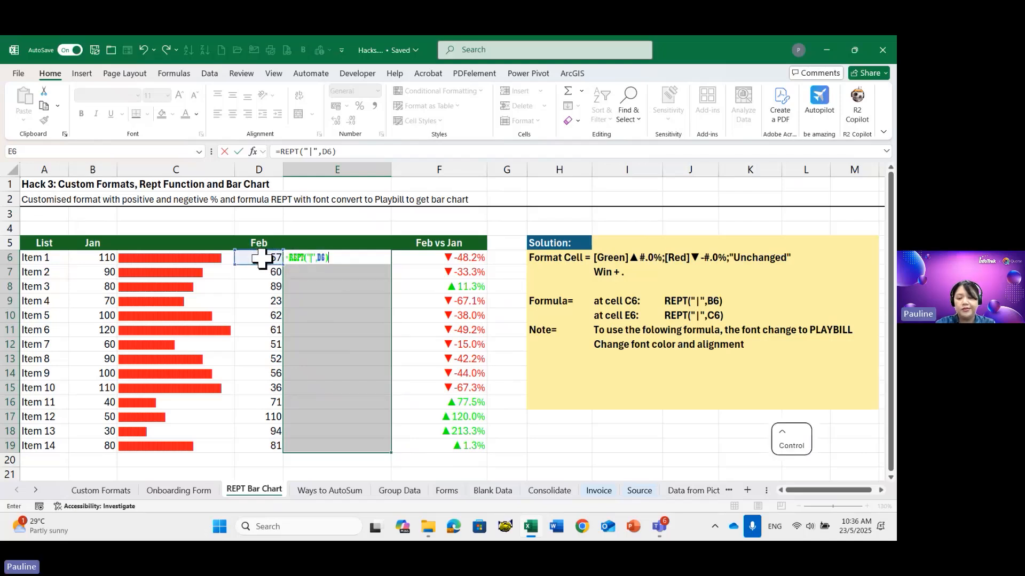
{"action": "key", "text": "ctrl+Return"}
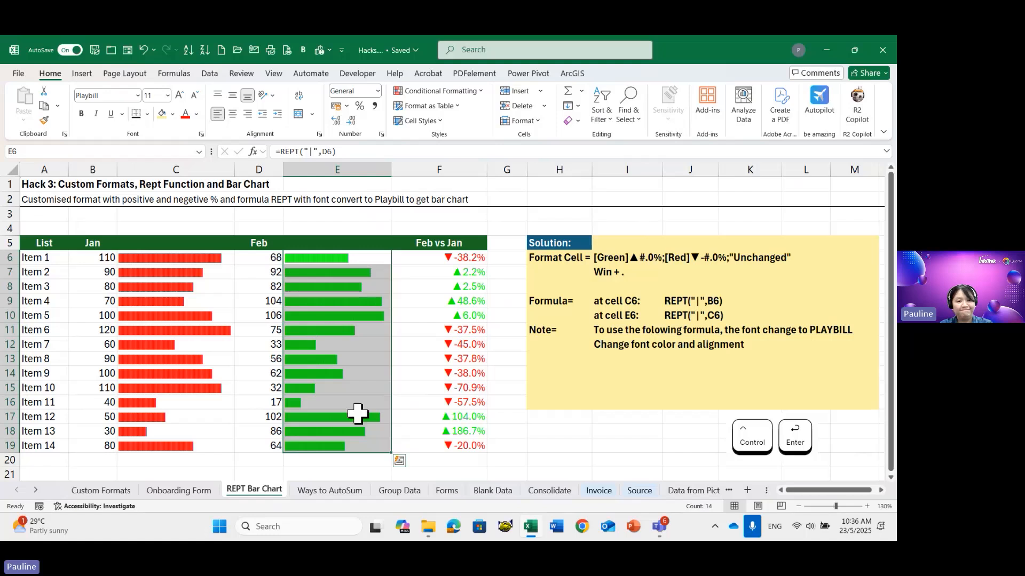
{"action": "left_click", "coordinate": [274, 229]}
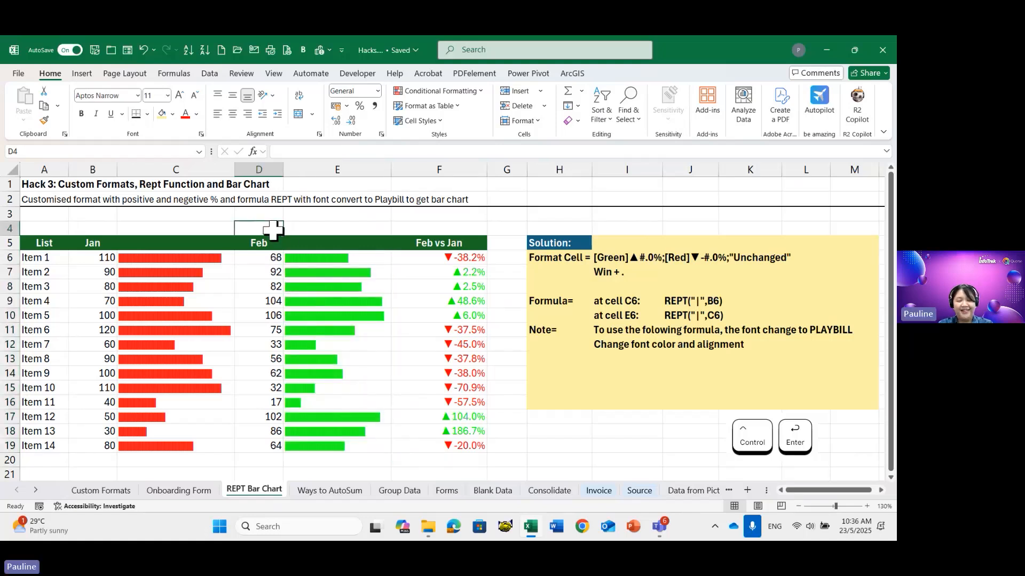
{"action": "left_click", "coordinate": [350, 271]}
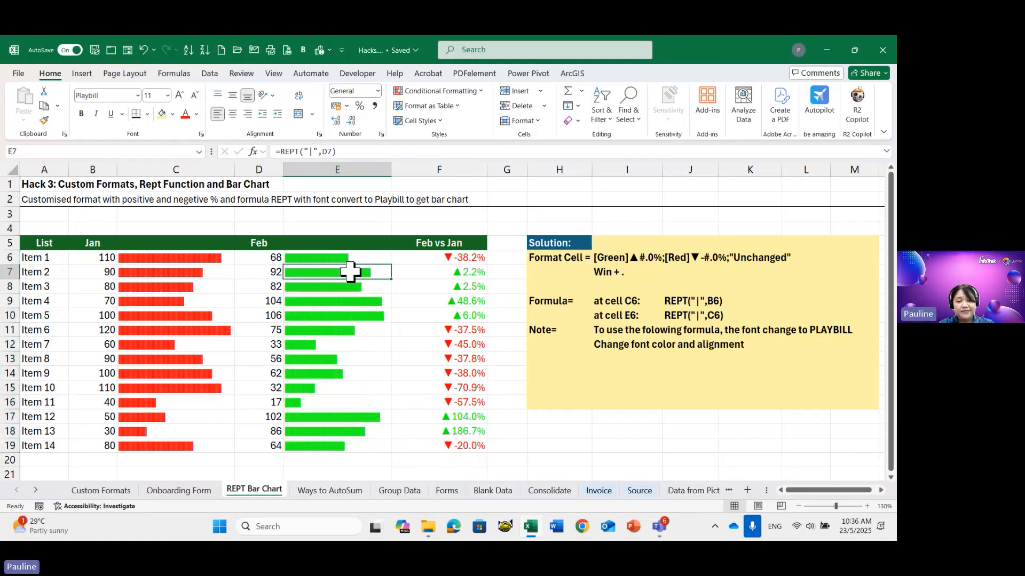
Step: Recalculate the sheet repeatedly to refresh the Feb figures, their green bars and the Feb vs Jan percentages
{"action": "key", "text": "F9"}
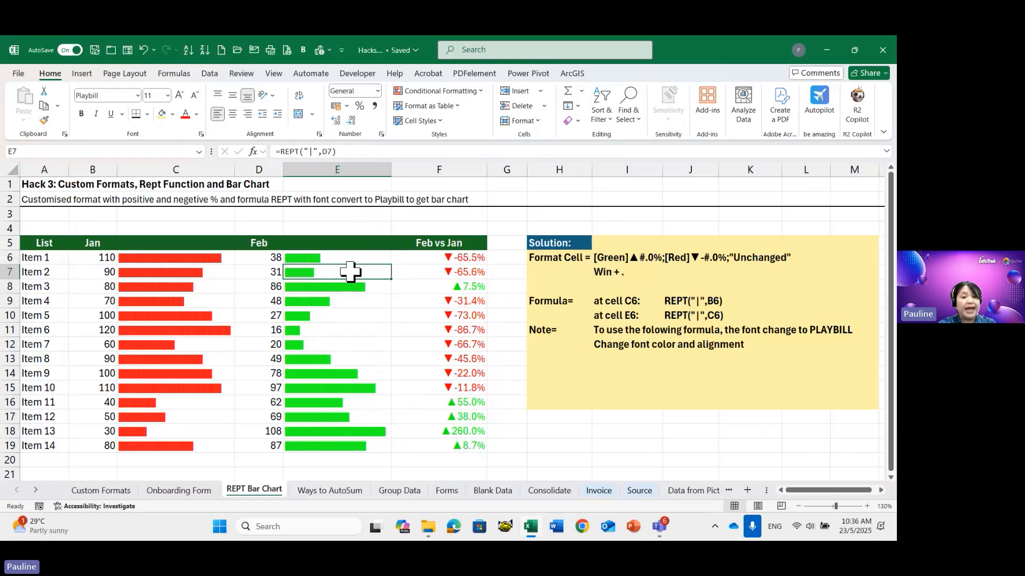
{"action": "key", "text": "F9"}
{"action": "key", "text": "F9"}
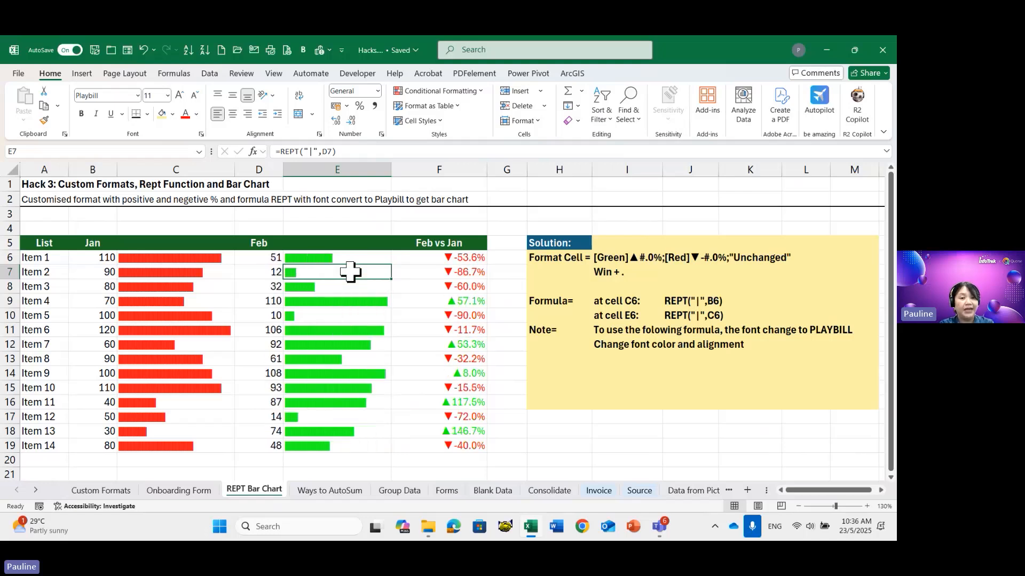
{"action": "key", "text": "F9"}
{"action": "key", "text": "F9"}
{"action": "key", "text": "F9"}
{"action": "key", "text": "F9"}
{"action": "key", "text": "F9"}
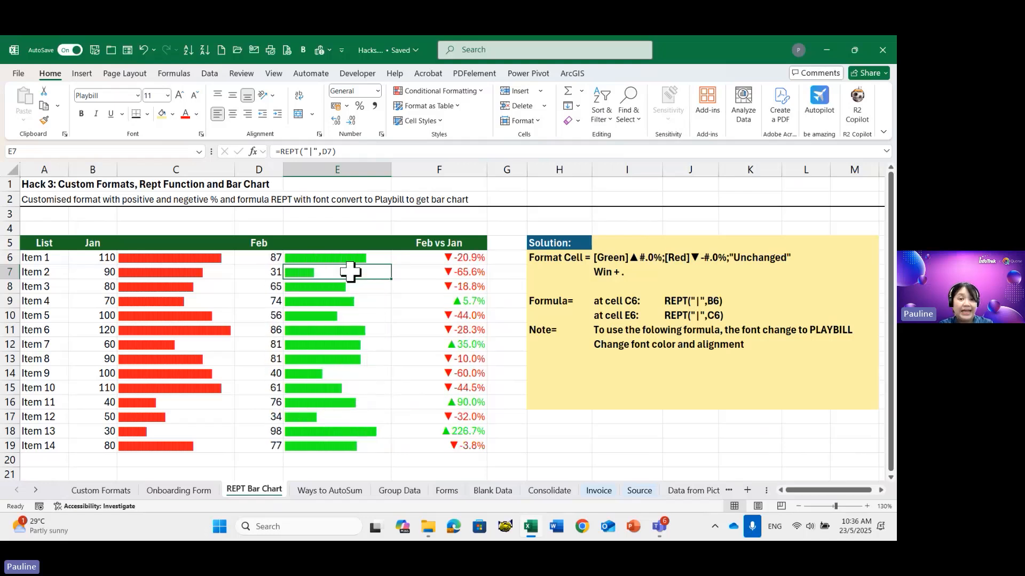
{"action": "key", "text": "F9"}
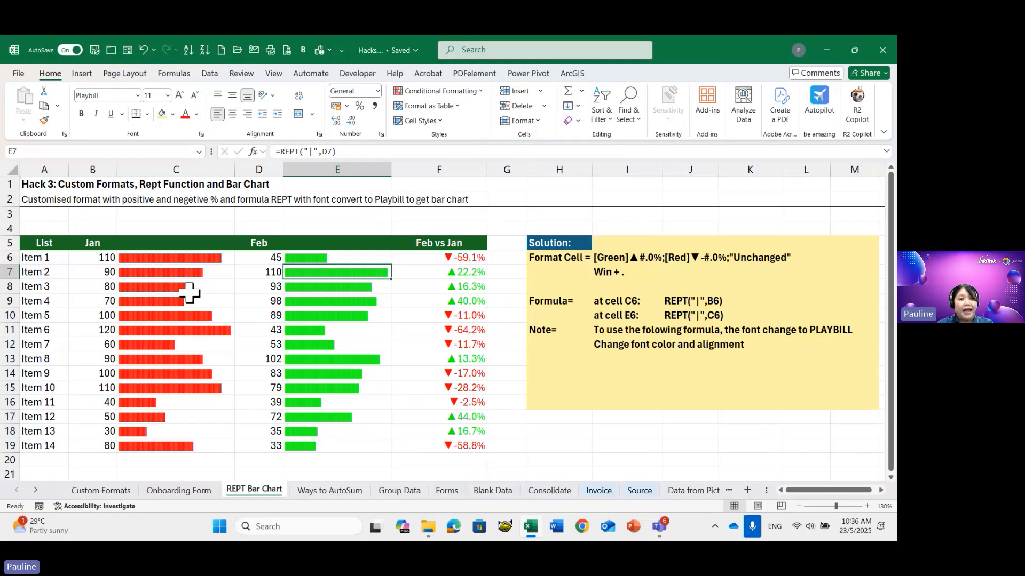
{"action": "left_click", "coordinate": [85, 74]}
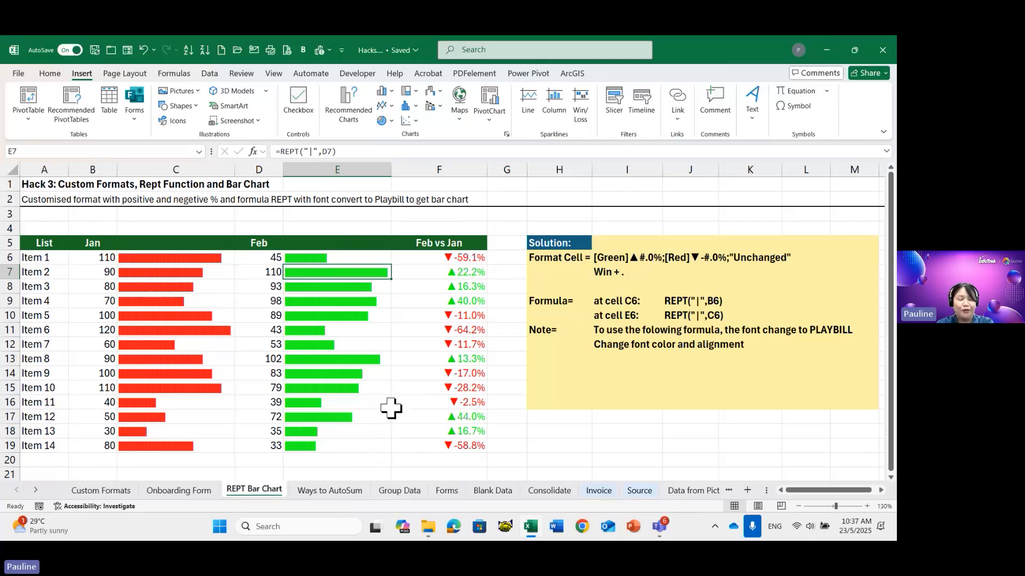
{"action": "left_click", "coordinate": [383, 417]}
{"action": "left_click", "coordinate": [532, 448]}
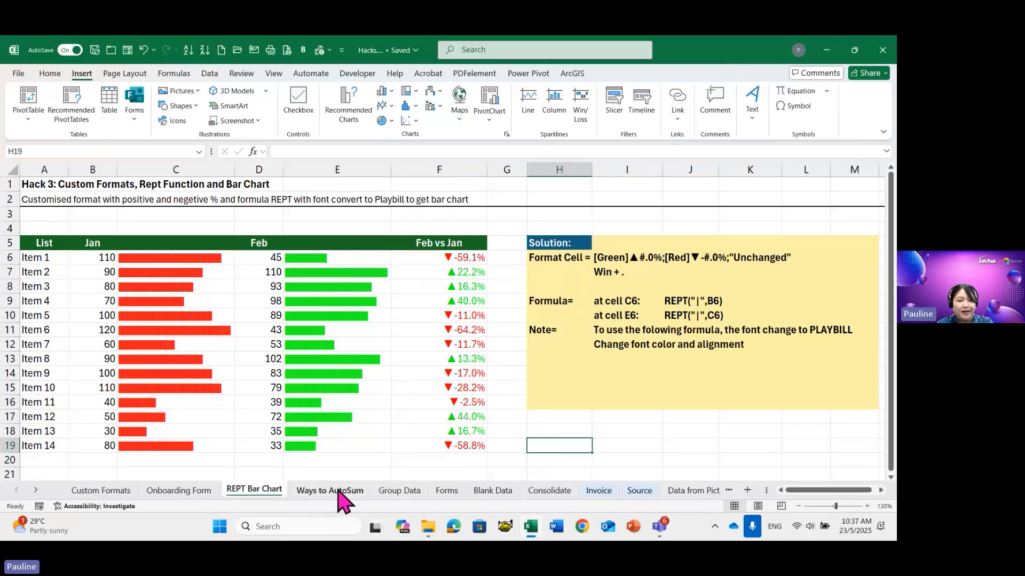
Step: On the Ways to AutoSum sheet, fill the Total Revenue cells B11:E11 with AutoSum totals for Jan to Apr
{"action": "left_click", "coordinate": [343, 494]}
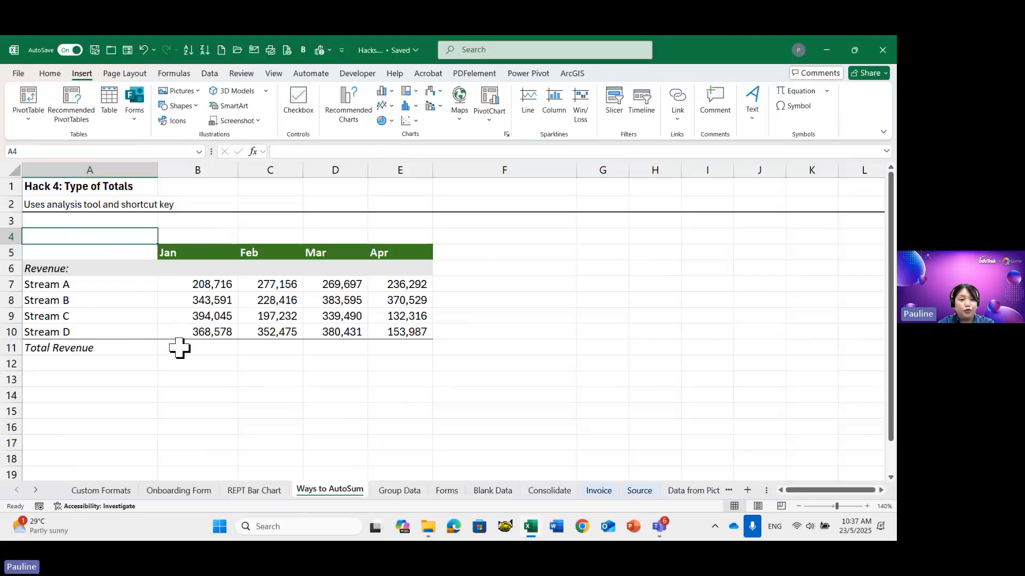
{"action": "left_click_drag", "start_coordinate": [183, 353], "coordinate": [389, 350]}
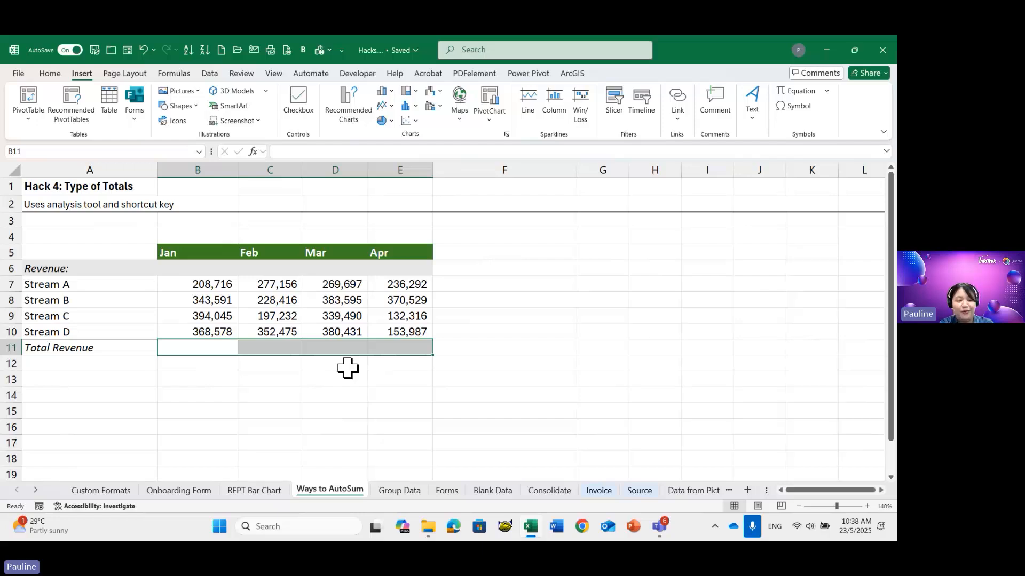
{"action": "key", "text": "alt"}
{"action": "key", "text": "alt+equal"}
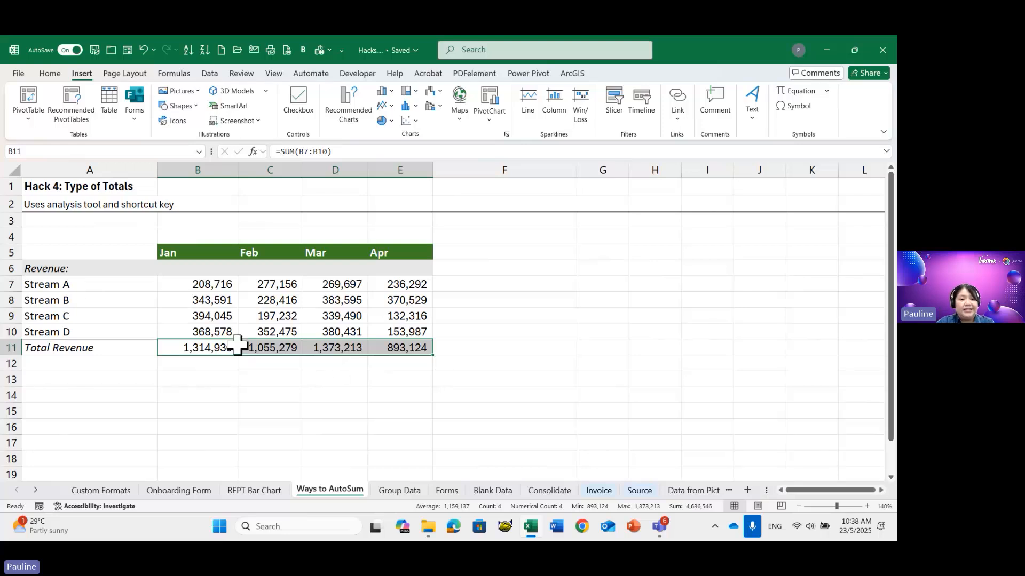
Step: Move the four monthly totals from B11:E11 down to B14:E14
{"action": "left_click_drag", "start_coordinate": [223, 343], "coordinate": [401, 347]}
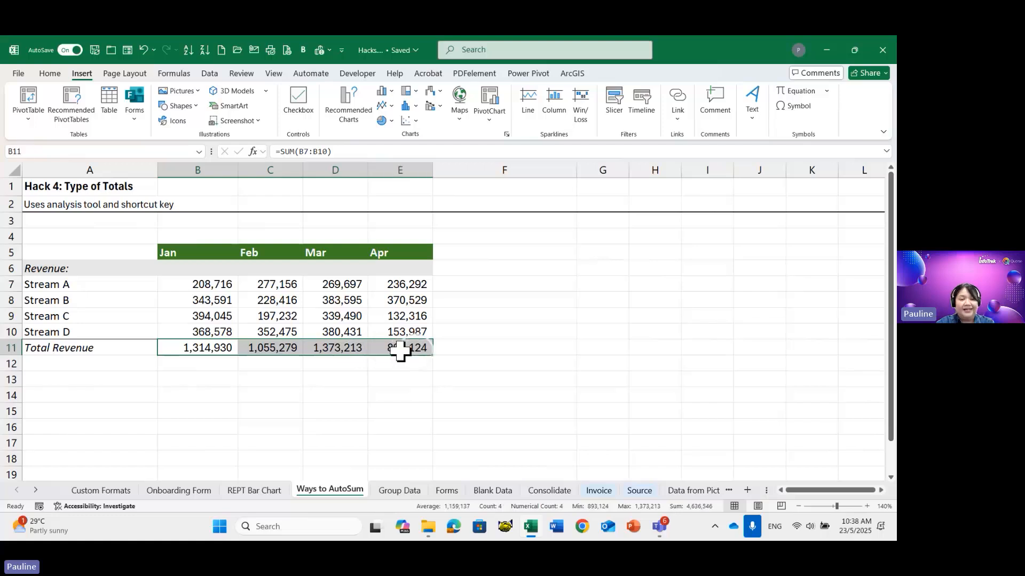
{"action": "left_click_drag", "start_coordinate": [181, 356], "coordinate": [186, 401]}
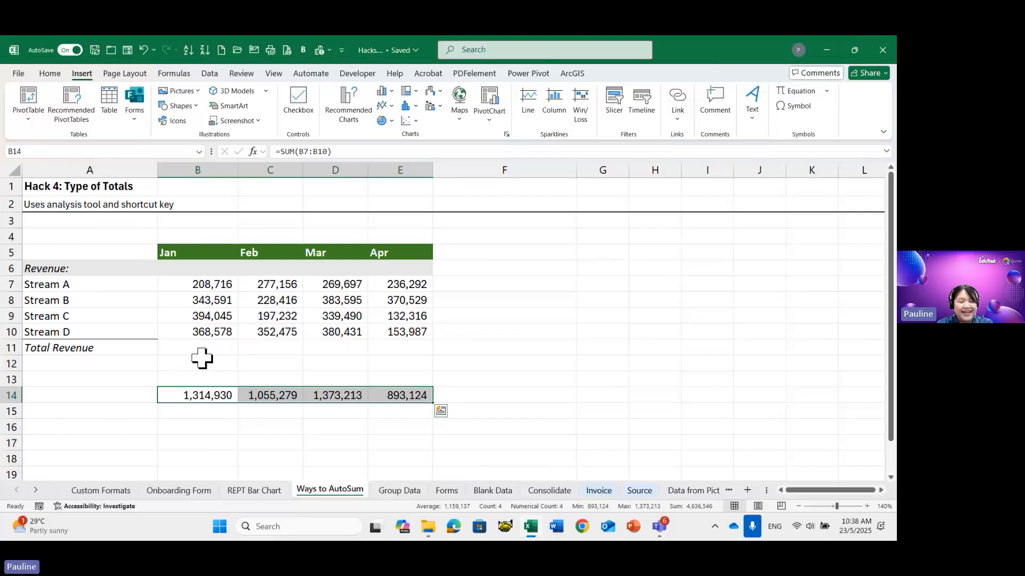
Step: Examine the Charts, Totals, Tables and Sparklines options that Quick Analysis offers for the Jan revenue in B7:B10
{"action": "left_click", "coordinate": [193, 280]}
{"action": "left_click_drag", "start_coordinate": [193, 280], "coordinate": [395, 327]}
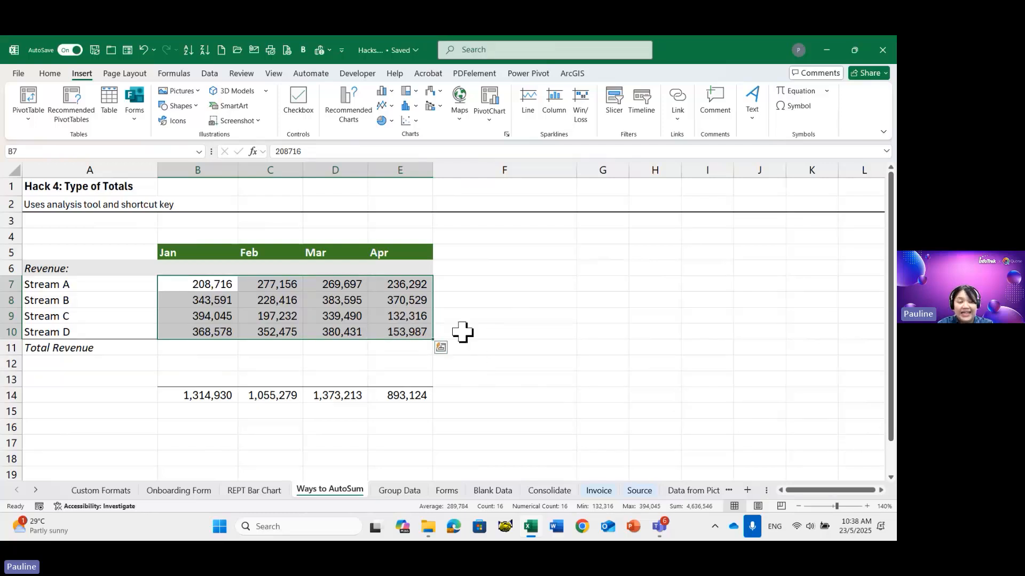
{"action": "left_click", "coordinate": [210, 281]}
{"action": "left_click_drag", "start_coordinate": [214, 308], "coordinate": [213, 327]}
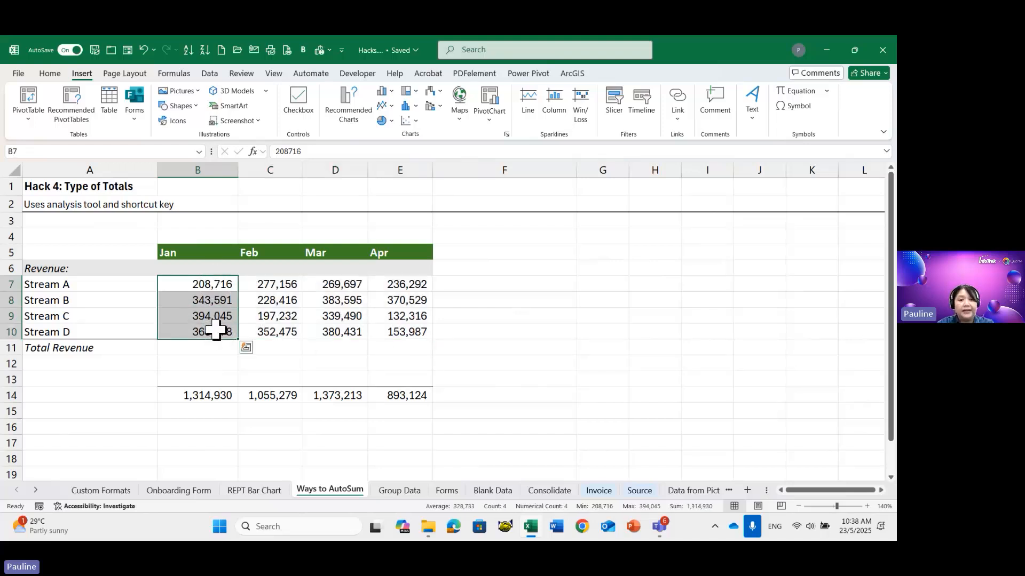
{"action": "left_click", "coordinate": [246, 348]}
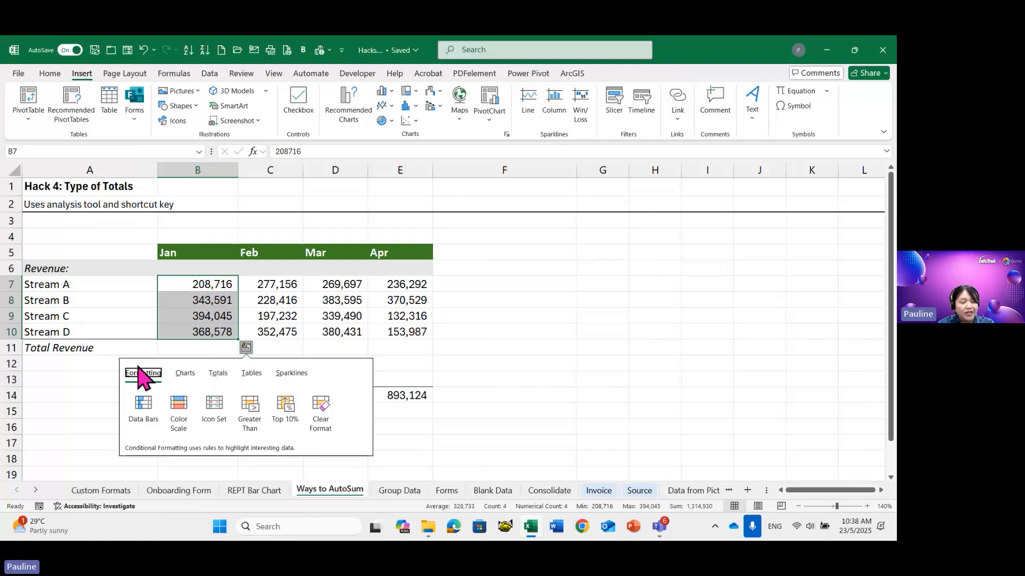
{"action": "left_click", "coordinate": [187, 374]}
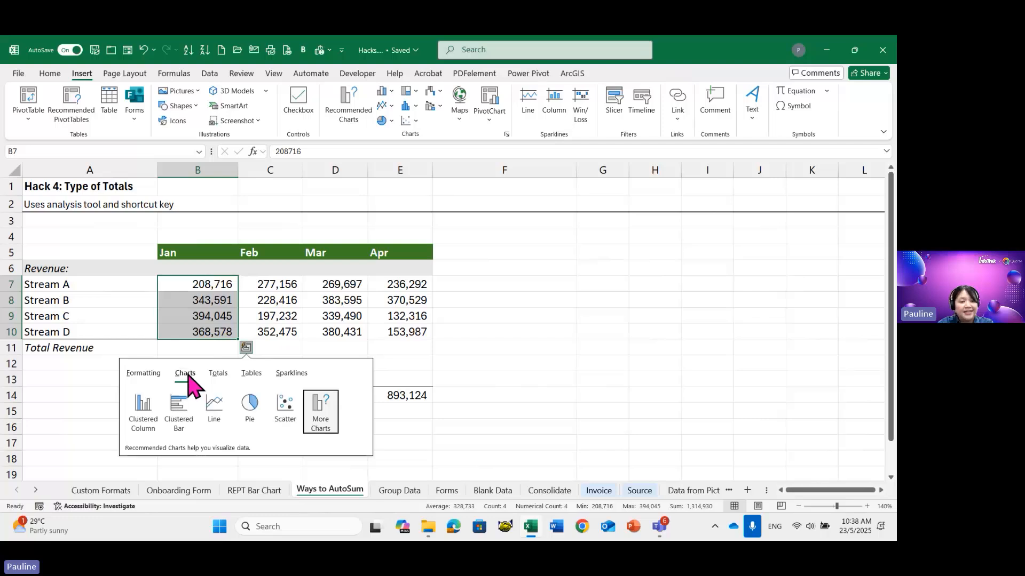
{"action": "left_click", "coordinate": [216, 374]}
{"action": "left_click", "coordinate": [252, 374]}
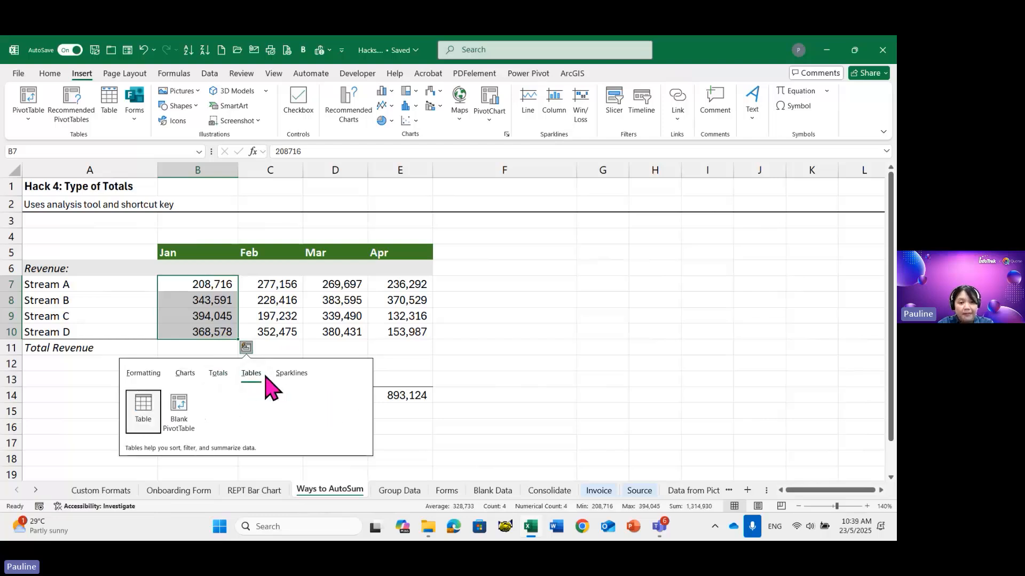
{"action": "left_click", "coordinate": [293, 374]}
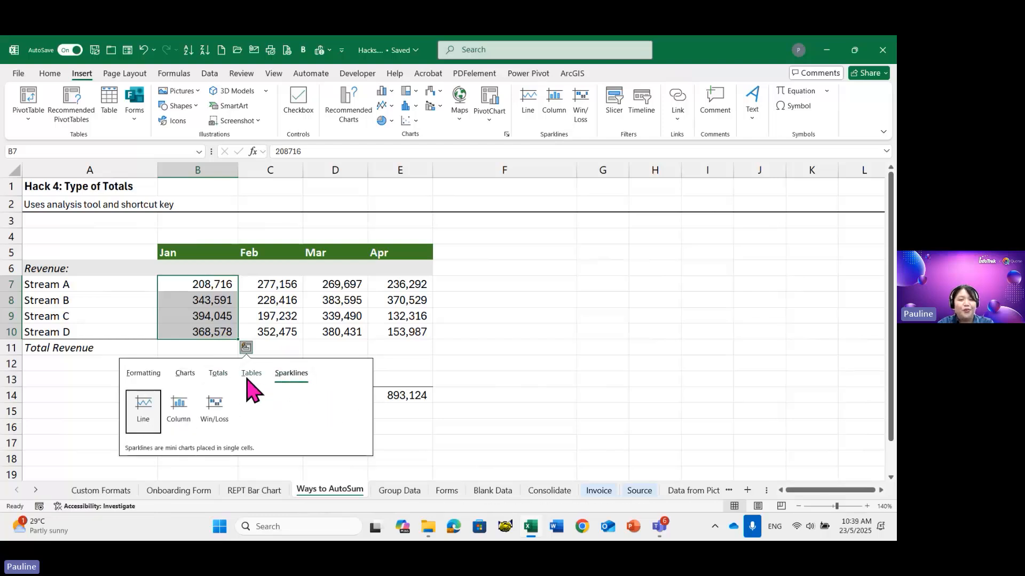
{"action": "left_click", "coordinate": [255, 375]}
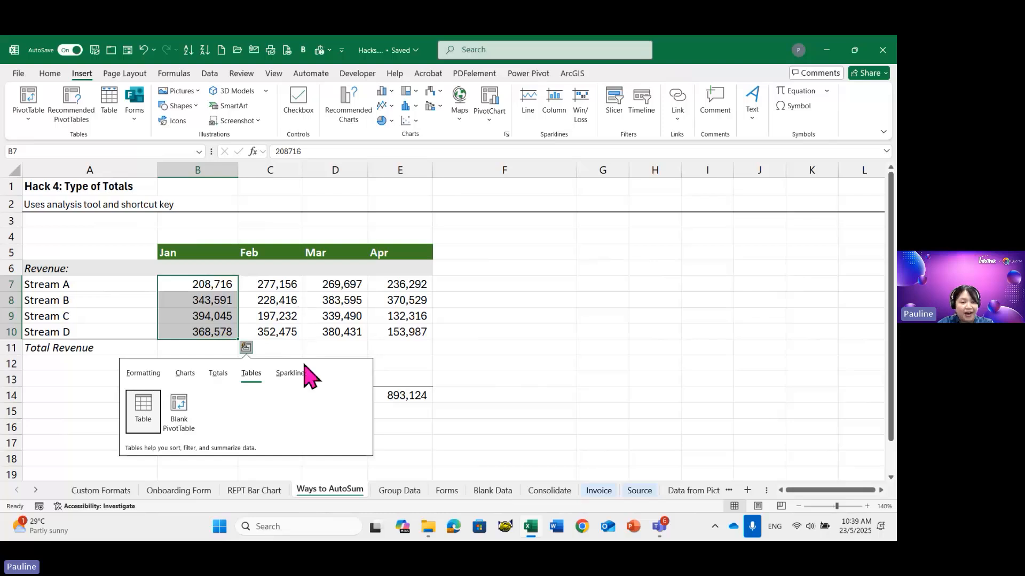
{"action": "left_click", "coordinate": [218, 287]}
{"action": "left_click", "coordinate": [274, 315]}
{"action": "left_click", "coordinate": [274, 301]}
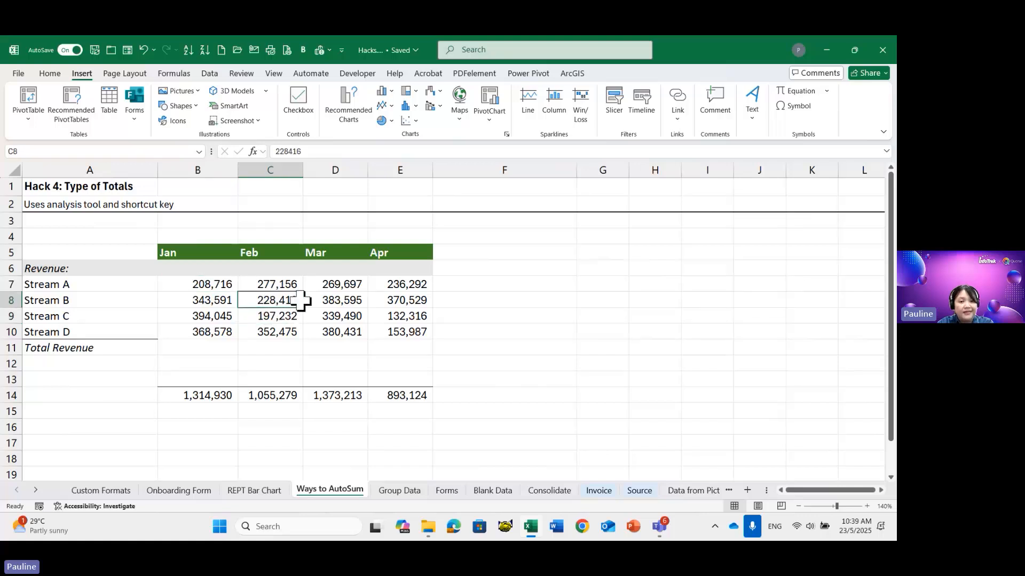
{"action": "left_click", "coordinate": [340, 303]}
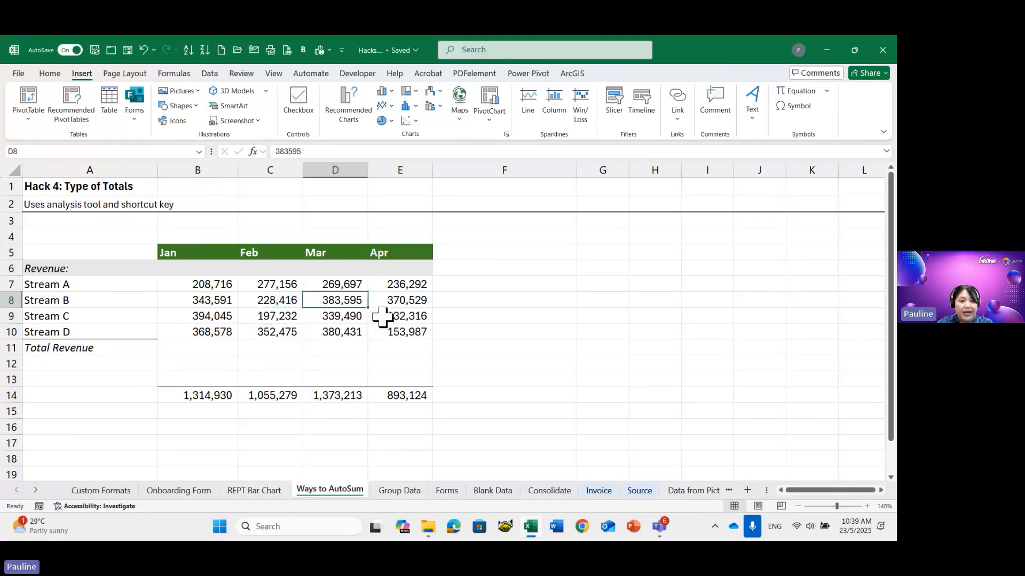
Step: Use Quick Analysis on the revenue figures B7:E10 to put each month's % Total in the Total Revenue row
{"action": "left_click_drag", "start_coordinate": [201, 283], "coordinate": [378, 334]}
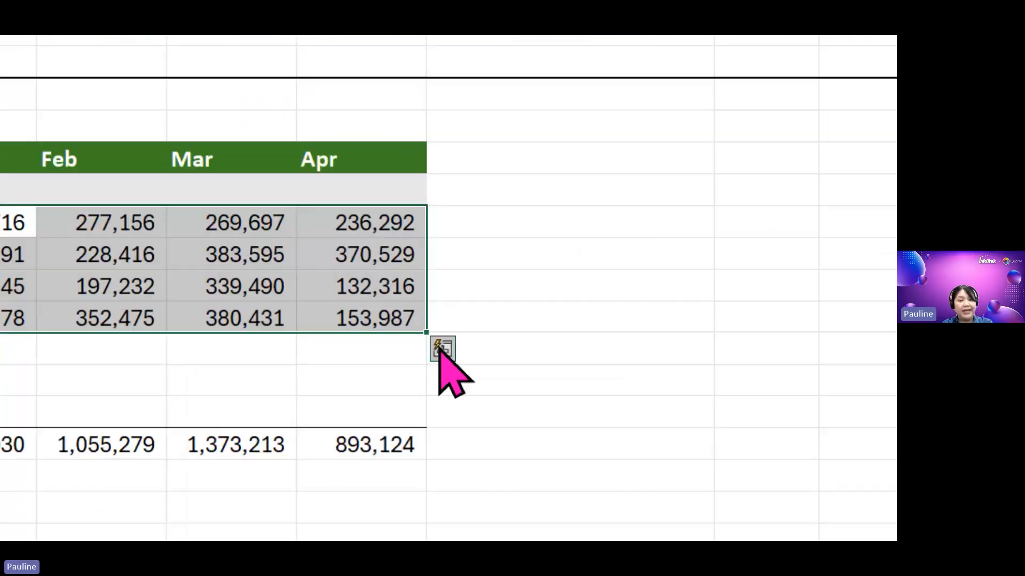
{"action": "left_click", "coordinate": [441, 348]}
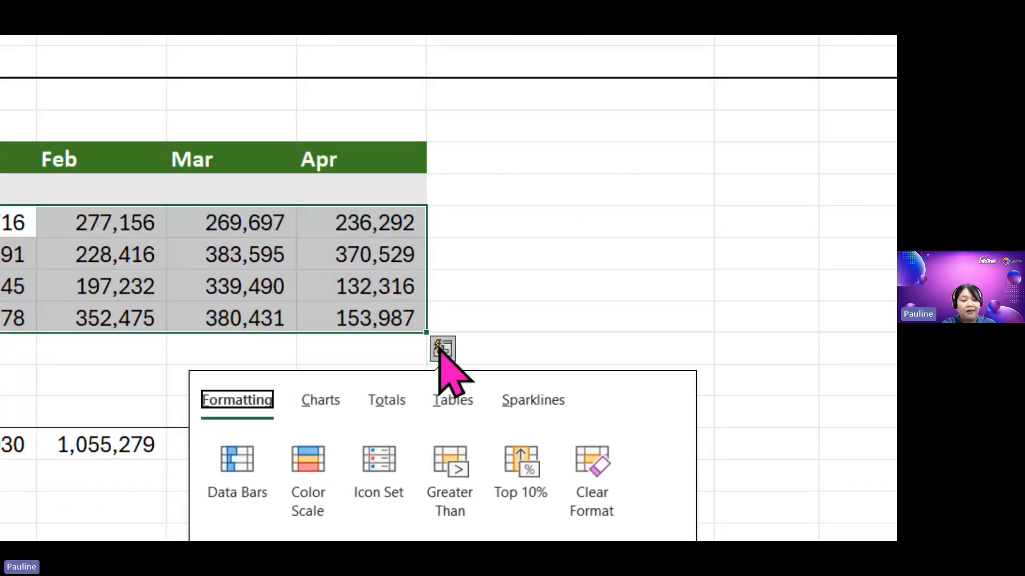
{"action": "key", "text": "ctrl+4"}
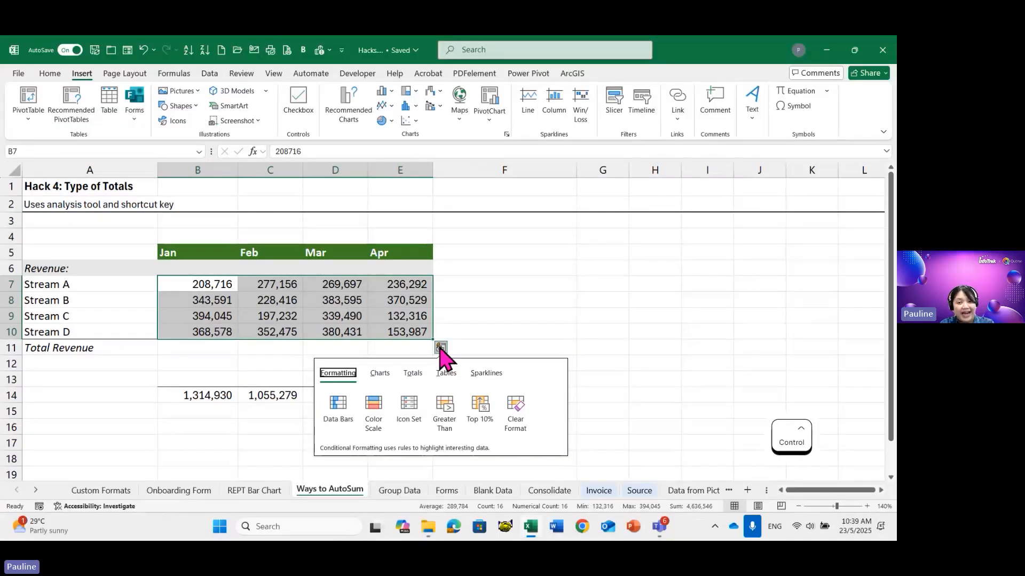
{"action": "left_click", "coordinate": [421, 374]}
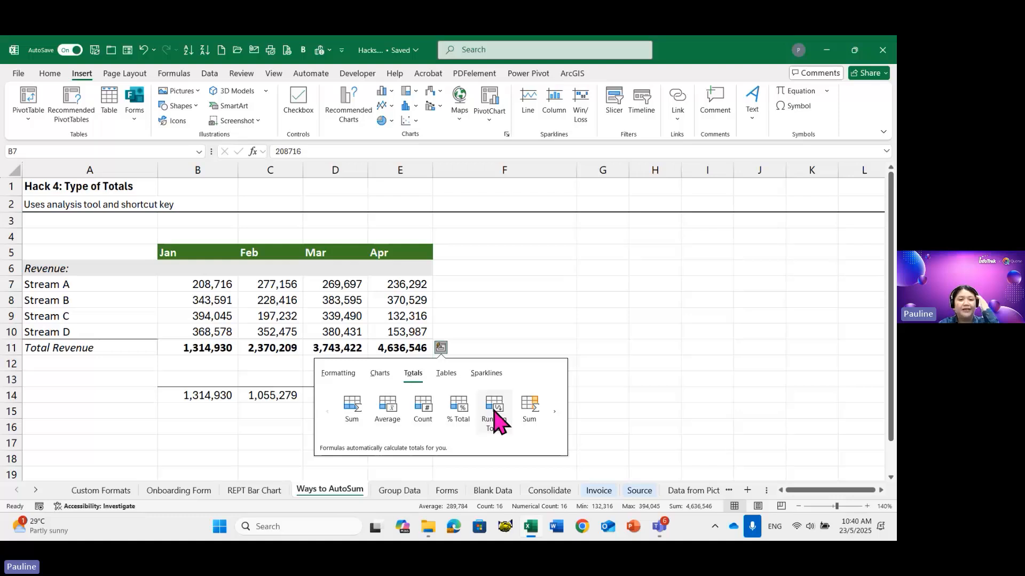
{"action": "left_click", "coordinate": [463, 411]}
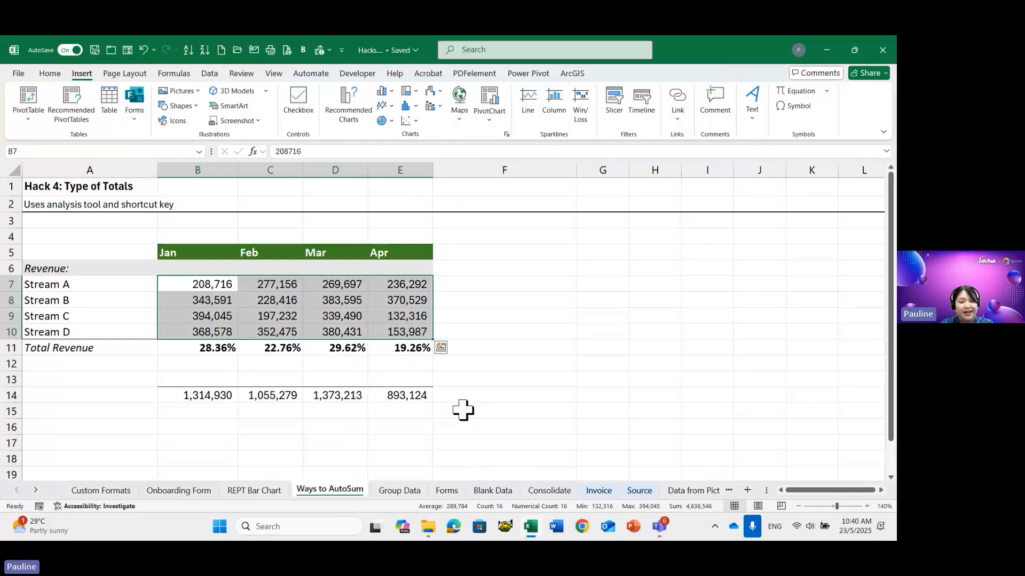
Step: Replace the percentages in the Total Revenue row with the Quick Analysis column Sum of B7:E10, accepting the overwrite
{"action": "left_click", "coordinate": [441, 347]}
{"action": "left_click", "coordinate": [413, 374]}
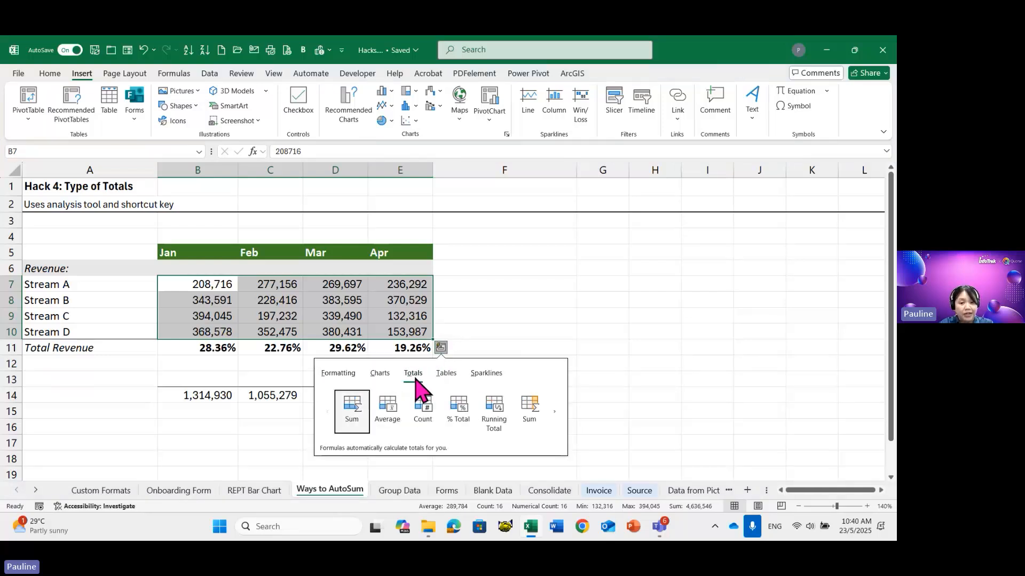
{"action": "left_click", "coordinate": [353, 411]}
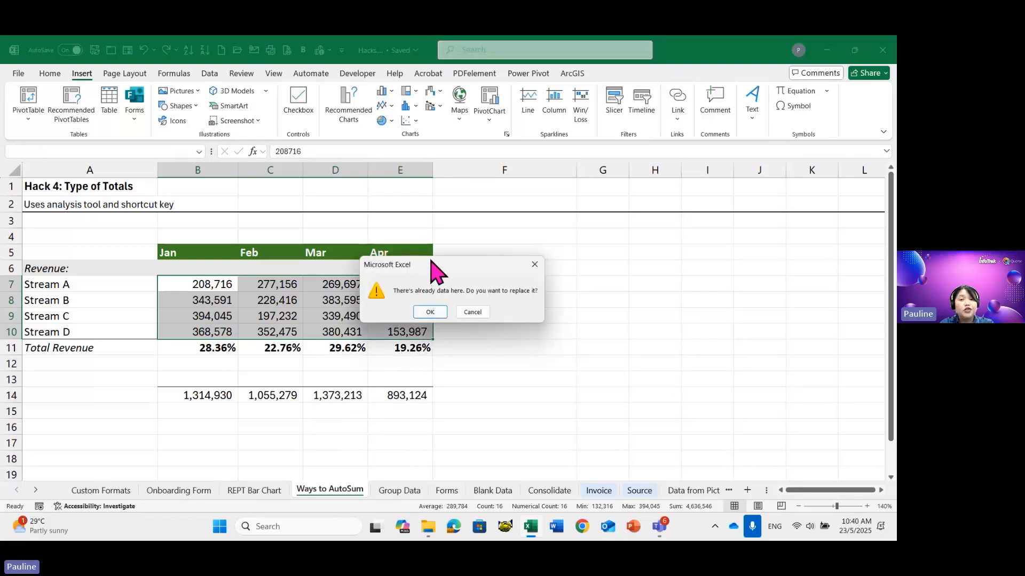
{"action": "left_click_drag", "start_coordinate": [427, 266], "coordinate": [372, 239]}
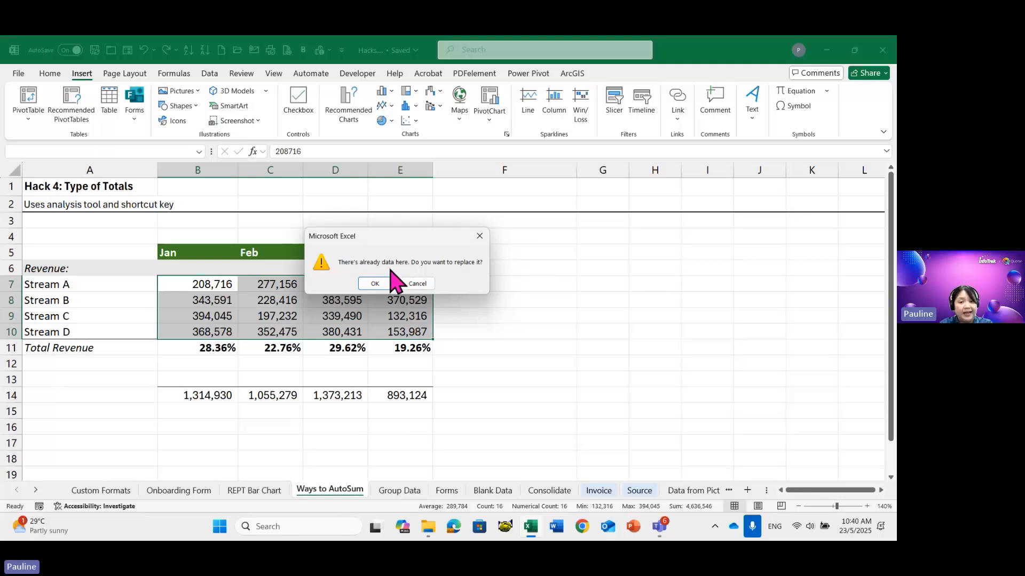
{"action": "left_click", "coordinate": [375, 284]}
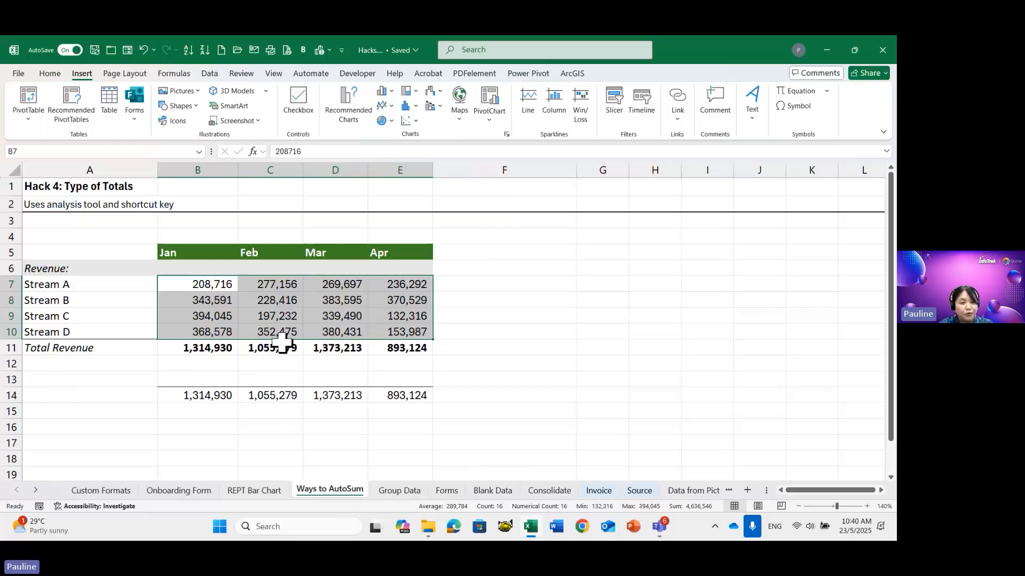
Step: Enter the label % in A12, below Total Revenue
{"action": "left_click", "coordinate": [111, 366]}
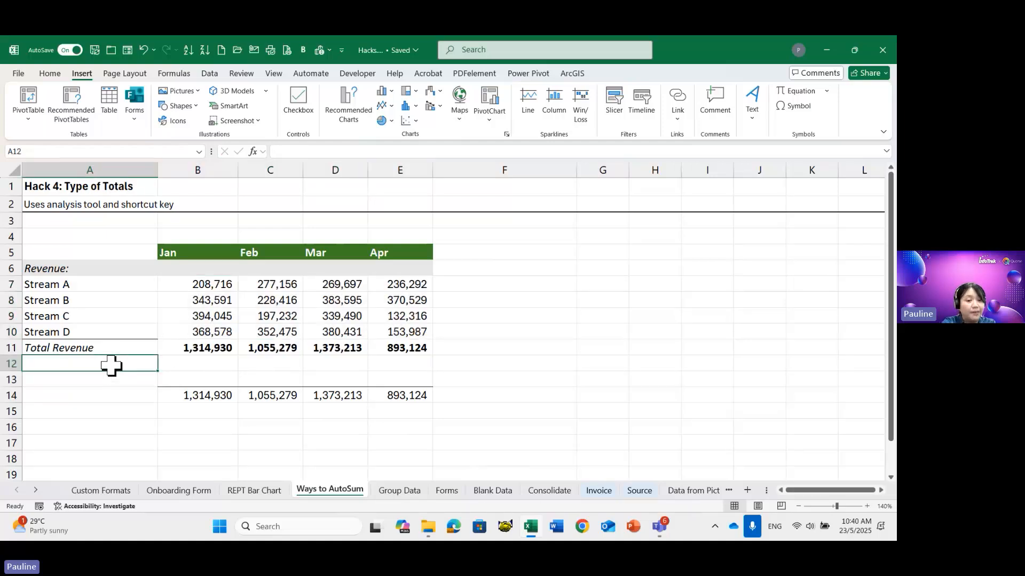
{"action": "type", "text": "%"}
{"action": "key", "text": "Return"}
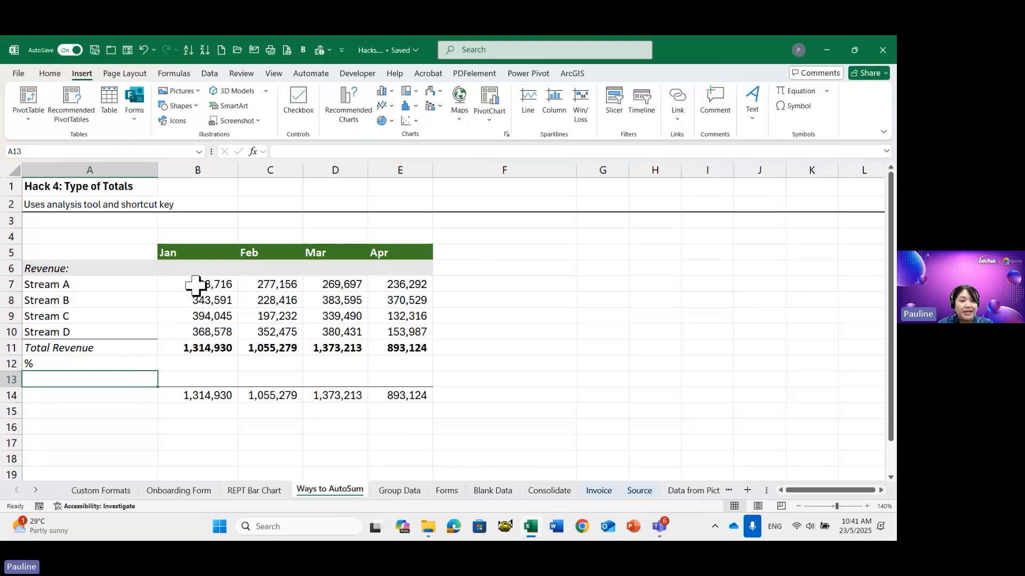
Step: Use Quick Analysis on B7:E10 to overwrite the Total Revenue row with each month's % Total, and move the percentages down to B12:E12
{"action": "left_click_drag", "start_coordinate": [195, 286], "coordinate": [403, 333]}
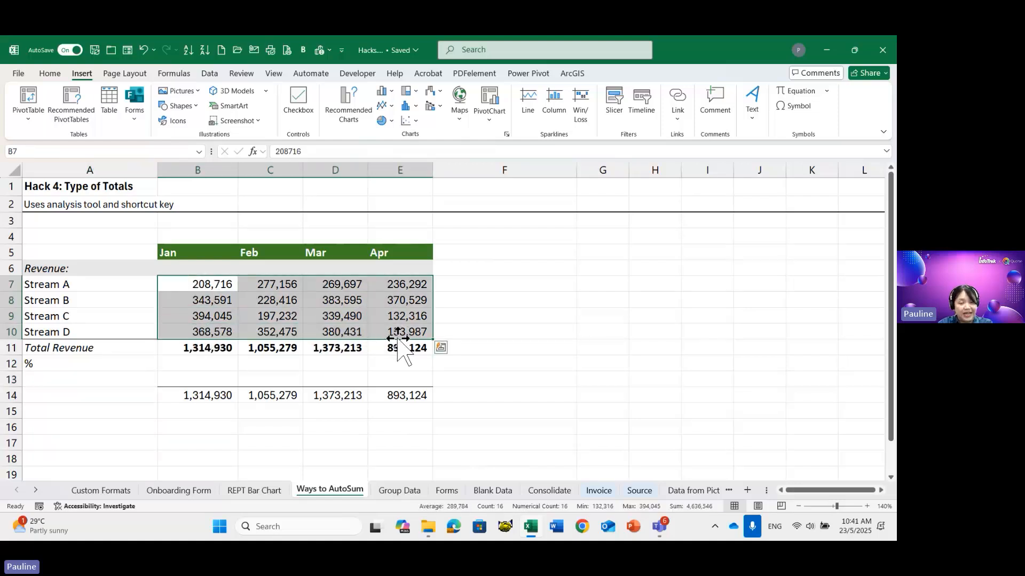
{"action": "left_click", "coordinate": [440, 347]}
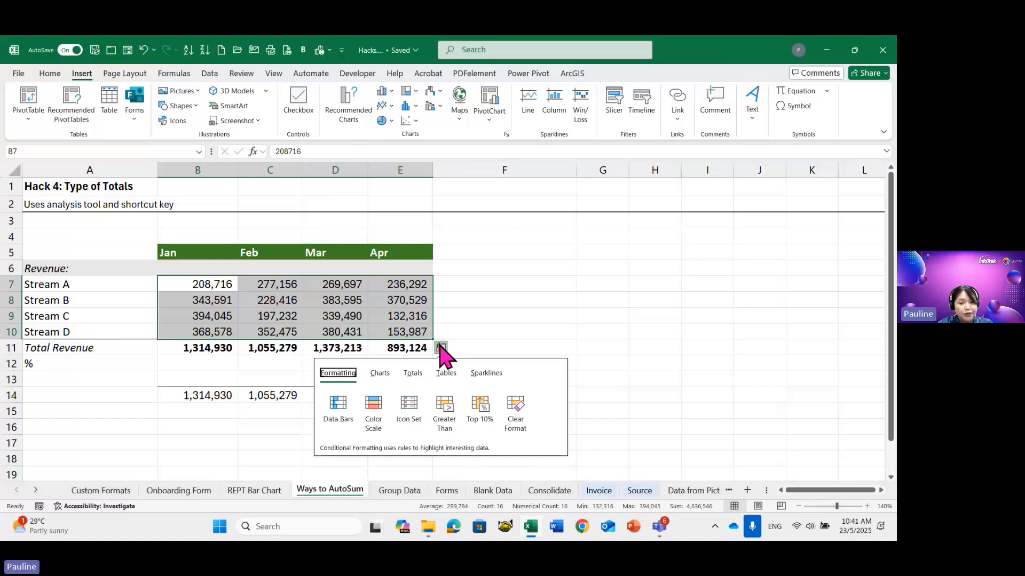
{"action": "left_click", "coordinate": [414, 378]}
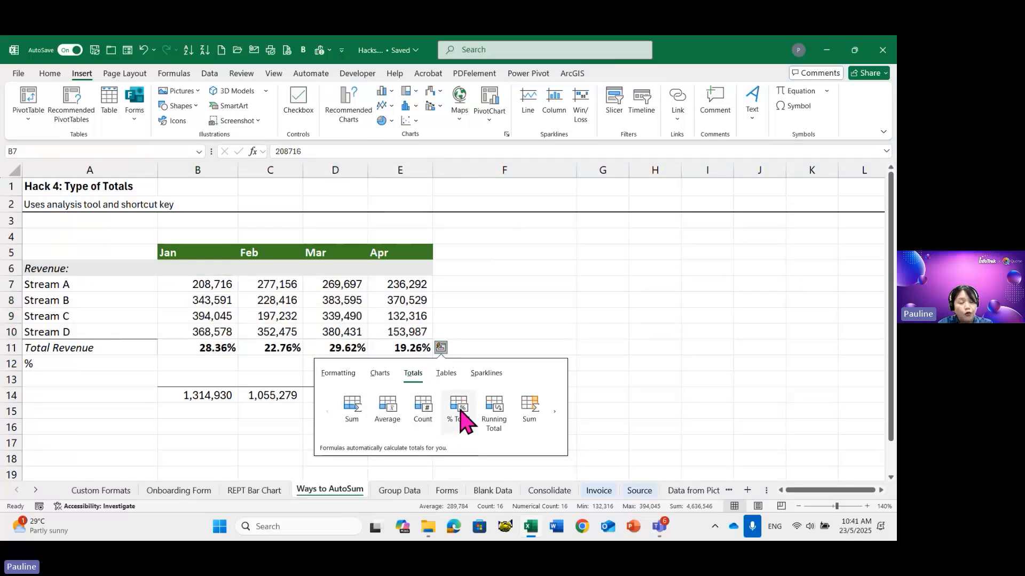
{"action": "left_click", "coordinate": [460, 414]}
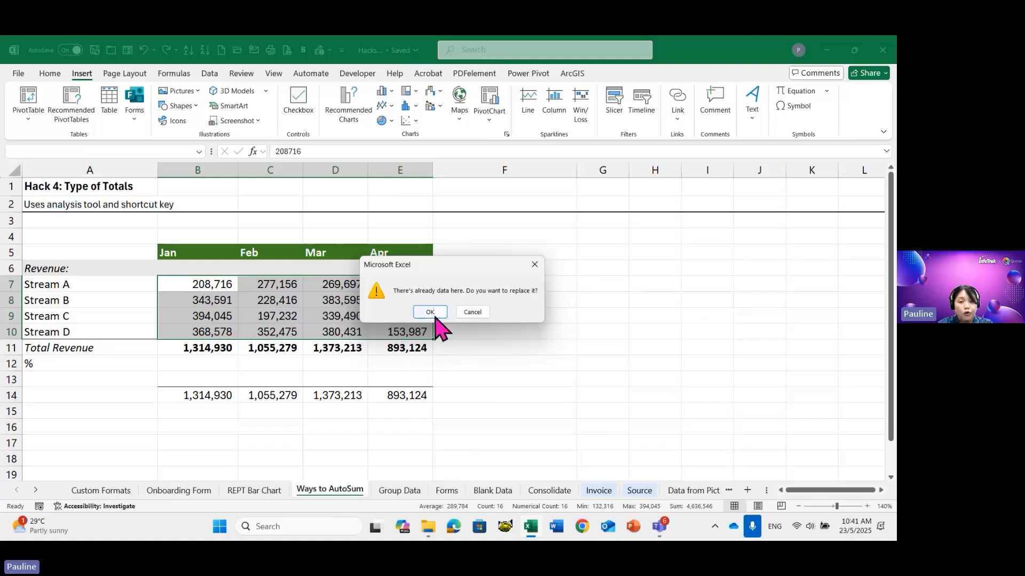
{"action": "left_click", "coordinate": [430, 312]}
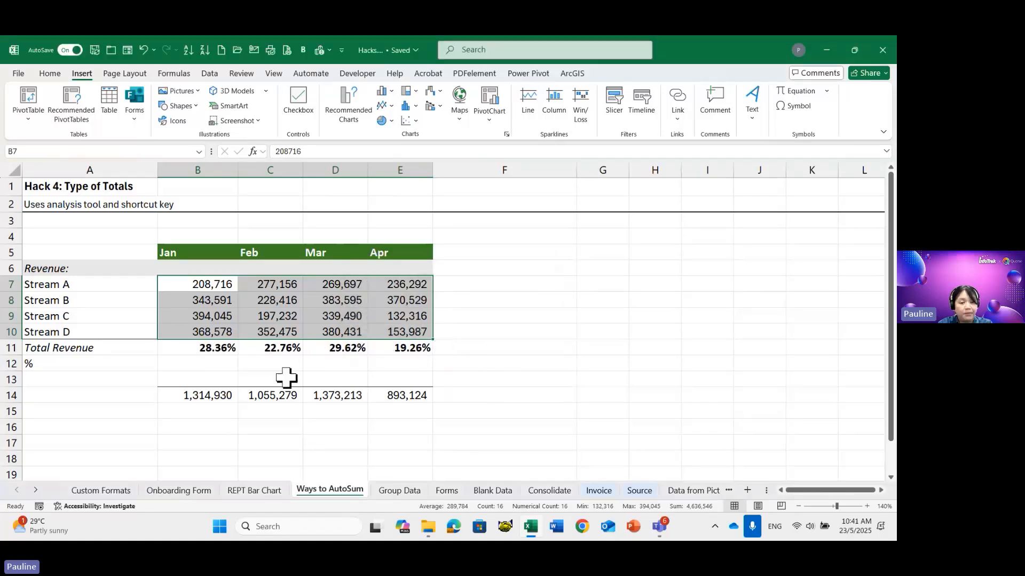
{"action": "left_click_drag", "start_coordinate": [203, 351], "coordinate": [414, 347]}
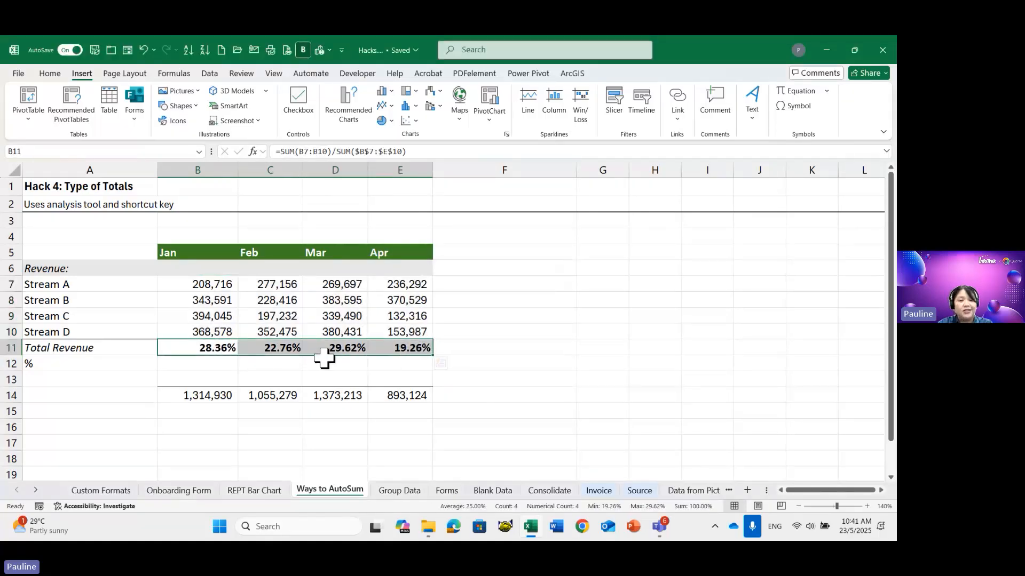
{"action": "left_click_drag", "start_coordinate": [324, 356], "coordinate": [321, 366]}
Step: Fill the Total Revenue row with the Quick Analysis column Sum of the revenue figures B7:E10
{"action": "left_click_drag", "start_coordinate": [203, 282], "coordinate": [270, 318]}
{"action": "left_click_drag", "start_coordinate": [361, 331], "coordinate": [395, 332]}
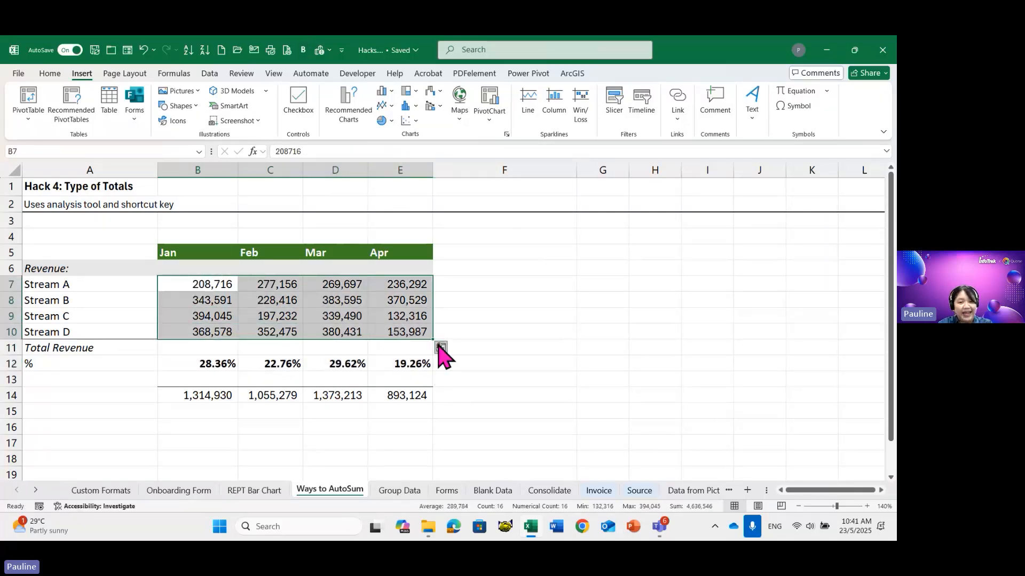
{"action": "left_click", "coordinate": [440, 348]}
{"action": "left_click", "coordinate": [412, 373]}
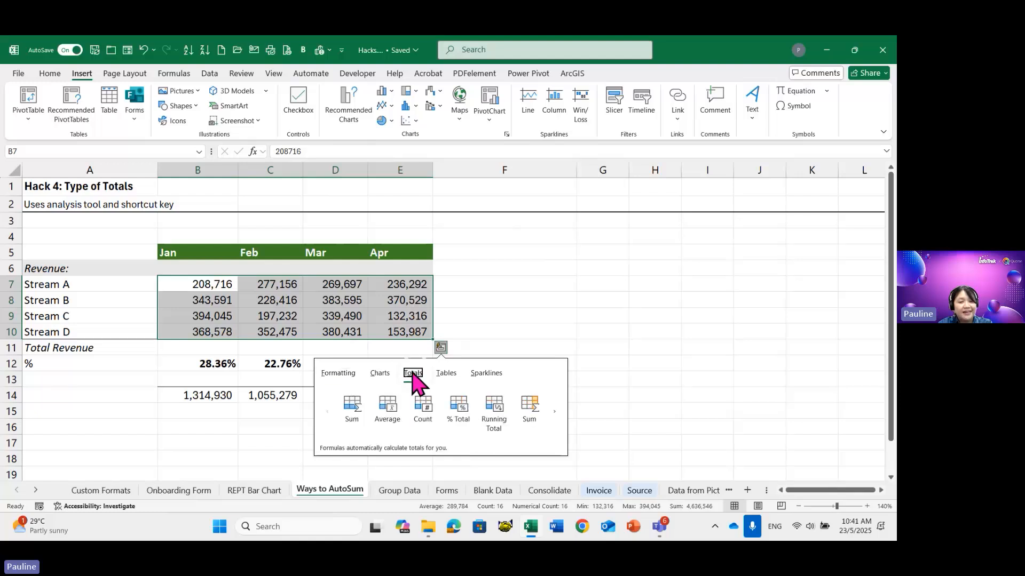
{"action": "left_click", "coordinate": [352, 416]}
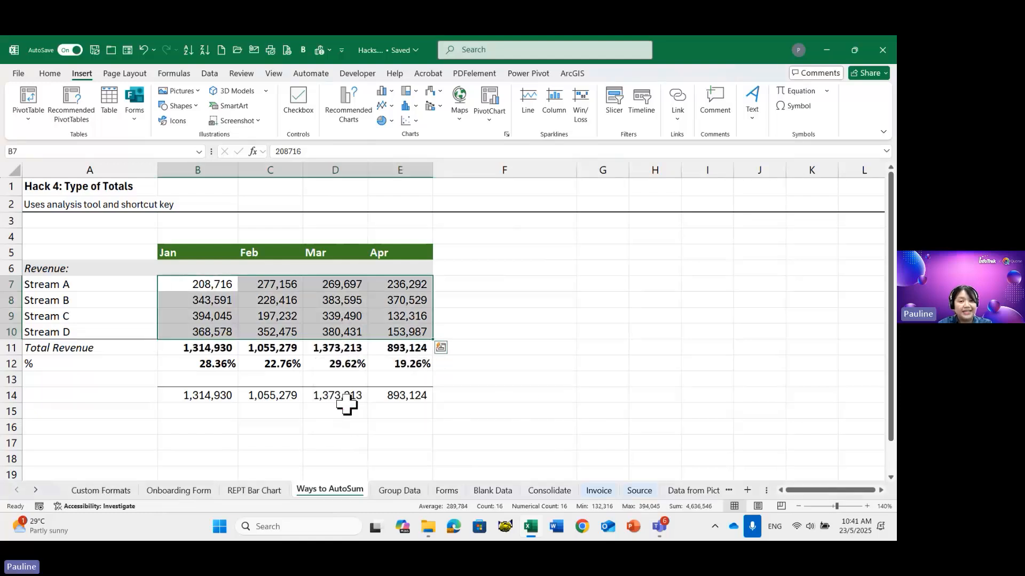
Step: Preview the Quick Analysis totals for B7:E10 and add the row-wise Running Total for Stream A to Stream D in column F
{"action": "left_click", "coordinate": [440, 349]}
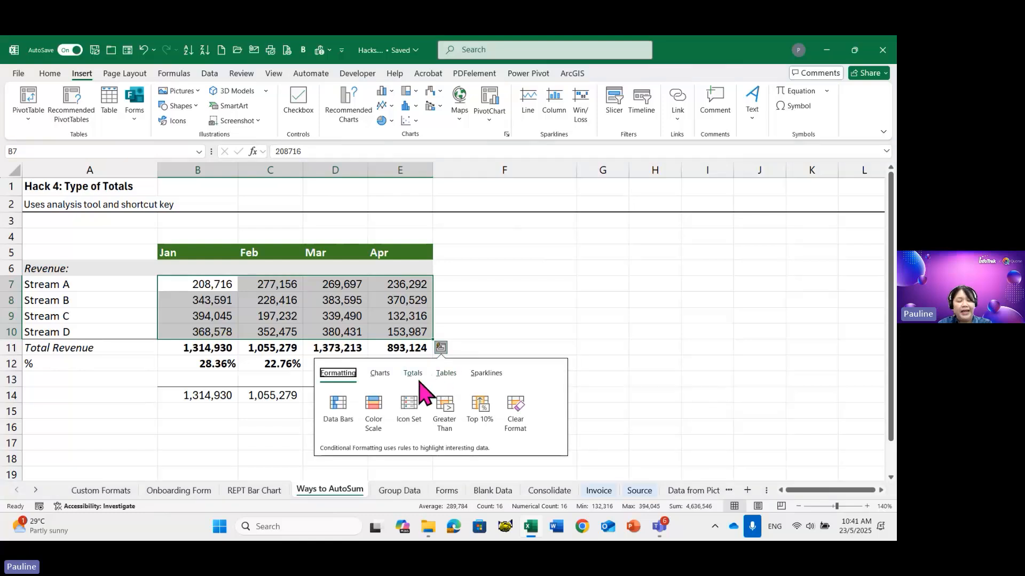
{"action": "left_click", "coordinate": [415, 374]}
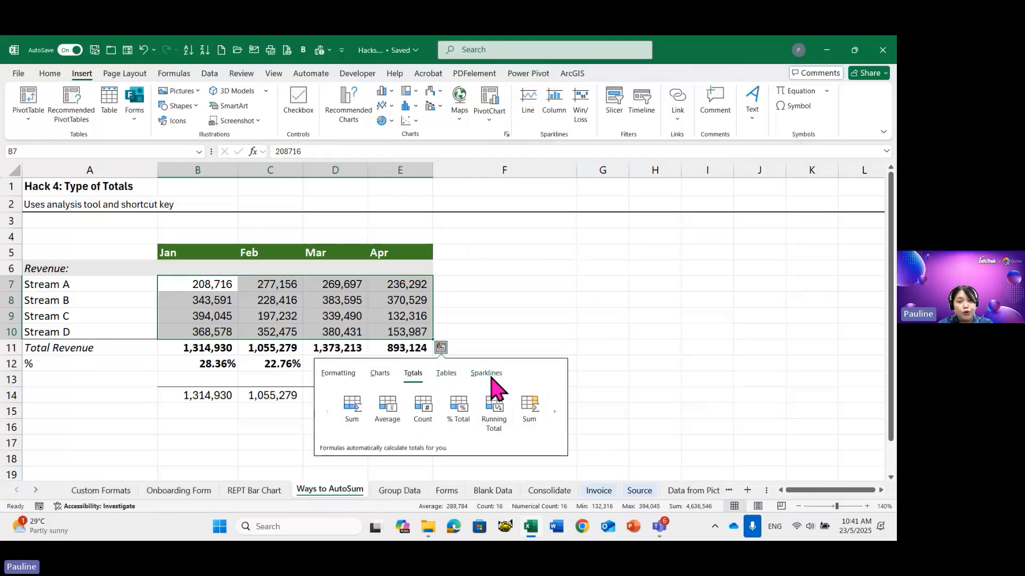
{"action": "left_click", "coordinate": [554, 411]}
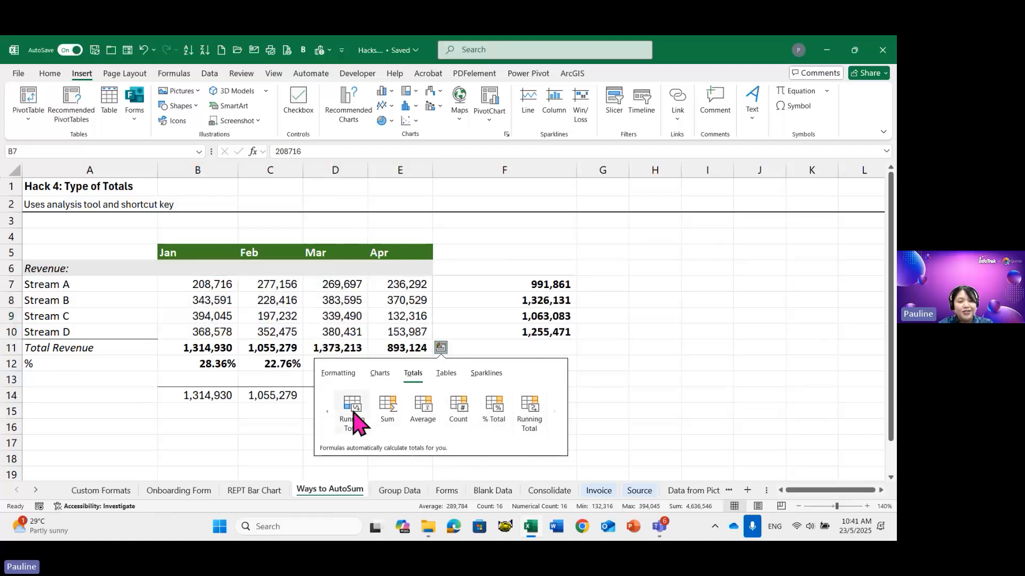
{"action": "left_click", "coordinate": [328, 416]}
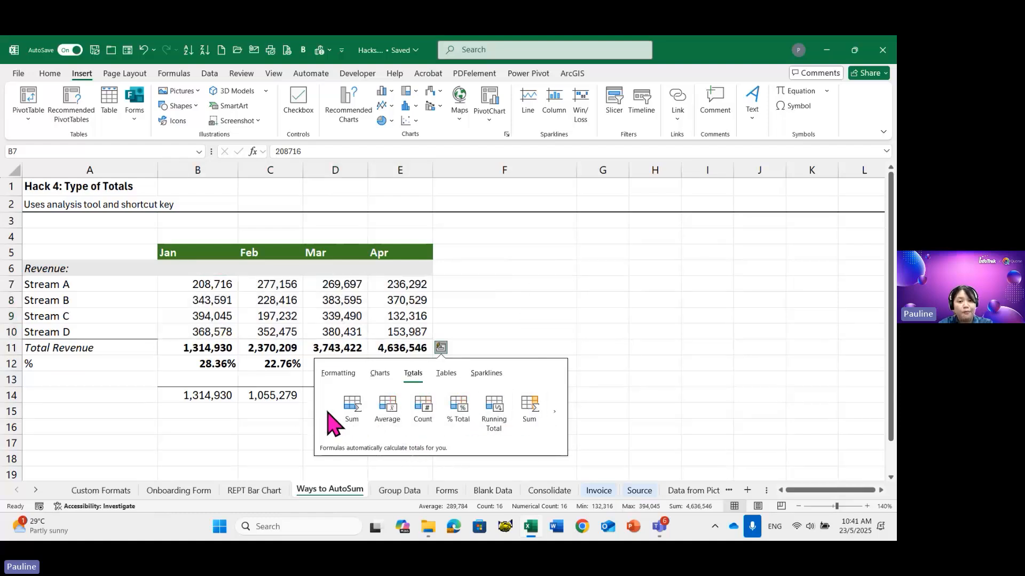
{"action": "left_click", "coordinate": [554, 412]}
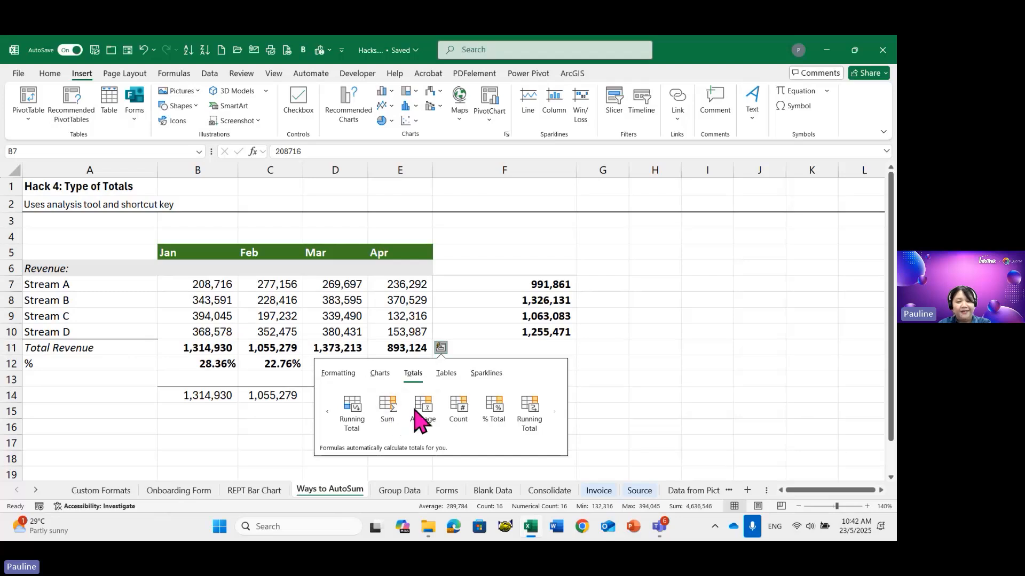
{"action": "left_click", "coordinate": [530, 418]}
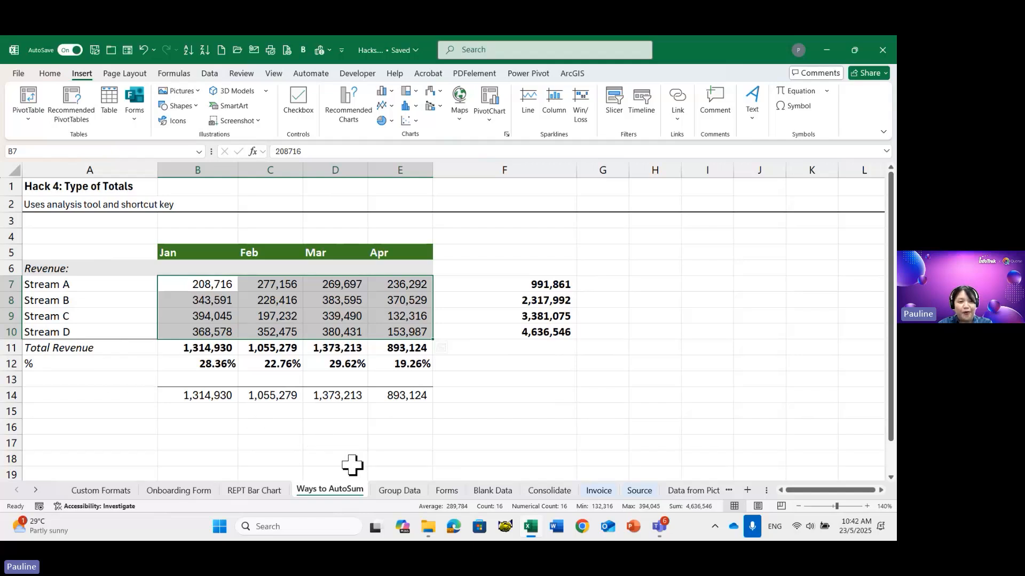
Step: Open the Group Data sheet and look over its revenue, COGS and expense sections
{"action": "left_click", "coordinate": [399, 490]}
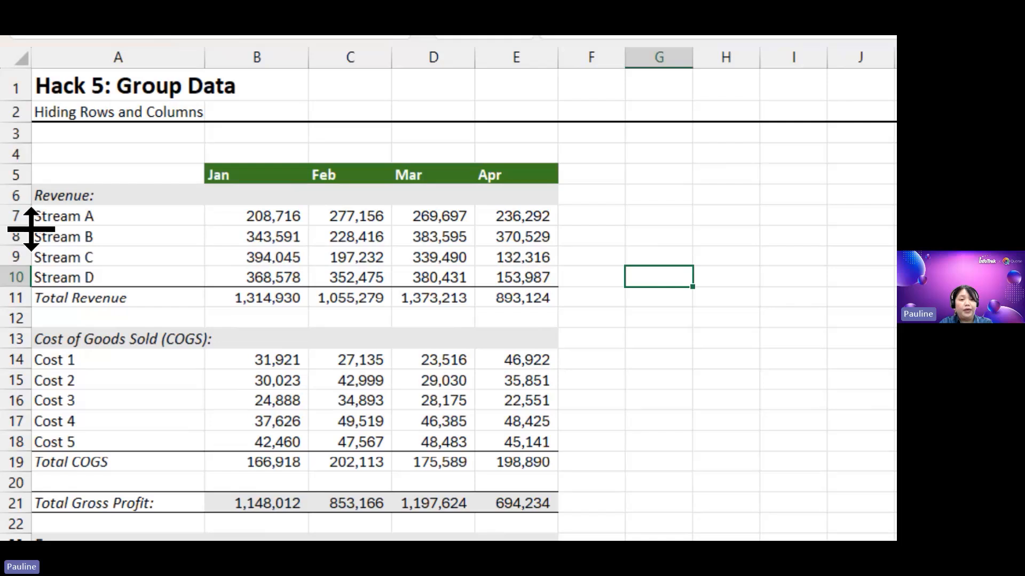
{"action": "left_click_drag", "start_coordinate": [48, 174], "coordinate": [510, 395]}
{"action": "left_click_drag", "start_coordinate": [493, 477], "coordinate": [492, 42]}
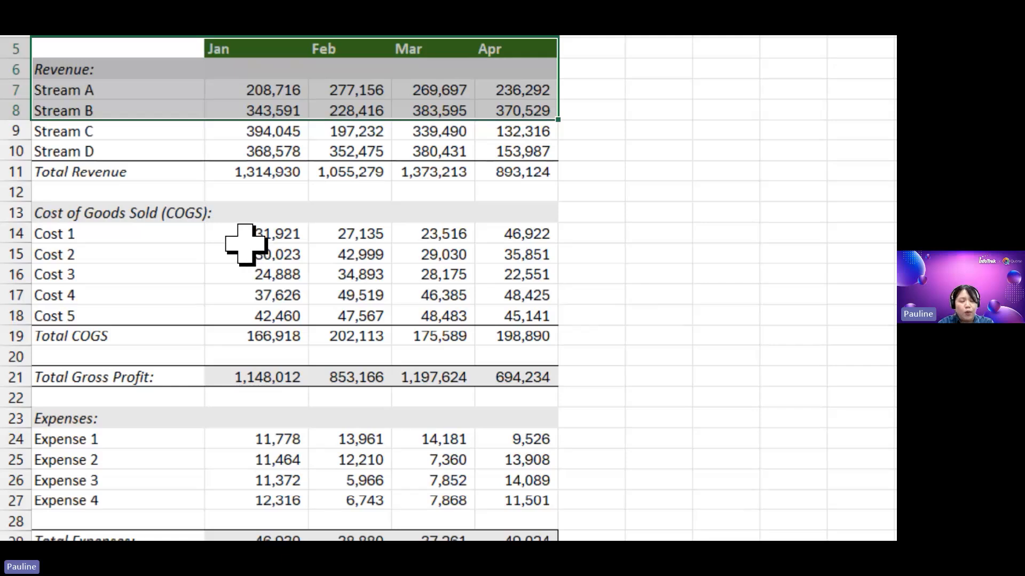
{"action": "left_click", "coordinate": [9, 172]}
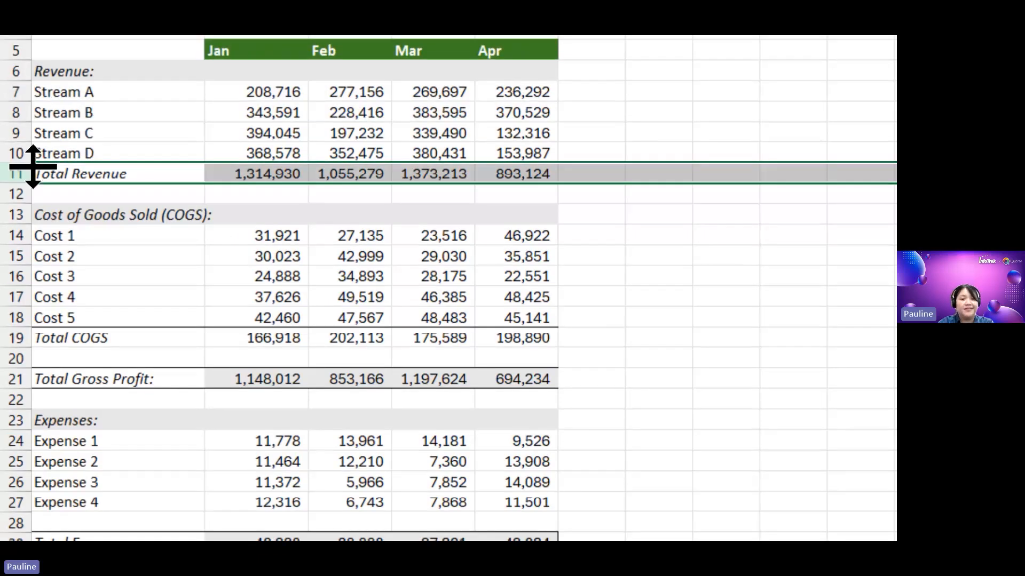
{"action": "left_click", "coordinate": [256, 107]}
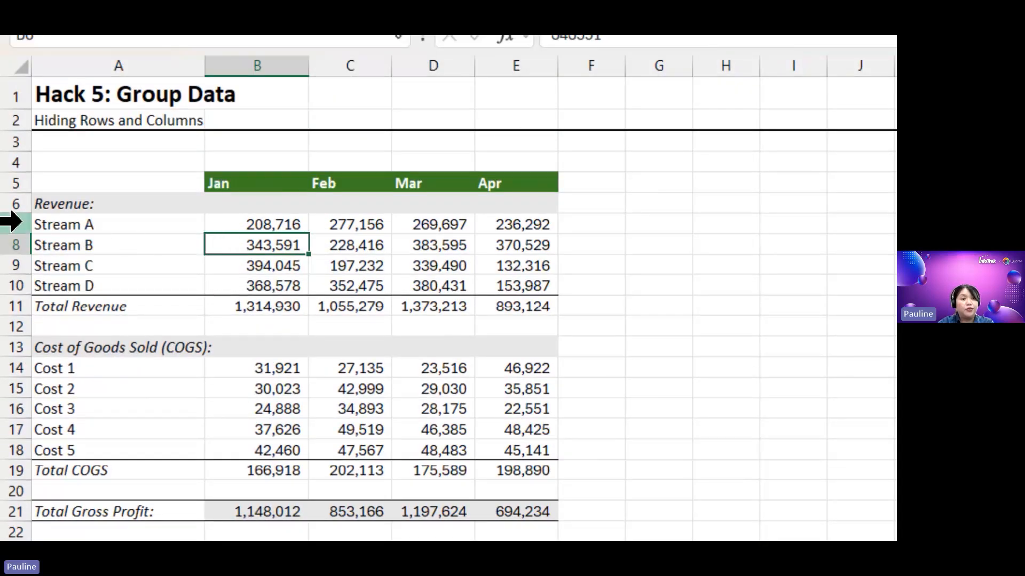
Step: Highlight the Stream A to Stream D rows and inspect the Jan Total Revenue formula in B11
{"action": "left_click_drag", "start_coordinate": [13, 223], "coordinate": [15, 282]}
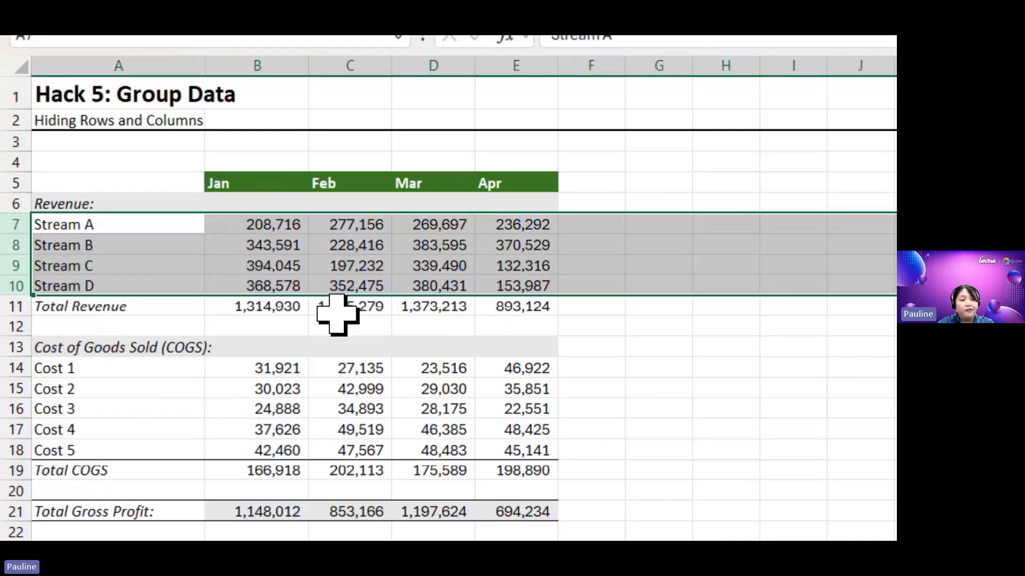
{"action": "left_click", "coordinate": [271, 308]}
{"action": "double_click", "coordinate": [271, 308]}
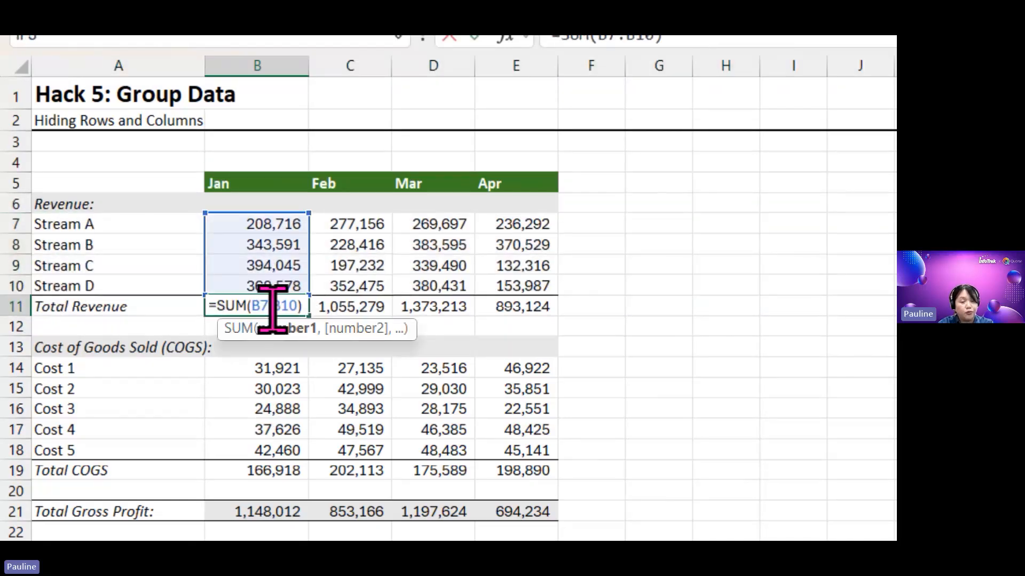
{"action": "key", "text": "Escape"}
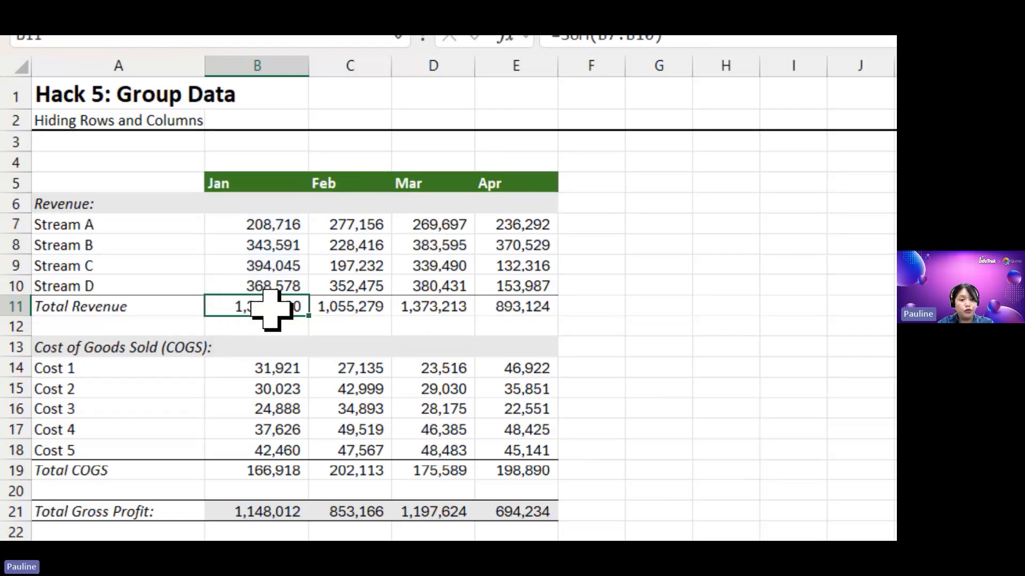
Step: Select rows 7 to 10 together with rows 14 to 18 and examine the Hide and Unhide row commands without applying them
{"action": "left_click", "coordinate": [10, 224]}
{"action": "left_click_drag", "start_coordinate": [13, 224], "coordinate": [11, 286]}
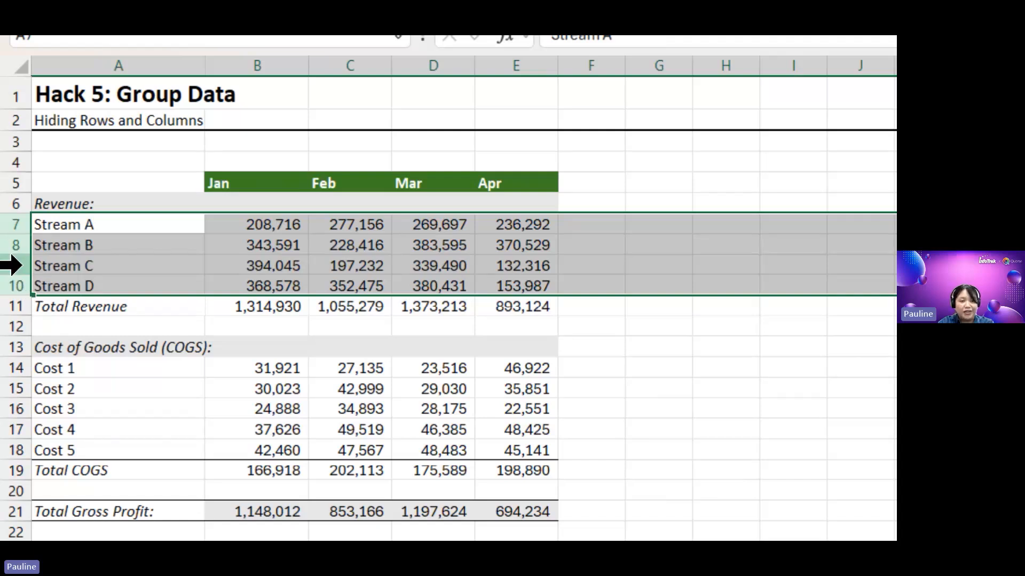
{"action": "right_click", "coordinate": [12, 263]}
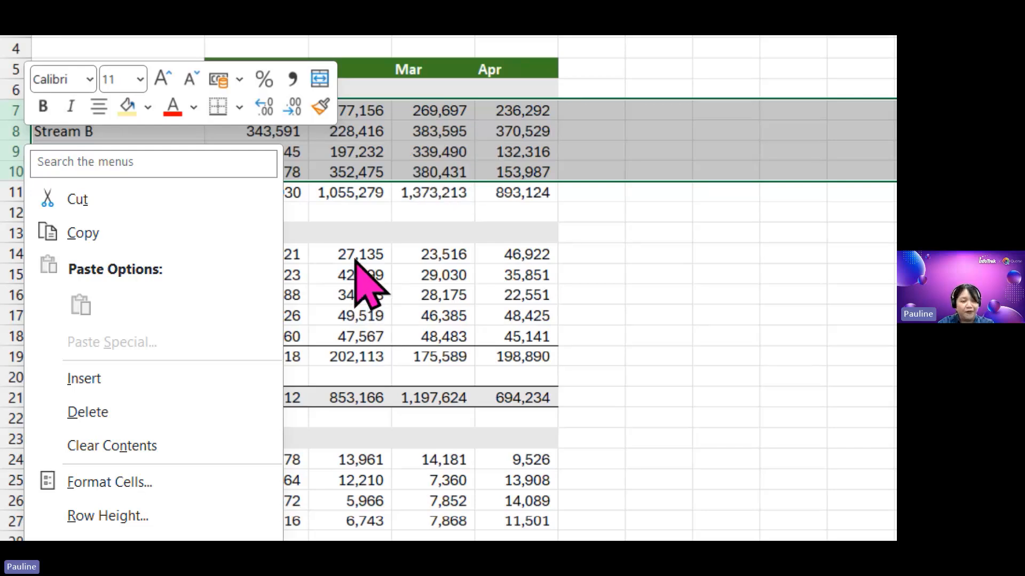
{"action": "key", "text": "Escape"}
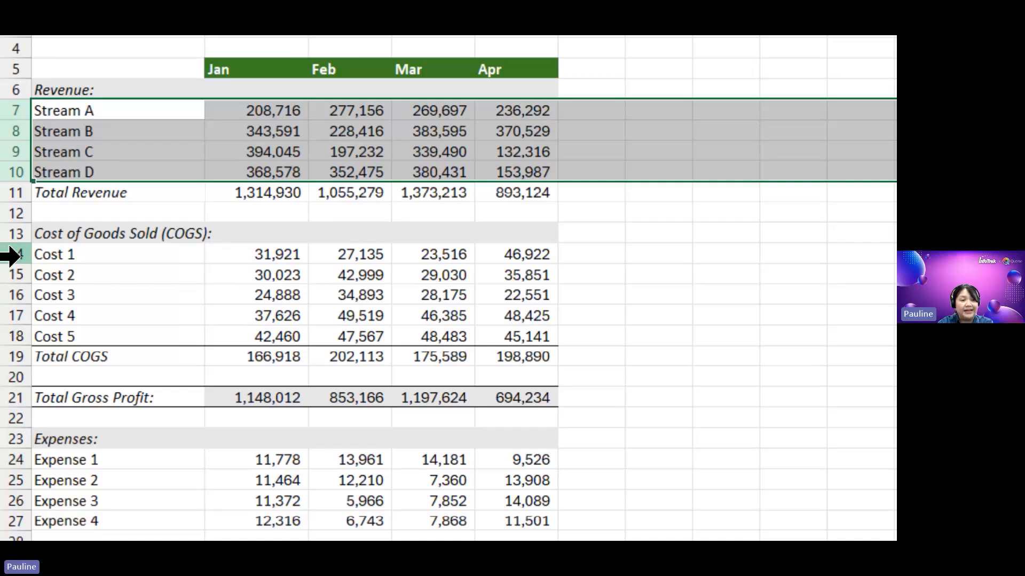
{"action": "left_click_drag", "start_coordinate": [11, 256], "coordinate": [10, 335]}
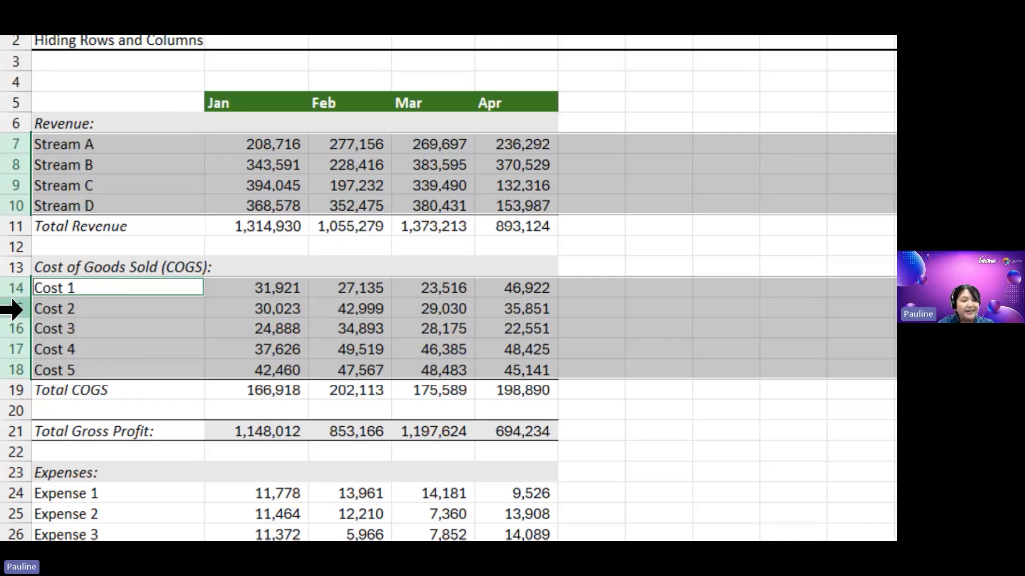
{"action": "right_click", "coordinate": [13, 309]}
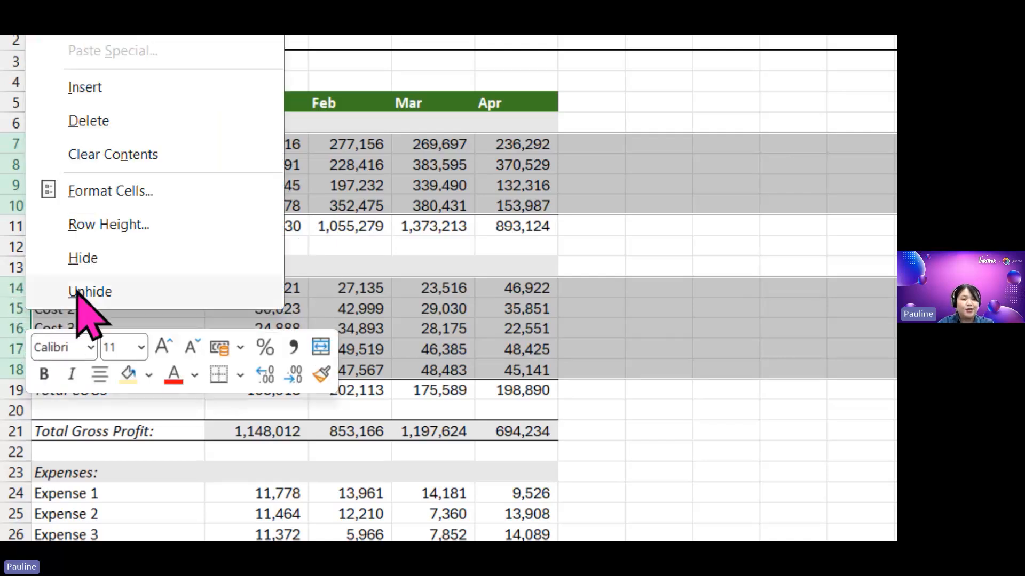
{"action": "left_click", "coordinate": [114, 269]}
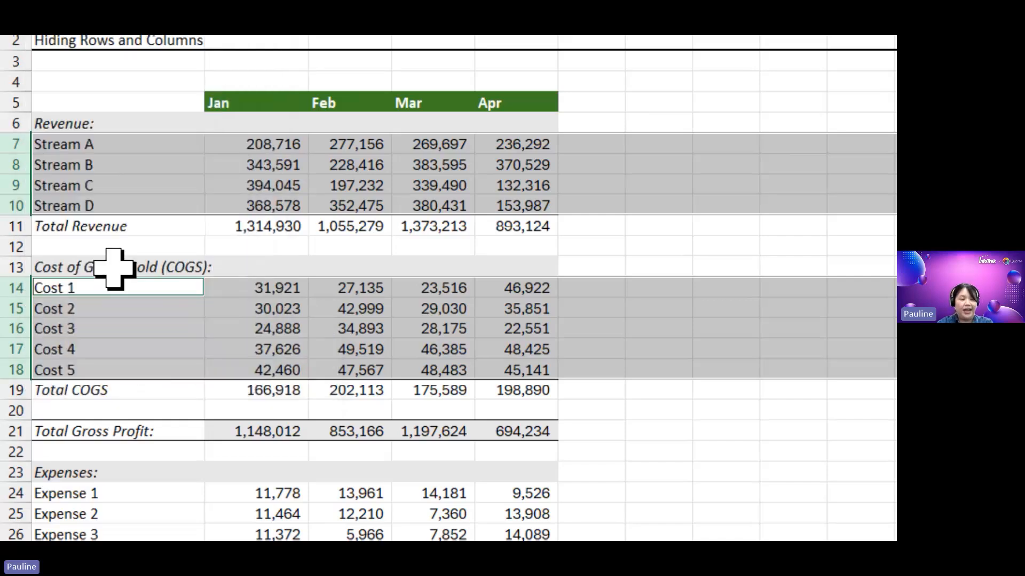
{"action": "left_click", "coordinate": [200, 187]}
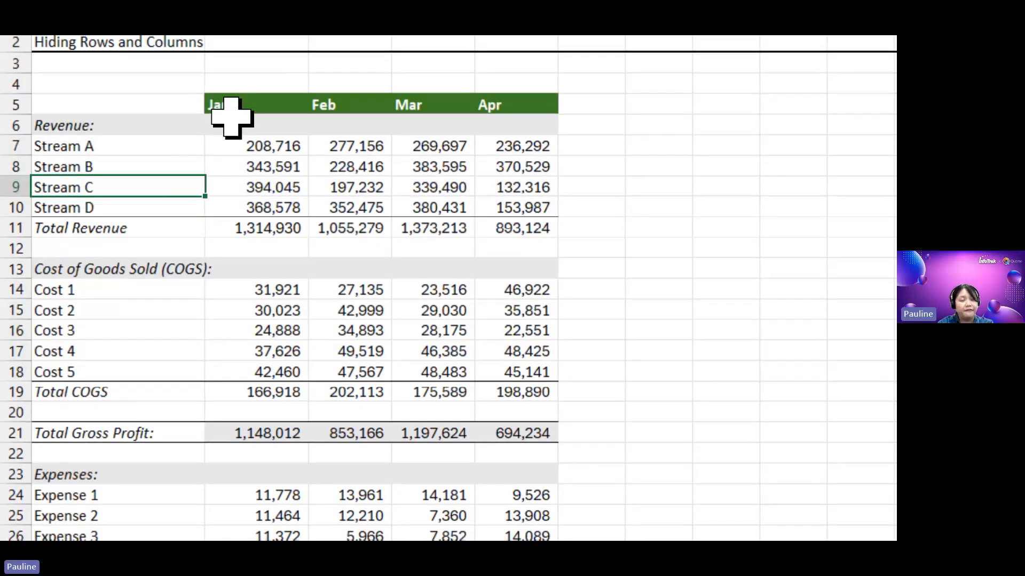
{"action": "key", "text": "ctrl+4"}
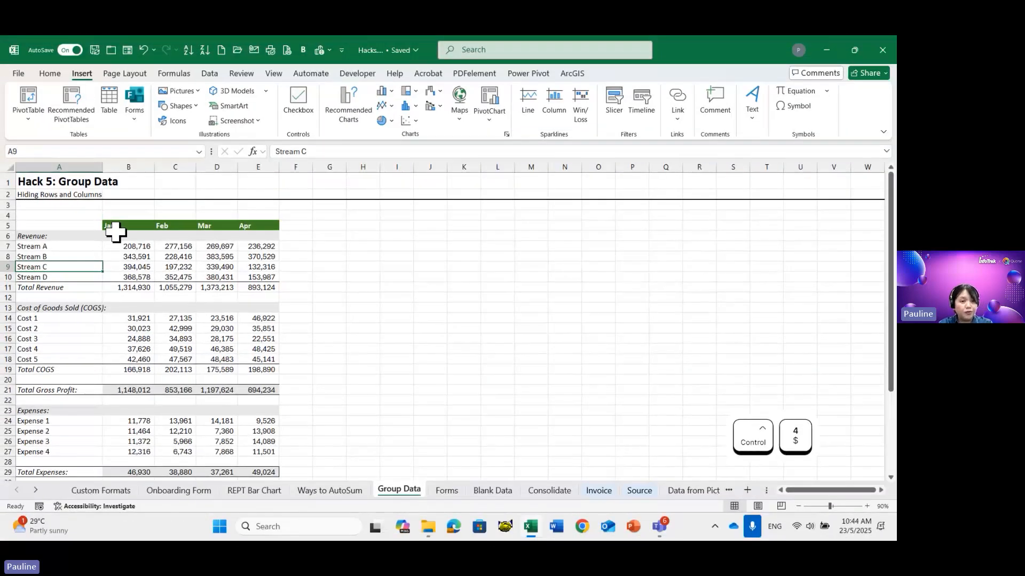
Step: Group the four revenue stream rows, 7 to 10, into a collapsible outline group
{"action": "left_click", "coordinate": [209, 73]}
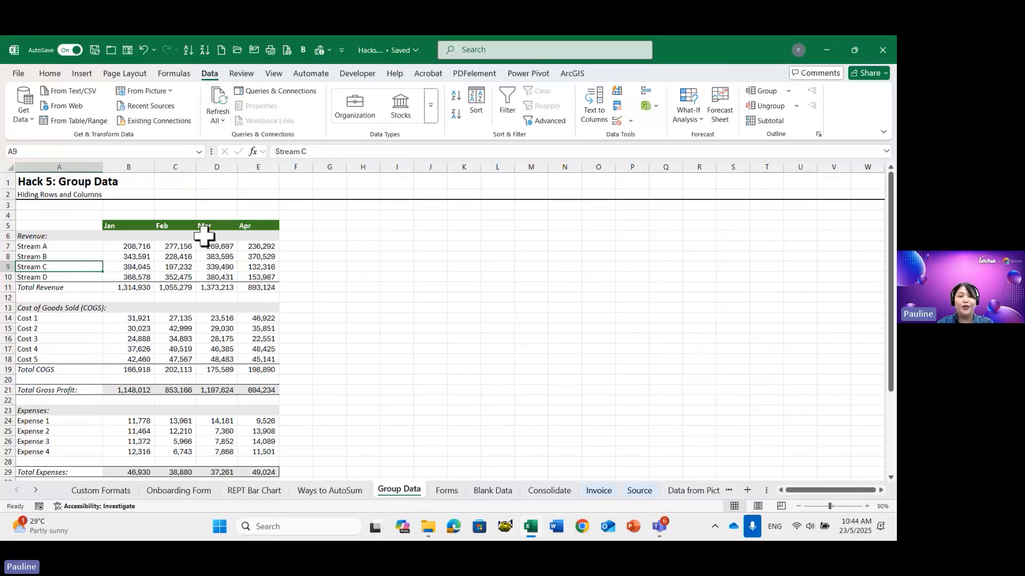
{"action": "key", "text": "ctrl+2"}
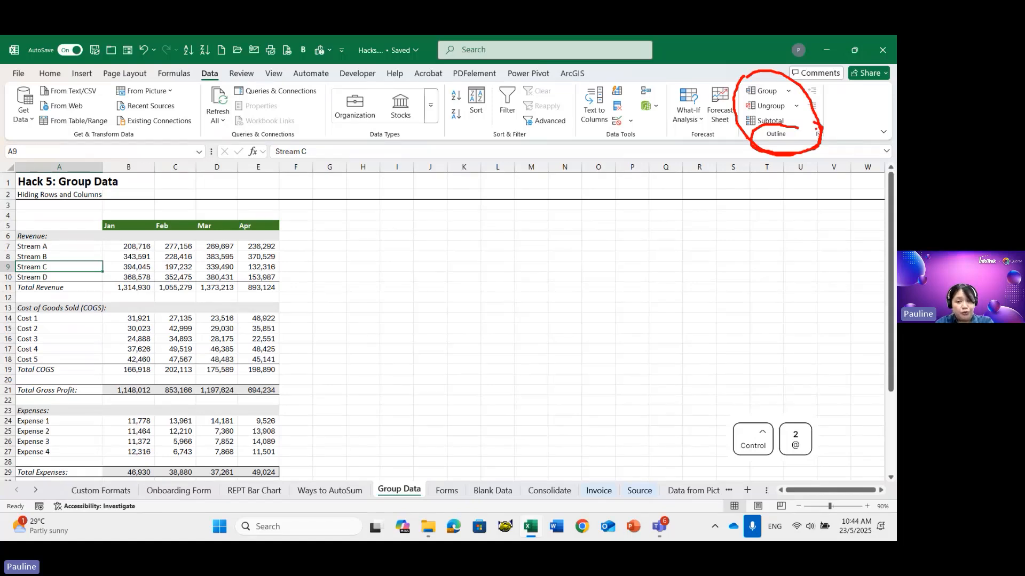
{"action": "key", "text": "Escape"}
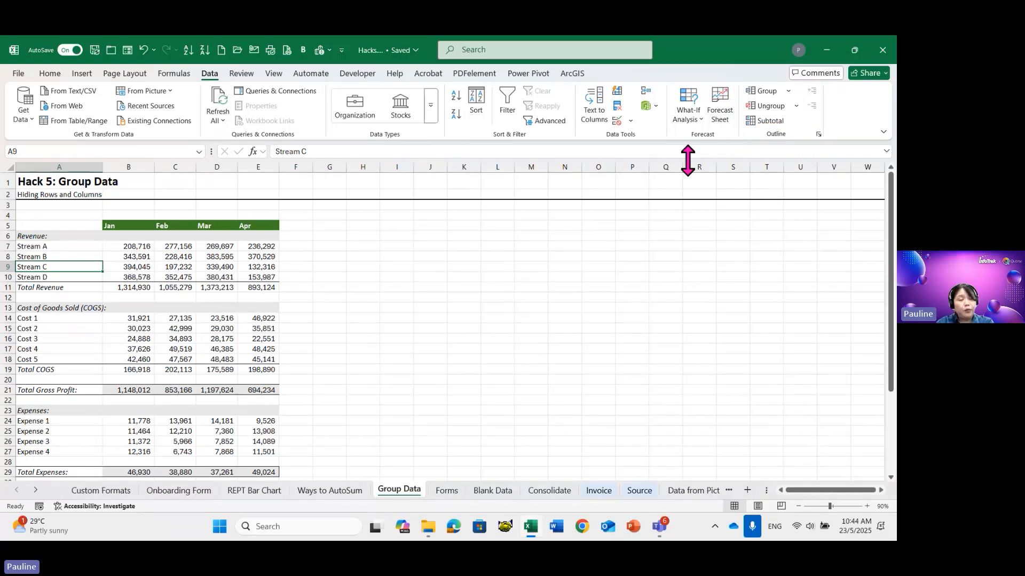
{"action": "left_click_drag", "start_coordinate": [6, 246], "coordinate": [7, 277]}
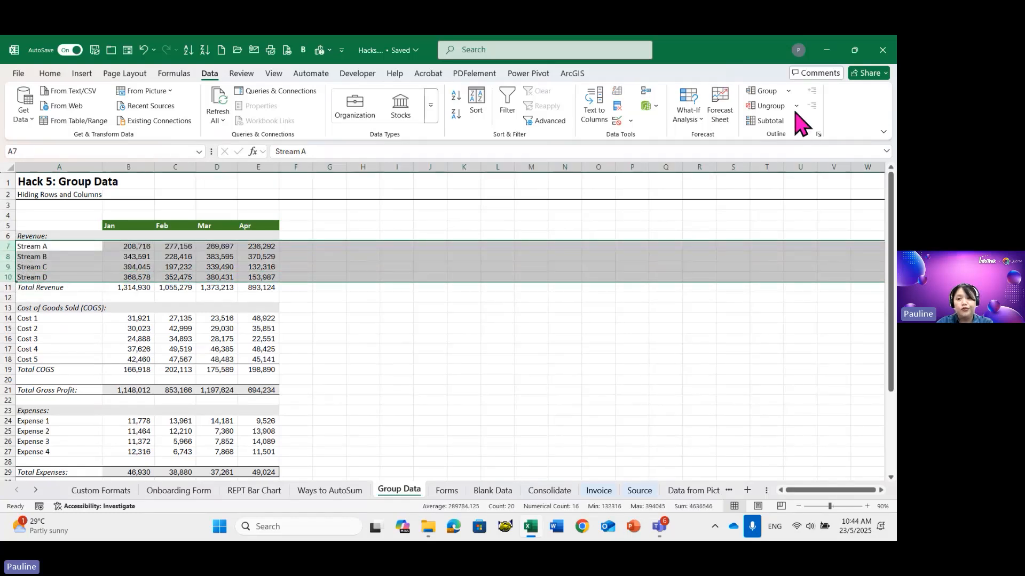
{"action": "left_click", "coordinate": [788, 91]}
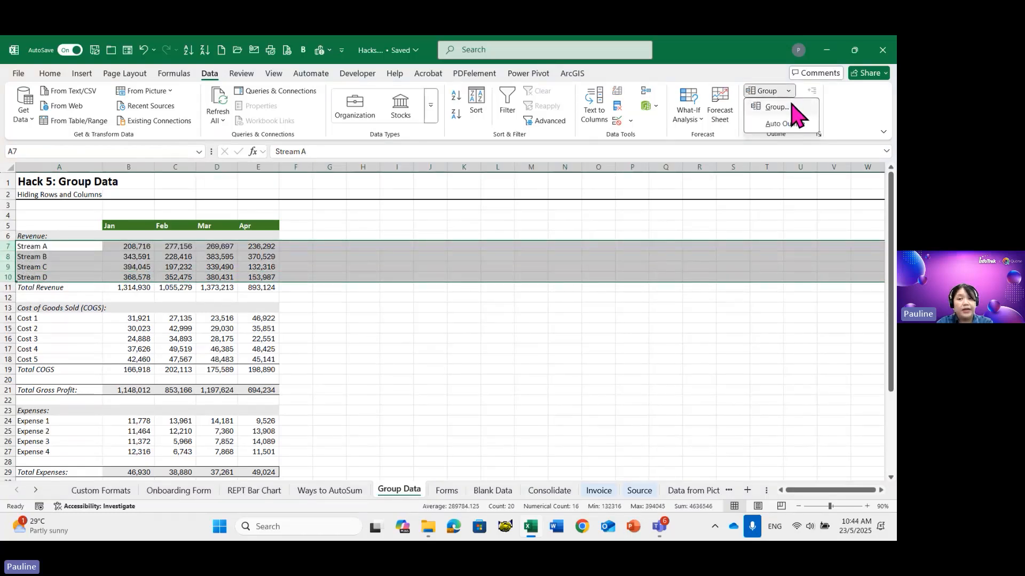
{"action": "left_click", "coordinate": [790, 108]}
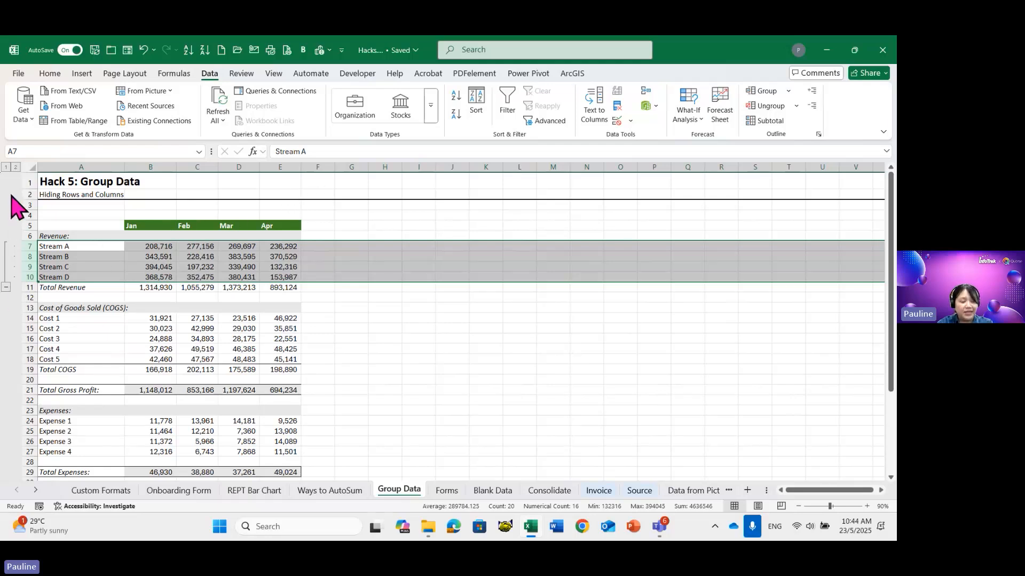
Step: Collapse and expand the revenue stream group repeatedly, ending with all its detail rows expanded
{"action": "key", "text": "ctrl"}
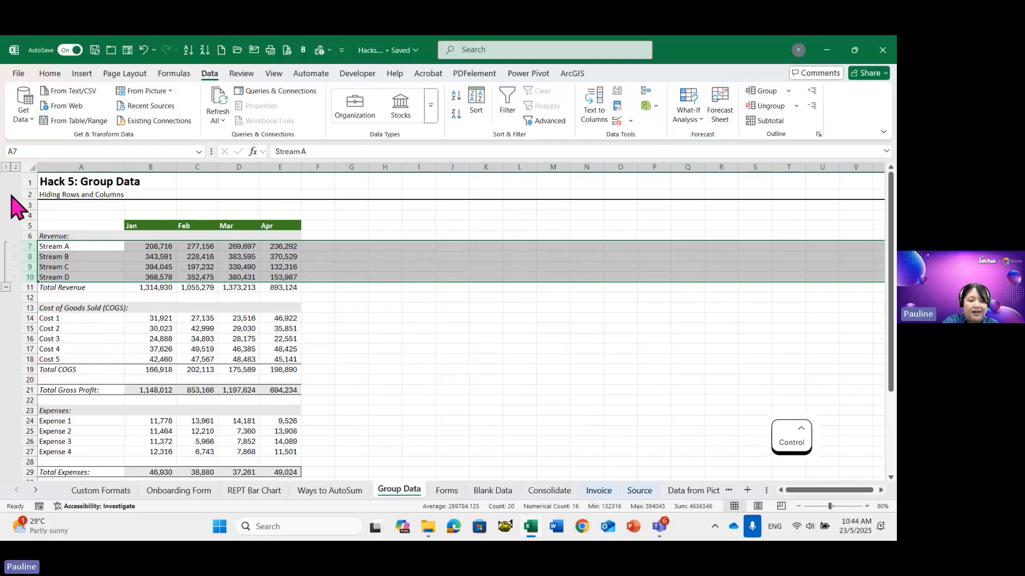
{"action": "key", "text": "ctrl+4"}
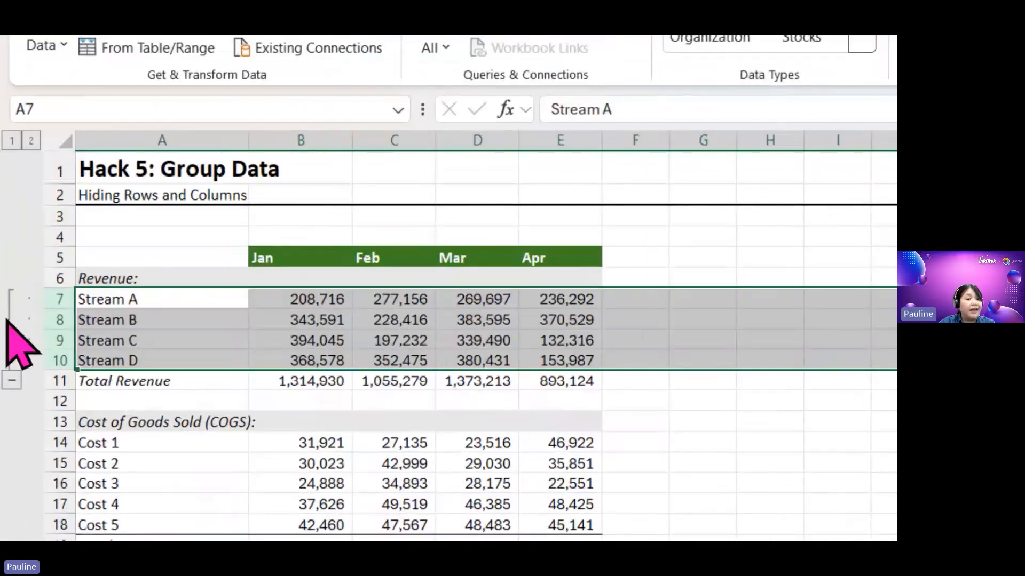
{"action": "left_click", "coordinate": [12, 380]}
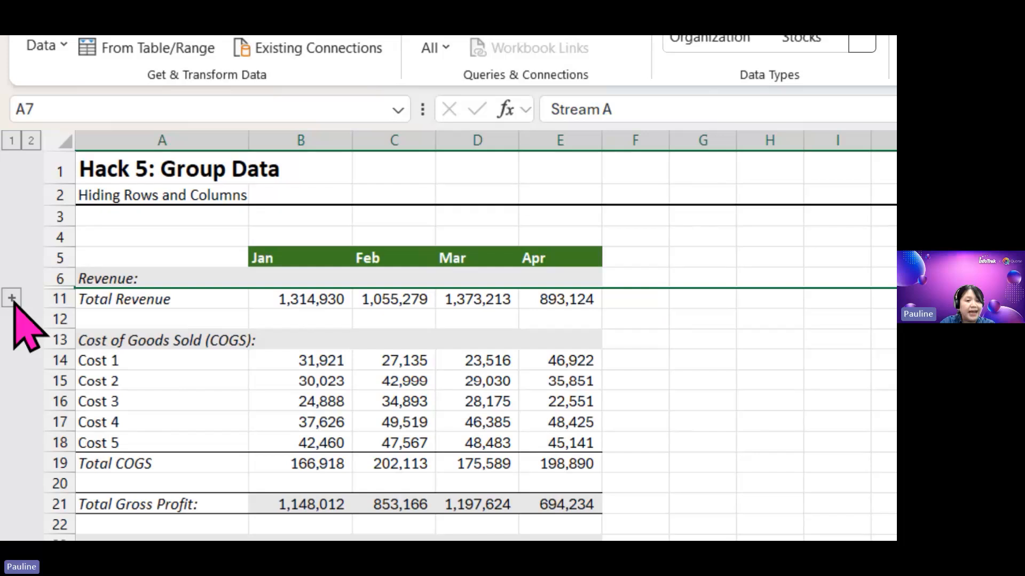
{"action": "left_click", "coordinate": [12, 299]}
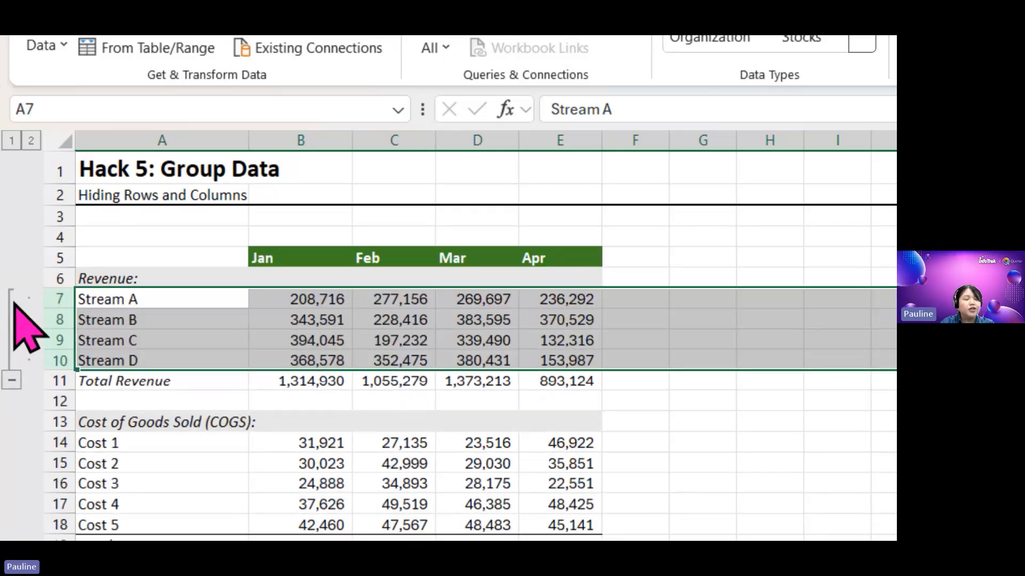
{"action": "left_click", "coordinate": [12, 381]}
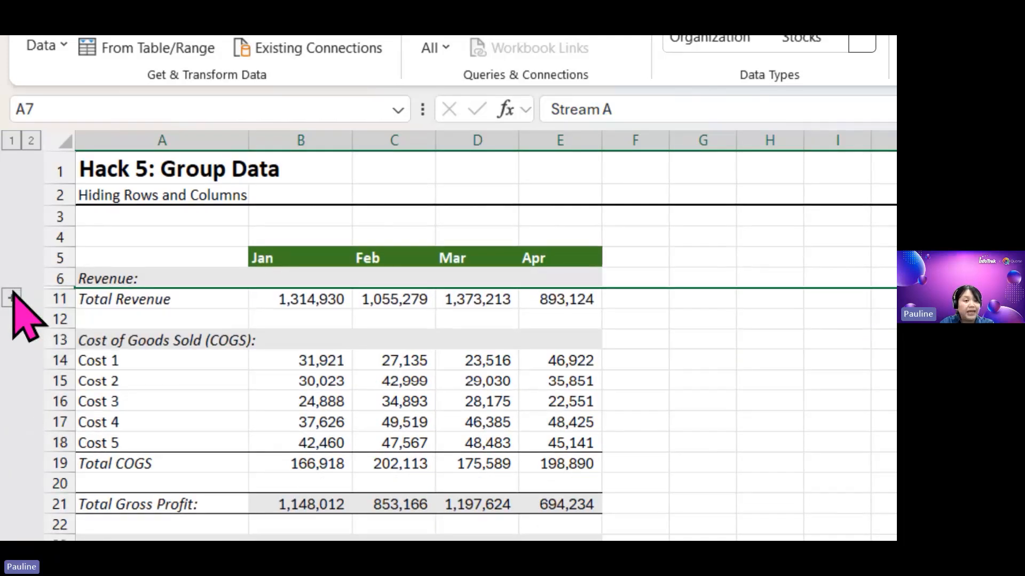
{"action": "left_click", "coordinate": [12, 299]}
{"action": "left_click", "coordinate": [12, 380]}
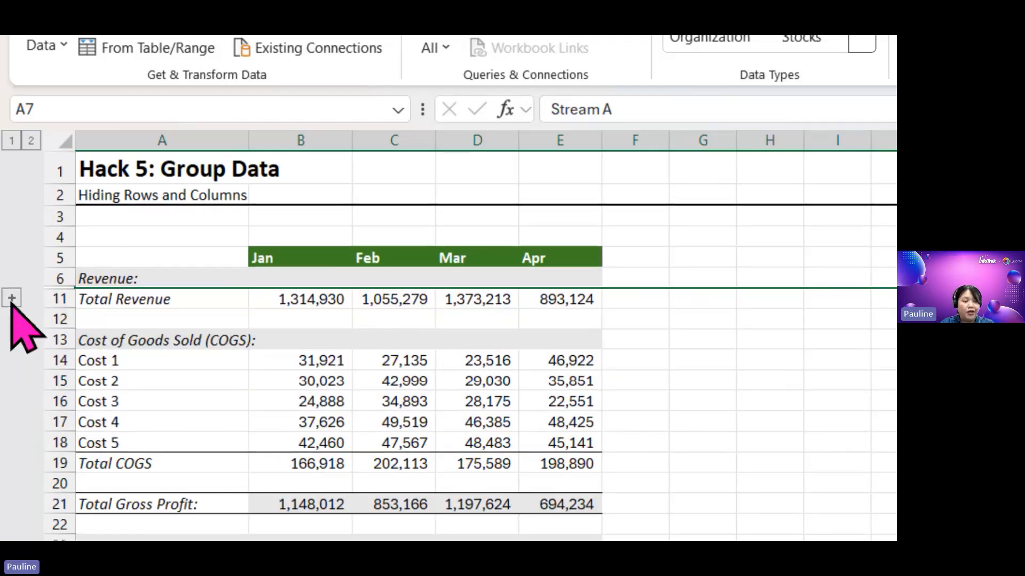
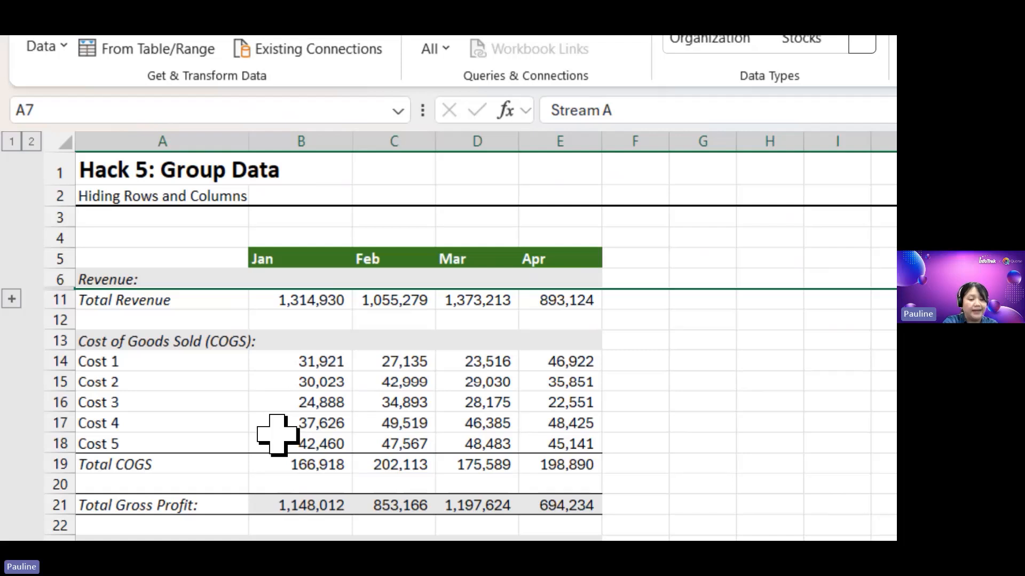
{"action": "key", "text": "ctrl+4"}
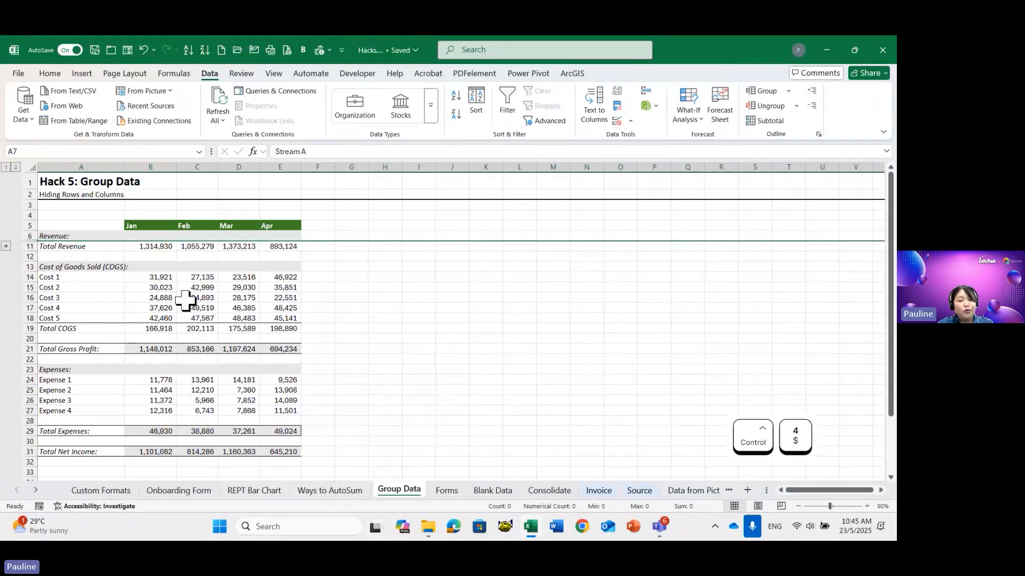
{"action": "left_click", "coordinate": [160, 307]}
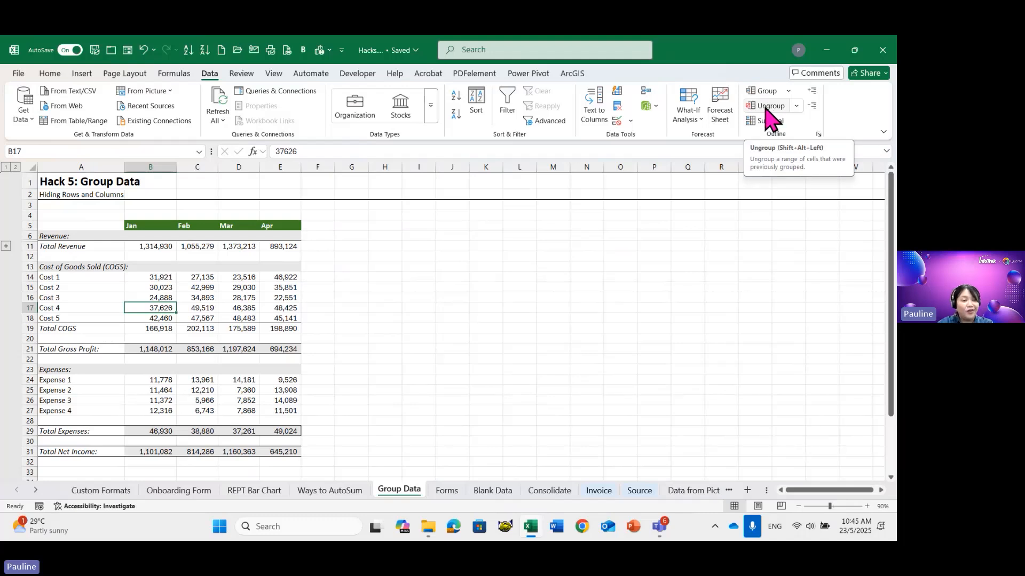
{"action": "left_click", "coordinate": [15, 167]}
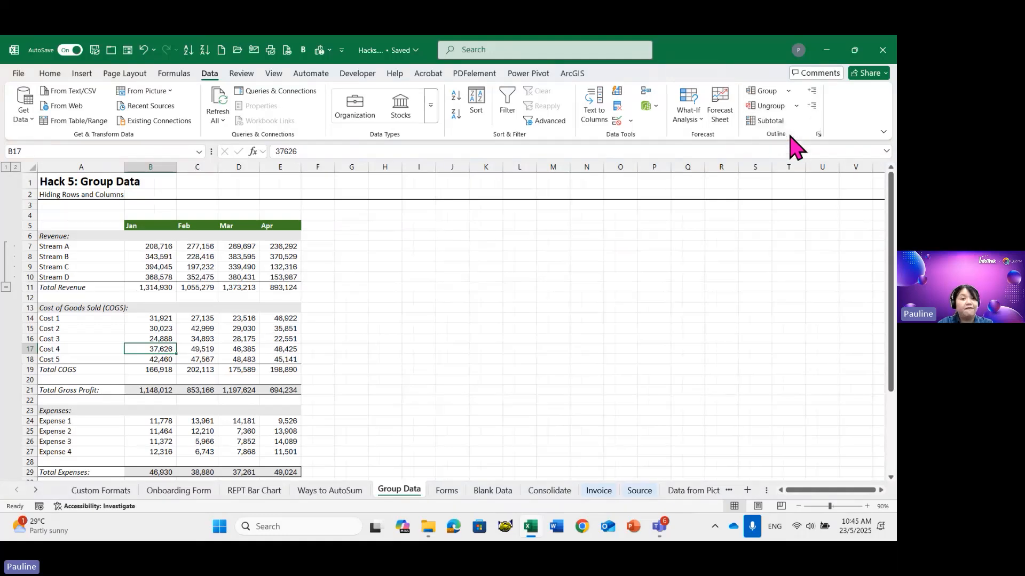
Step: Undo the row grouping and select the monthly values of the Total Revenue and Total COGS rows
{"action": "left_click", "coordinate": [109, 287]}
{"action": "left_click_drag", "start_coordinate": [108, 287], "coordinate": [268, 297]}
{"action": "left_click_drag", "start_coordinate": [128, 375], "coordinate": [277, 374]}
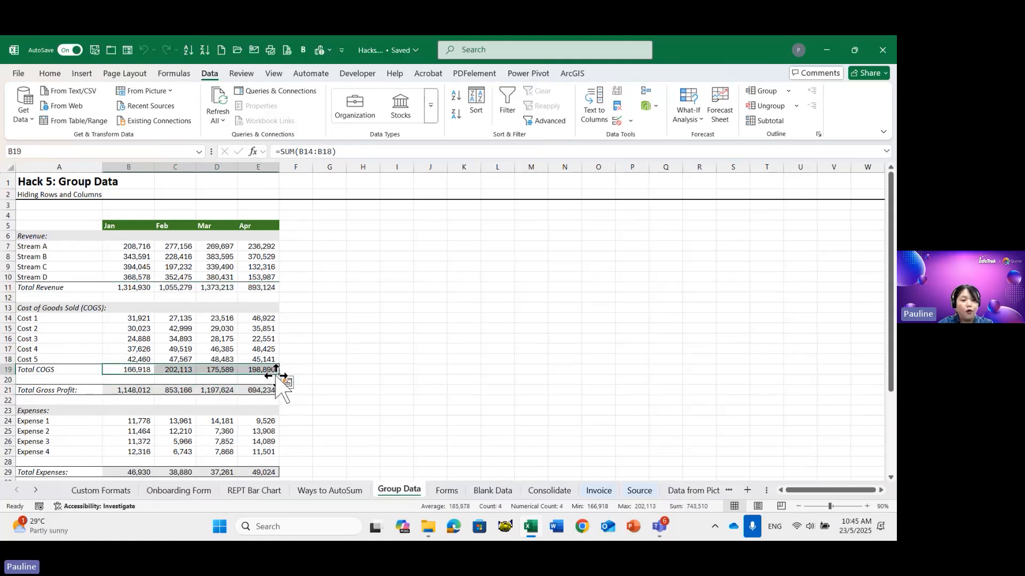
{"action": "left_click", "coordinate": [181, 275]}
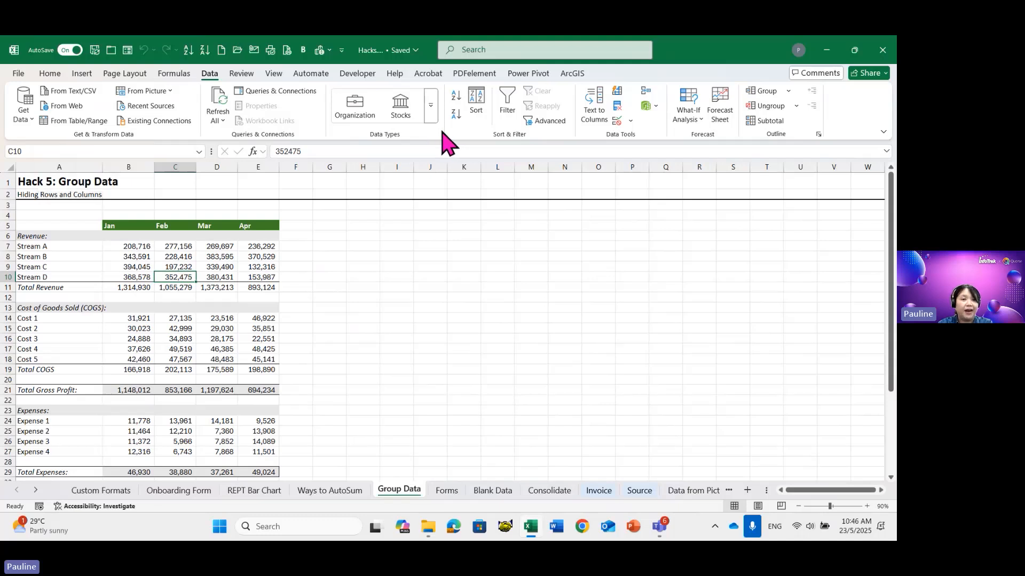
Step: Show the formulas instead of the results across the Group Data sheet
{"action": "left_click", "coordinate": [183, 76]}
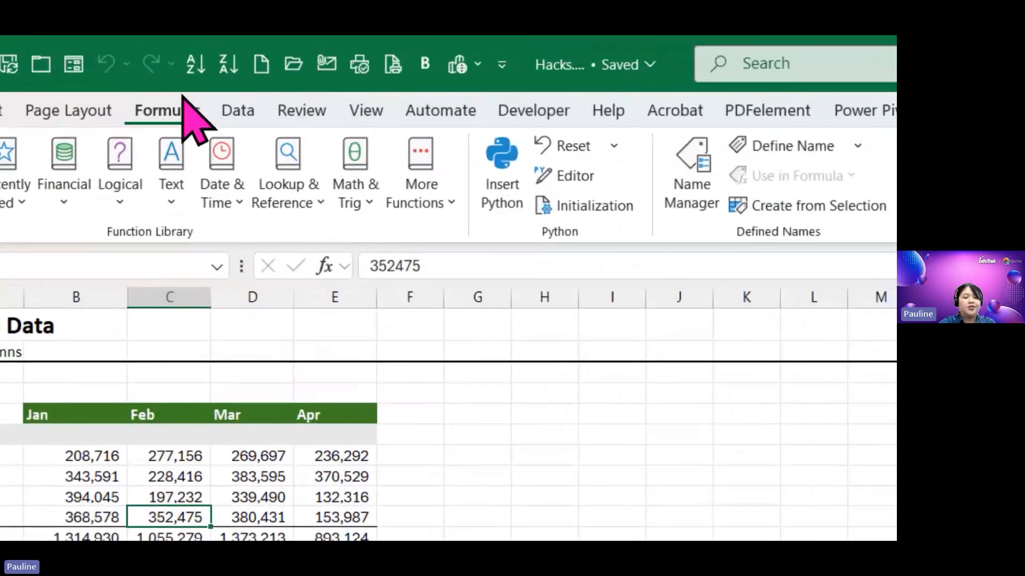
{"action": "key", "text": "ctrl+4"}
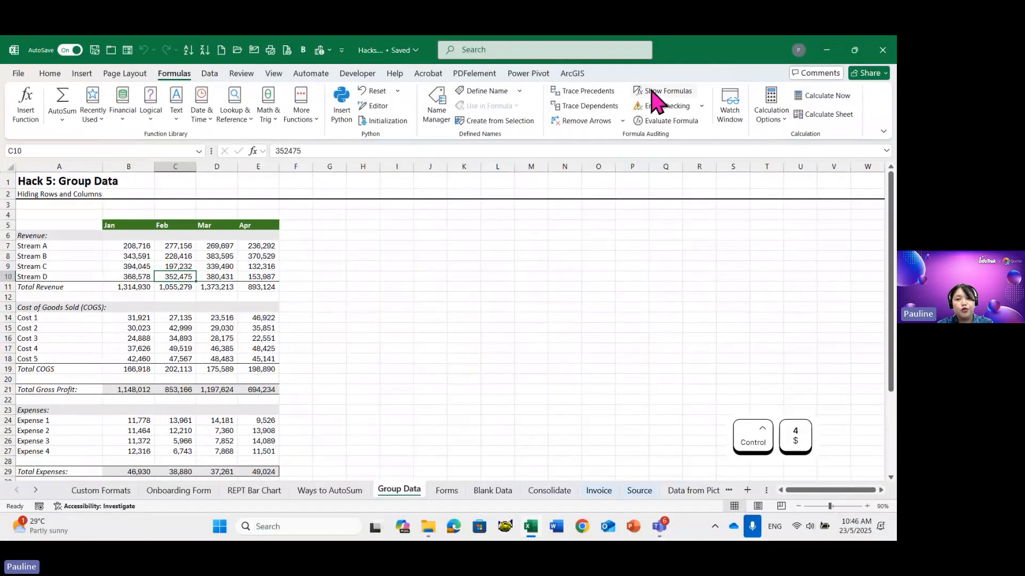
{"action": "left_click", "coordinate": [667, 92]}
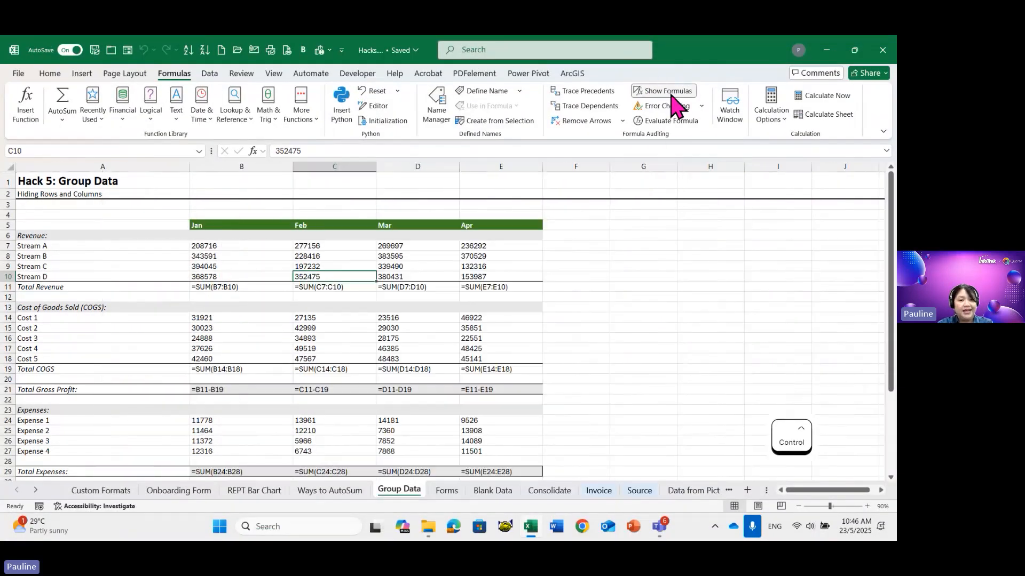
{"action": "scroll", "coordinate": [401, 332], "scroll_direction": "down", "scroll_amount": 1}
{"action": "scroll", "coordinate": [402, 332], "scroll_direction": "down", "scroll_amount": 1}
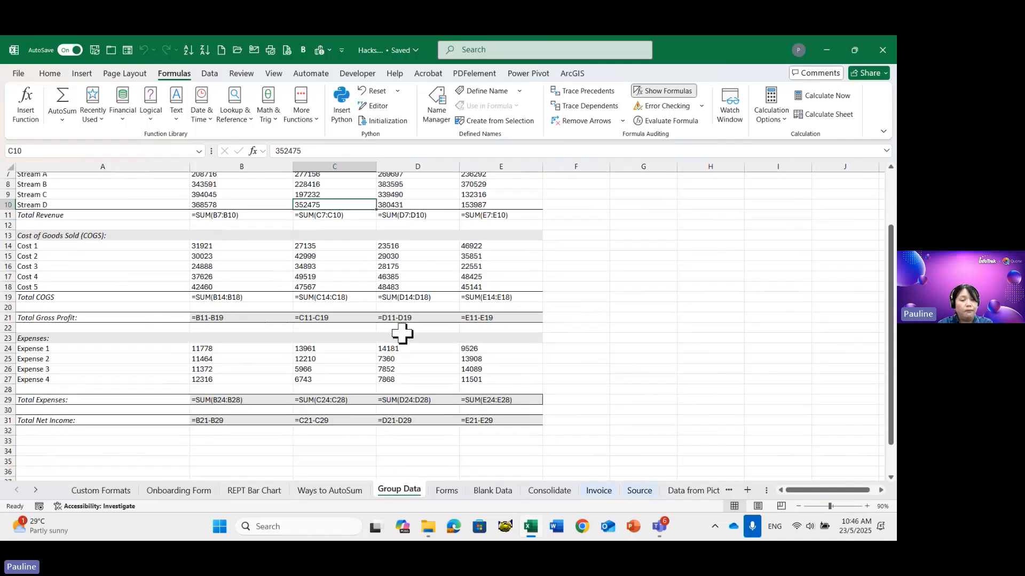
Step: Examine the formulas in B11, B19, B21, B29, B31 and C29, and switch the sheet back to showing values
{"action": "left_click", "coordinate": [262, 218]}
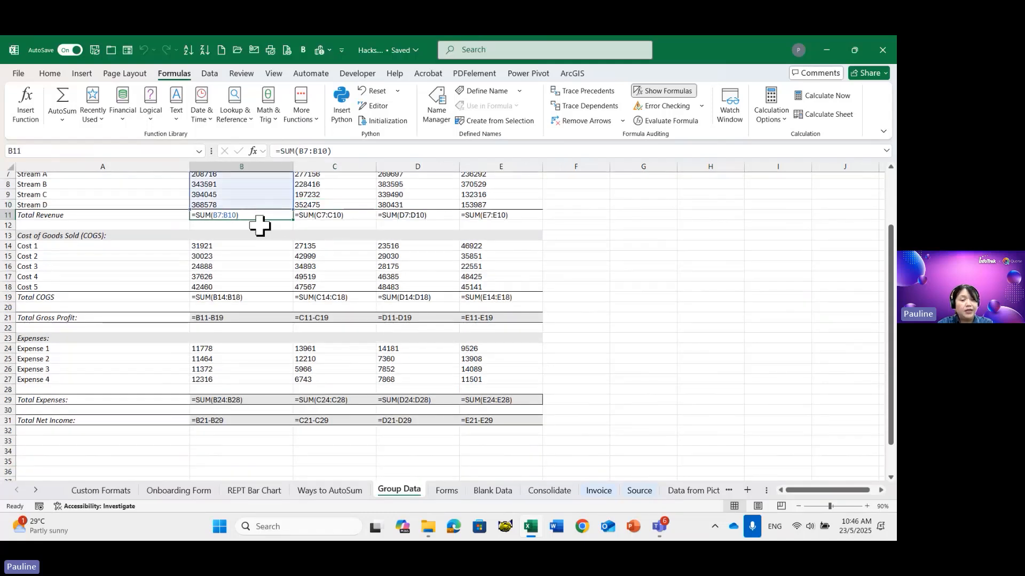
{"action": "left_click", "coordinate": [245, 295]}
{"action": "left_click", "coordinate": [245, 319]}
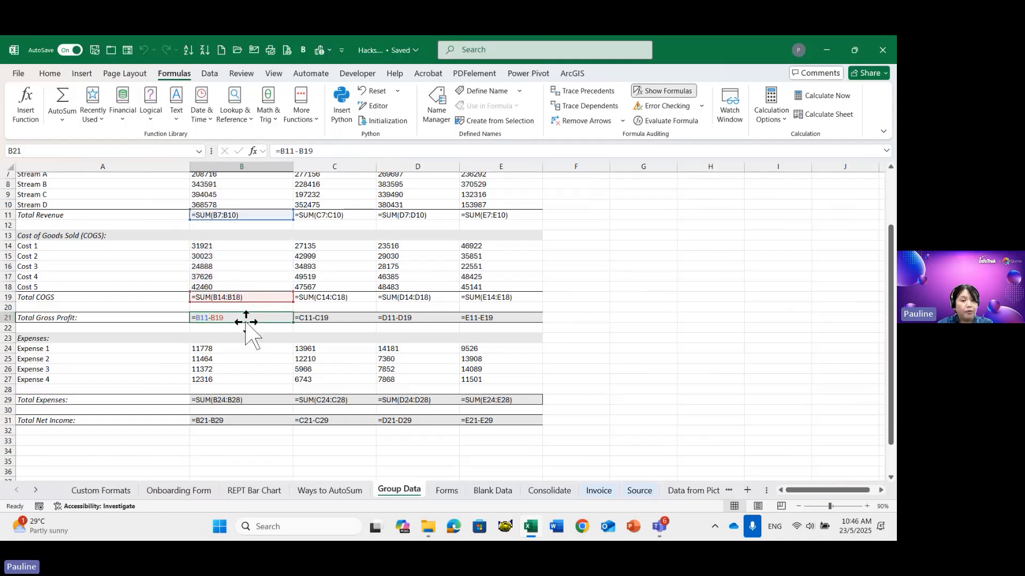
{"action": "left_click", "coordinate": [239, 400]}
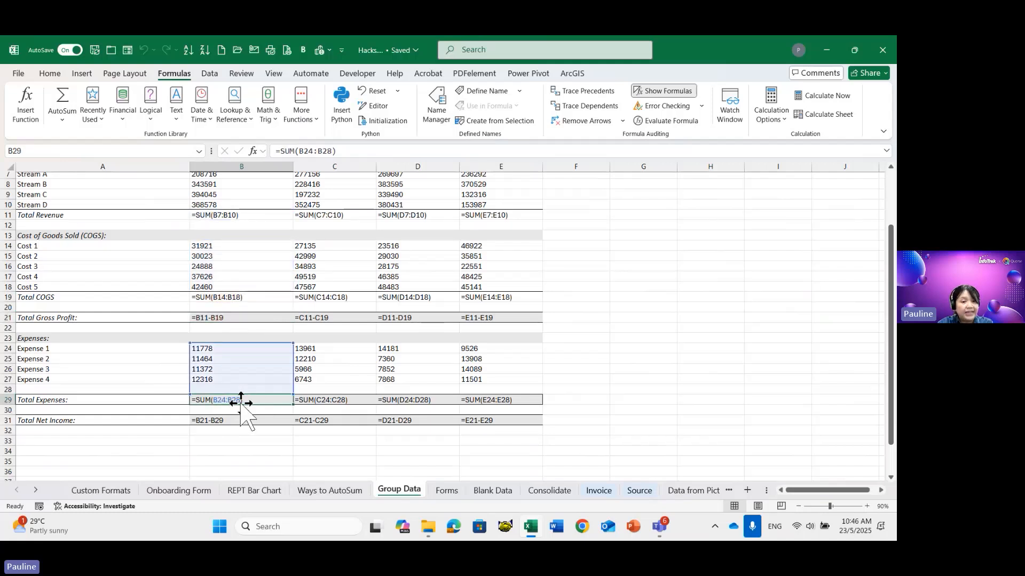
{"action": "left_click", "coordinate": [240, 420]}
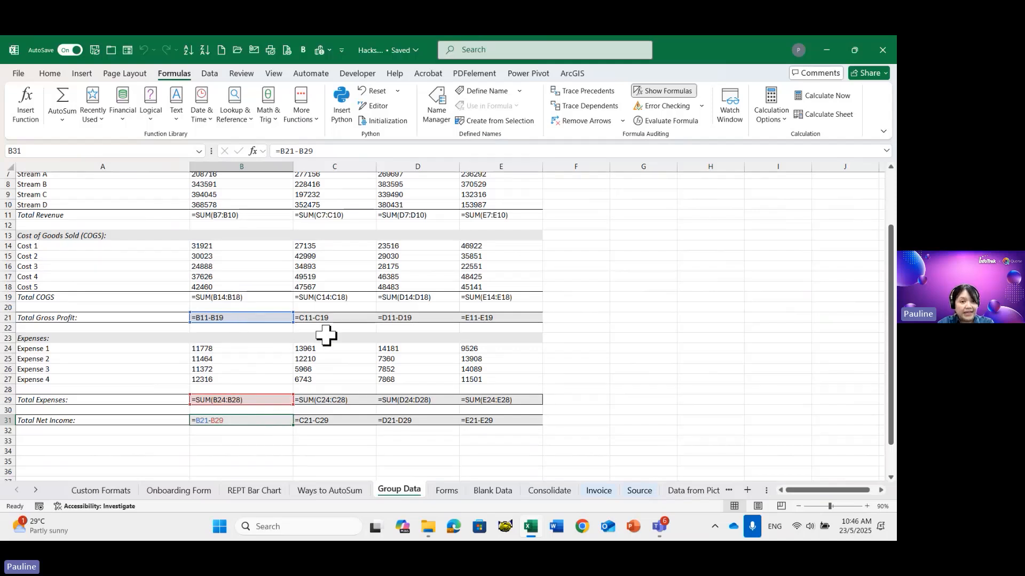
{"action": "left_click", "coordinate": [339, 398]}
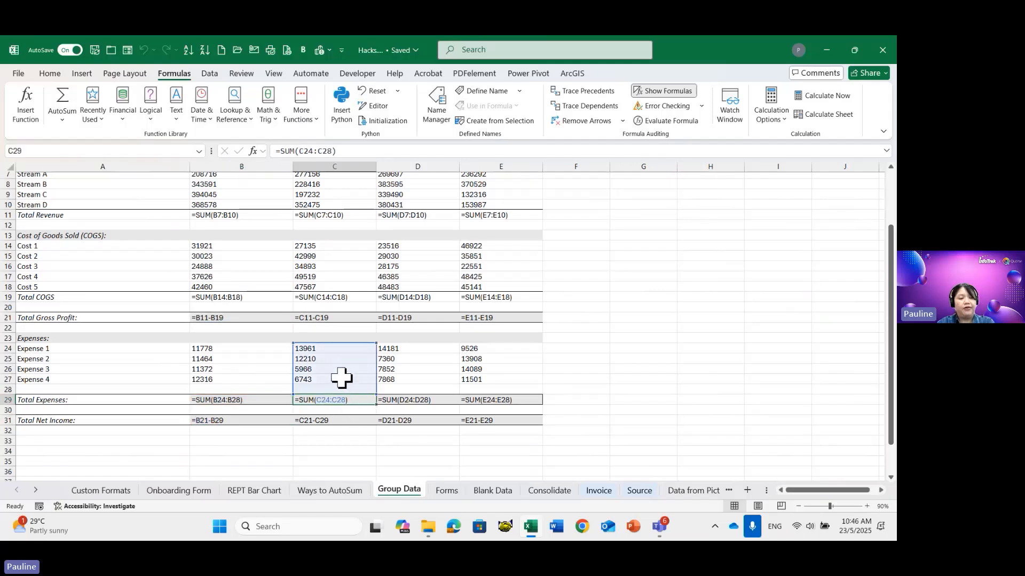
{"action": "left_click", "coordinate": [653, 91]}
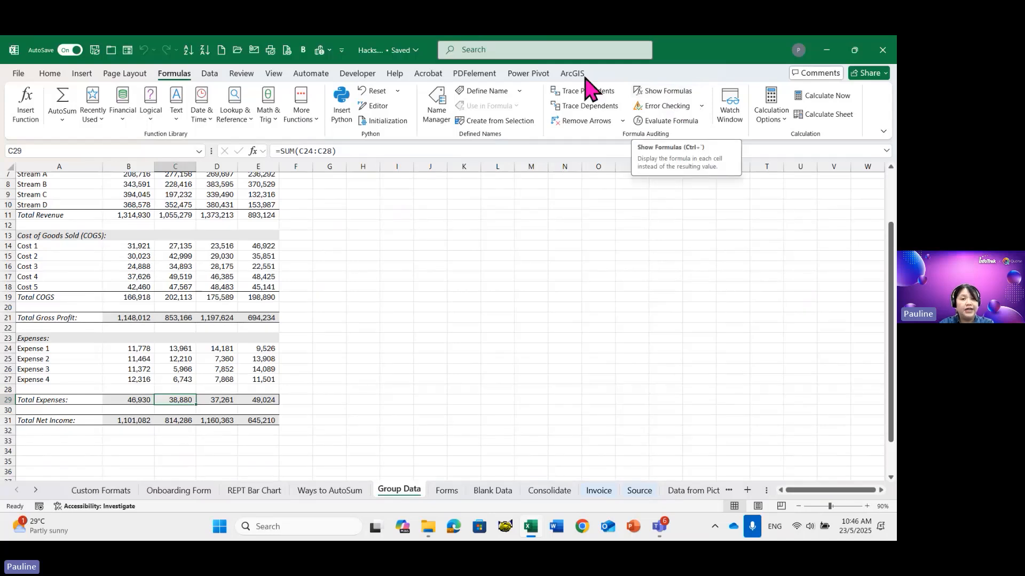
Step: Apply Auto Outline to the income table to group its rows based on the total formulas
{"action": "left_click", "coordinate": [207, 75]}
{"action": "scroll", "coordinate": [209, 282], "scroll_direction": "up", "scroll_amount": 2}
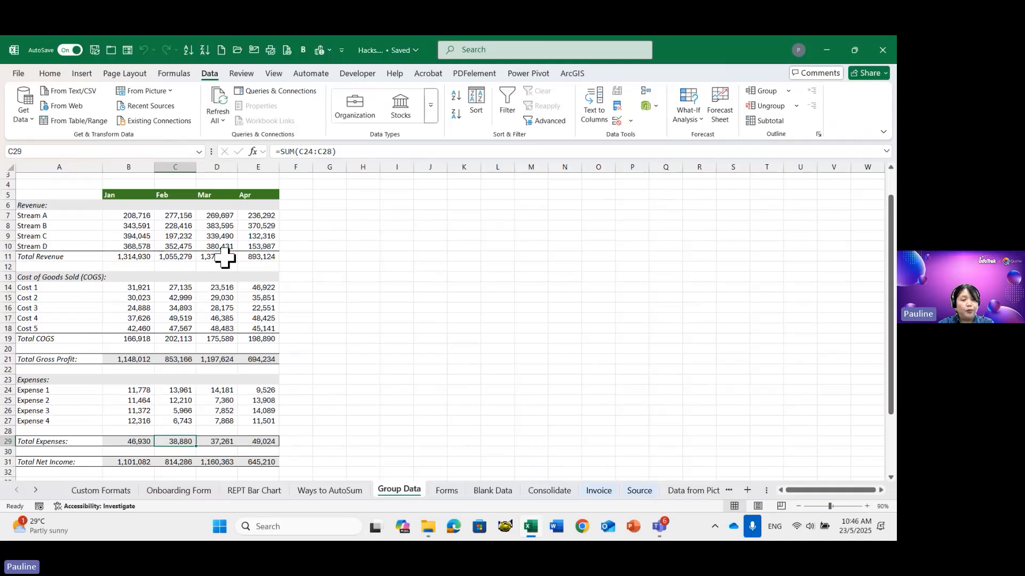
{"action": "left_click", "coordinate": [228, 235]}
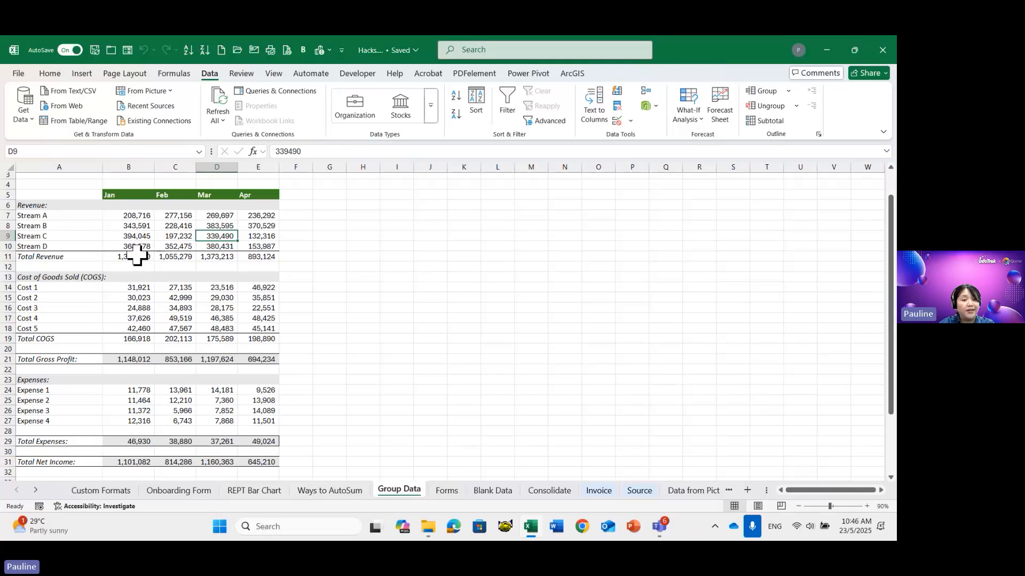
{"action": "left_click", "coordinate": [789, 92]}
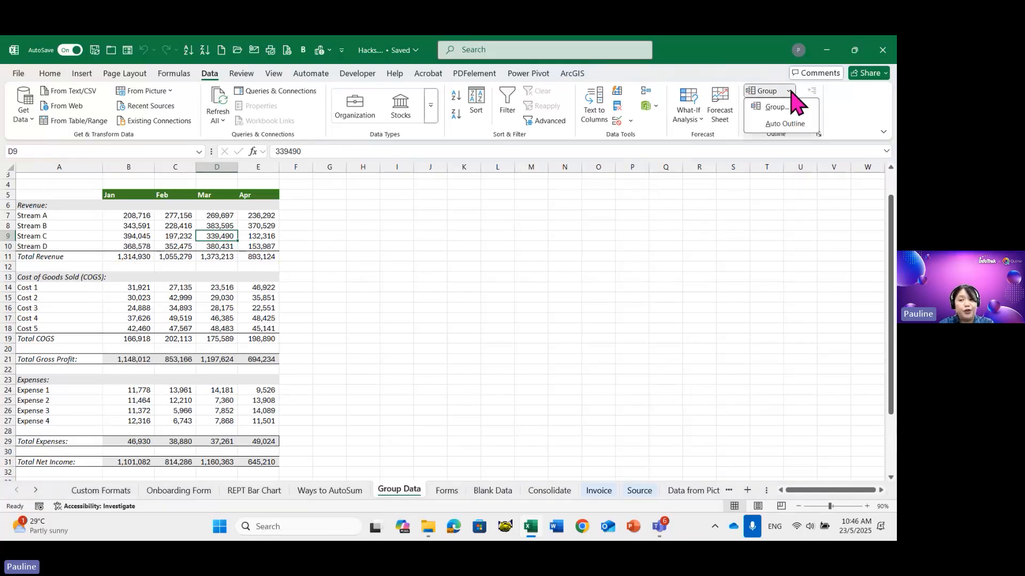
{"action": "left_click", "coordinate": [781, 126]}
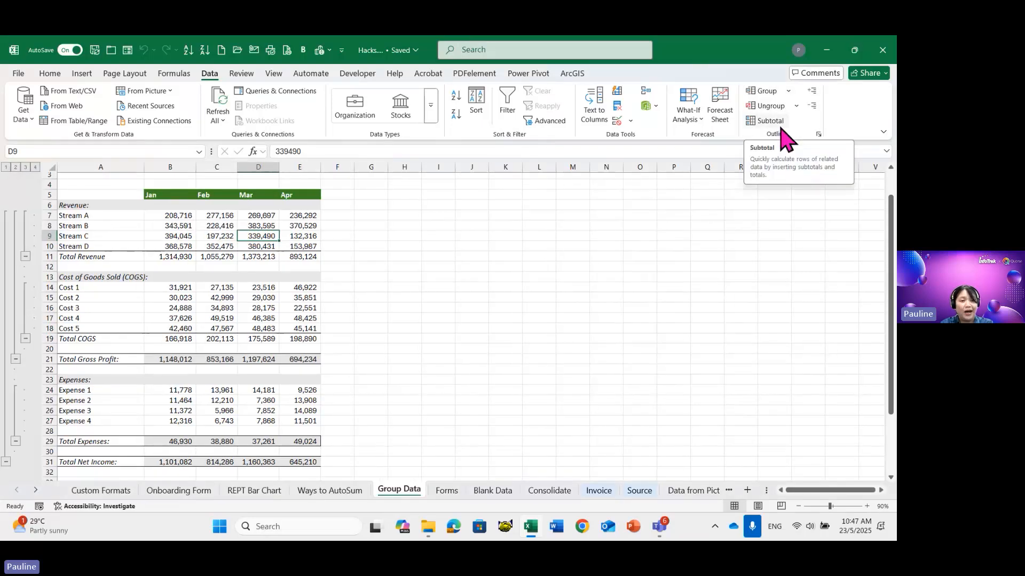
{"action": "left_click", "coordinate": [789, 90]}
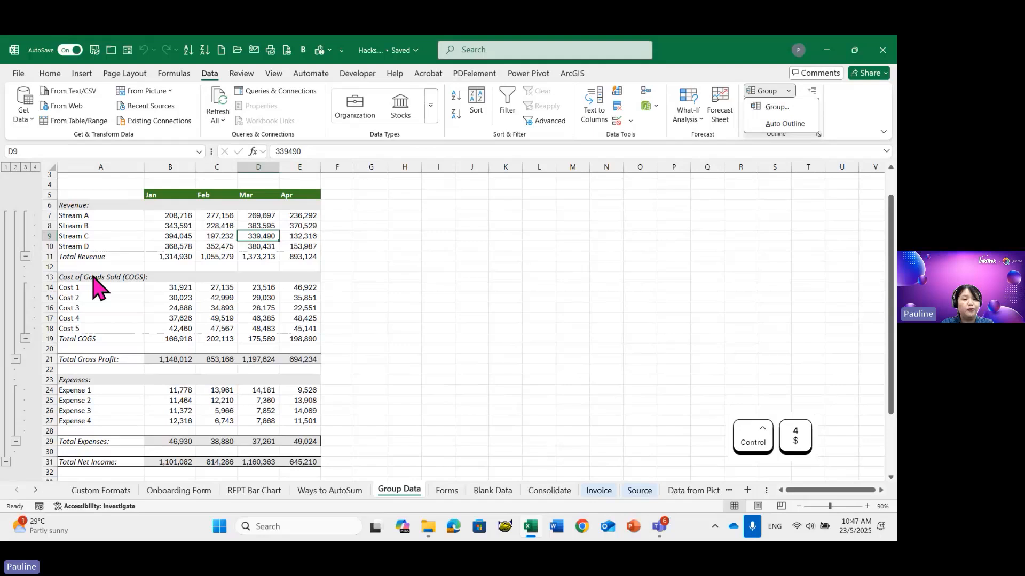
{"action": "left_click", "coordinate": [7, 170]}
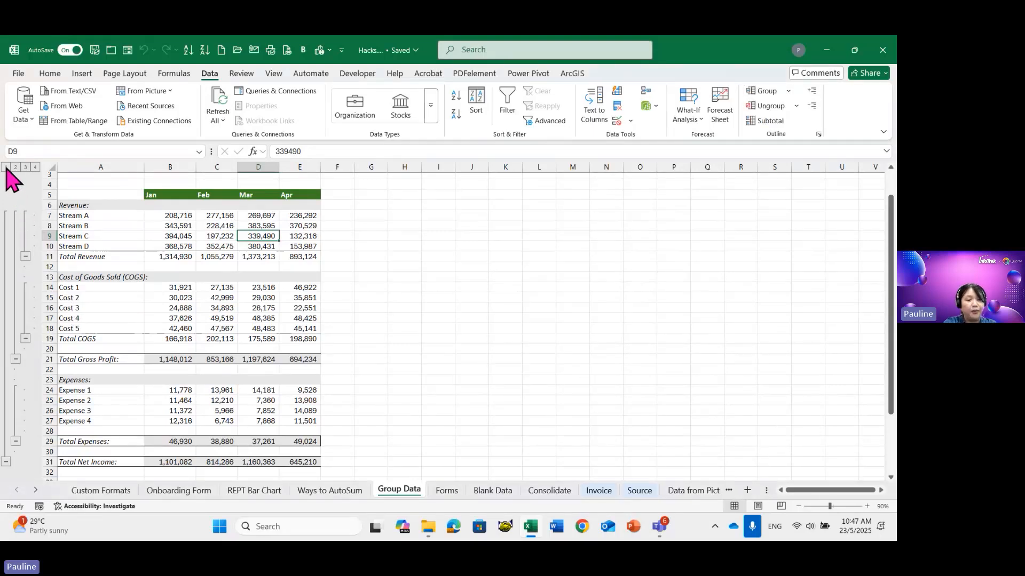
{"action": "key", "text": "ctrl"}
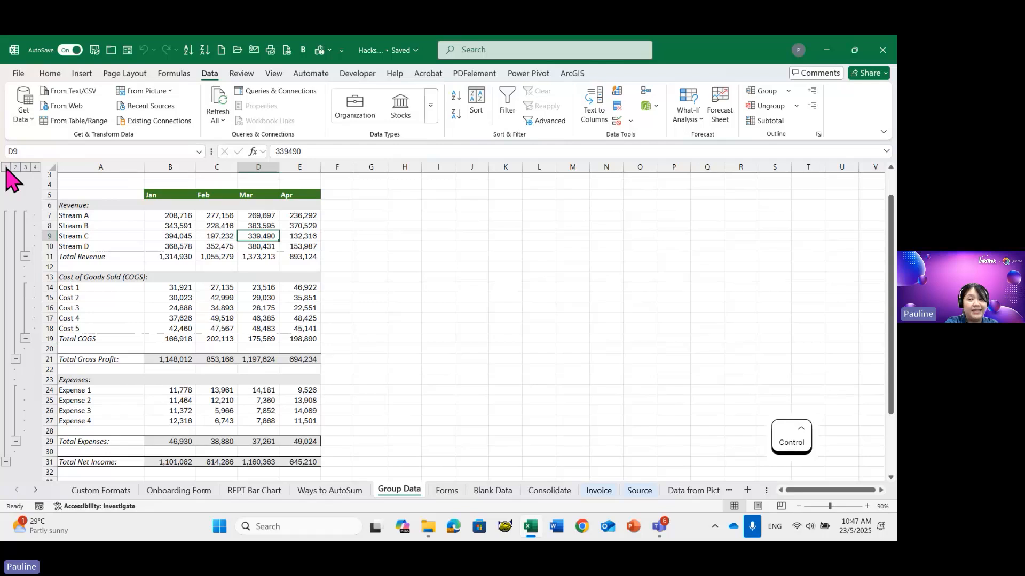
Step: Display the income table at outline levels 1, 3 and 2 in turn, ending with level 2 collapsed
{"action": "key", "text": "ctrl+4"}
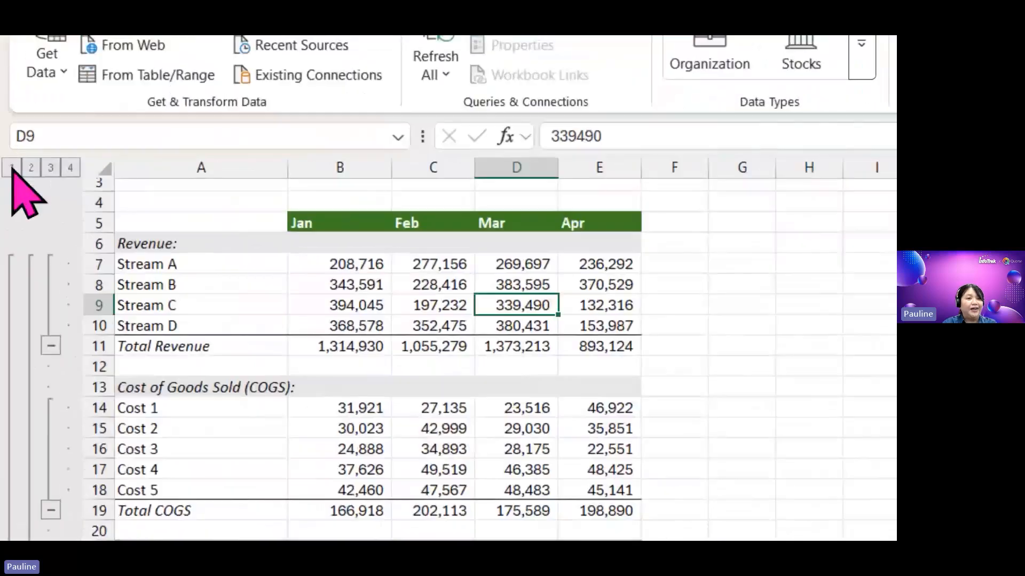
{"action": "left_click", "coordinate": [11, 169]}
{"action": "left_click", "coordinate": [51, 168]}
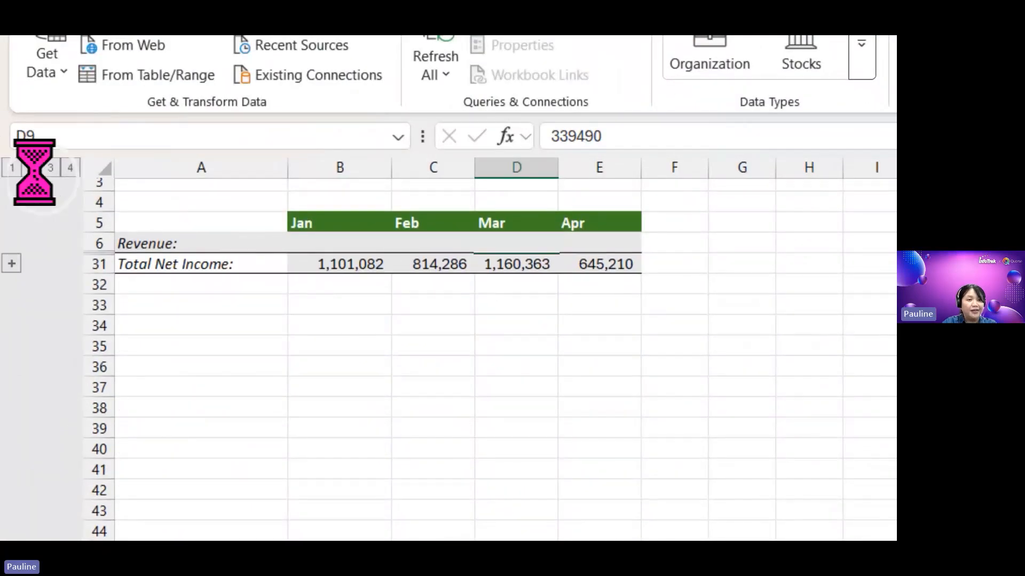
{"action": "left_click", "coordinate": [51, 168]}
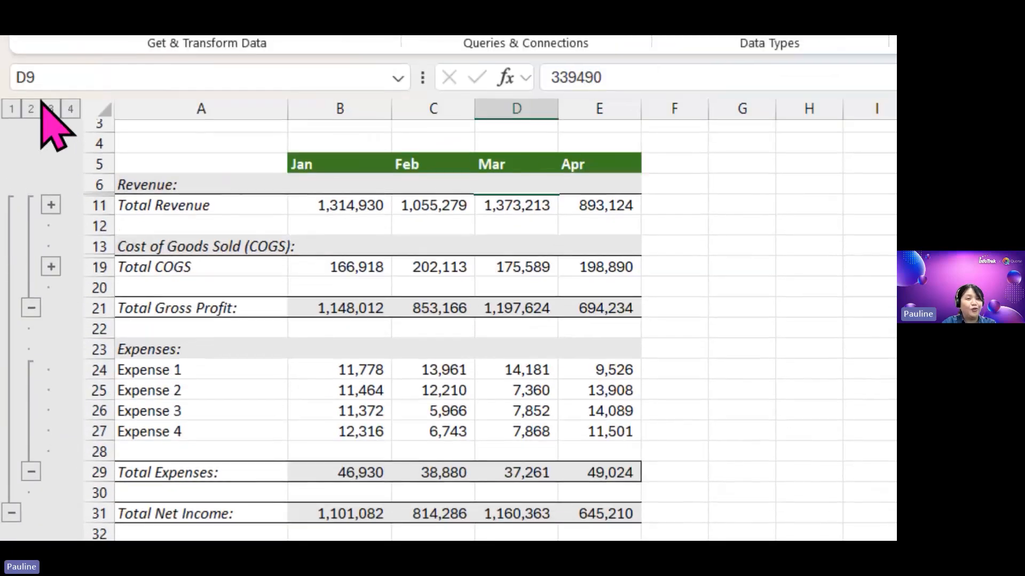
{"action": "left_click", "coordinate": [31, 108]}
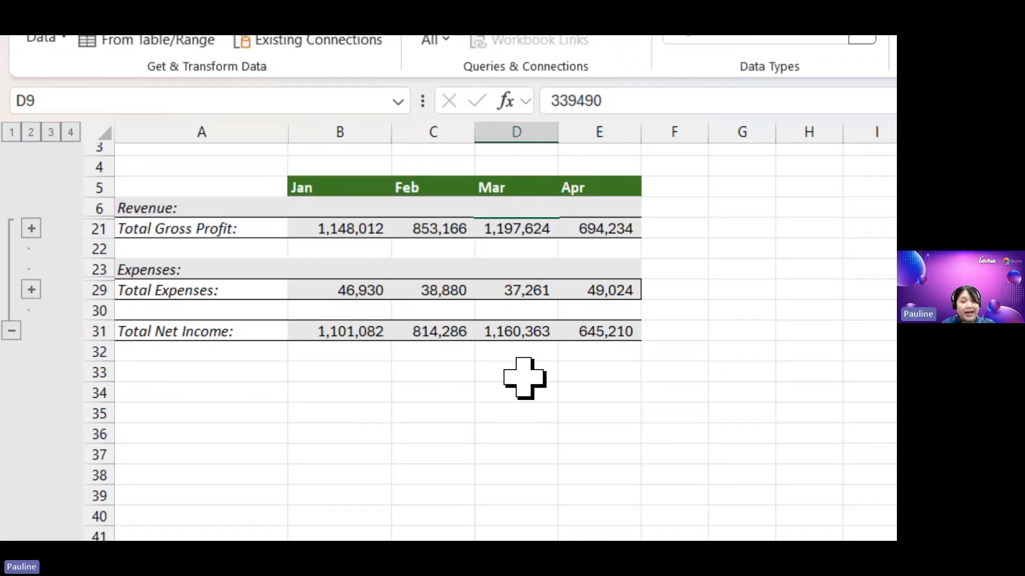
{"action": "left_click", "coordinate": [571, 392]}
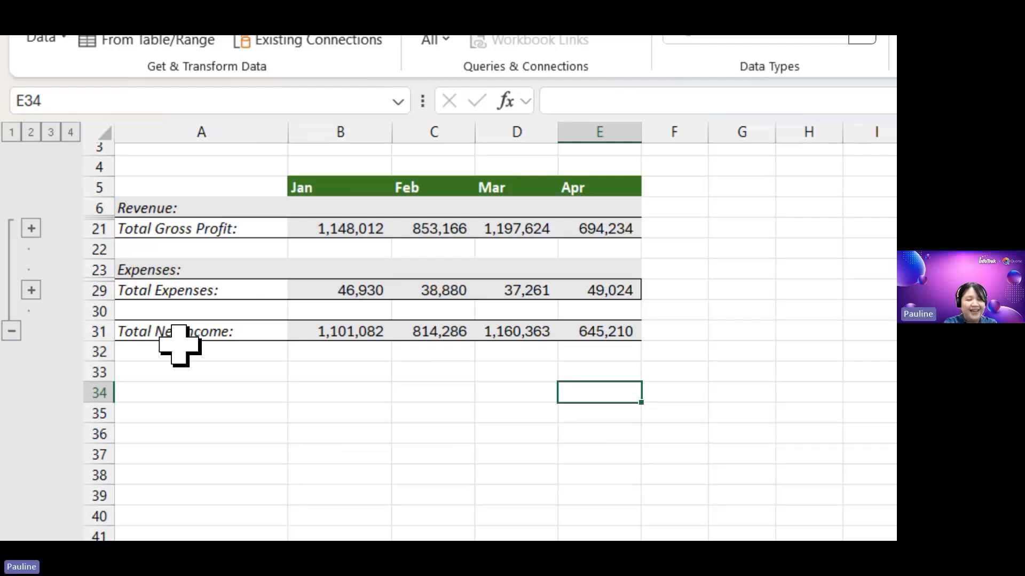
{"action": "key", "text": "ctrl+4"}
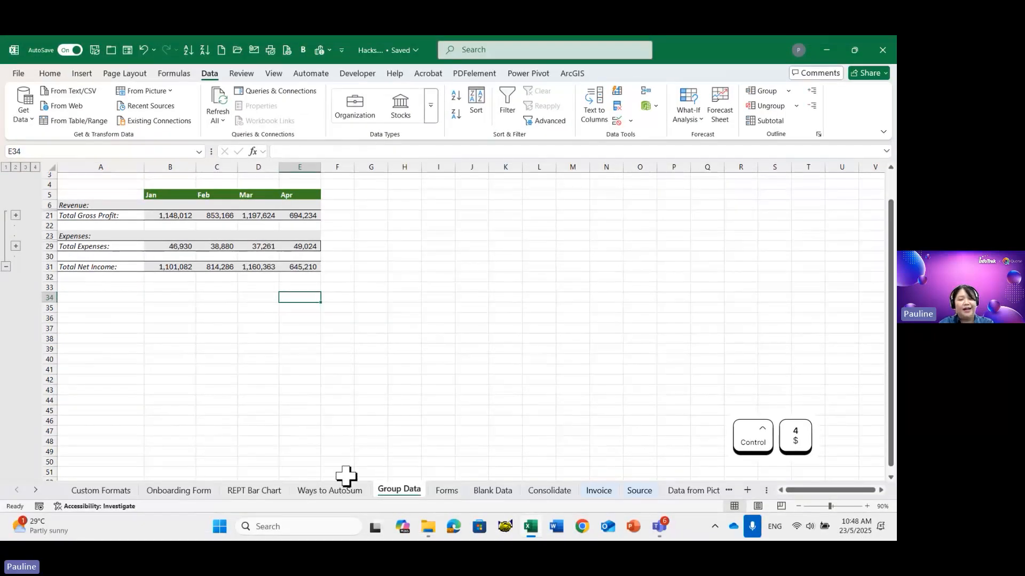
Step: On the Forms sheet, begin a record in row 9 with an employee name, job title IT Trainer and department Training
{"action": "left_click", "coordinate": [446, 494]}
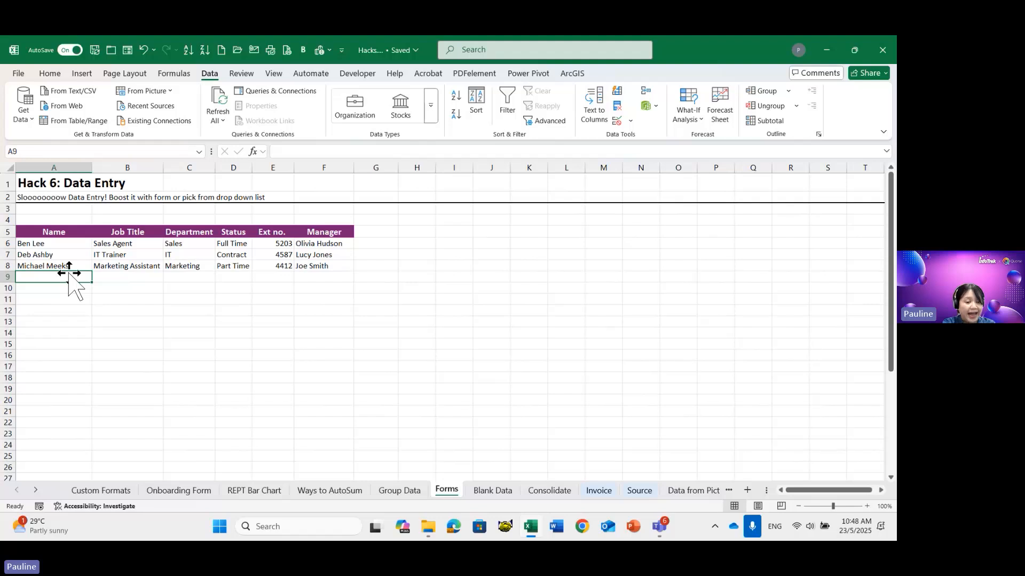
{"action": "key", "text": "ctrl"}
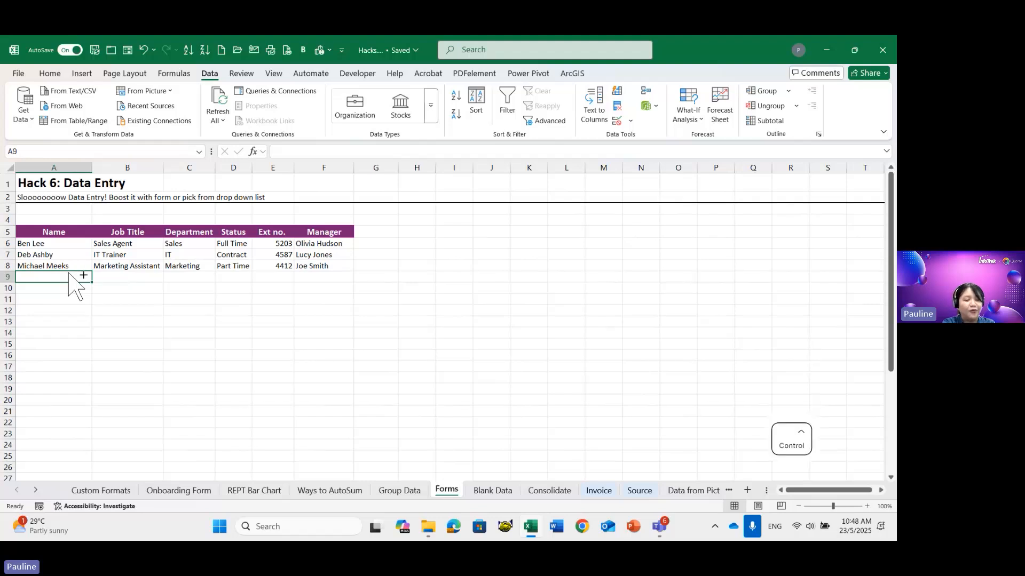
{"action": "key", "text": "ctrl+5"}
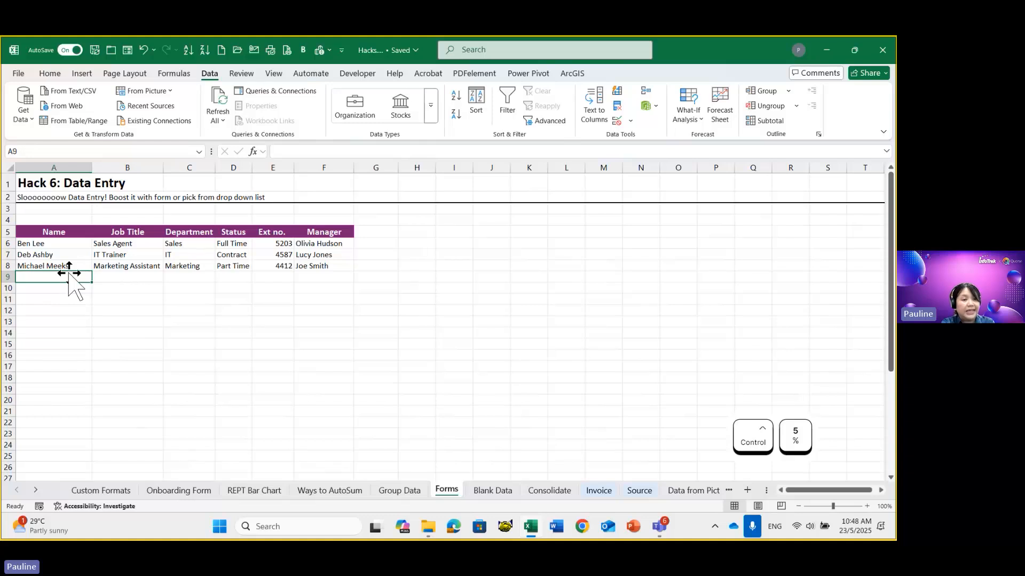
{"action": "key", "text": "ctrl+4"}
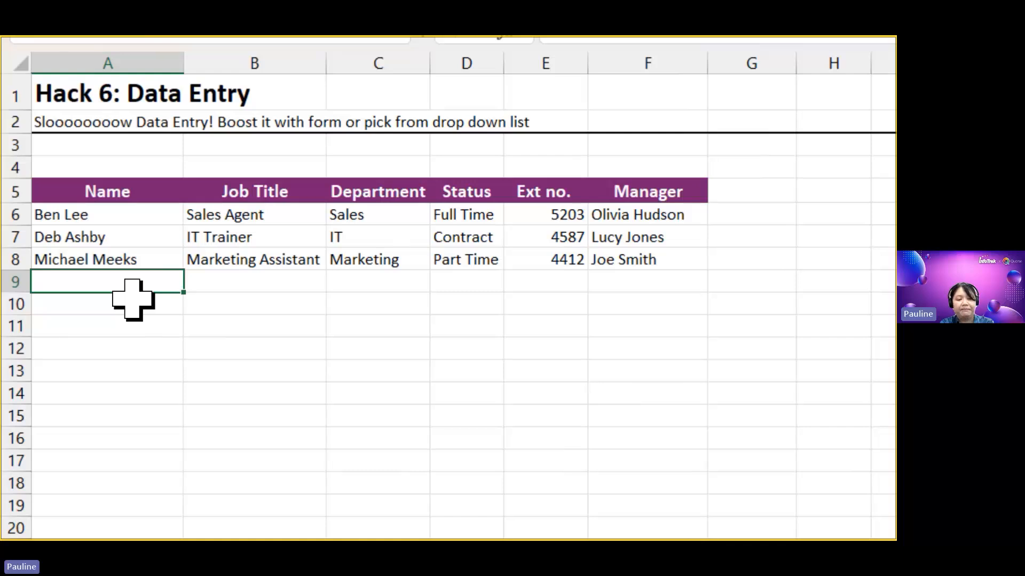
{"action": "type", "text": "Pauline"}
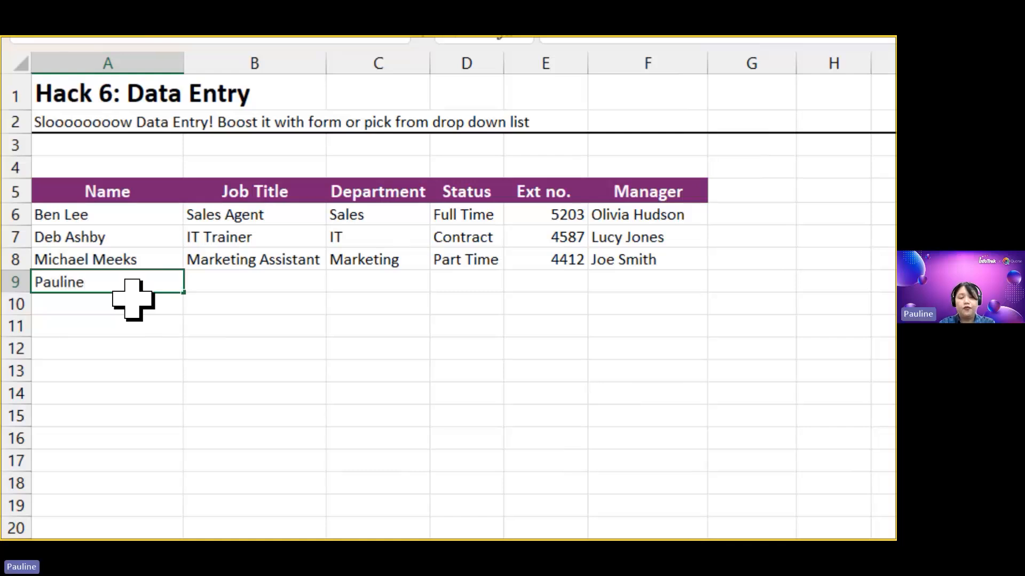
{"action": "key", "text": "Tab"}
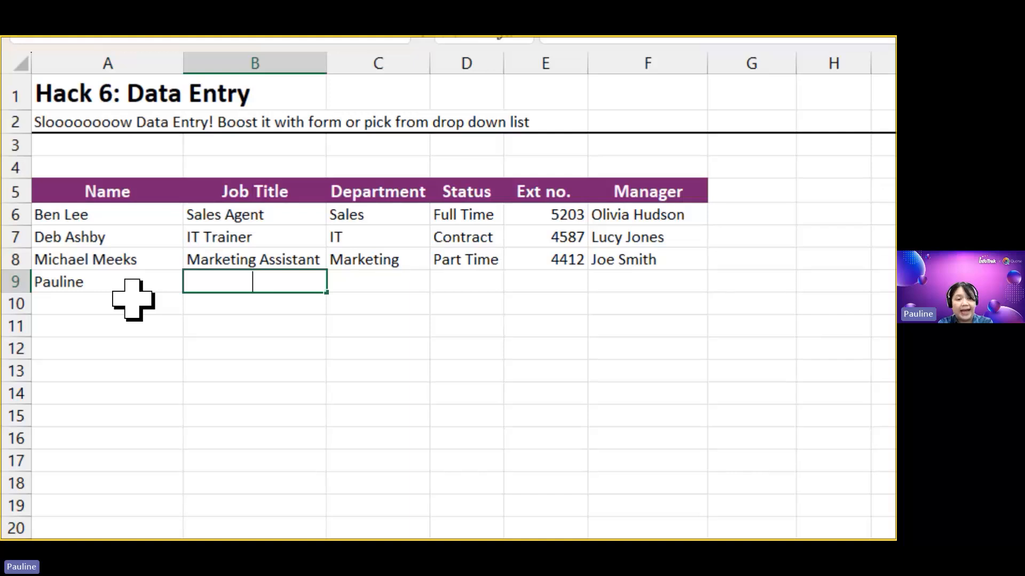
{"action": "type", "text": "I"}
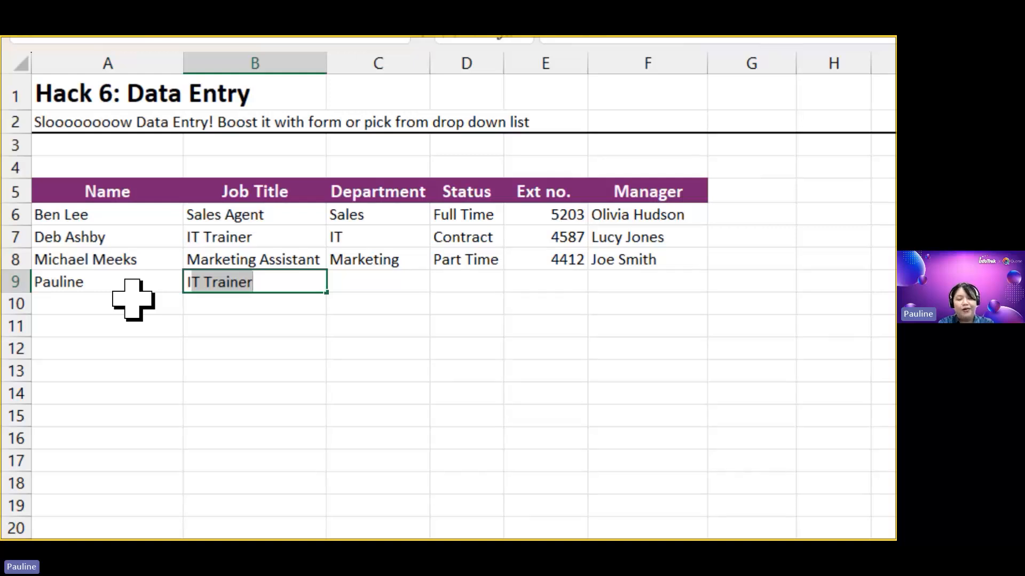
{"action": "key", "text": "Tab"}
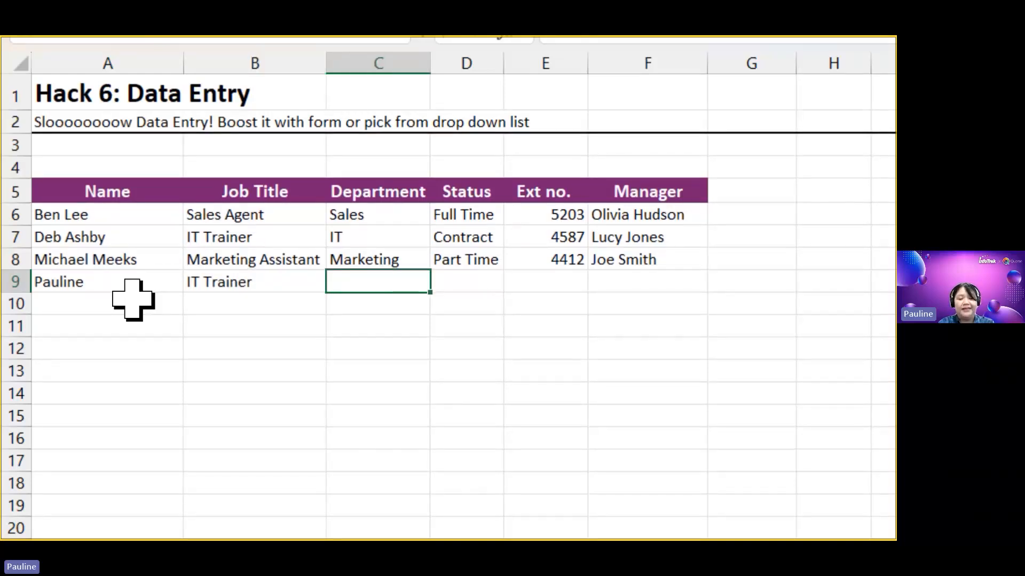
{"action": "type", "text": "Tra"}
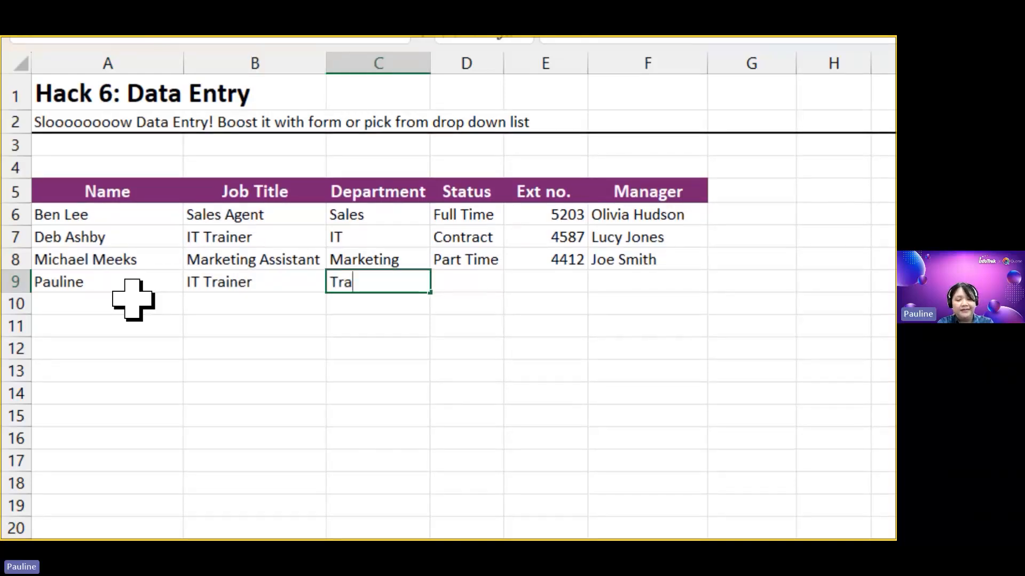
{"action": "type", "text": "ining"}
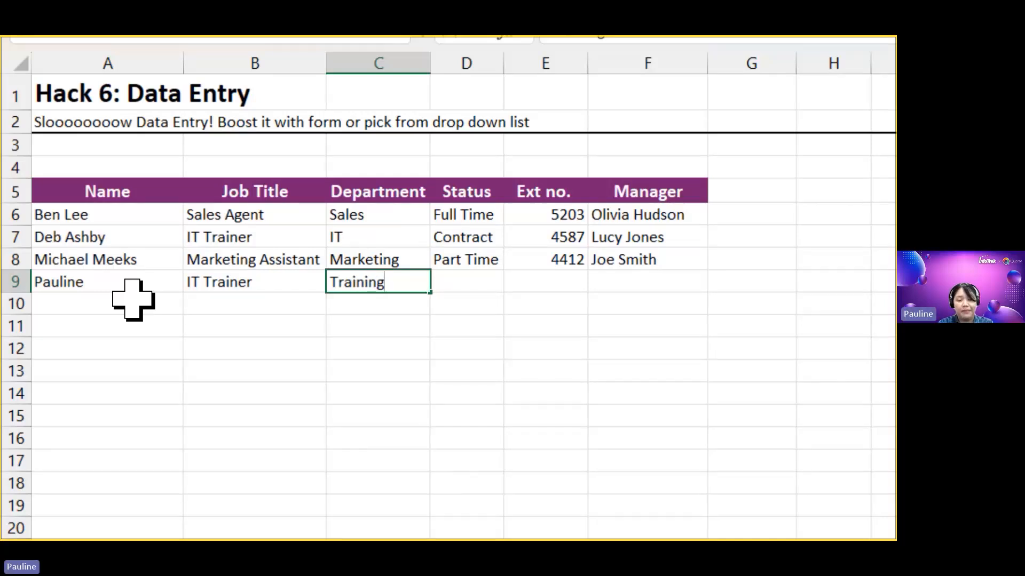
{"action": "key", "text": "Tab"}
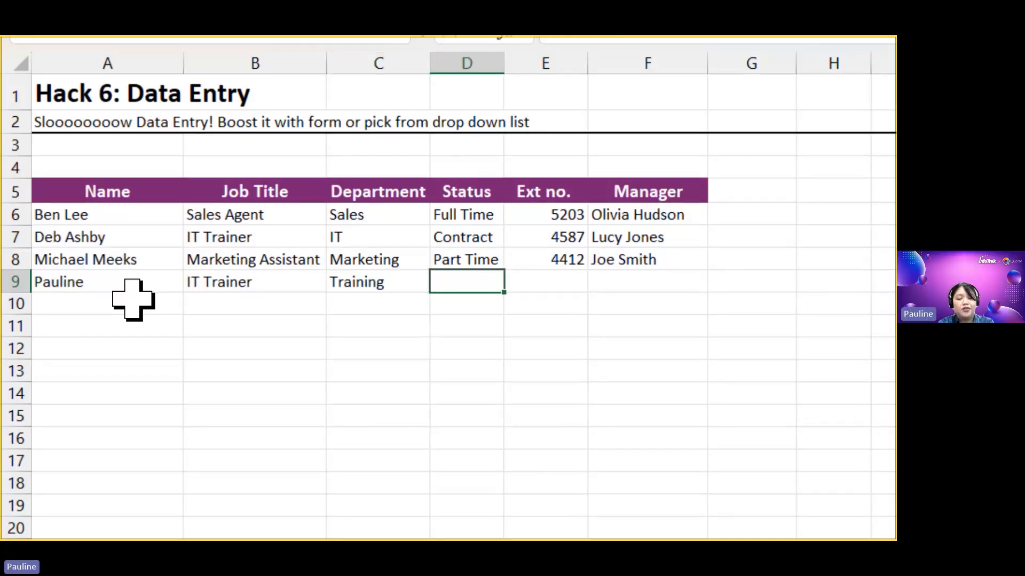
Step: Complete row 9 with the status Full Time, the extension number and the manager's name
{"action": "type", "text": "fu"}
{"action": "key", "text": "BackSpace"}
{"action": "key", "text": "BackSpace"}
{"action": "key", "text": "BackSpace"}
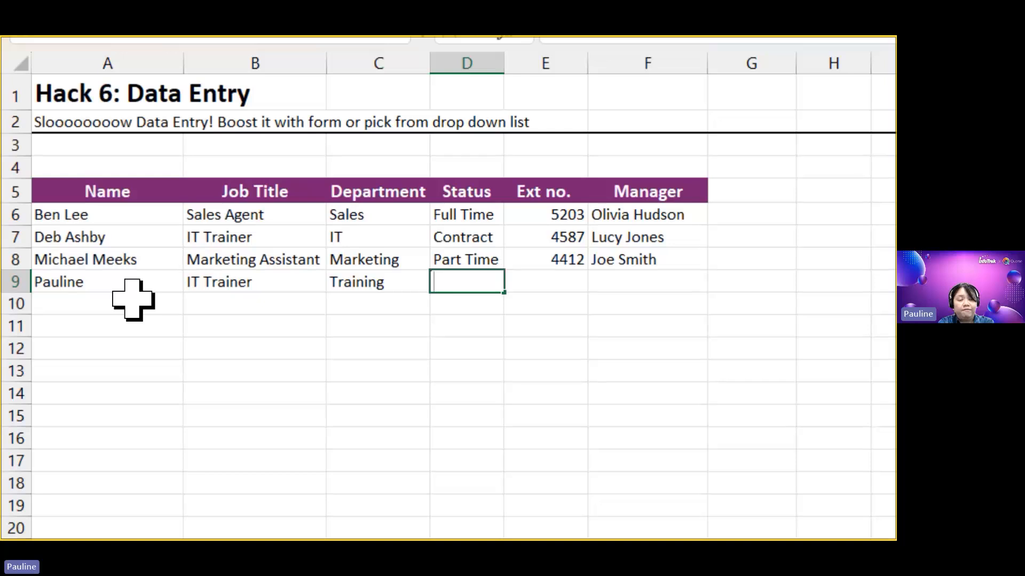
{"action": "type", "text": "ful"}
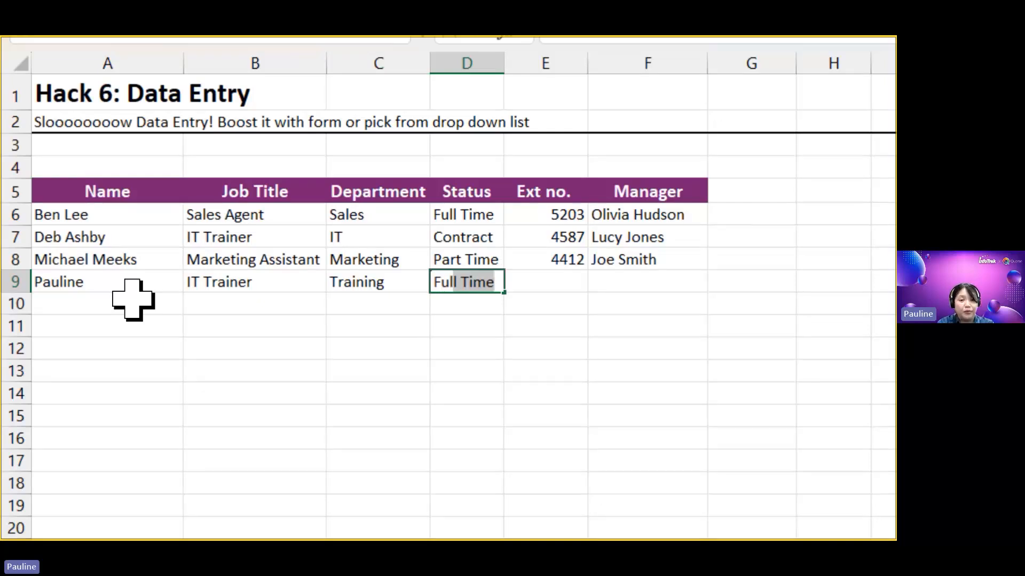
{"action": "key", "text": "Tab"}
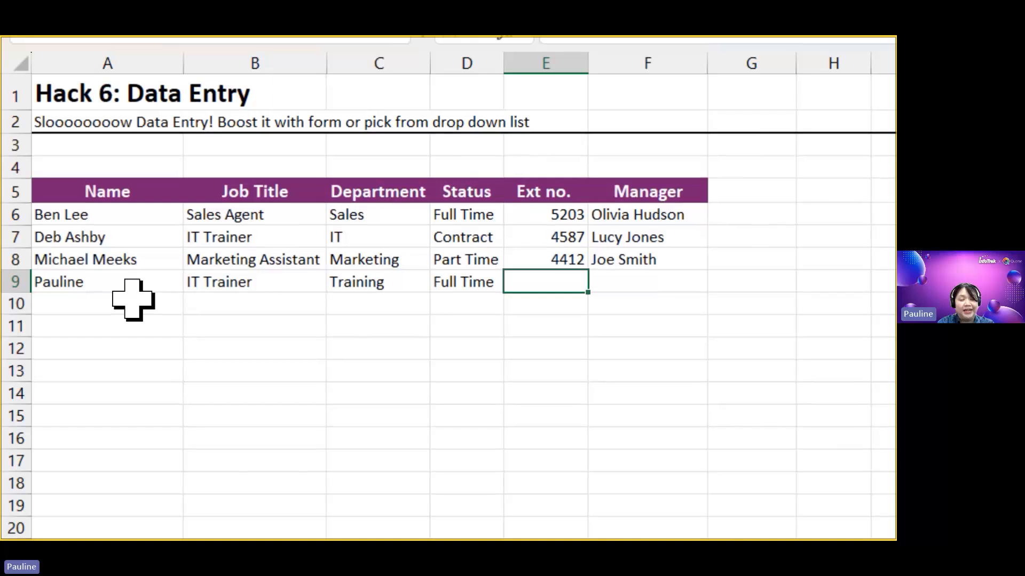
{"action": "type", "text": "1234"}
{"action": "key", "text": "Tab"}
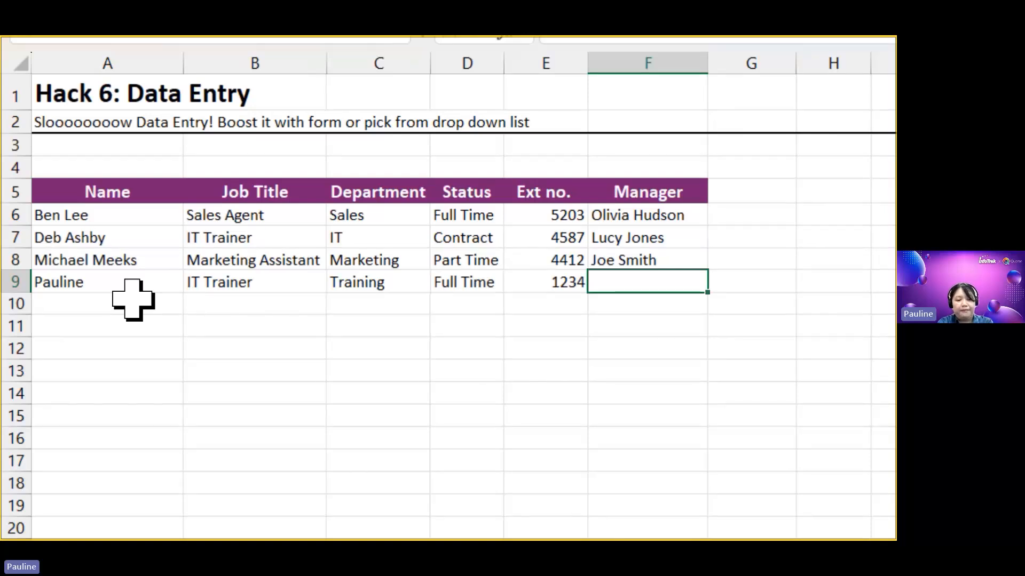
{"action": "type", "text": "Eng "}
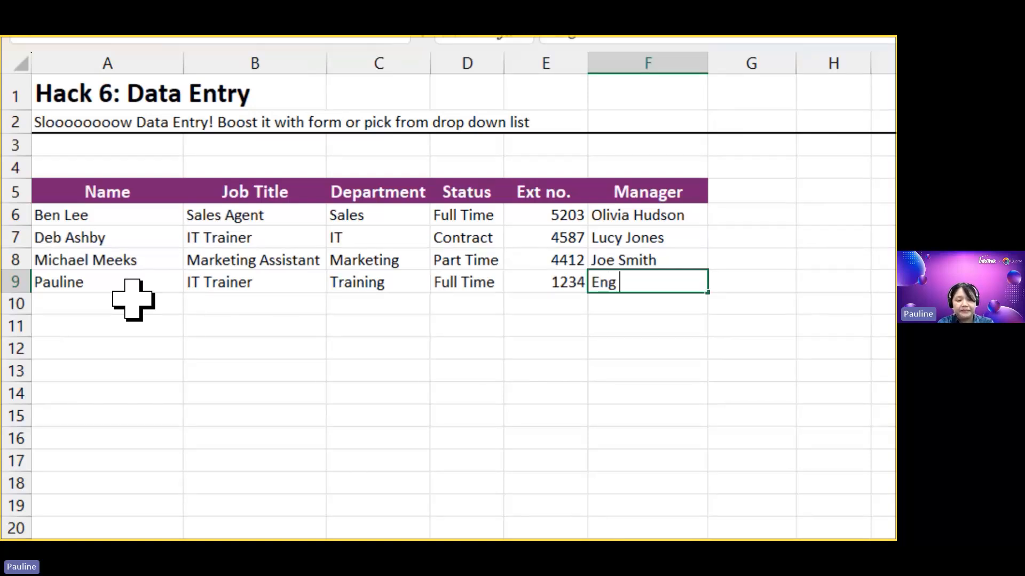
{"action": "type", "text": "Seng"}
{"action": "key", "text": "Return"}
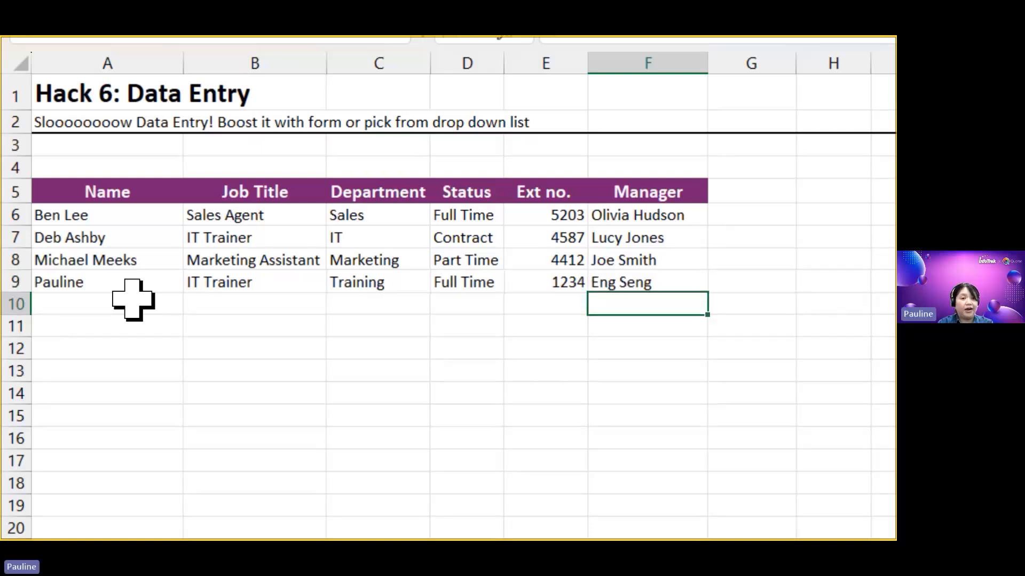
{"action": "left_click", "coordinate": [145, 264]}
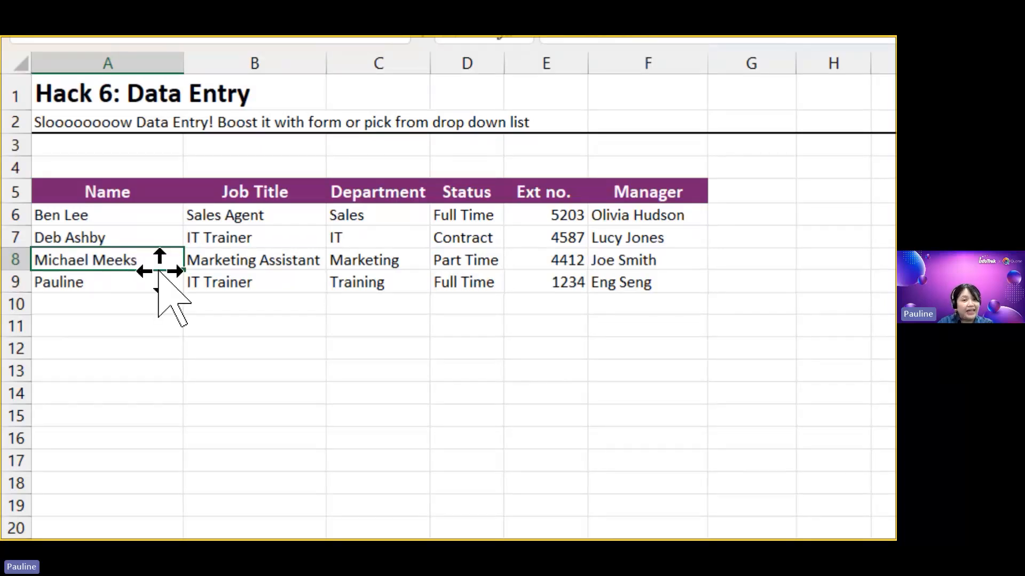
{"action": "left_click", "coordinate": [162, 283]}
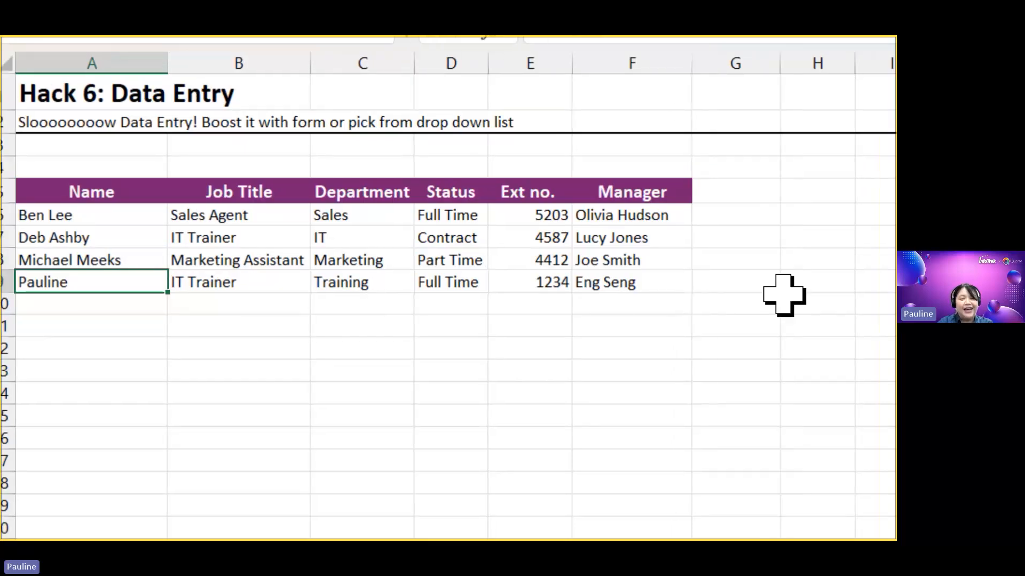
{"action": "left_click", "coordinate": [635, 284]}
{"action": "left_click", "coordinate": [630, 304]}
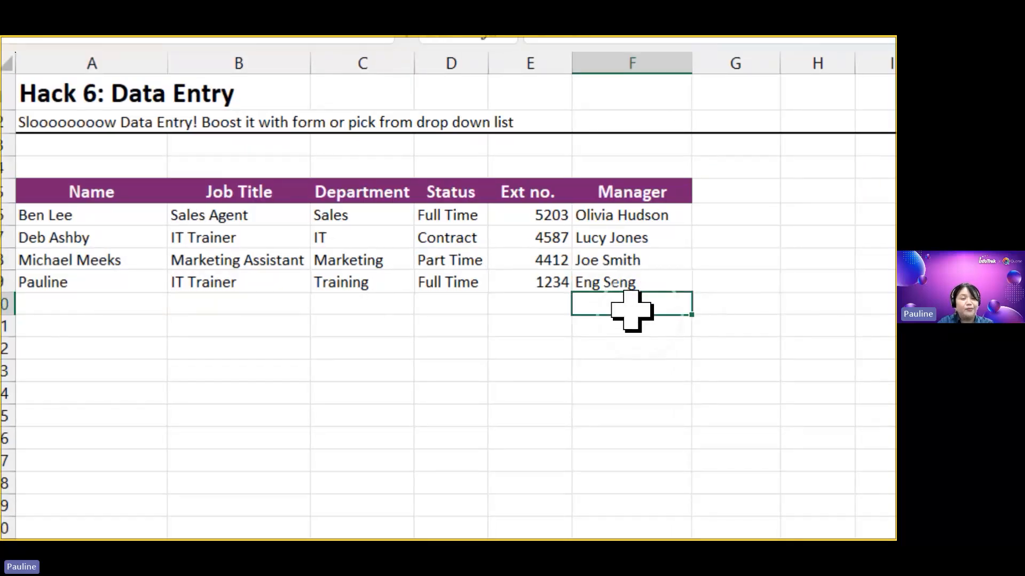
{"action": "left_click", "coordinate": [99, 309]}
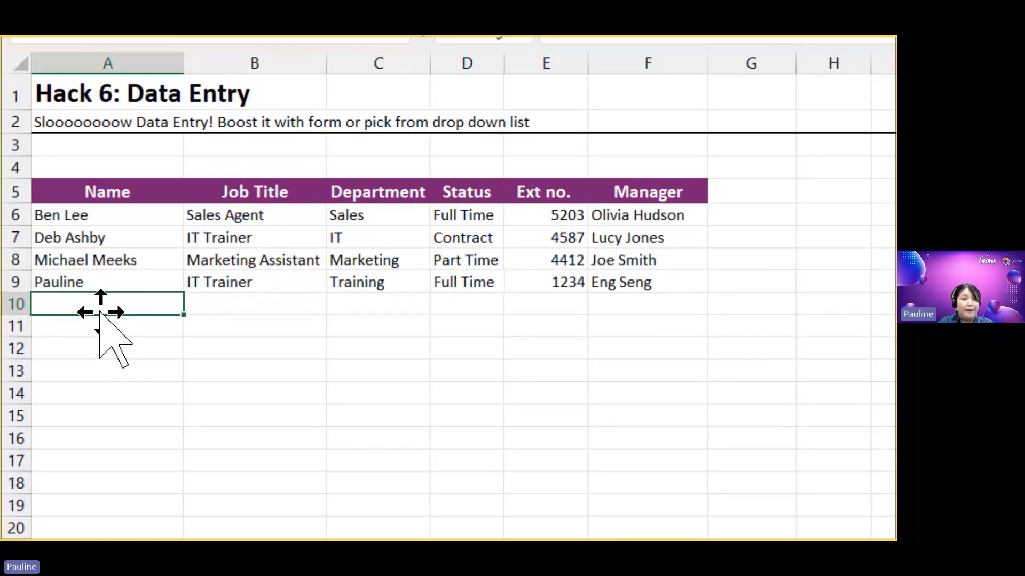
Step: Open the data entry form for the employee table from a cell inside it and reposition the form window
{"action": "left_click", "coordinate": [134, 260]}
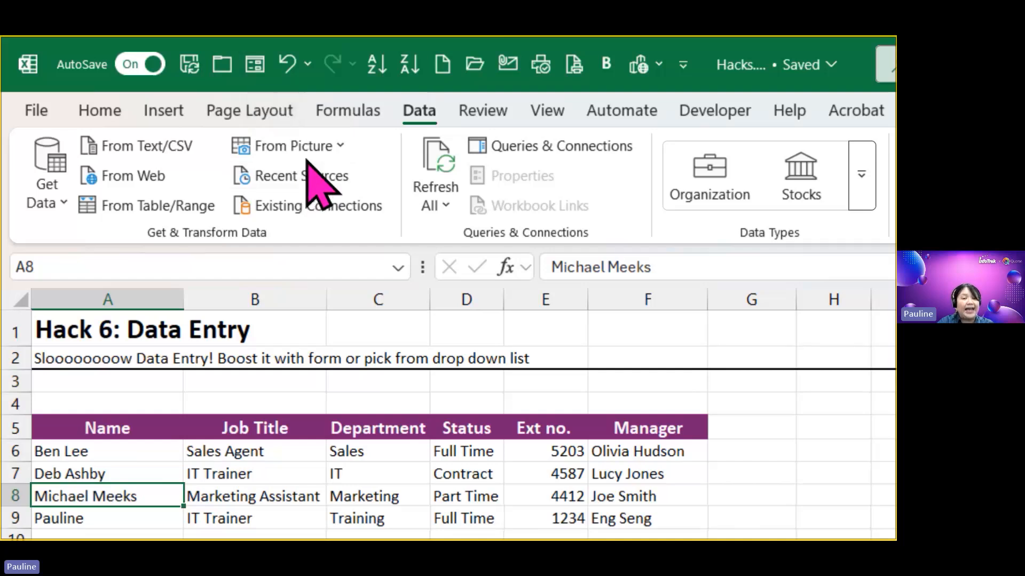
{"action": "left_click", "coordinate": [257, 66]}
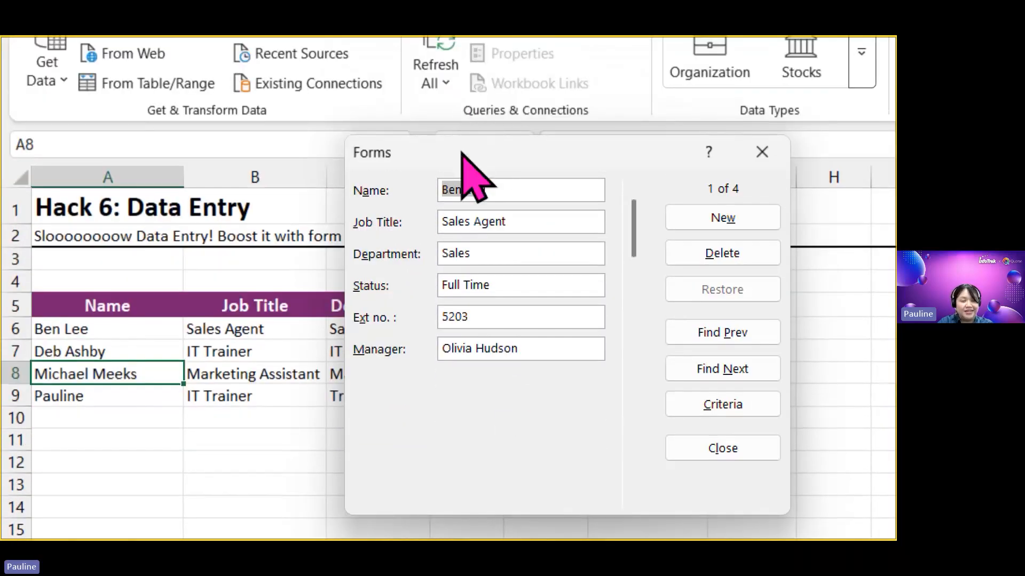
{"action": "left_click_drag", "start_coordinate": [458, 92], "coordinate": [585, 99]}
{"action": "left_click_drag", "start_coordinate": [585, 156], "coordinate": [485, 132]}
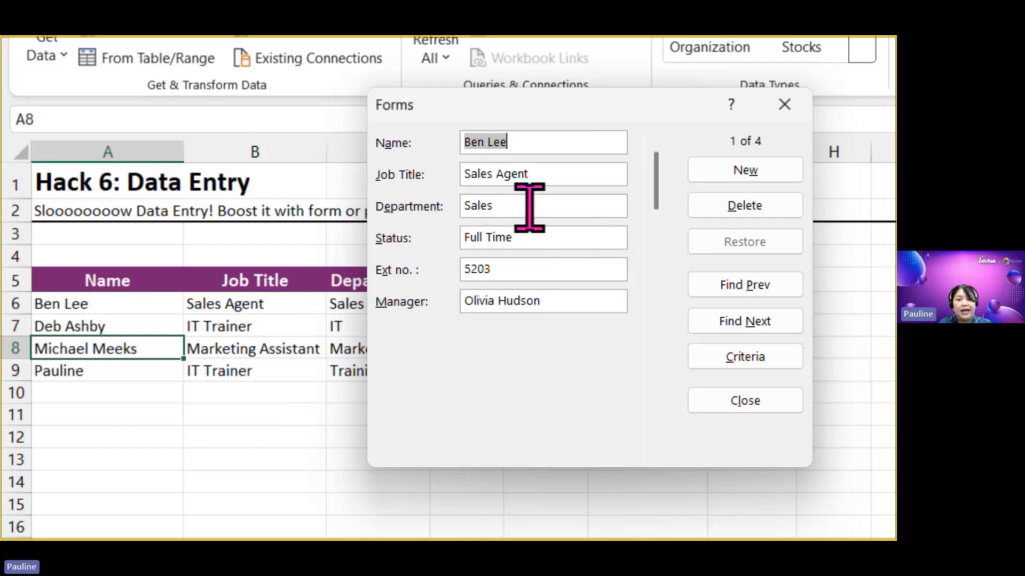
Step: Start a new record in the data form, enter the employee's name and return to the Job Title field
{"action": "left_click", "coordinate": [749, 171]}
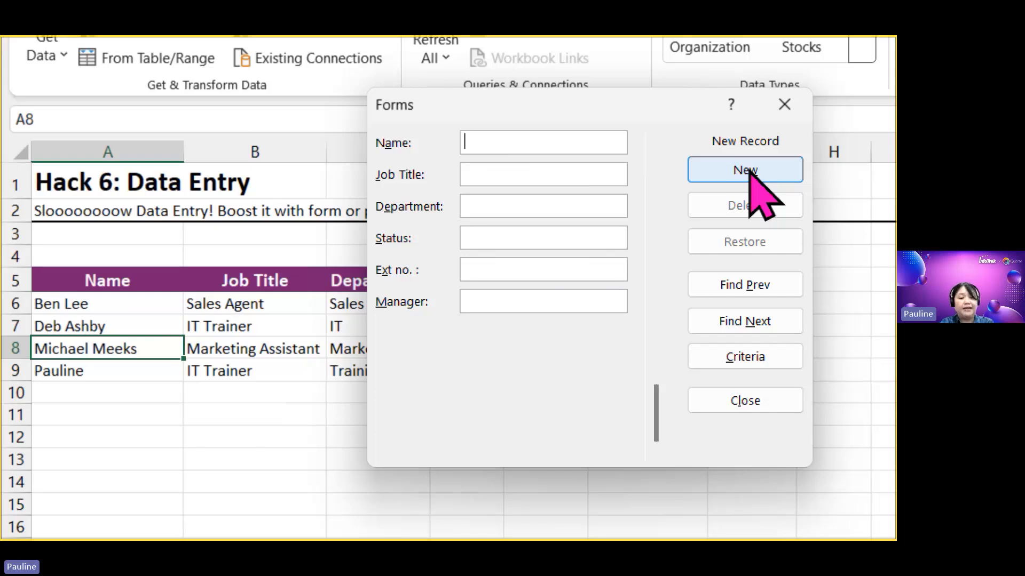
{"action": "type", "text": "Siti"}
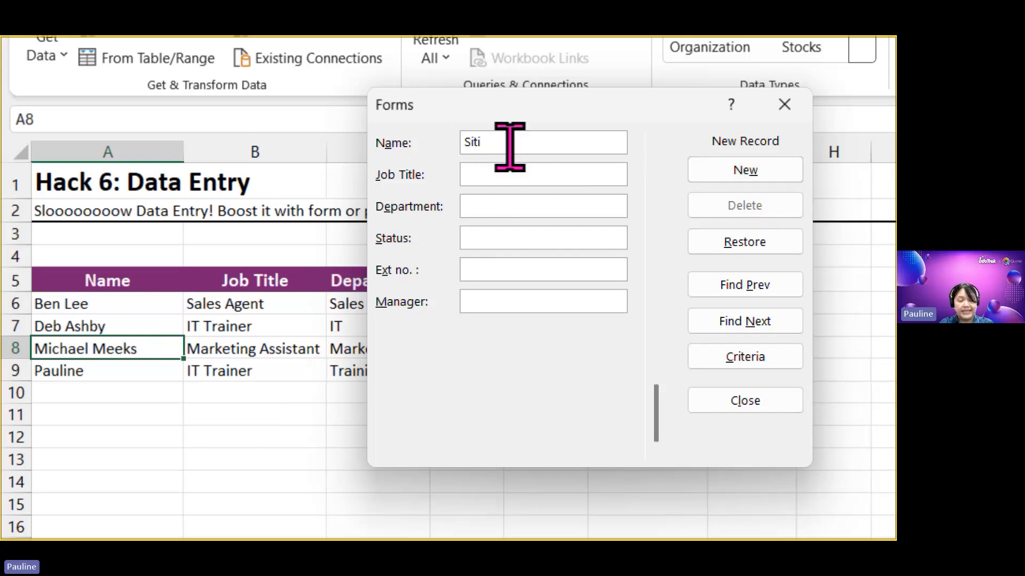
{"action": "key", "text": "ctrl+4"}
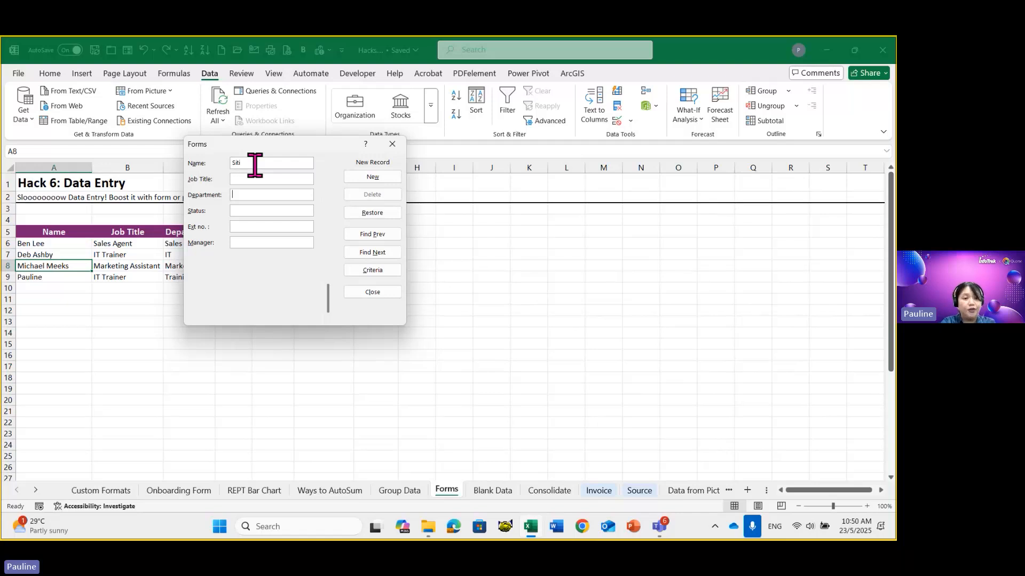
{"action": "key", "text": "Tab"}
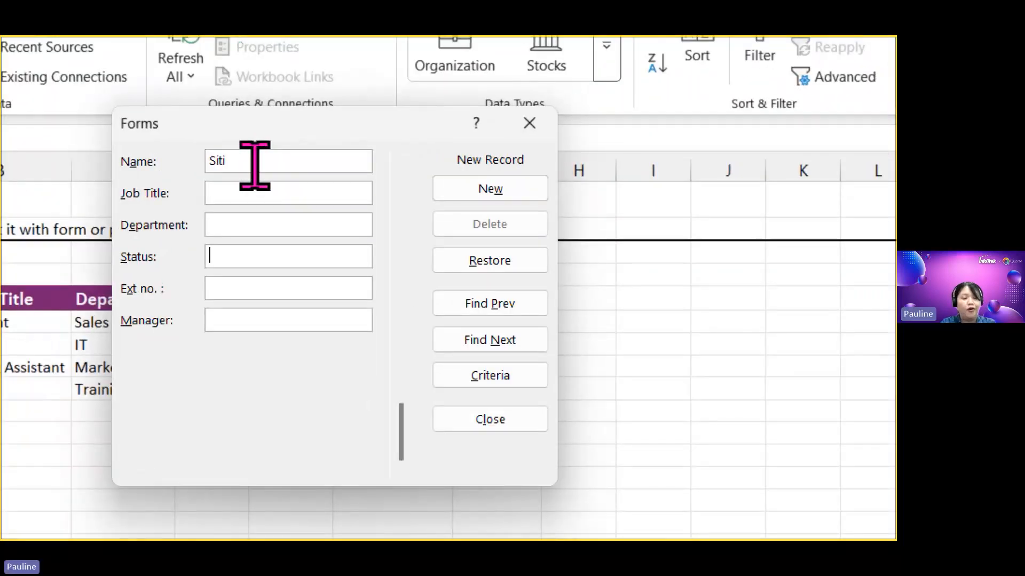
{"action": "key", "text": "shift+Tab"}
{"action": "key", "text": "shift+Tab"}
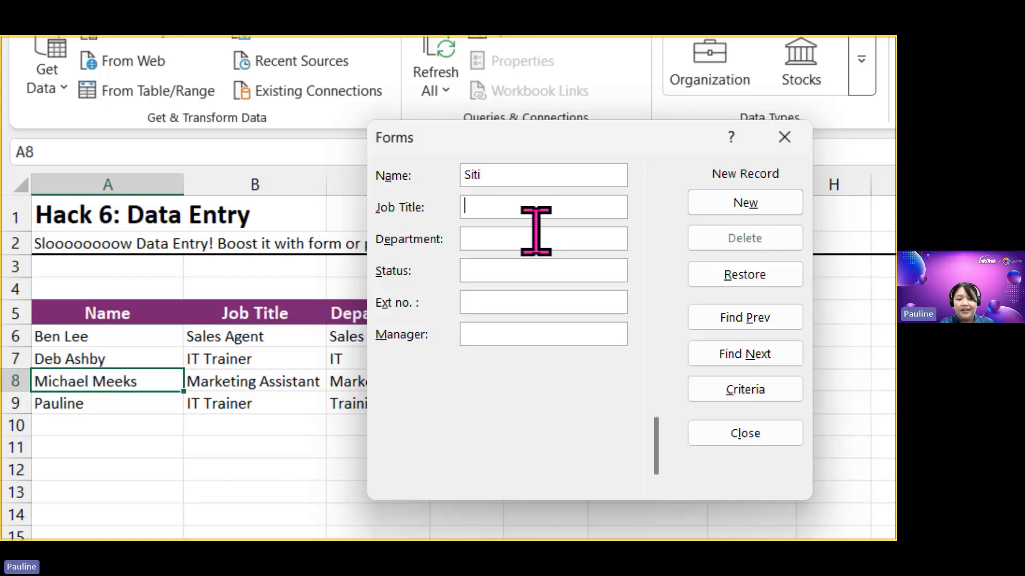
Step: Fill in the job title Salesperson and department sales, and add the record to the table
{"action": "type", "text": "S"}
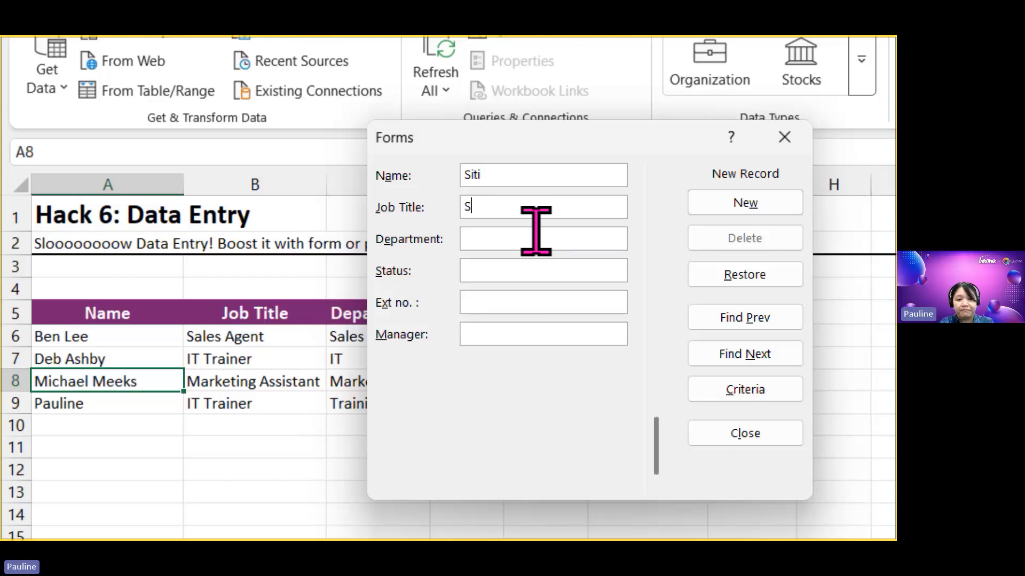
{"action": "type", "text": "alesperson"}
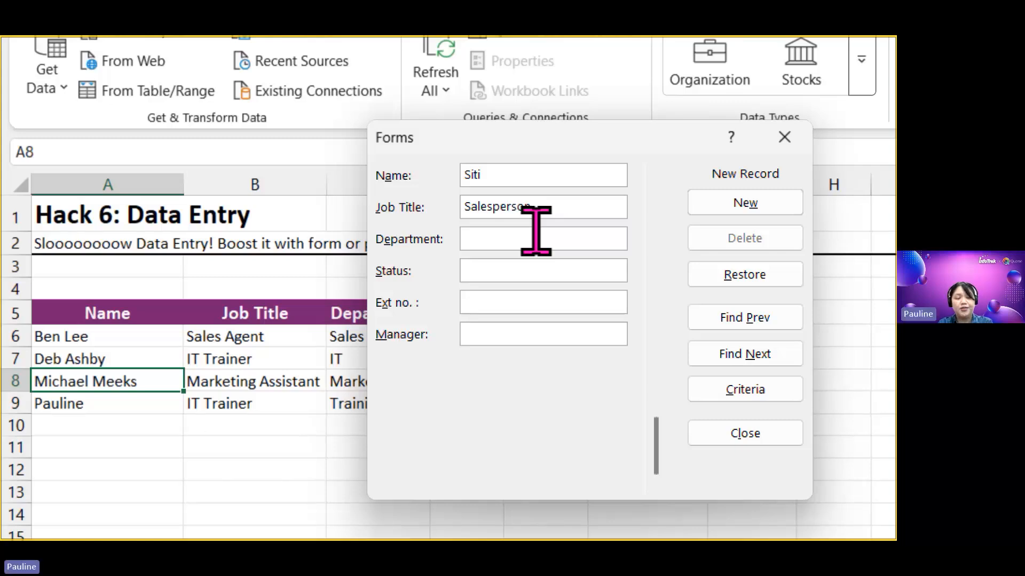
{"action": "key", "text": "Tab"}
{"action": "type", "text": "sales"}
{"action": "key", "text": "Return"}
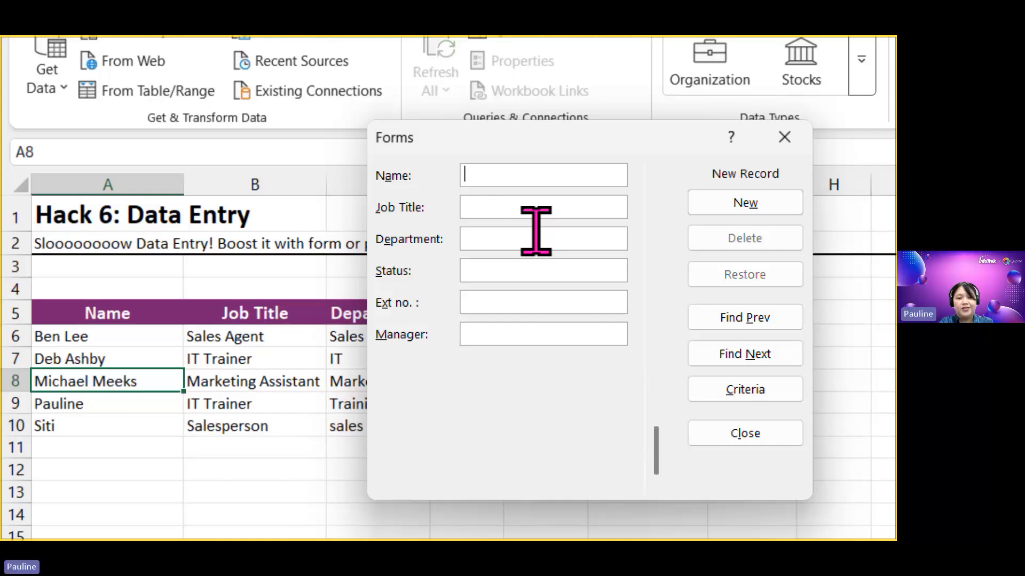
Step: Reposition the form window and go back to the record just added
{"action": "left_click_drag", "start_coordinate": [567, 154], "coordinate": [865, 208]}
{"action": "left_click_drag", "start_coordinate": [784, 207], "coordinate": [563, 101]}
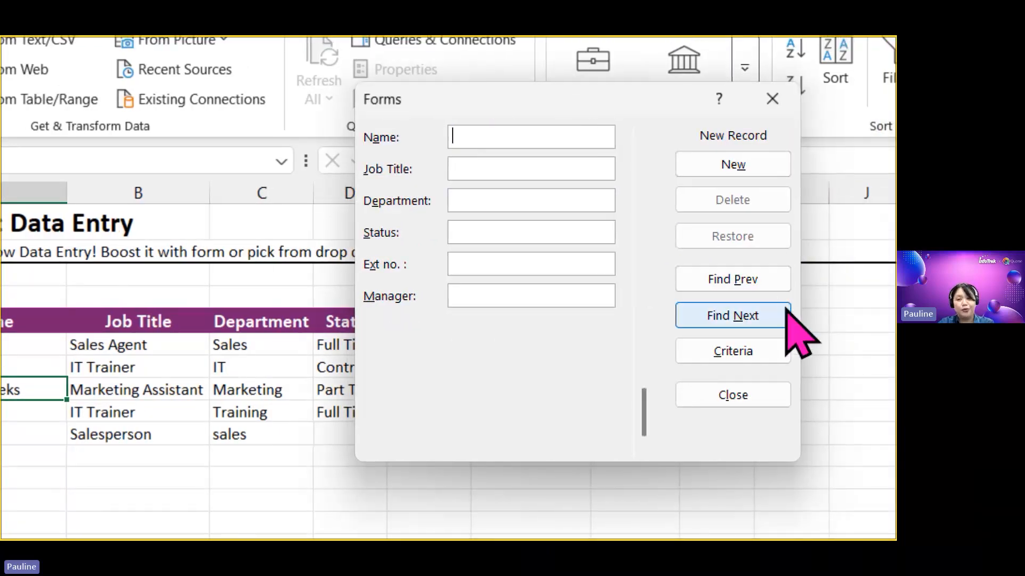
{"action": "left_click", "coordinate": [749, 288]}
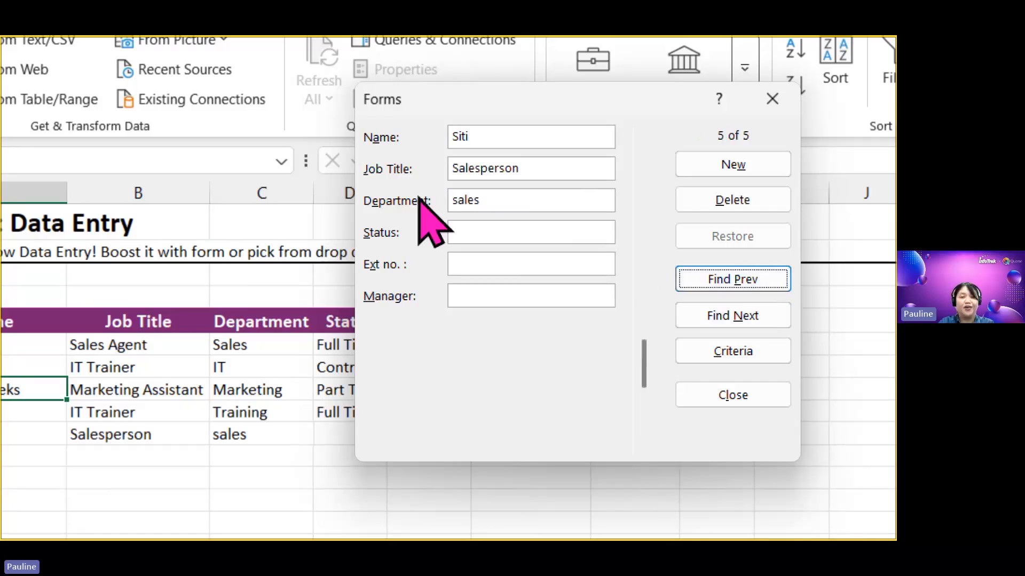
Step: Complete the record with the status Contract, the extension number and the manager's name, and save it to the table
{"action": "left_click", "coordinate": [475, 225]}
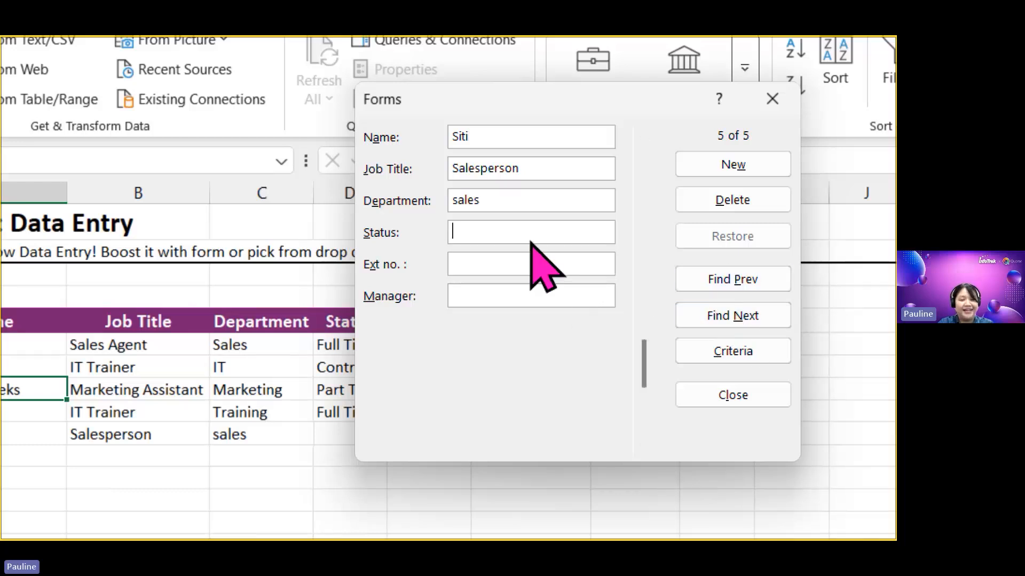
{"action": "type", "text": "c"}
{"action": "key", "text": "BackSpace"}
{"action": "type", "text": "Contract"}
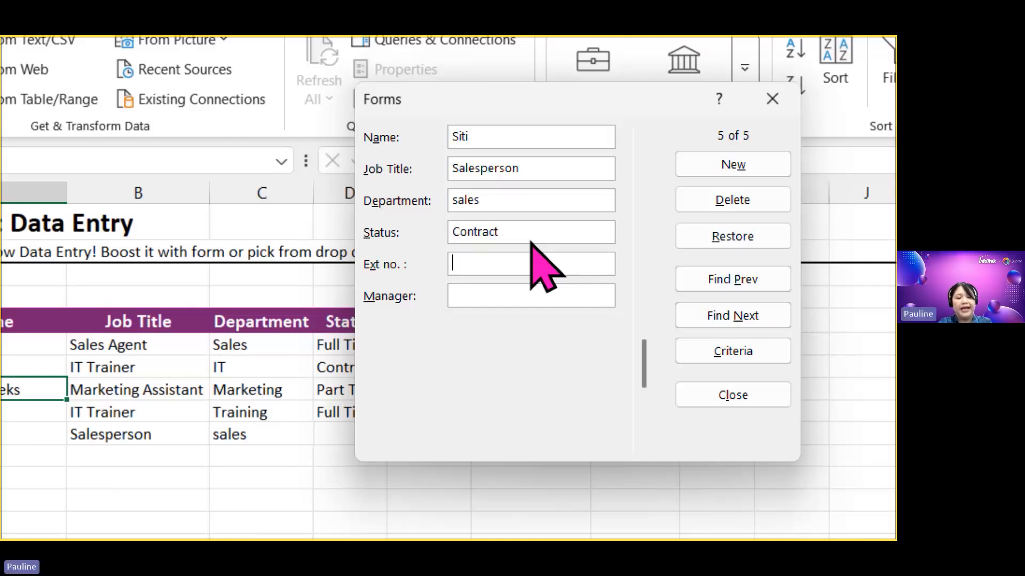
{"action": "type", "text": "2233"}
{"action": "key", "text": "Tab"}
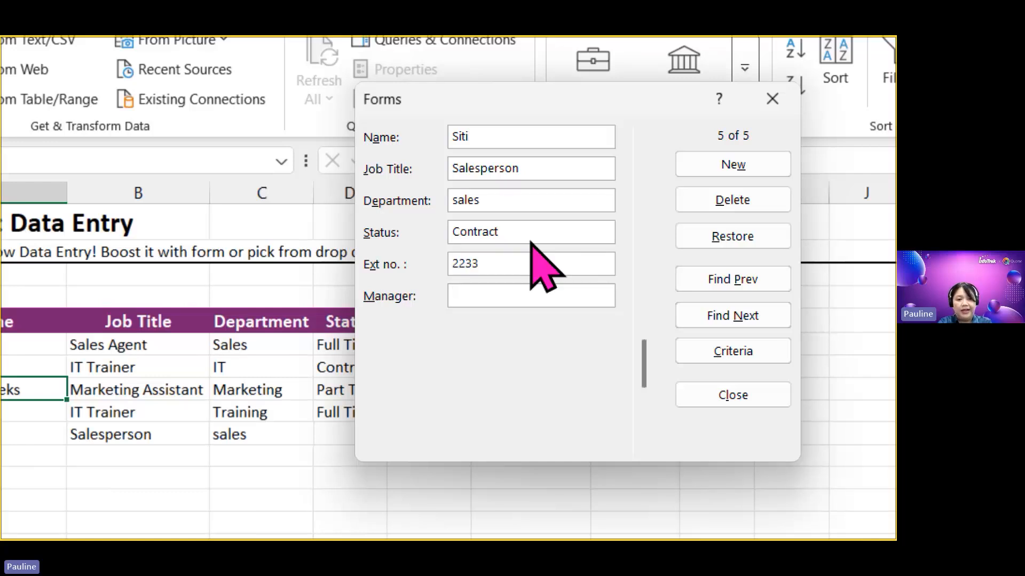
{"action": "type", "text": "Jasmine"}
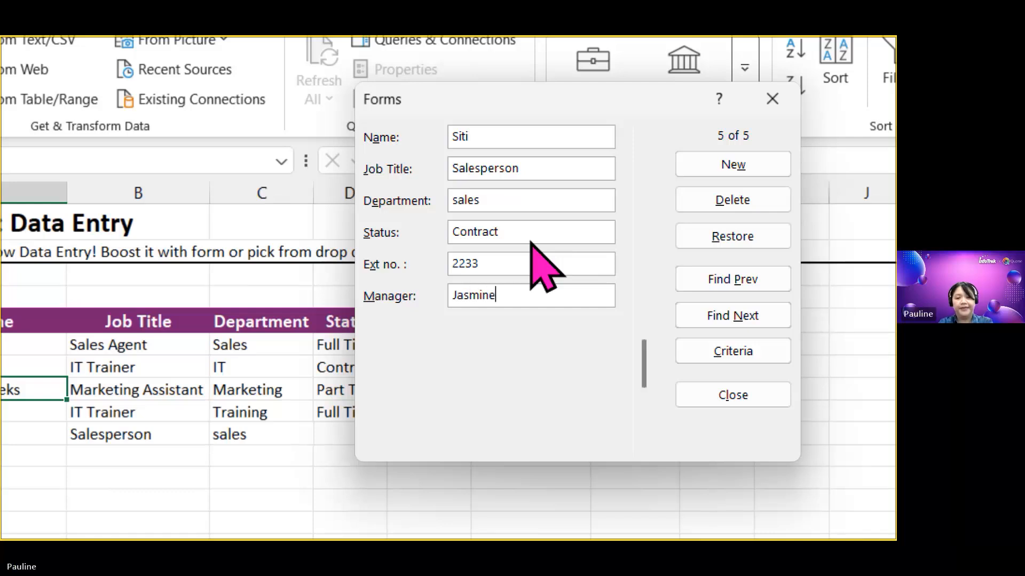
{"action": "left_click", "coordinate": [719, 174]}
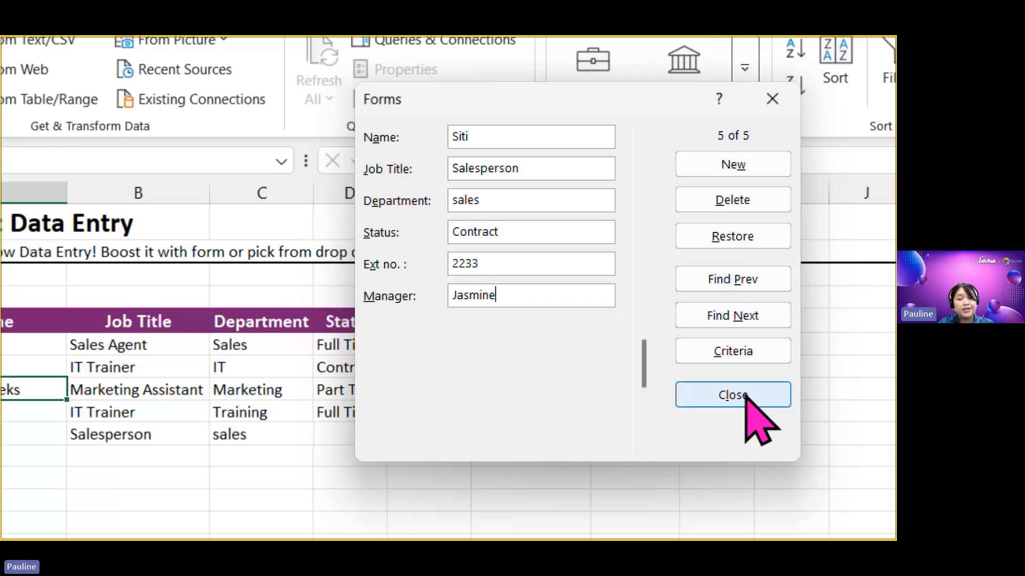
{"action": "left_click", "coordinate": [748, 165]}
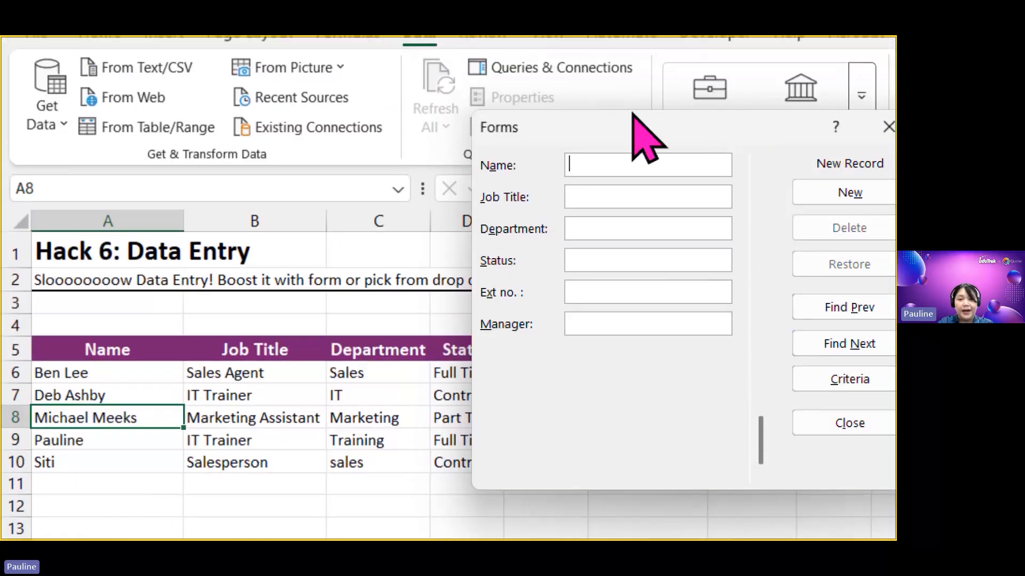
Step: Move the form aside to check the saved record in row 10, and close the form
{"action": "left_click_drag", "start_coordinate": [636, 41], "coordinate": [795, 18]}
{"action": "left_click_drag", "start_coordinate": [793, 100], "coordinate": [708, 42]}
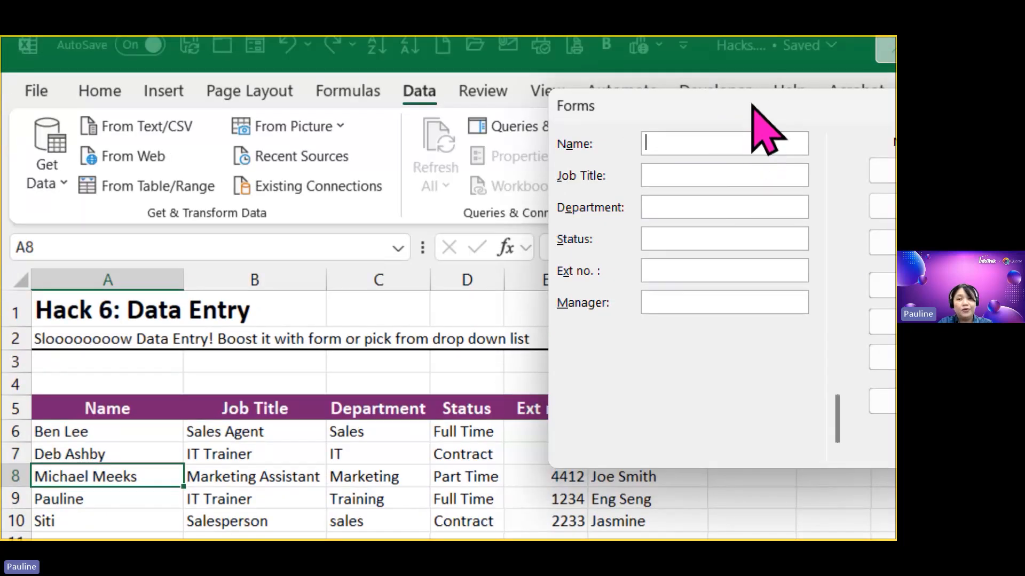
{"action": "left_click_drag", "start_coordinate": [751, 103], "coordinate": [433, 161]}
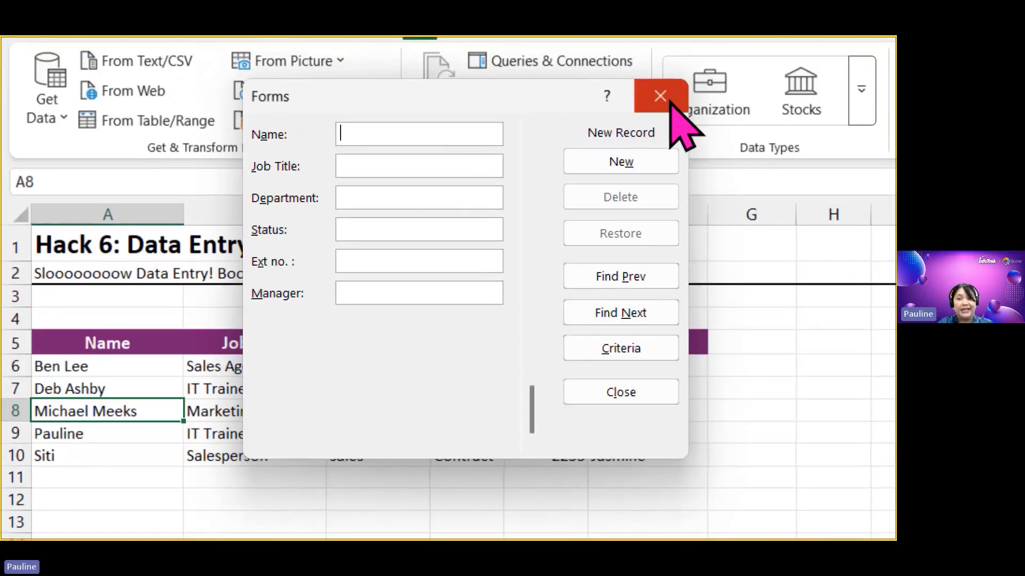
{"action": "left_click", "coordinate": [667, 100]}
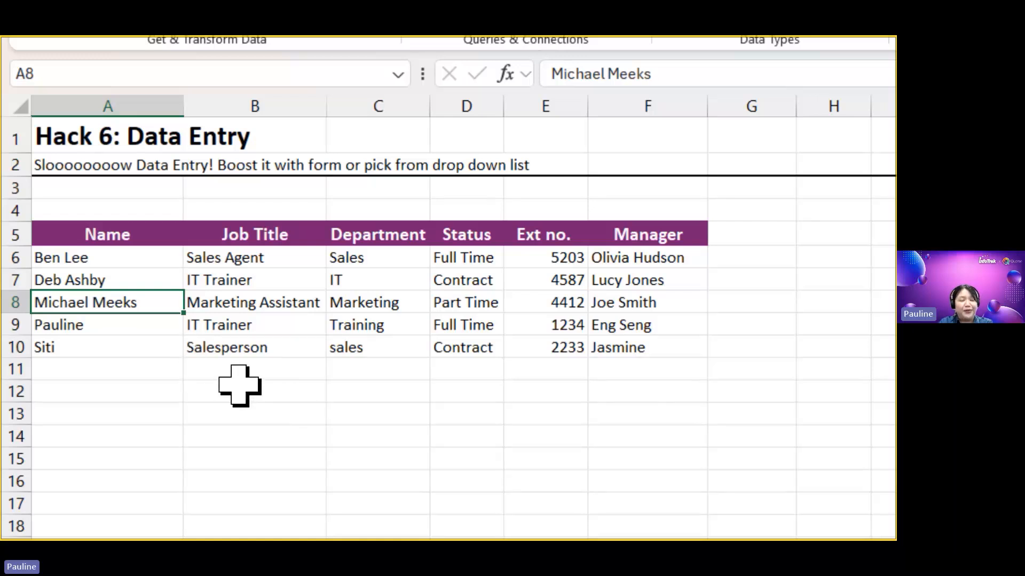
Step: Fill cell A11 with the second employee name from the column's existing entries and move to cell B11
{"action": "left_click_drag", "start_coordinate": [126, 363], "coordinate": [129, 356]}
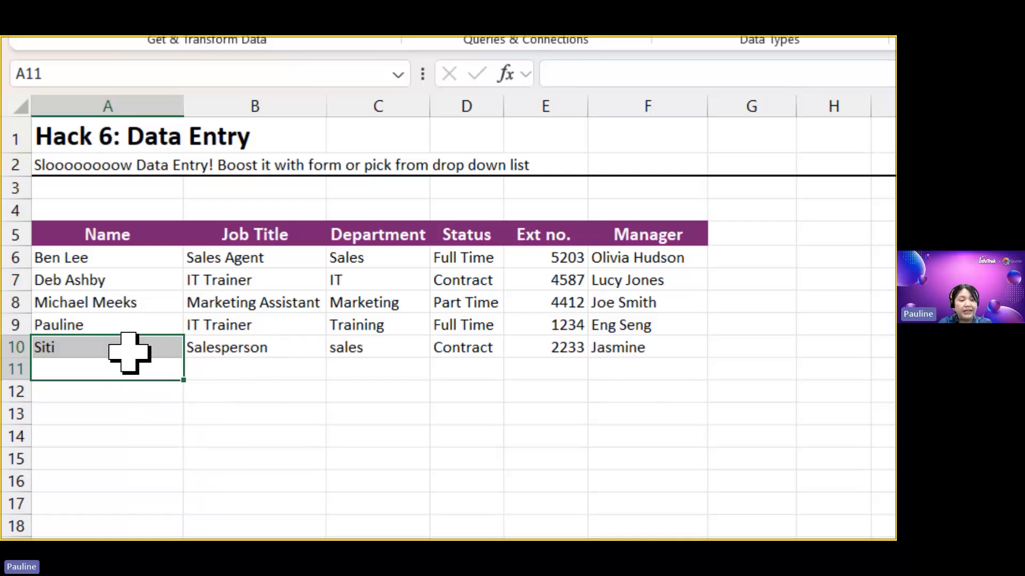
{"action": "left_click", "coordinate": [124, 369]}
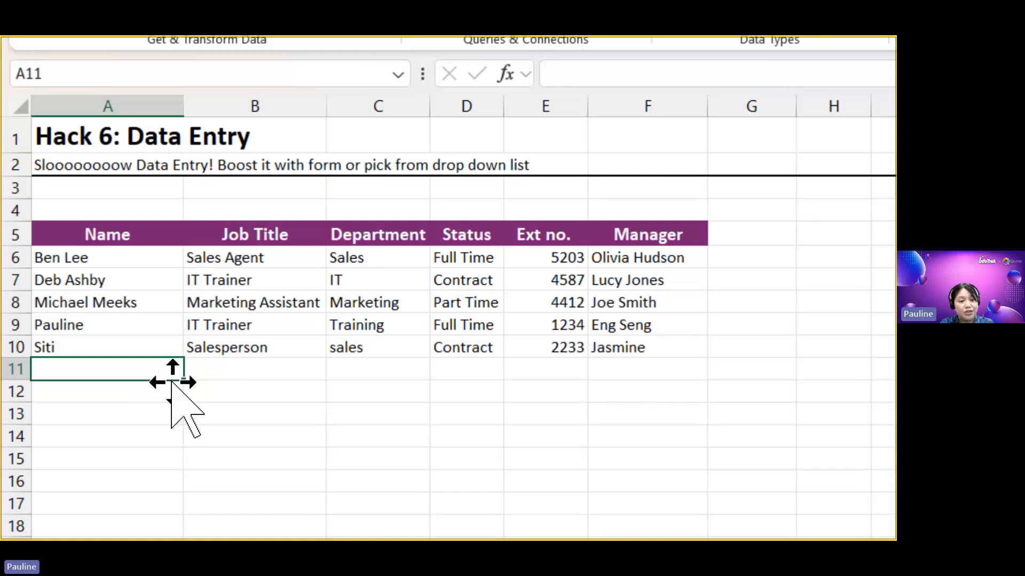
{"action": "key", "text": "alt+Down"}
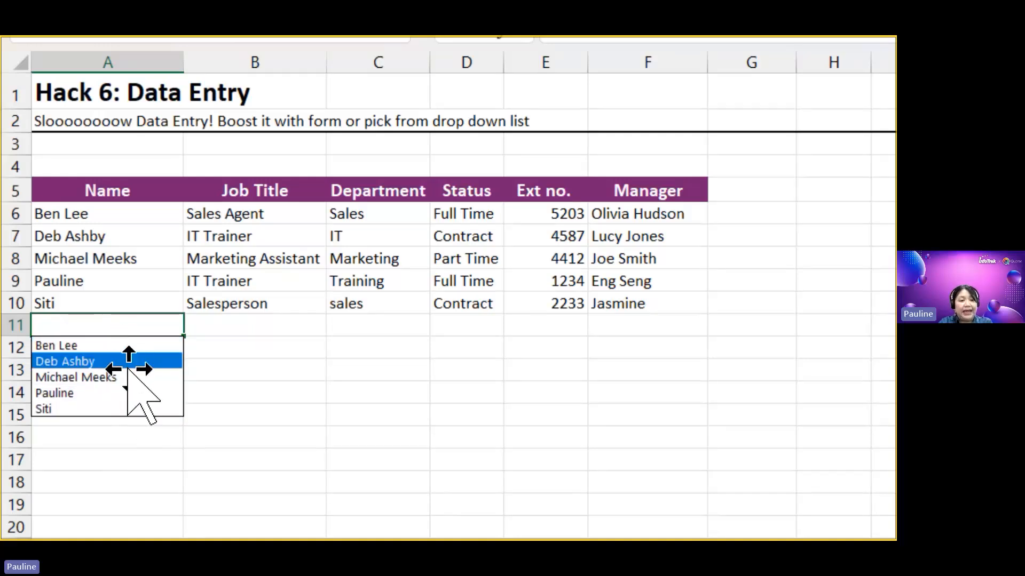
{"action": "left_click", "coordinate": [128, 365]}
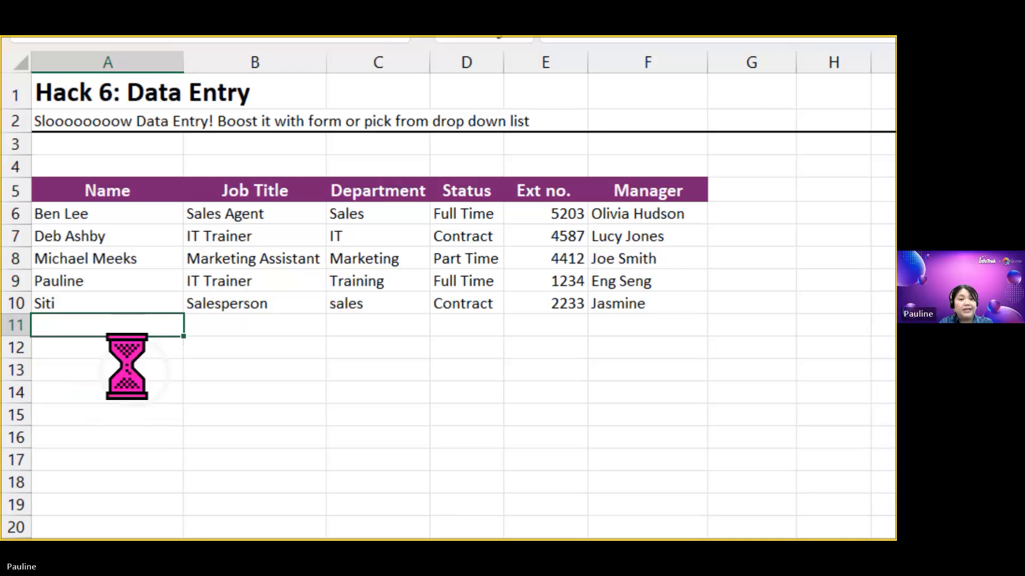
{"action": "left_click", "coordinate": [240, 326]}
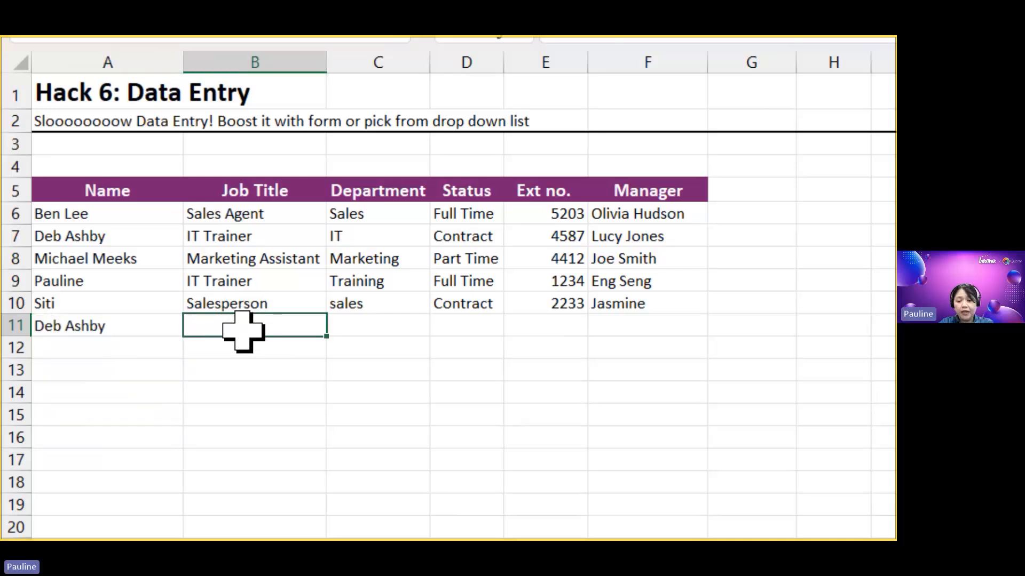
{"action": "key", "text": "alt+Down"}
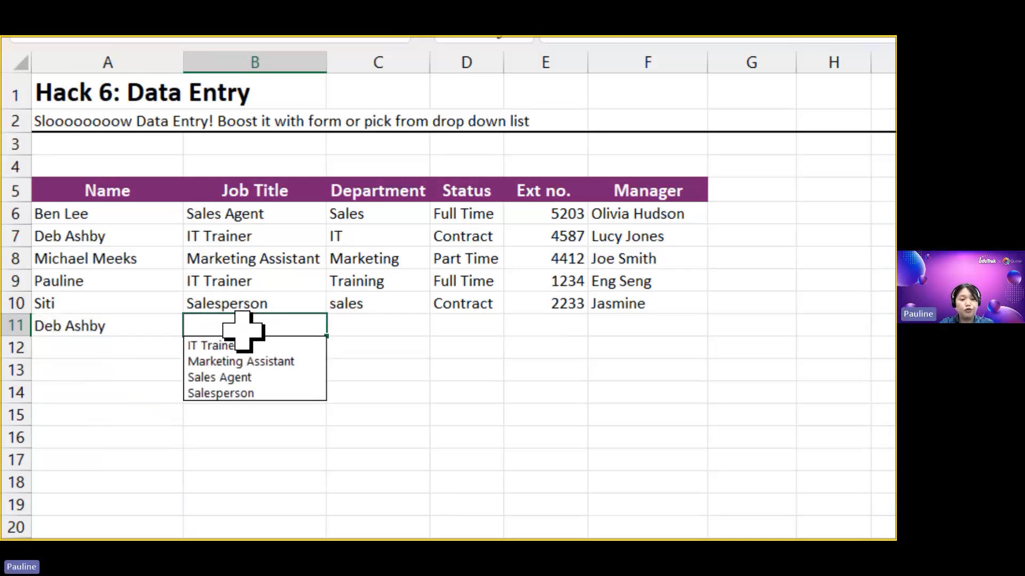
{"action": "left_click", "coordinate": [251, 404]}
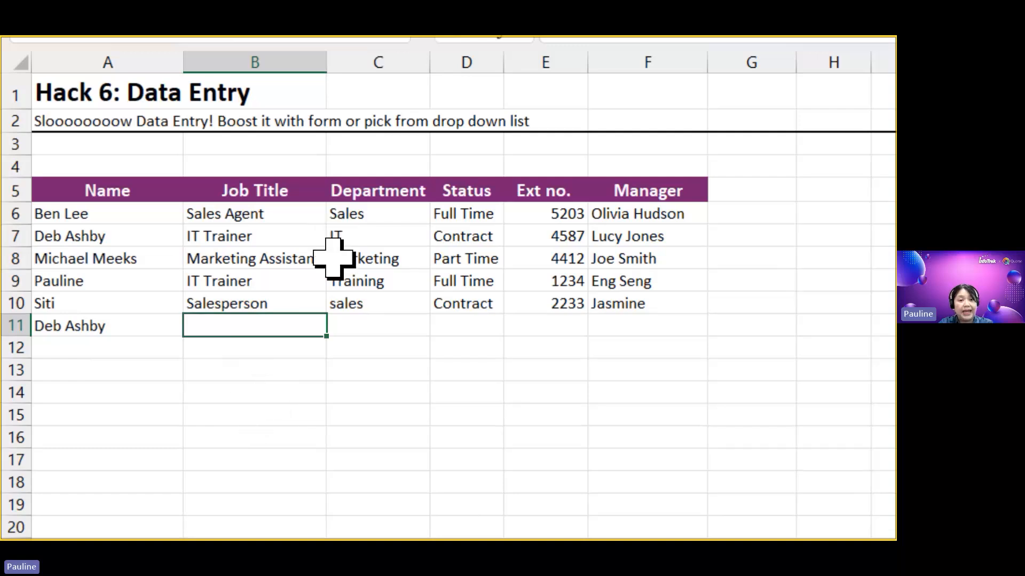
{"action": "key", "text": "alt+Down"}
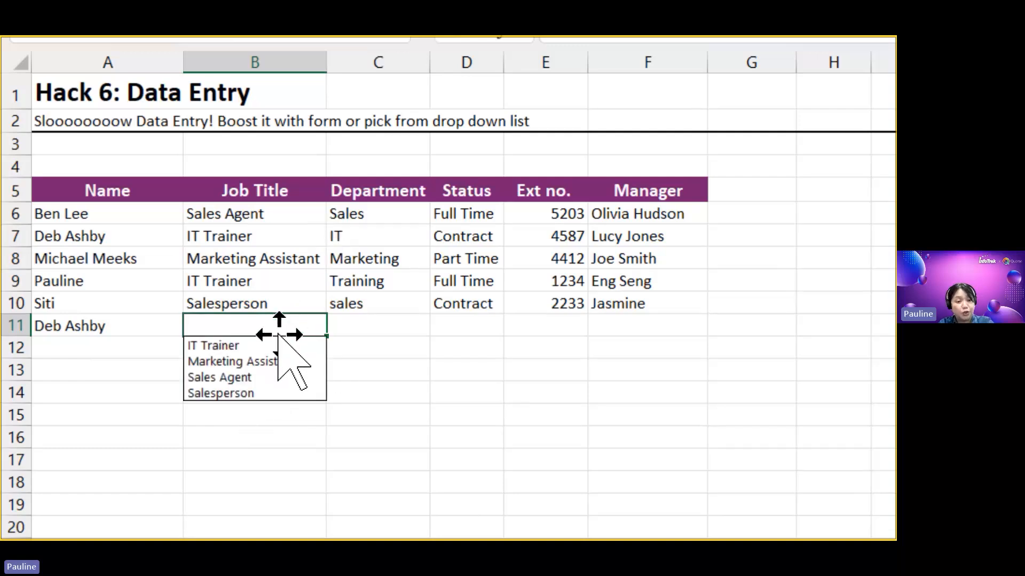
{"action": "key", "text": "Escape"}
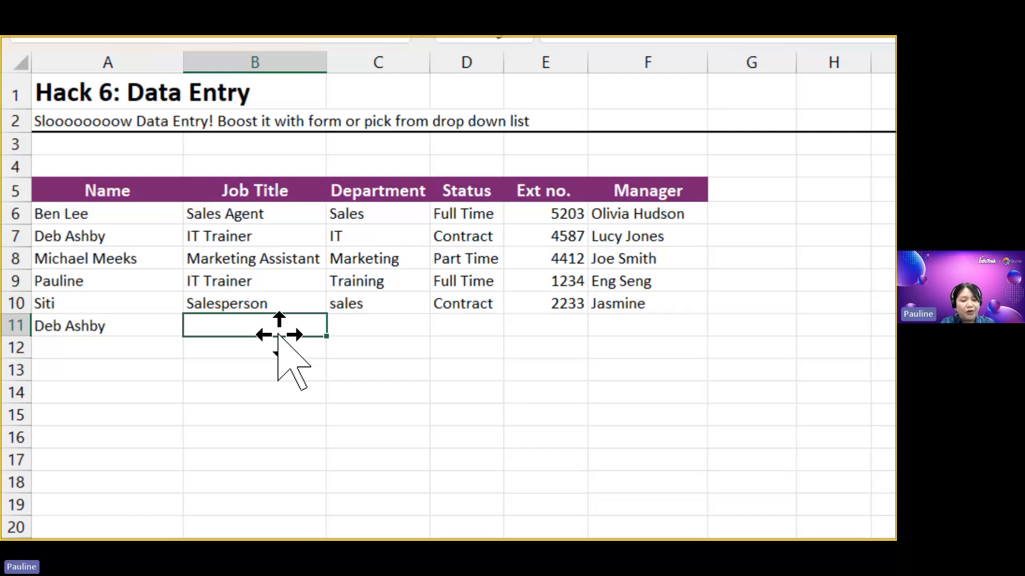
{"action": "key", "text": "ctrl+4"}
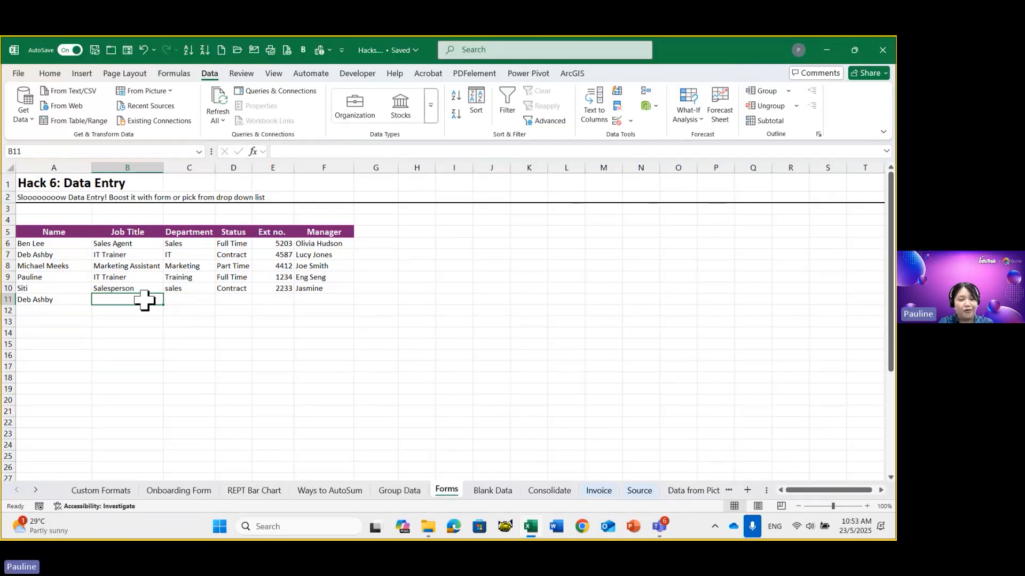
Step: Fill row 11's job title with IT Trainer and department with IT, picked from each column's existing entries
{"action": "key", "text": "alt+Down"}
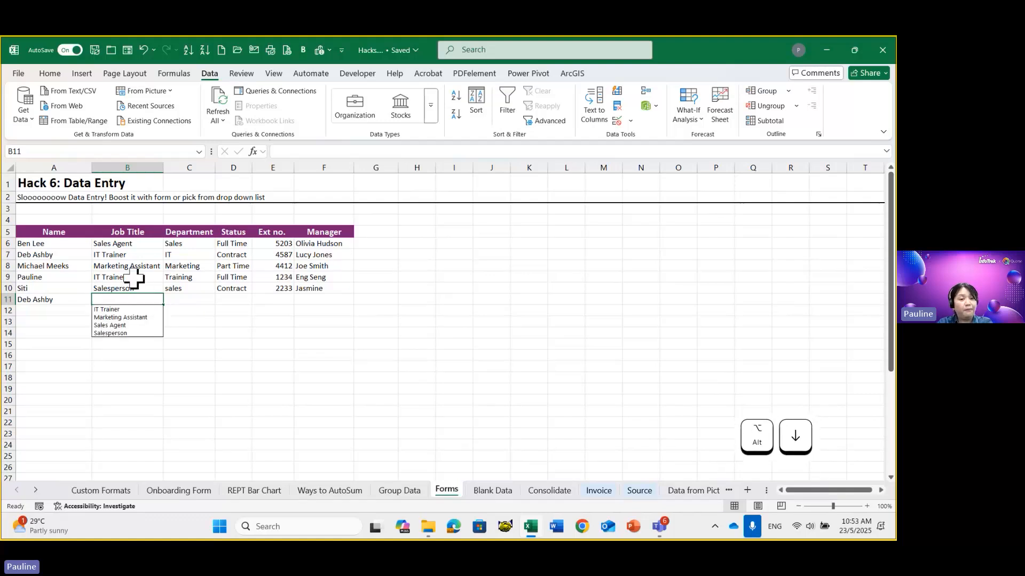
{"action": "left_click", "coordinate": [131, 309]}
{"action": "left_click", "coordinate": [196, 303]}
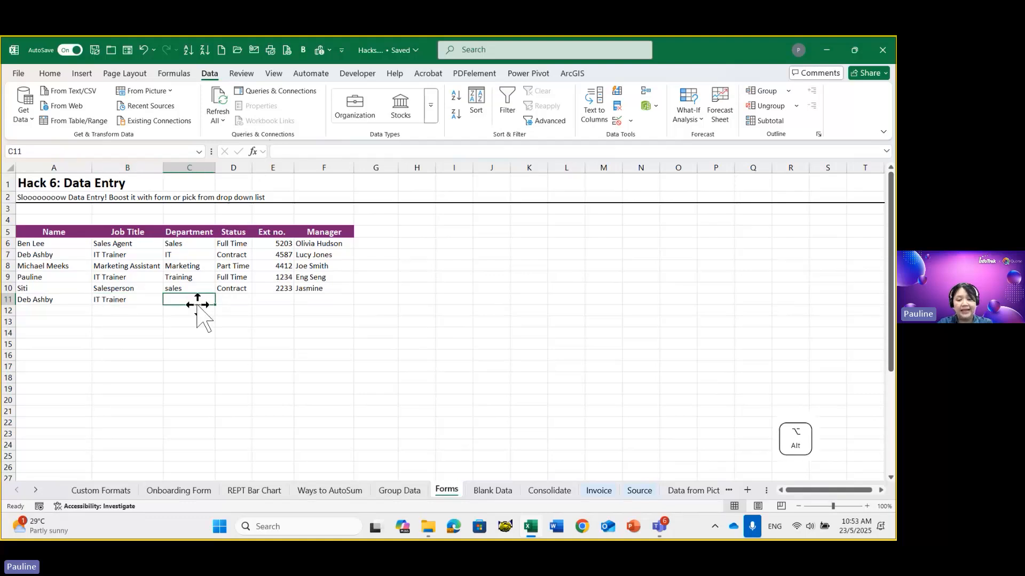
{"action": "key", "text": "alt+Down"}
{"action": "left_click", "coordinate": [184, 310]}
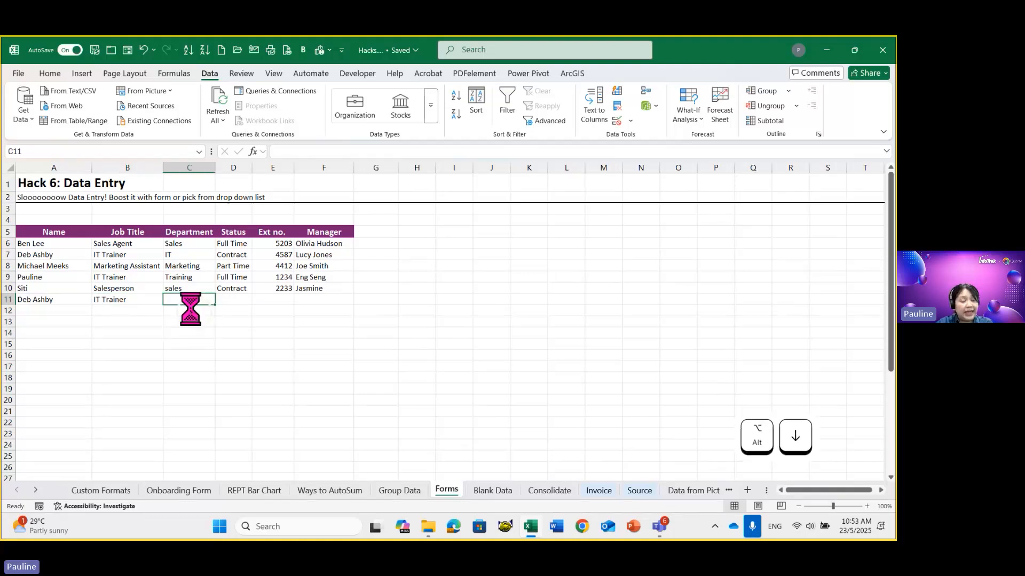
Step: Choose Part Time as row 11's status from the existing entries and move to its Ext no. cell
{"action": "left_click", "coordinate": [239, 300]}
{"action": "key", "text": "alt+Down"}
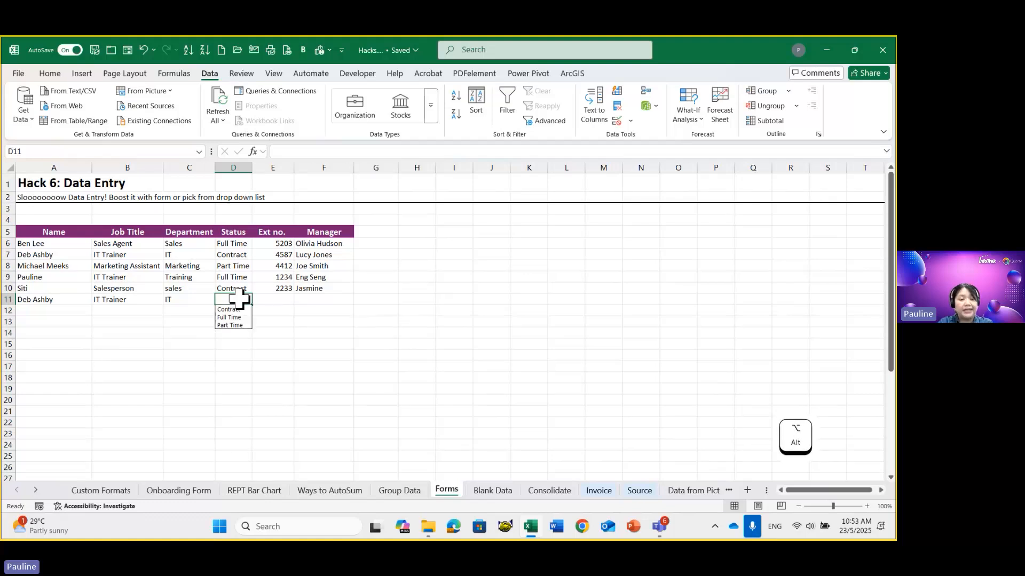
{"action": "left_click", "coordinate": [238, 324]}
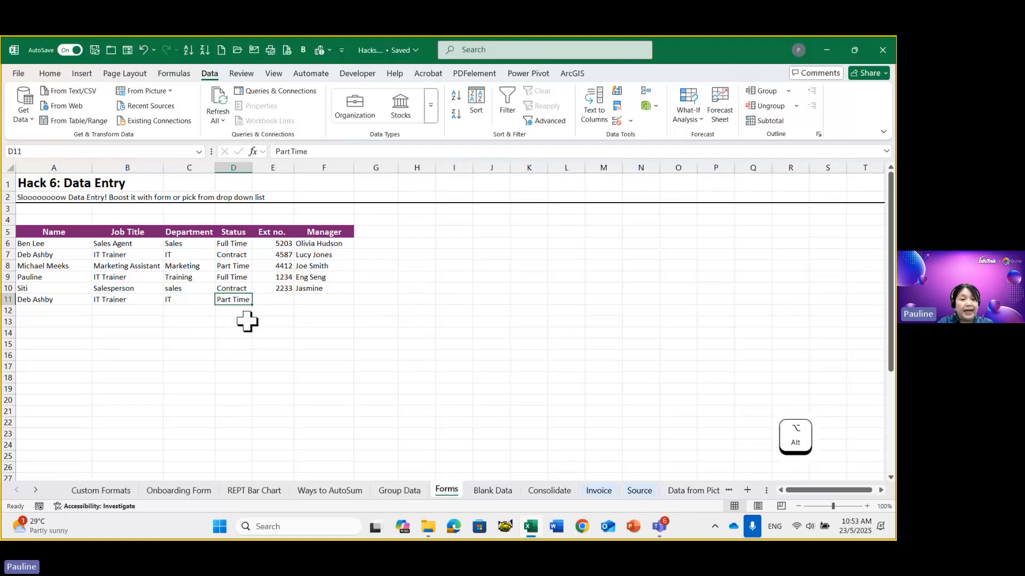
{"action": "left_click", "coordinate": [277, 298]}
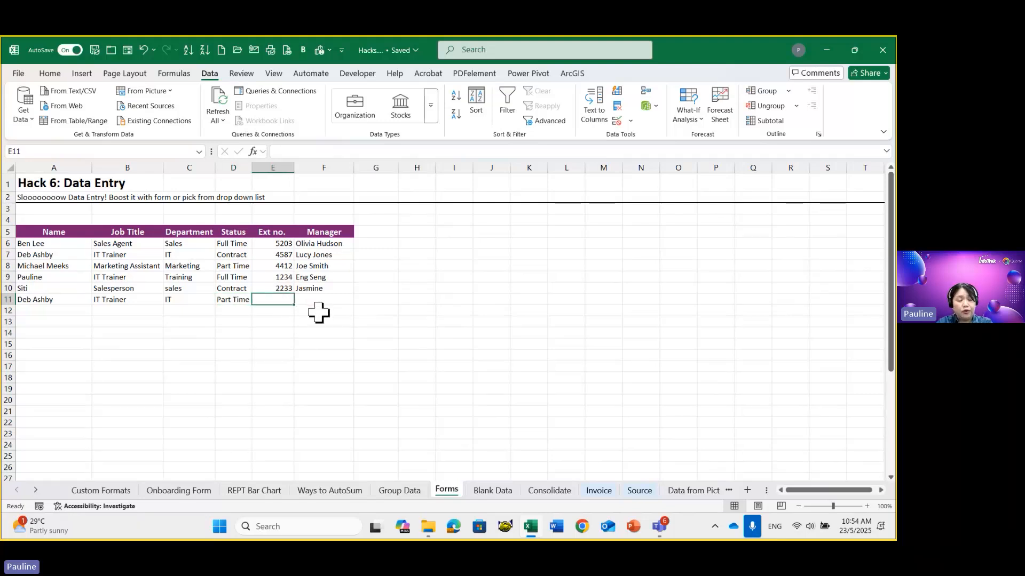
Step: Complete row 11 with the extension number and the same manager as row 10, picked from the column's existing entries
{"action": "type", "text": "5656"}
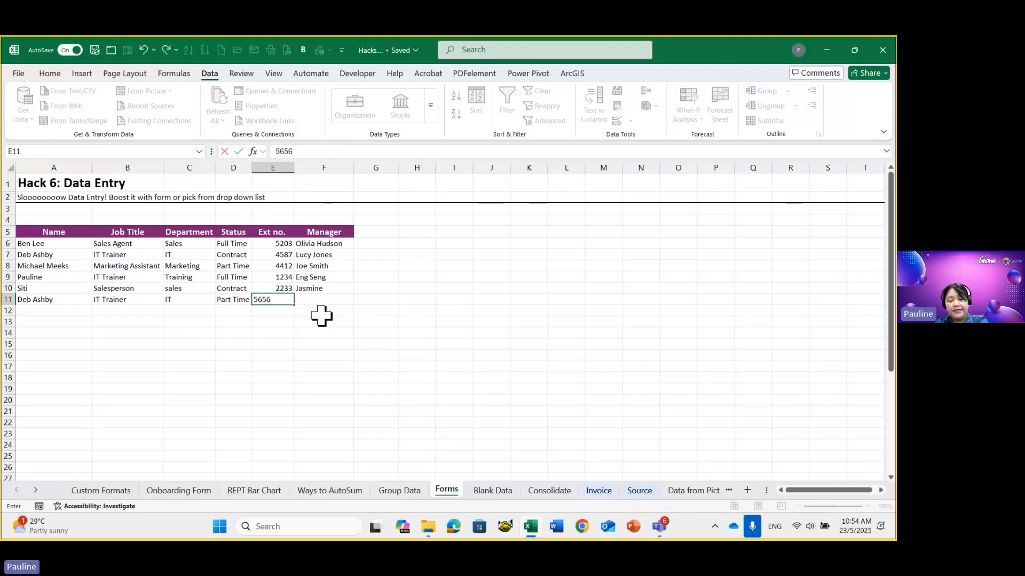
{"action": "key", "text": "Tab"}
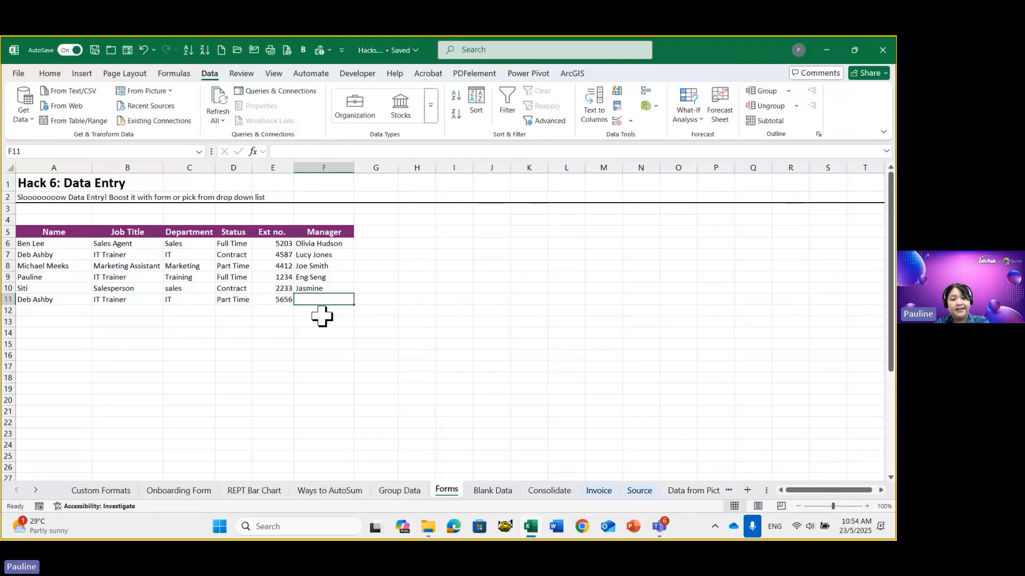
{"action": "key", "text": "alt"}
{"action": "key", "text": "alt+Down"}
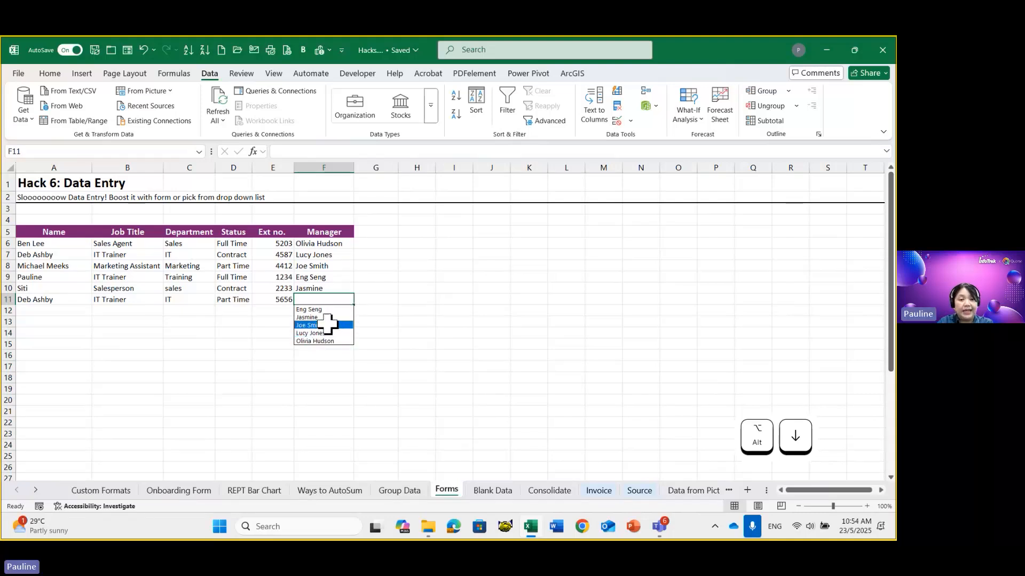
{"action": "left_click", "coordinate": [327, 317]}
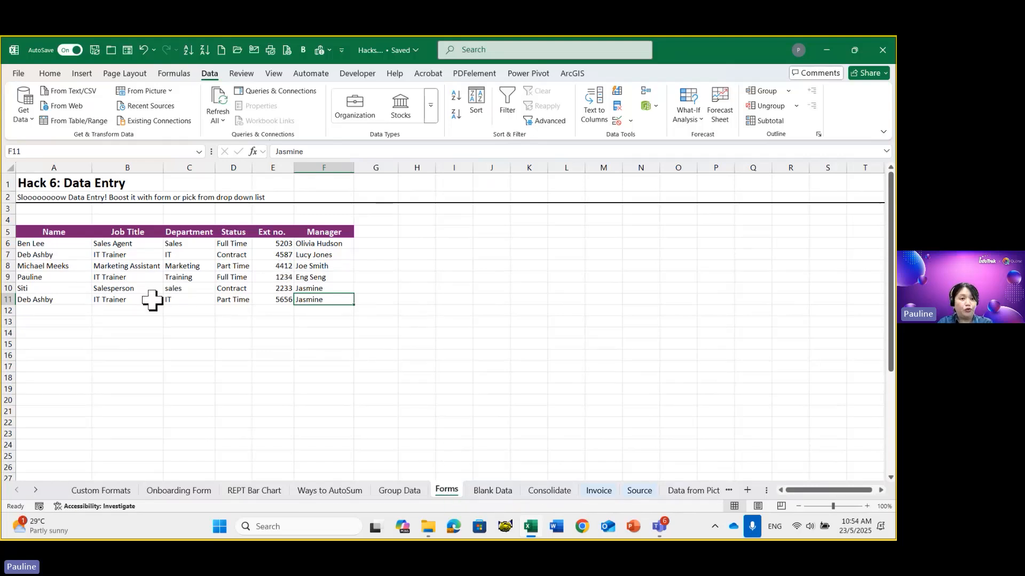
Step: Switch to the Blank Data sheet and look over the employee table, including its EMP # and FIRSTNAME columns
{"action": "left_click", "coordinate": [479, 496]}
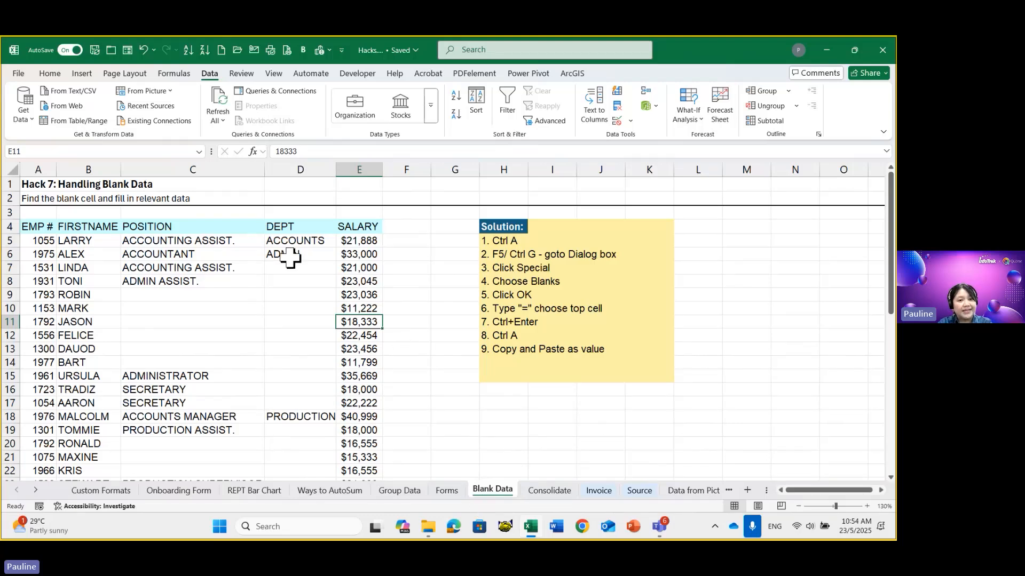
{"action": "scroll", "coordinate": [116, 337], "scroll_direction": "down", "scroll_amount": 1}
{"action": "scroll", "coordinate": [117, 337], "scroll_direction": "down", "scroll_amount": 9}
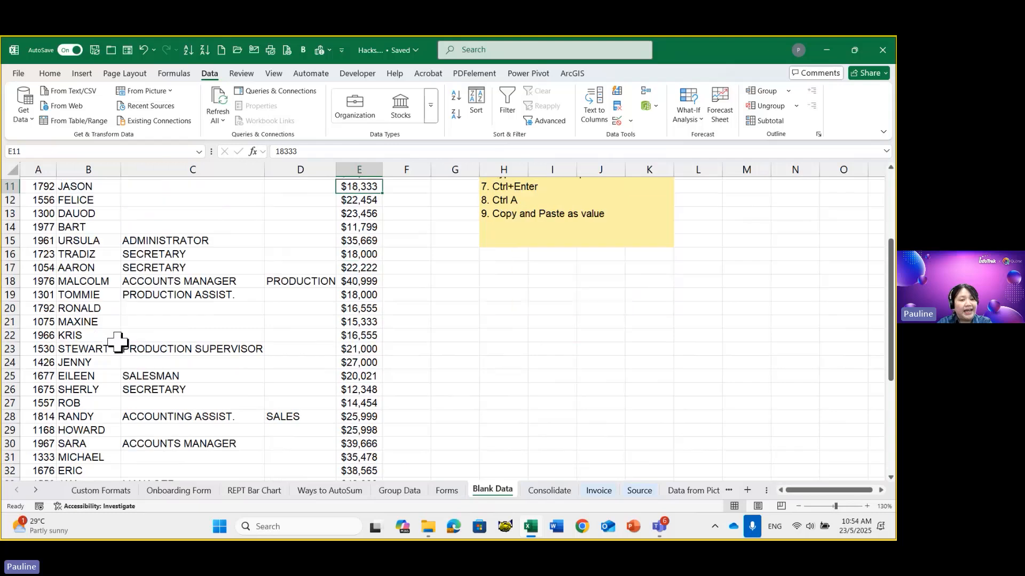
{"action": "scroll", "coordinate": [119, 349], "scroll_direction": "up", "scroll_amount": 10}
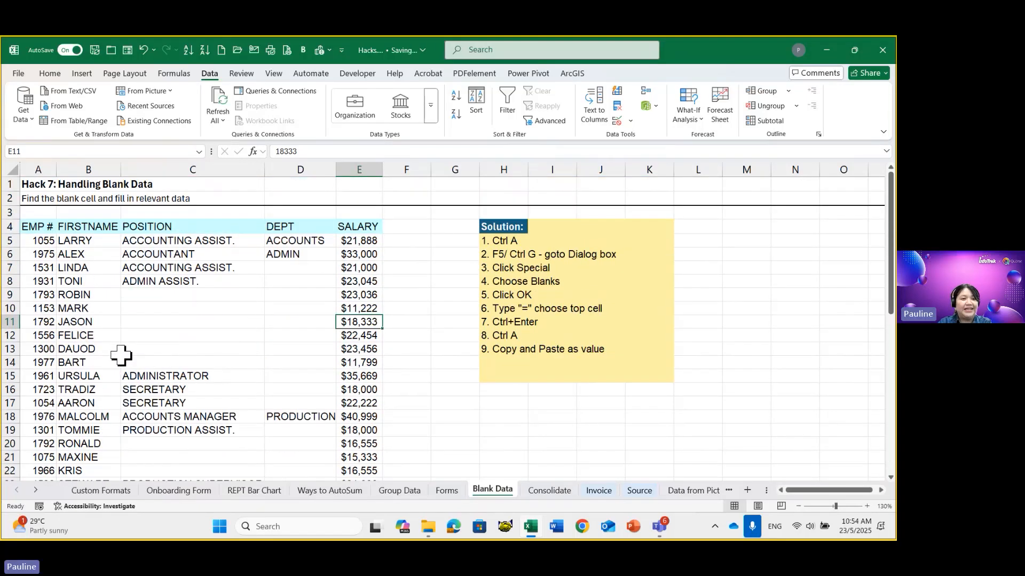
{"action": "left_click", "coordinate": [44, 159]}
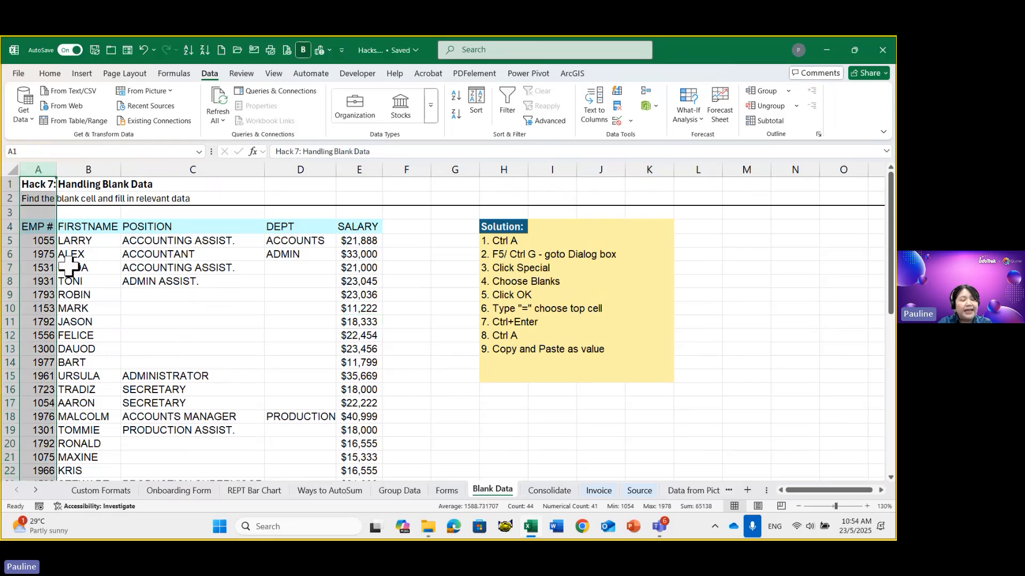
{"action": "left_click", "coordinate": [100, 163]}
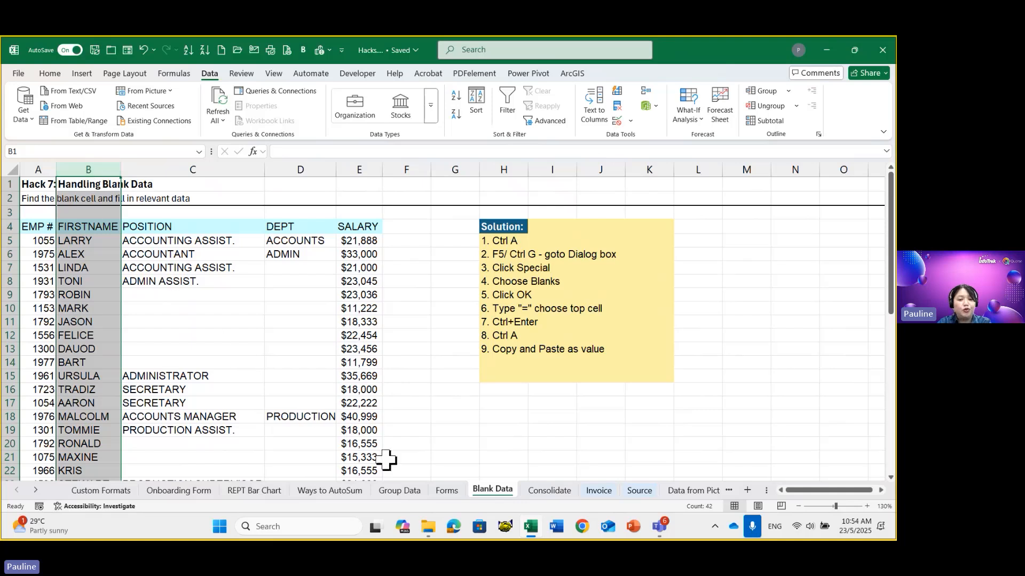
{"action": "left_click", "coordinate": [446, 491]}
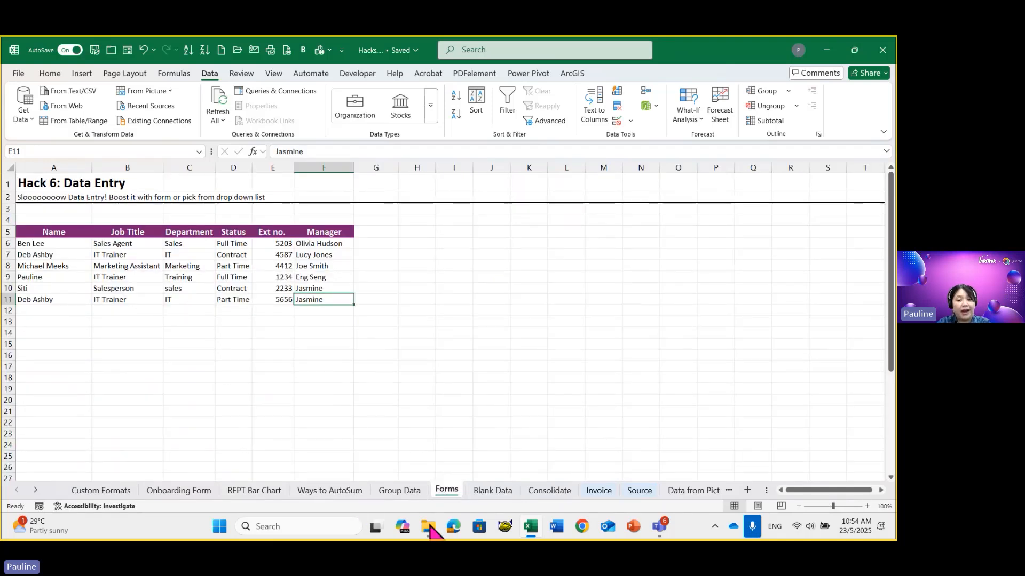
{"action": "left_click", "coordinate": [484, 492]}
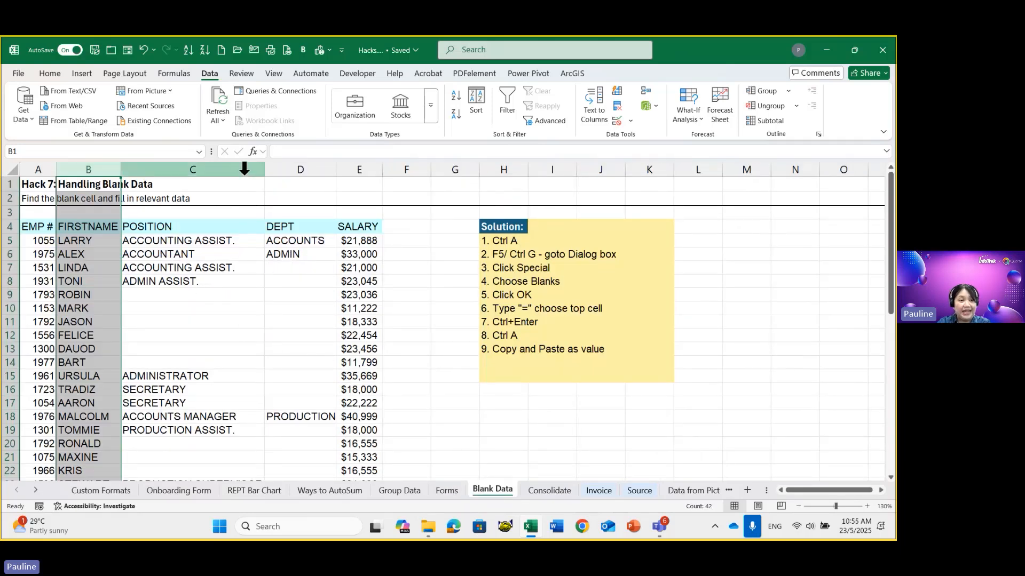
Step: Examine the blank cells in the POSITION and DEPT columns and the listed solution steps
{"action": "left_click_drag", "start_coordinate": [209, 291], "coordinate": [291, 362]}
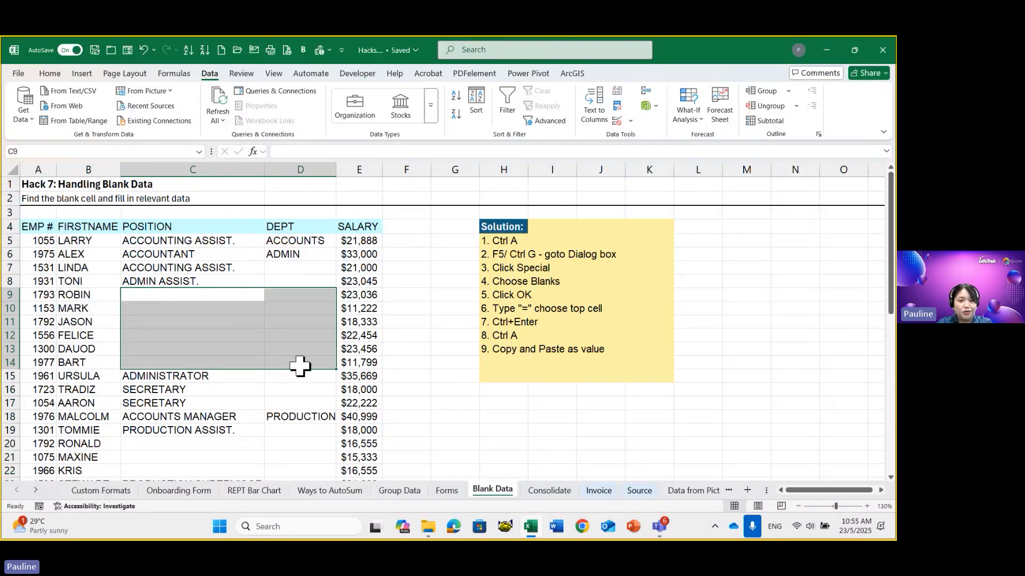
{"action": "left_click", "coordinate": [238, 271]}
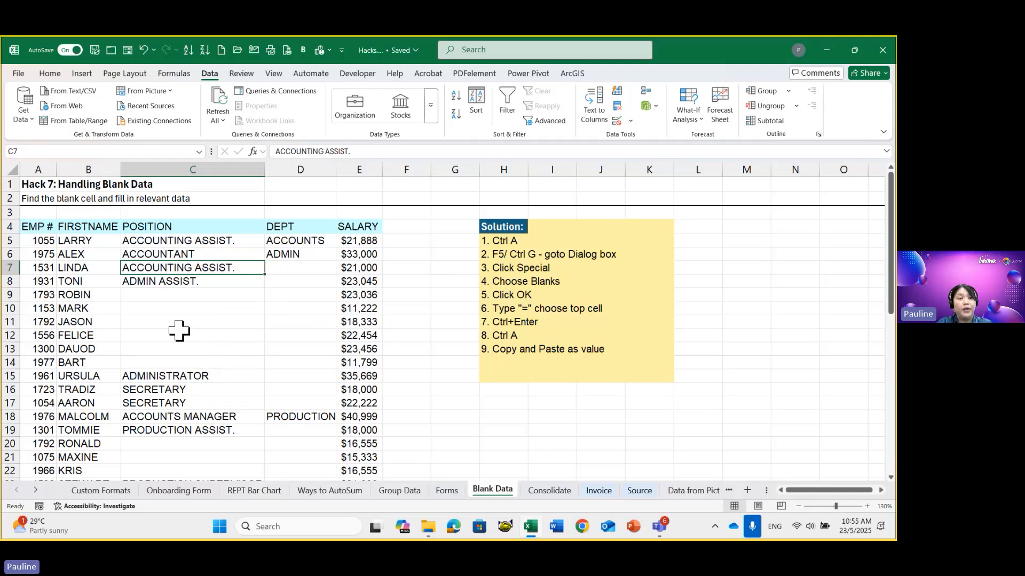
{"action": "left_click", "coordinate": [168, 310]}
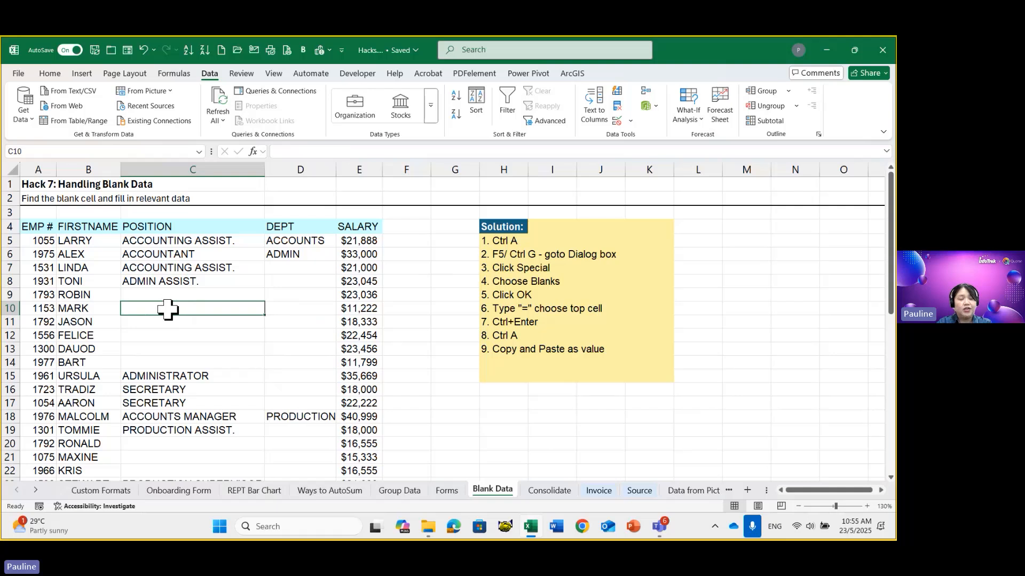
{"action": "left_click_drag", "start_coordinate": [453, 208], "coordinate": [629, 398]}
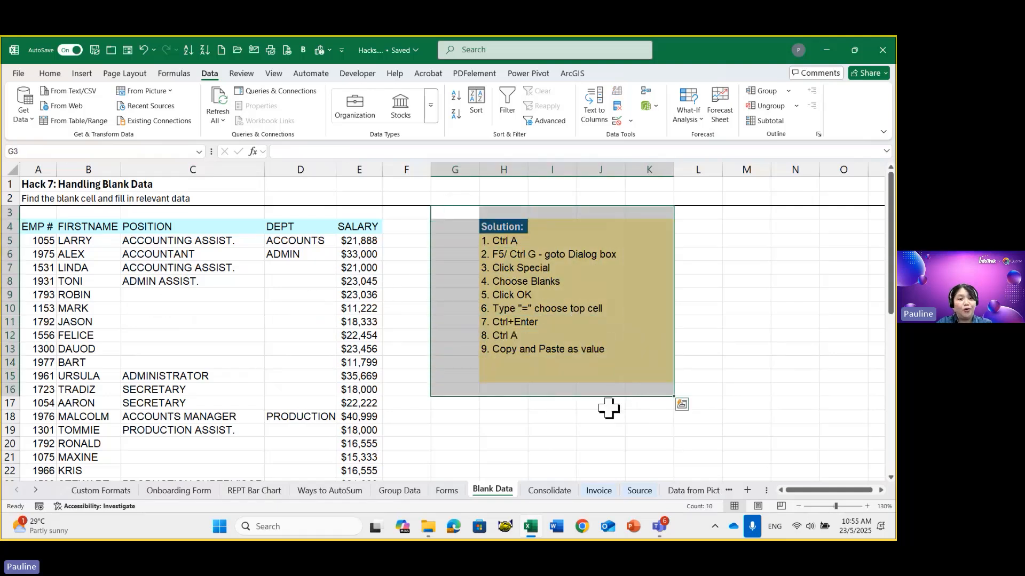
{"action": "left_click", "coordinate": [186, 321]}
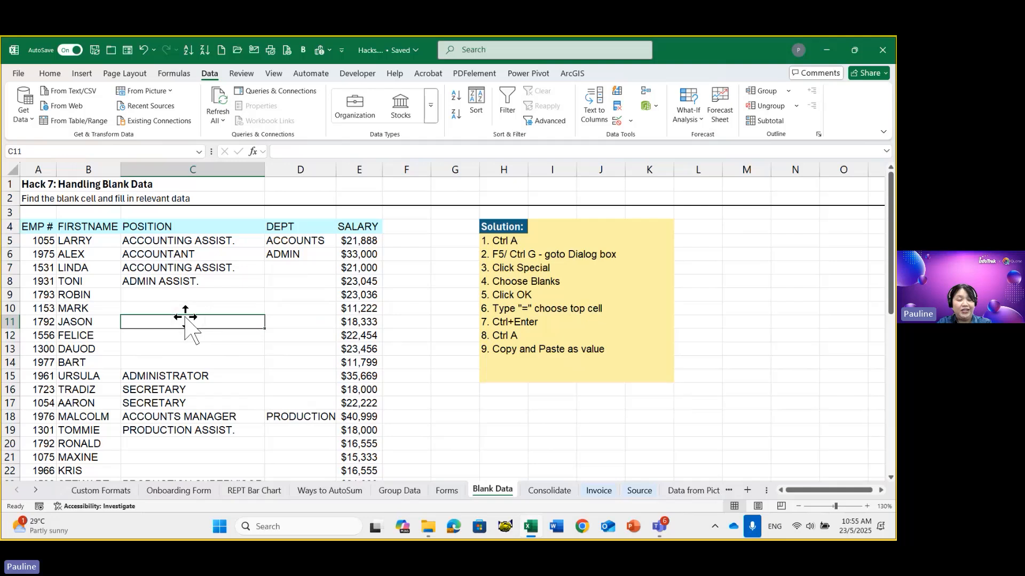
{"action": "scroll", "coordinate": [186, 320], "scroll_direction": "down", "scroll_amount": 10}
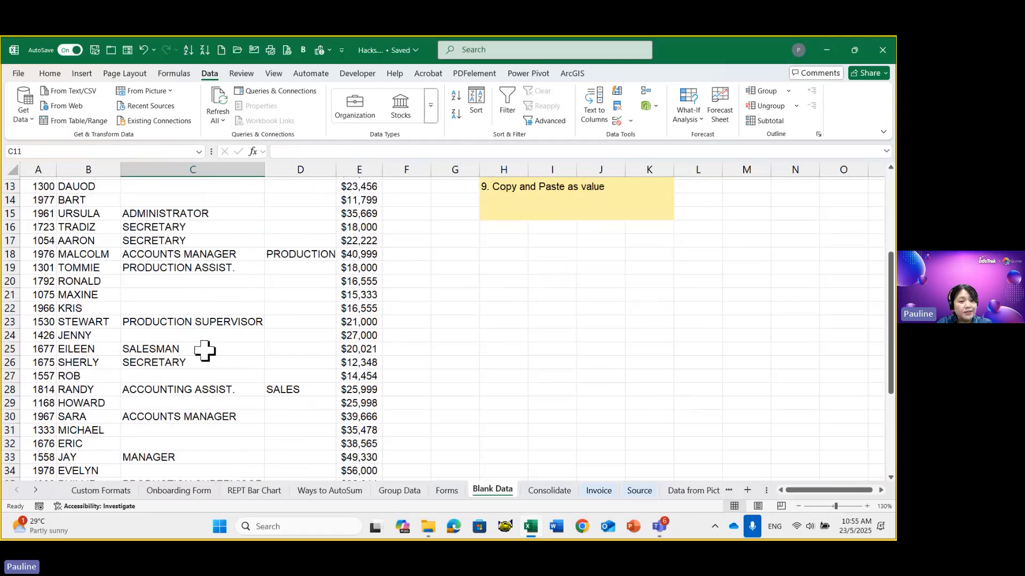
{"action": "scroll", "coordinate": [208, 363], "scroll_direction": "up", "scroll_amount": 10}
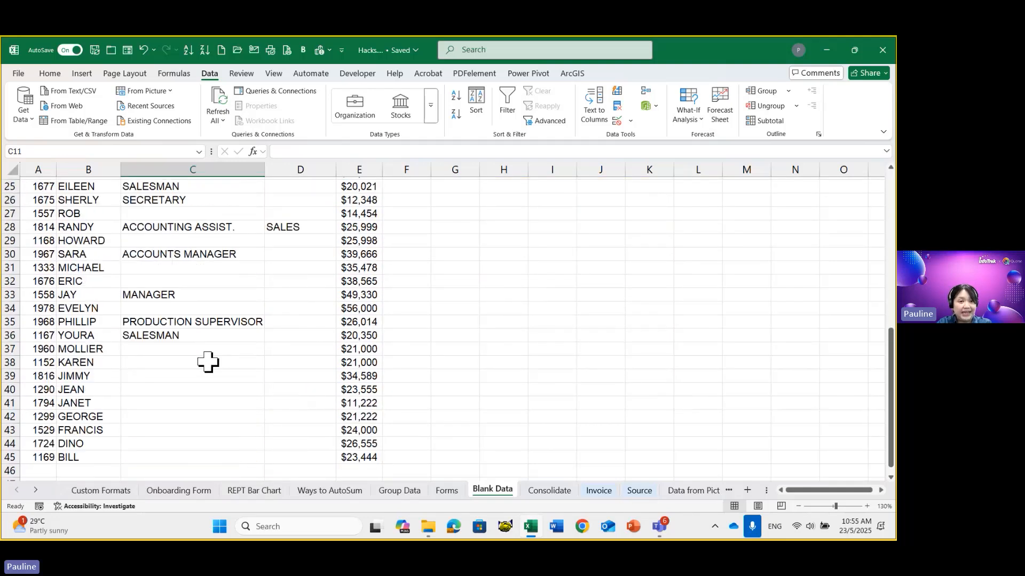
Step: Select the whole employee table on the Blank Data sheet, starting from blank cell C10
{"action": "left_click", "coordinate": [196, 293]}
{"action": "key", "text": "ctrl"}
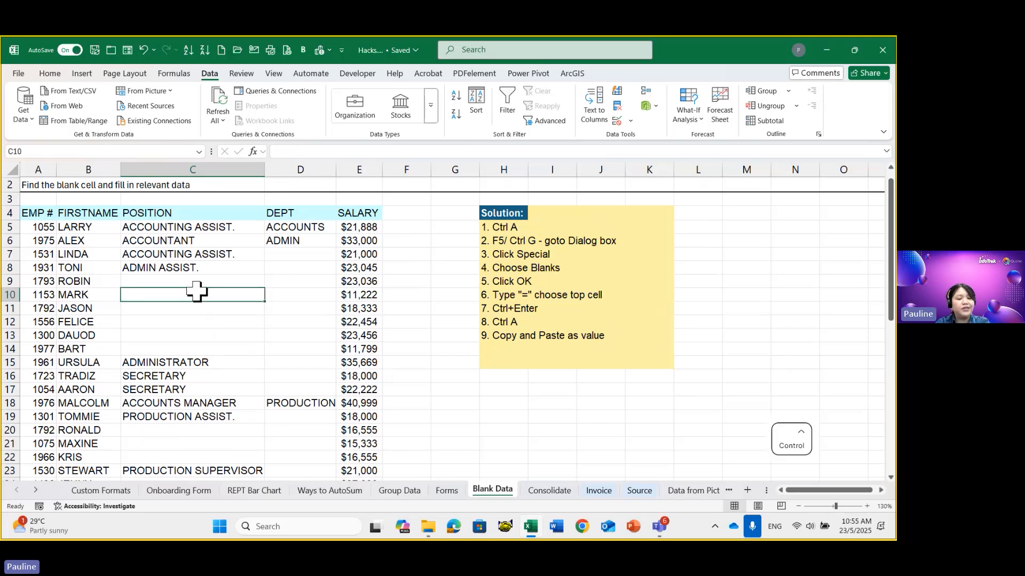
{"action": "key", "text": "ctrl+a"}
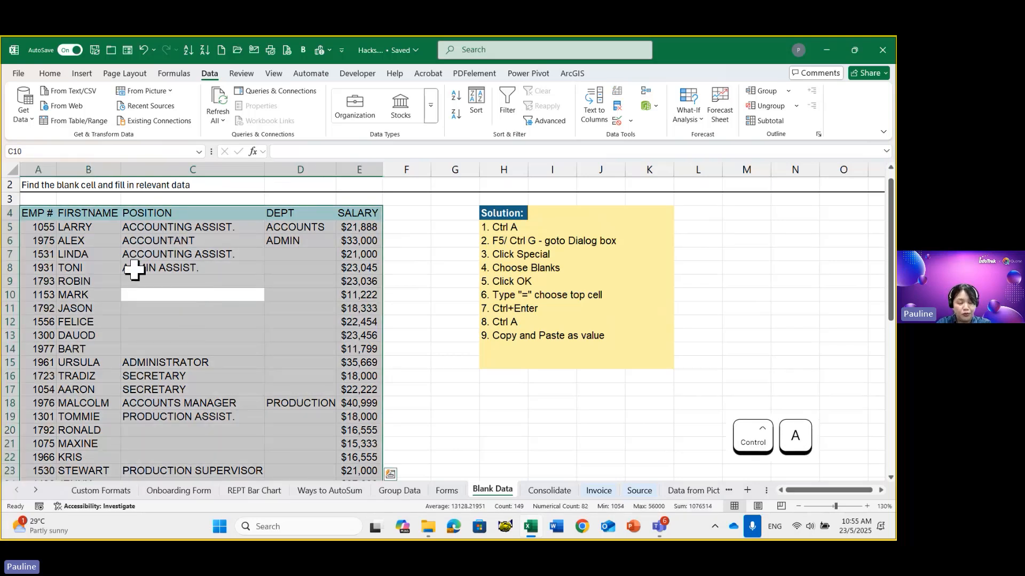
{"action": "scroll", "coordinate": [212, 401], "scroll_direction": "down", "scroll_amount": 8}
{"action": "scroll", "coordinate": [213, 403], "scroll_direction": "up", "scroll_amount": 2}
{"action": "scroll", "coordinate": [214, 403], "scroll_direction": "up", "scroll_amount": 6}
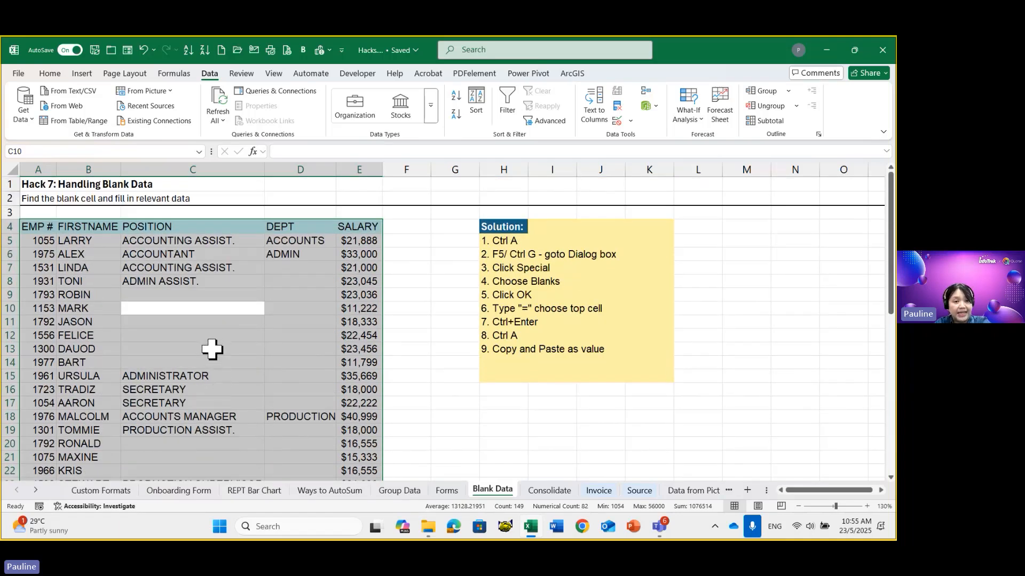
{"action": "key", "text": "F5"}
{"action": "left_click_drag", "start_coordinate": [161, 124], "coordinate": [202, 216]}
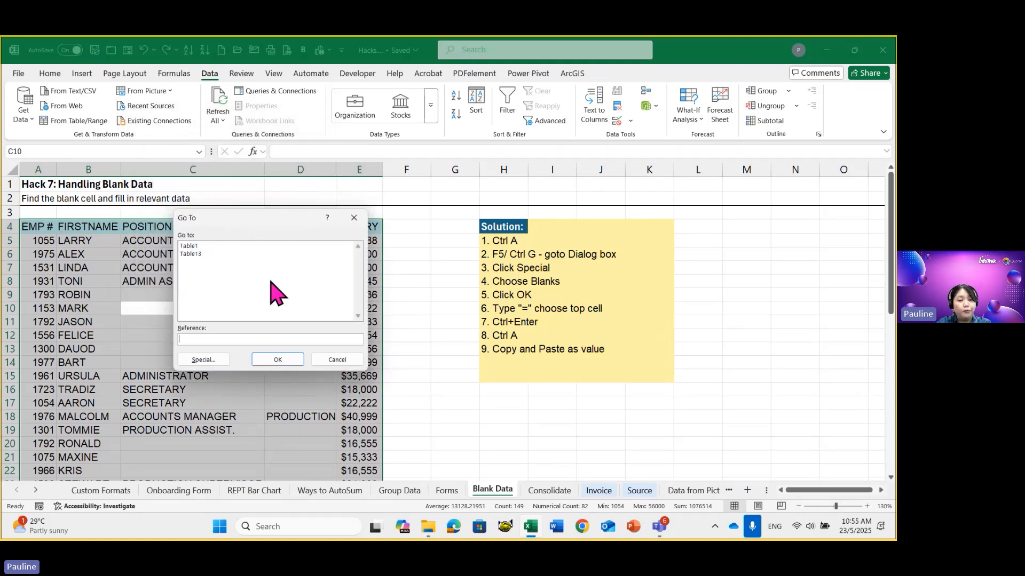
{"action": "left_click", "coordinate": [332, 362]}
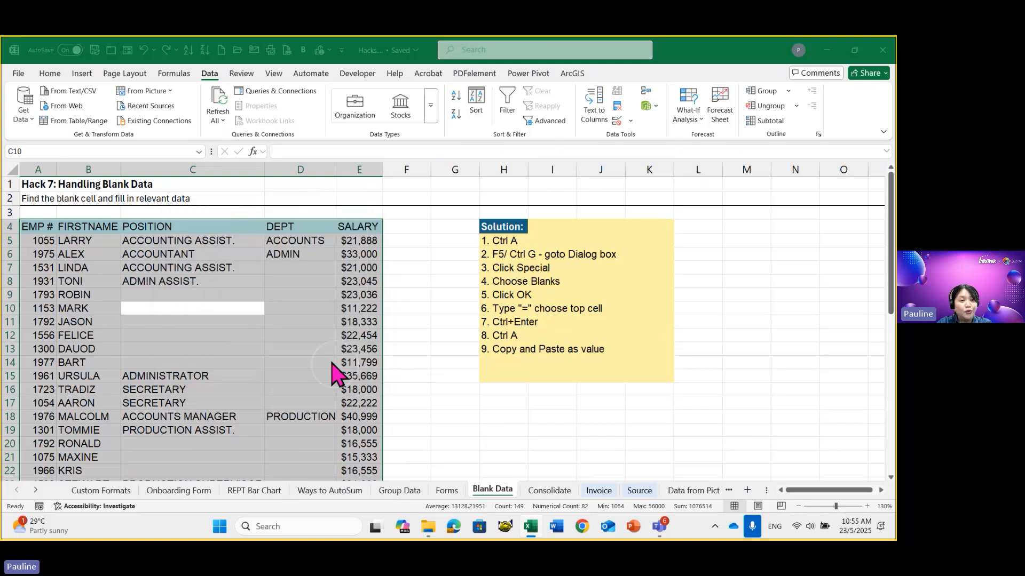
{"action": "left_click", "coordinate": [52, 75]}
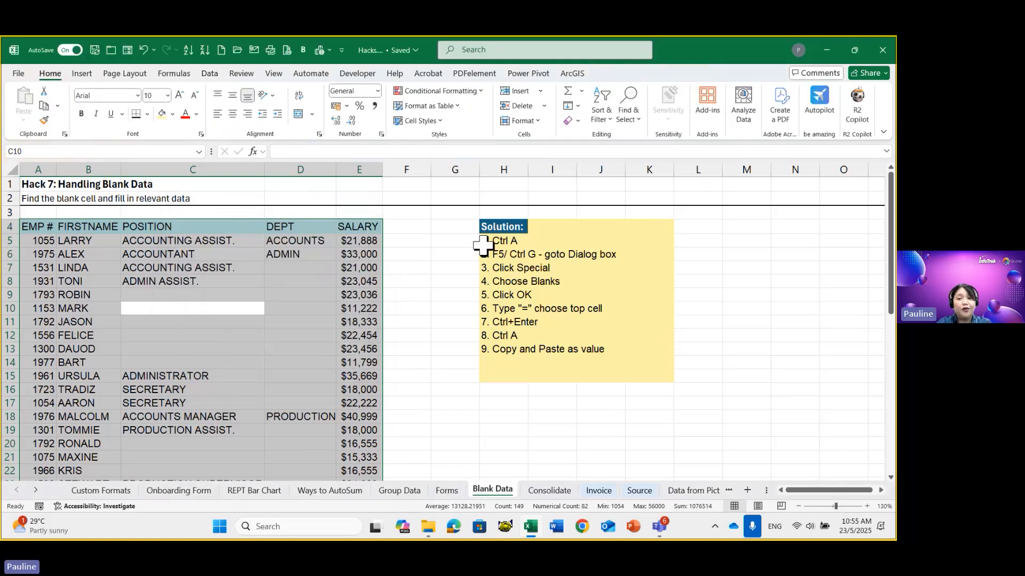
{"action": "left_click", "coordinate": [630, 115]}
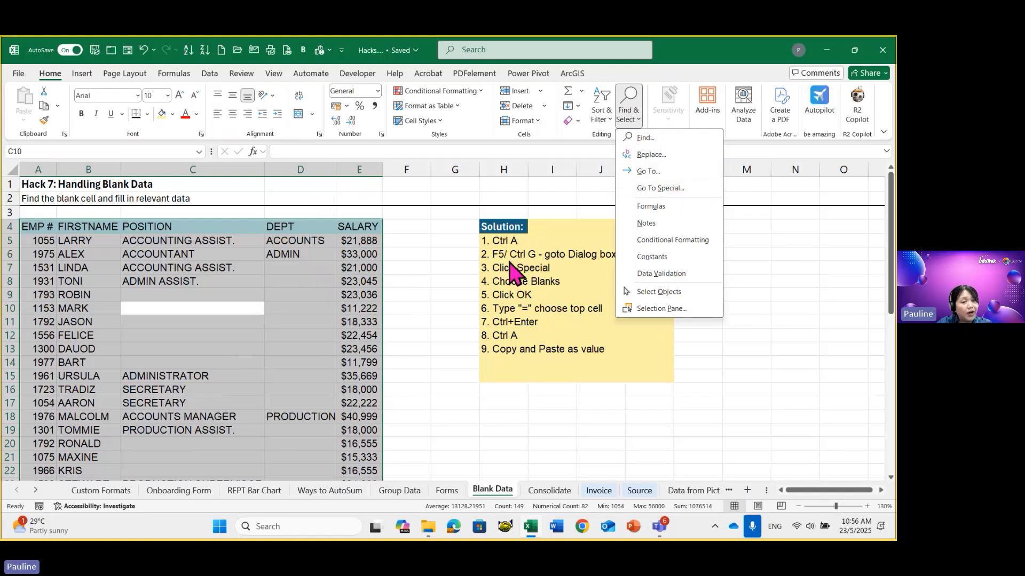
{"action": "left_click", "coordinate": [270, 300]}
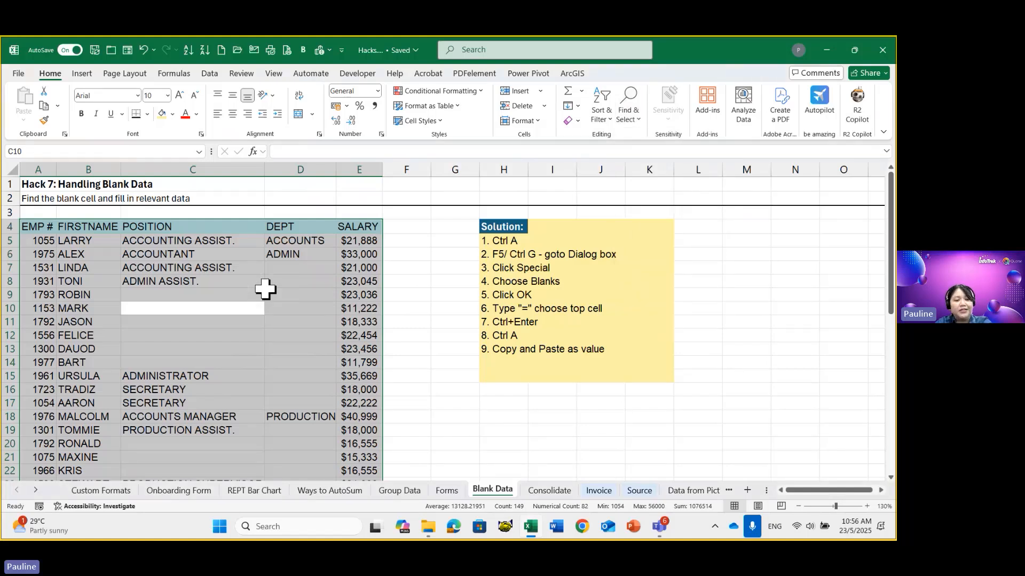
Step: Use Go To Special with the Blanks option to select only the empty cells within the table
{"action": "key", "text": "F5"}
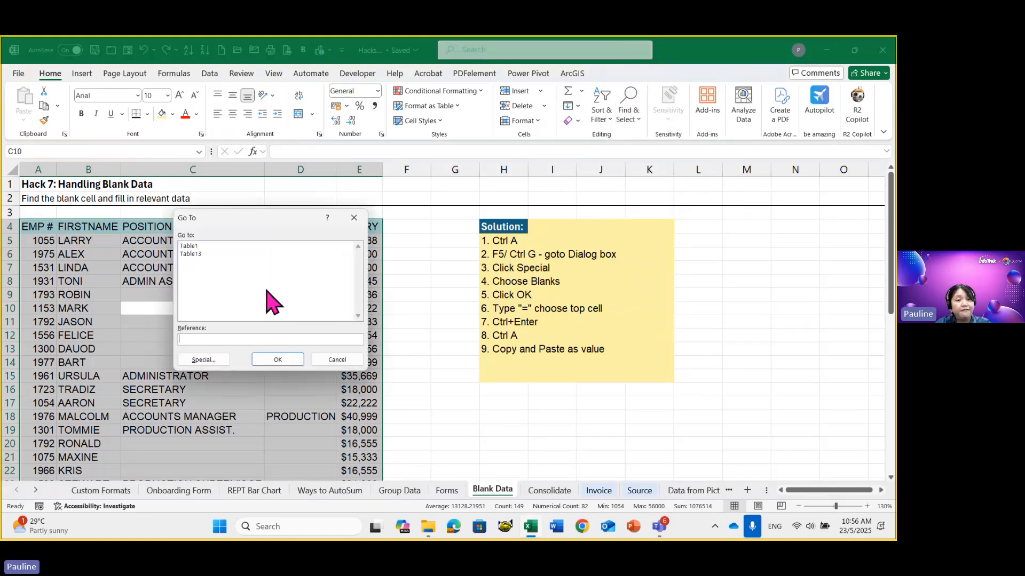
{"action": "left_click", "coordinate": [204, 363]}
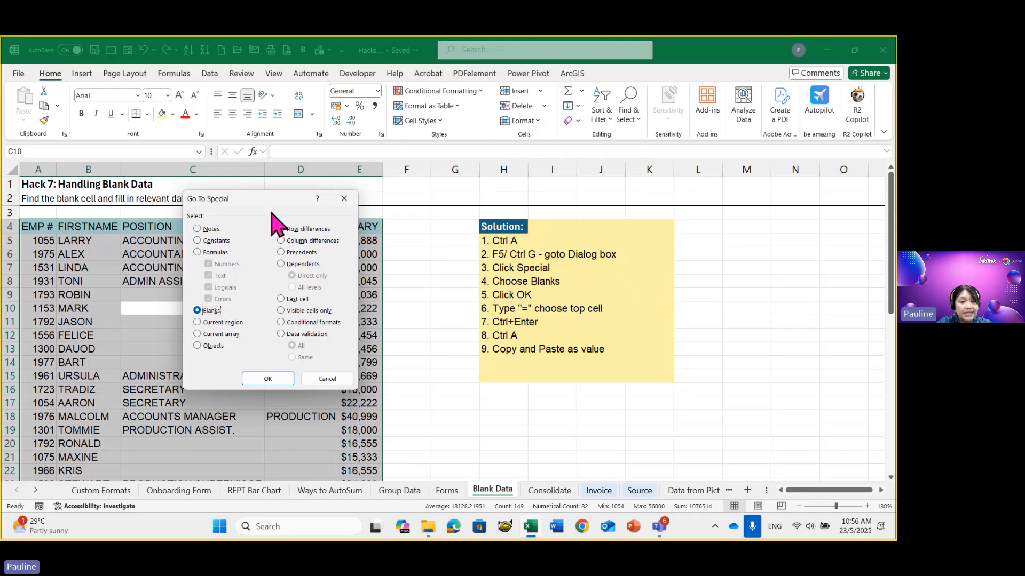
{"action": "left_click_drag", "start_coordinate": [266, 196], "coordinate": [437, 201]}
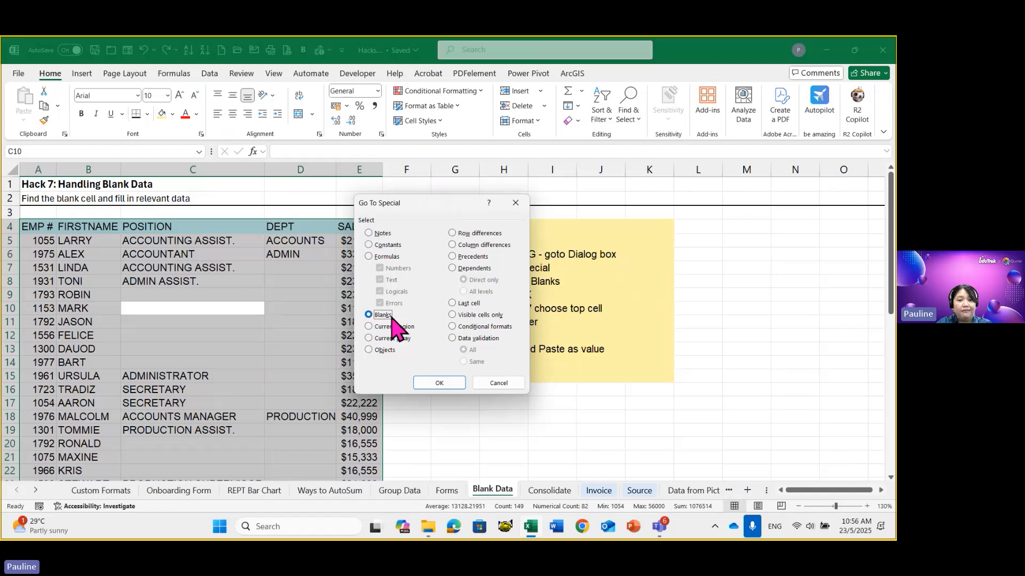
{"action": "left_click", "coordinate": [436, 384]}
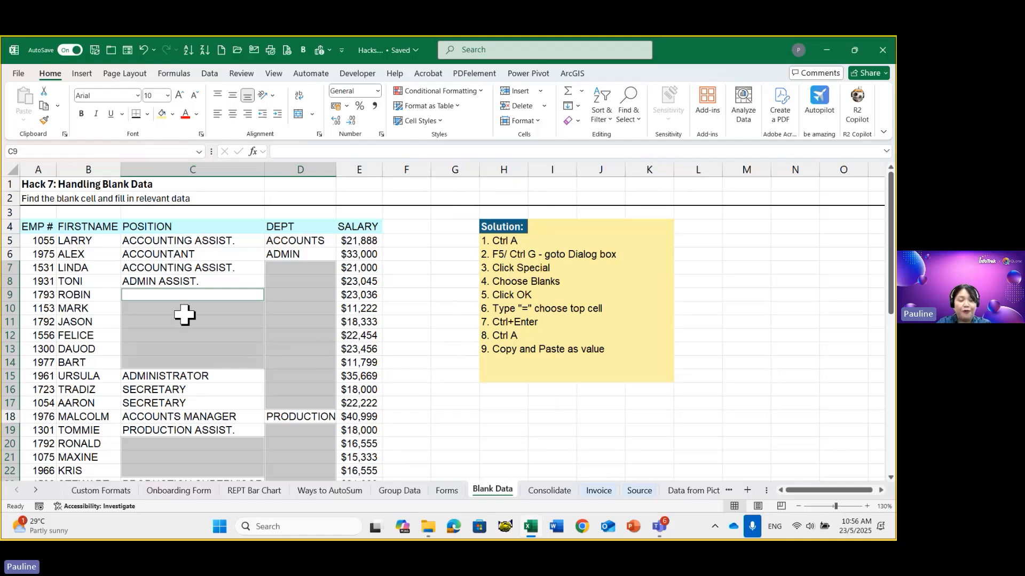
Step: Fill all the selected blank cells at once with a formula referencing the cell above, entering =C8 in active cell C9
{"action": "scroll", "coordinate": [224, 371], "scroll_direction": "down", "scroll_amount": 10}
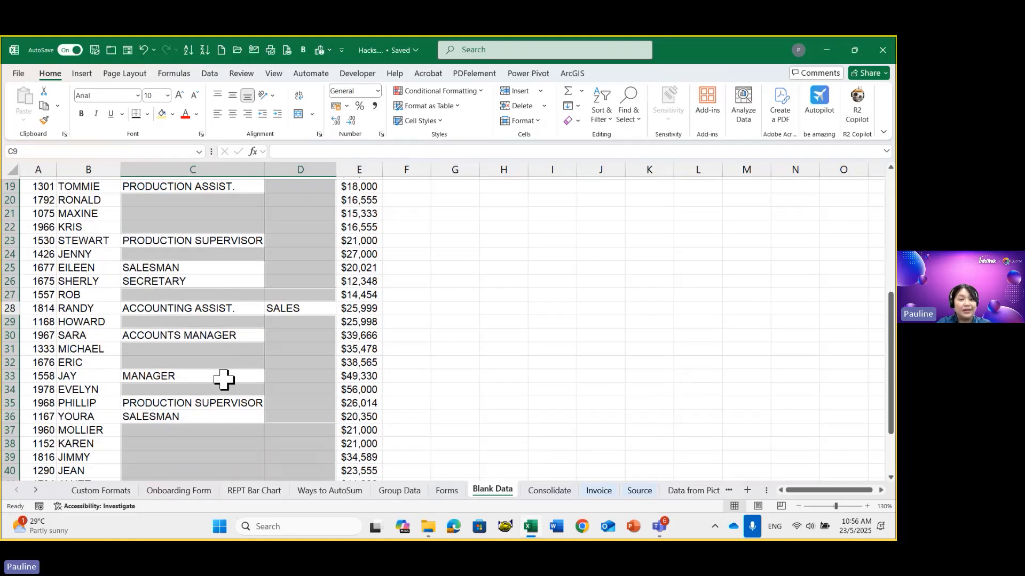
{"action": "scroll", "coordinate": [224, 380], "scroll_direction": "up", "scroll_amount": 7}
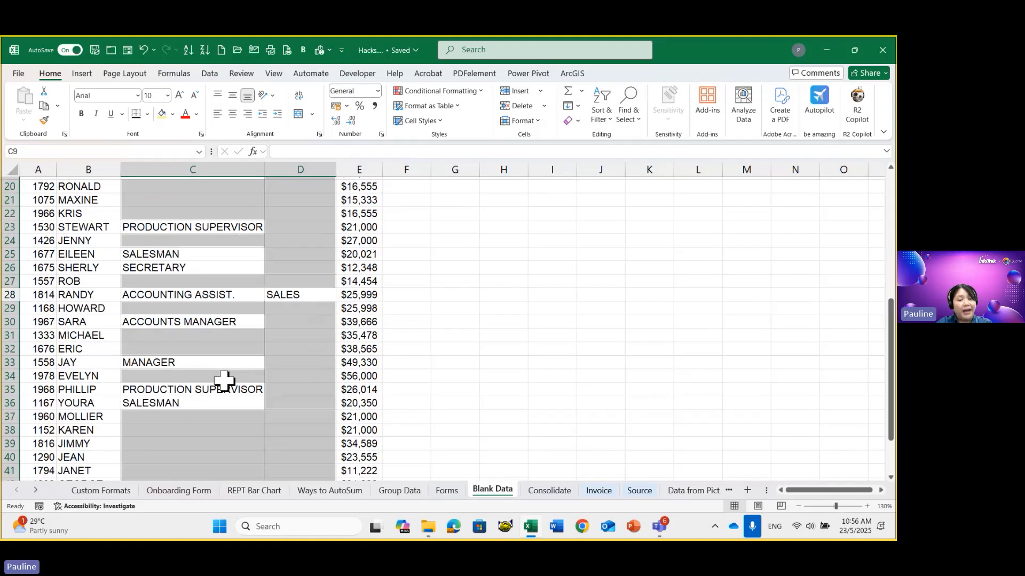
{"action": "scroll", "coordinate": [224, 381], "scroll_direction": "up", "scroll_amount": 2}
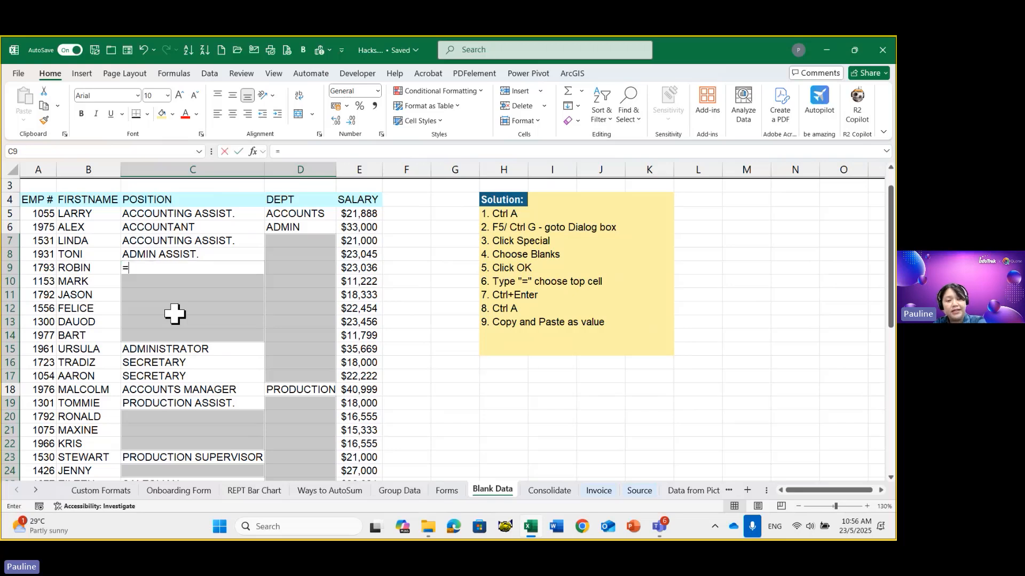
{"action": "type", "text": "="}
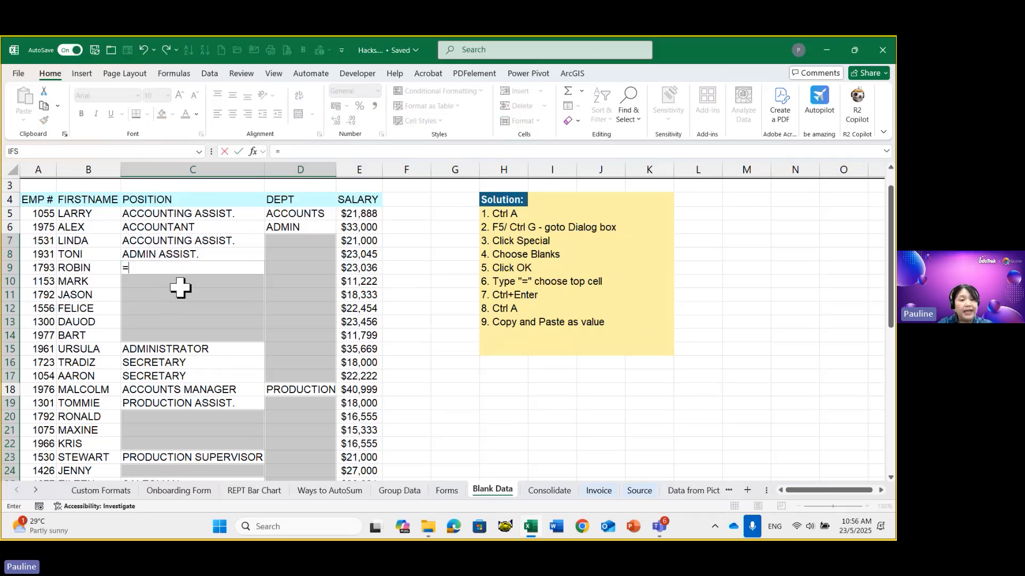
{"action": "left_click", "coordinate": [170, 255]}
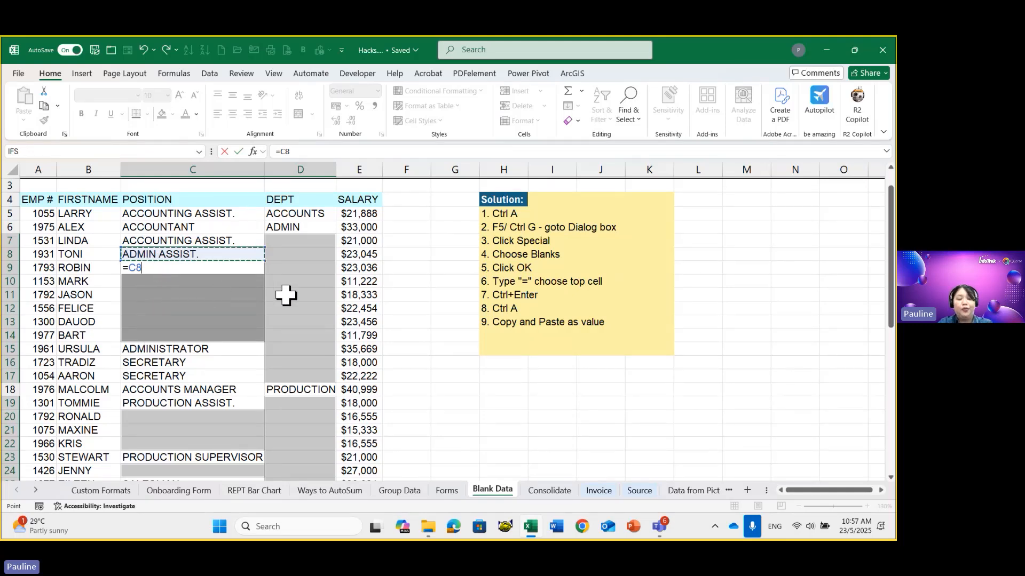
{"action": "key", "text": "ctrl"}
{"action": "key", "text": "ctrl+Return"}
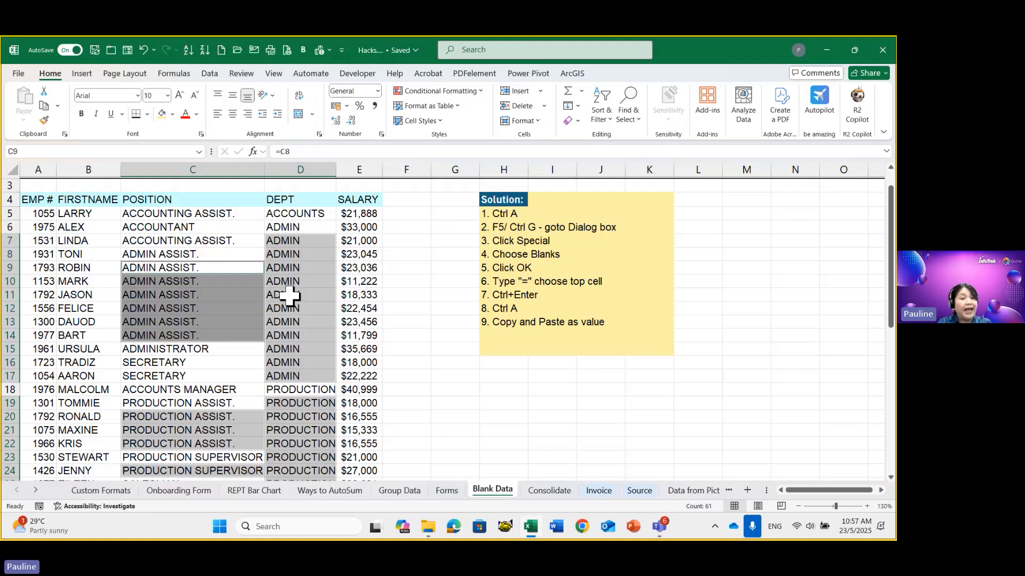
Step: Review the filled POSITION and DEPT columns down to the table's end, and inspect the formulas in C10 and C11
{"action": "scroll", "coordinate": [320, 328], "scroll_direction": "down", "scroll_amount": 5}
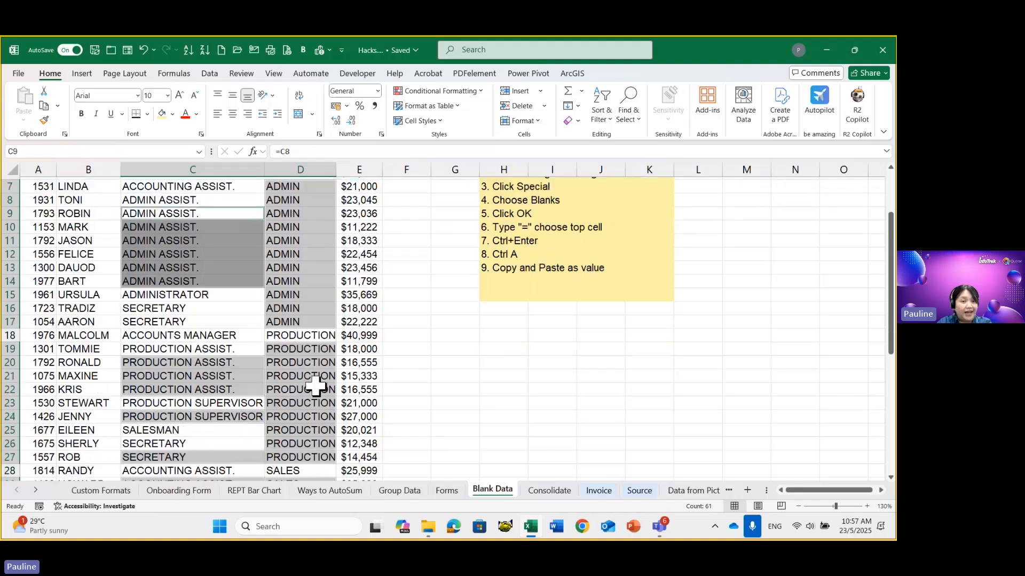
{"action": "scroll", "coordinate": [316, 410], "scroll_direction": "down", "scroll_amount": 6}
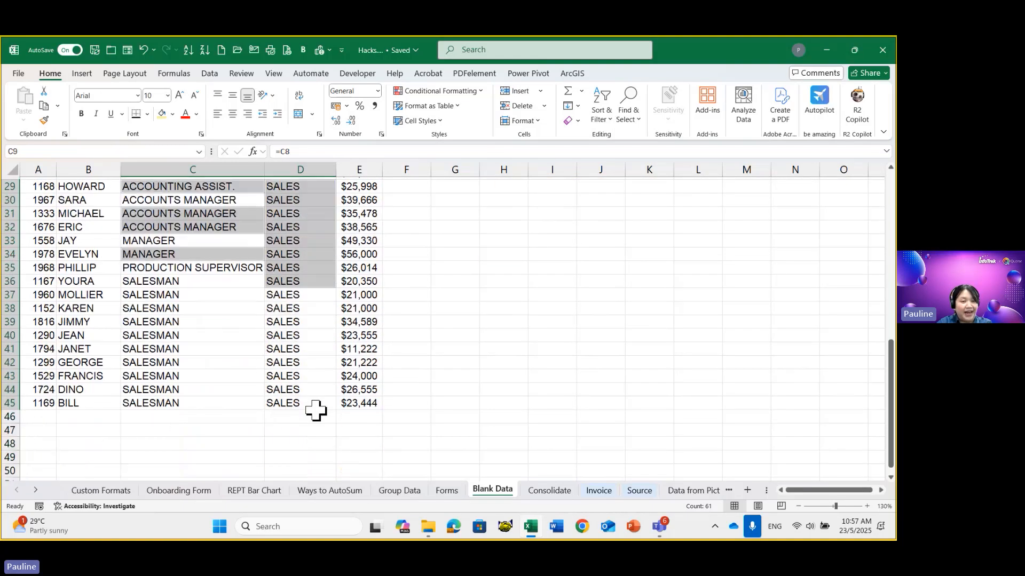
{"action": "scroll", "coordinate": [316, 410], "scroll_direction": "up", "scroll_amount": 2}
{"action": "scroll", "coordinate": [316, 410], "scroll_direction": "up", "scroll_amount": 9}
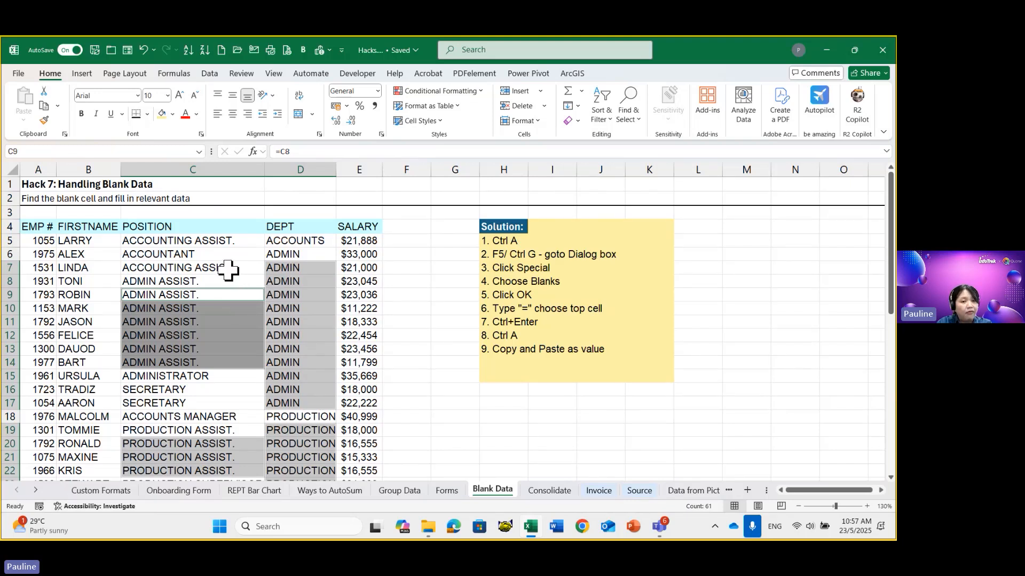
{"action": "left_click", "coordinate": [188, 312]}
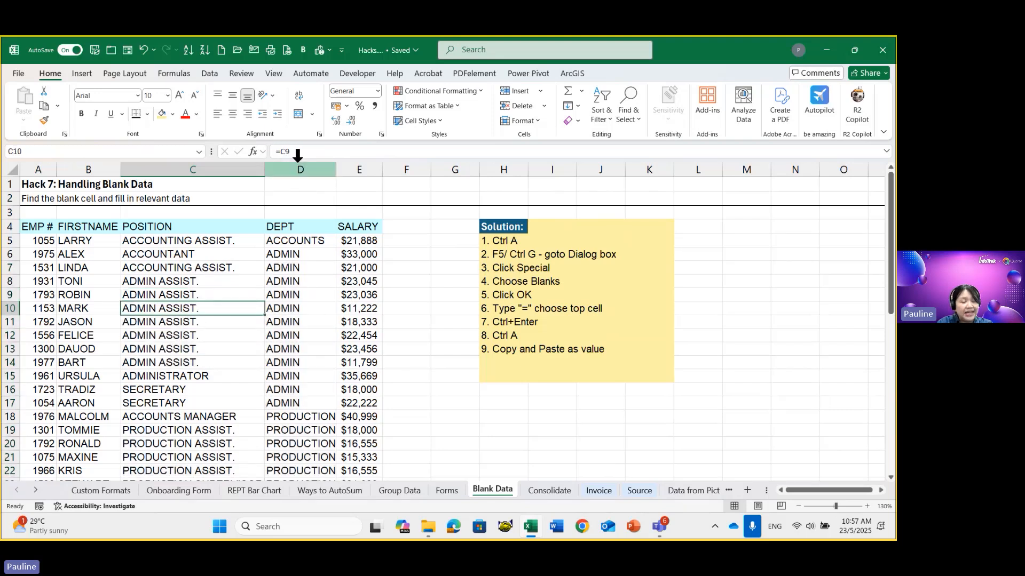
{"action": "left_click", "coordinate": [220, 321]}
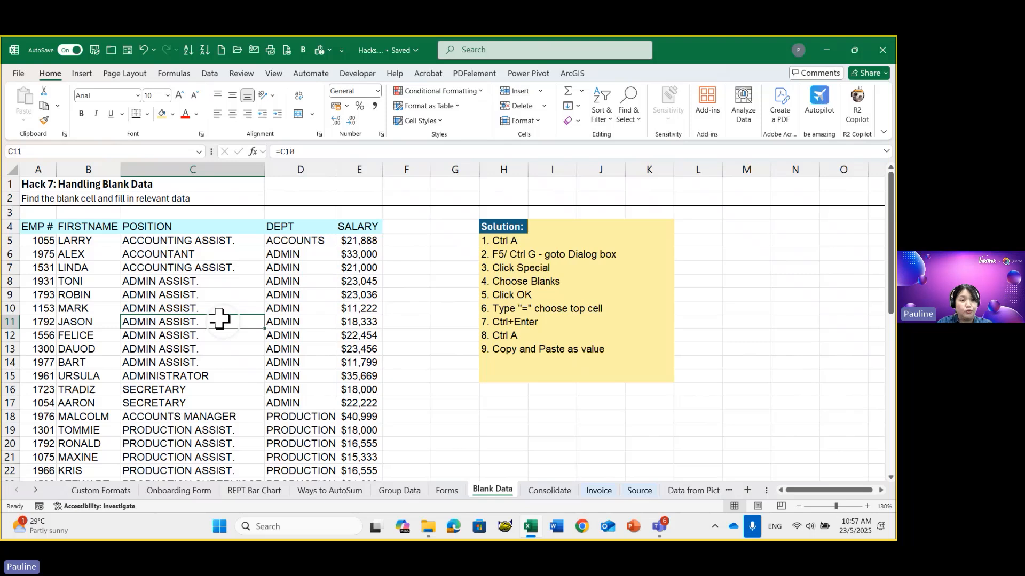
Step: Turn on Show Formulas to inspect the cell references in the POSITION and DEPT columns, and turn it off again
{"action": "left_click", "coordinate": [174, 73]}
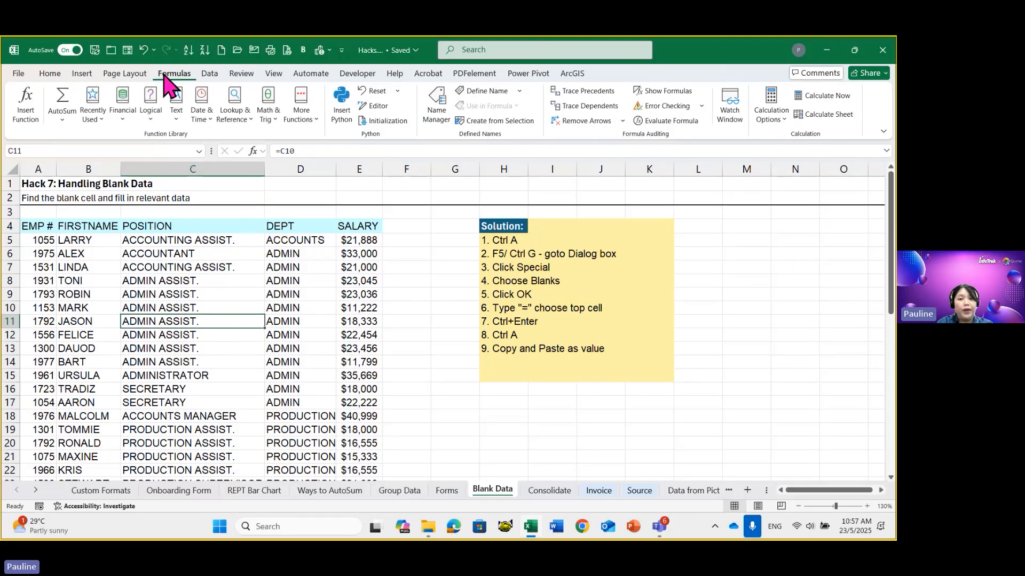
{"action": "left_click", "coordinate": [667, 94]}
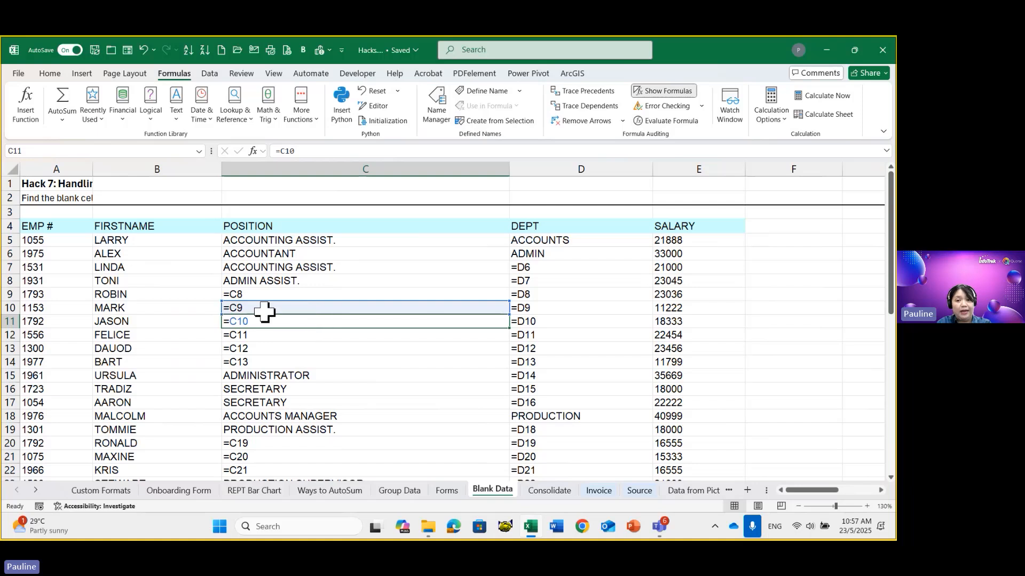
{"action": "left_click", "coordinate": [311, 340]}
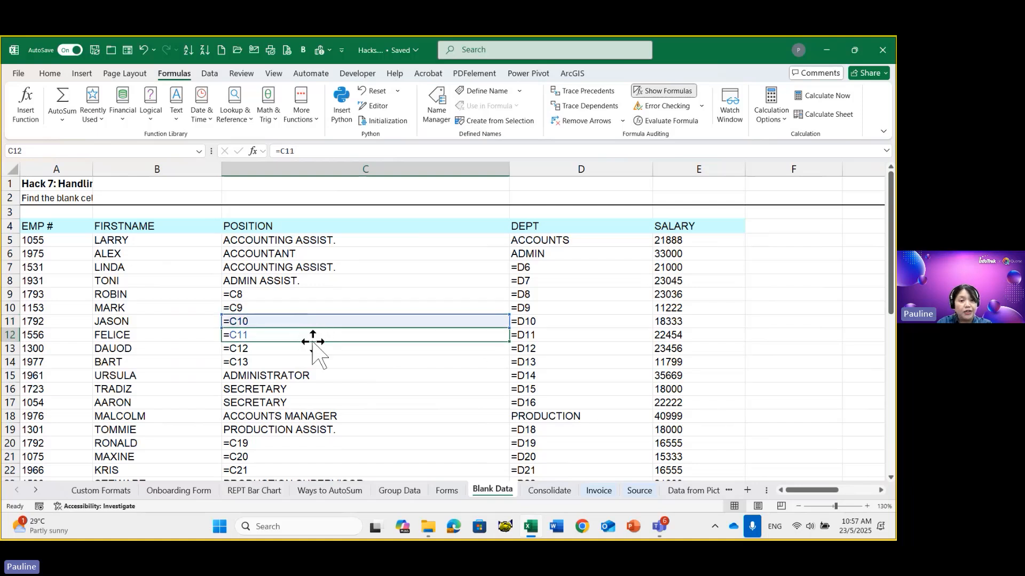
{"action": "left_click", "coordinate": [310, 350]}
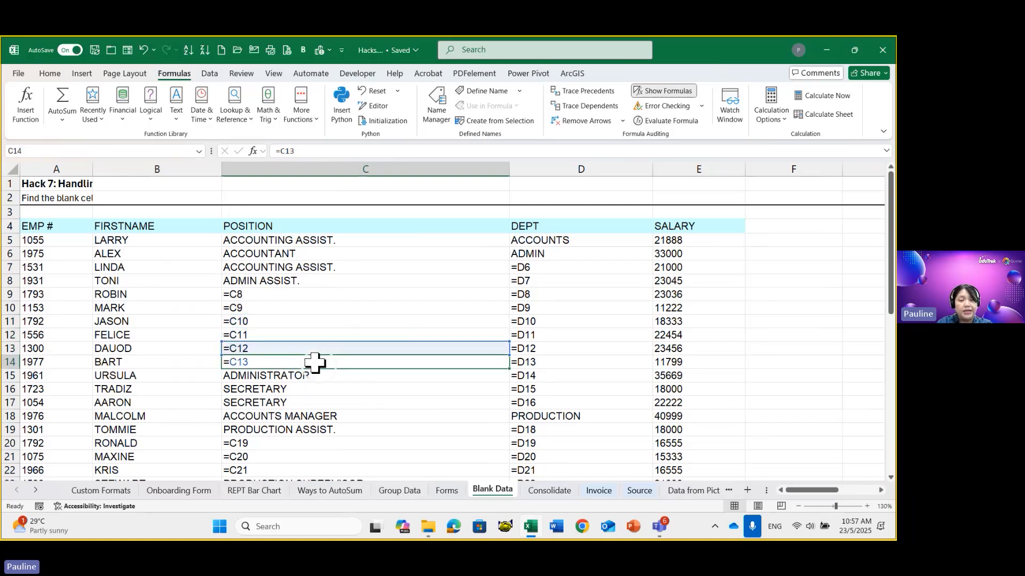
{"action": "left_click", "coordinate": [542, 282]}
{"action": "left_click", "coordinate": [544, 303]}
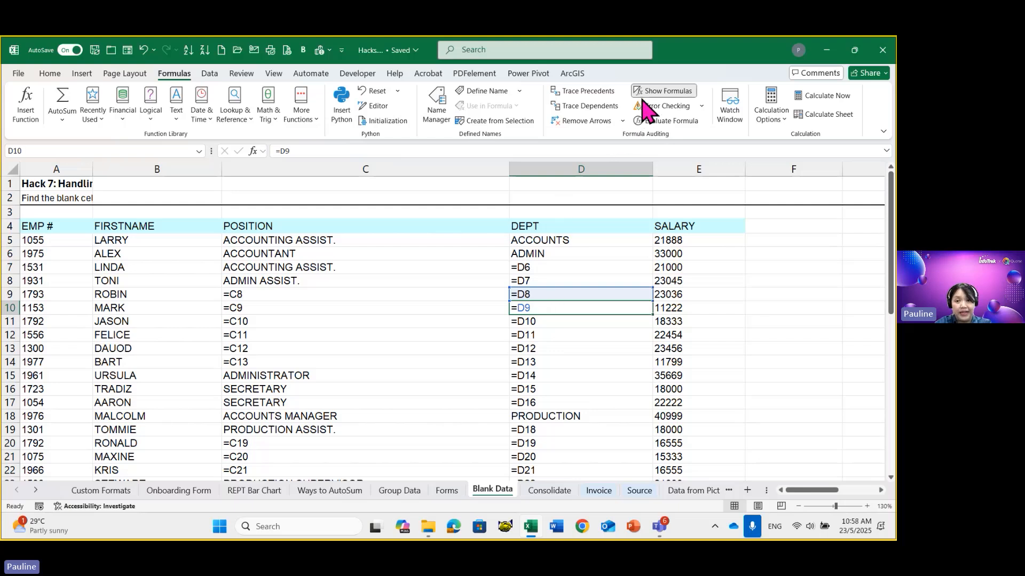
{"action": "left_click", "coordinate": [662, 92]}
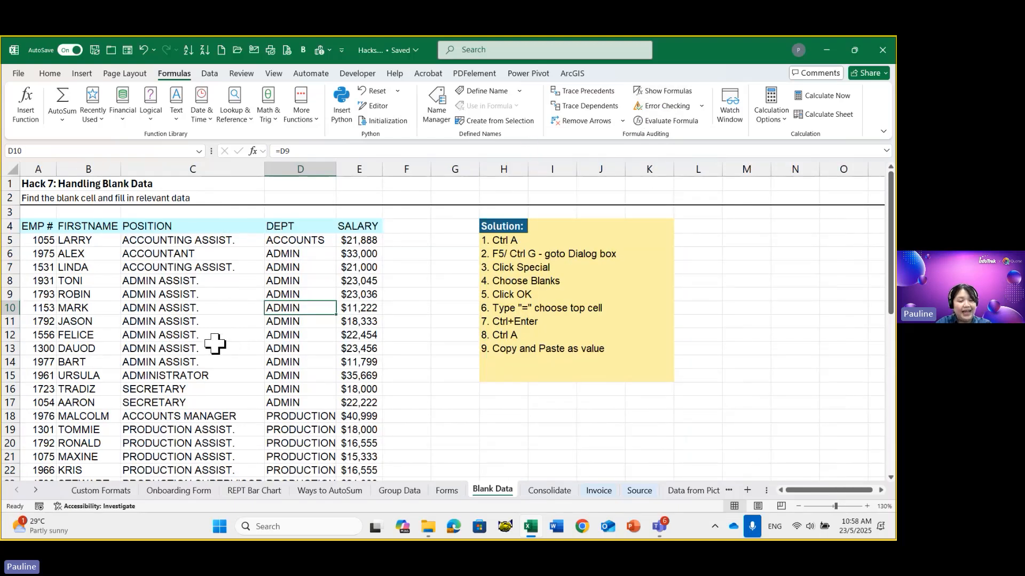
Step: Copy the whole employee table and paste it over itself as values to replace the formulas
{"action": "key", "text": "ctrl+a"}
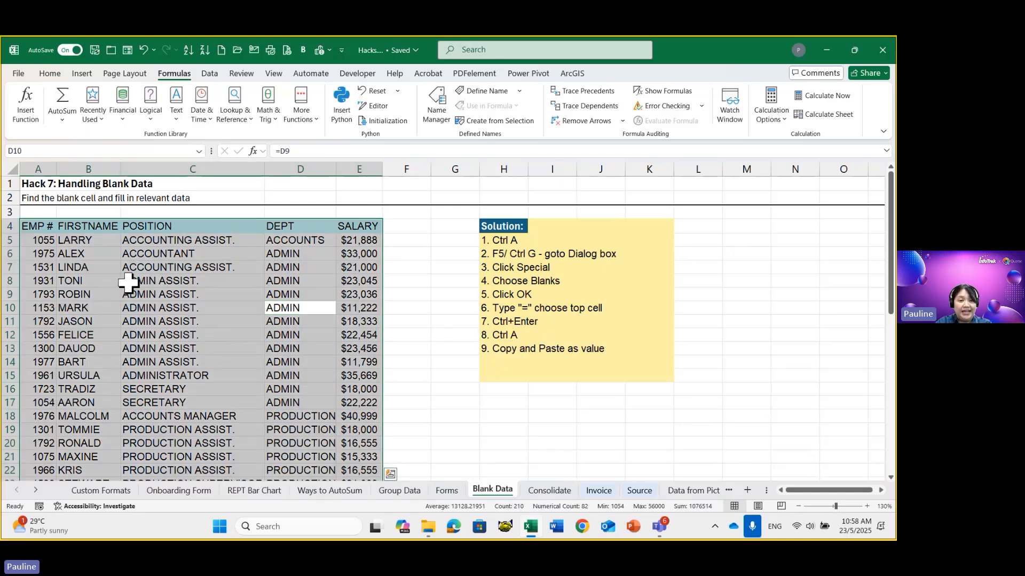
{"action": "right_click", "coordinate": [195, 289]}
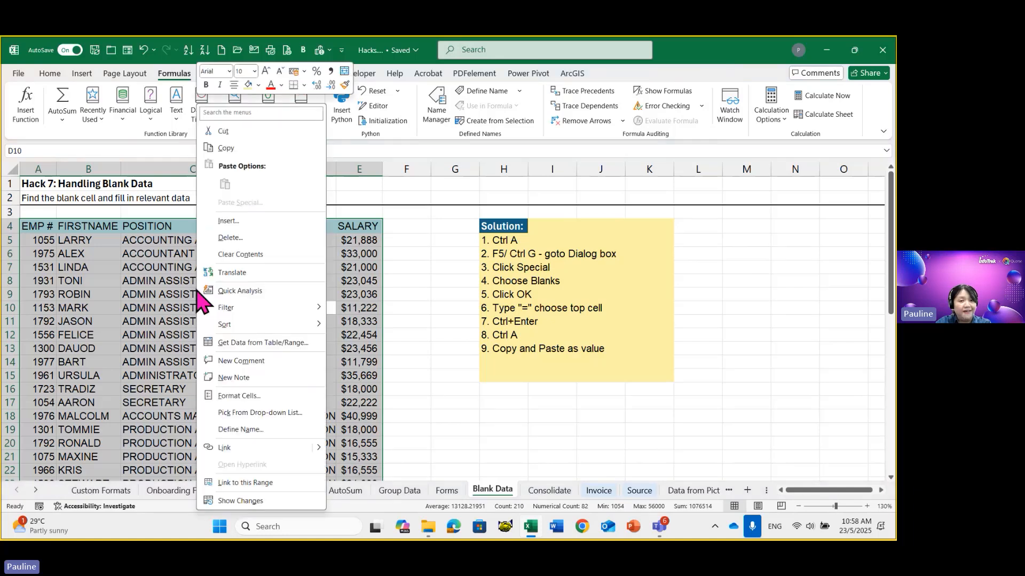
{"action": "left_click", "coordinate": [226, 148]}
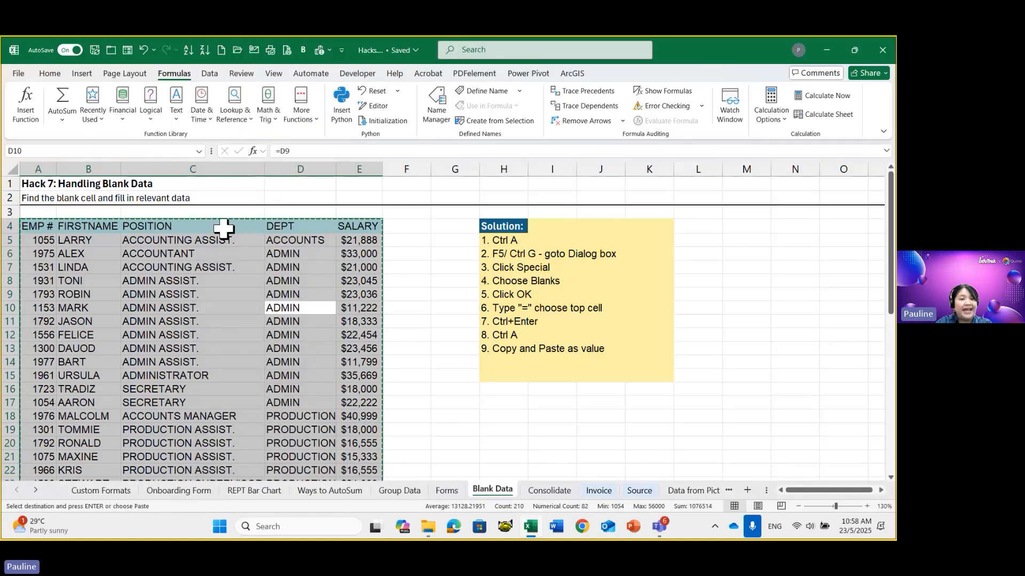
{"action": "right_click", "coordinate": [224, 273]}
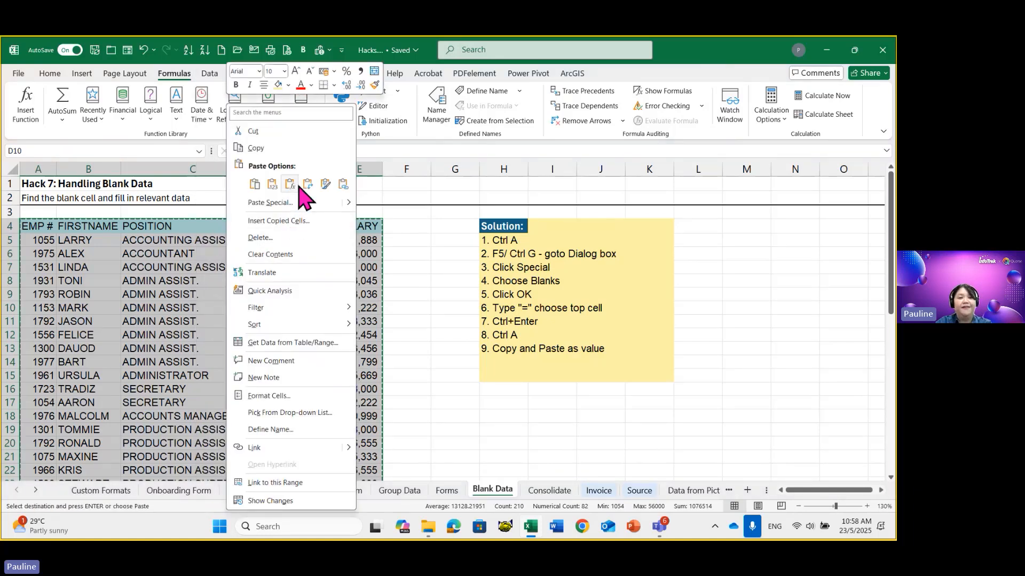
{"action": "left_click", "coordinate": [270, 186]}
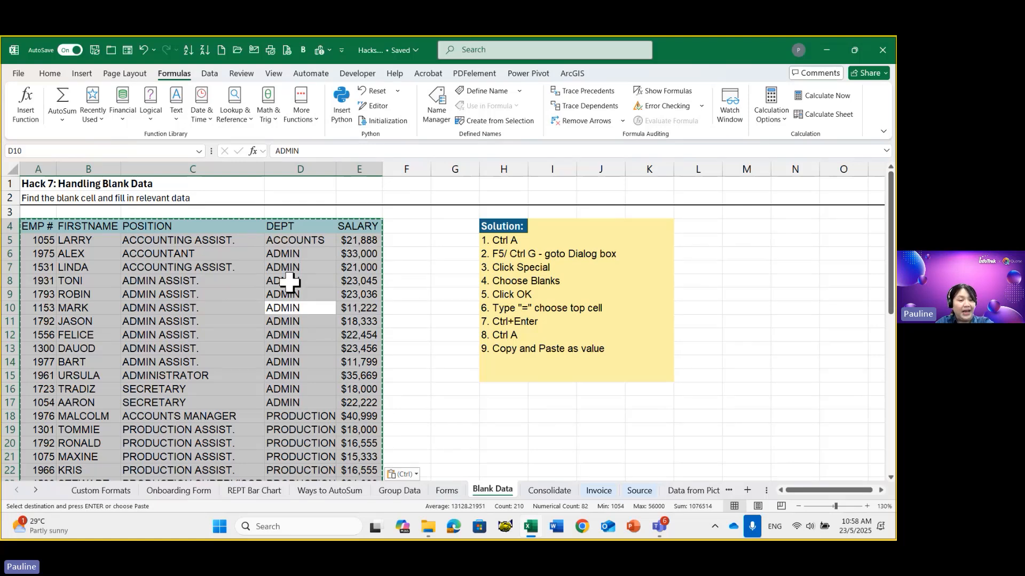
{"action": "key", "text": "Escape"}
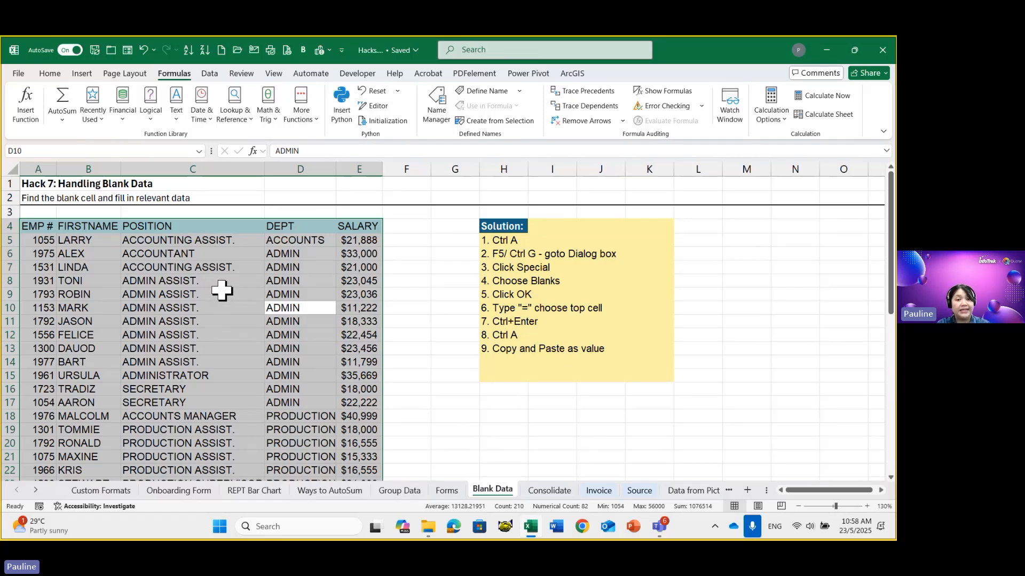
Step: Look through the whole employee table after the values paste, and check the content of cell C10
{"action": "scroll", "coordinate": [247, 348], "scroll_direction": "down", "scroll_amount": 4}
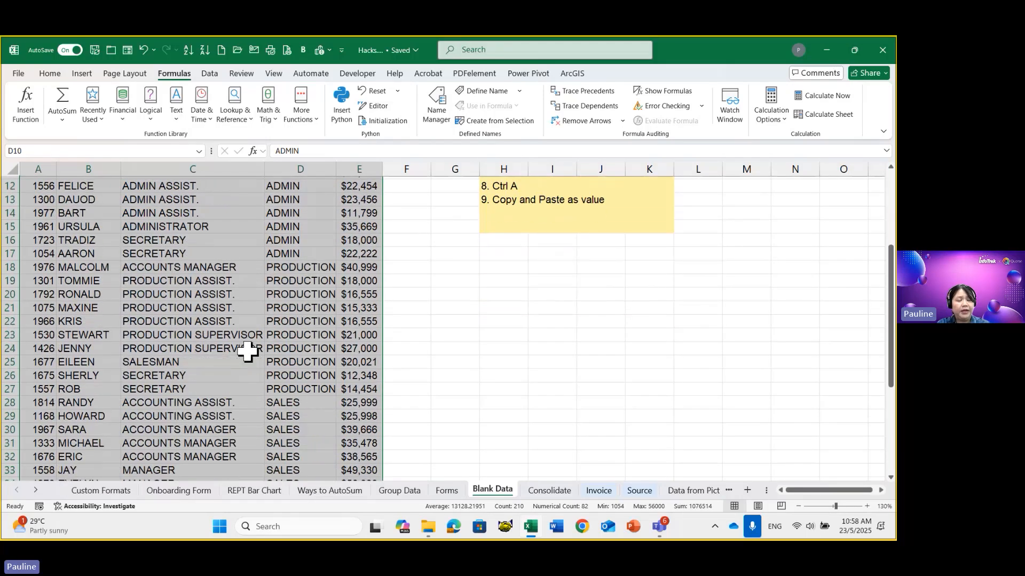
{"action": "scroll", "coordinate": [247, 351], "scroll_direction": "down", "scroll_amount": 2}
{"action": "scroll", "coordinate": [247, 353], "scroll_direction": "down", "scroll_amount": 2}
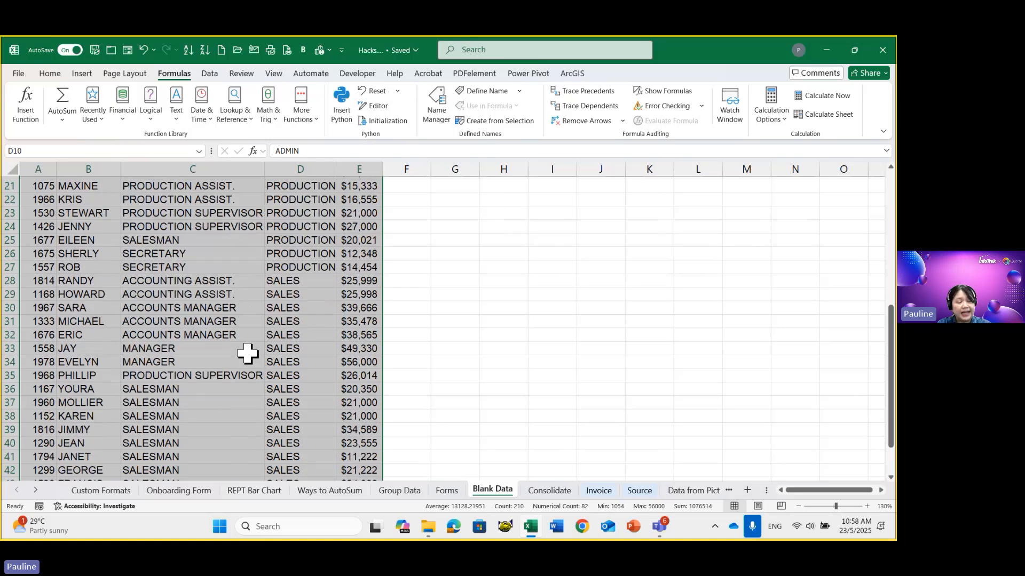
{"action": "scroll", "coordinate": [247, 353], "scroll_direction": "down", "scroll_amount": 2}
{"action": "scroll", "coordinate": [248, 353], "scroll_direction": "up", "scroll_amount": 6}
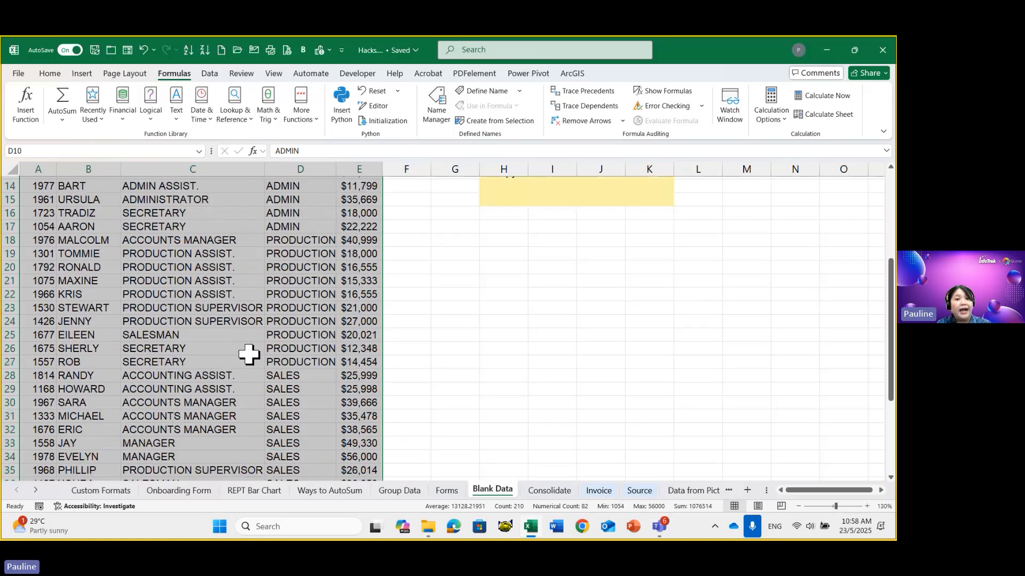
{"action": "scroll", "coordinate": [248, 353], "scroll_direction": "up", "scroll_amount": 3}
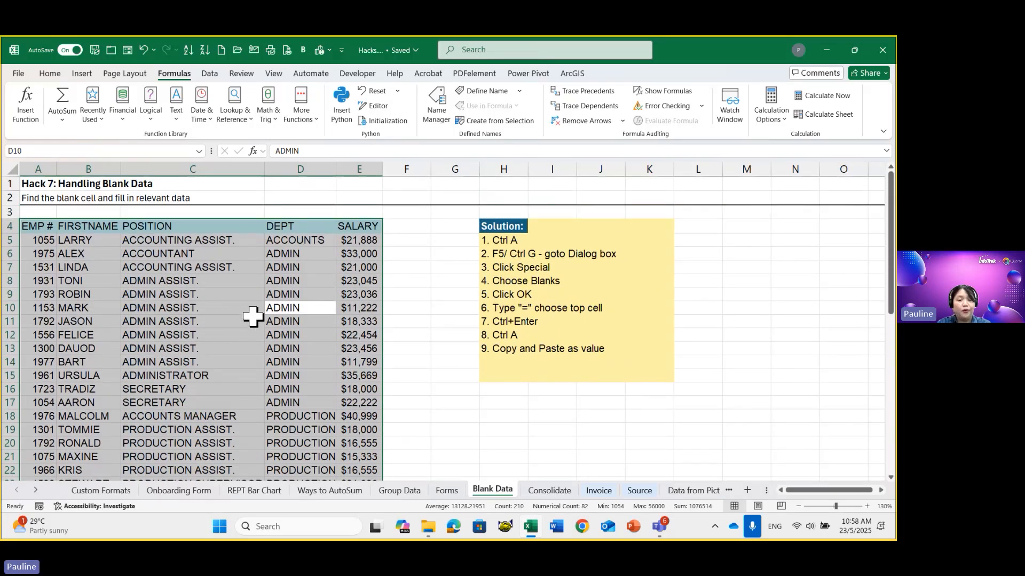
{"action": "left_click", "coordinate": [247, 314]}
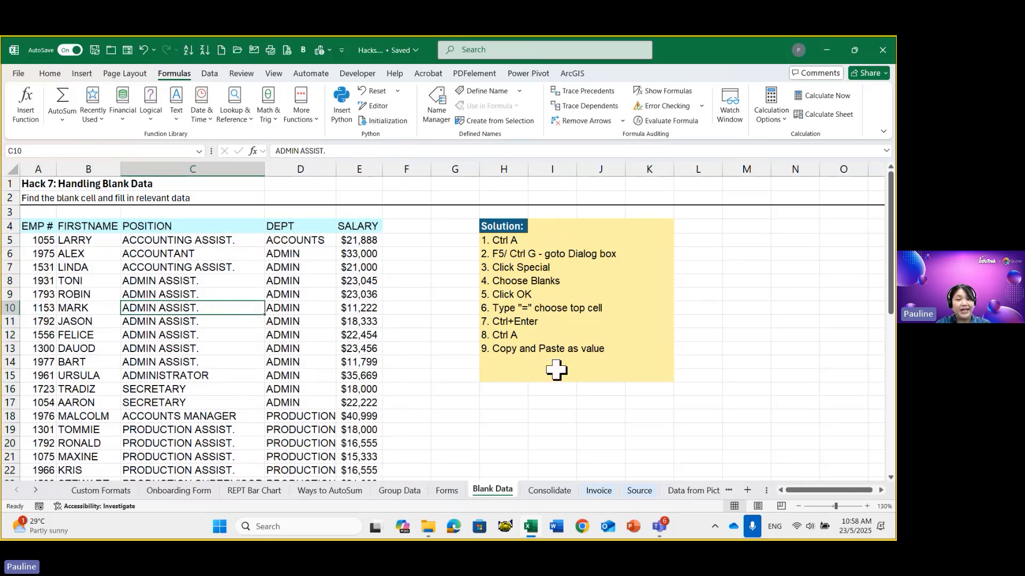
Step: Switch to the Consolidate sheet and examine the JAN, FEB and MAR product sales lists
{"action": "left_click", "coordinate": [545, 499]}
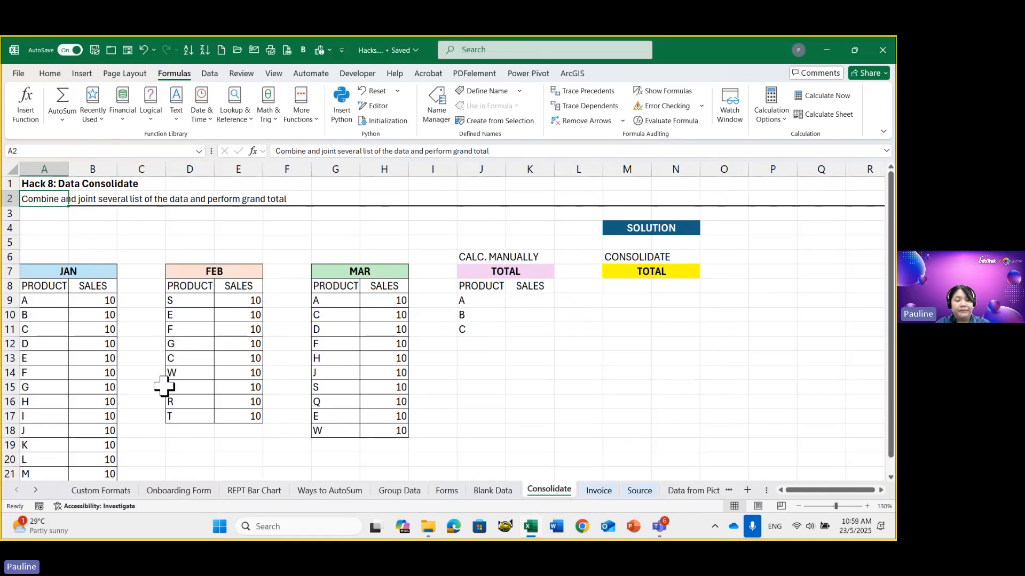
{"action": "scroll", "coordinate": [165, 385], "scroll_direction": "down", "scroll_amount": 1}
{"action": "scroll", "coordinate": [165, 387], "scroll_direction": "up", "scroll_amount": 1}
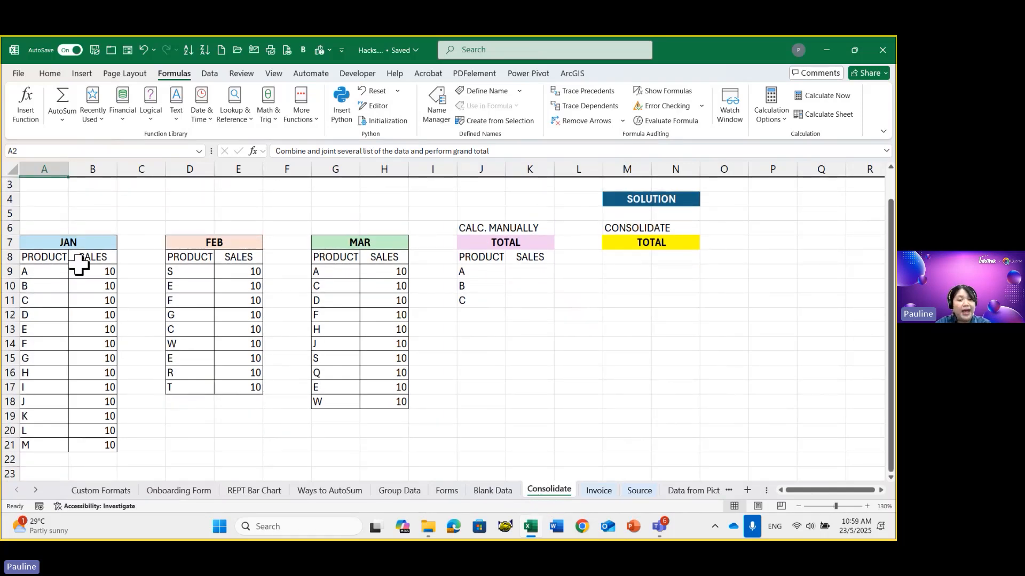
{"action": "left_click", "coordinate": [67, 246]}
{"action": "left_click_drag", "start_coordinate": [67, 245], "coordinate": [92, 392]}
{"action": "left_click_drag", "start_coordinate": [192, 240], "coordinate": [235, 333]}
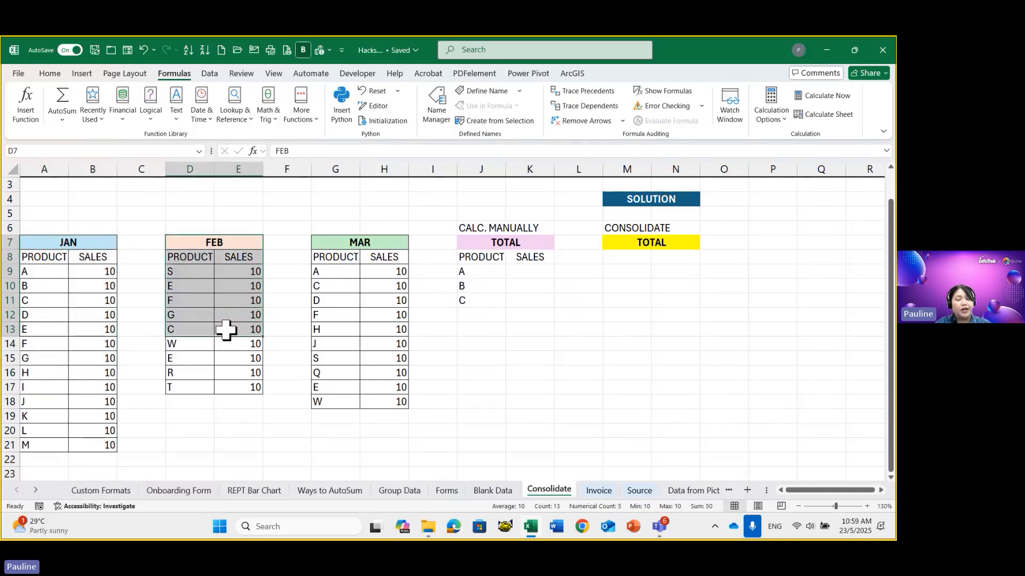
{"action": "scroll", "coordinate": [314, 332], "scroll_direction": "up", "scroll_amount": 1}
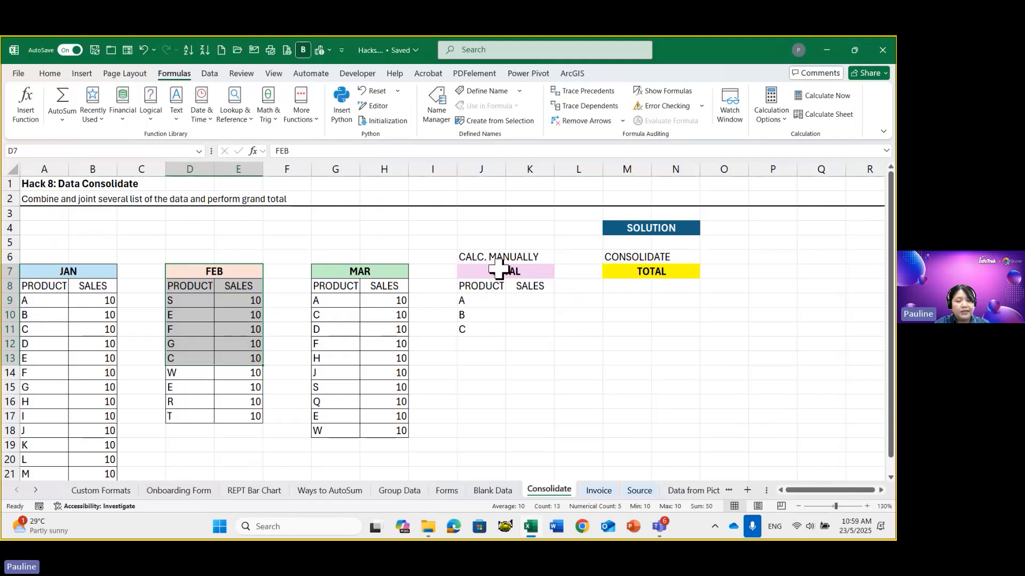
Step: Enter the formula =H9+B9 in K9 to total product A's MAR and JAN sales manually
{"action": "left_click", "coordinate": [536, 302]}
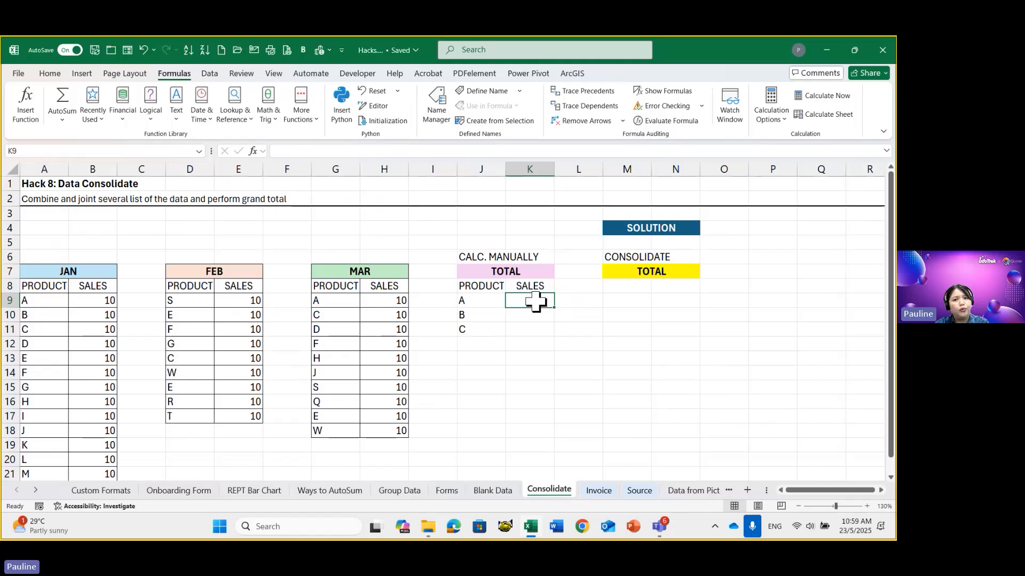
{"action": "type", "text": "="}
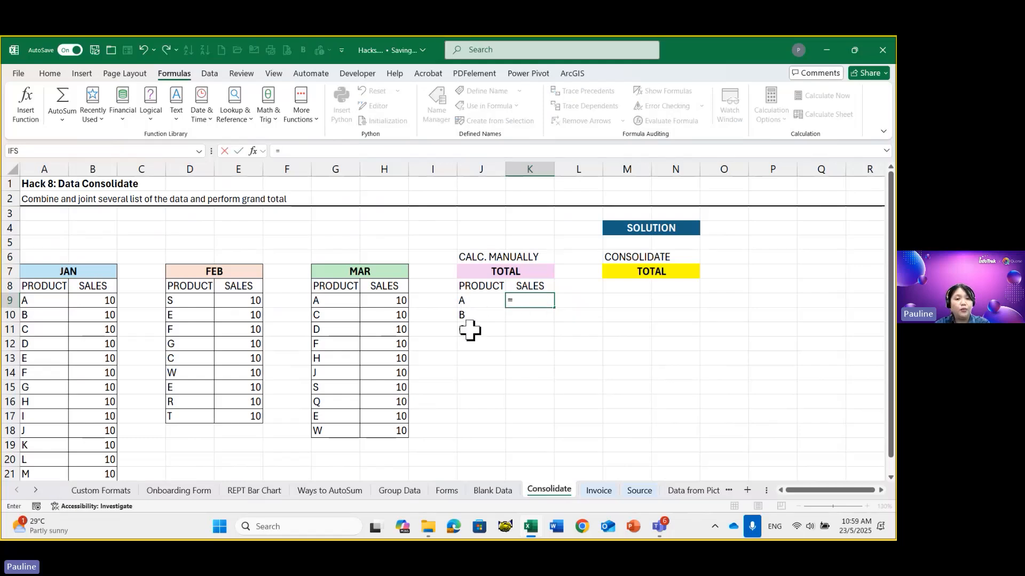
{"action": "left_click", "coordinate": [398, 303]}
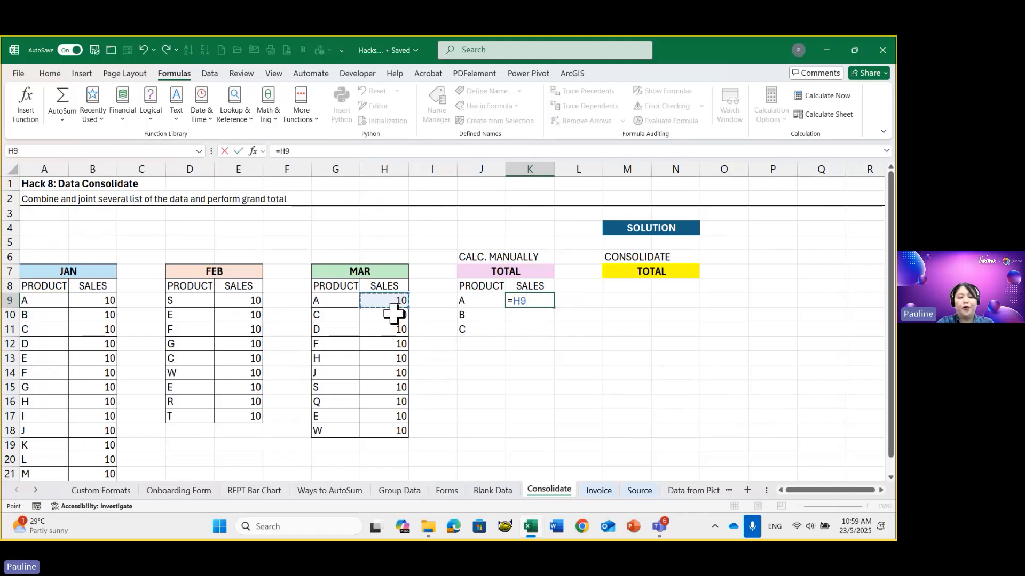
{"action": "type", "text": "+"}
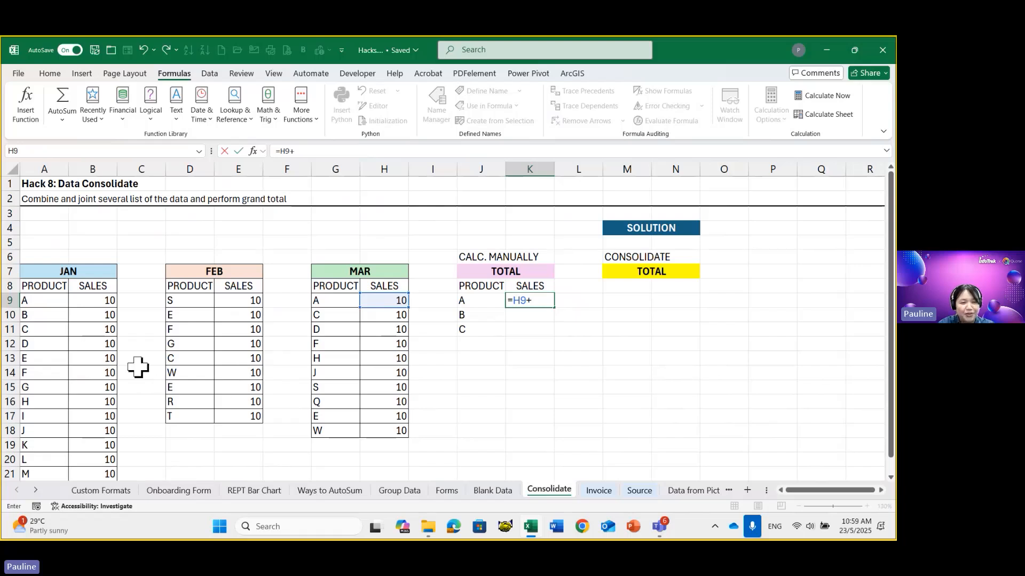
{"action": "left_click", "coordinate": [86, 298]}
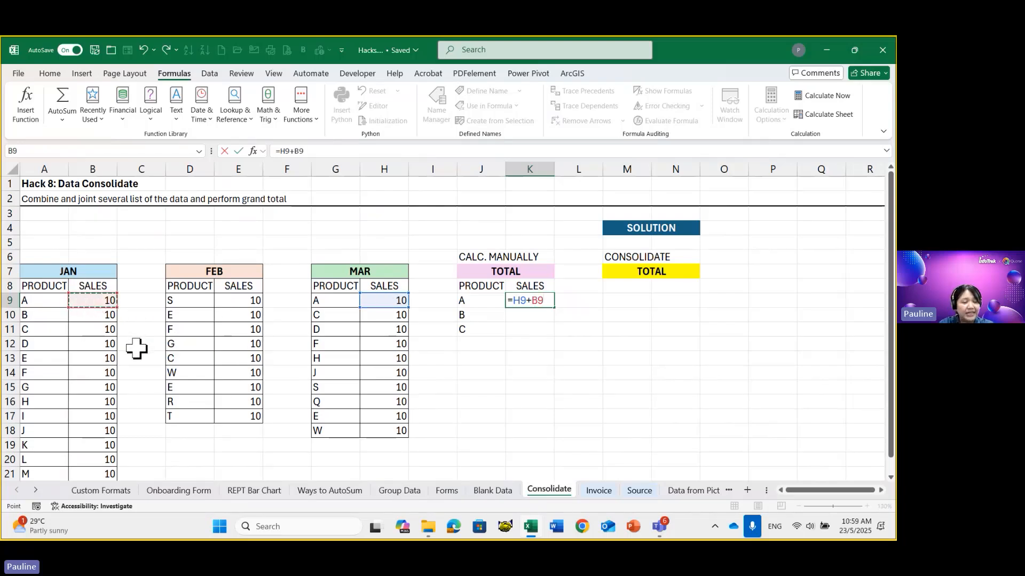
{"action": "scroll", "coordinate": [137, 373], "scroll_direction": "down", "scroll_amount": 2}
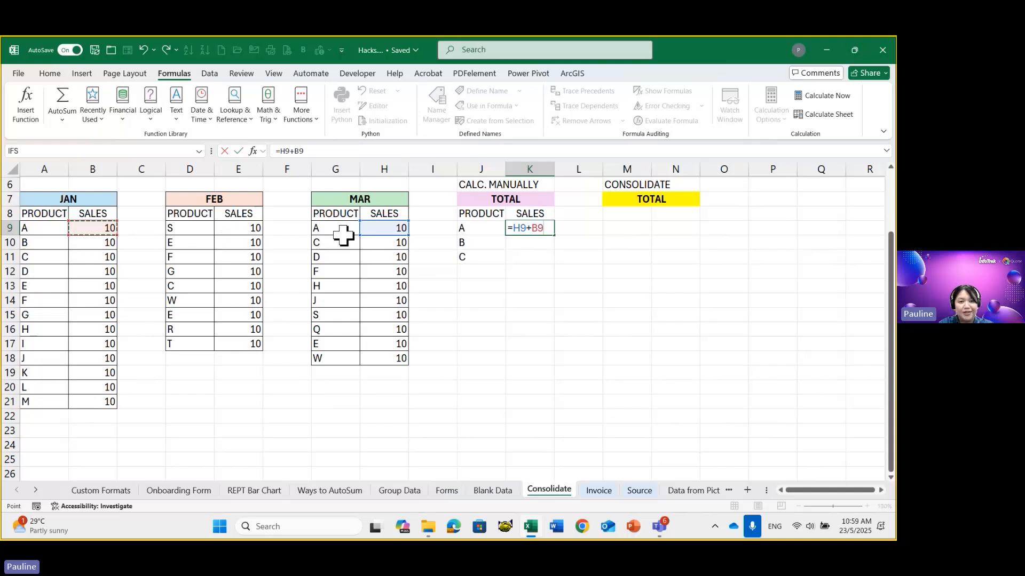
{"action": "scroll", "coordinate": [537, 283], "scroll_direction": "up", "scroll_amount": 1}
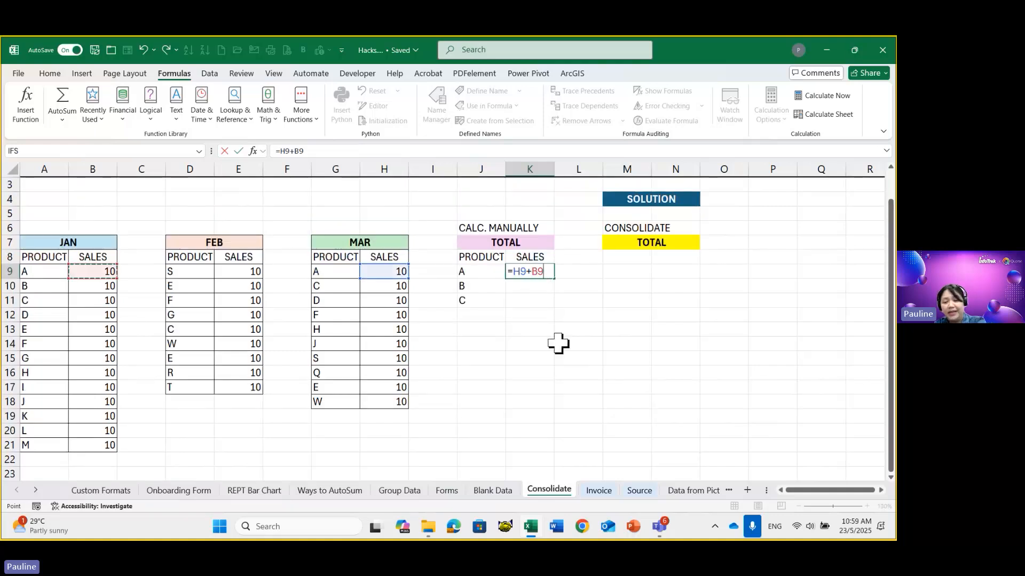
{"action": "key", "text": "Return"}
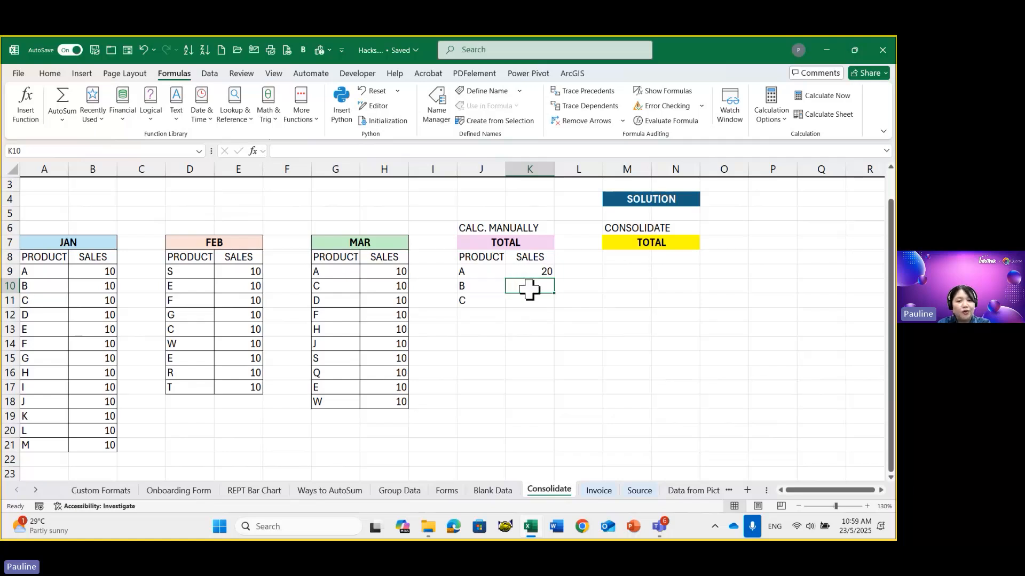
{"action": "type", "text": "="}
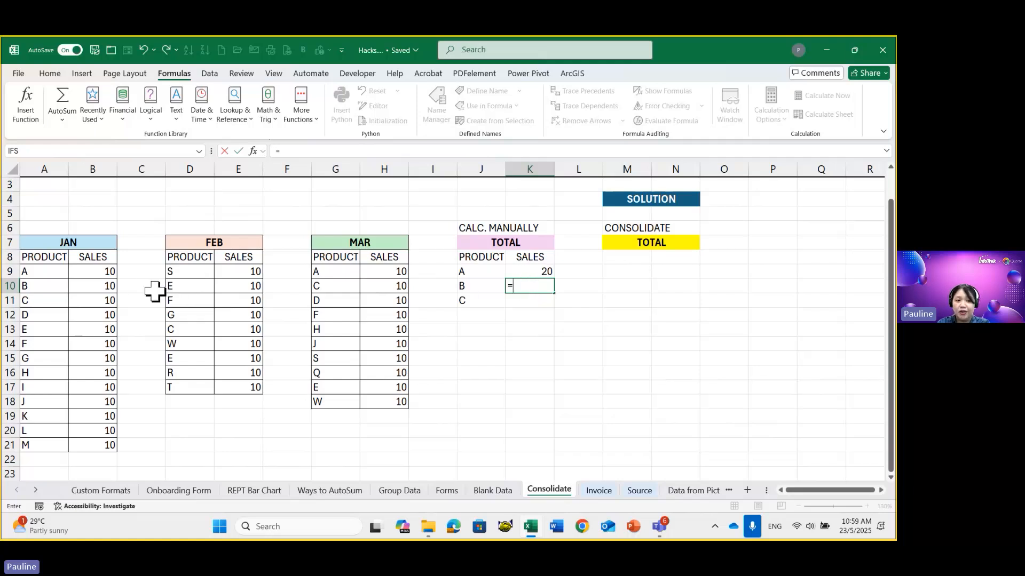
{"action": "left_click", "coordinate": [106, 286]}
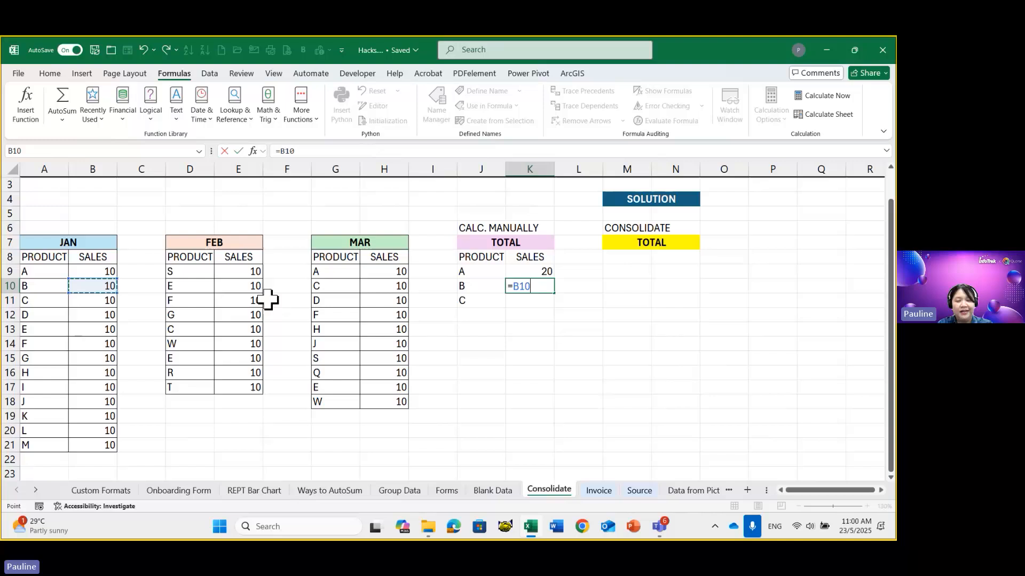
{"action": "key", "text": "Escape"}
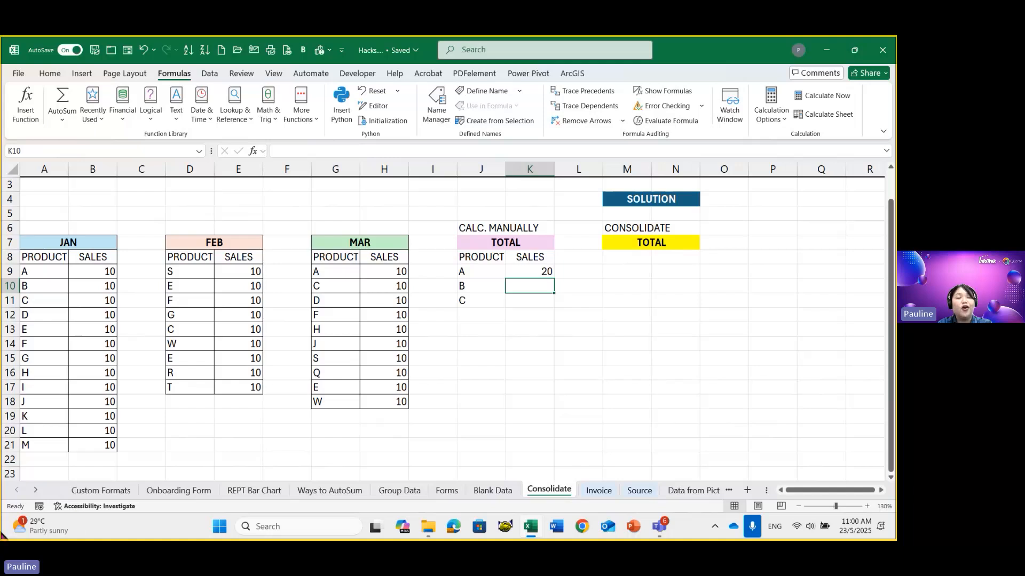
Step: Start the Consolidate command with M8 under the yellow TOTAL heading as the destination, using the Sum function
{"action": "left_click", "coordinate": [210, 74]}
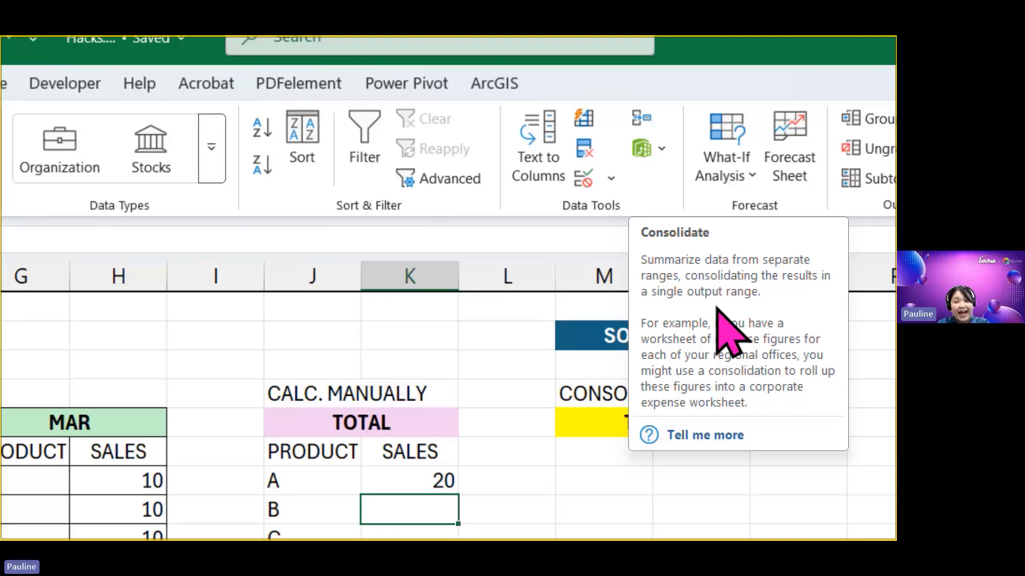
{"action": "left_click", "coordinate": [642, 118]}
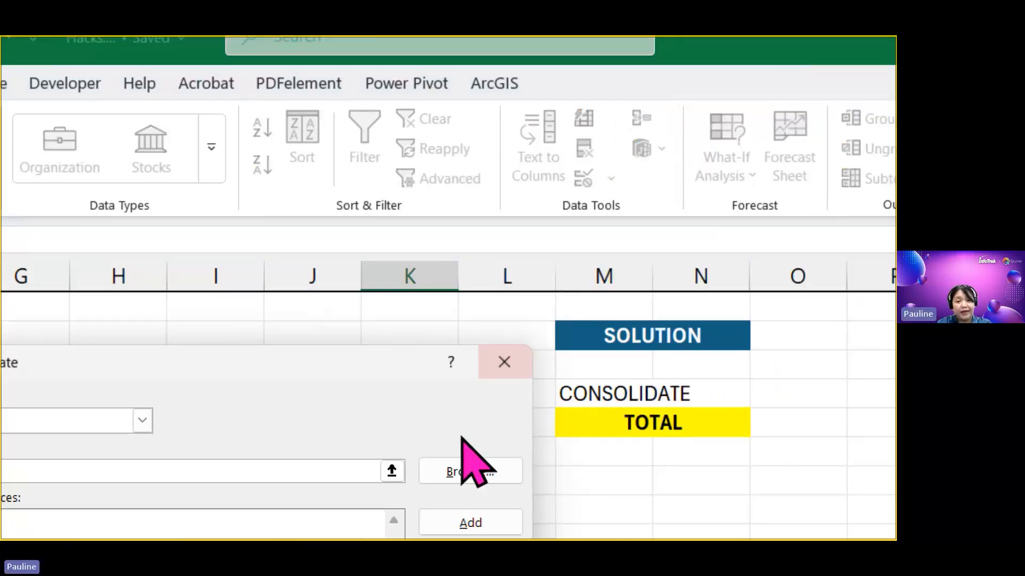
{"action": "left_click", "coordinate": [505, 362]}
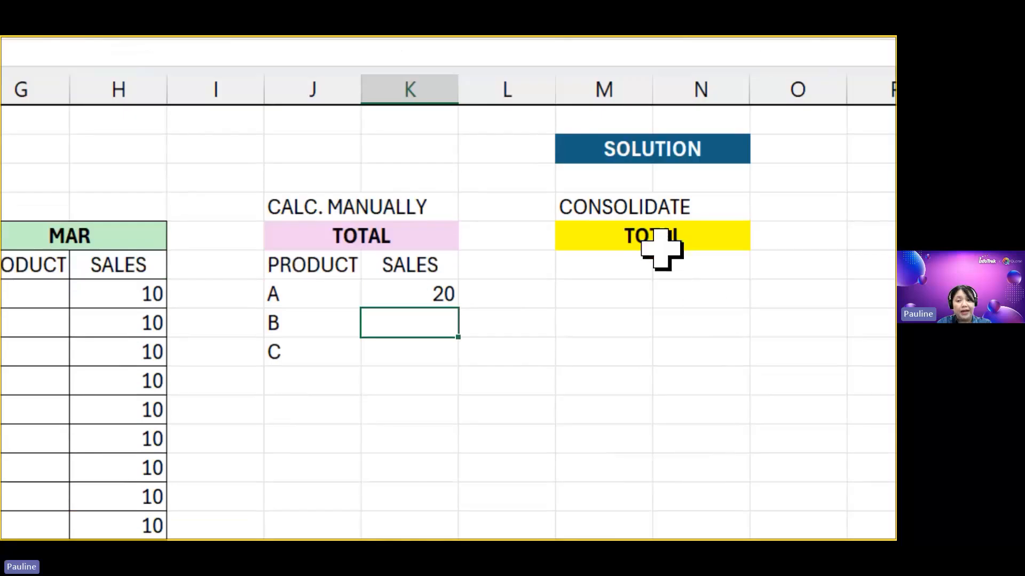
{"action": "left_click", "coordinate": [614, 265]}
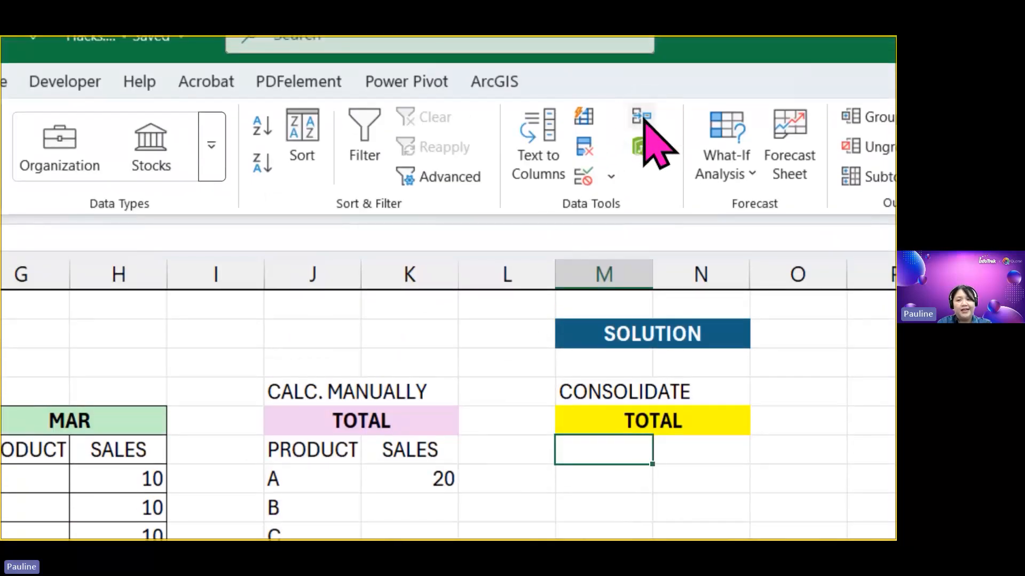
{"action": "left_click", "coordinate": [643, 119]}
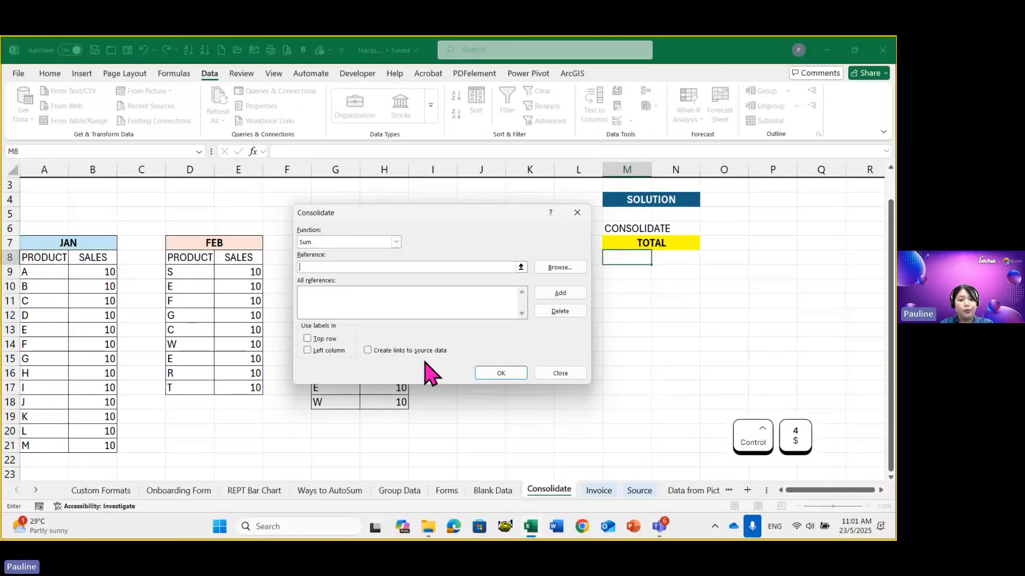
{"action": "left_click", "coordinate": [341, 242]}
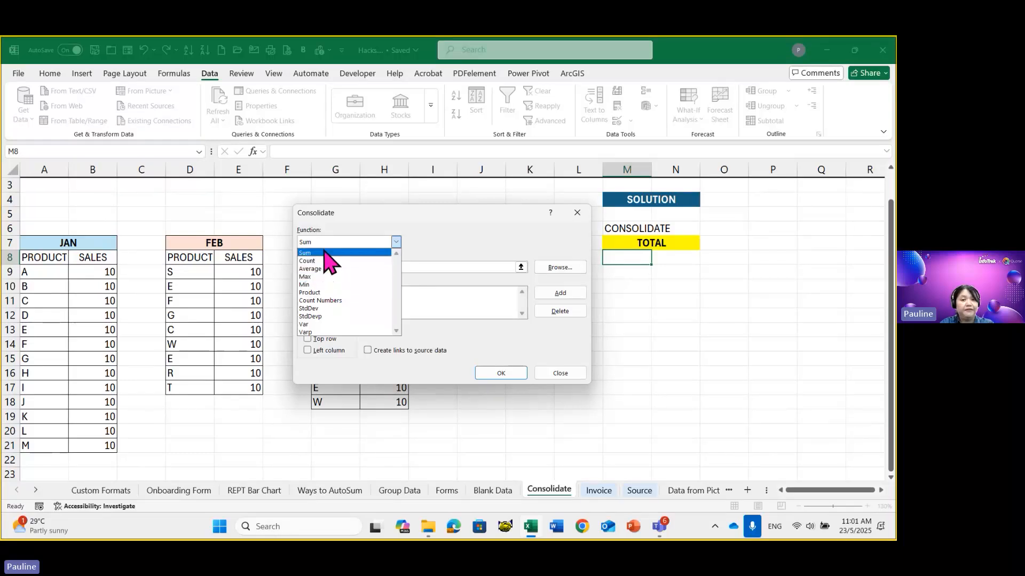
{"action": "left_click", "coordinate": [325, 253]}
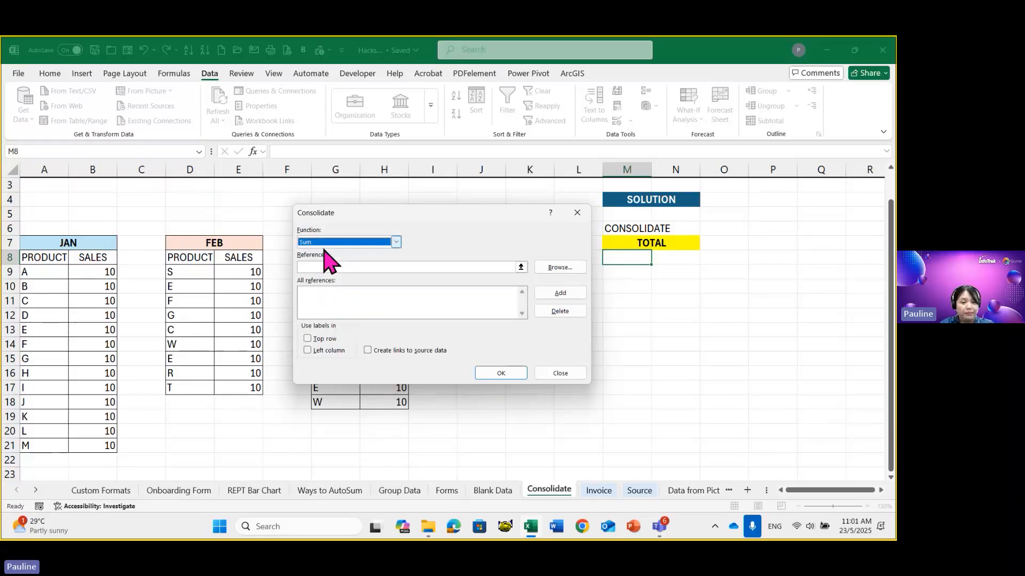
Step: Add the JAN list A8:B21 and the FEB list D8:E17, headers included, to the consolidation references
{"action": "left_click", "coordinate": [321, 267]}
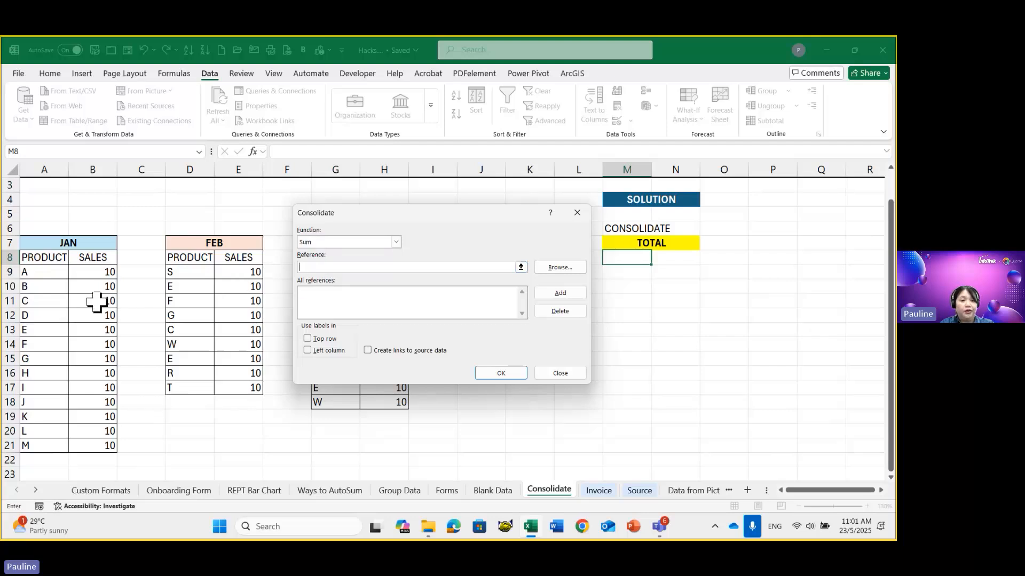
{"action": "left_click_drag", "start_coordinate": [39, 255], "coordinate": [99, 293]}
{"action": "left_click_drag", "start_coordinate": [40, 254], "coordinate": [91, 445]}
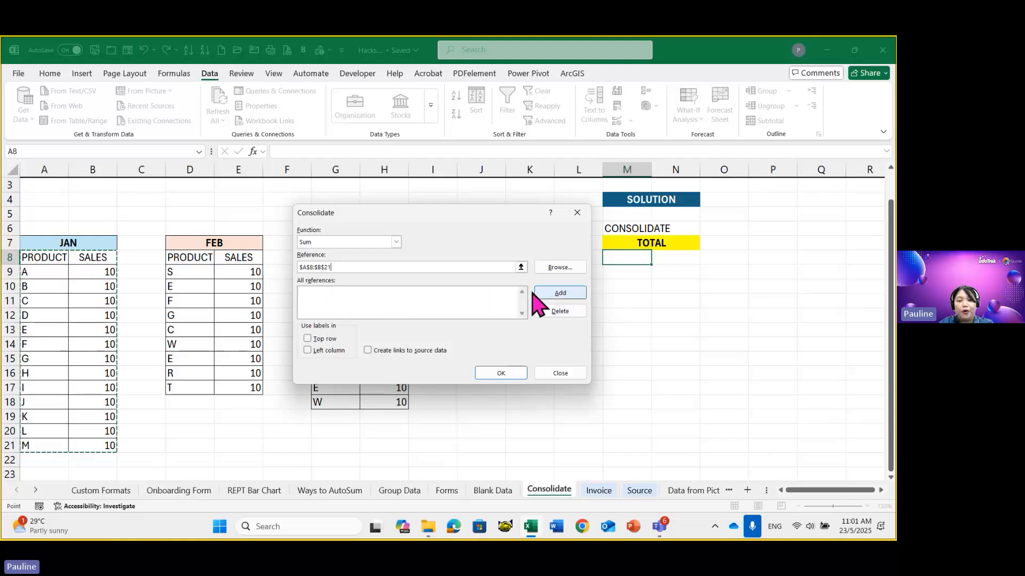
{"action": "left_click", "coordinate": [560, 294]}
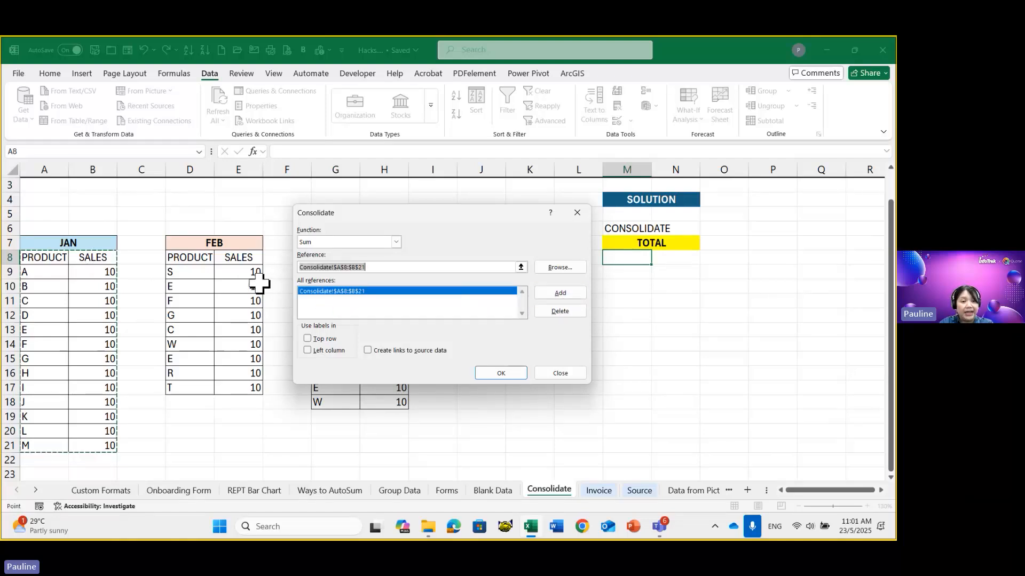
{"action": "left_click_drag", "start_coordinate": [196, 256], "coordinate": [237, 381]}
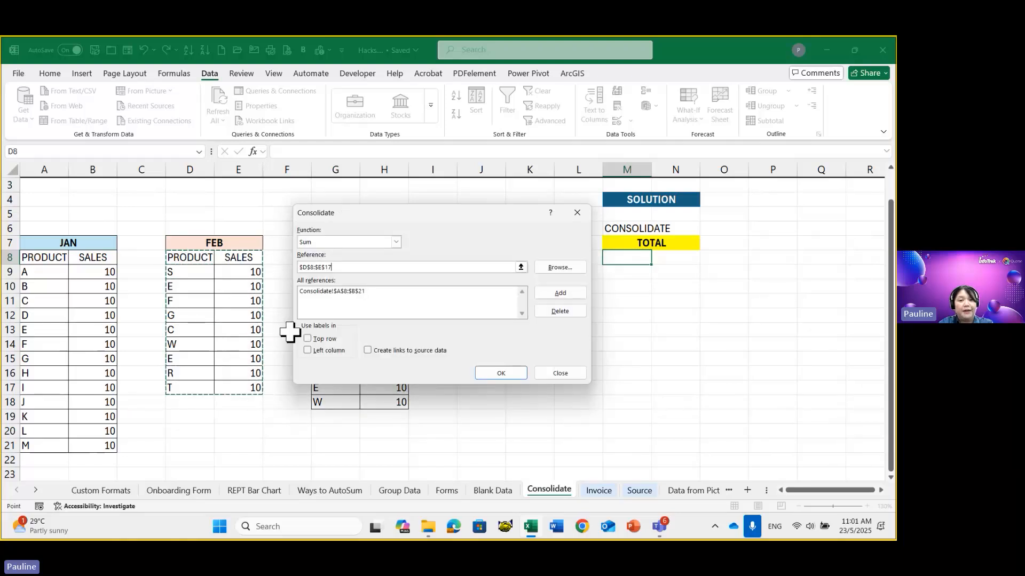
{"action": "left_click", "coordinate": [557, 293]}
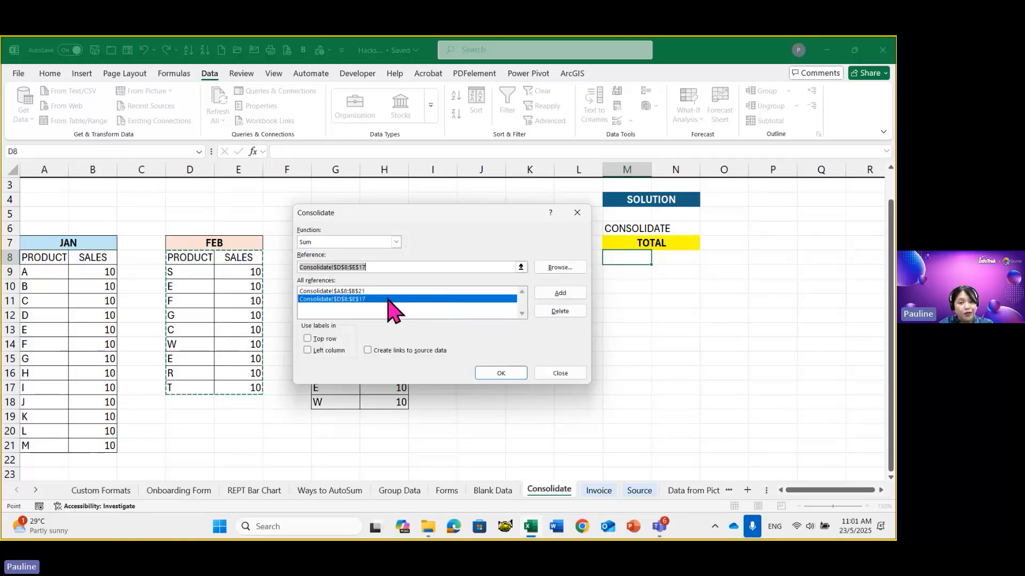
Step: Include the MAR list G8:H18 as the last reference and consolidate using labels from the top row and left column
{"action": "left_click_drag", "start_coordinate": [399, 215], "coordinate": [591, 211]}
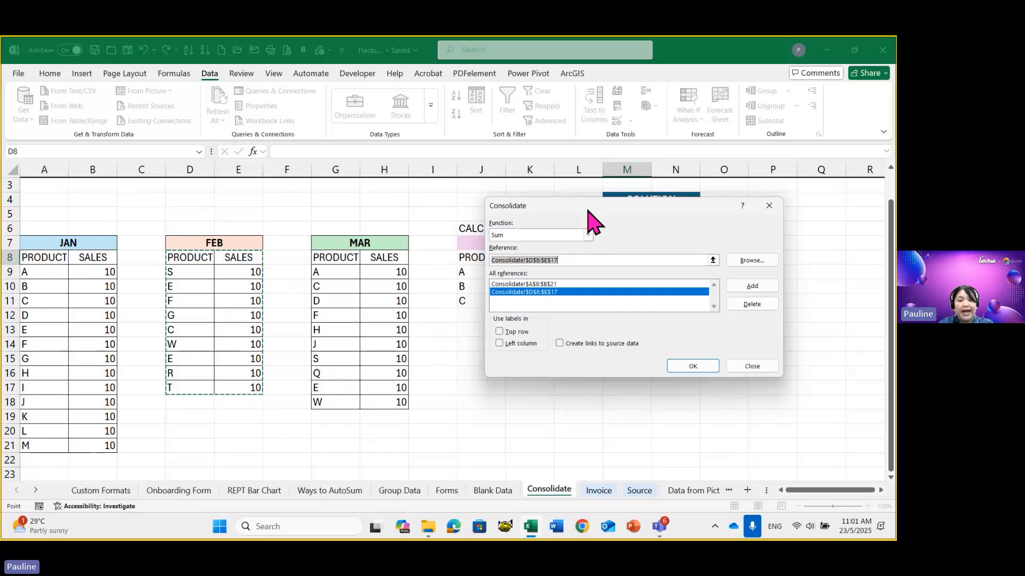
{"action": "left_click_drag", "start_coordinate": [347, 259], "coordinate": [395, 398]}
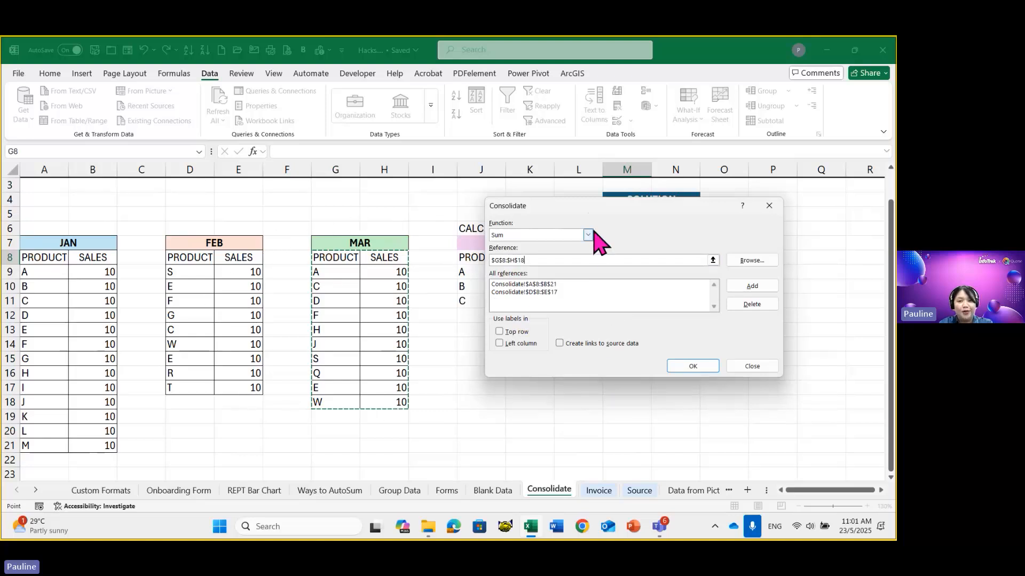
{"action": "left_click_drag", "start_coordinate": [587, 209], "coordinate": [504, 153]}
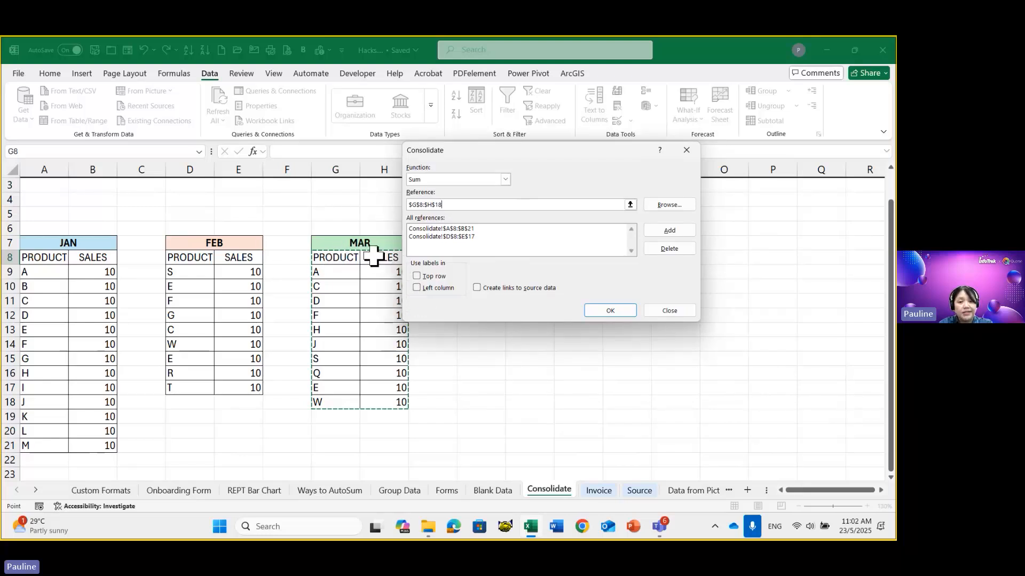
{"action": "left_click", "coordinate": [417, 276]}
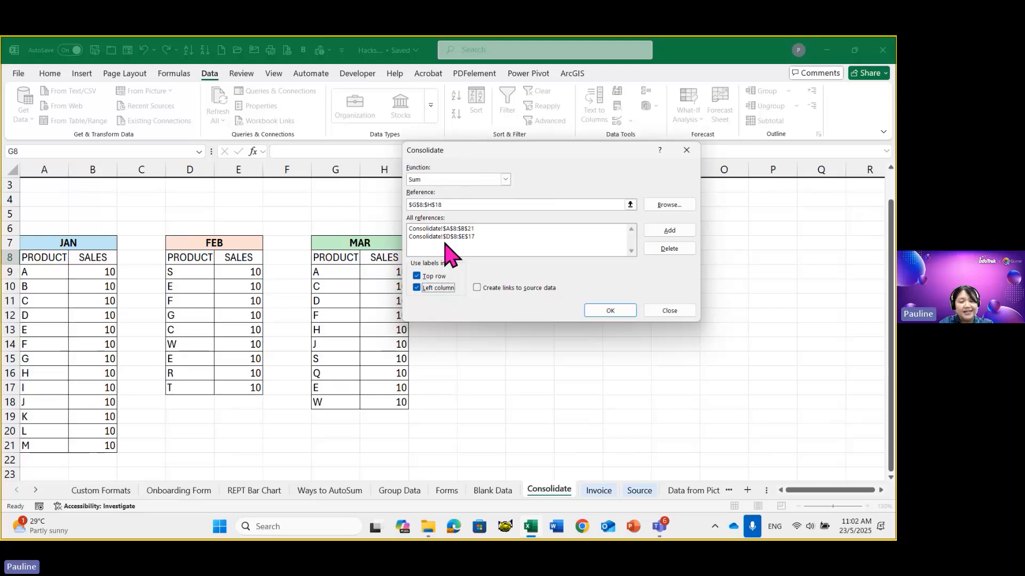
{"action": "left_click", "coordinate": [608, 311]}
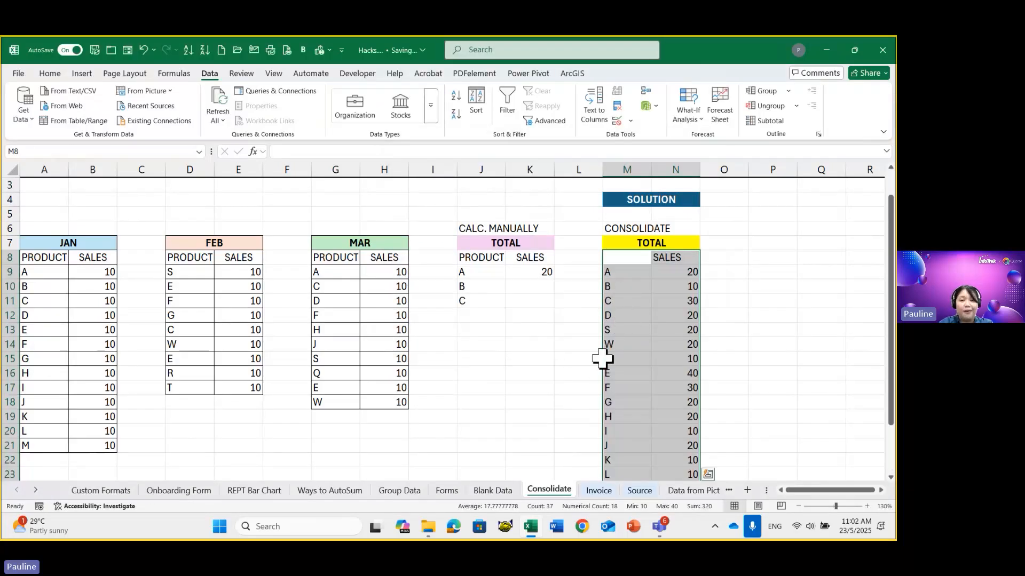
Step: Compare the manual formula in K9 with the consolidated entry in N9, and review the references stored in the Consolidate settings
{"action": "scroll", "coordinate": [608, 374], "scroll_direction": "down", "scroll_amount": 2}
{"action": "scroll", "coordinate": [635, 423], "scroll_direction": "up", "scroll_amount": 3}
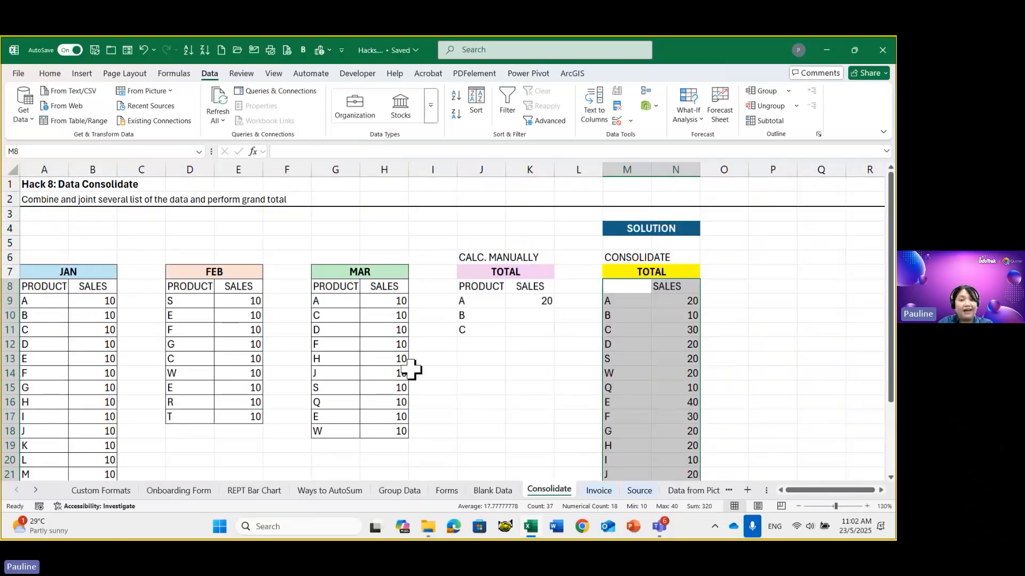
{"action": "double_click", "coordinate": [530, 299]}
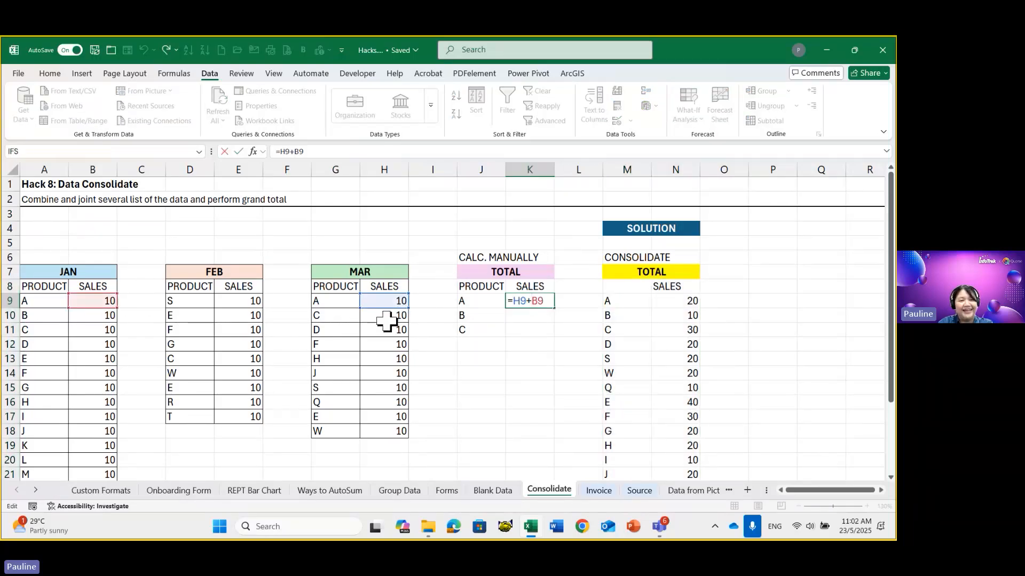
{"action": "key", "text": "Escape"}
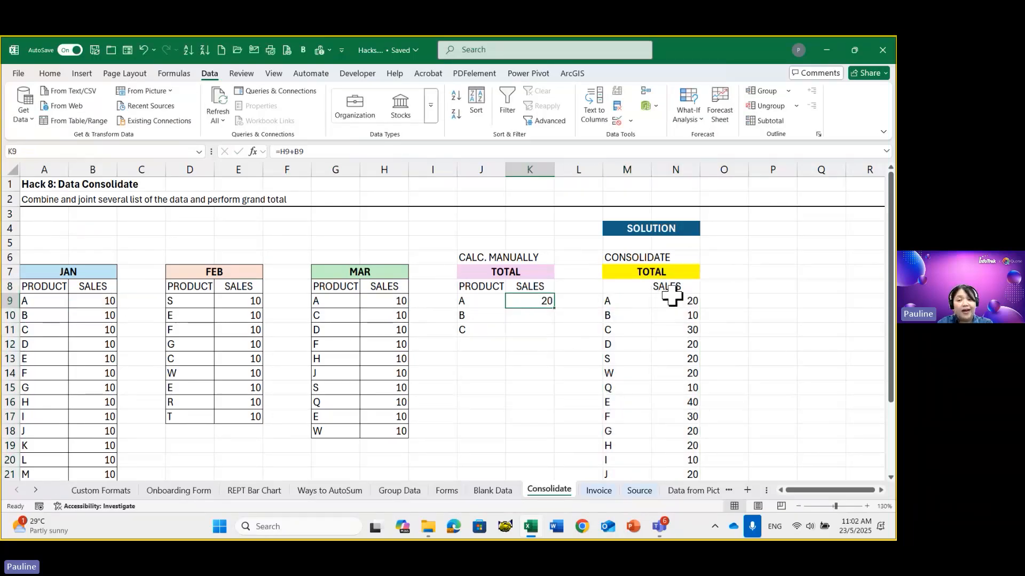
{"action": "left_click", "coordinate": [666, 302]}
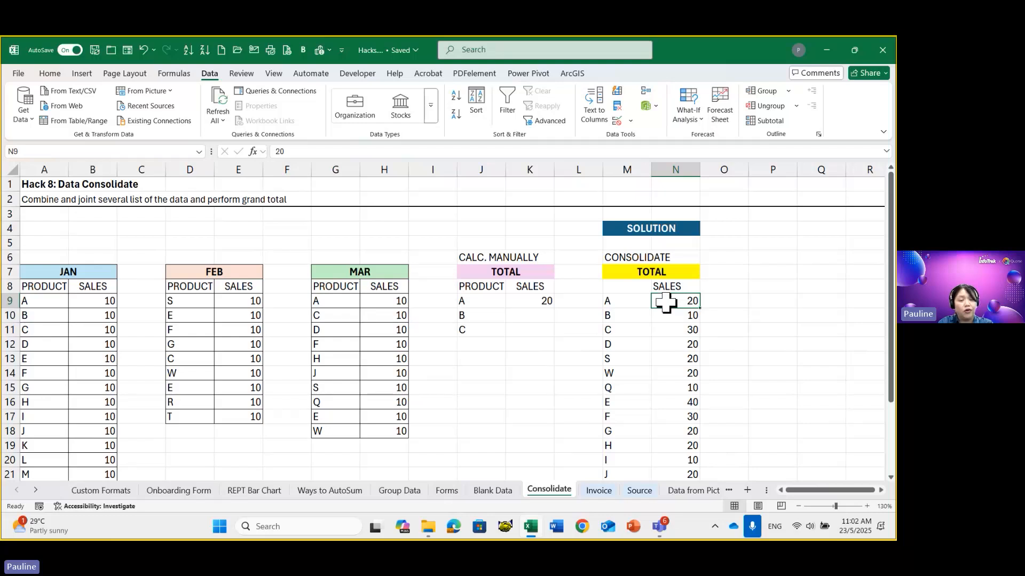
{"action": "left_click", "coordinate": [647, 91]}
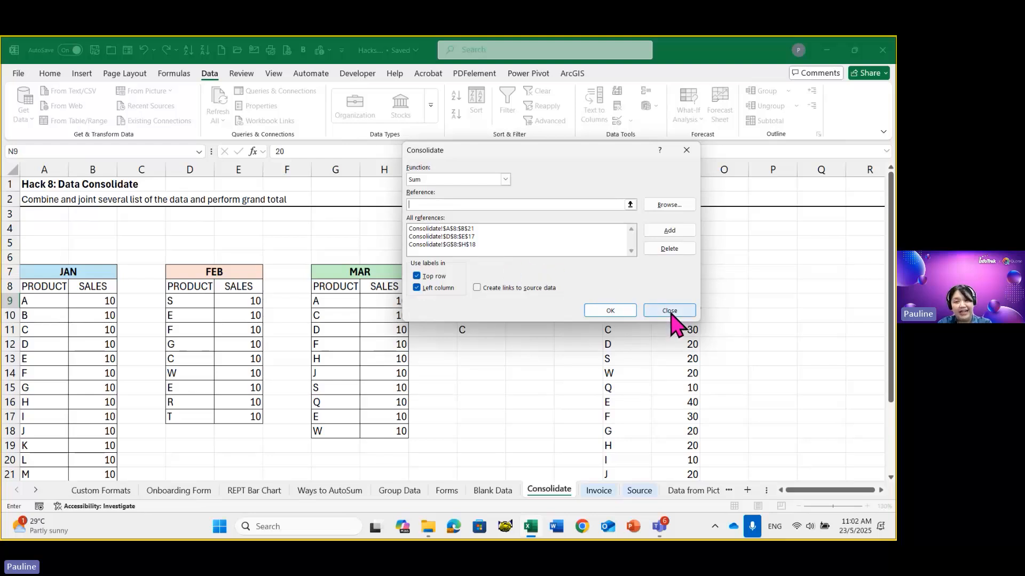
{"action": "left_click", "coordinate": [670, 310]}
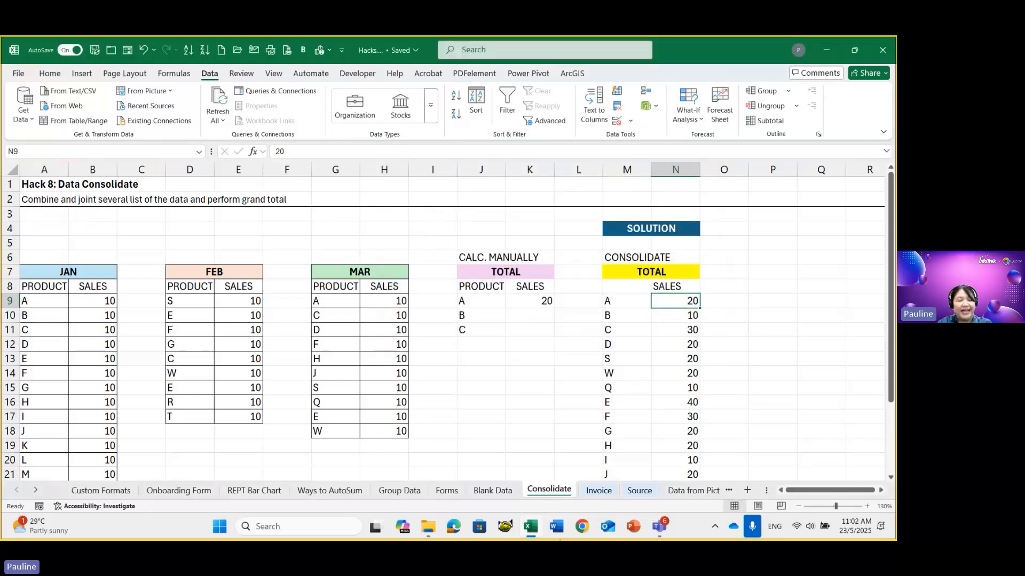
Step: Open the Invoice sheet and examine the Invoice No cell E7 and the empty item rows B10:B15
{"action": "left_click", "coordinate": [35, 490]}
{"action": "left_click", "coordinate": [36, 490]}
{"action": "left_click", "coordinate": [35, 490]}
{"action": "left_click", "coordinate": [36, 491]}
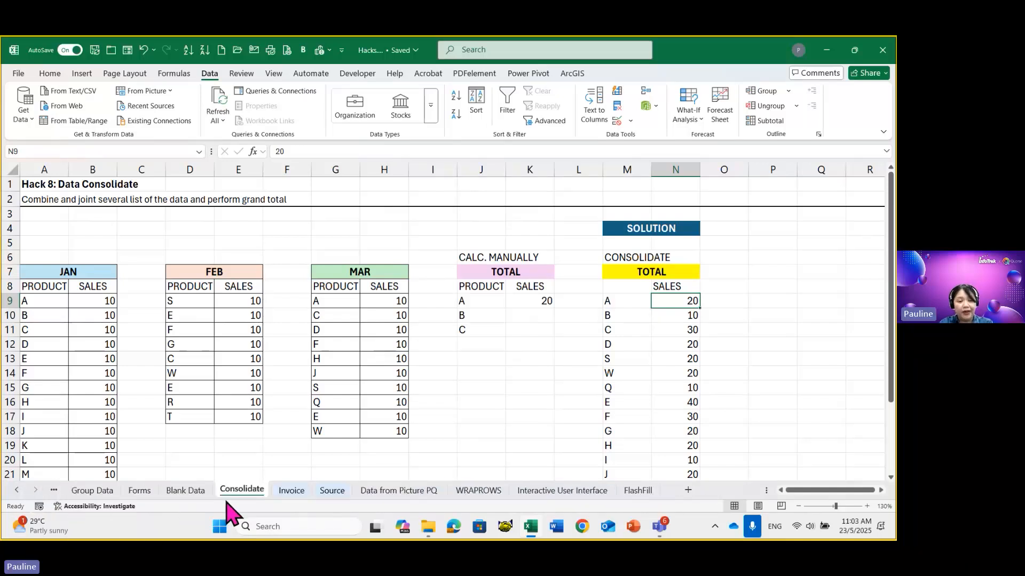
{"action": "left_click", "coordinate": [291, 491]}
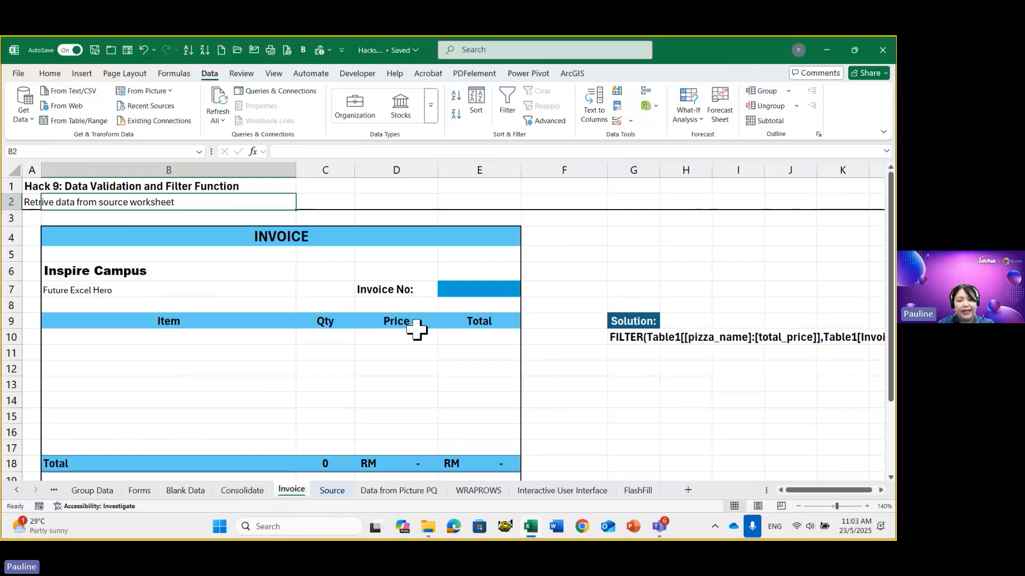
{"action": "left_click", "coordinate": [471, 289]}
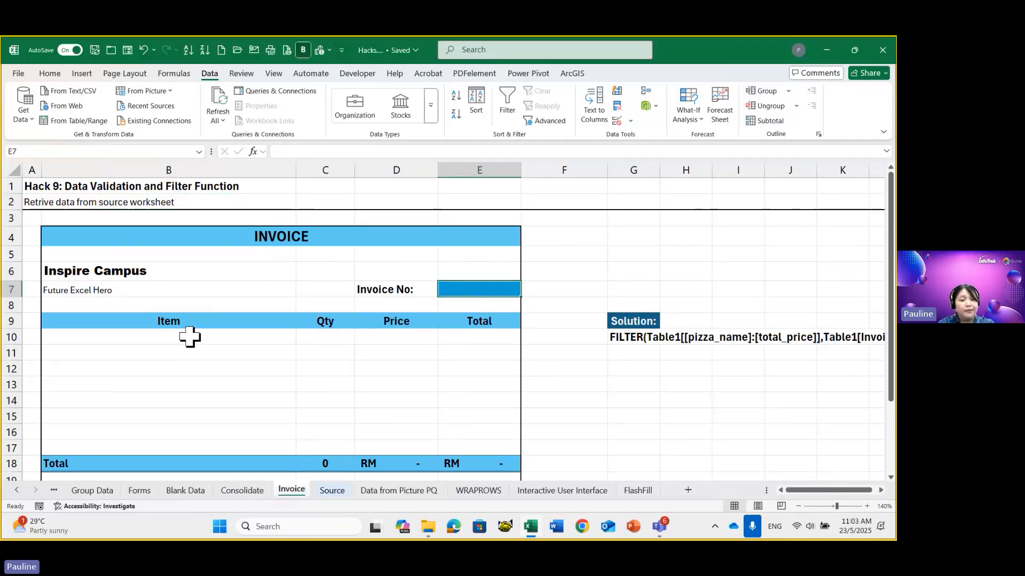
{"action": "left_click_drag", "start_coordinate": [190, 337], "coordinate": [203, 420]}
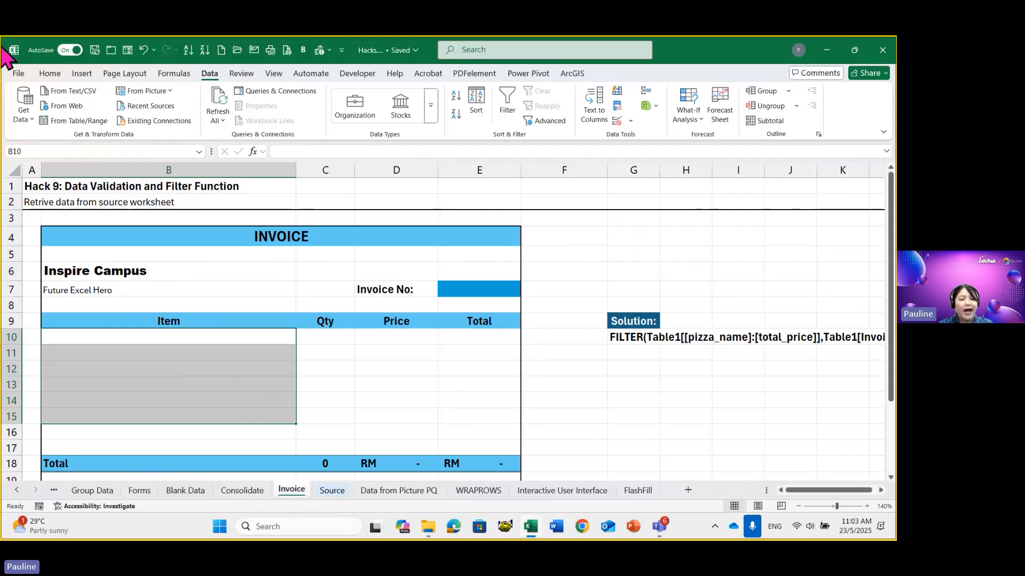
Step: Examine each column of the pizza table on the Source sheet, from Invoice ID through pizza_category
{"action": "left_click", "coordinate": [338, 493]}
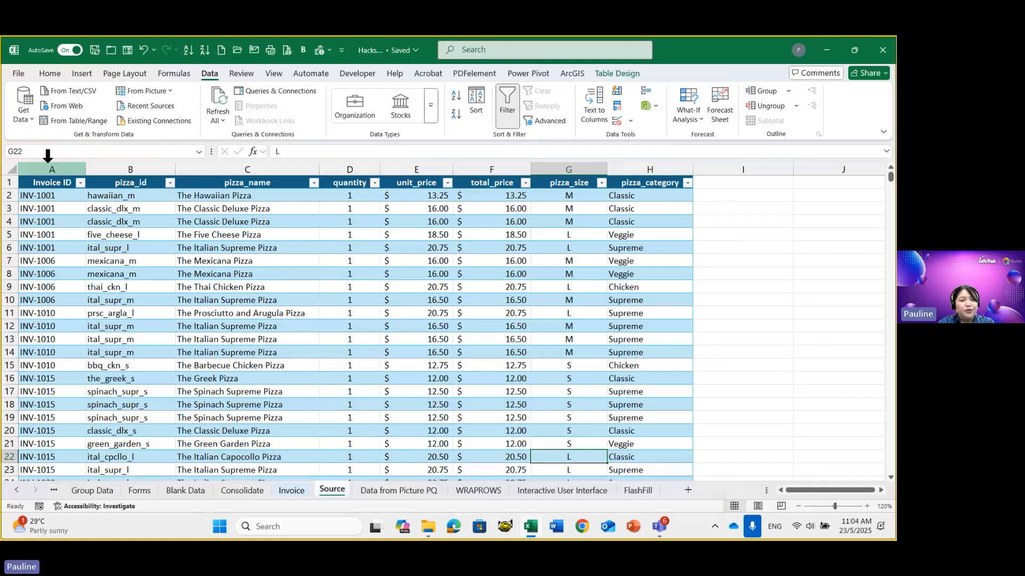
{"action": "left_click", "coordinate": [53, 162]}
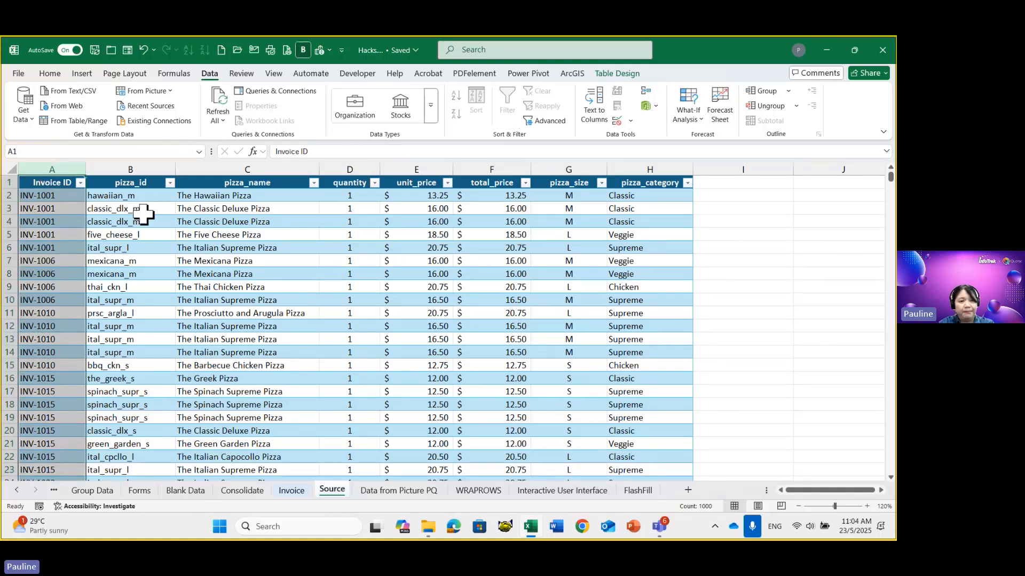
{"action": "left_click", "coordinate": [146, 169]}
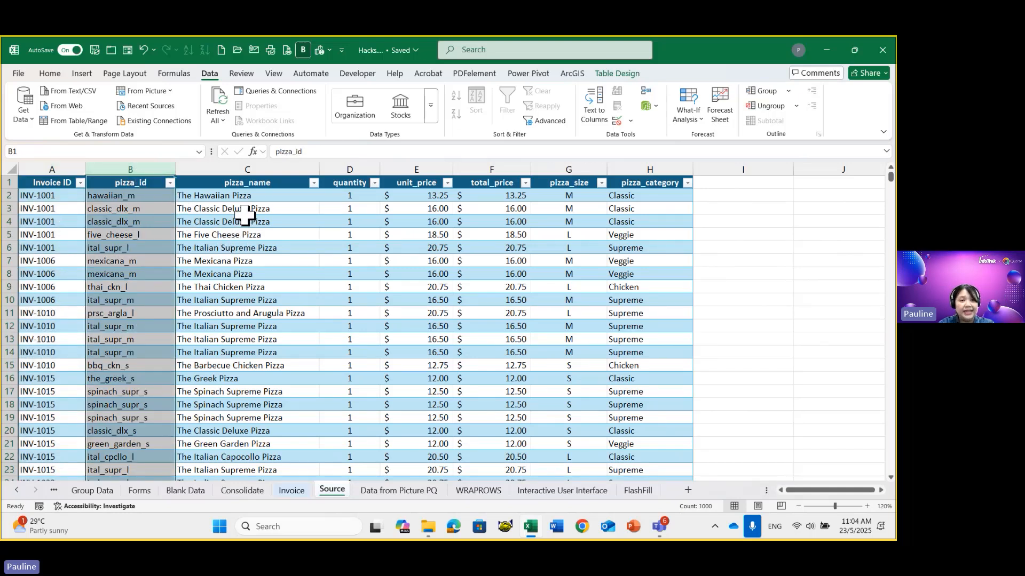
{"action": "left_click", "coordinate": [255, 169]}
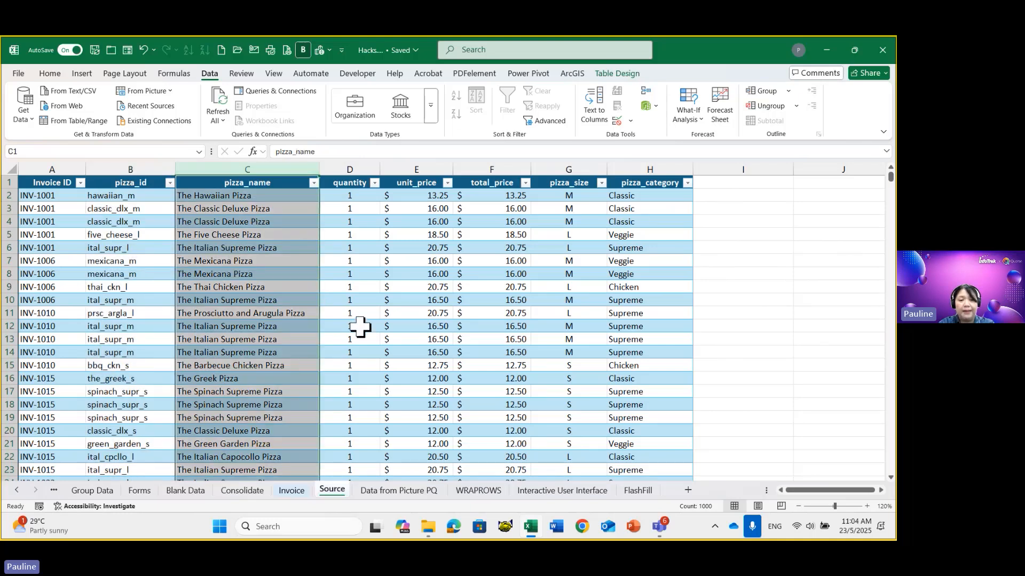
{"action": "left_click", "coordinate": [352, 169]}
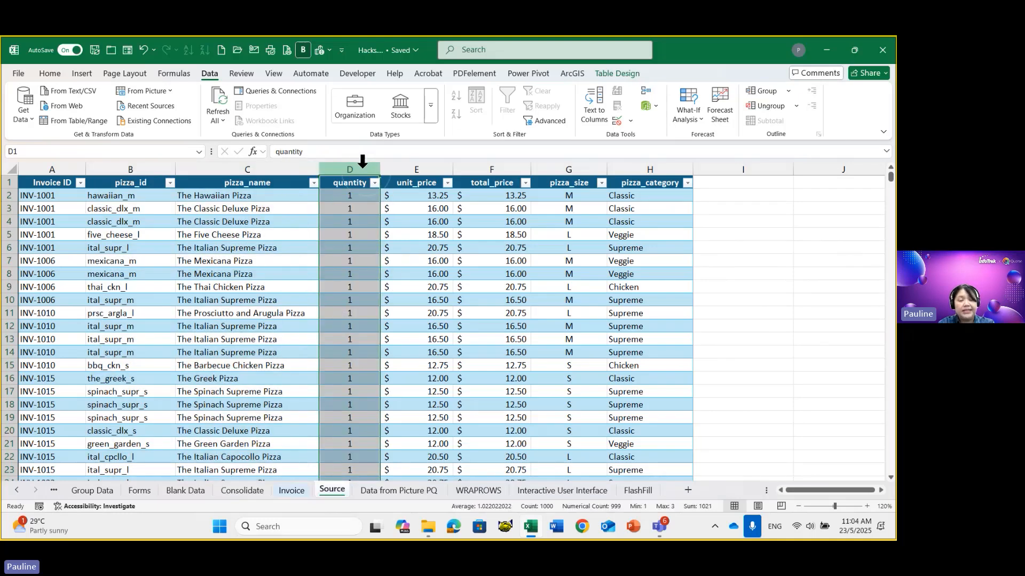
{"action": "left_click", "coordinate": [426, 166]}
{"action": "left_click", "coordinate": [479, 166]}
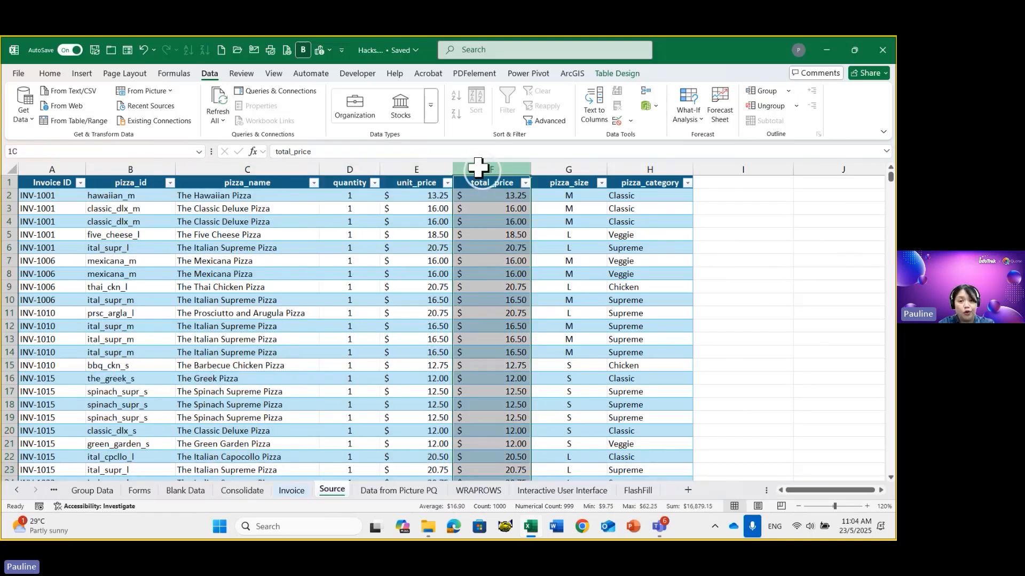
{"action": "left_click", "coordinate": [570, 161]}
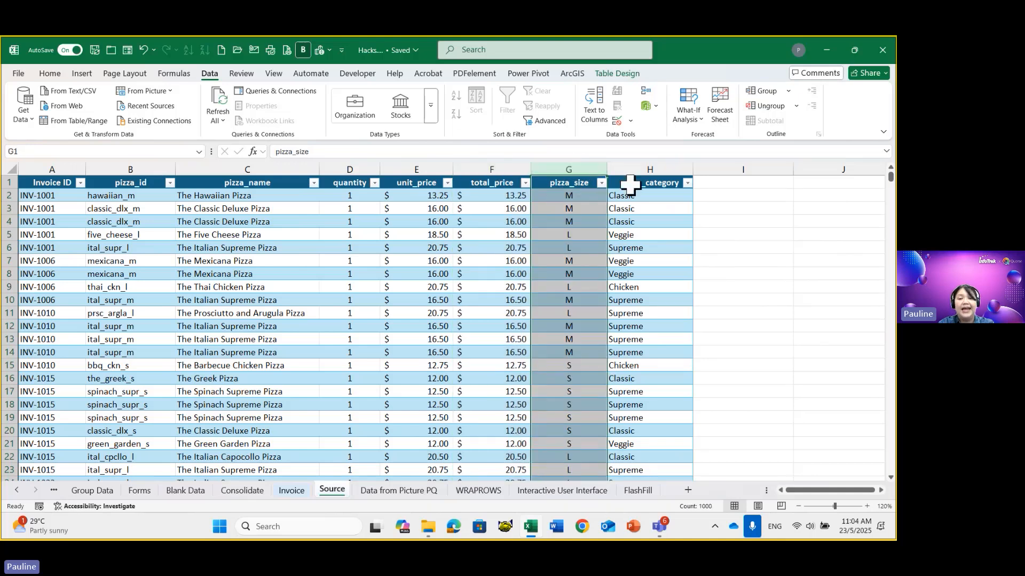
{"action": "left_click", "coordinate": [654, 163]}
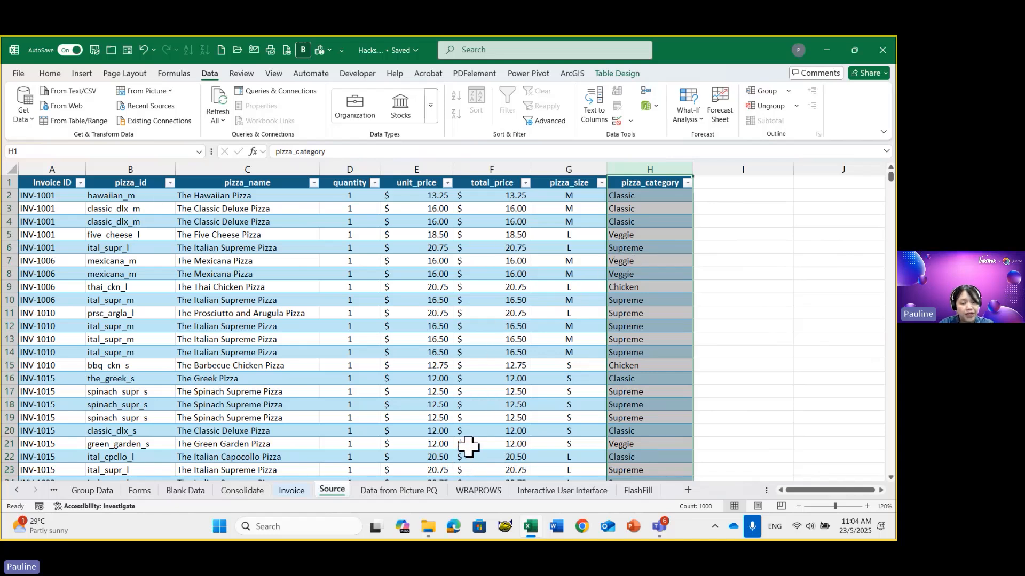
Step: Compare the invoice headings Item, Qty, Price and Total with the Source columns pizza_name through total_price, plus Invoice ID
{"action": "left_click", "coordinate": [294, 491]}
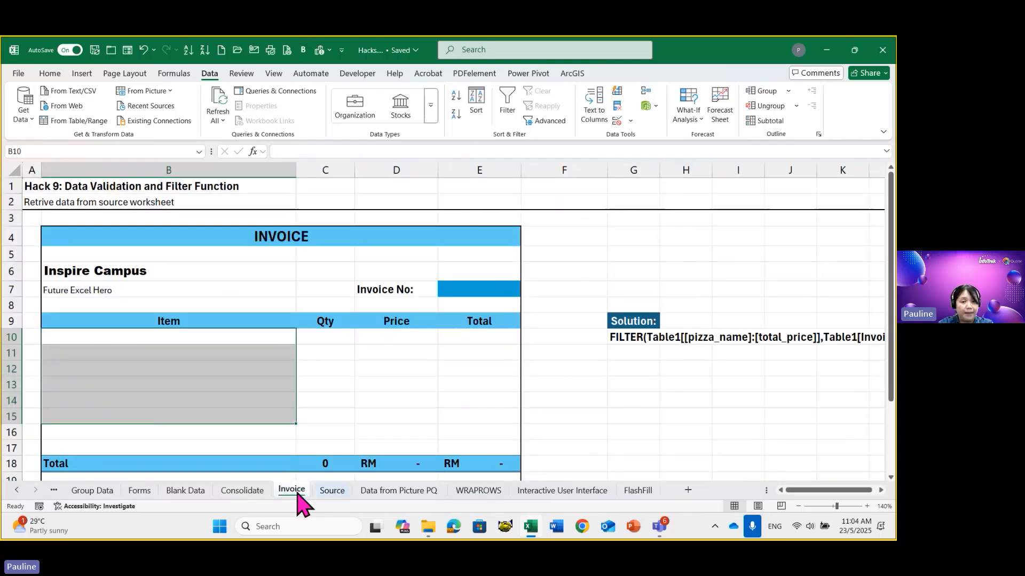
{"action": "left_click", "coordinate": [239, 351]}
{"action": "left_click_drag", "start_coordinate": [206, 316], "coordinate": [479, 320]}
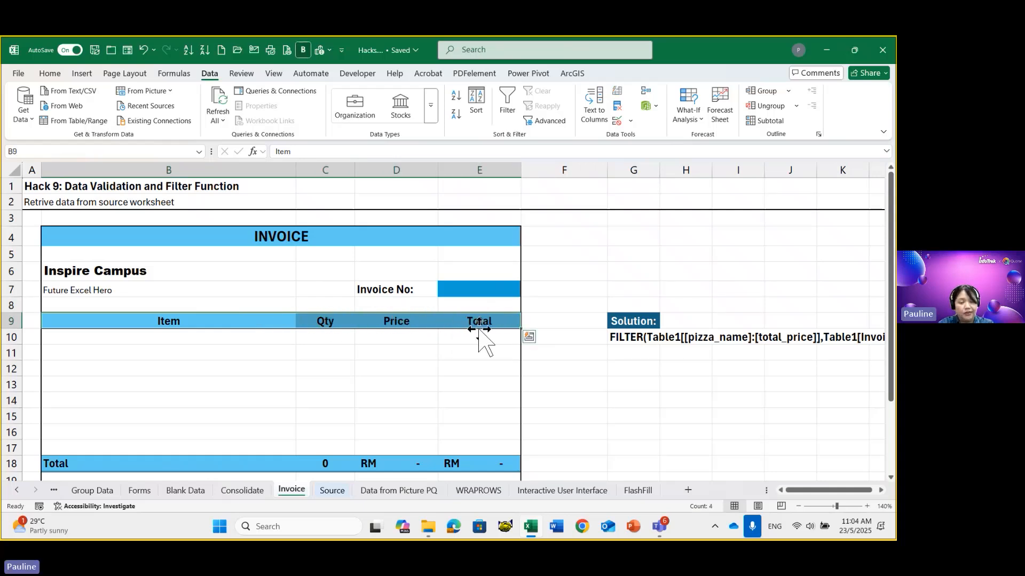
{"action": "left_click", "coordinate": [338, 490]}
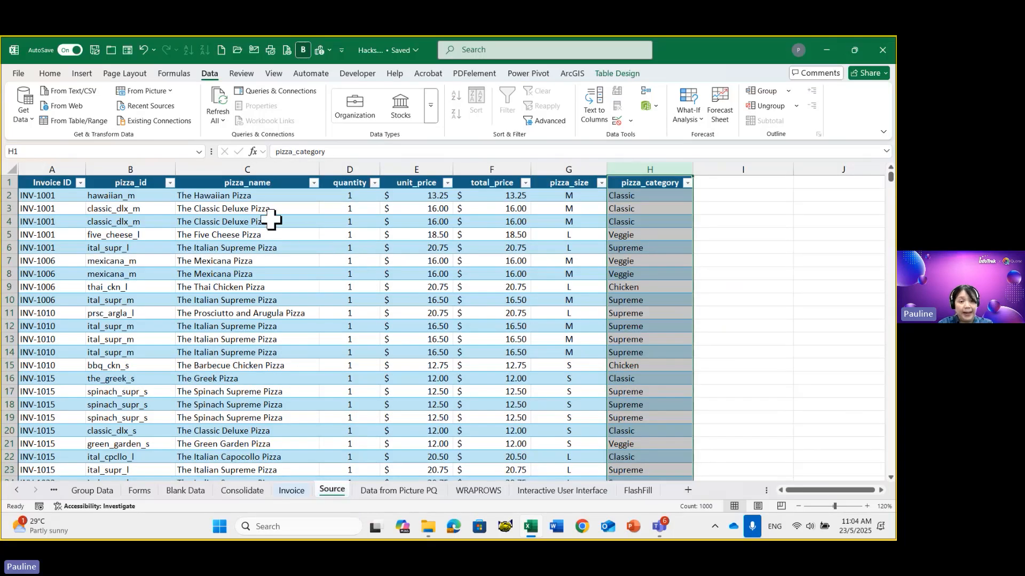
{"action": "left_click", "coordinate": [256, 165]}
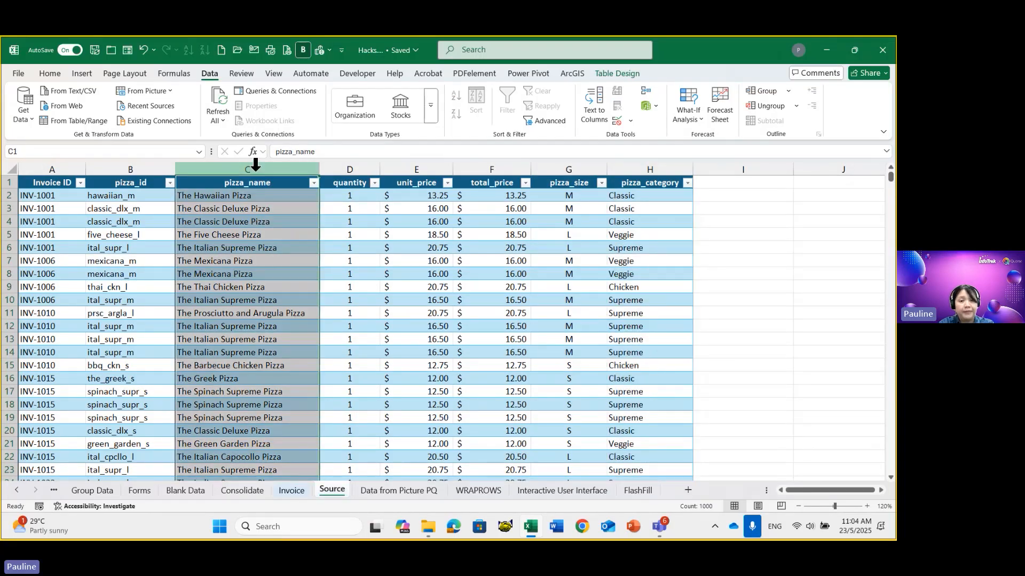
{"action": "left_click", "coordinate": [338, 166]}
{"action": "left_click", "coordinate": [407, 166]}
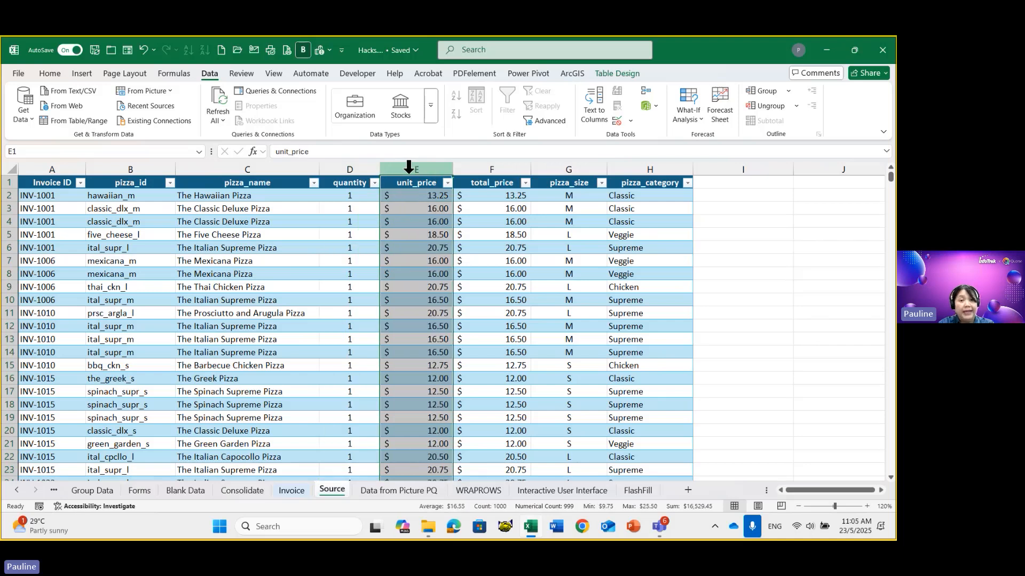
{"action": "left_click", "coordinate": [484, 170]}
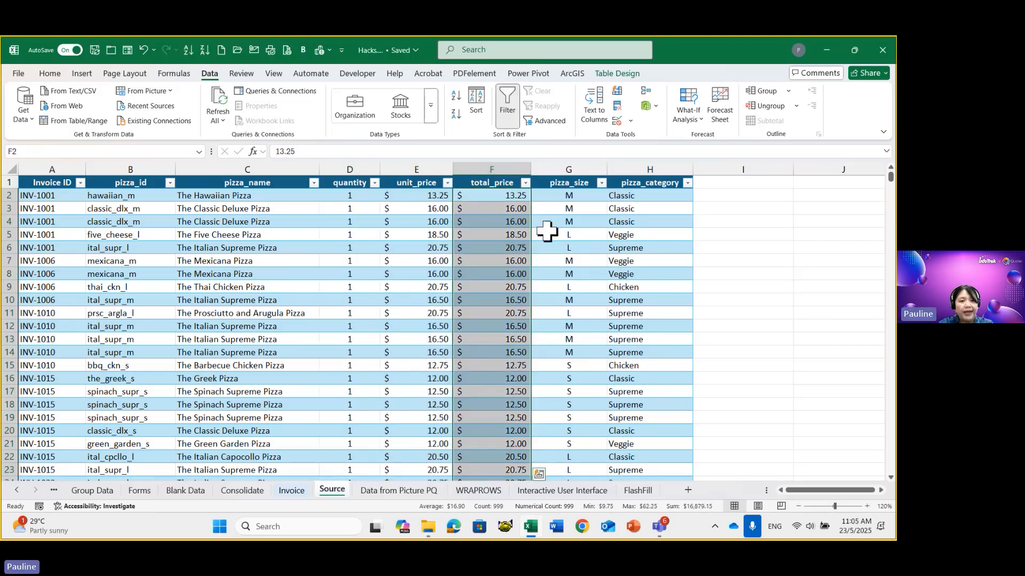
{"action": "left_click_drag", "start_coordinate": [260, 169], "coordinate": [469, 168]}
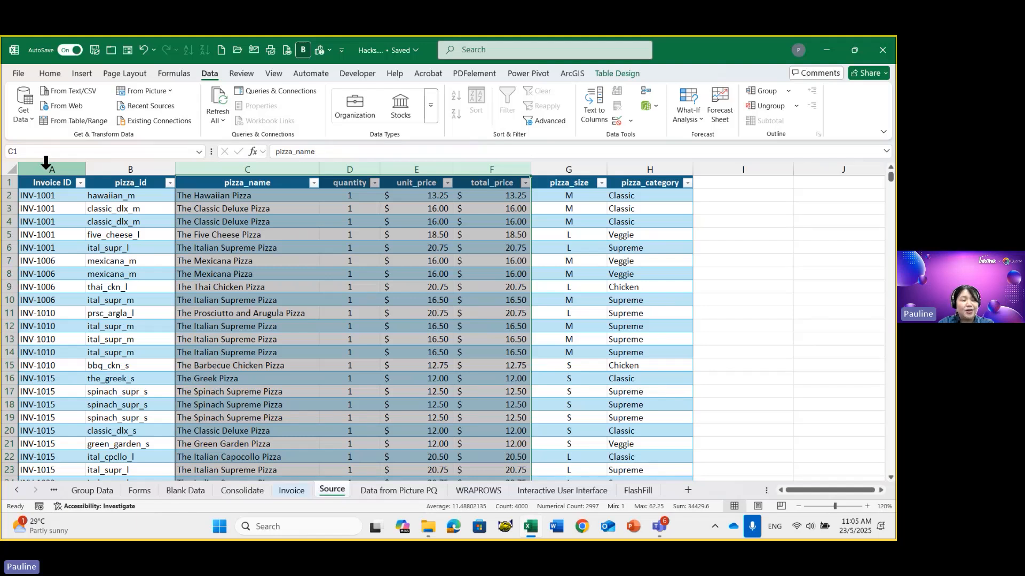
{"action": "left_click", "coordinate": [46, 162], "text": "ctrl"}
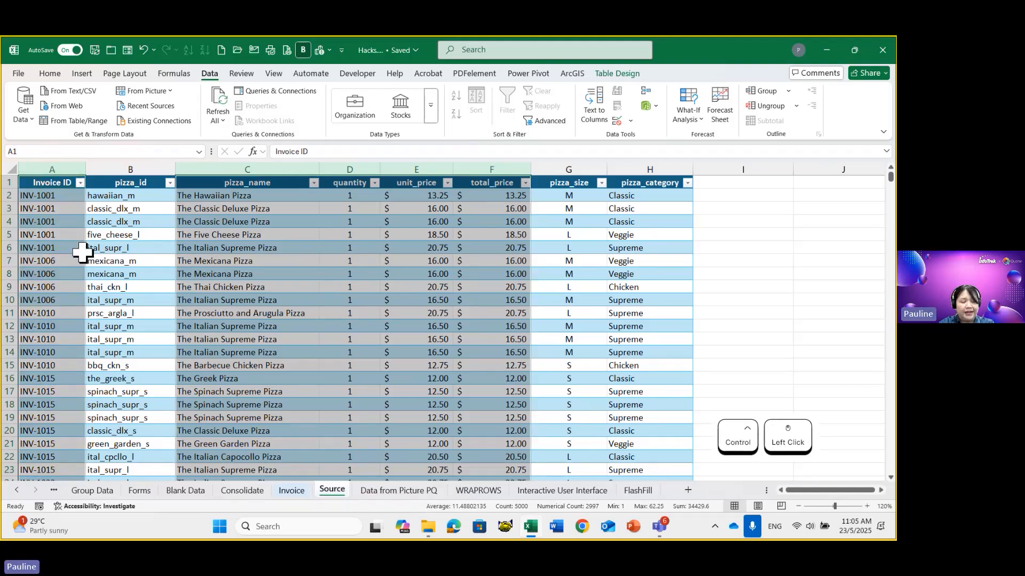
Step: Fill in the Invoice No cell E7 on the Invoice sheet with the first invoice number listed on the Source sheet
{"action": "left_click", "coordinate": [292, 491]}
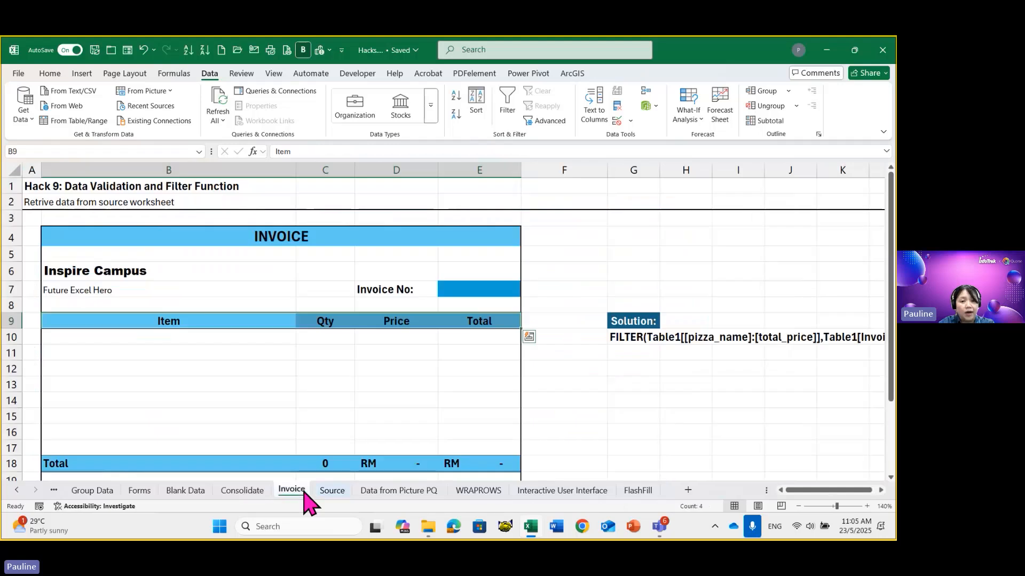
{"action": "left_click", "coordinate": [506, 288]}
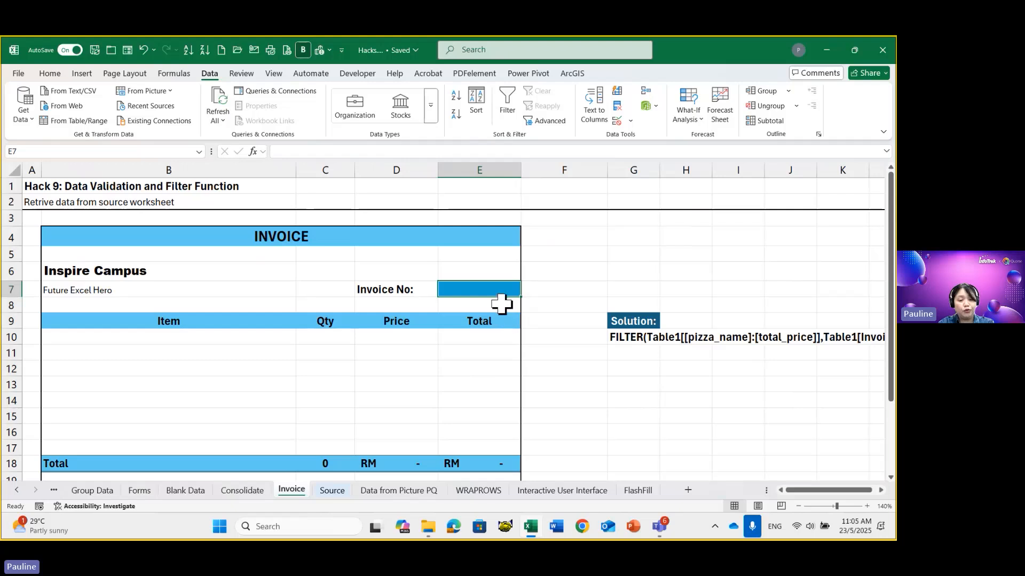
{"action": "key", "text": "BackSpace"}
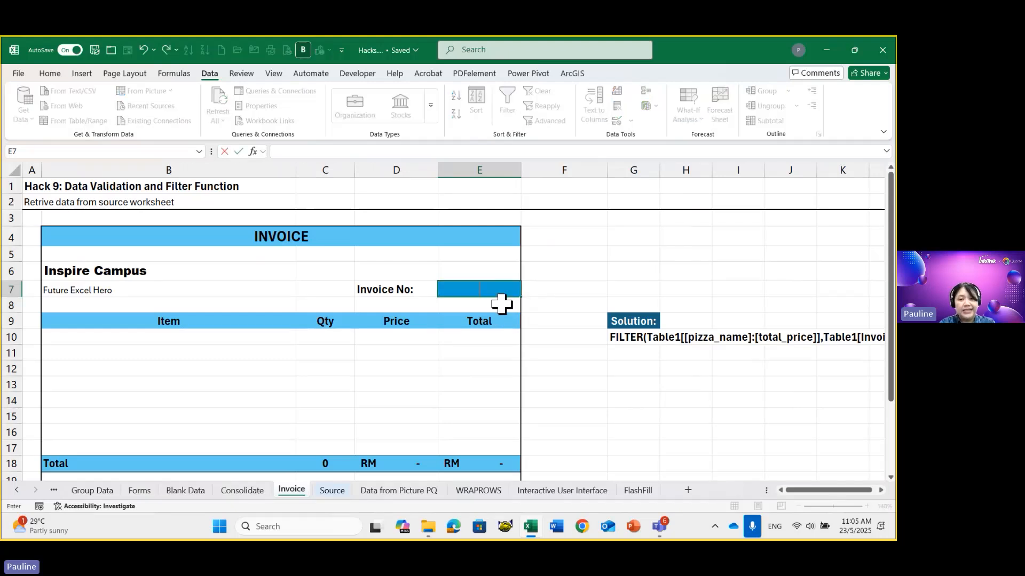
{"action": "type", "text": "In"}
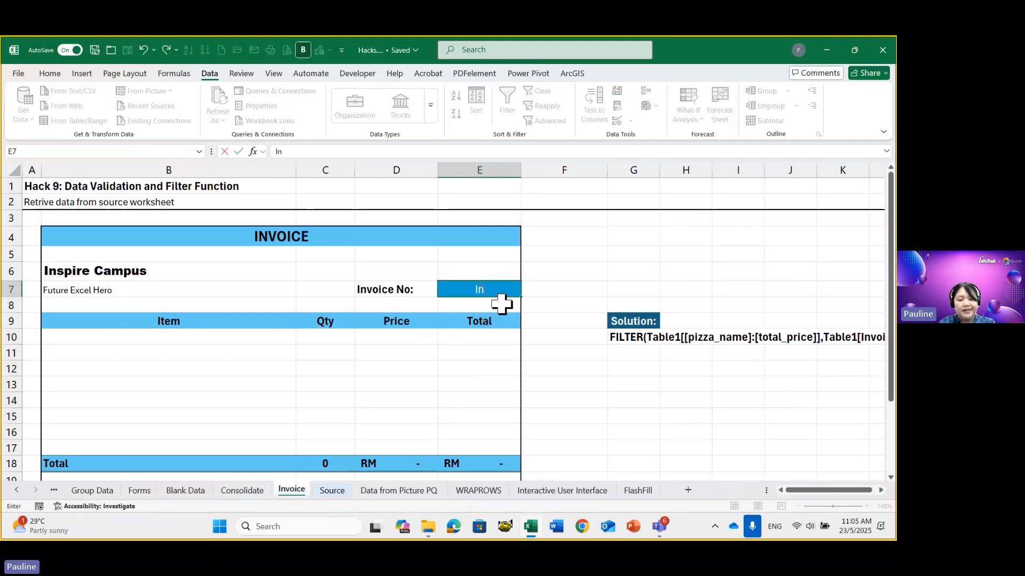
{"action": "type", "text": "v-1001"}
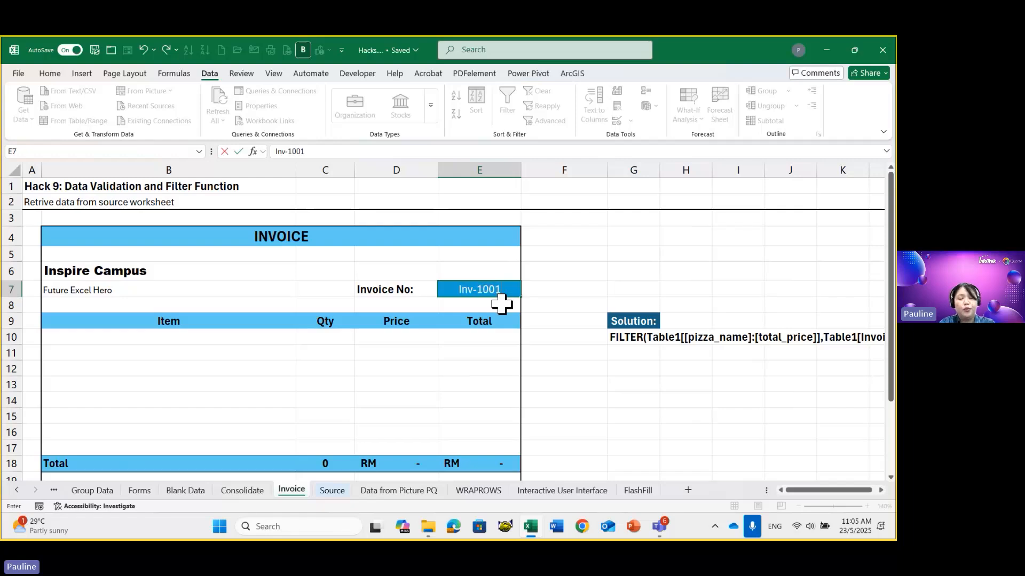
{"action": "key", "text": "Return"}
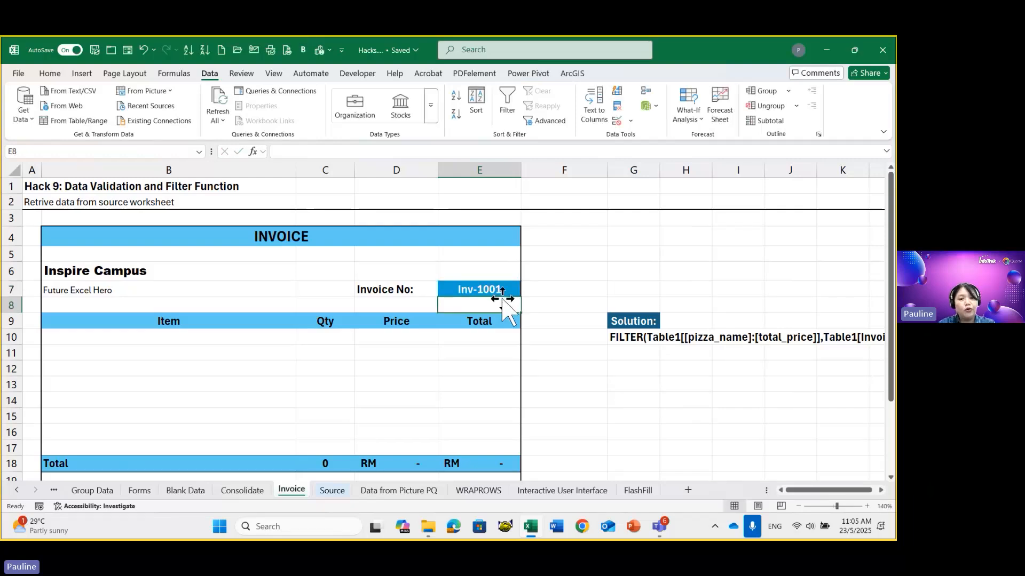
{"action": "left_click", "coordinate": [501, 284]}
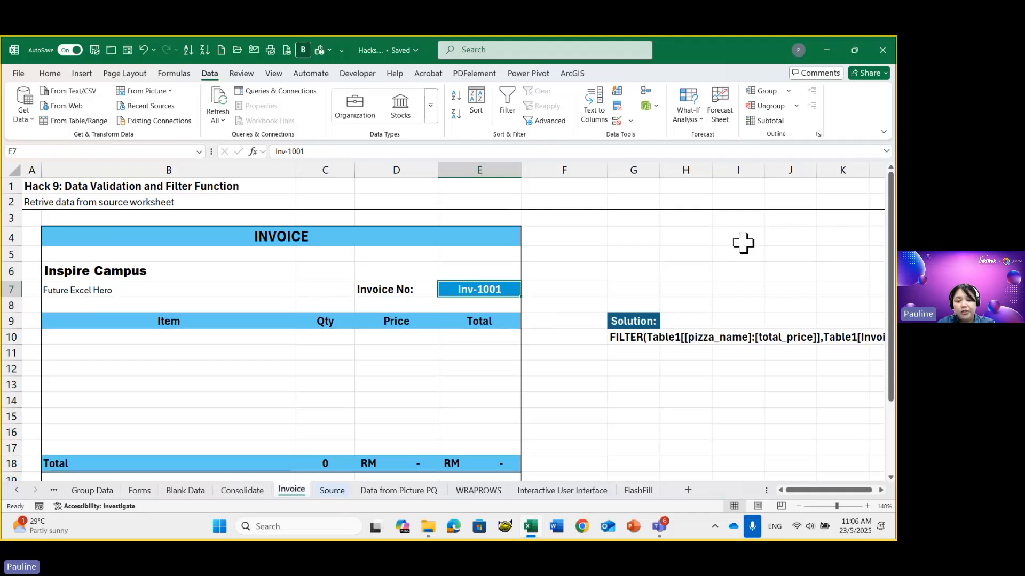
Step: Return to the Source sheet and check the Invoice ID column and the empty area beside the table
{"action": "left_click", "coordinate": [331, 491]}
{"action": "left_click", "coordinate": [63, 288]}
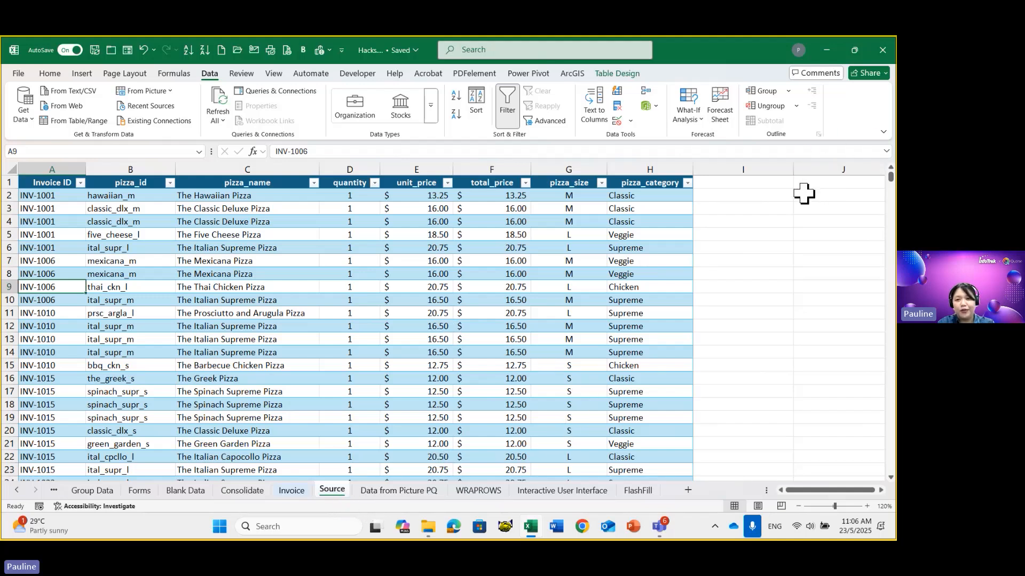
{"action": "left_click", "coordinate": [782, 192]}
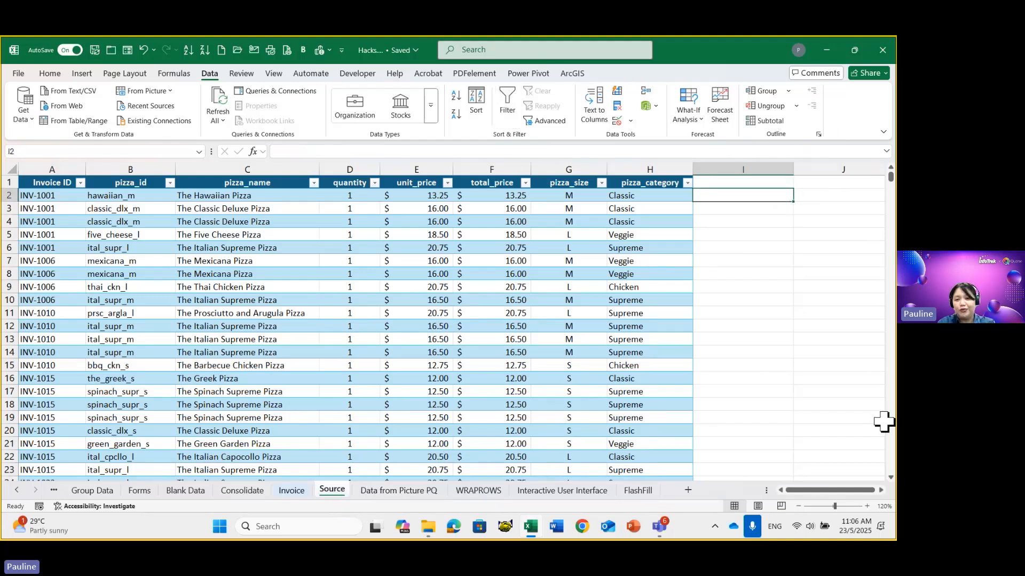
{"action": "left_click", "coordinate": [884, 491]}
{"action": "left_click", "coordinate": [881, 490]}
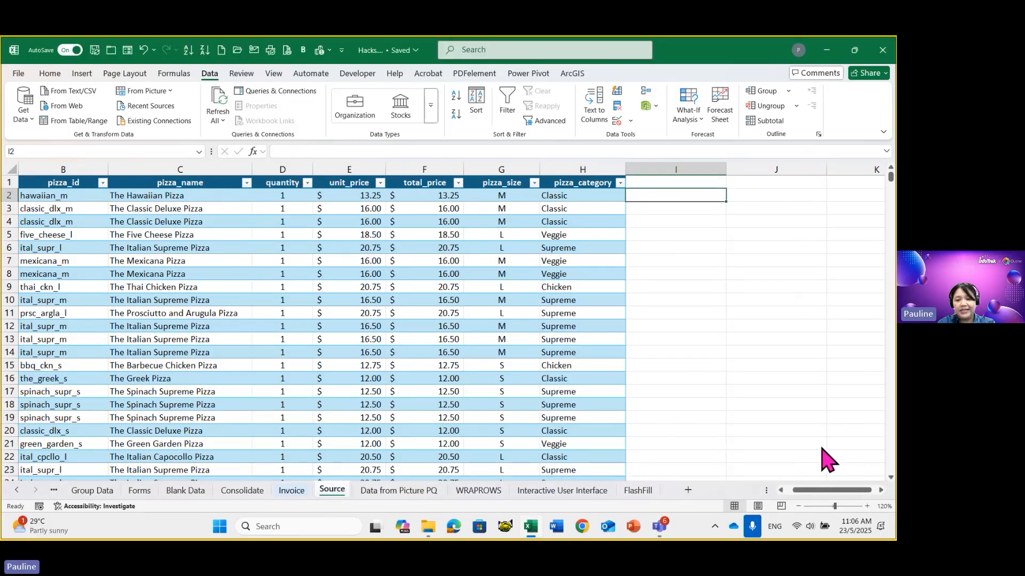
{"action": "left_click", "coordinate": [771, 200]}
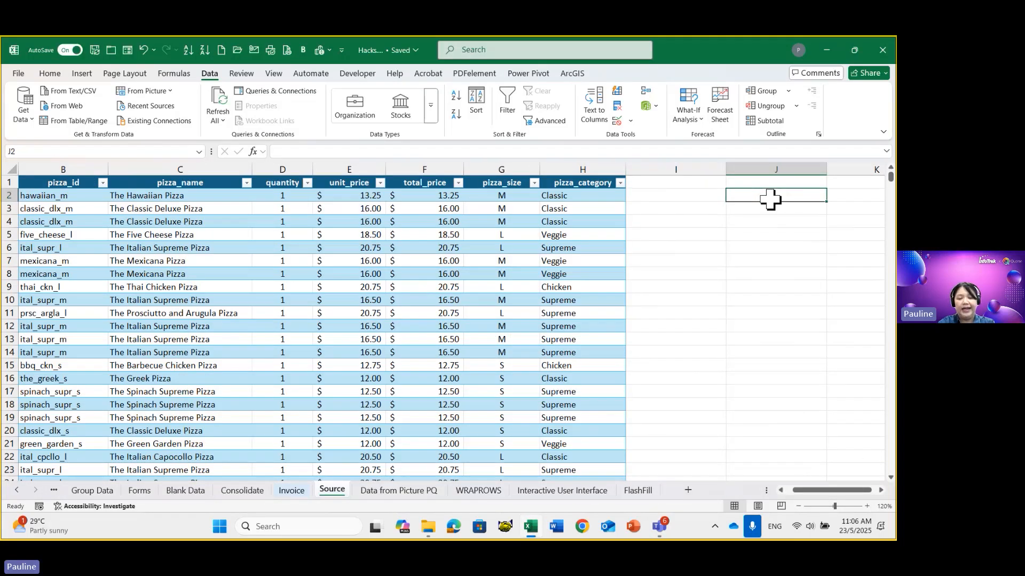
{"action": "type", "text": "I"}
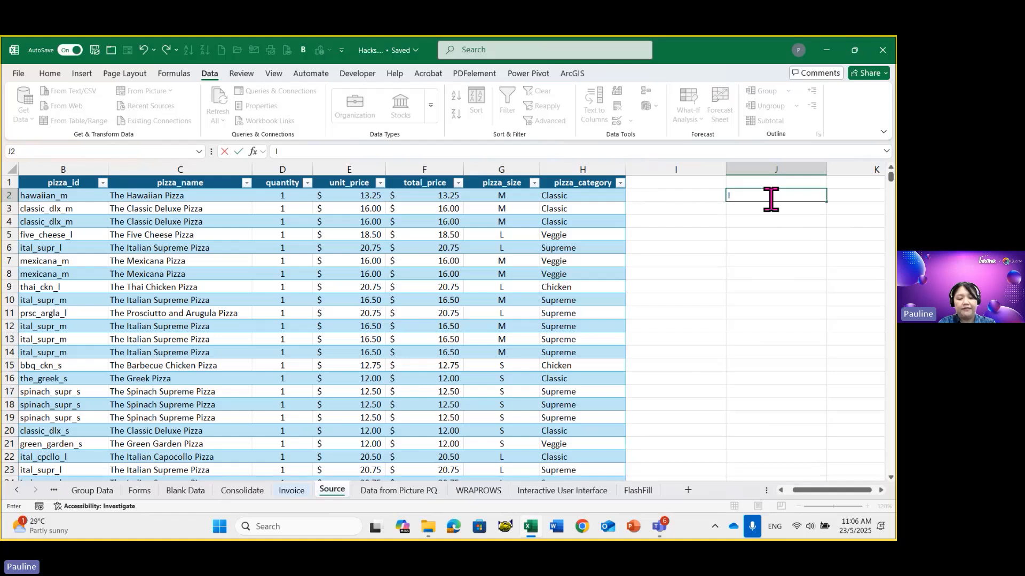
{"action": "key", "text": "Escape"}
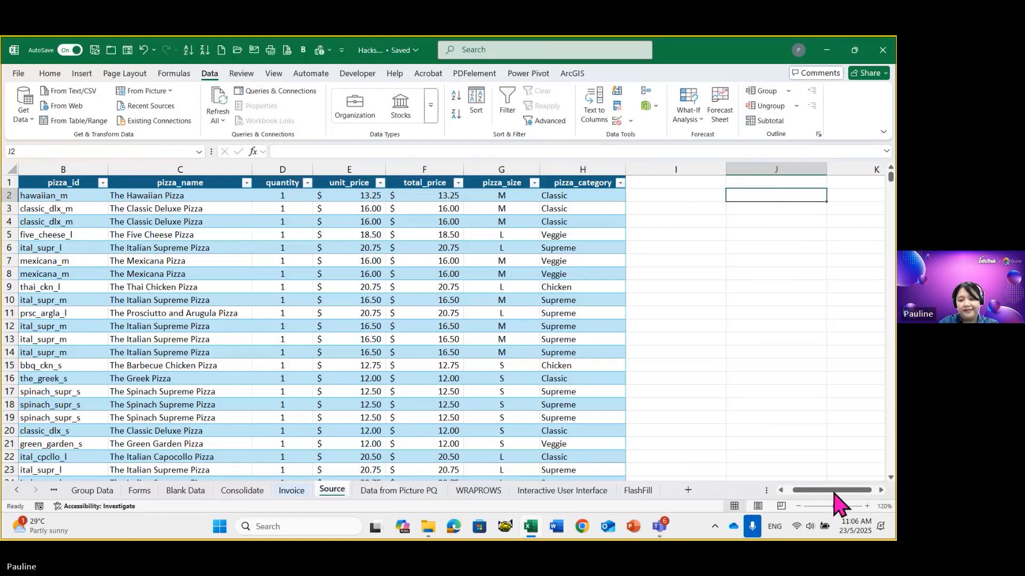
Step: Copy the first Invoice ID from A2 into cell J2 on the Source sheet and fill the series down to J15
{"action": "left_click", "coordinate": [766, 494]}
{"action": "left_click", "coordinate": [163, 288]}
{"action": "key", "text": "Left"}
{"action": "key", "text": "Home"}
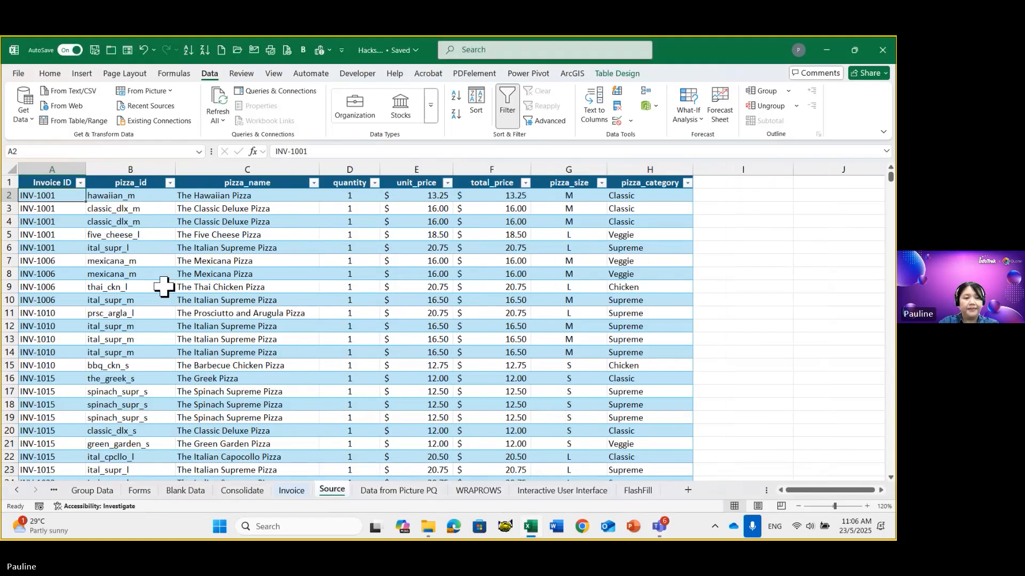
{"action": "key", "text": "ctrl+c"}
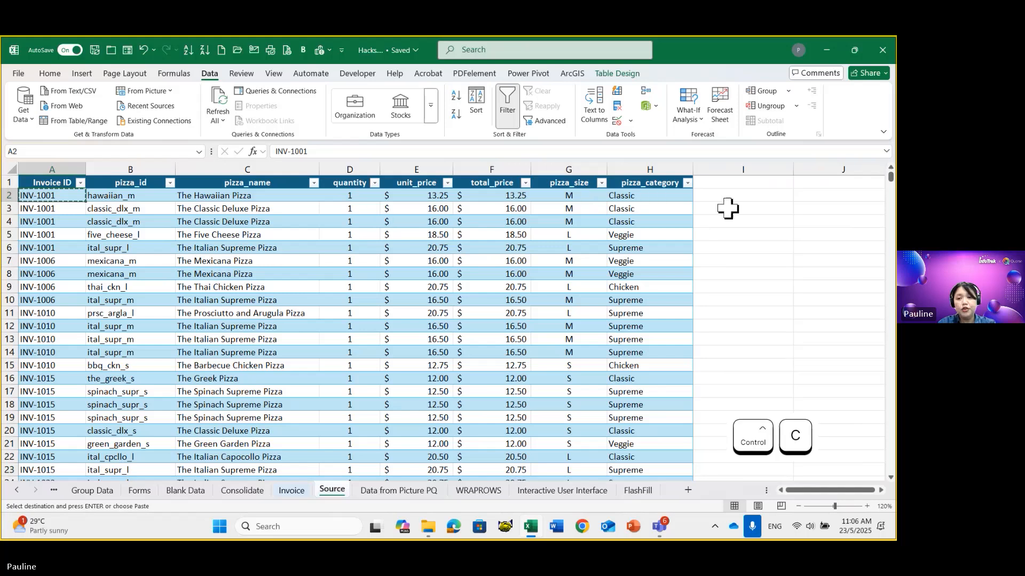
{"action": "left_click", "coordinate": [811, 196]}
{"action": "key", "text": "ctrl+v"}
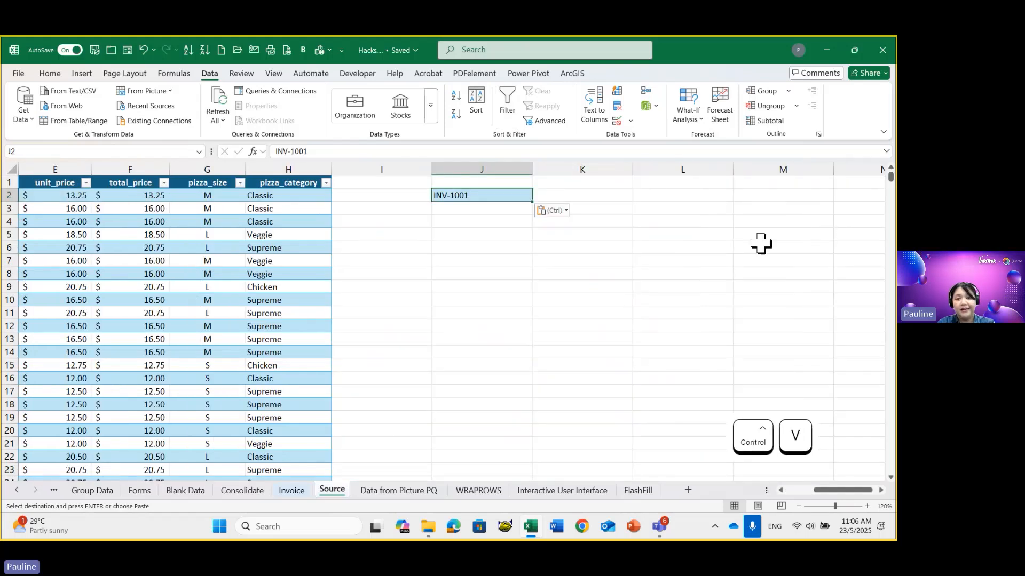
{"action": "left_click_drag", "start_coordinate": [533, 201], "coordinate": [529, 288]}
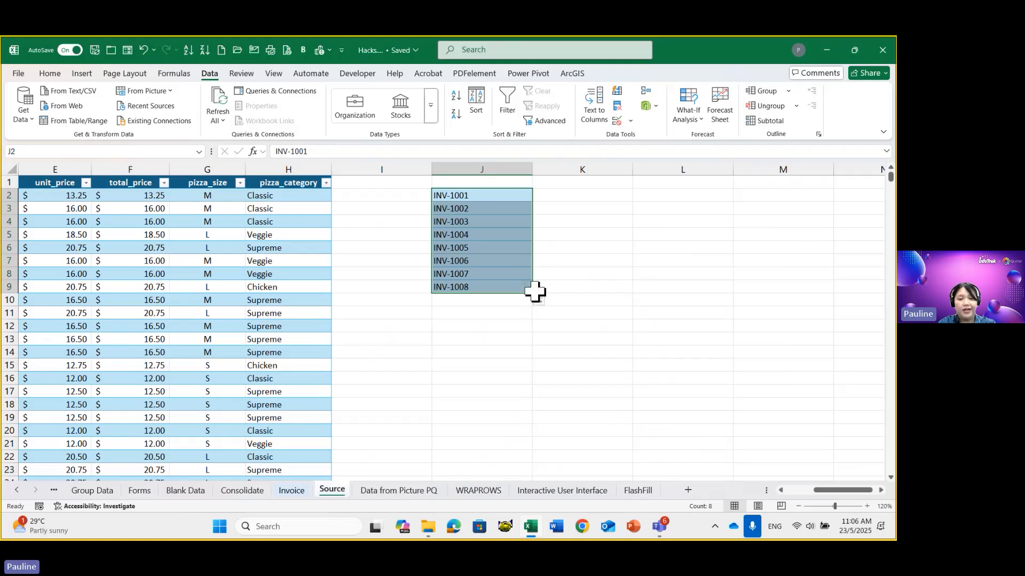
{"action": "left_click_drag", "start_coordinate": [533, 294], "coordinate": [523, 364]}
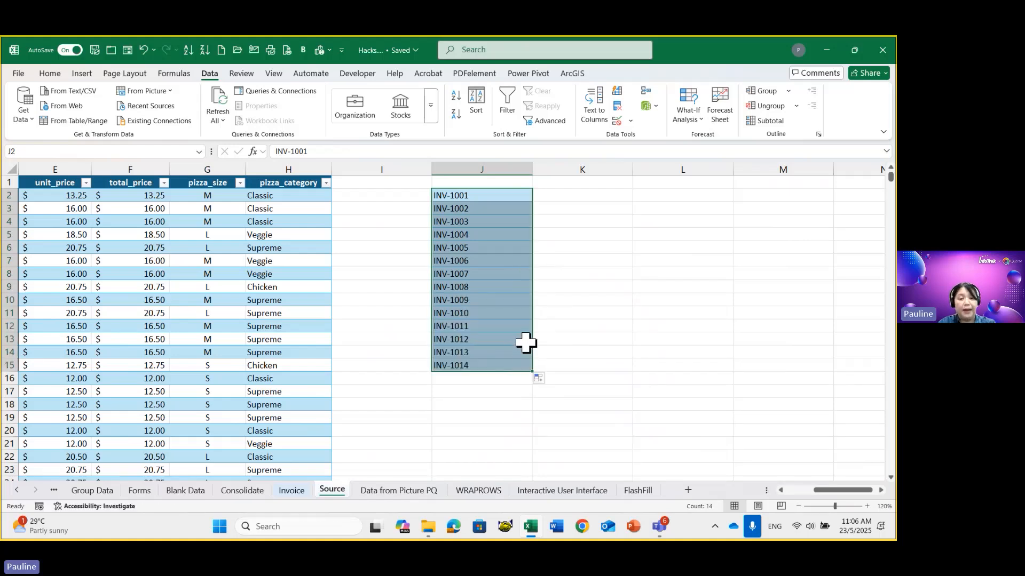
Step: Go to the last row of the pizza table and check the final entries in its Invoice ID column
{"action": "left_click", "coordinate": [161, 222]}
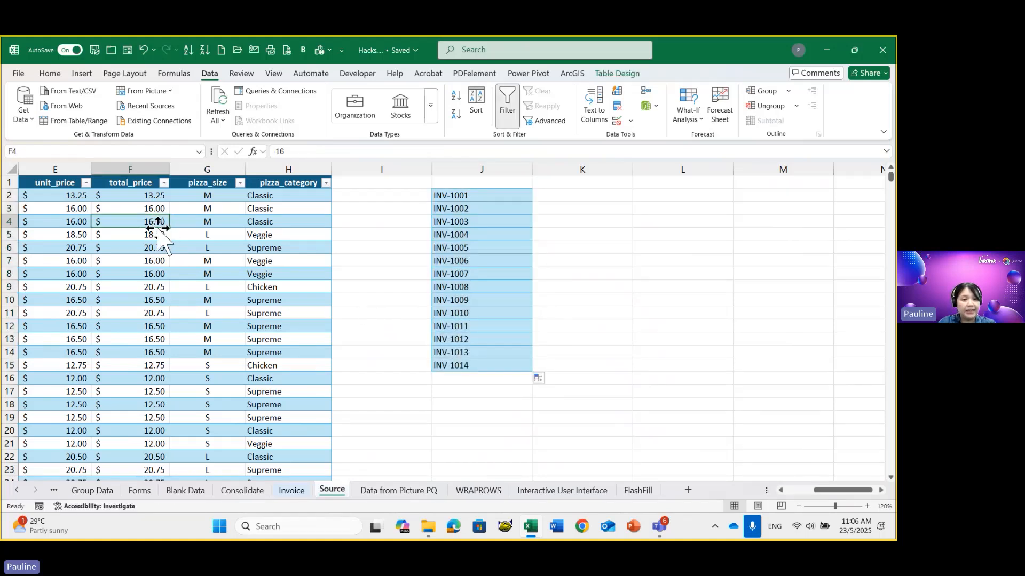
{"action": "key", "text": "ctrl+Down"}
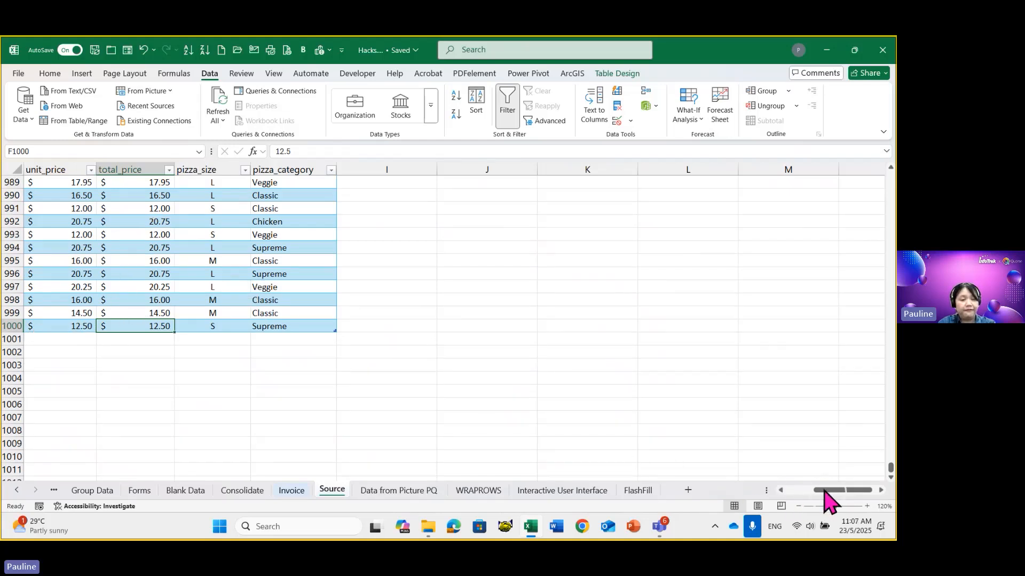
{"action": "left_click", "coordinate": [155, 323]}
{"action": "key", "text": "Left"}
{"action": "key", "text": "Left"}
{"action": "key", "text": "Left"}
{"action": "key", "text": "Left"}
{"action": "key", "text": "Left"}
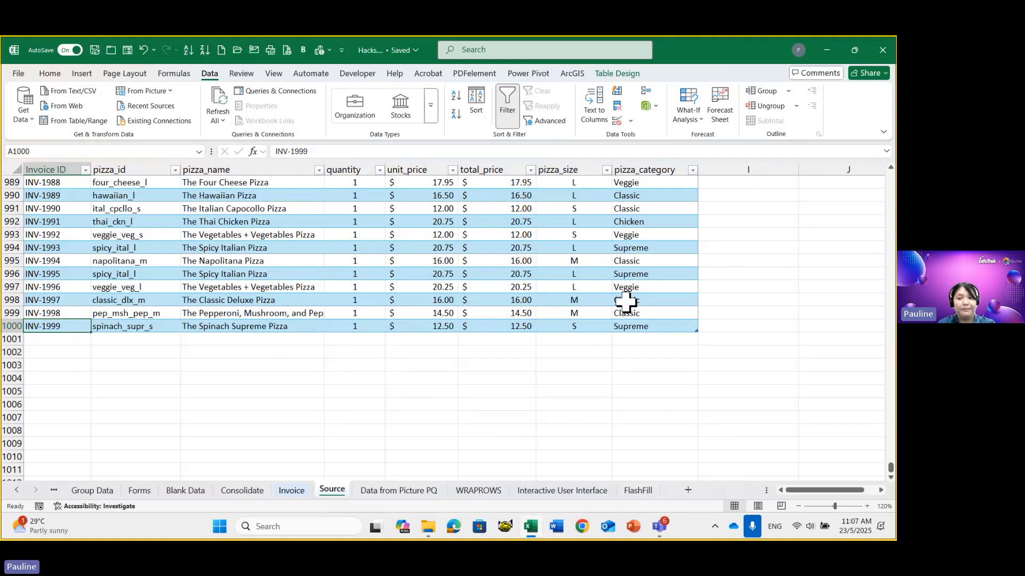
{"action": "scroll", "coordinate": [686, 281], "scroll_direction": "up", "scroll_amount": 4}
{"action": "scroll", "coordinate": [686, 281], "scroll_direction": "up", "scroll_amount": 1}
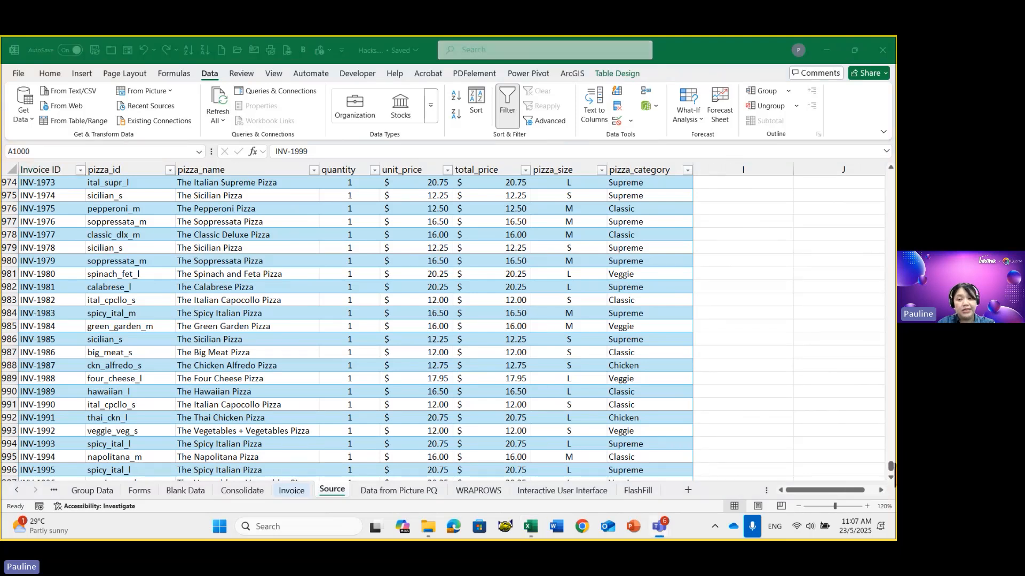
Step: Return to the beginning of the pizza table and review the invoice number list in J2:J14
{"action": "left_click", "coordinate": [891, 167]}
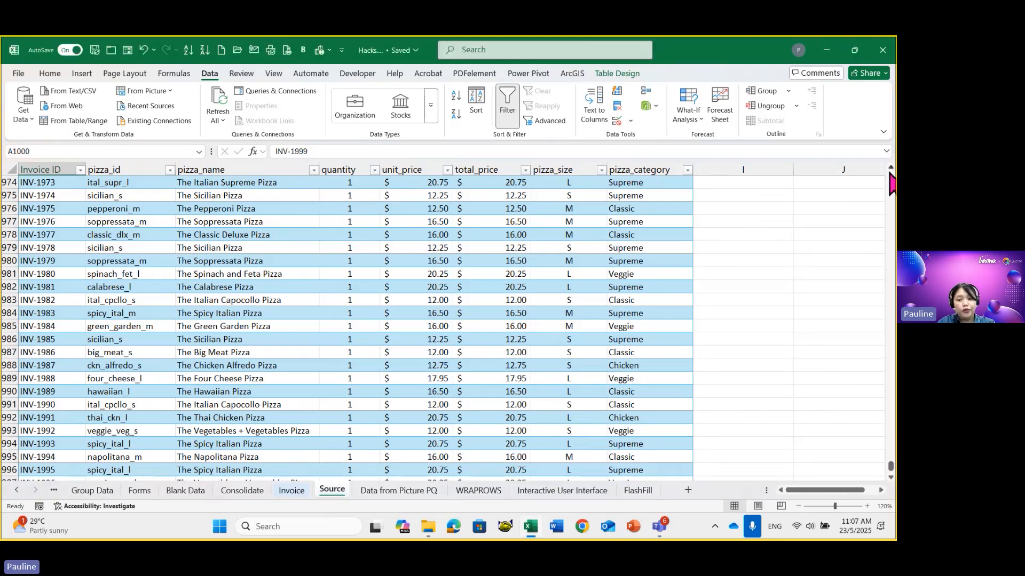
{"action": "left_click", "coordinate": [755, 246]}
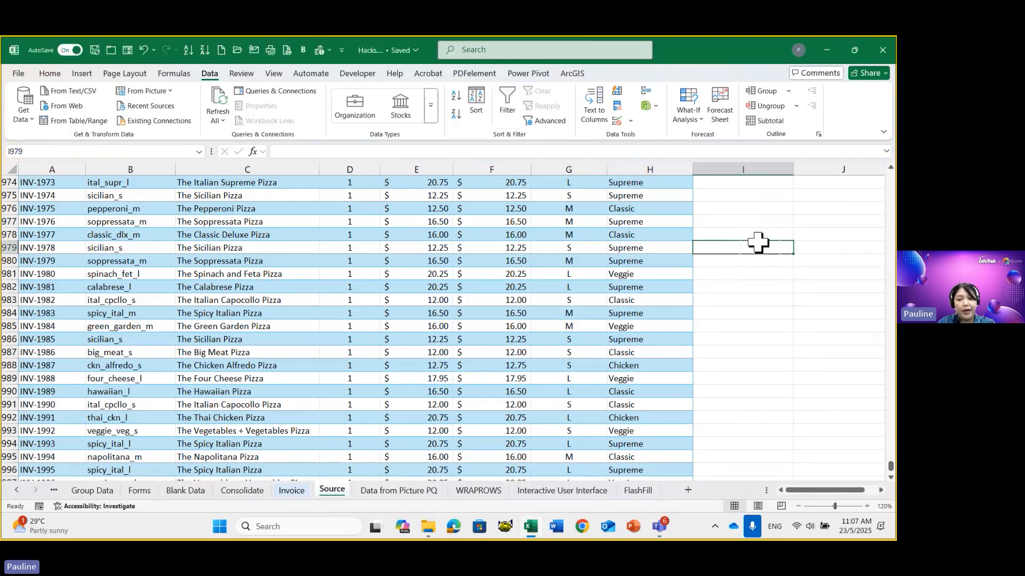
{"action": "left_click", "coordinate": [627, 250]}
{"action": "key", "text": "ctrl+Up"}
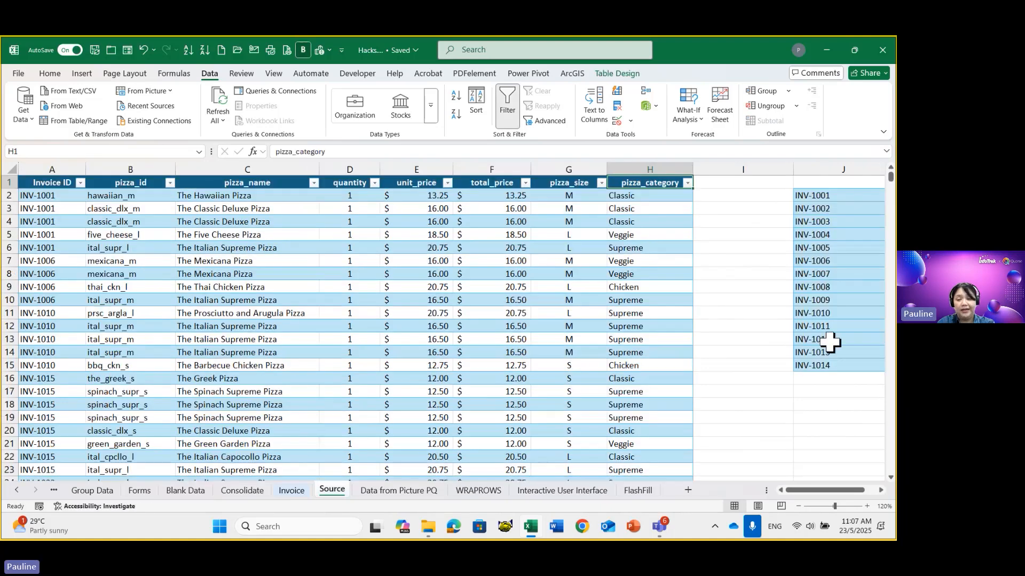
{"action": "left_click", "coordinate": [837, 336]}
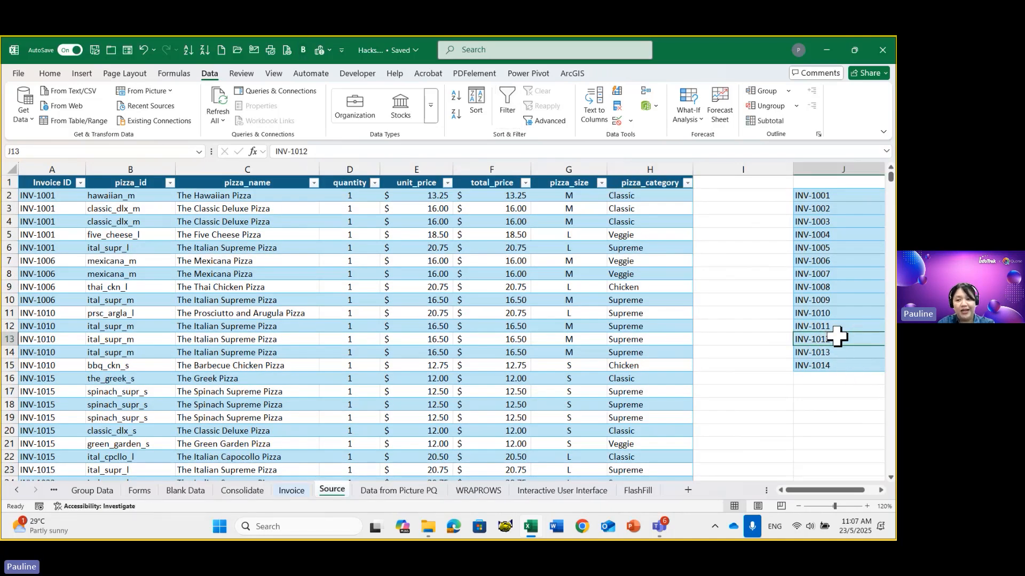
{"action": "left_click_drag", "start_coordinate": [844, 195], "coordinate": [845, 352]}
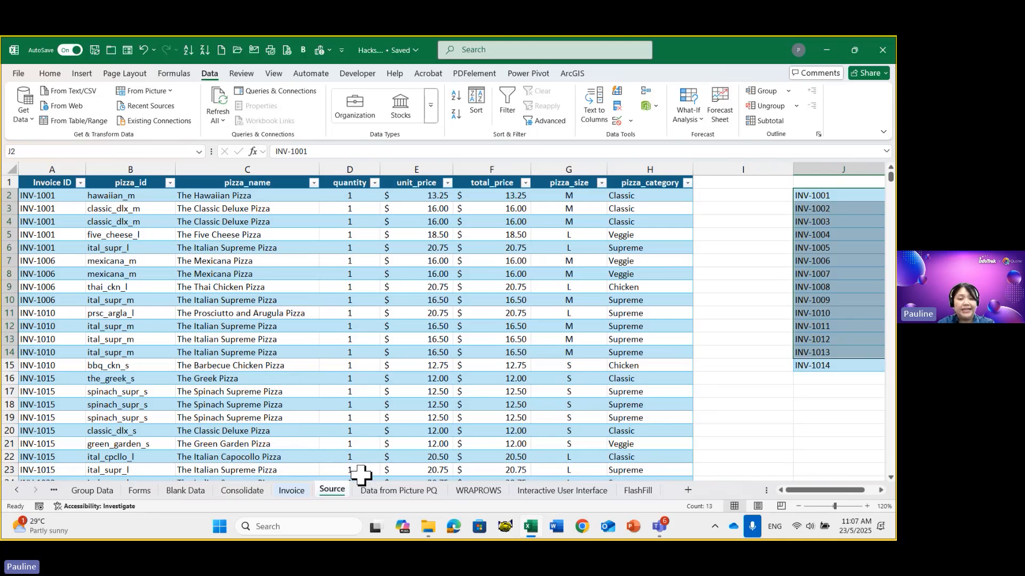
Step: Clear the Invoice No cell E7 on the Invoice sheet and apply List data validation with the source =Source!$J$2:$J$15
{"action": "left_click", "coordinate": [304, 491]}
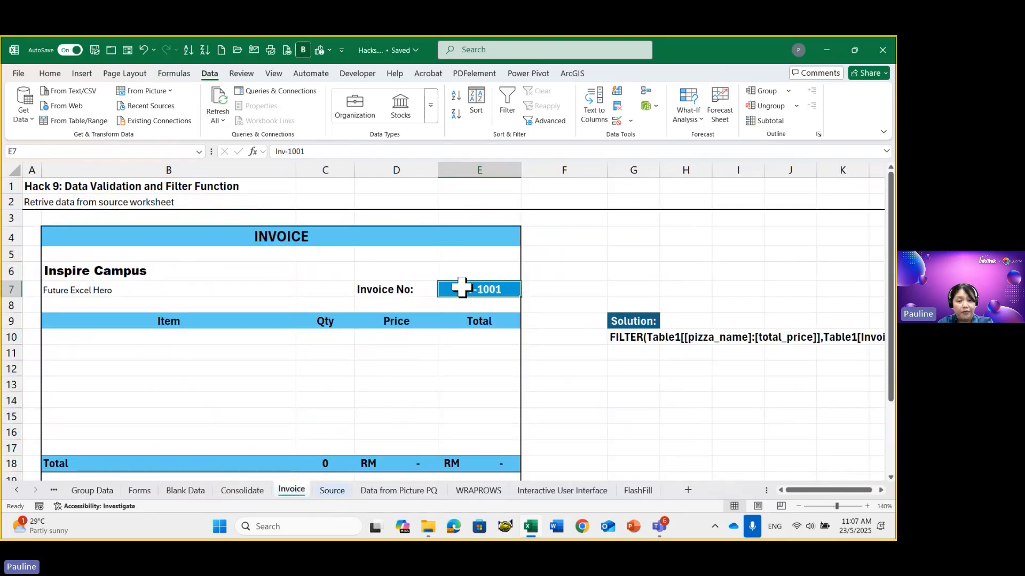
{"action": "key", "text": "Delete"}
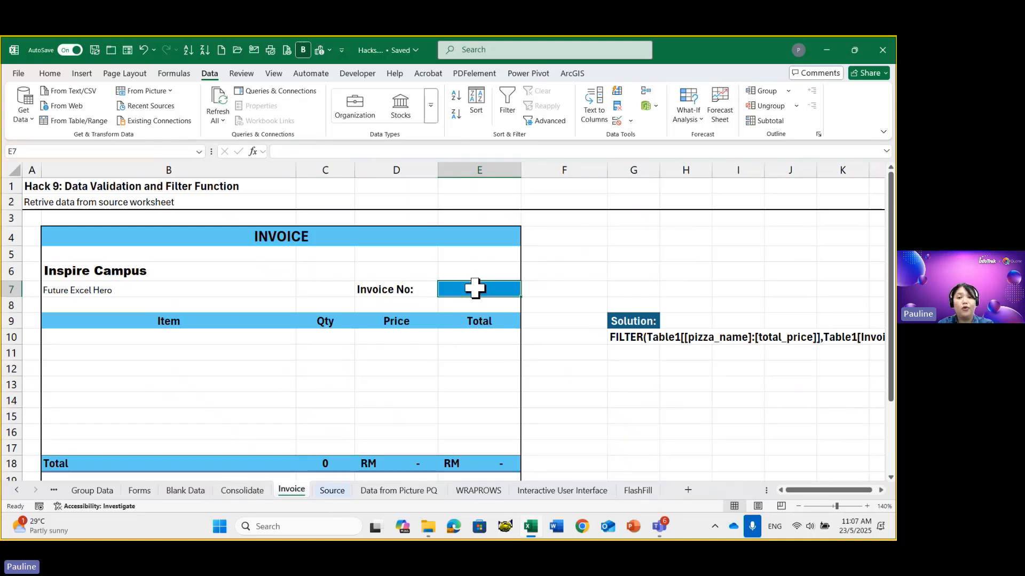
{"action": "left_click", "coordinate": [620, 127]}
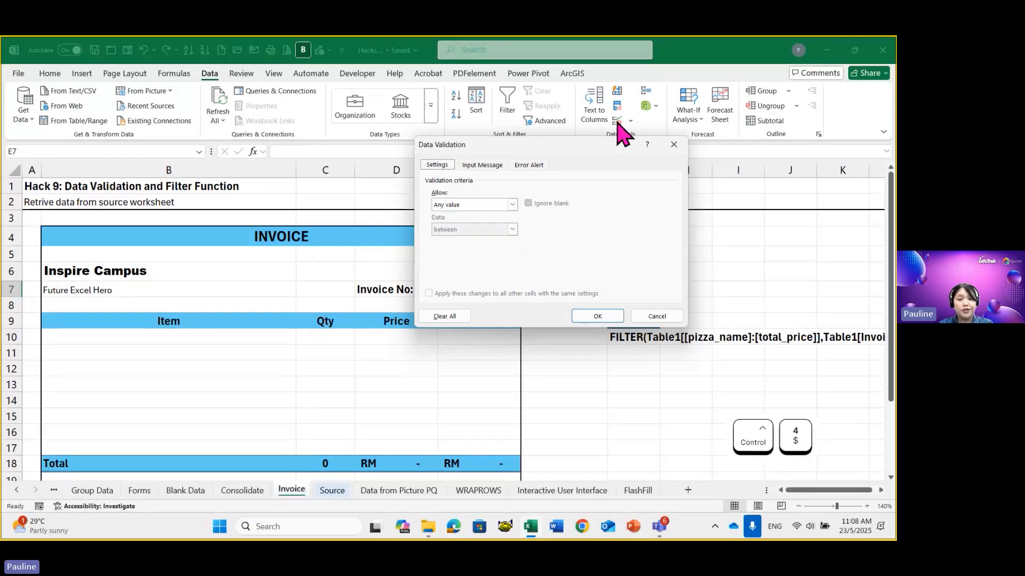
{"action": "left_click", "coordinate": [513, 205]}
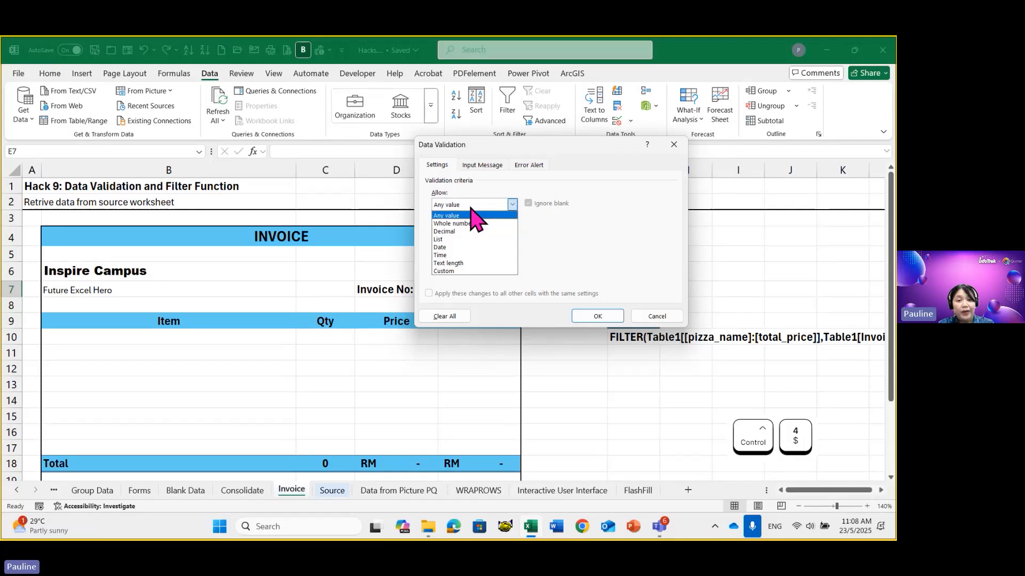
{"action": "left_click", "coordinate": [453, 240]}
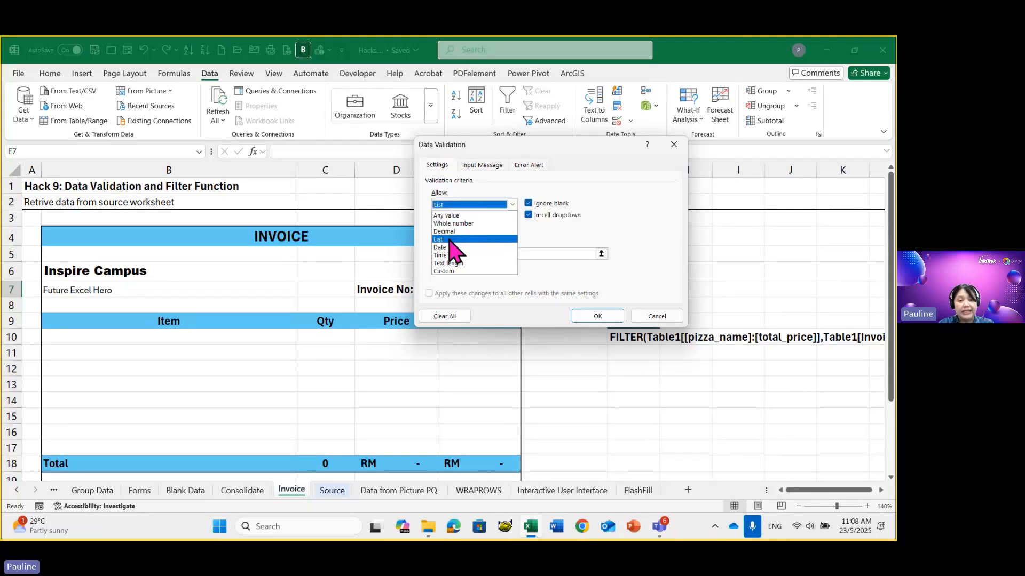
{"action": "left_click", "coordinate": [454, 253]}
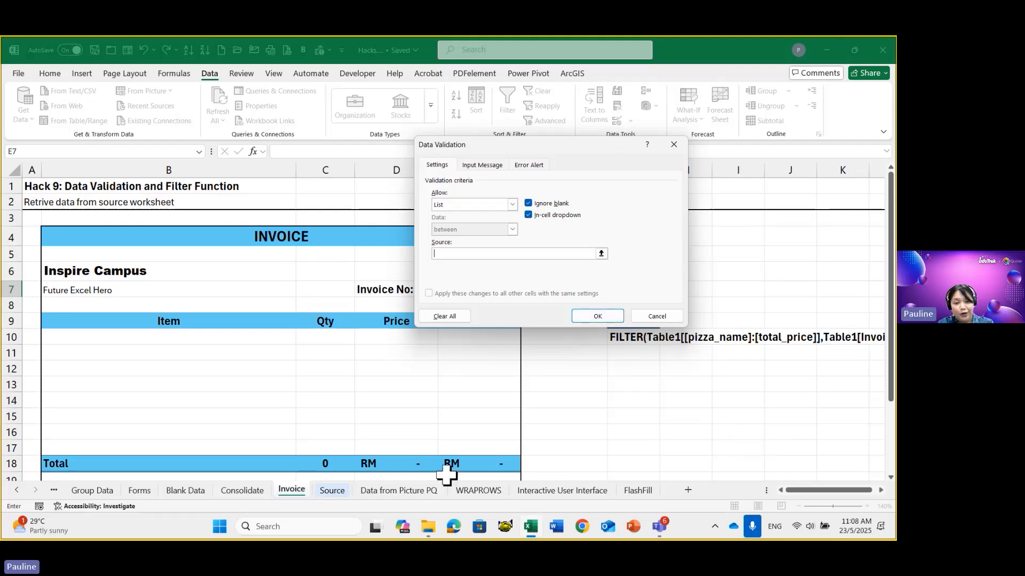
{"action": "left_click", "coordinate": [331, 497]}
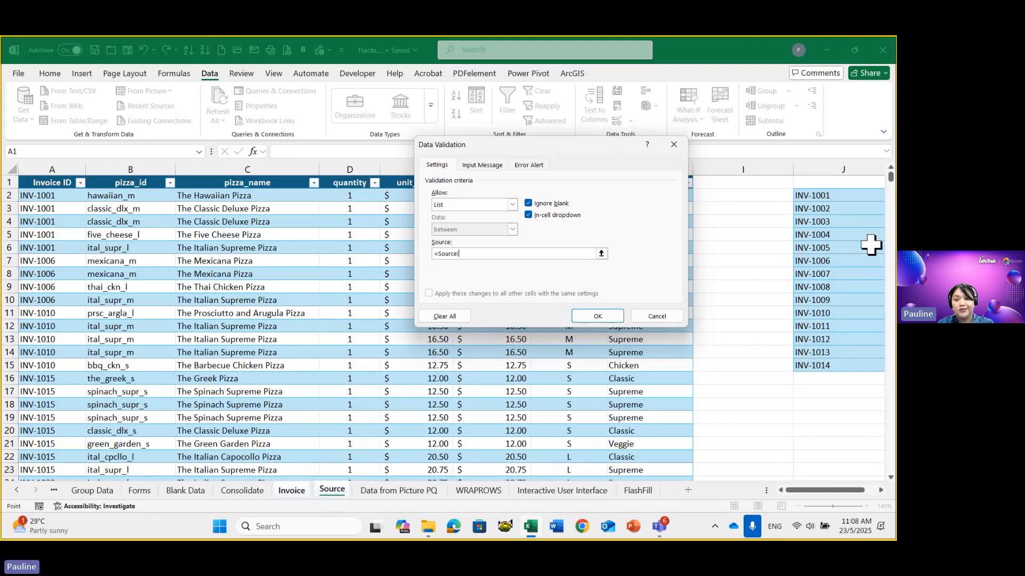
{"action": "left_click_drag", "start_coordinate": [822, 197], "coordinate": [828, 366]}
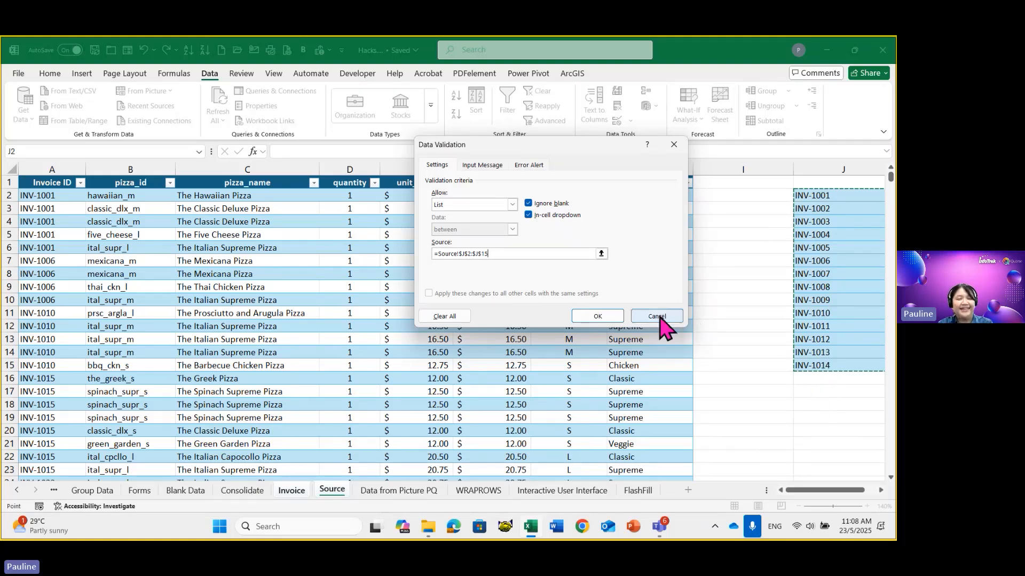
{"action": "left_click", "coordinate": [590, 317]}
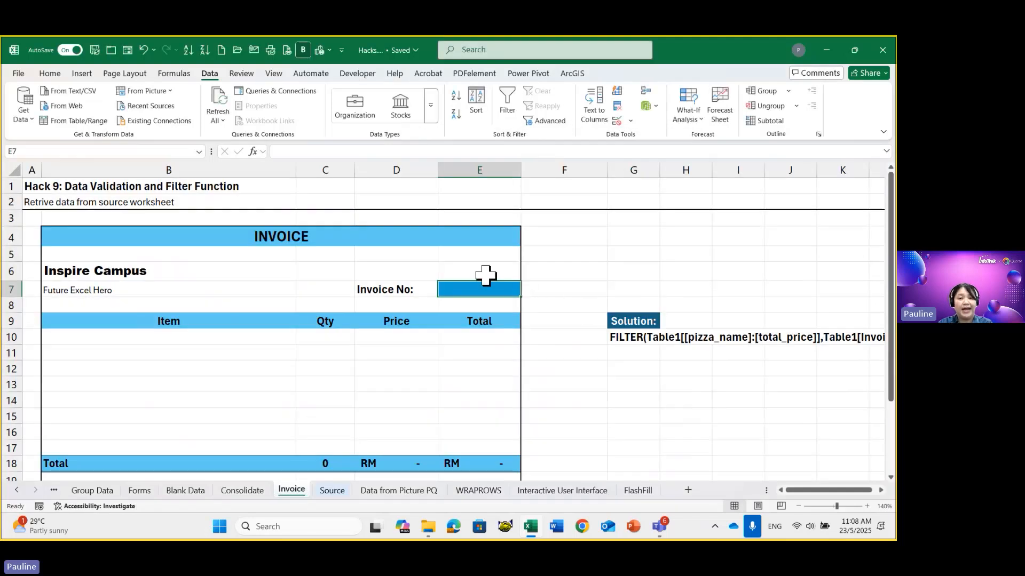
Step: Check the choices offered in the Invoice No cell E7 and the empty item area B10:E15
{"action": "left_click", "coordinate": [527, 292]}
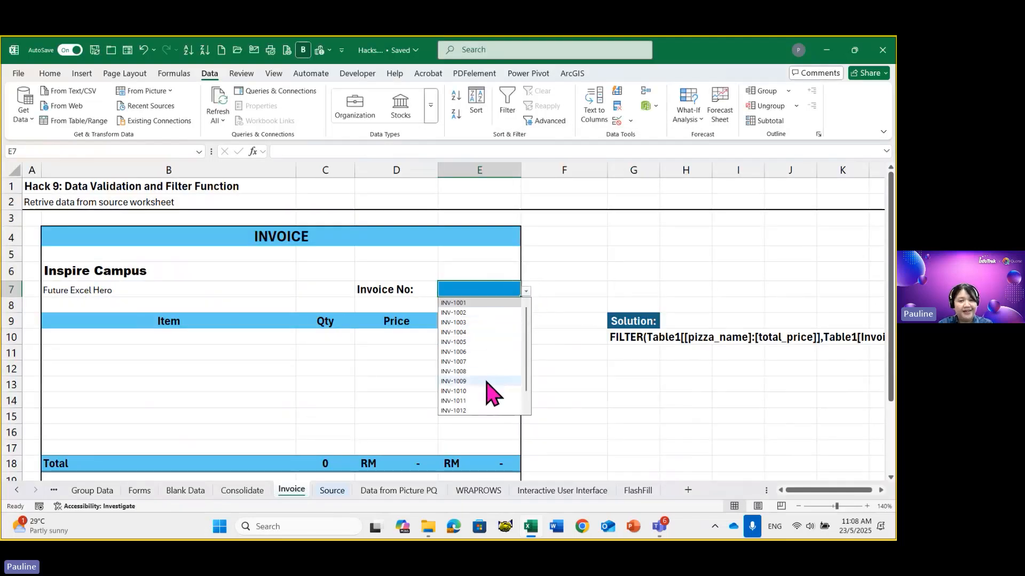
{"action": "left_click", "coordinate": [528, 291]}
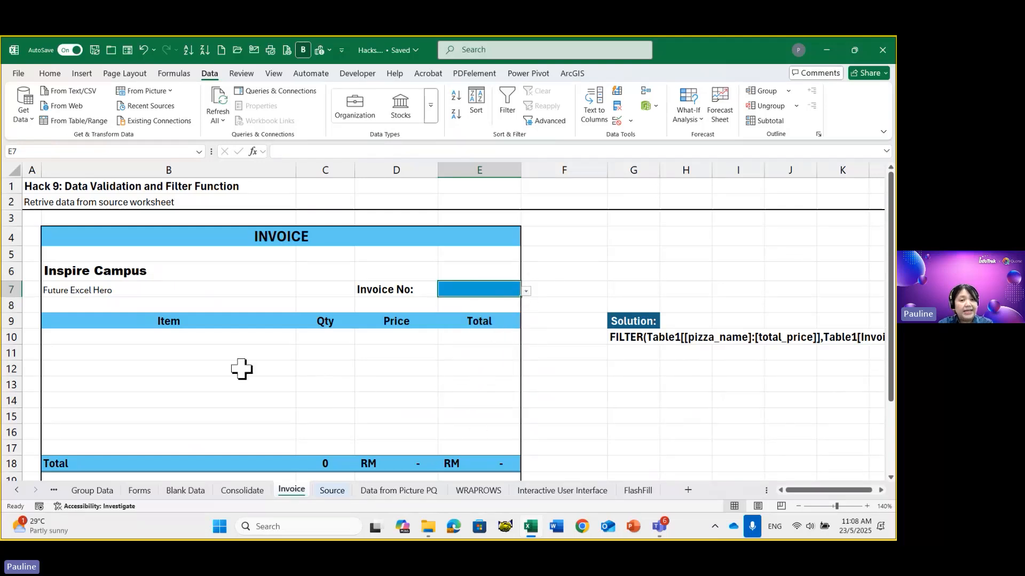
{"action": "left_click_drag", "start_coordinate": [124, 336], "coordinate": [436, 418]}
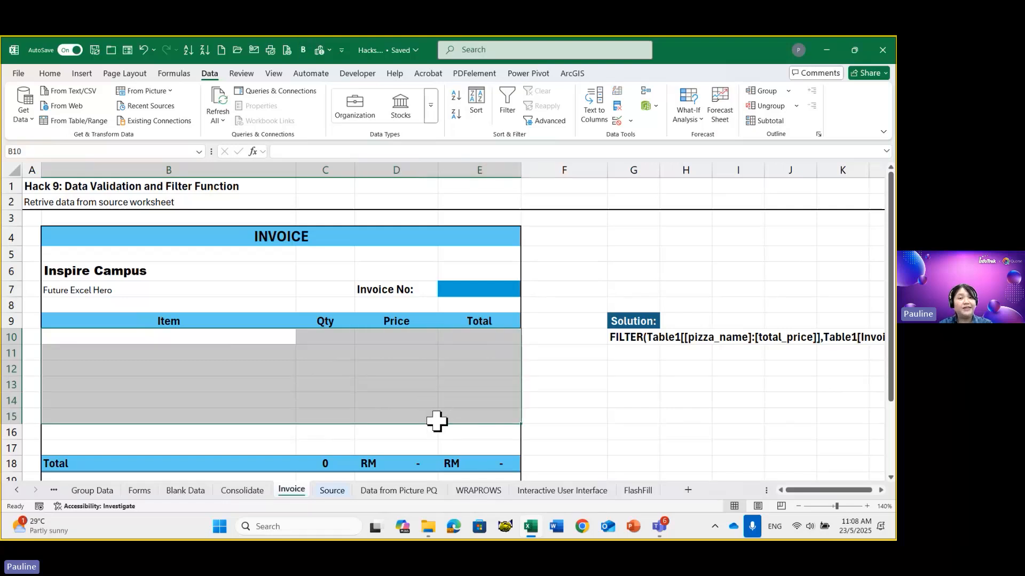
{"action": "left_click", "coordinate": [246, 337]}
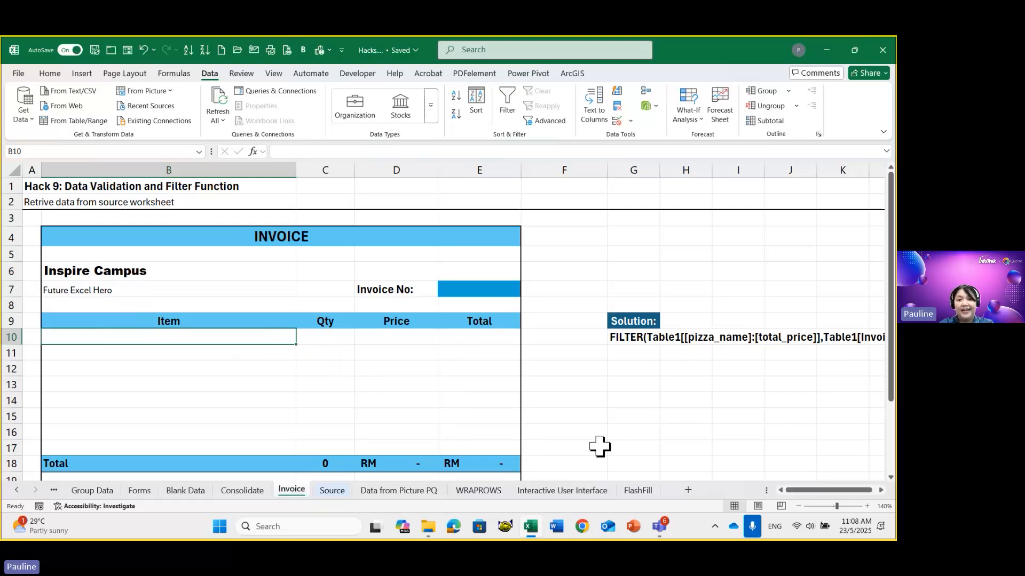
Step: Examine the full FILTER solution text in G10, from the Table1 columns through the Invoice!E7 condition
{"action": "left_click", "coordinate": [629, 337]}
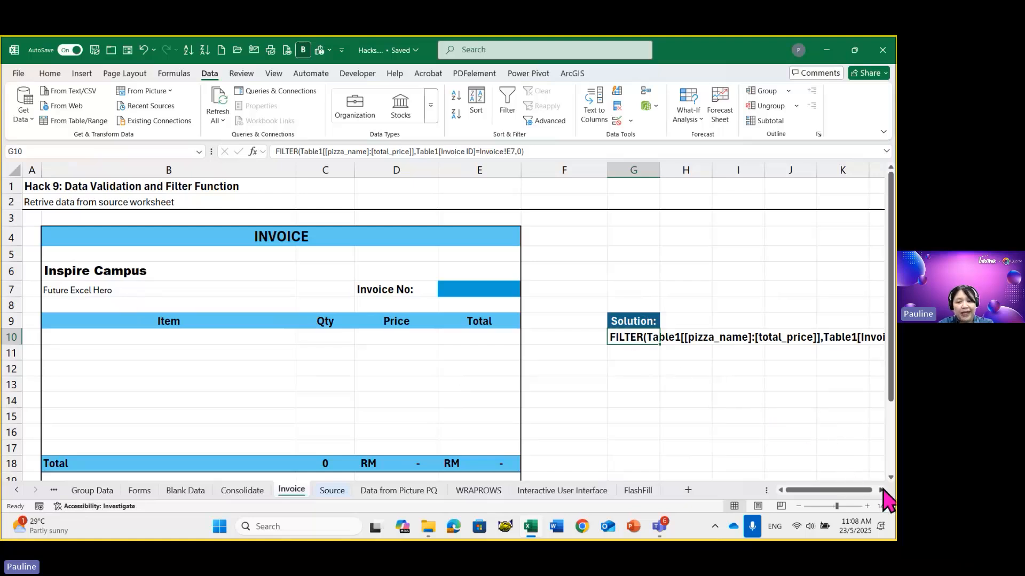
{"action": "key", "text": "alt+Tab"}
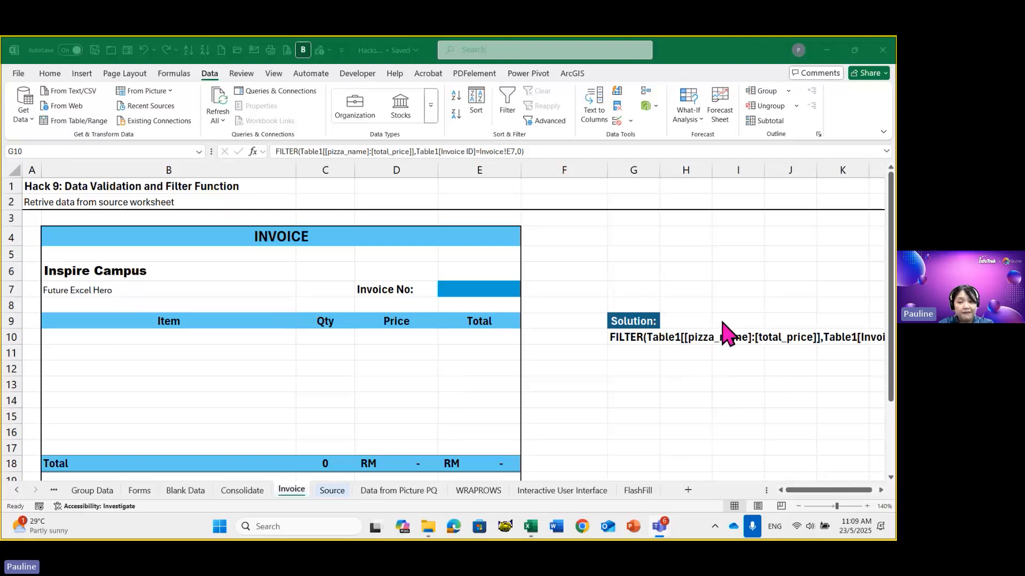
{"action": "left_click", "coordinate": [652, 343]}
{"action": "key", "text": "Right"}
{"action": "key", "text": "Right"}
{"action": "key", "text": "Right"}
{"action": "key", "text": "Right"}
{"action": "key", "text": "Right"}
{"action": "key", "text": "Right"}
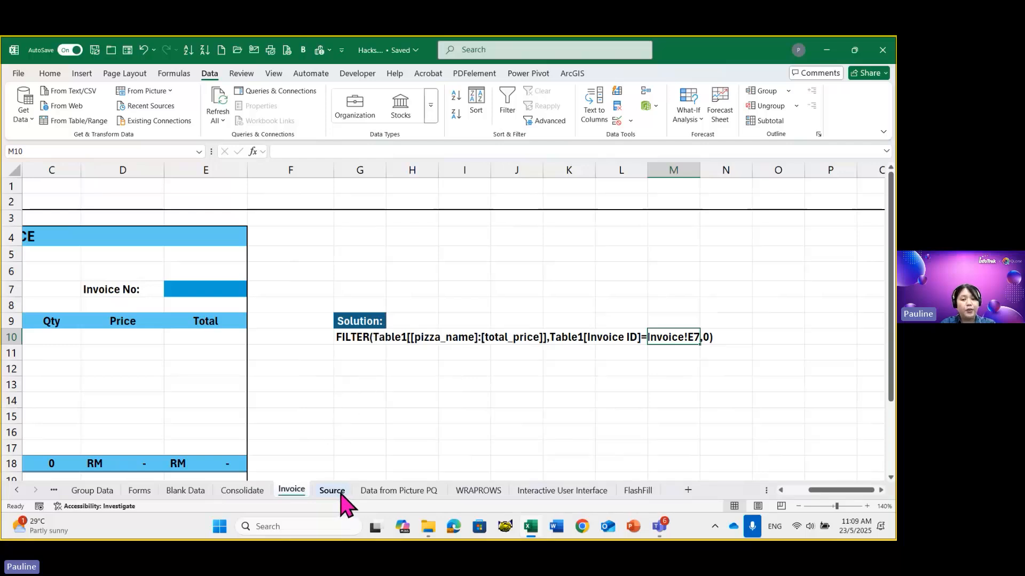
{"action": "left_click", "coordinate": [363, 366]}
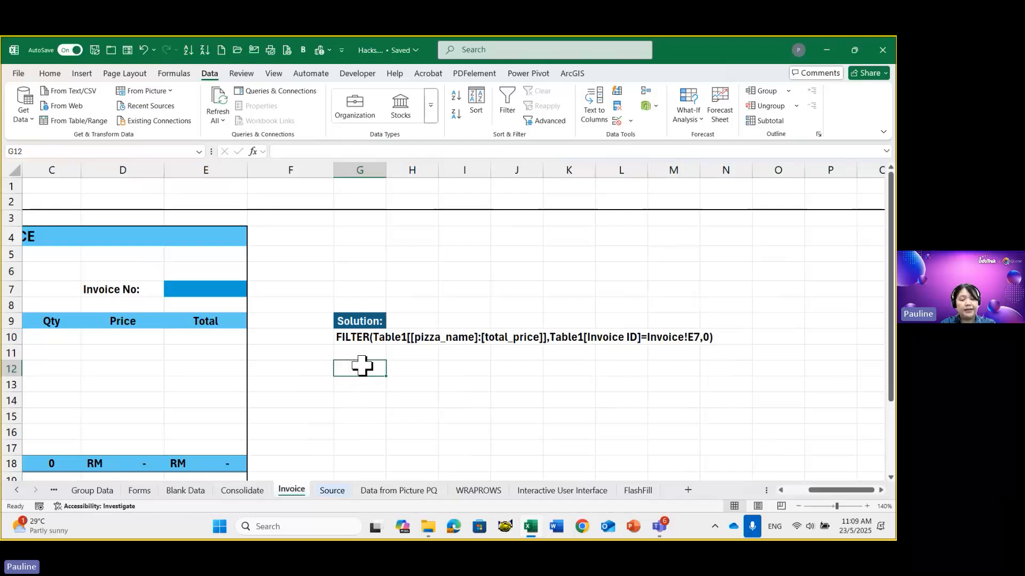
{"action": "type", "text": "="}
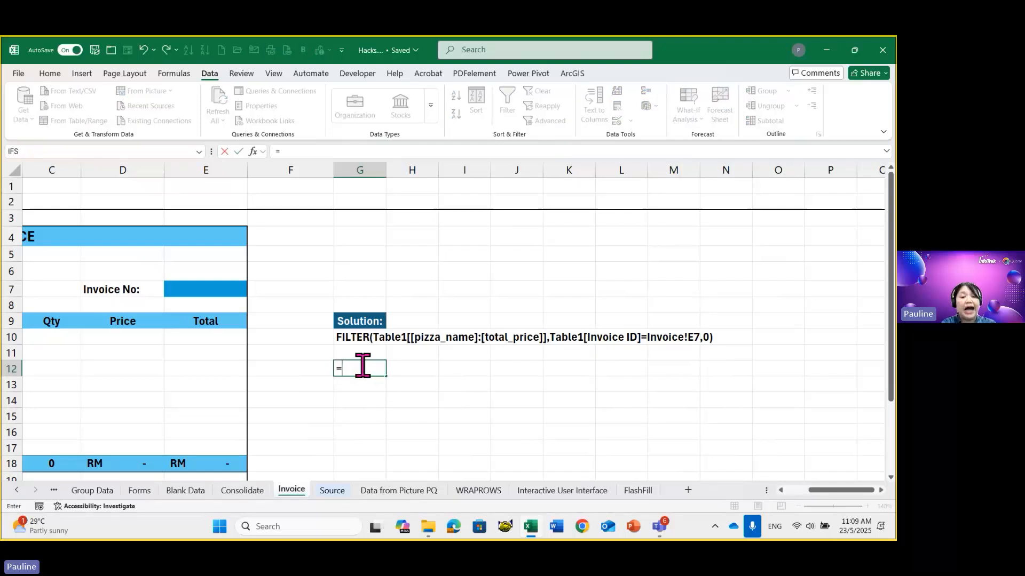
{"action": "type", "text": "fil"}
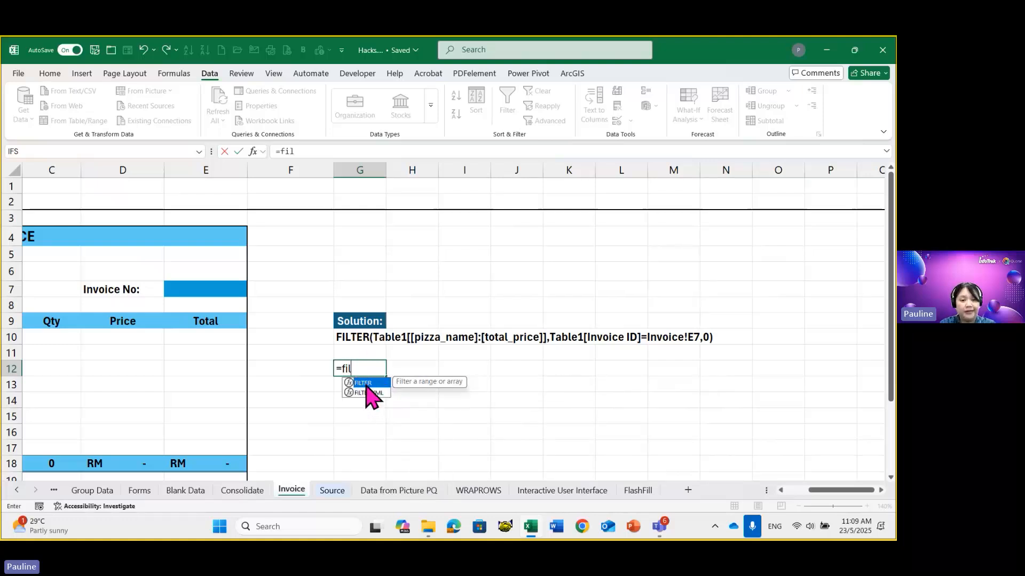
{"action": "double_click", "coordinate": [366, 383]}
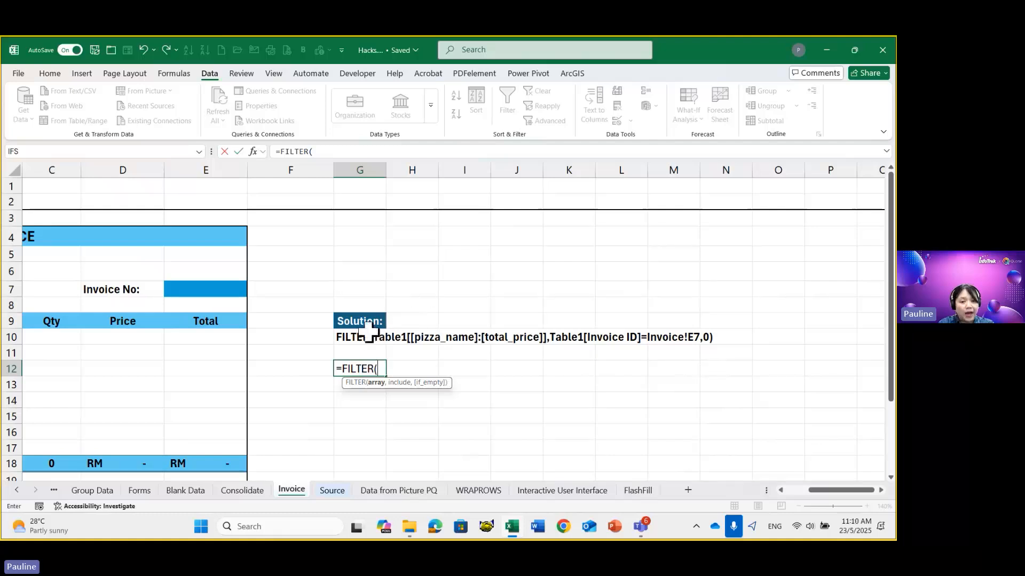
{"action": "left_click", "coordinate": [356, 337]}
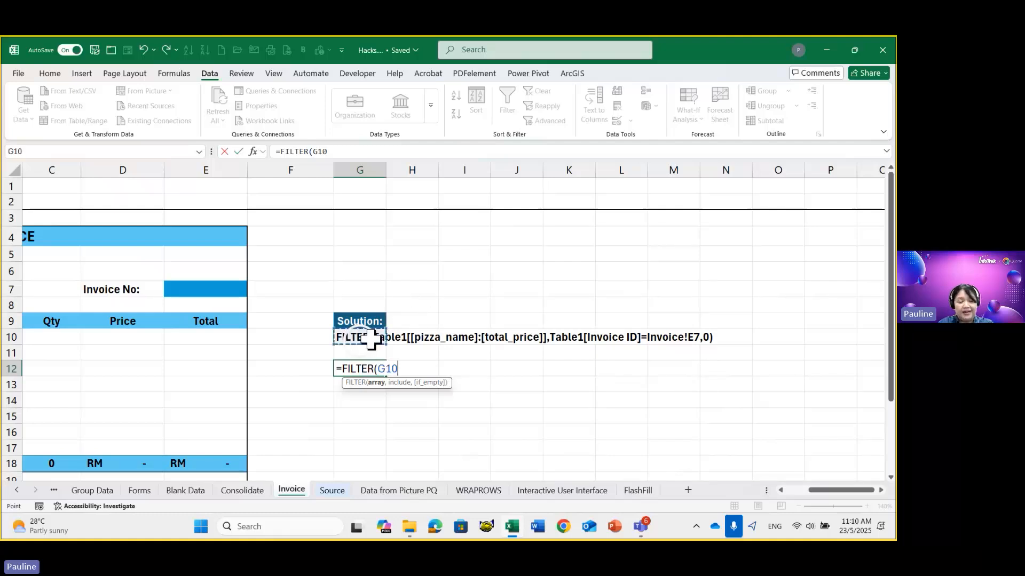
{"action": "key", "text": "Escape"}
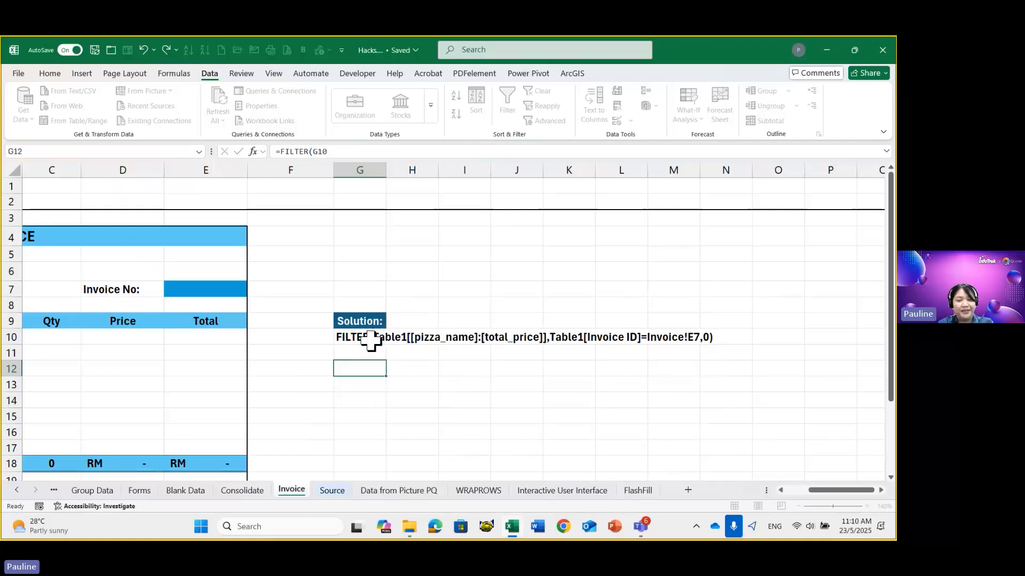
Step: Copy the FILTER solution text from G10 and enter it as a formula in the first Item cell B10
{"action": "left_click", "coordinate": [353, 337]}
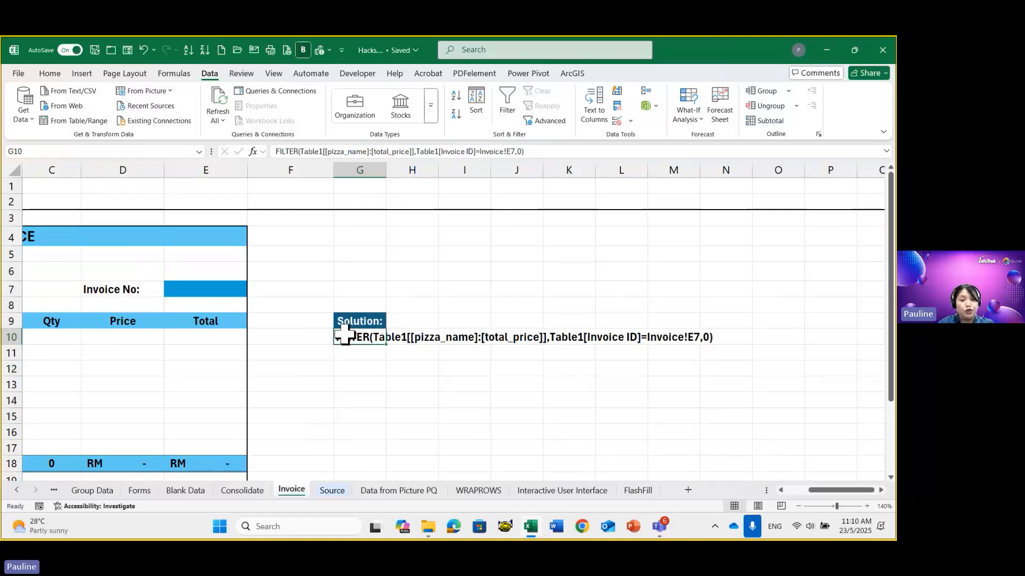
{"action": "key", "text": "ctrl"}
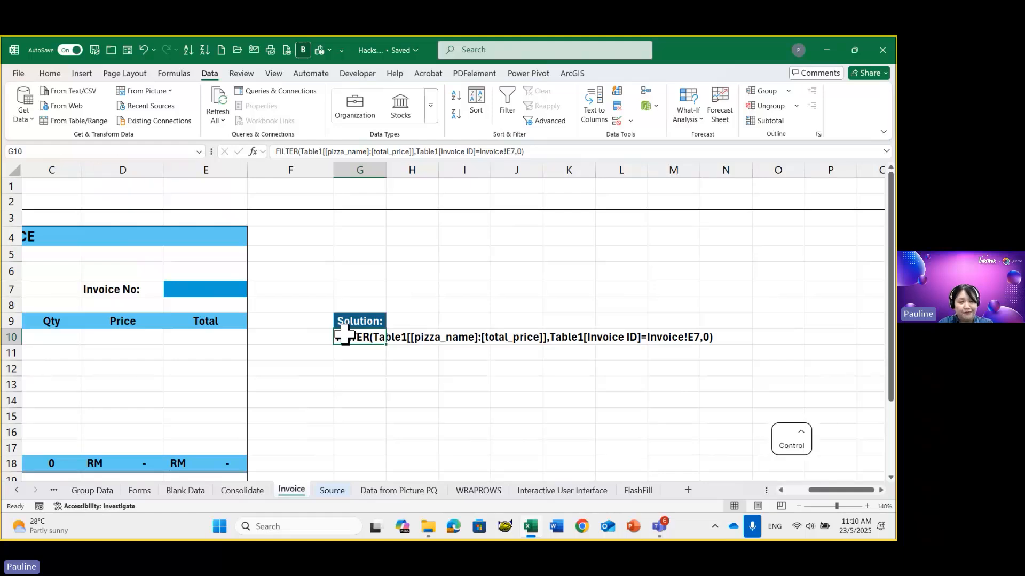
{"action": "key", "text": "ctrl+c"}
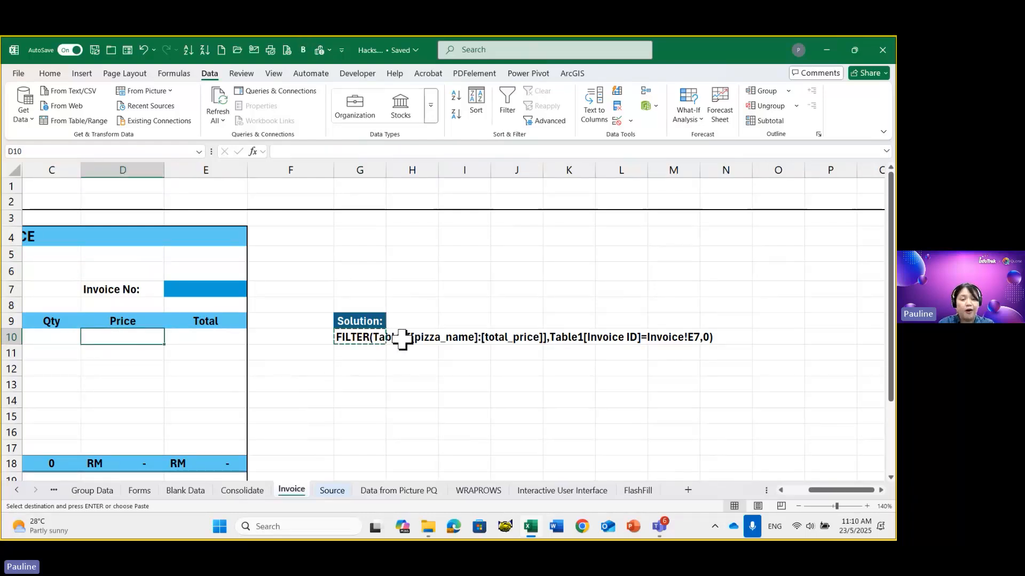
{"action": "left_click", "coordinate": [52, 337]}
{"action": "scroll", "coordinate": [51, 337], "scroll_direction": "left", "scroll_amount": 3}
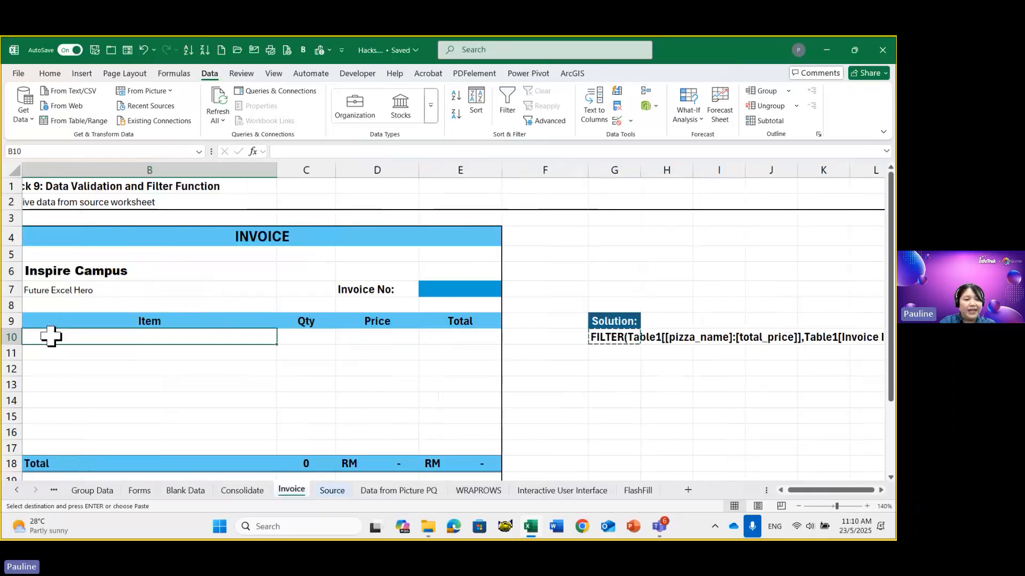
{"action": "left_click", "coordinate": [51, 337]}
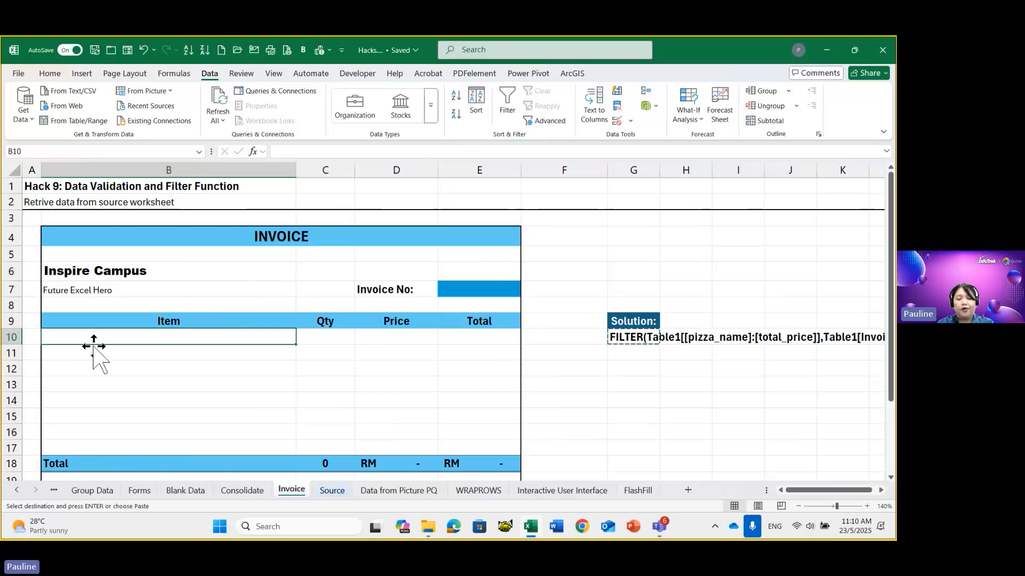
{"action": "type", "text": "="}
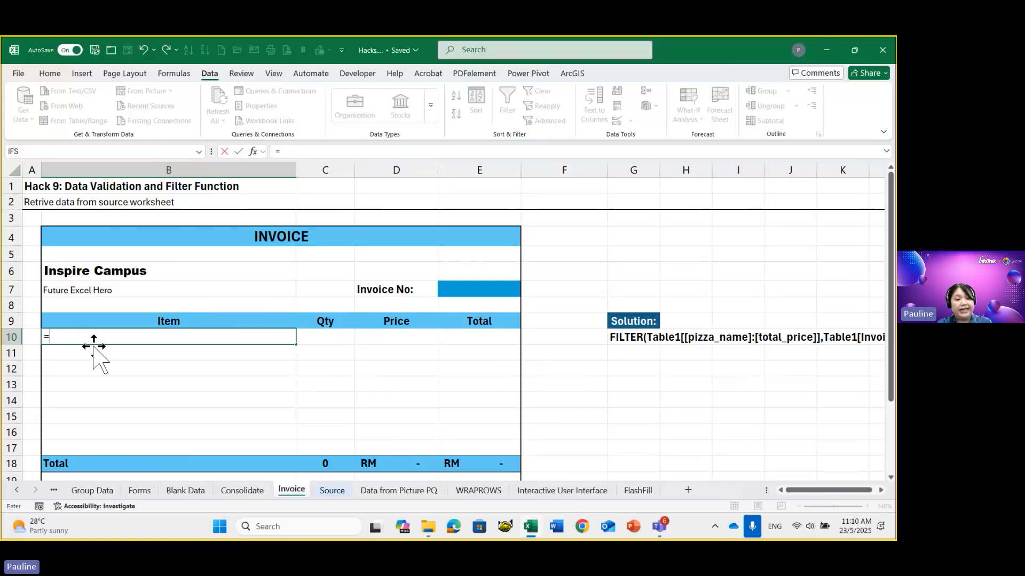
{"action": "key", "text": "ctrl"}
{"action": "key", "text": "ctrl+v"}
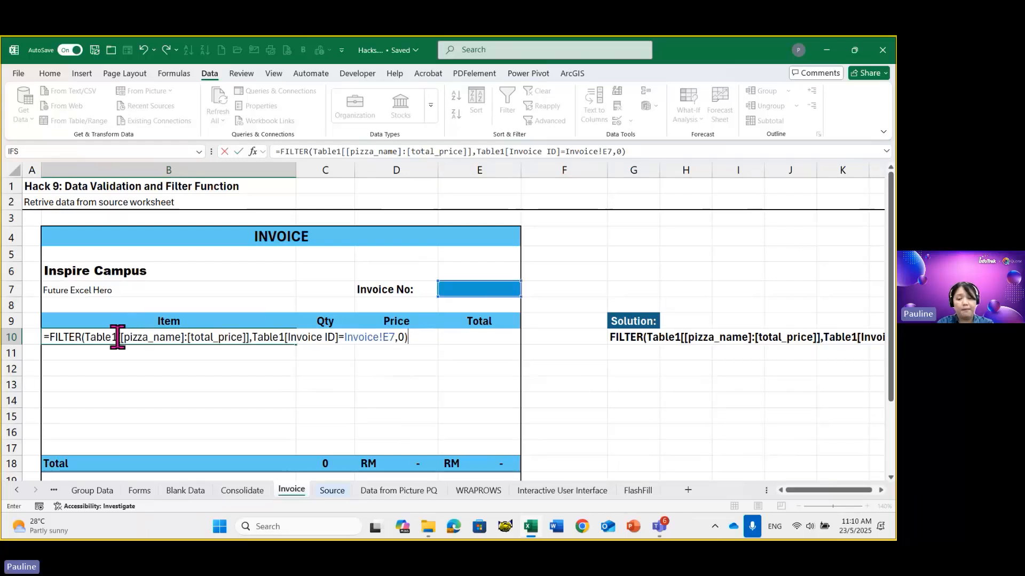
{"action": "key", "text": "Return"}
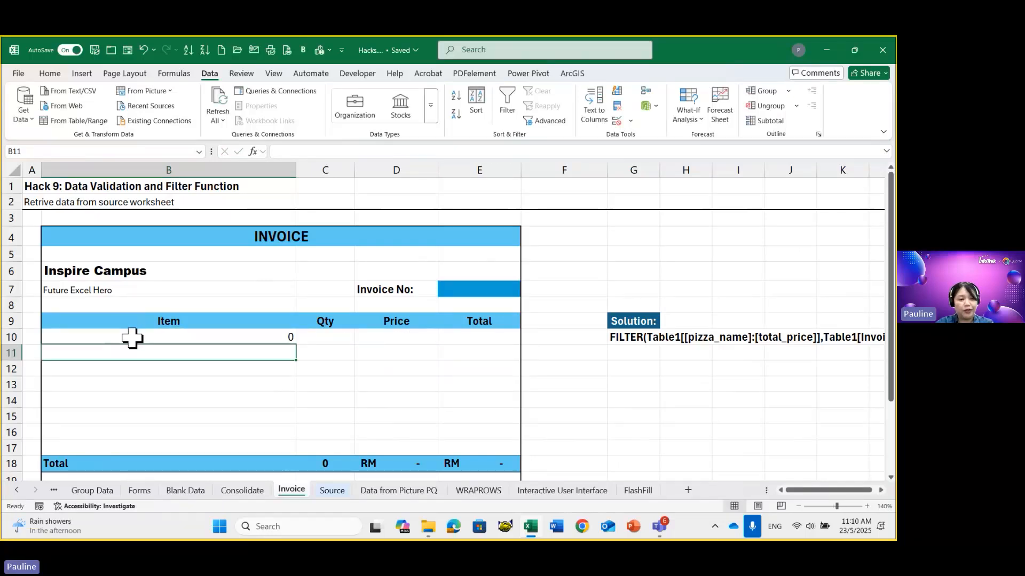
{"action": "double_click", "coordinate": [133, 337]}
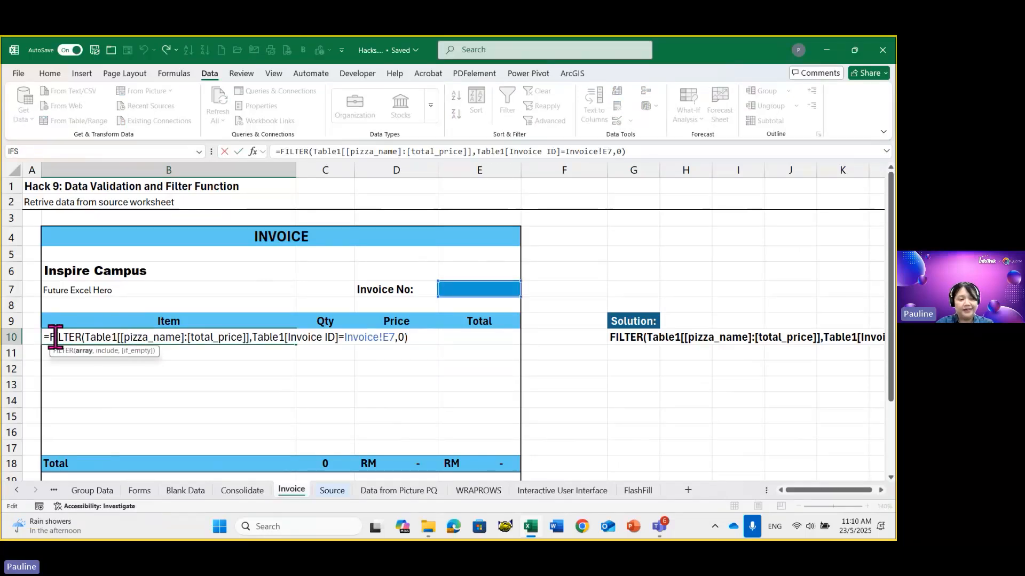
{"action": "left_click_drag", "start_coordinate": [51, 337], "coordinate": [440, 350]}
{"action": "type", "text": "F"}
{"action": "key", "text": "BackSpace"}
{"action": "type", "text": "fil"}
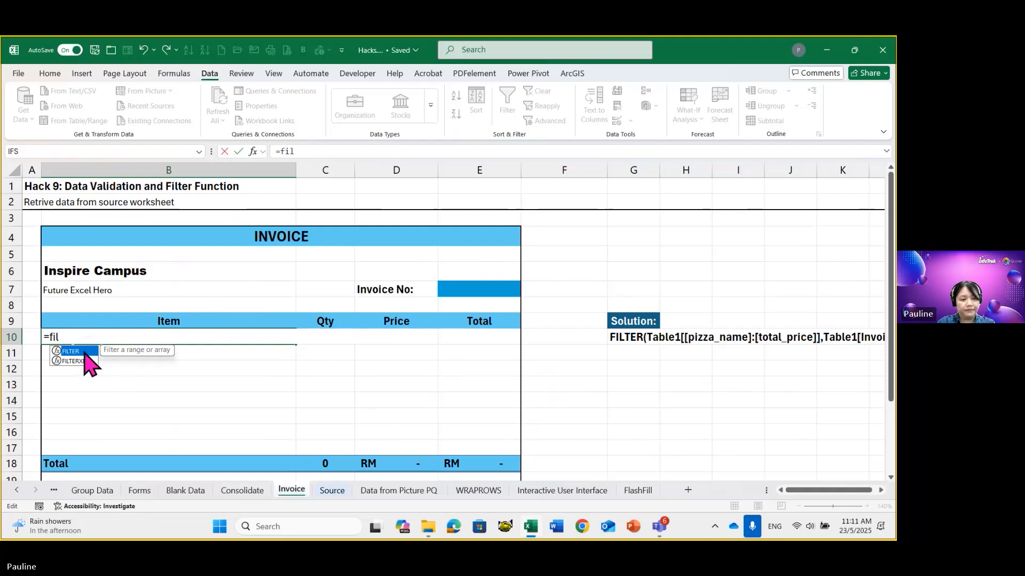
{"action": "double_click", "coordinate": [86, 352]}
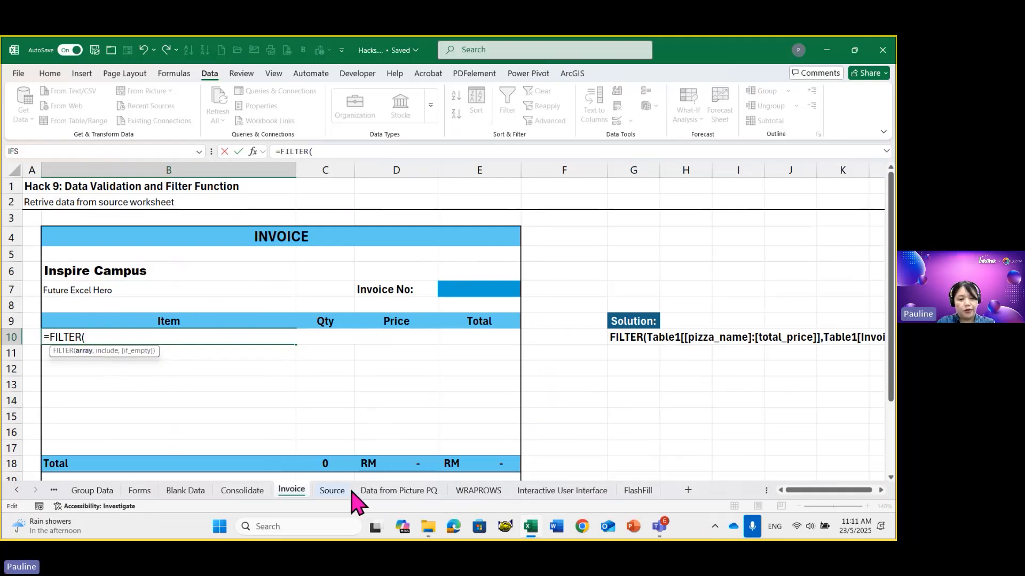
{"action": "left_click", "coordinate": [333, 490]}
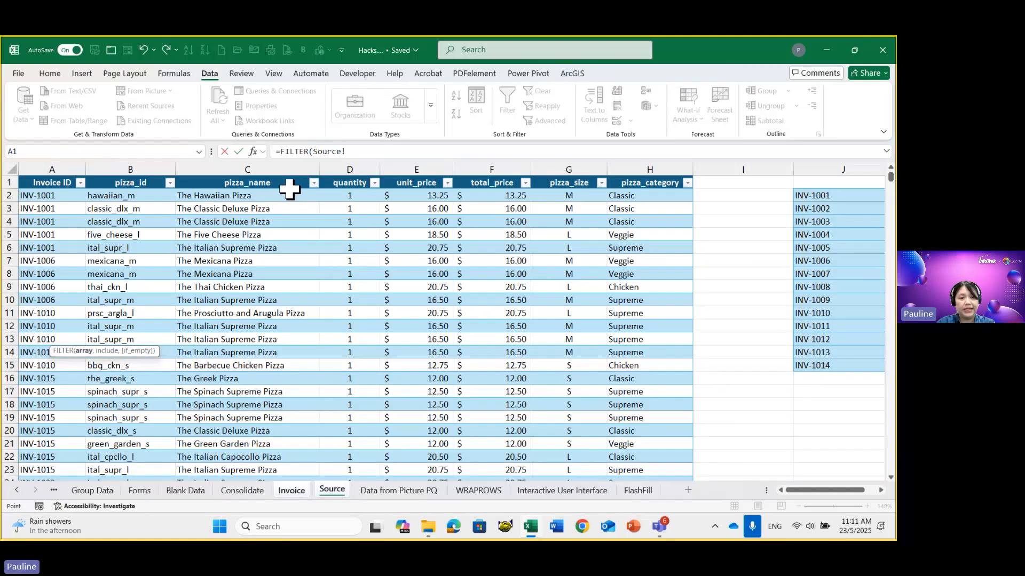
{"action": "left_click", "coordinate": [287, 182]}
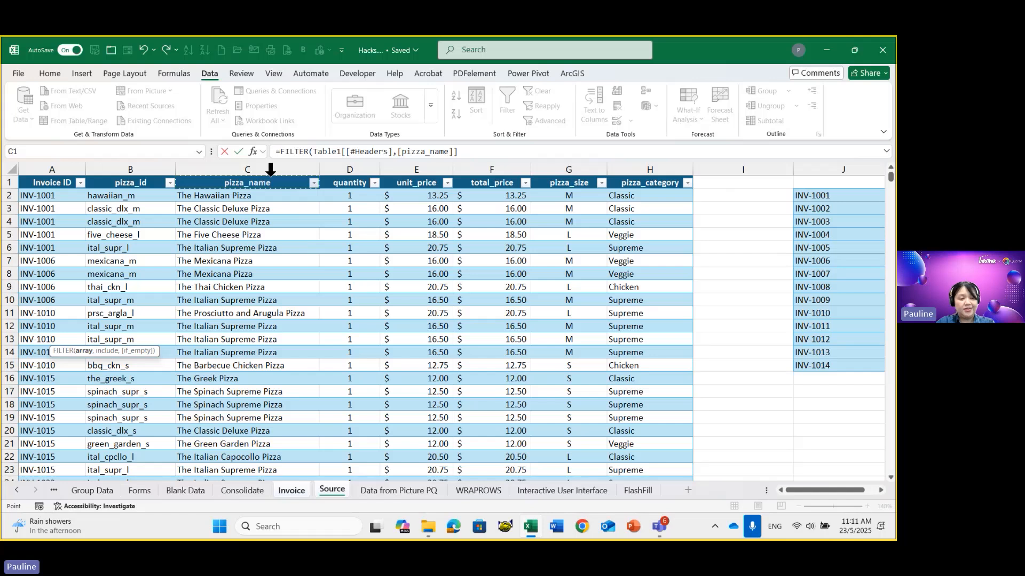
{"action": "key", "text": "Escape"}
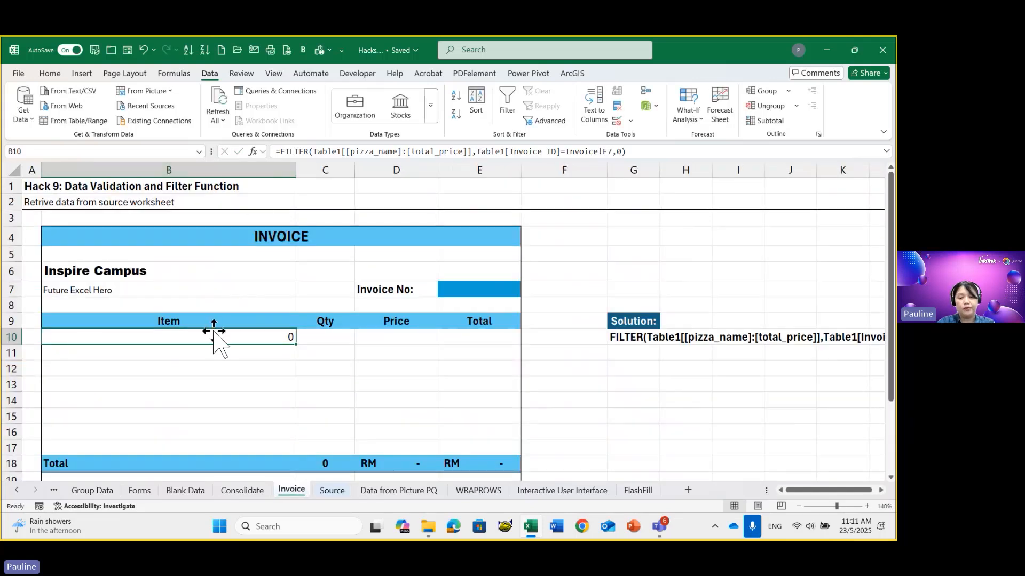
Step: Build the formula =FILTER(Table1[[pizza_name]:[total_price]],Table1[Invoice ID]=Invoice!E7,0) in B10, picking the columns from the Source sheet
{"action": "type", "text": "=fil"}
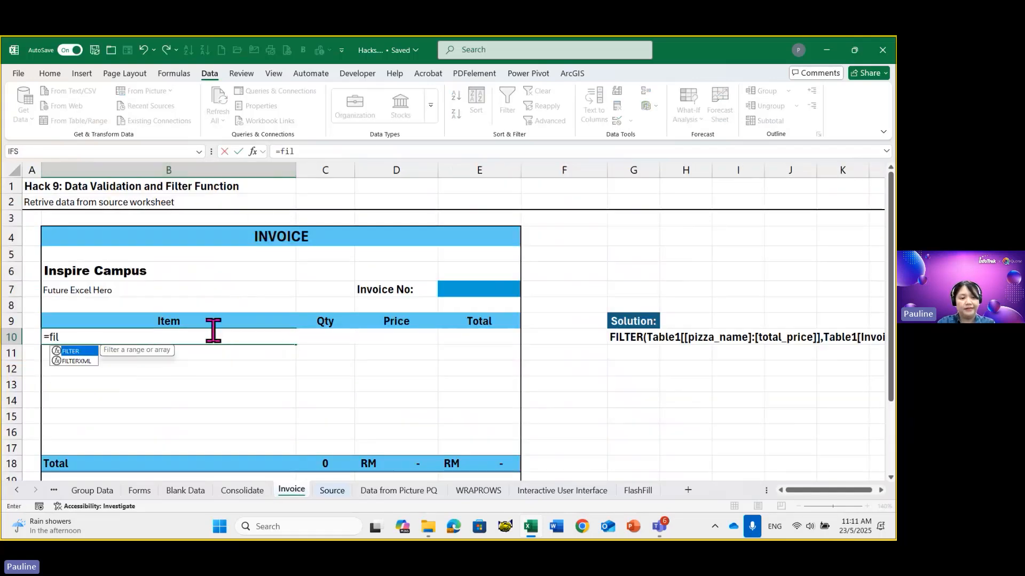
{"action": "double_click", "coordinate": [69, 351]}
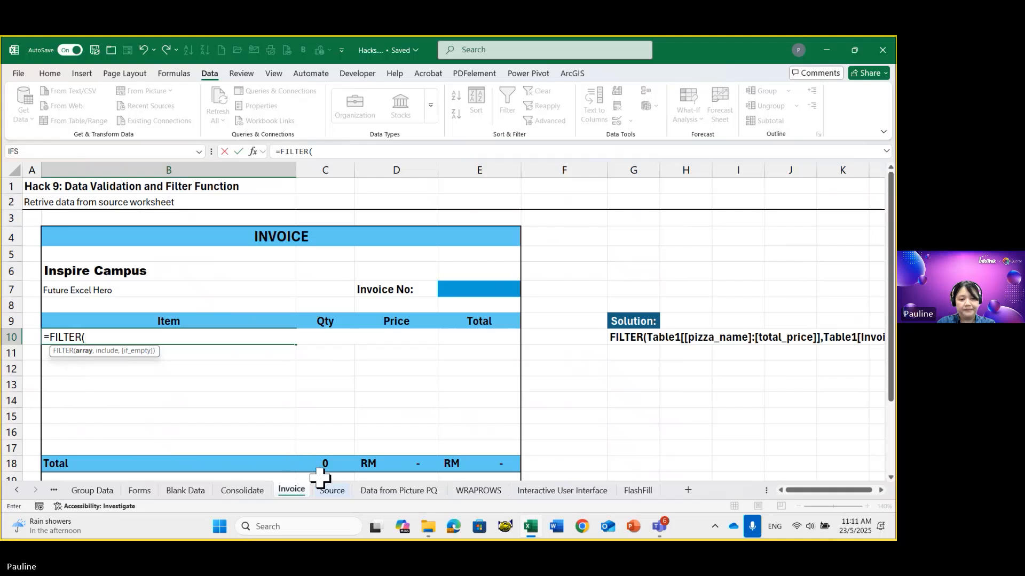
{"action": "left_click", "coordinate": [335, 488]}
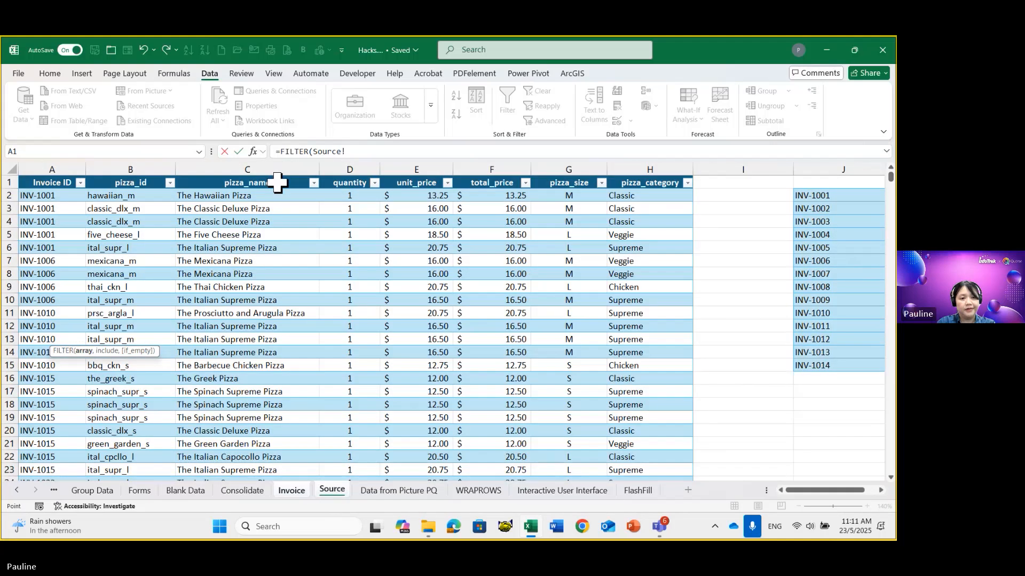
{"action": "left_click_drag", "start_coordinate": [278, 170], "coordinate": [473, 171]}
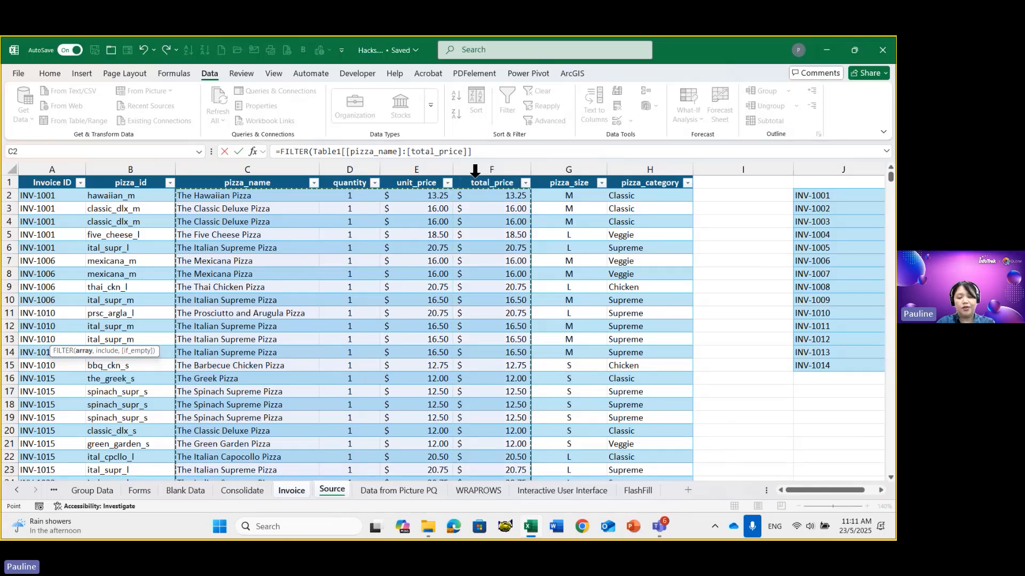
{"action": "type", "text": ","}
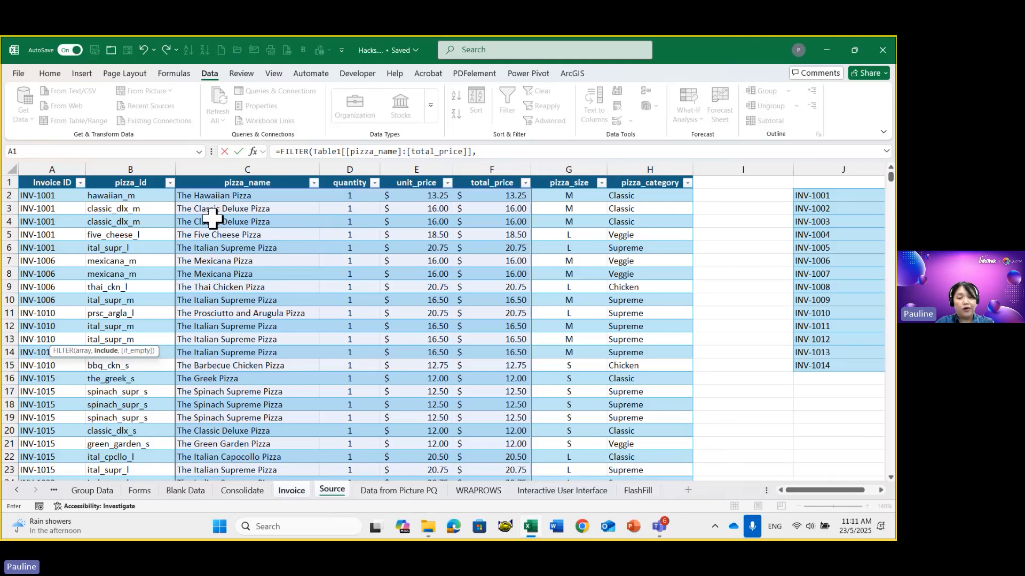
{"action": "left_click", "coordinate": [58, 172]}
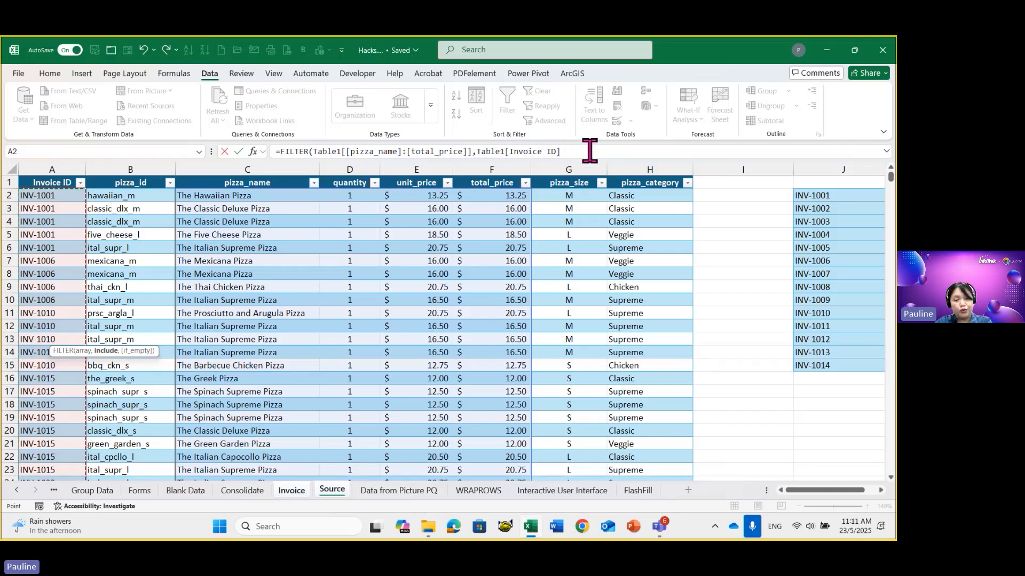
{"action": "type", "text": "="}
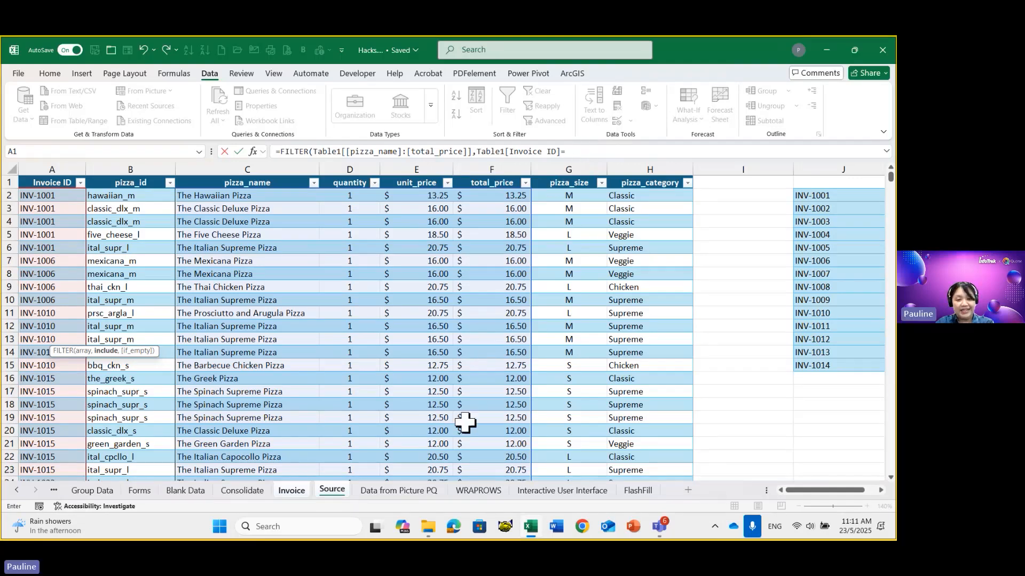
{"action": "left_click", "coordinate": [290, 492]}
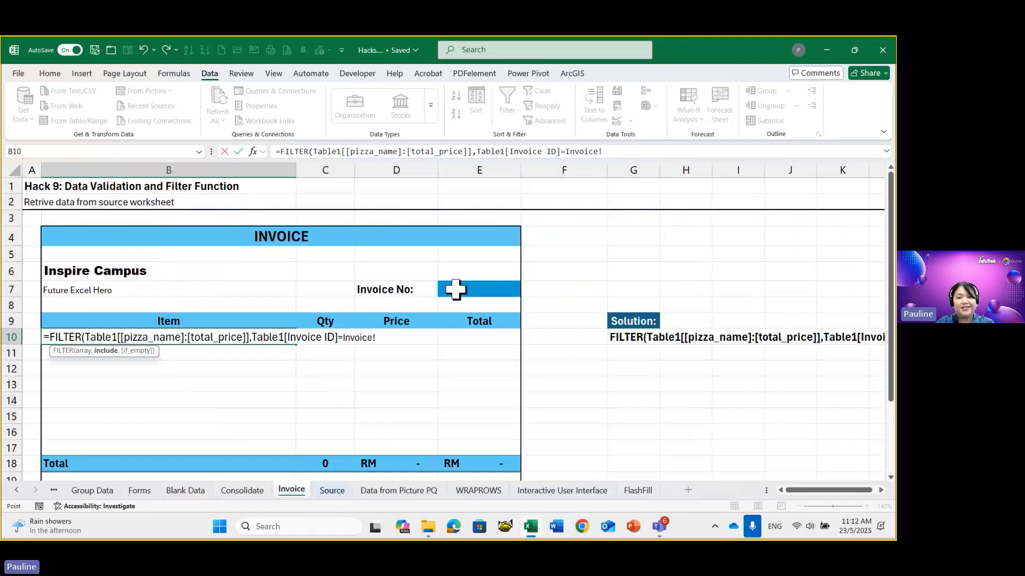
{"action": "left_click", "coordinate": [459, 291]}
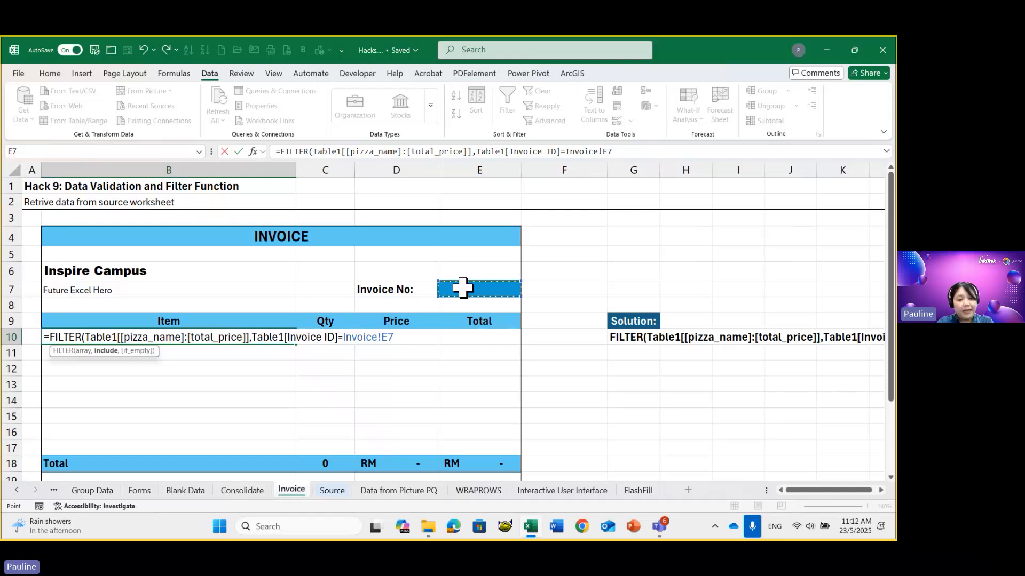
{"action": "type", "text": ","}
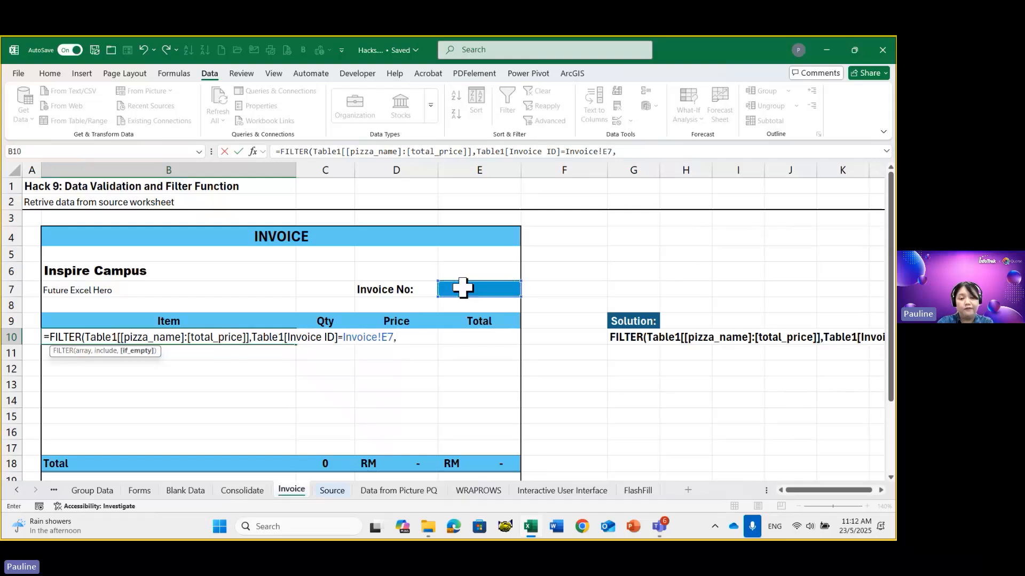
{"action": "type", "text": "0)"}
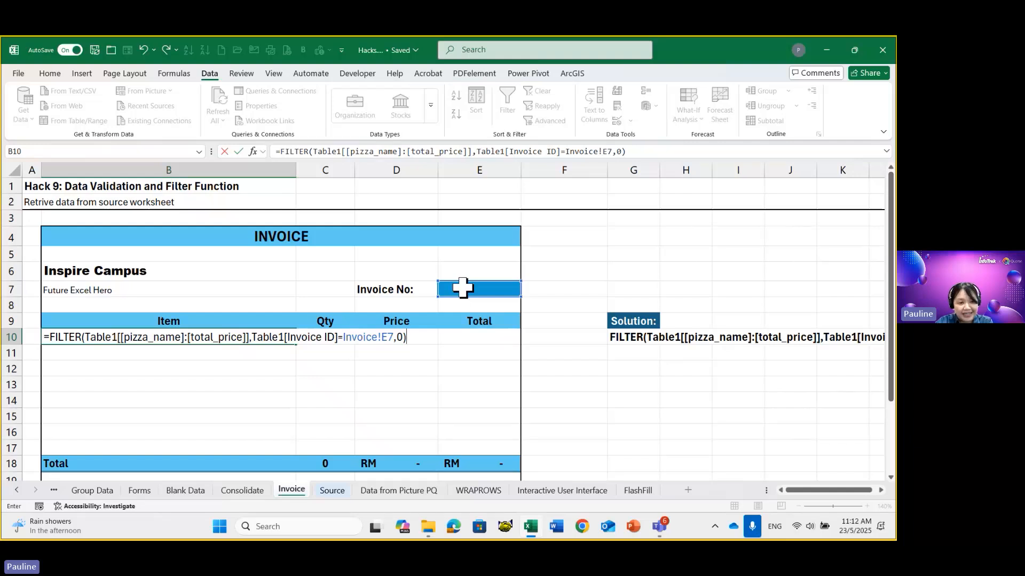
{"action": "key", "text": "Return"}
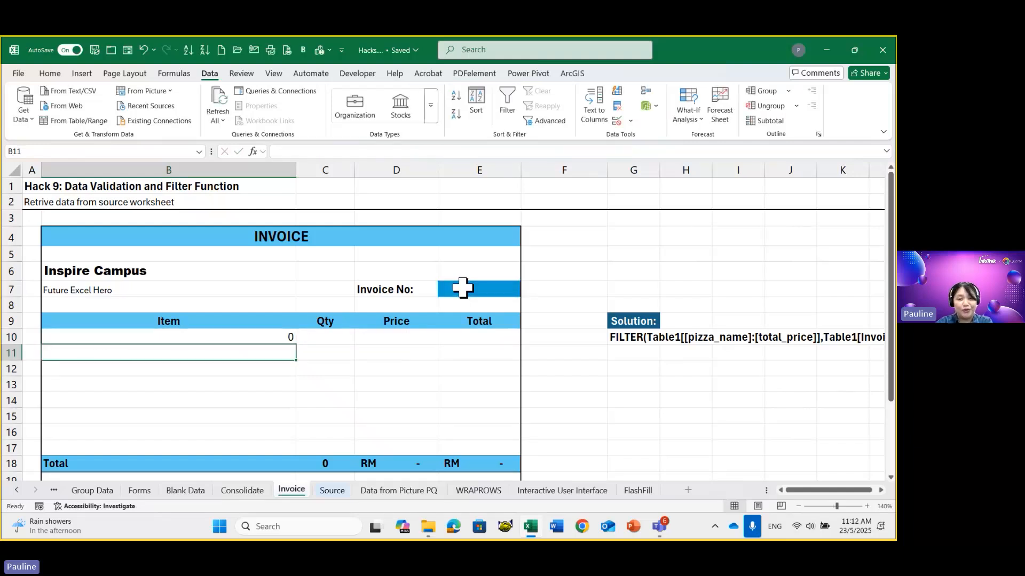
Step: Choose INV-1002 from the Invoice No list in E7 and check the available choices
{"action": "left_click", "coordinate": [502, 291]}
{"action": "left_click", "coordinate": [526, 291]}
{"action": "left_click", "coordinate": [504, 309]}
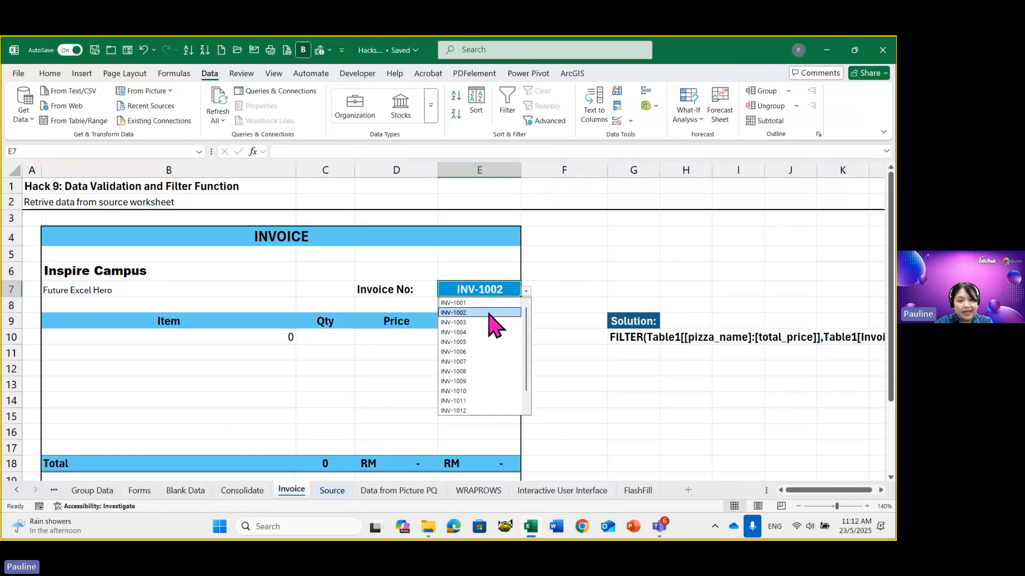
{"action": "left_click", "coordinate": [526, 291]}
Step: Change the Data Validation list source for the Invoice No cell E7 to the Source sheet's Invoice ID cells, =Source!$A$2:$A$22
{"action": "left_click", "coordinate": [507, 290]}
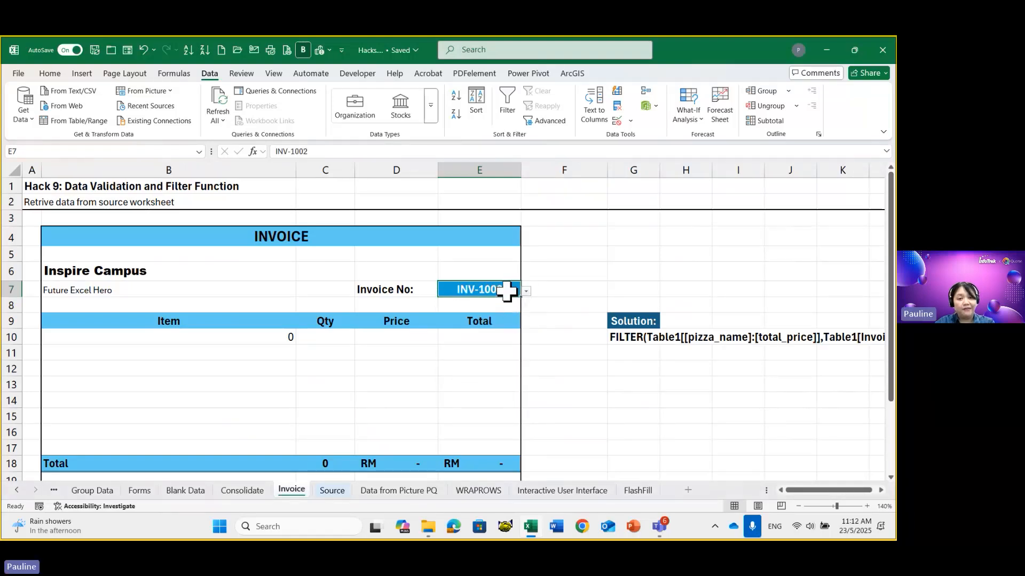
{"action": "left_click", "coordinate": [619, 121]}
{"action": "left_click_drag", "start_coordinate": [498, 253], "coordinate": [411, 255]}
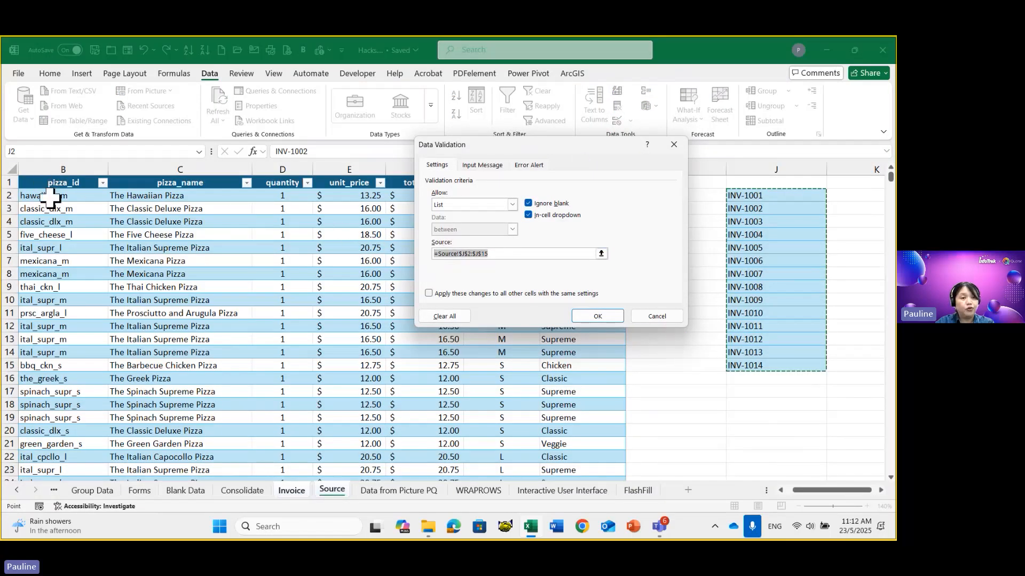
{"action": "left_click", "coordinate": [155, 247]}
{"action": "key", "text": "Left"}
{"action": "key", "text": "Left"}
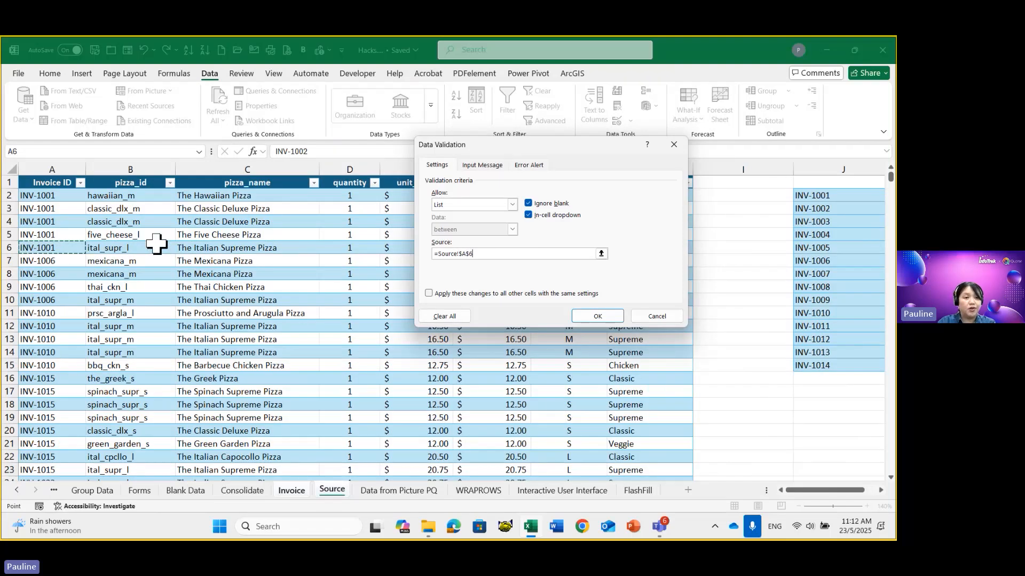
{"action": "left_click", "coordinate": [64, 198]}
{"action": "left_click_drag", "start_coordinate": [64, 197], "coordinate": [46, 456]}
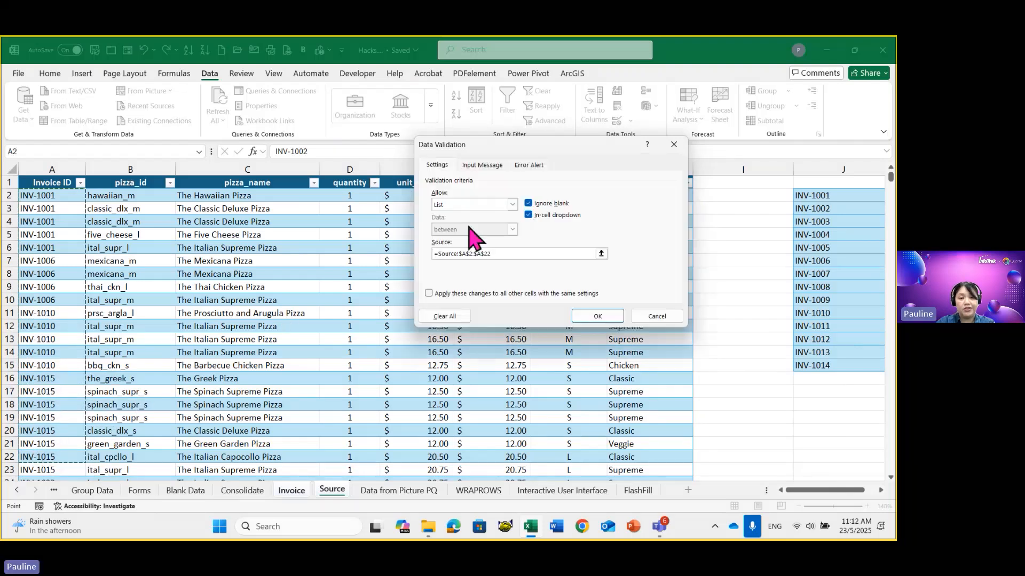
{"action": "left_click", "coordinate": [587, 319]}
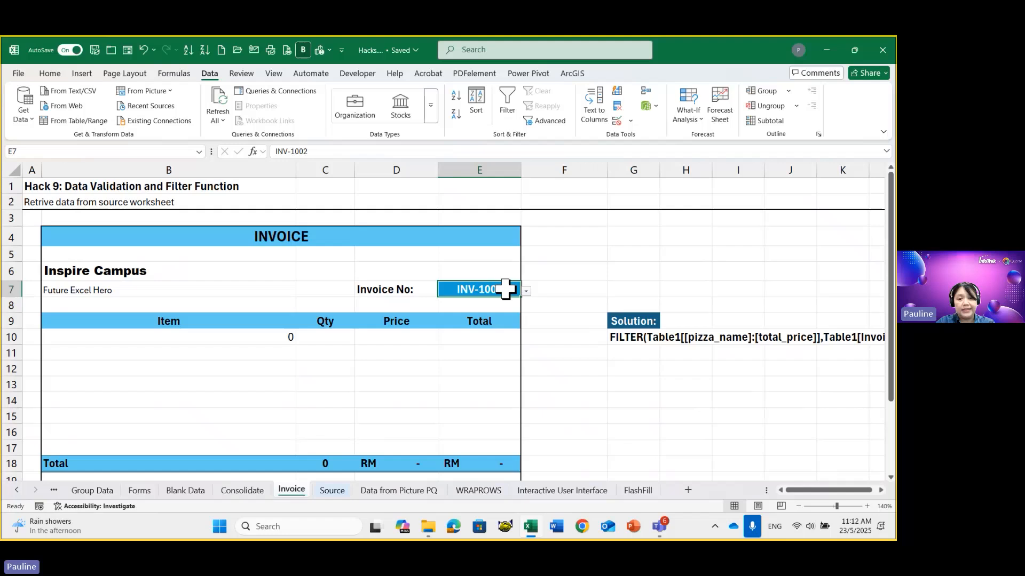
Step: Test the Invoice No list in E7 by choosing INV-1006, INV-1001, INV-1010 and finally INV-1015, reviewing the invoice items each time
{"action": "left_click", "coordinate": [249, 337]}
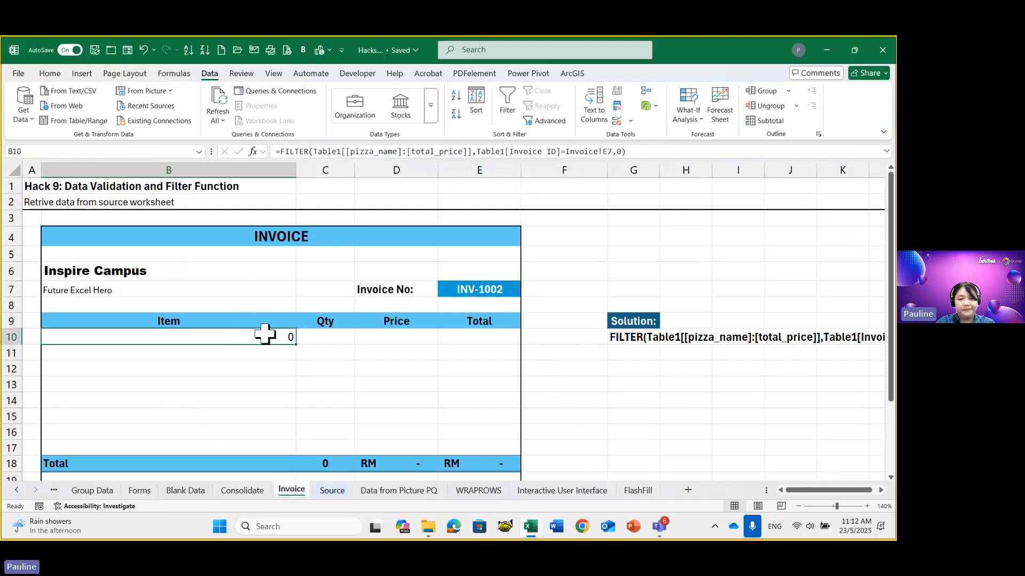
{"action": "left_click", "coordinate": [481, 286]}
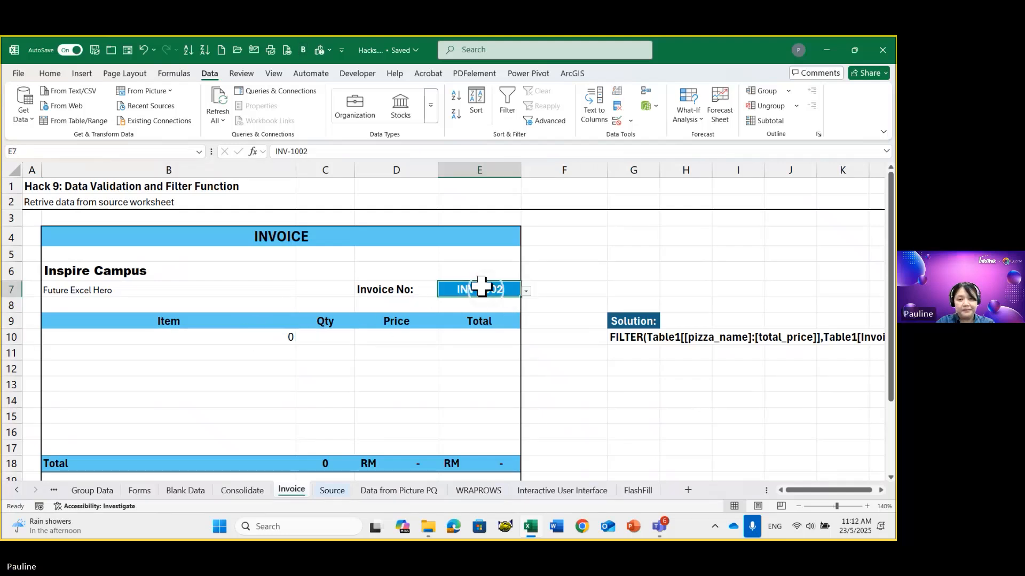
{"action": "left_click", "coordinate": [526, 291]}
{"action": "left_click", "coordinate": [494, 315]}
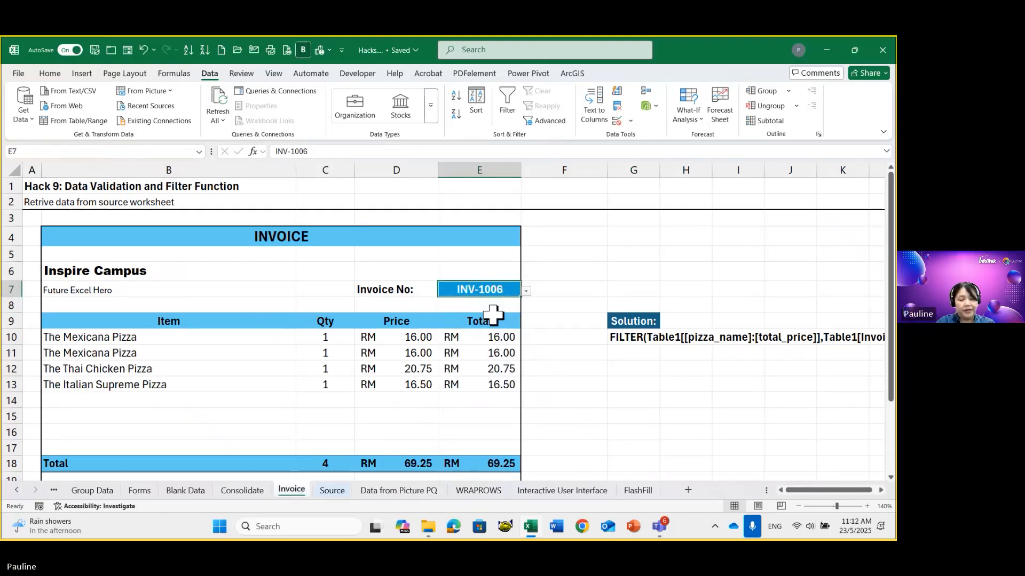
{"action": "left_click", "coordinate": [526, 291]}
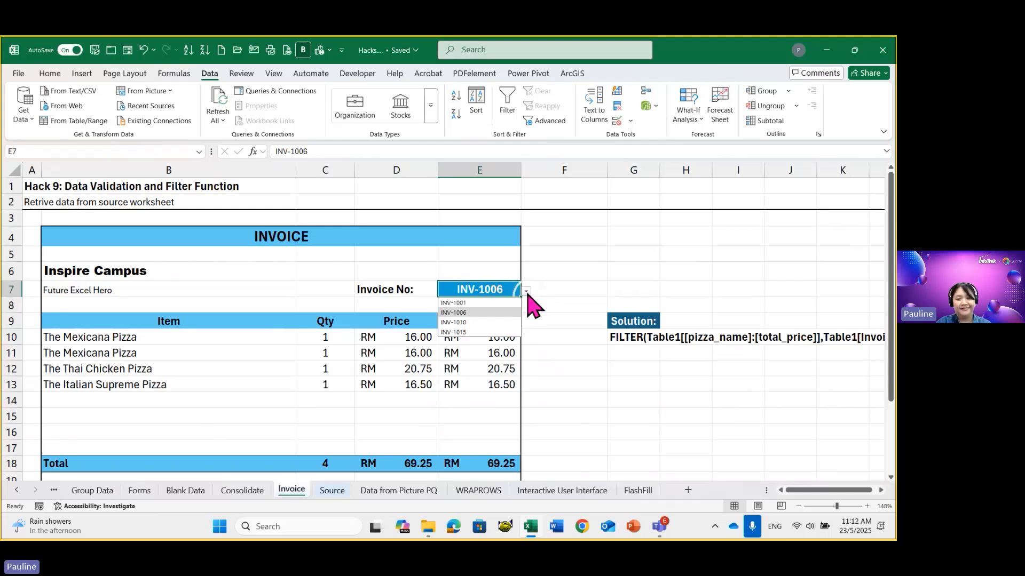
{"action": "left_click", "coordinate": [475, 302]}
{"action": "left_click", "coordinate": [526, 292]}
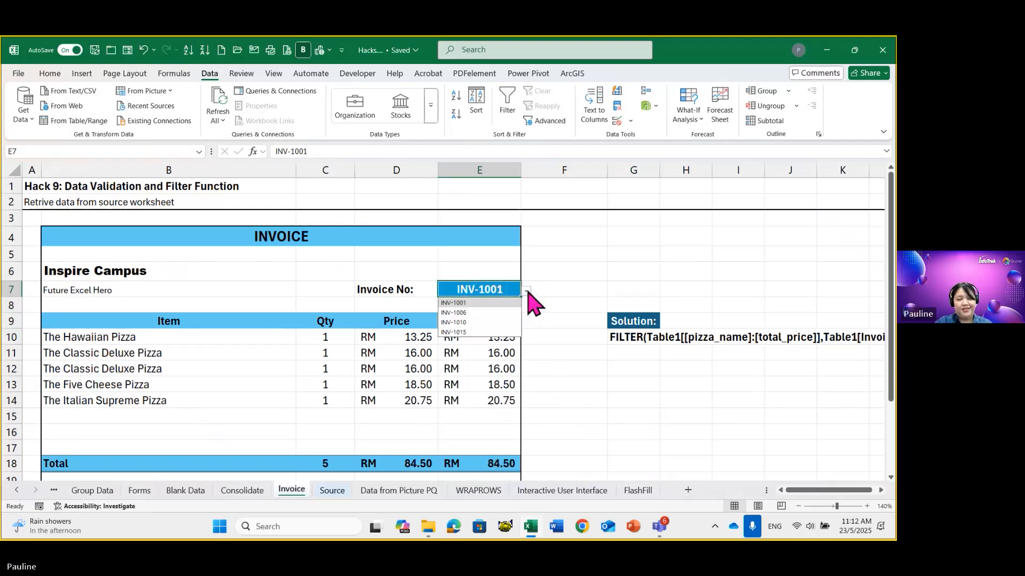
{"action": "left_click", "coordinate": [494, 323]}
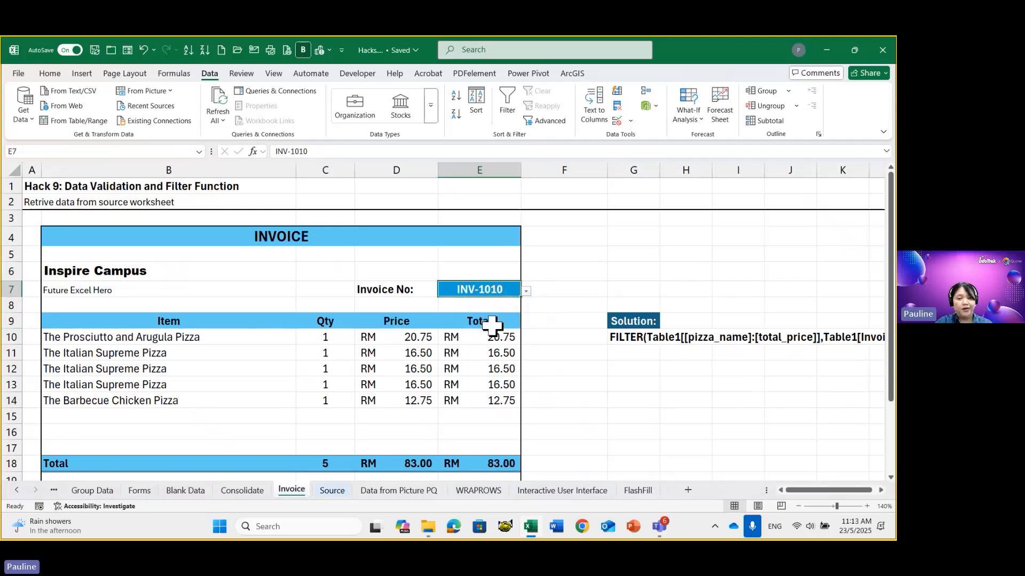
{"action": "left_click", "coordinate": [527, 292]}
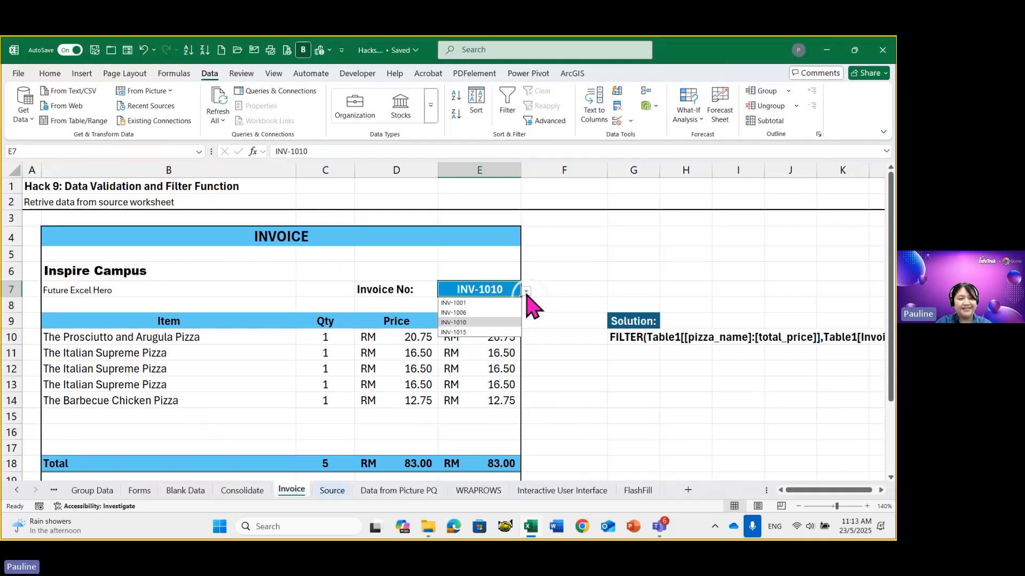
{"action": "left_click", "coordinate": [502, 332]}
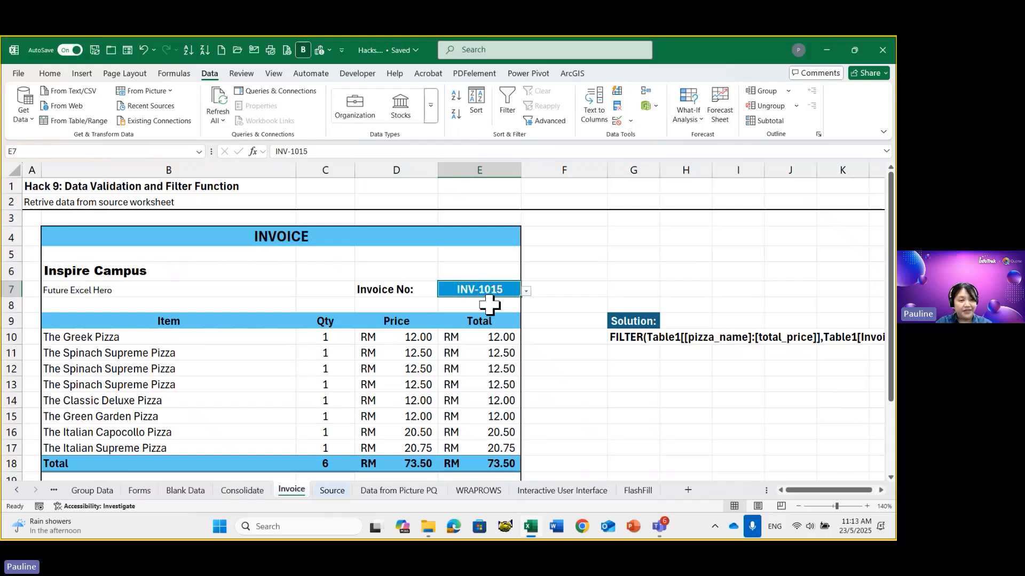
{"action": "scroll", "coordinate": [396, 409], "scroll_direction": "down", "scroll_amount": 2}
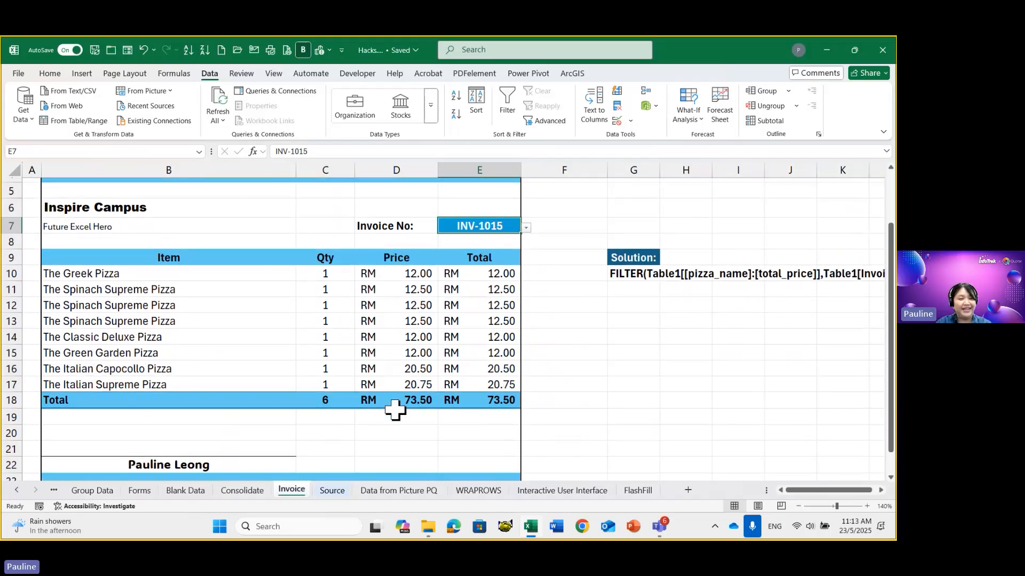
Step: Choose INV-1015 from the invoice number list in cell E7
{"action": "scroll", "coordinate": [395, 410], "scroll_direction": "up", "scroll_amount": 2}
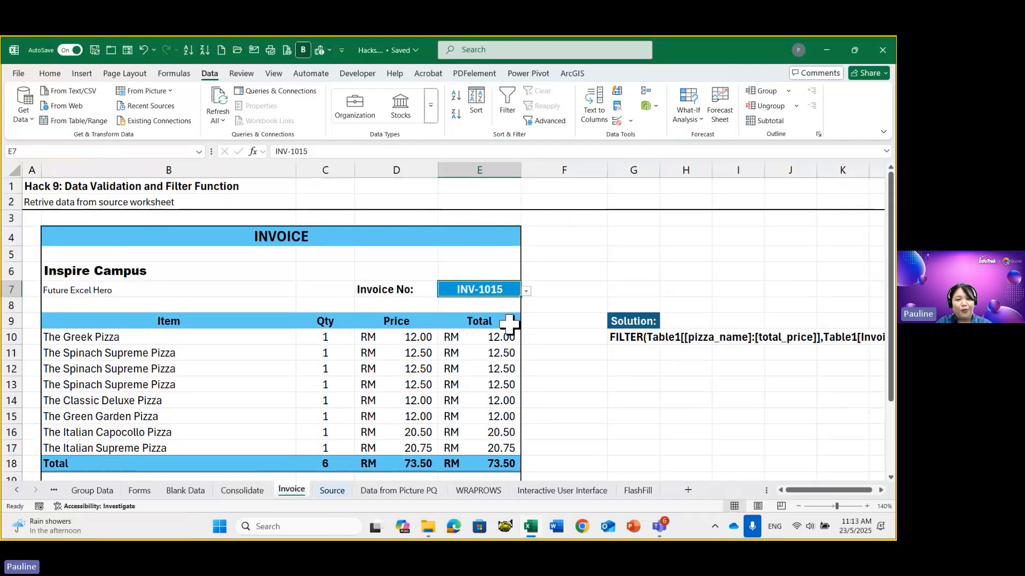
{"action": "left_click", "coordinate": [527, 291]}
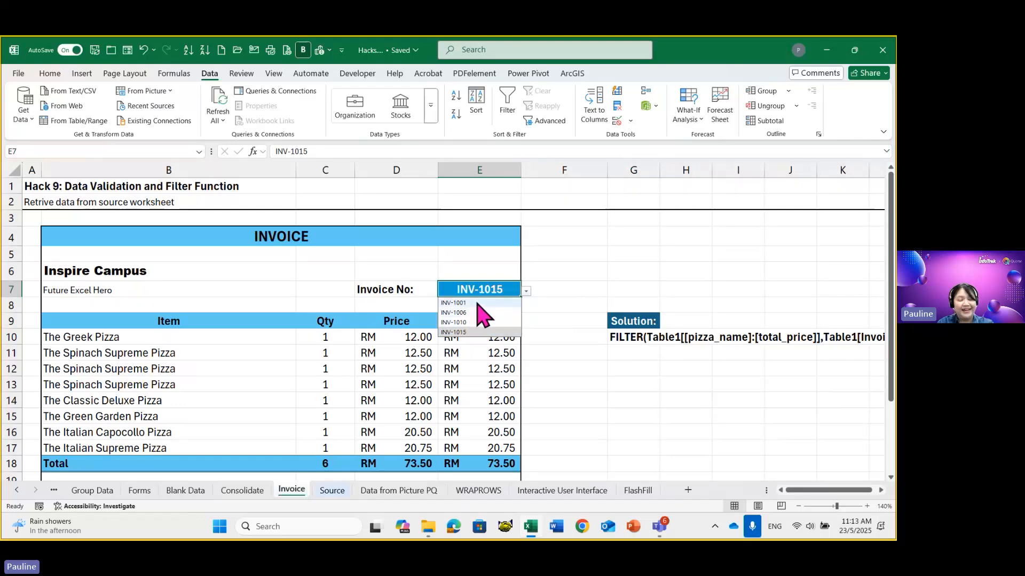
{"action": "left_click", "coordinate": [478, 332]}
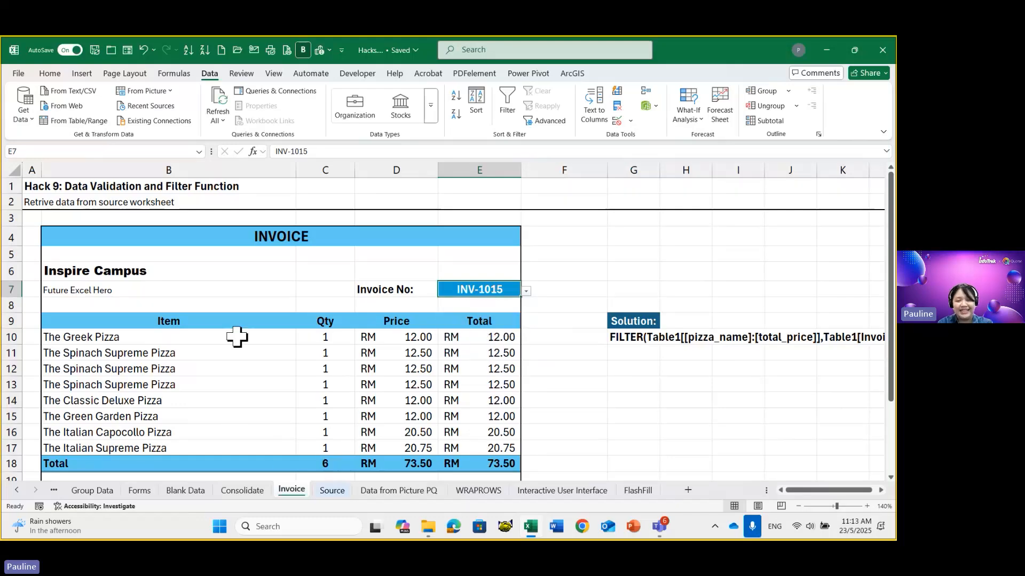
Step: On the Data from Picture PQ sheet, import data from the picture file 72e8f0c043bdf456292f549ce6887289aa4c2239.jpg in the Pictures folder
{"action": "left_click", "coordinate": [418, 490]}
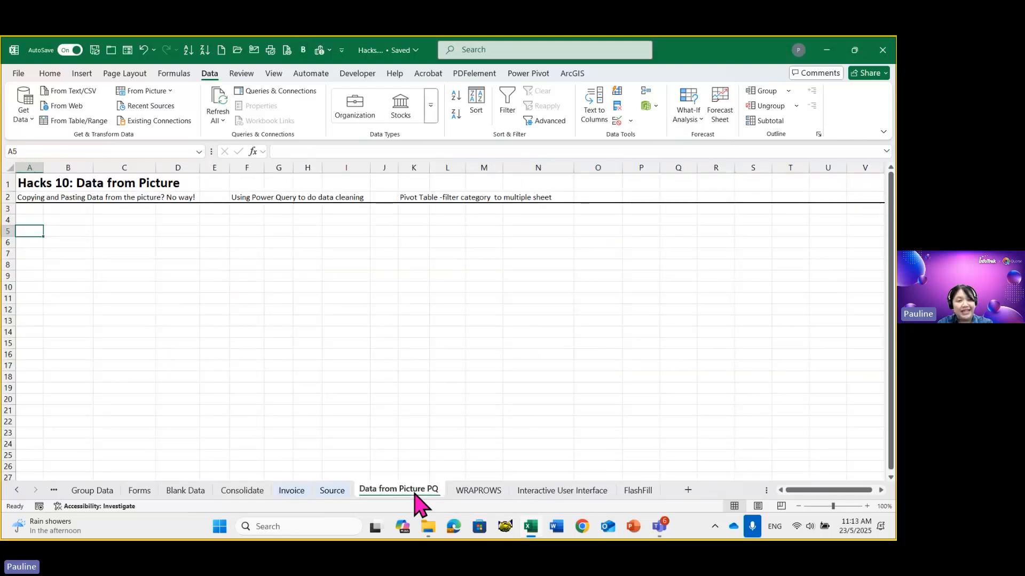
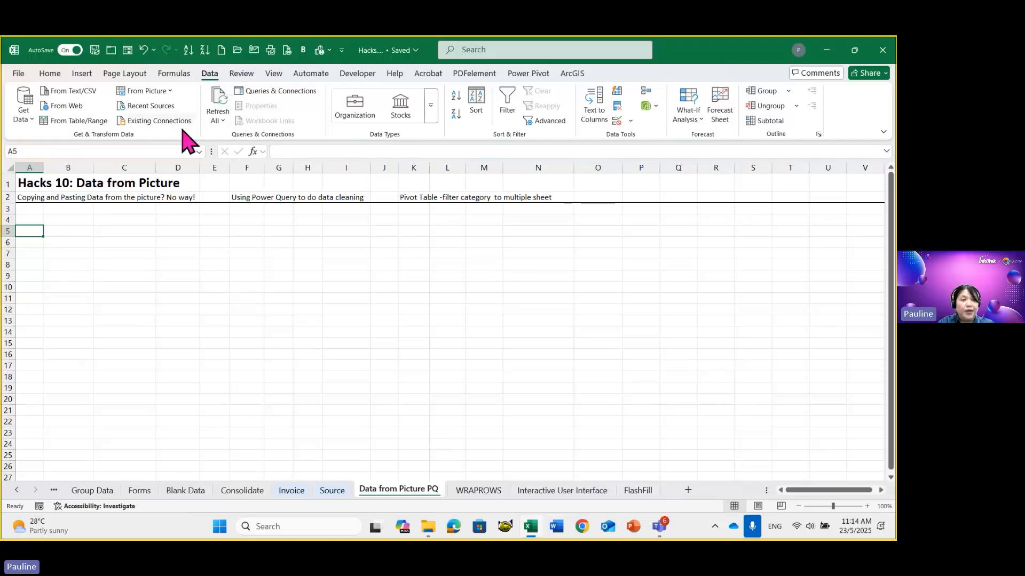
{"action": "left_click", "coordinate": [146, 92]}
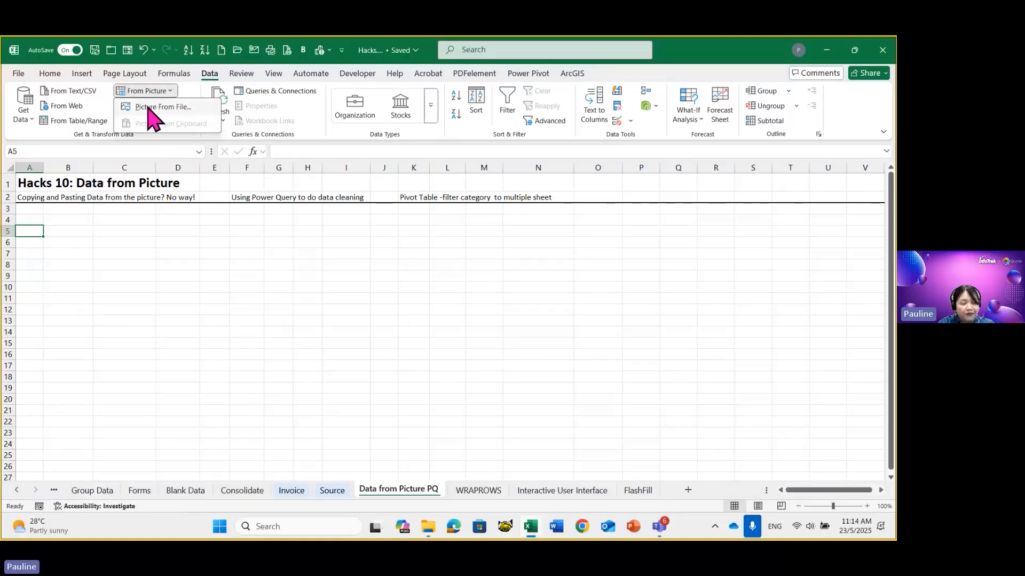
{"action": "left_click", "coordinate": [150, 108]}
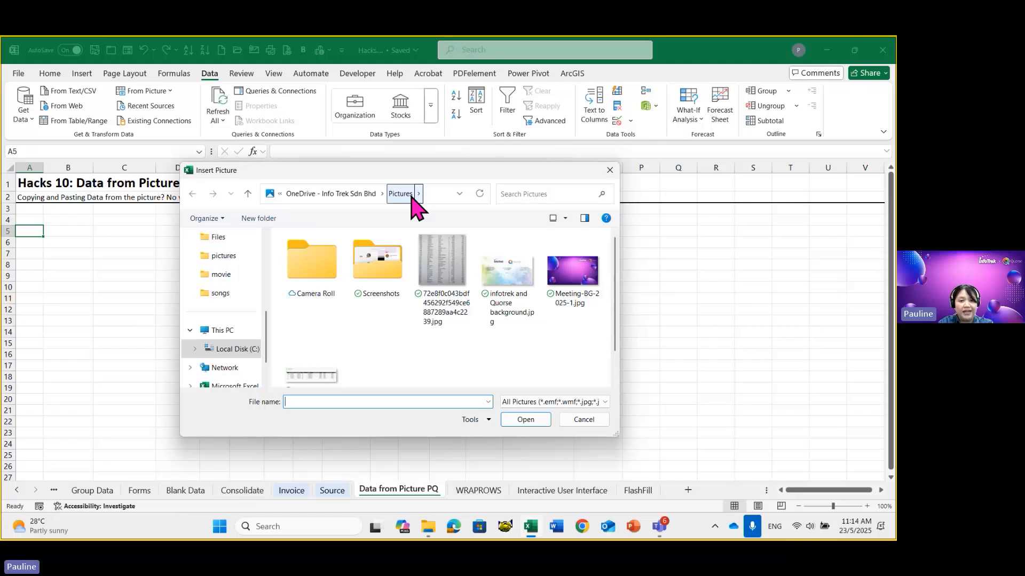
{"action": "left_click", "coordinate": [450, 277]}
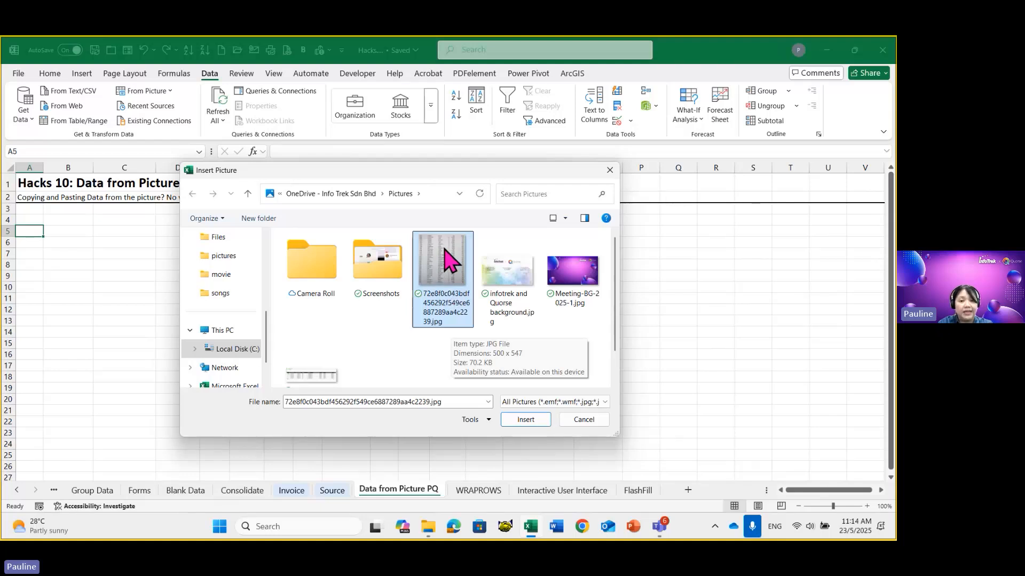
{"action": "left_click", "coordinate": [536, 422]}
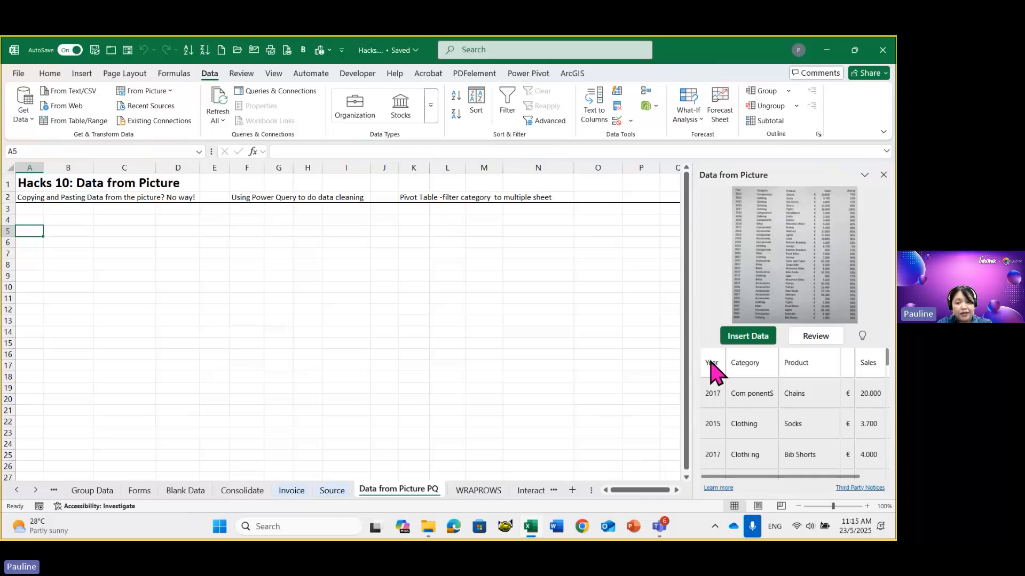
Step: Accept the first flagged value in the picture data and insert the data at A5 without reviewing the remaining items
{"action": "left_click", "coordinate": [812, 336]}
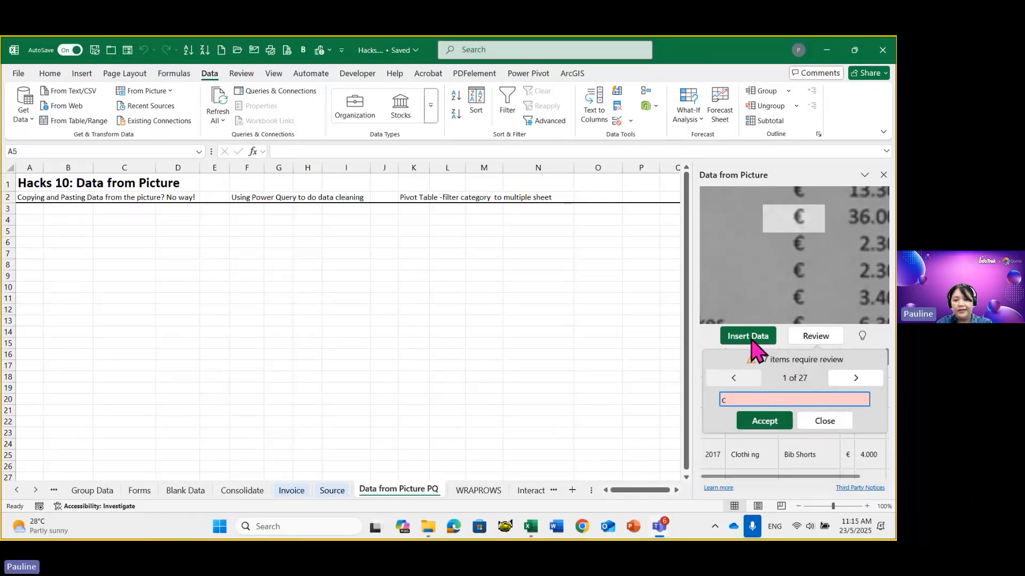
{"action": "left_click", "coordinate": [767, 424]}
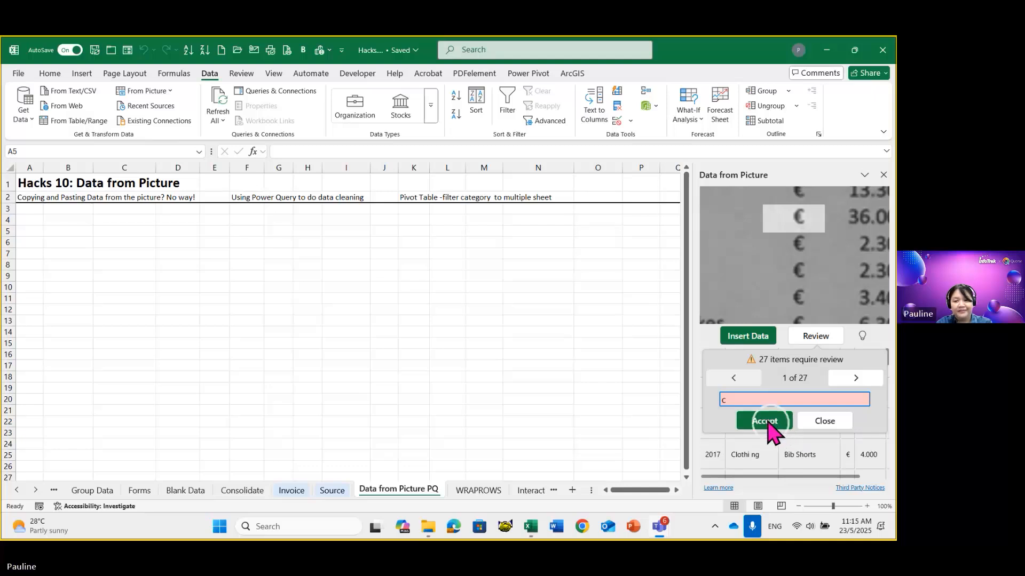
{"action": "left_click", "coordinate": [756, 422]}
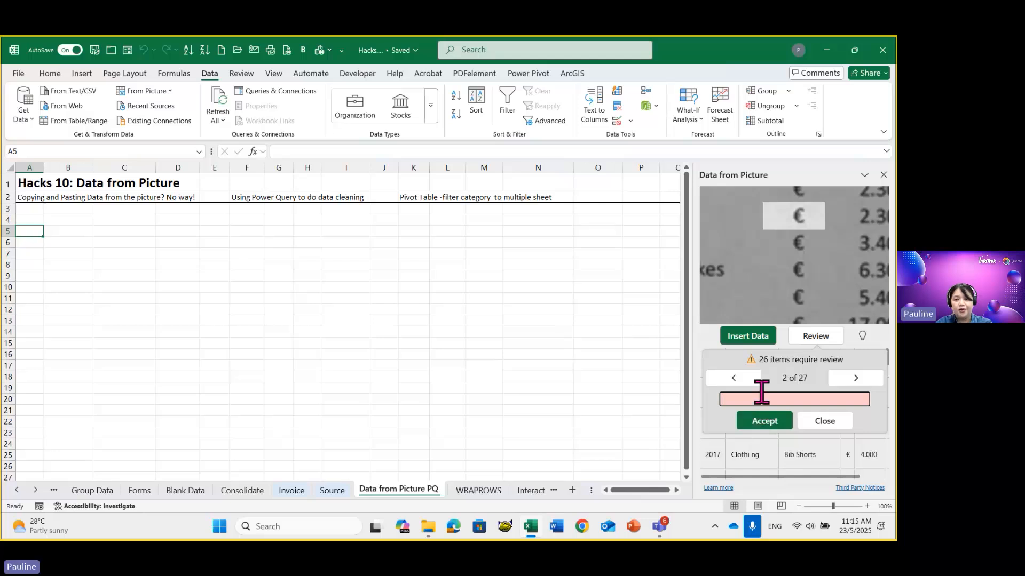
{"action": "left_click", "coordinate": [752, 337]}
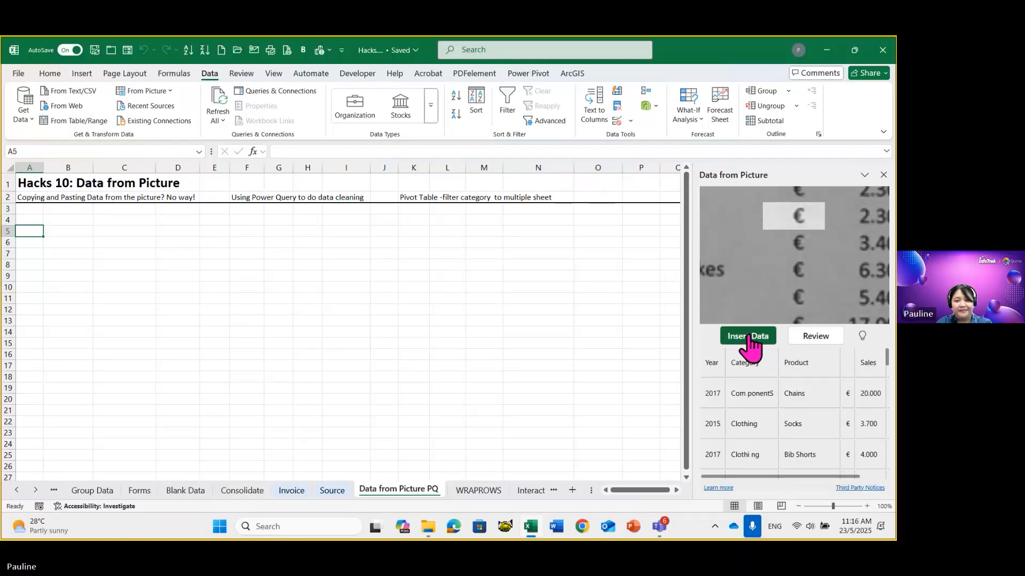
{"action": "left_click", "coordinate": [749, 336]}
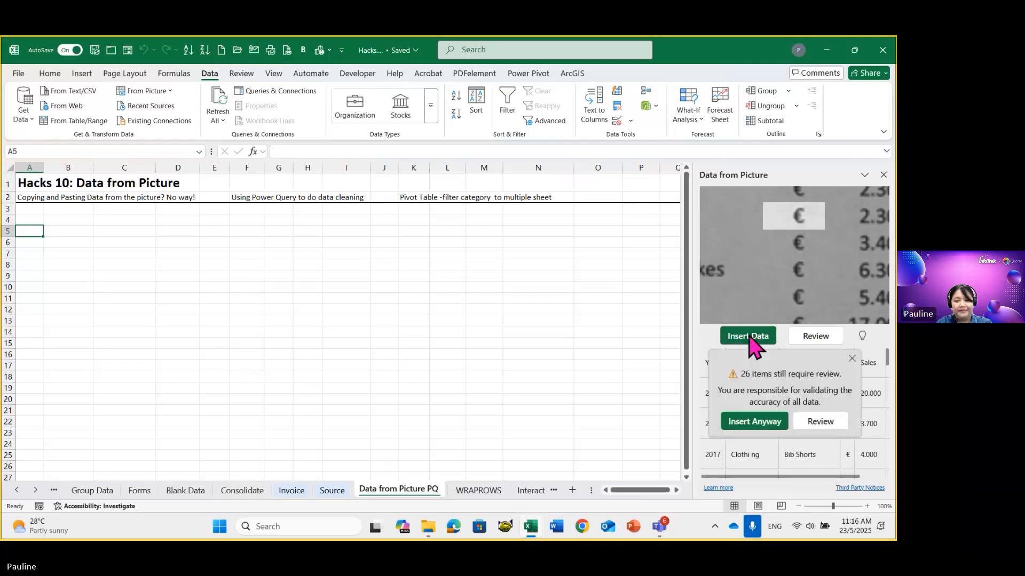
{"action": "left_click", "coordinate": [755, 424]}
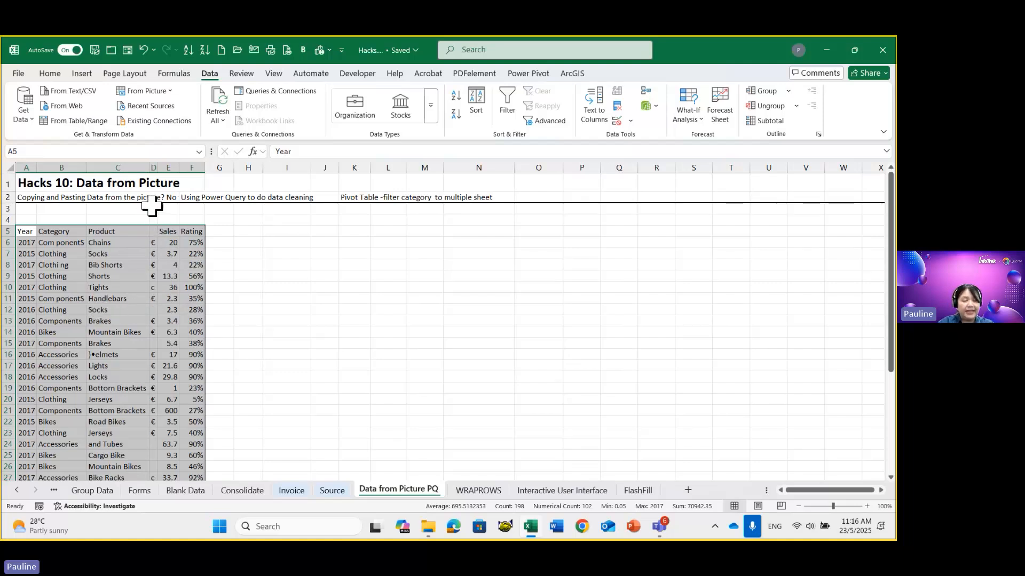
Step: Delete column D with the euro symbols from the inserted data and check the remaining rows
{"action": "key", "text": "ctrl"}
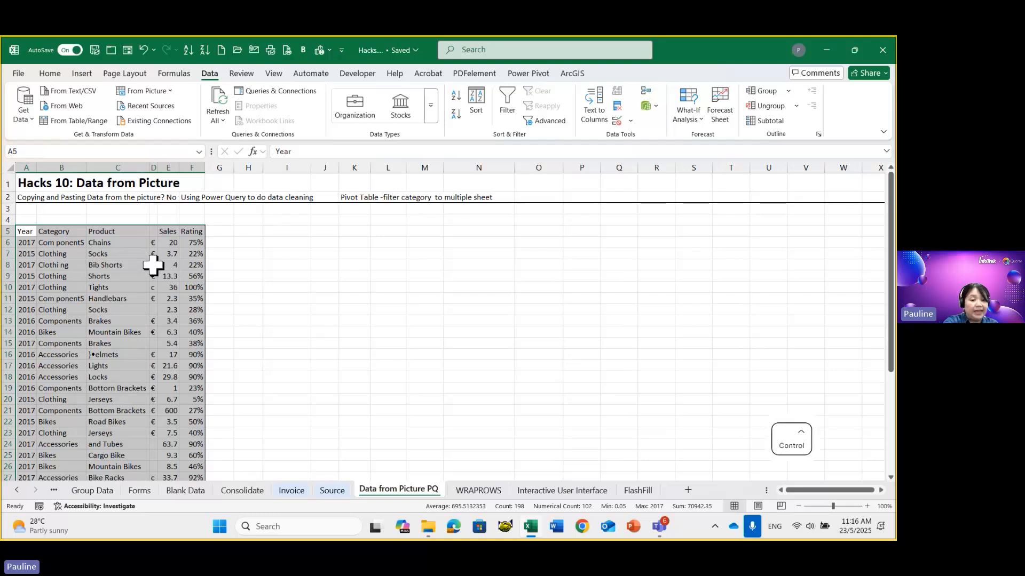
{"action": "key", "text": "ctrl+1"}
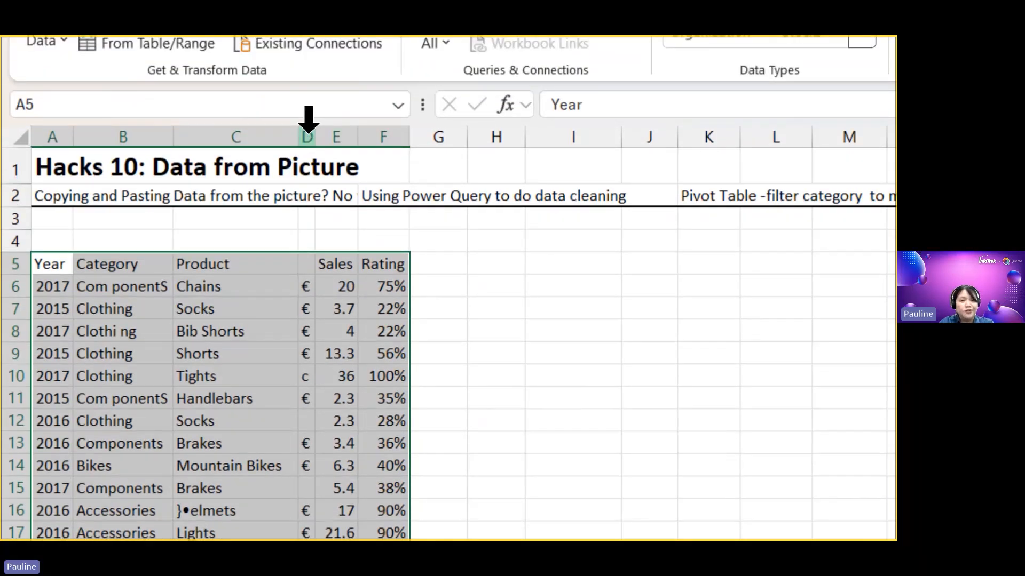
{"action": "left_click", "coordinate": [307, 128]}
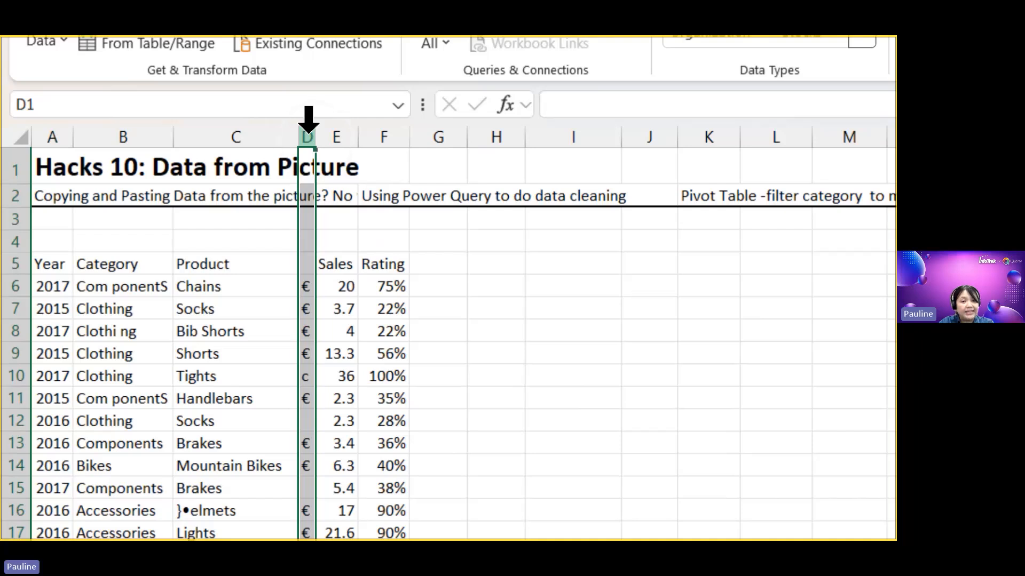
{"action": "right_click", "coordinate": [308, 128]}
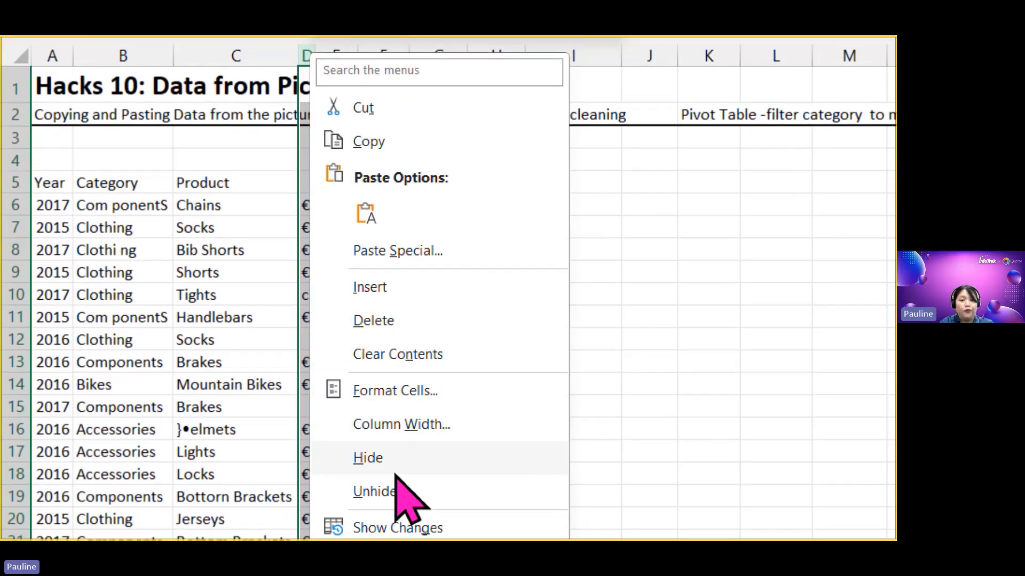
{"action": "left_click", "coordinate": [372, 321]}
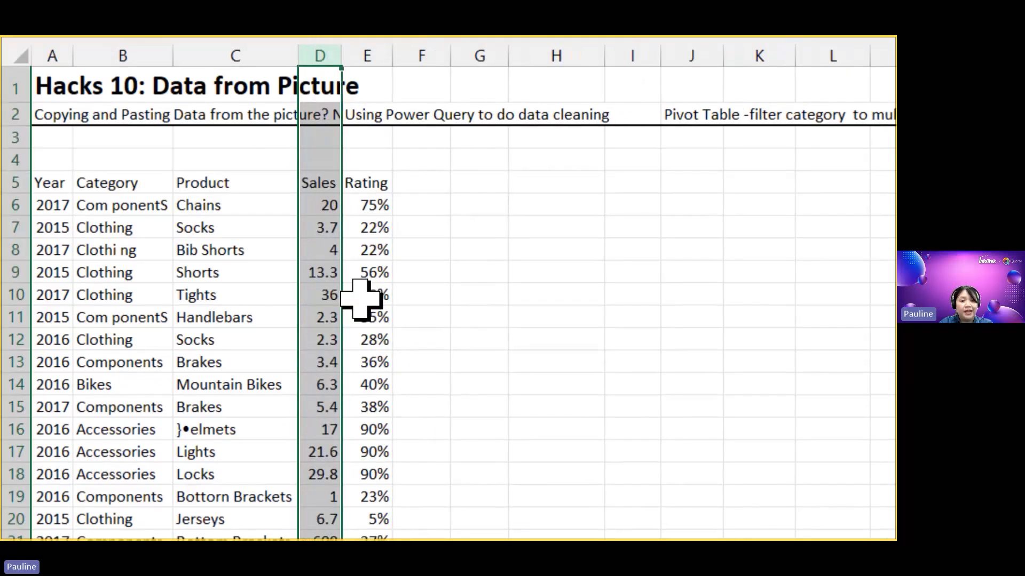
{"action": "left_click", "coordinate": [245, 299]}
{"action": "scroll", "coordinate": [251, 369], "scroll_direction": "down", "scroll_amount": 3}
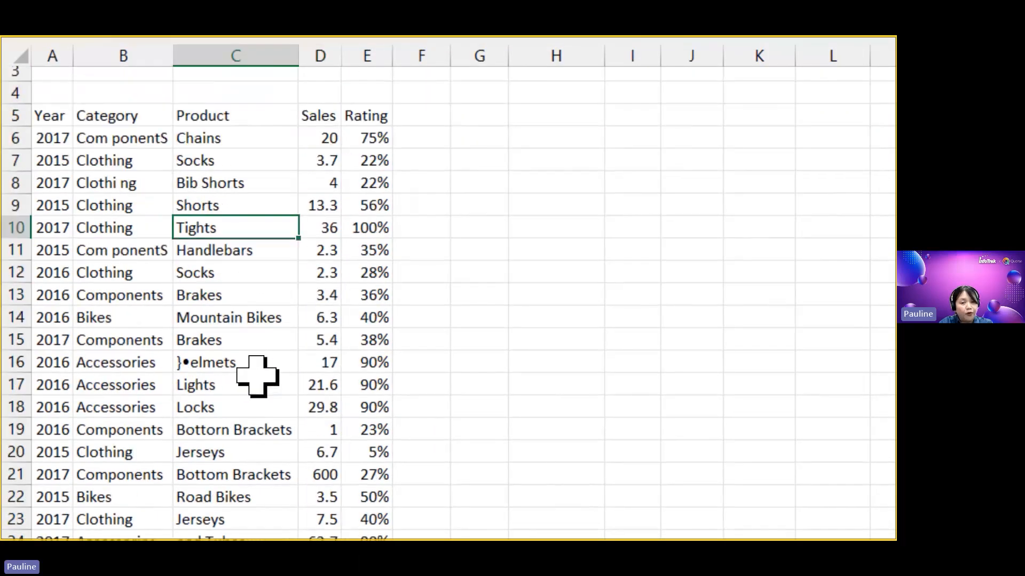
{"action": "scroll", "coordinate": [259, 379], "scroll_direction": "up", "scroll_amount": 3}
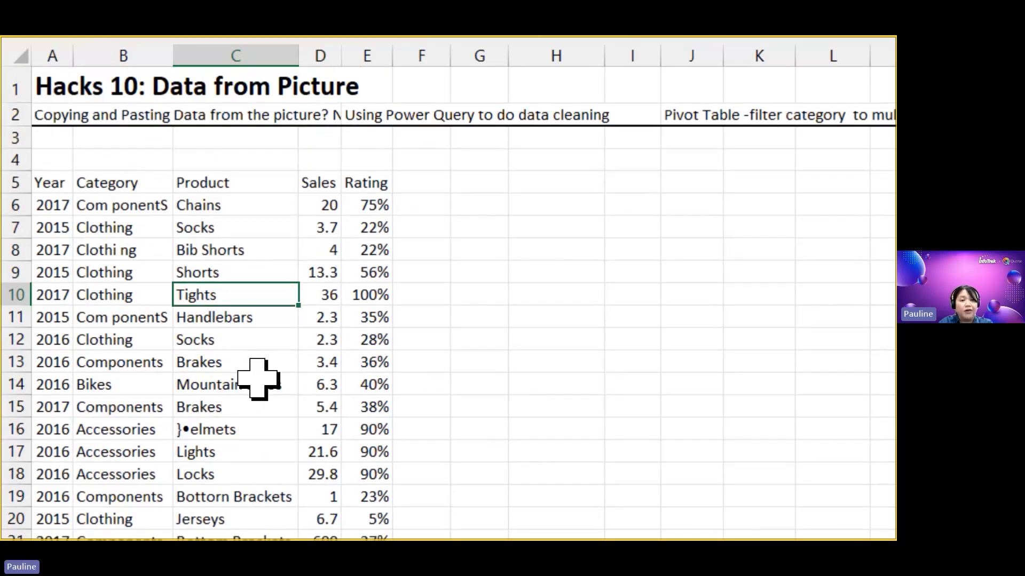
Step: Load the range A5:E39 into Power Query as a table with headers
{"action": "left_click", "coordinate": [55, 183]}
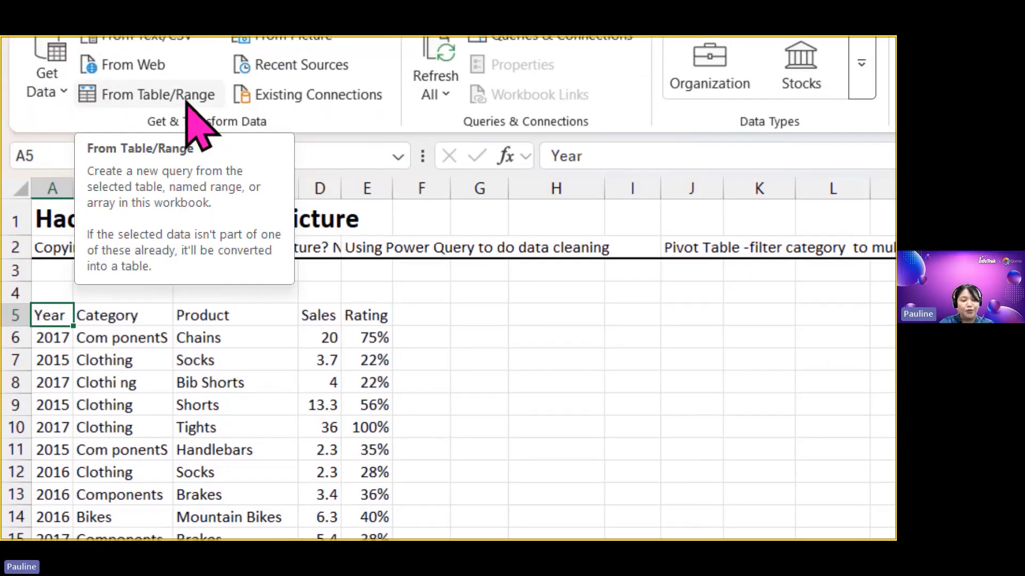
{"action": "key", "text": "ctrl+4"}
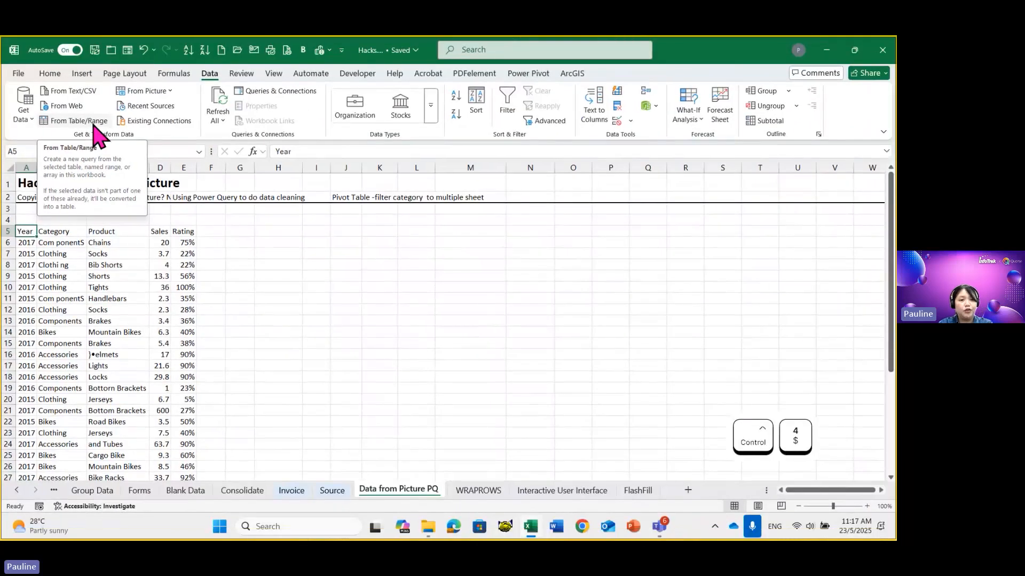
{"action": "left_click", "coordinate": [94, 123]}
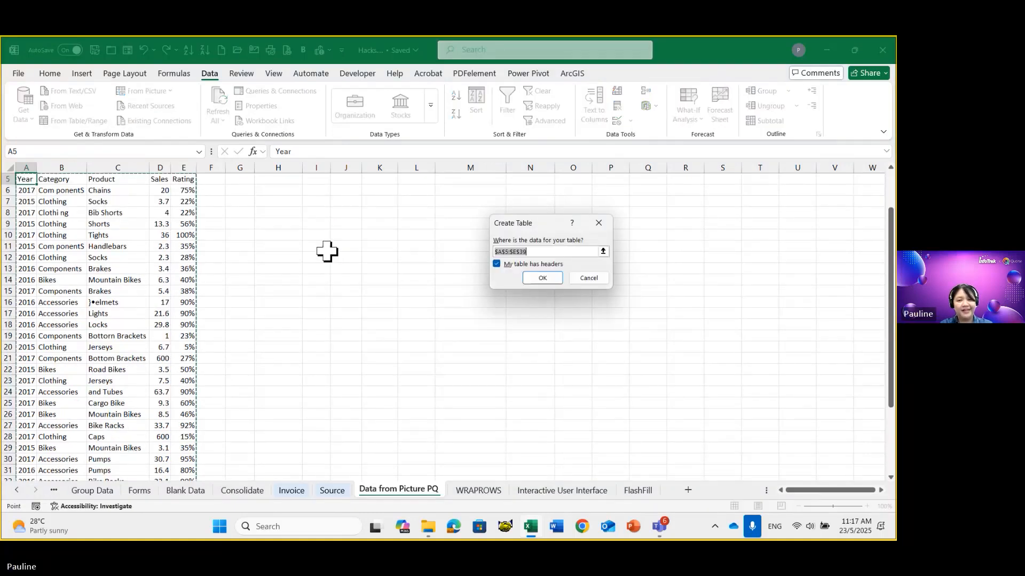
{"action": "left_click_drag", "start_coordinate": [527, 228], "coordinate": [369, 248]}
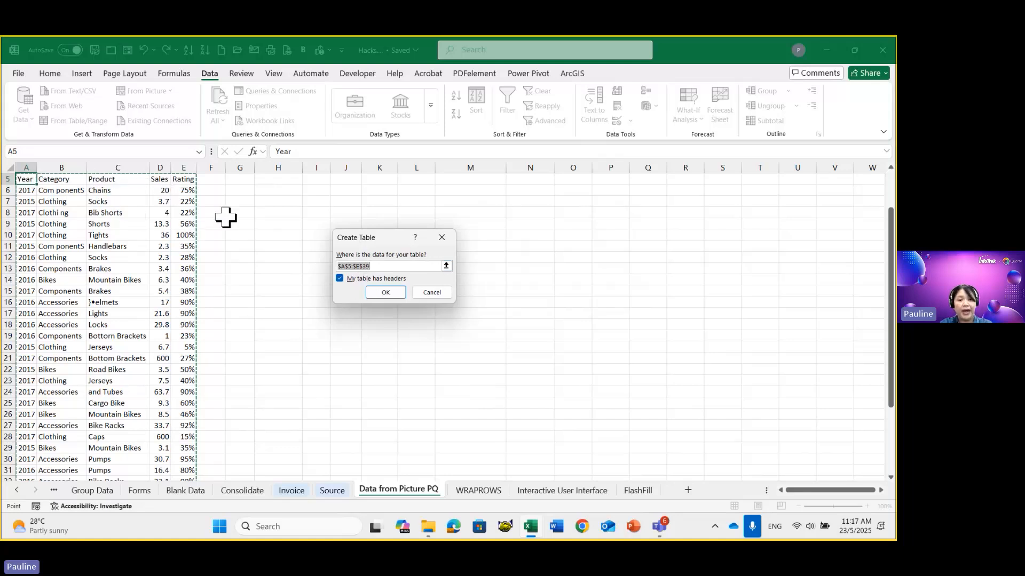
{"action": "left_click", "coordinate": [400, 293]}
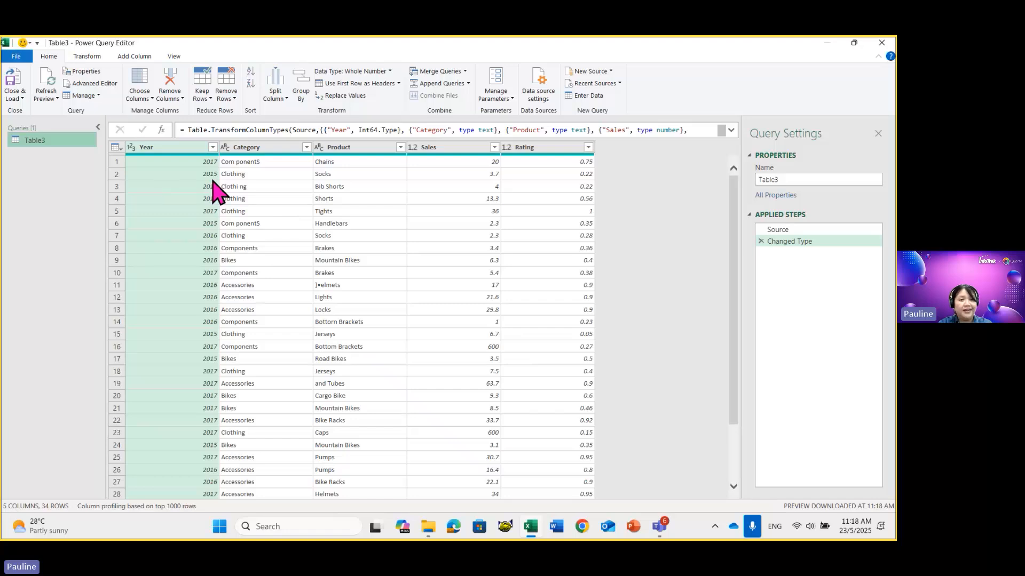
Step: Select the Category column in the query and look through its entries
{"action": "left_click", "coordinate": [244, 148]}
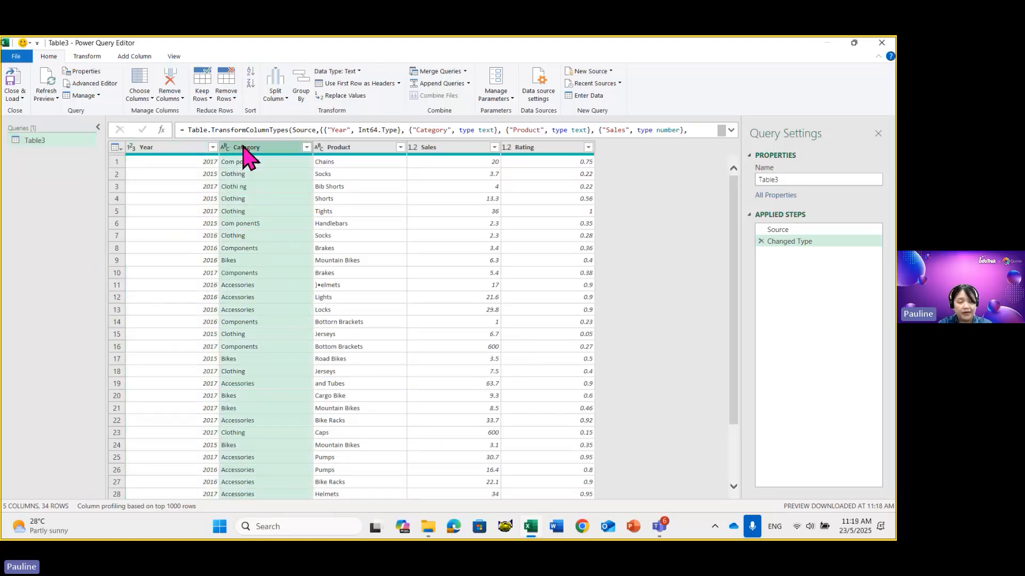
{"action": "scroll", "coordinate": [250, 323], "scroll_direction": "down", "scroll_amount": 1}
{"action": "scroll", "coordinate": [250, 323], "scroll_direction": "down", "scroll_amount": 2}
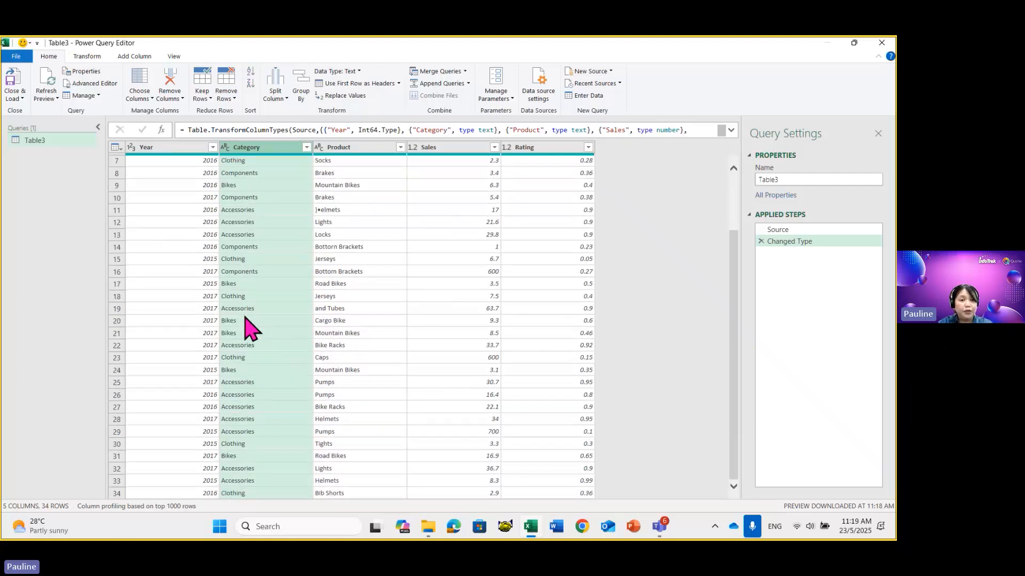
{"action": "scroll", "coordinate": [250, 326], "scroll_direction": "up", "scroll_amount": 2}
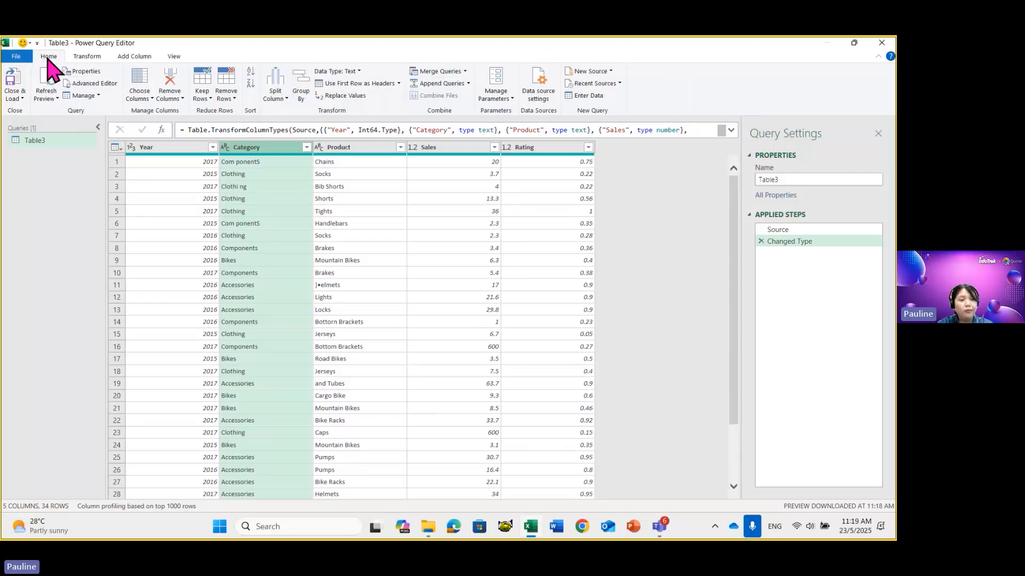
{"action": "left_click", "coordinate": [88, 57]}
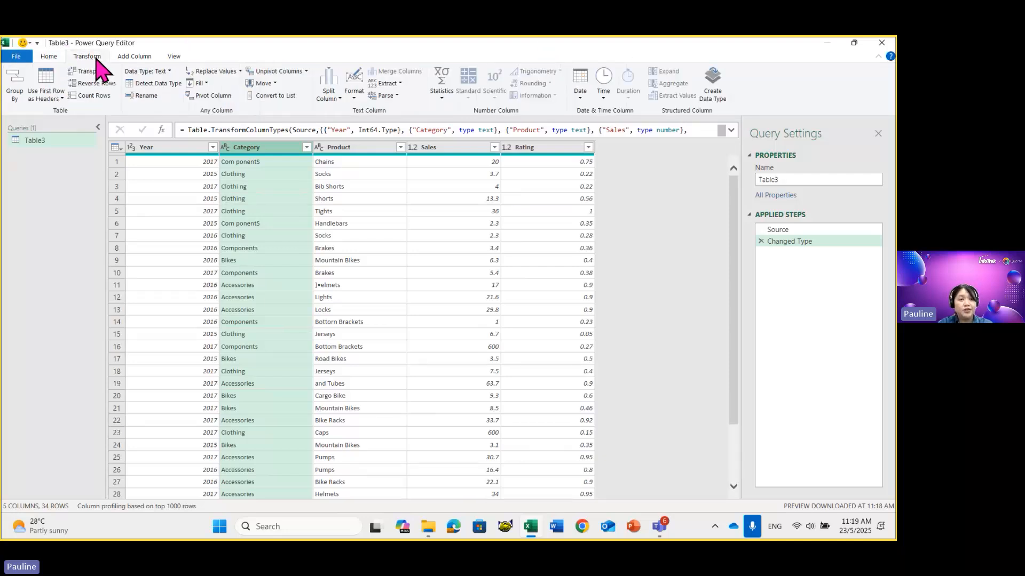
{"action": "left_click", "coordinate": [136, 57]}
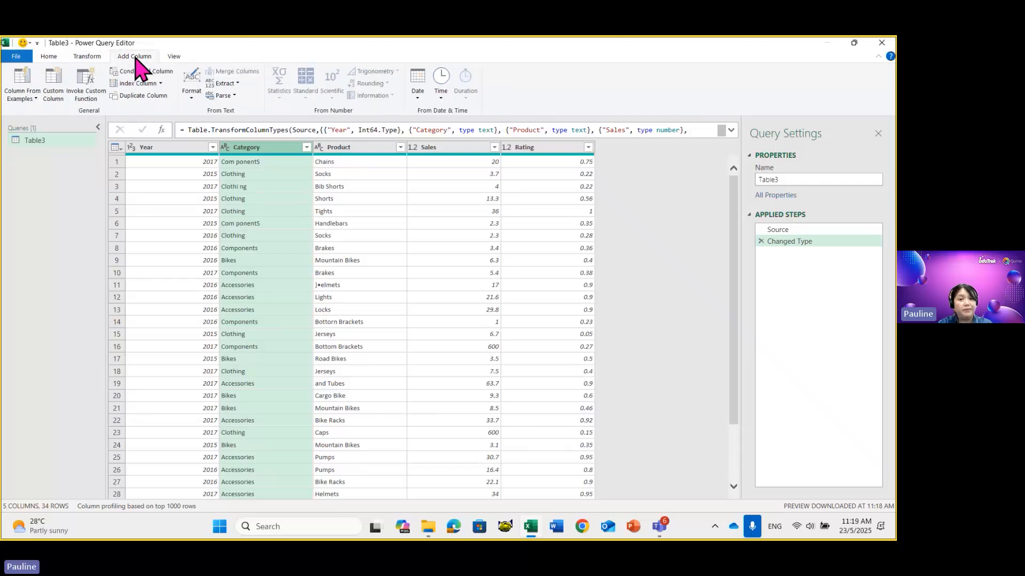
{"action": "left_click", "coordinate": [175, 58]}
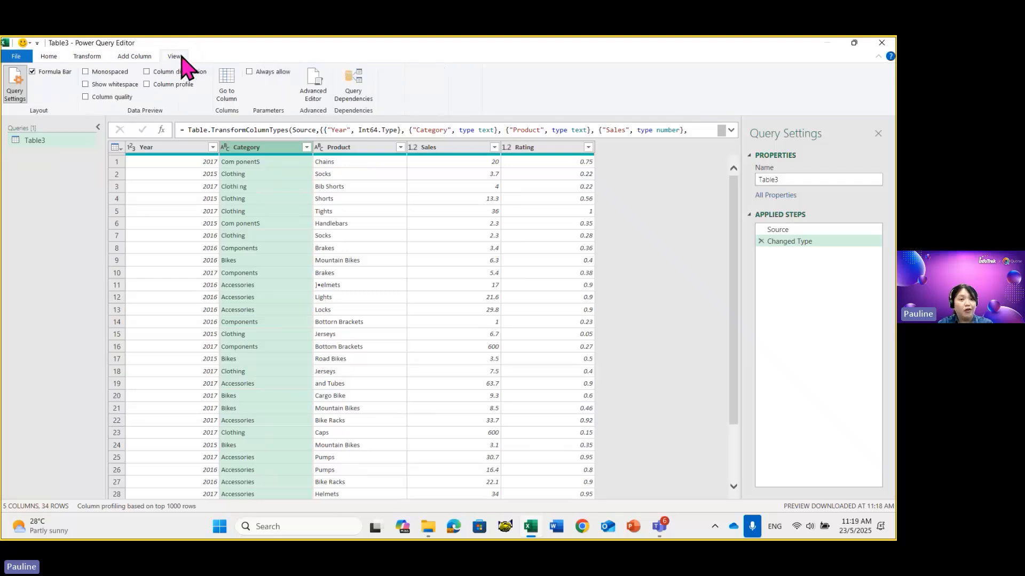
{"action": "left_click", "coordinate": [50, 57]}
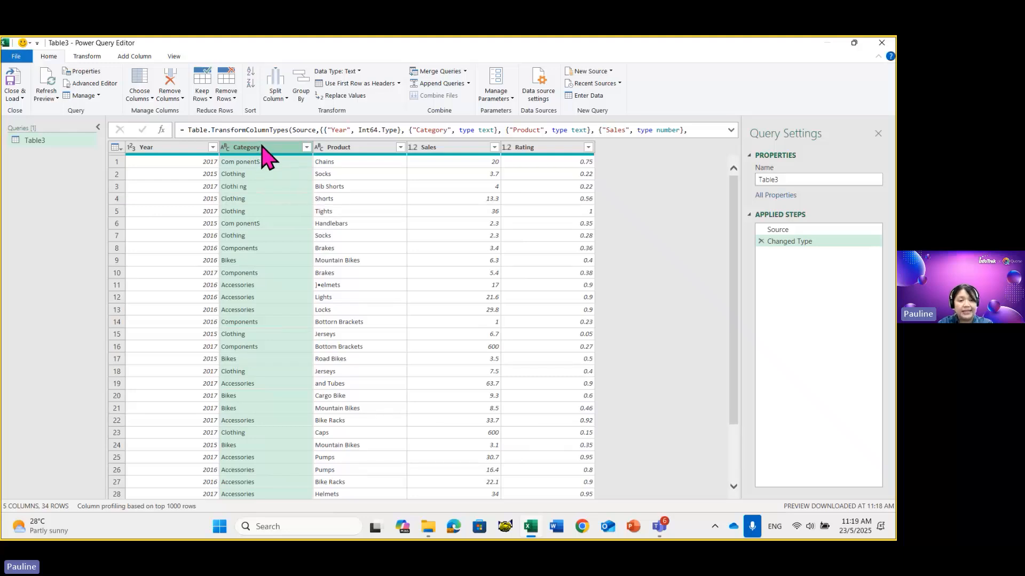
Step: Replace every space with nothing in the Category and Product columns
{"action": "left_click", "coordinate": [338, 147], "text": "ctrl"}
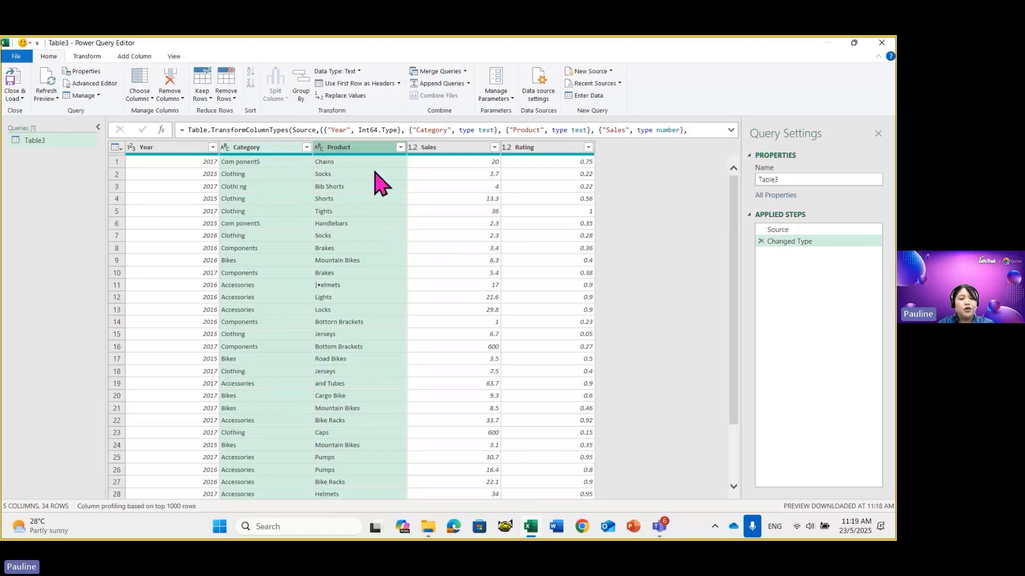
{"action": "left_click", "coordinate": [355, 97]}
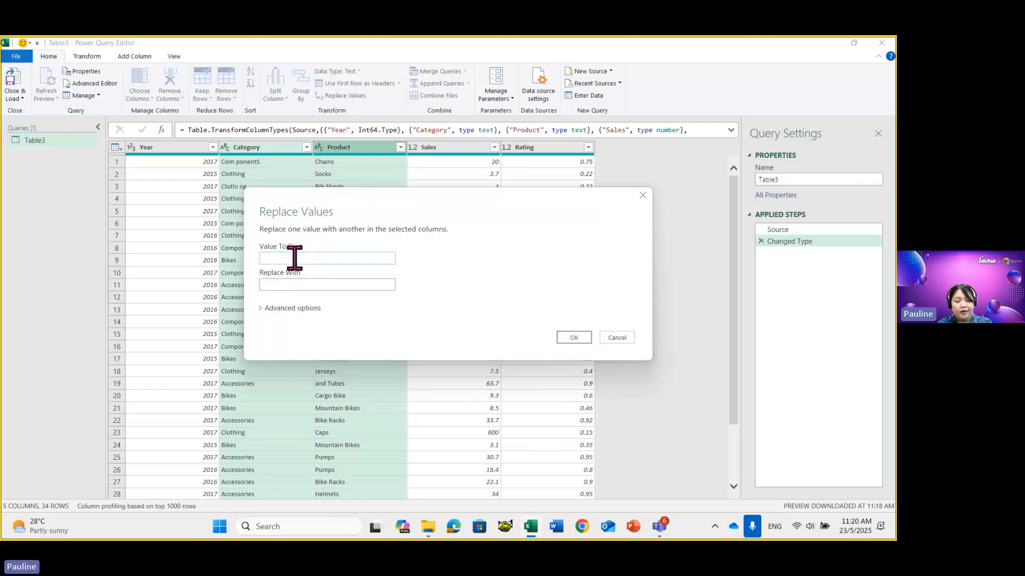
{"action": "left_click", "coordinate": [280, 284]}
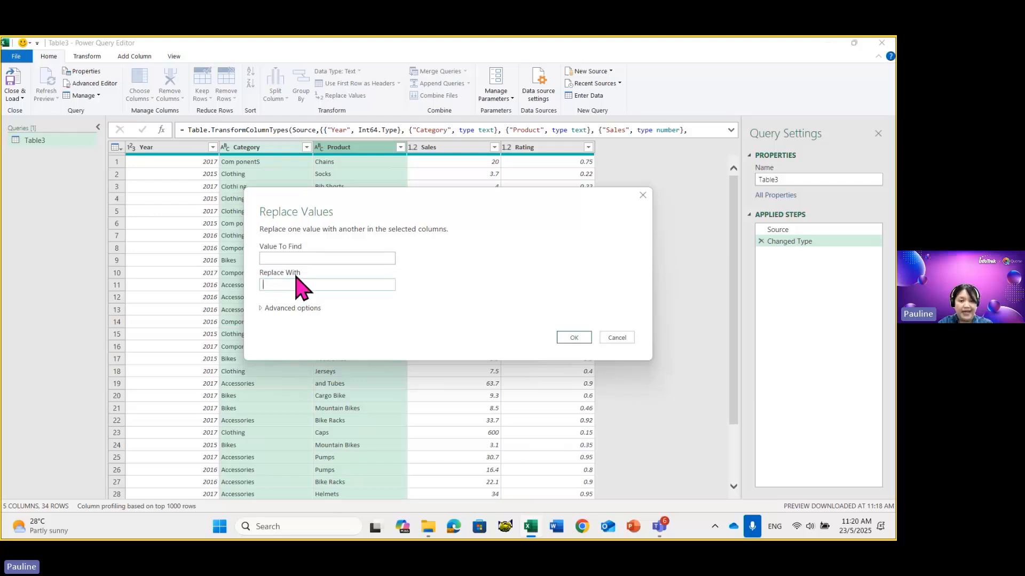
{"action": "left_click", "coordinate": [569, 339]}
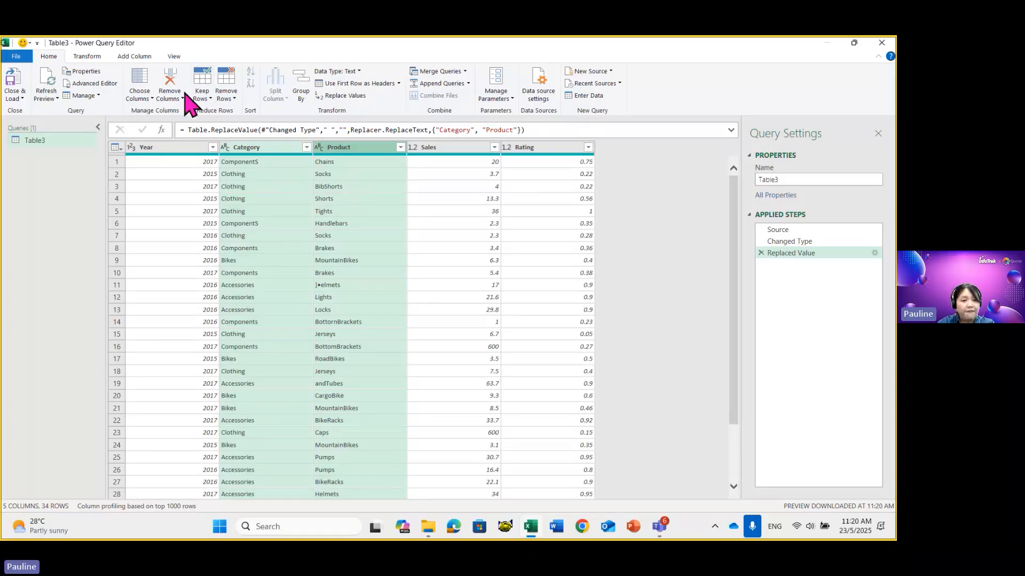
Step: Convert the Category and Product text to uppercase and trim both columns
{"action": "left_click", "coordinate": [89, 56]}
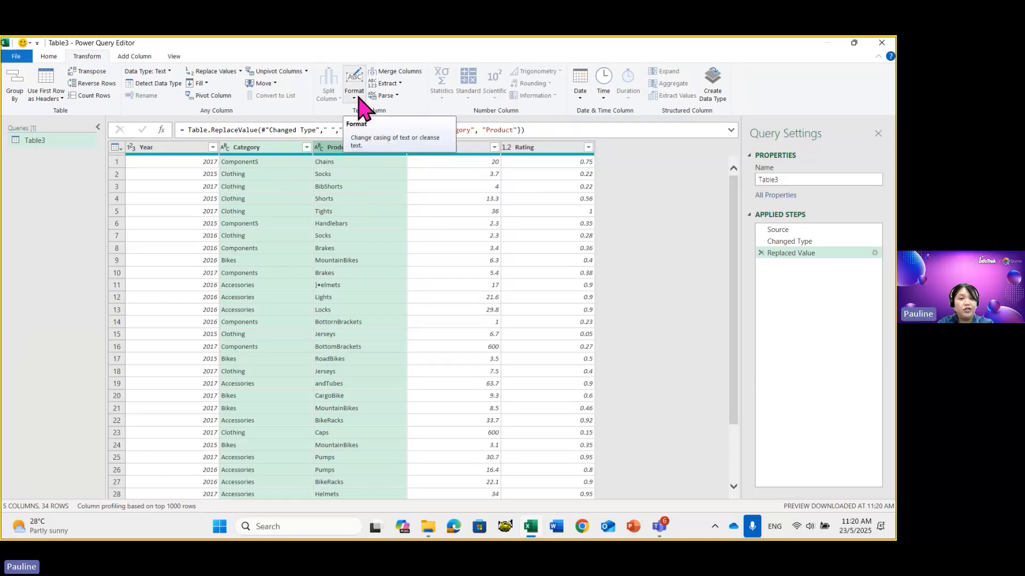
{"action": "key", "text": "ctrl"}
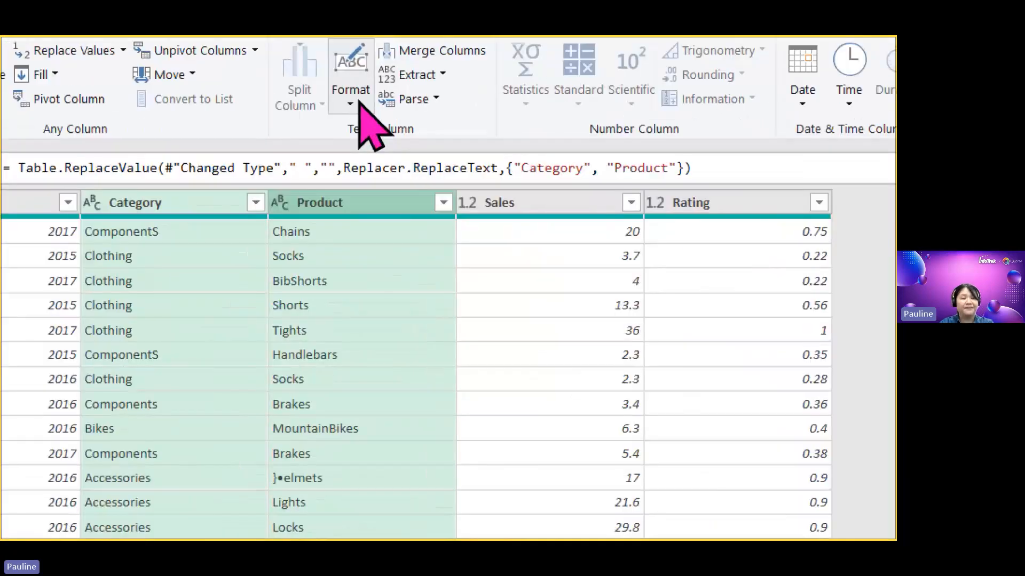
{"action": "left_click", "coordinate": [359, 101]}
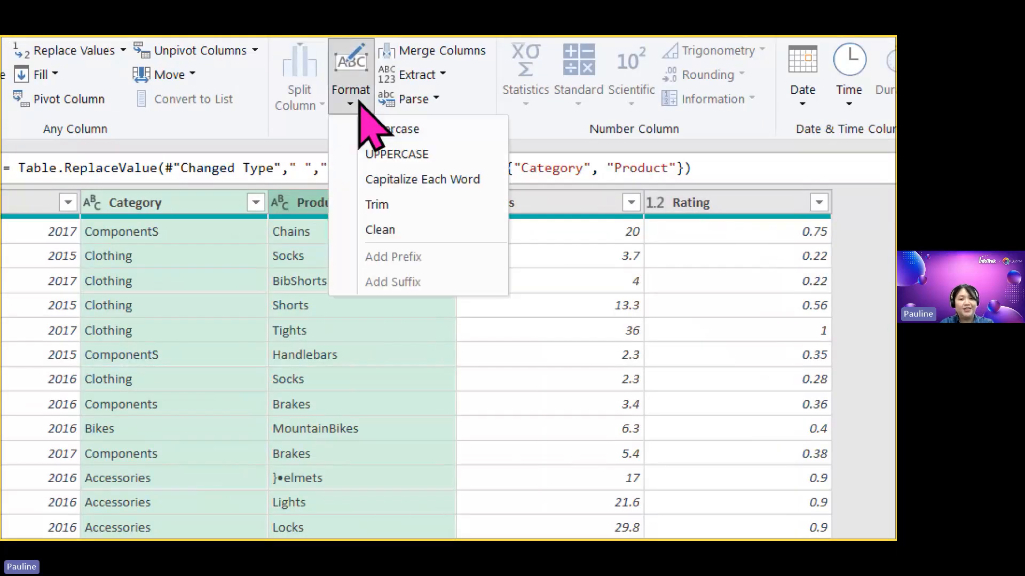
{"action": "left_click", "coordinate": [374, 155]}
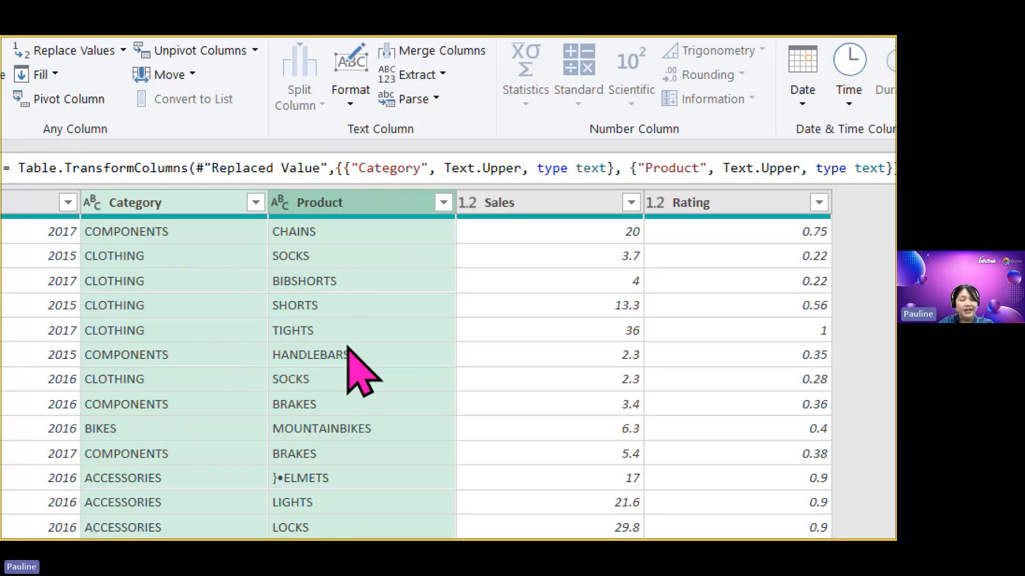
{"action": "left_click", "coordinate": [367, 107]}
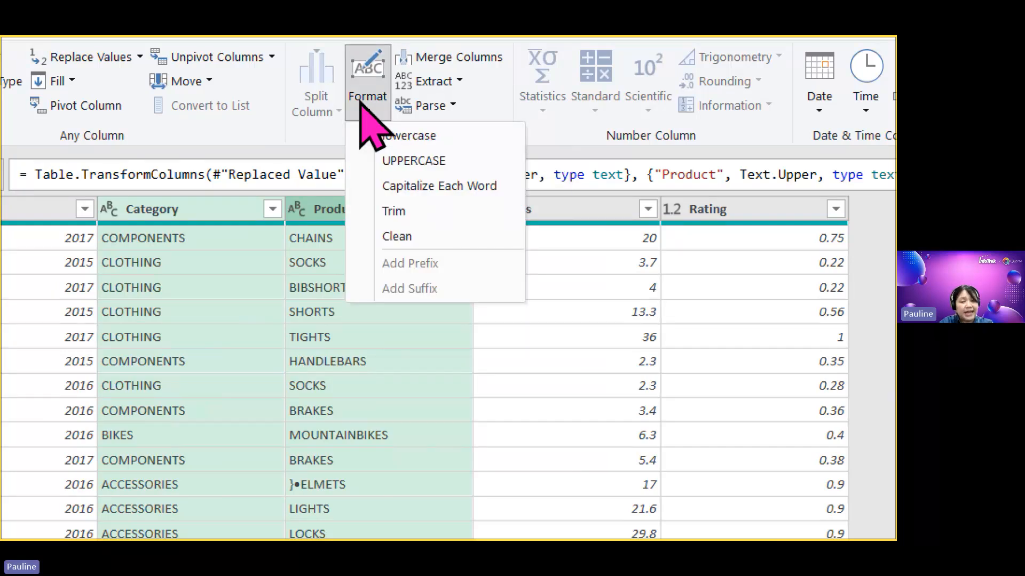
{"action": "left_click", "coordinate": [414, 214]}
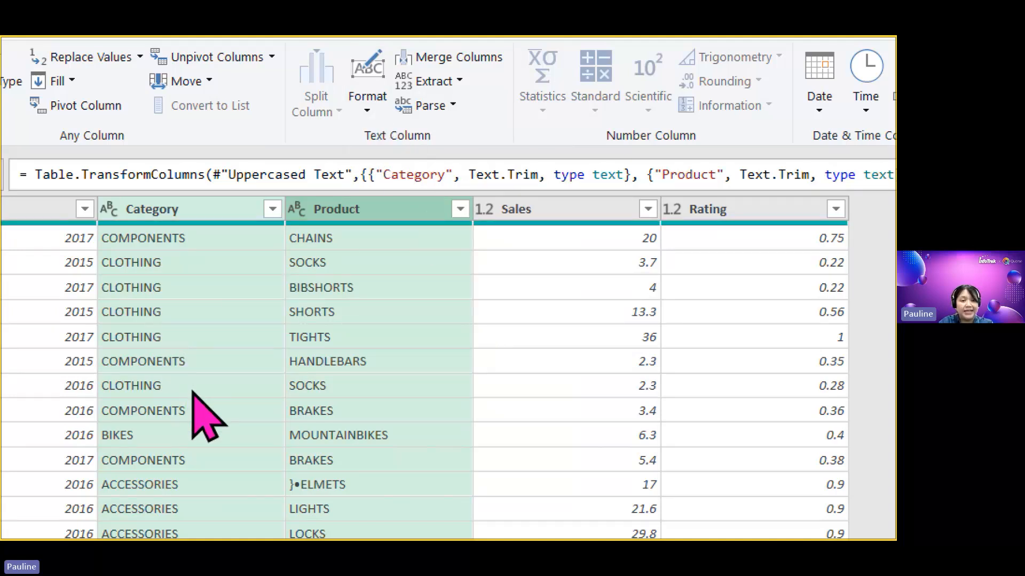
{"action": "scroll", "coordinate": [192, 391], "scroll_direction": "down", "scroll_amount": 1}
{"action": "scroll", "coordinate": [192, 391], "scroll_direction": "up", "scroll_amount": 1}
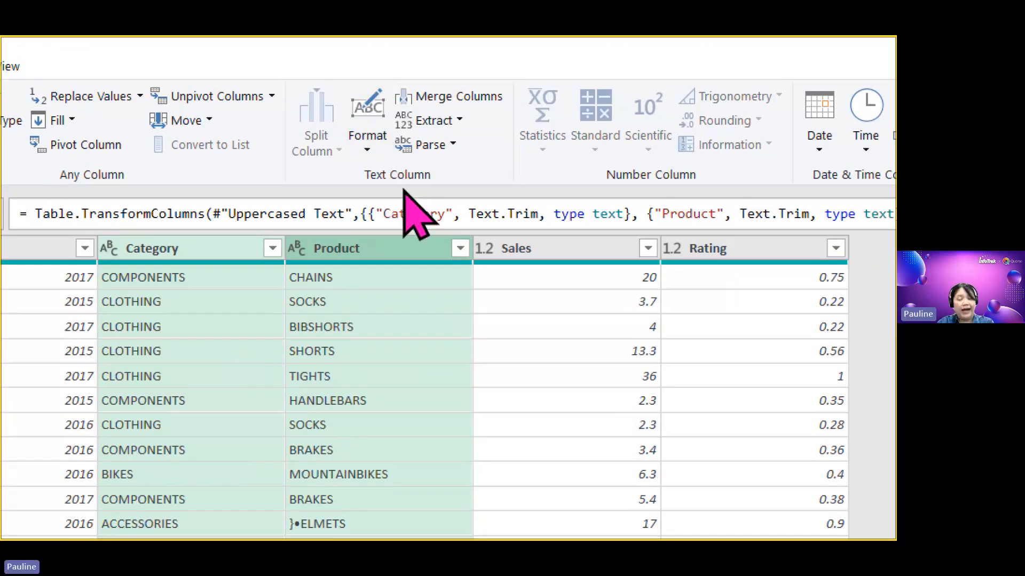
Step: Set the Sales column's data type to Currency and the Rating column's to Percentage
{"action": "left_click", "coordinate": [527, 246], "text": "ctrl"}
{"action": "left_click", "coordinate": [529, 248]}
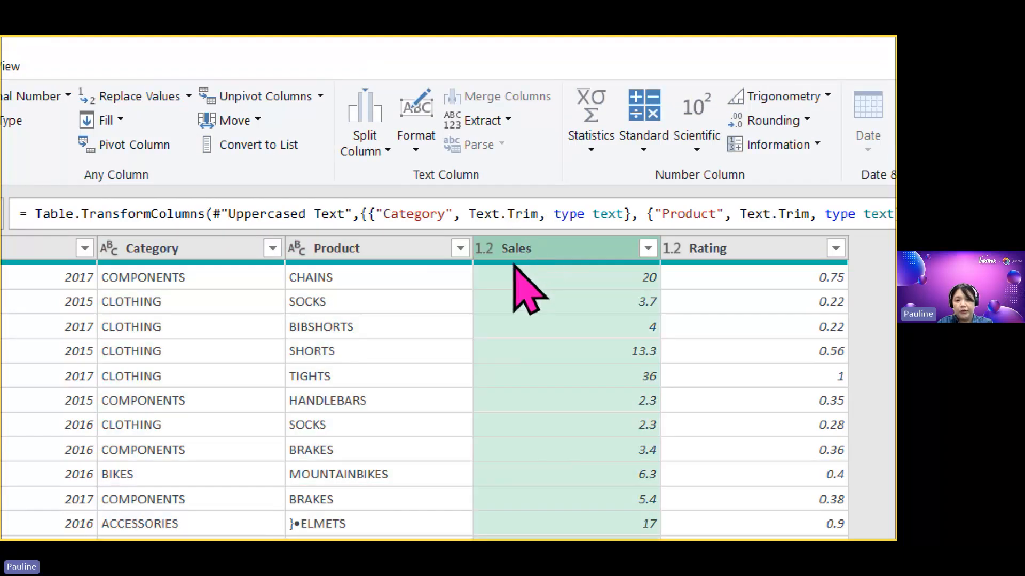
{"action": "left_click", "coordinate": [484, 249]}
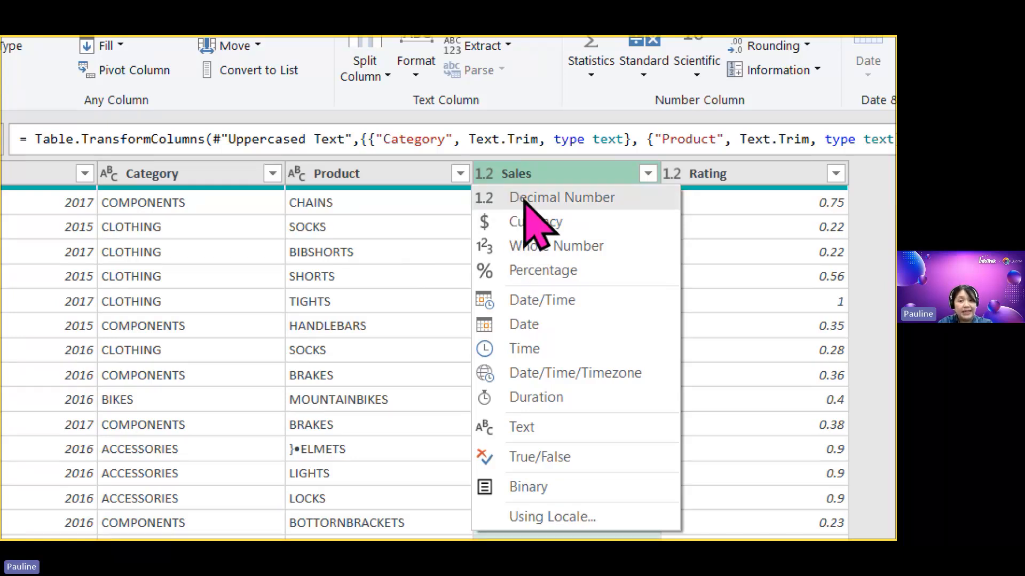
{"action": "left_click", "coordinate": [506, 226]}
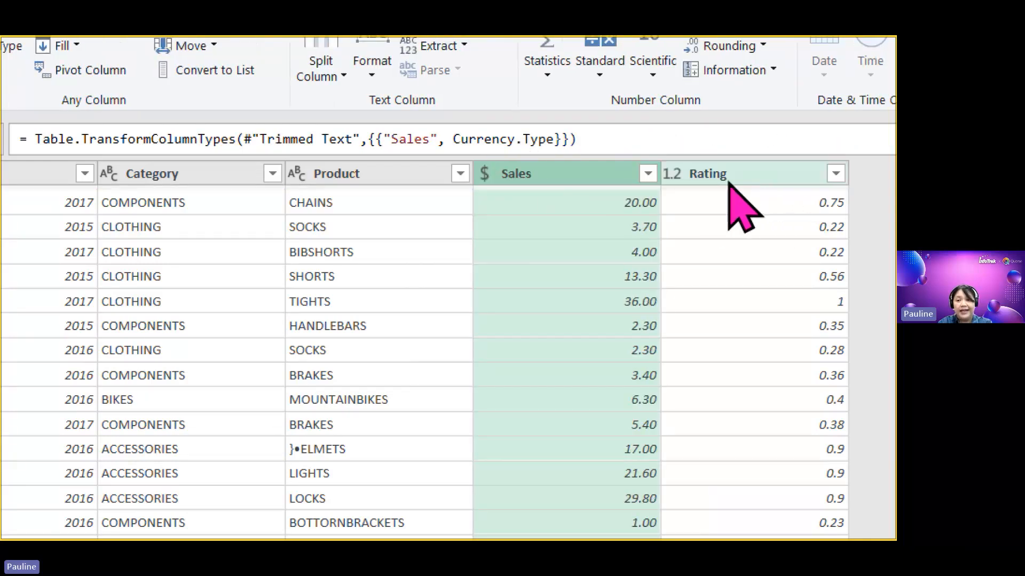
{"action": "left_click", "coordinate": [677, 175]}
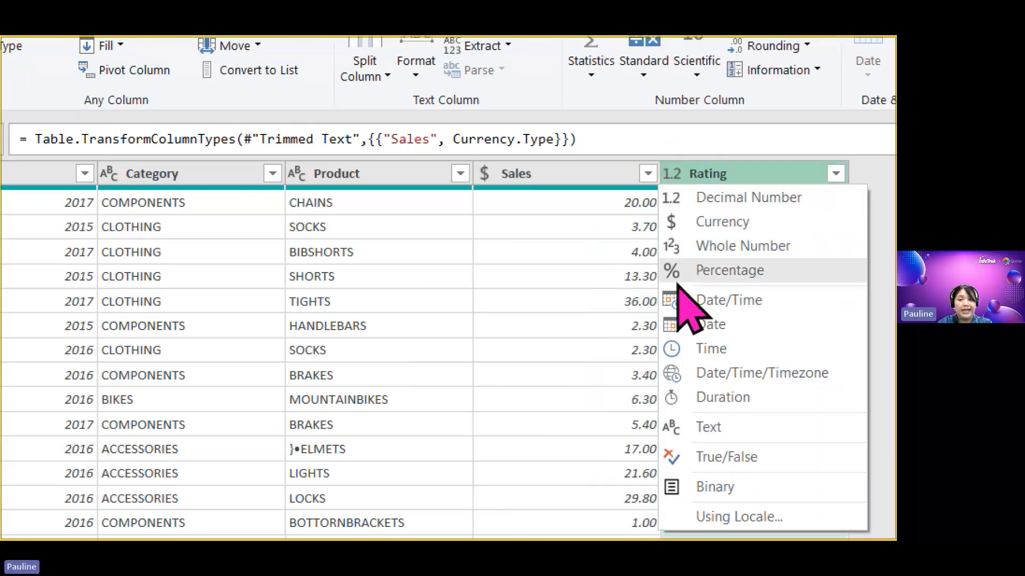
{"action": "left_click", "coordinate": [675, 270]}
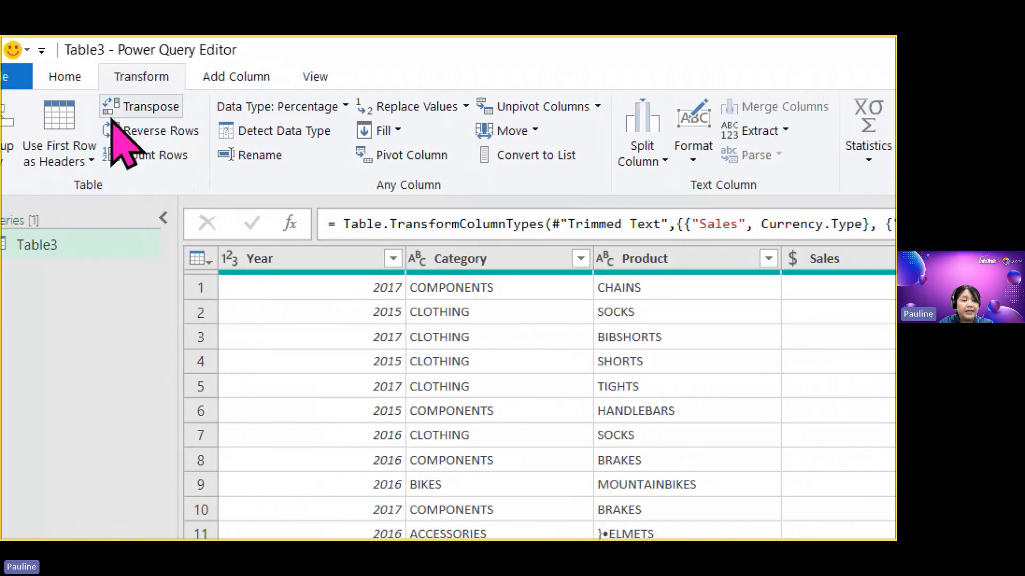
Step: Close the query and load it as a table into the existing worksheet at H5, dismissing the table style tip
{"action": "left_click", "coordinate": [103, 77]}
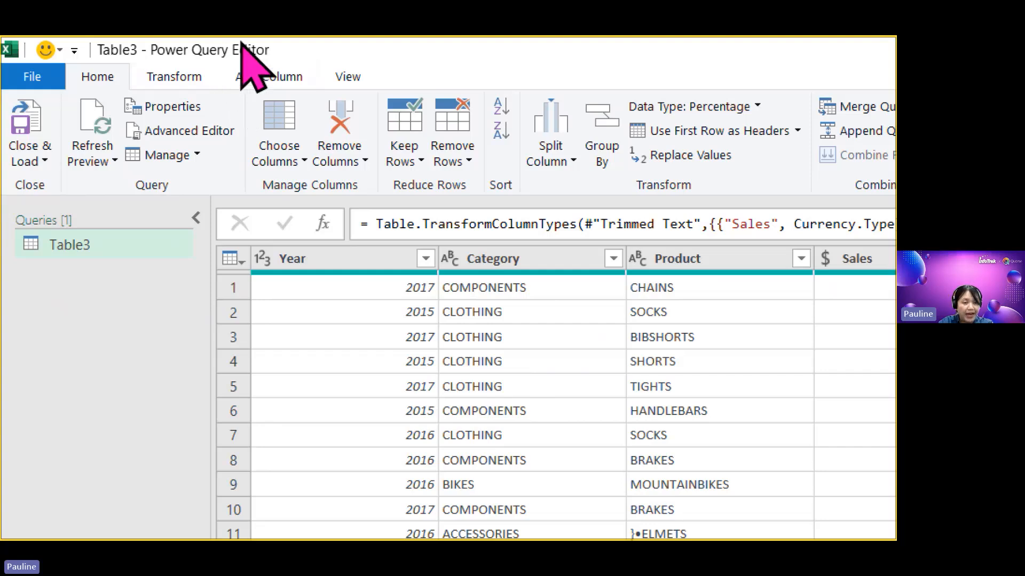
{"action": "left_click", "coordinate": [25, 159]}
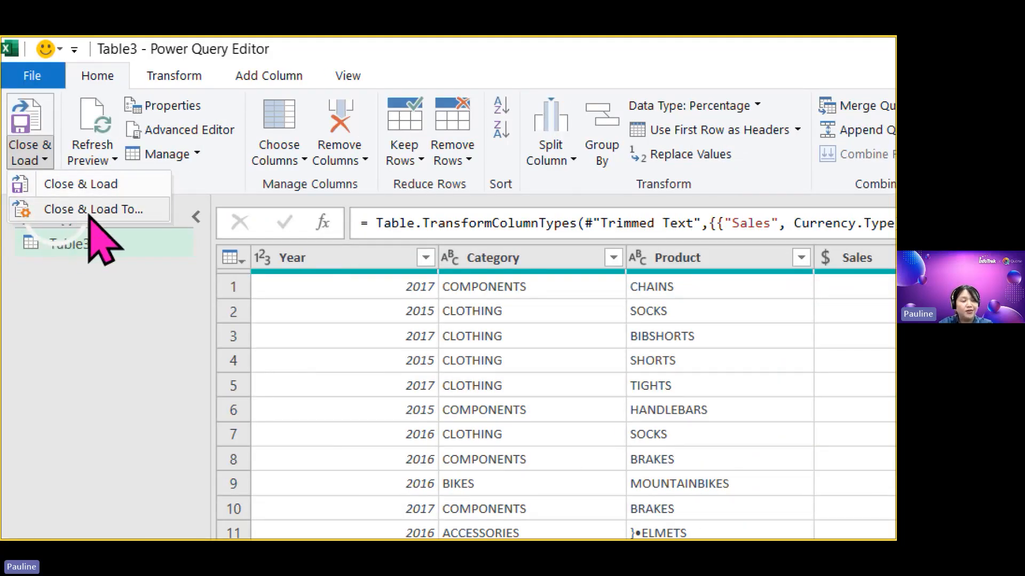
{"action": "left_click", "coordinate": [118, 210]}
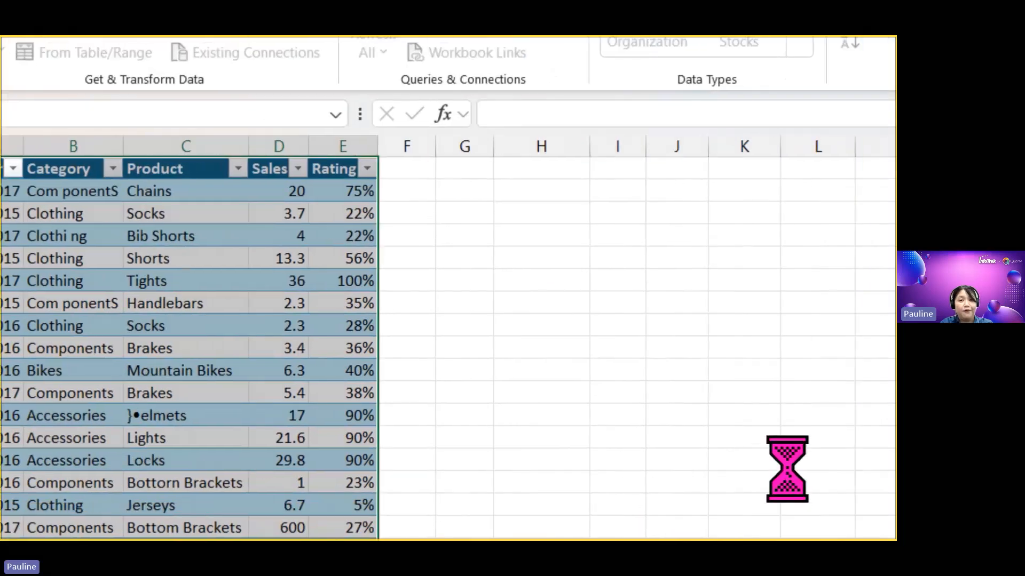
{"action": "key", "text": "ctrl+4"}
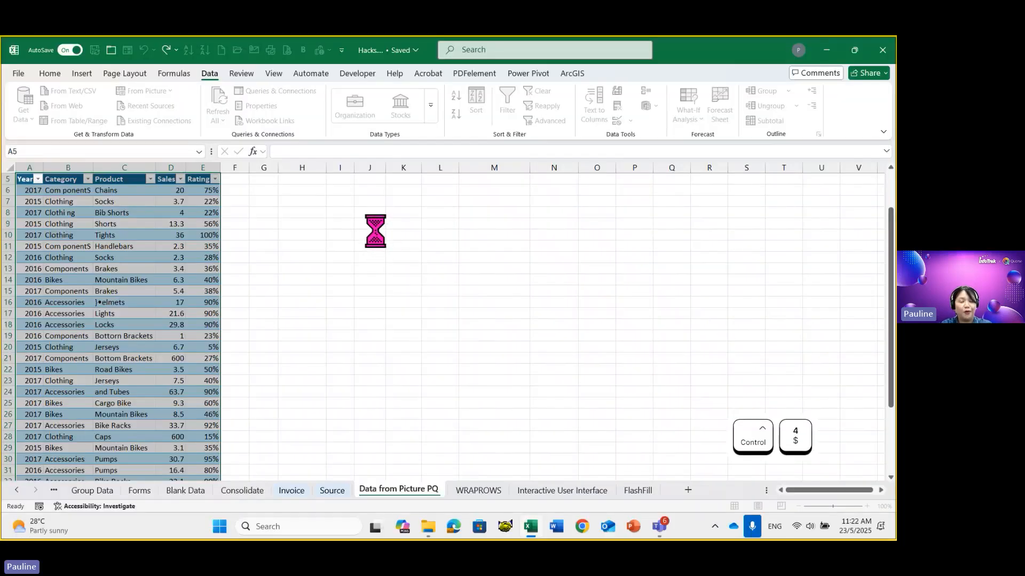
{"action": "mouse_move", "coordinate": [378, 182]}
{"action": "left_mouse_down"}
{"action": "mouse_move", "coordinate": [389, 228]}
{"action": "mouse_move", "coordinate": [390, 195]}
{"action": "left_mouse_up"}
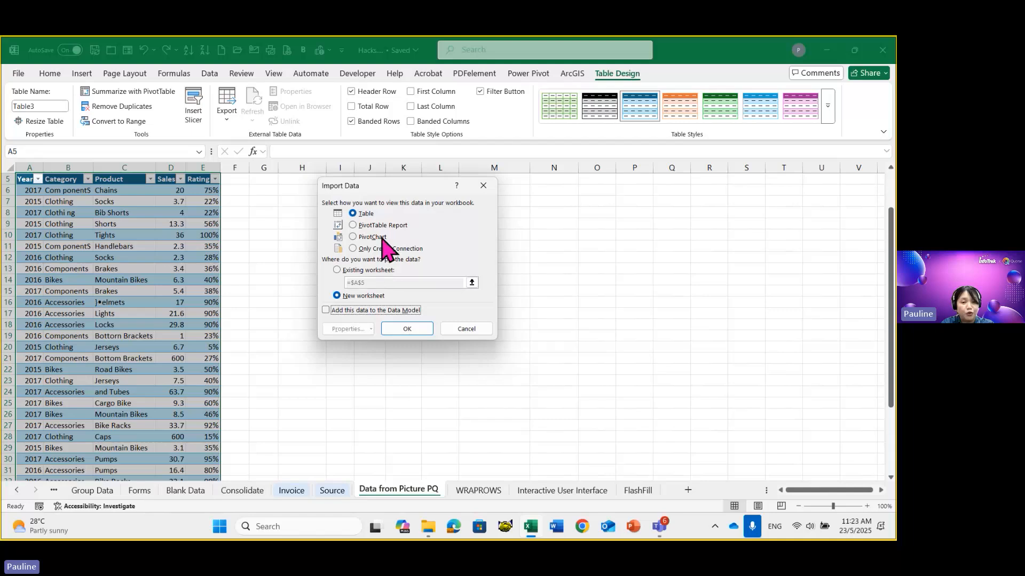
{"action": "left_click", "coordinate": [367, 271]}
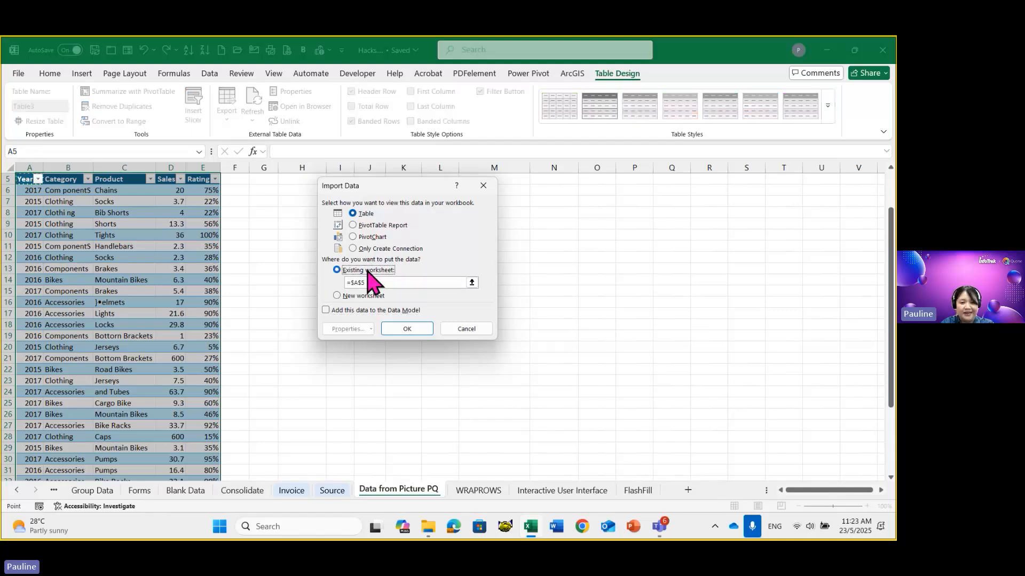
{"action": "left_click", "coordinate": [301, 178]}
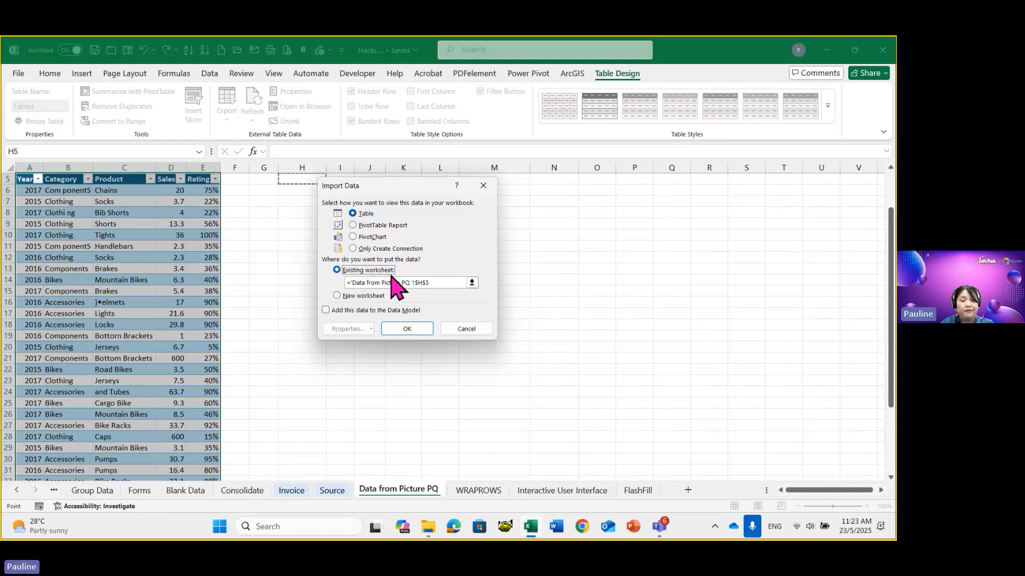
{"action": "left_click", "coordinate": [404, 330]}
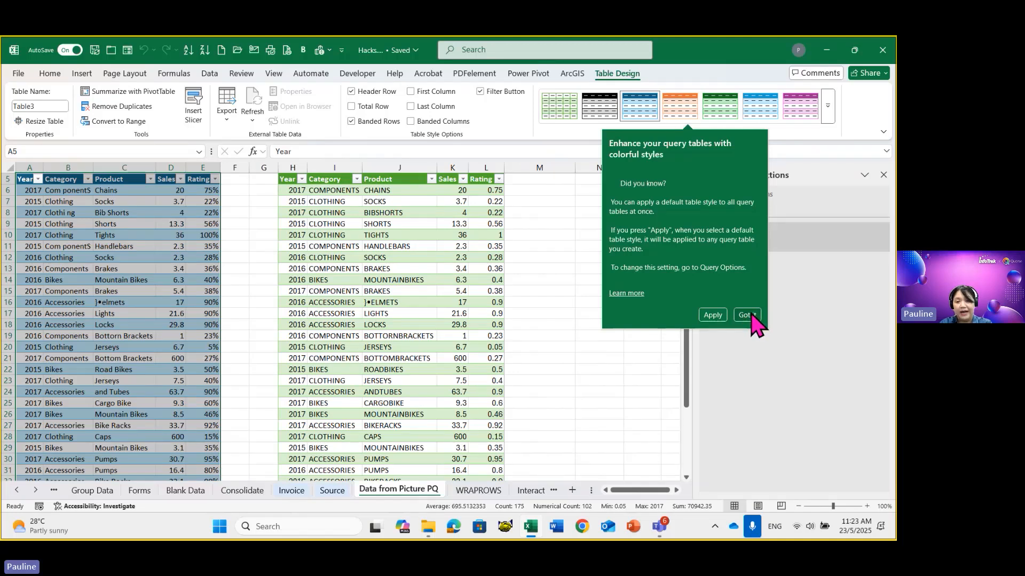
{"action": "left_click", "coordinate": [746, 316]}
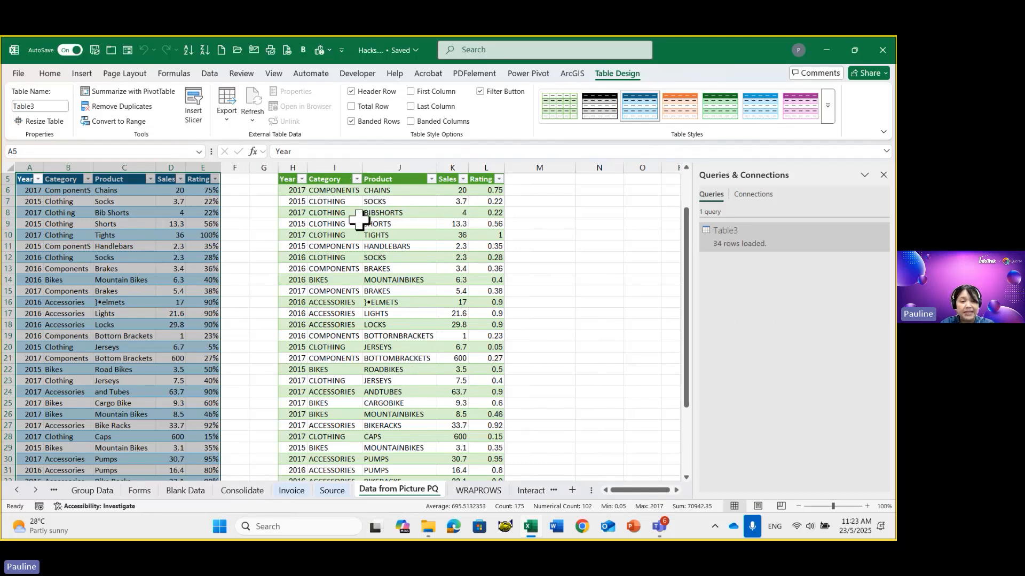
Step: Replace the misread product in J16 of the cleaned table with HELMETS, picked from the column's existing entries
{"action": "scroll", "coordinate": [355, 322], "scroll_direction": "down", "scroll_amount": 4}
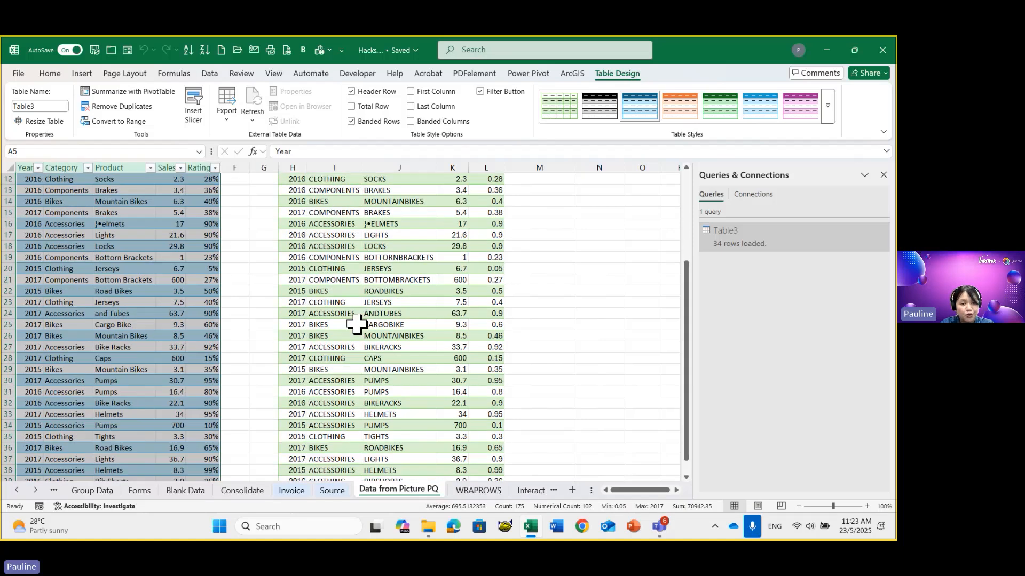
{"action": "scroll", "coordinate": [363, 325], "scroll_direction": "up", "scroll_amount": 4}
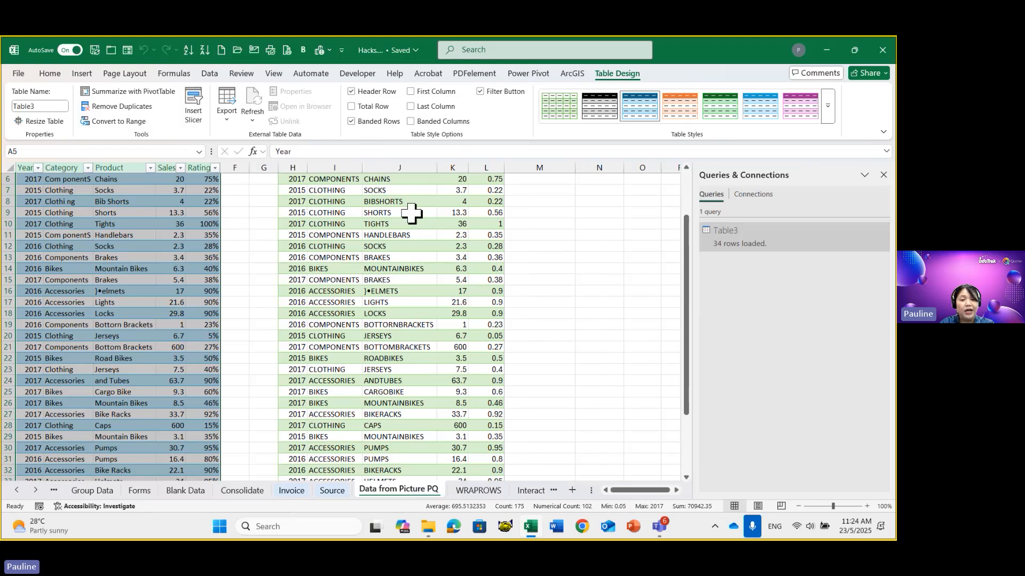
{"action": "scroll", "coordinate": [415, 286], "scroll_direction": "up", "scroll_amount": 1}
{"action": "scroll", "coordinate": [414, 287], "scroll_direction": "down", "scroll_amount": 1}
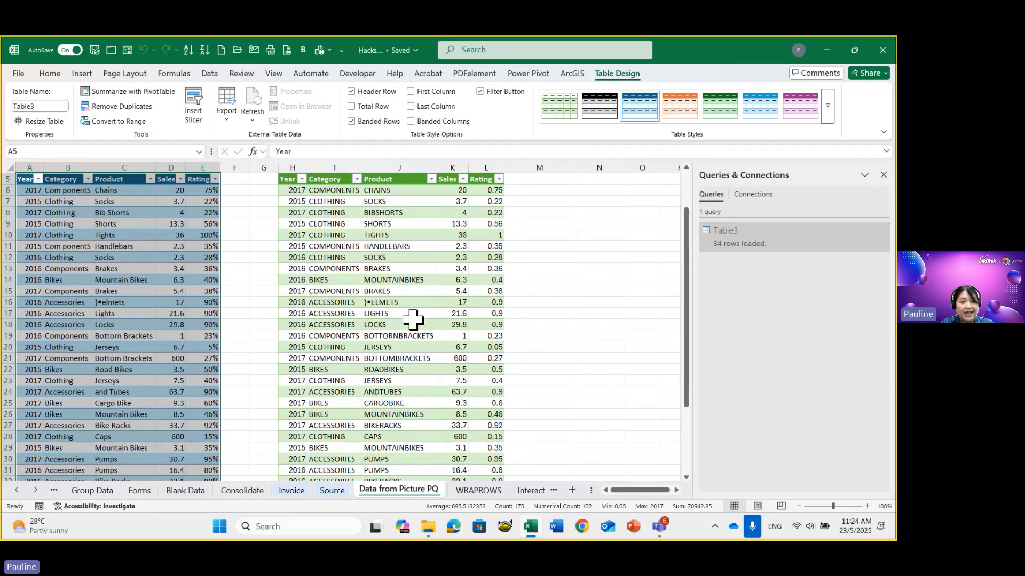
{"action": "left_click", "coordinate": [409, 302]}
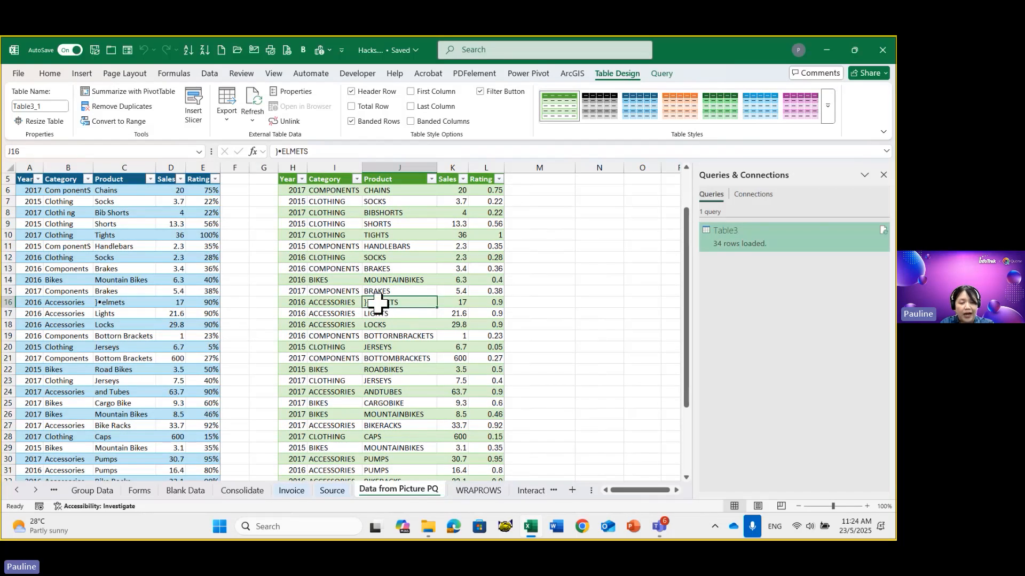
{"action": "key", "text": "ctrl"}
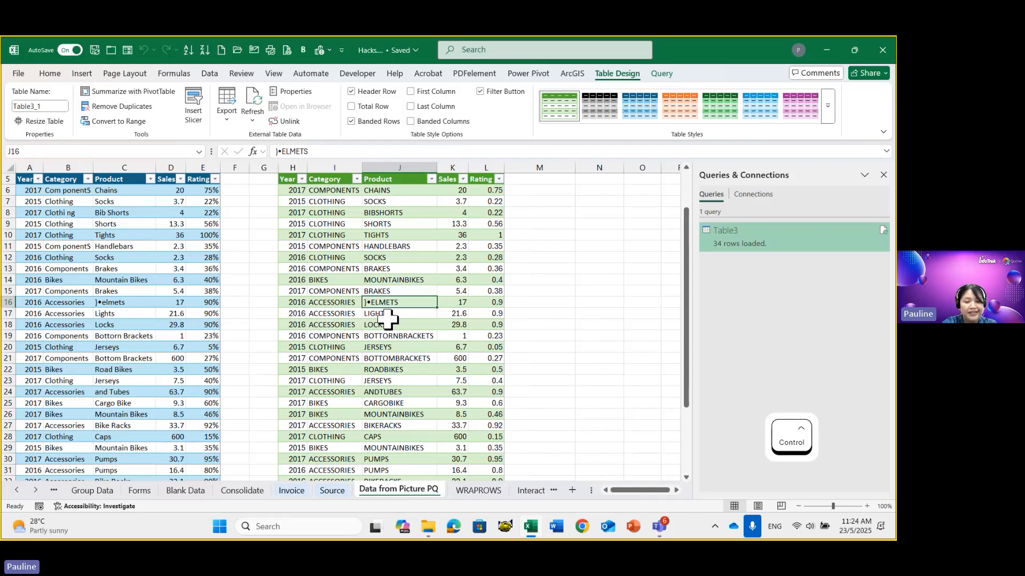
{"action": "key", "text": "ctrl"}
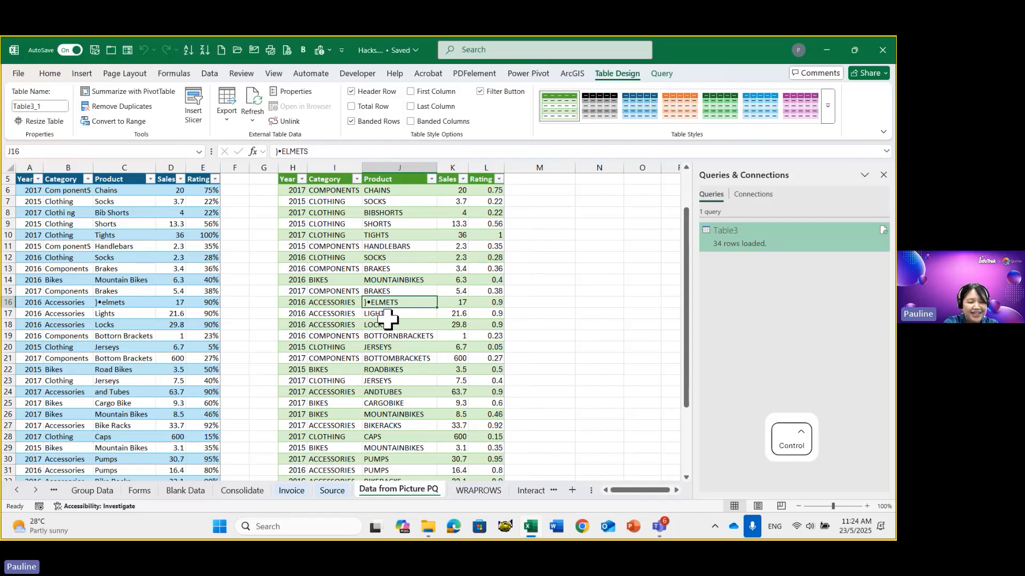
{"action": "key", "text": "ctrl+4"}
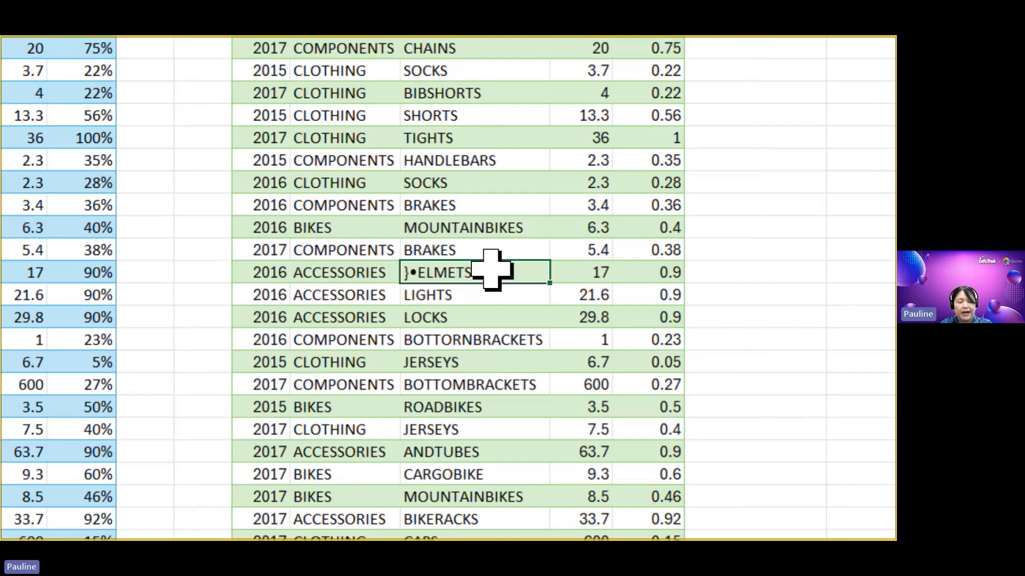
{"action": "key", "text": "ctrl+4"}
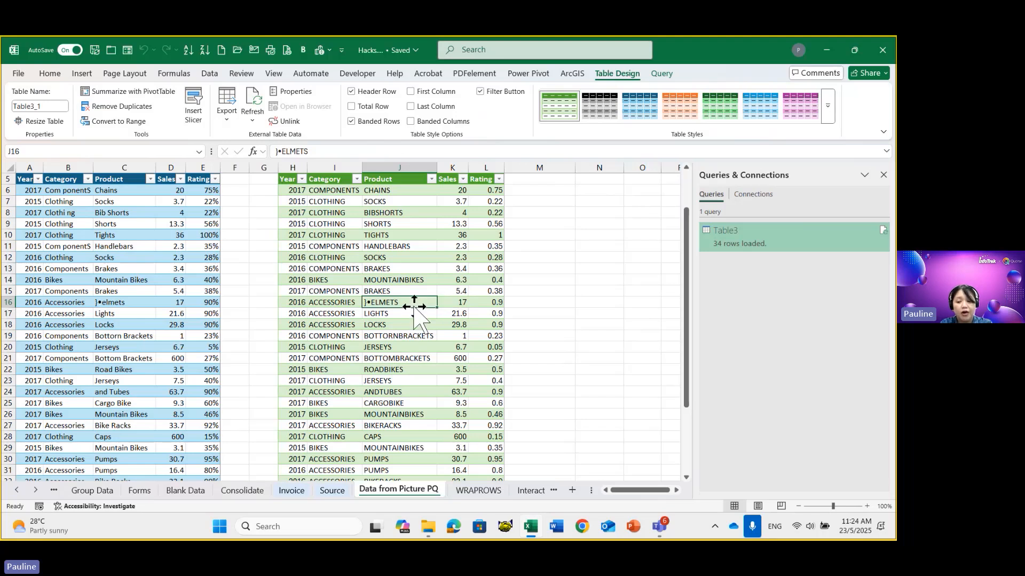
{"action": "key", "text": "alt"}
{"action": "key", "text": "alt+Down"}
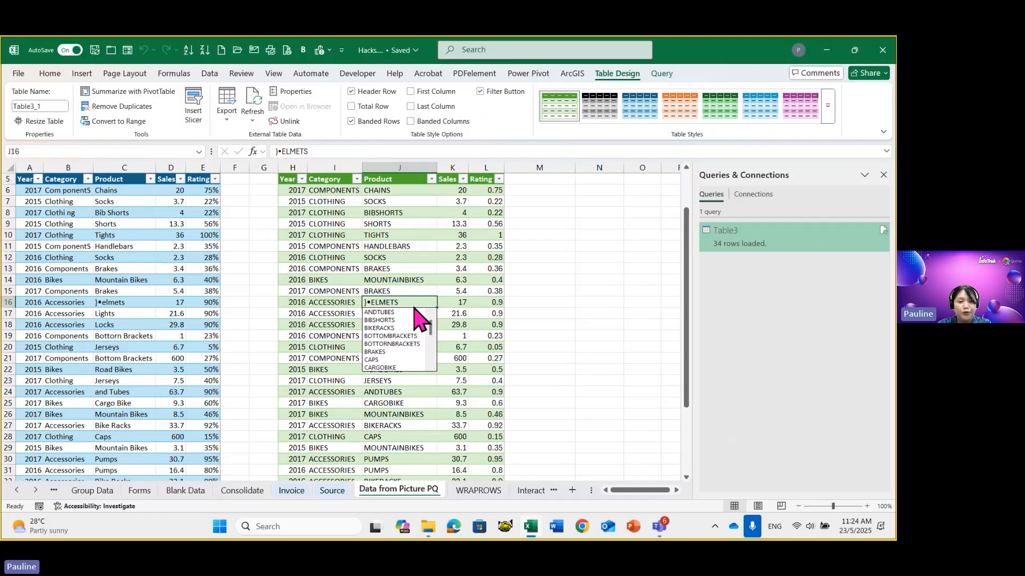
{"action": "scroll", "coordinate": [434, 370], "scroll_direction": "down", "scroll_amount": 3}
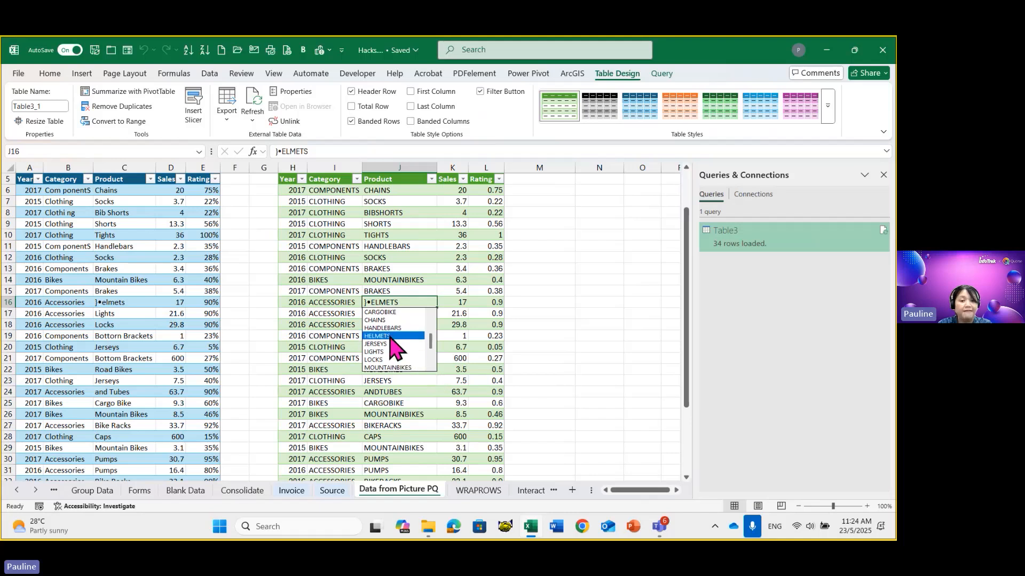
{"action": "left_click", "coordinate": [391, 337]}
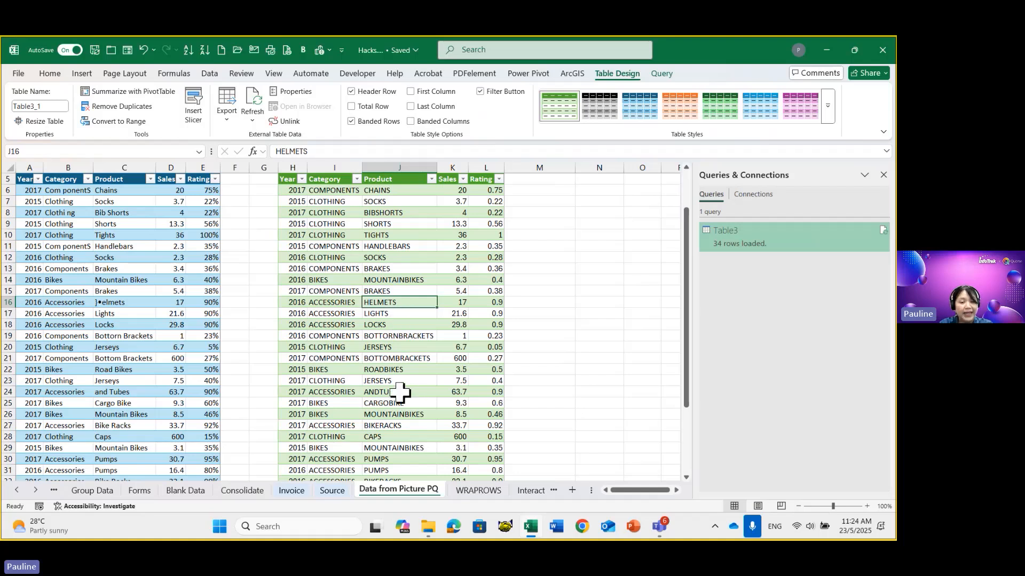
Step: Review the cleaned table's remaining rows, select a cell inside it and close the Queries & Connections pane
{"action": "scroll", "coordinate": [402, 368], "scroll_direction": "down", "scroll_amount": 1}
{"action": "scroll", "coordinate": [401, 368], "scroll_direction": "down", "scroll_amount": 3}
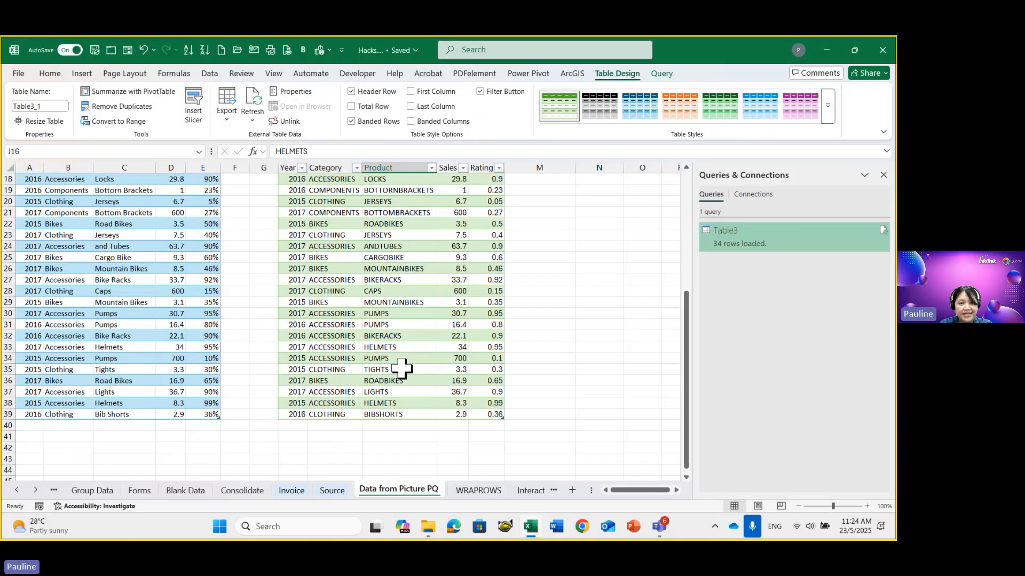
{"action": "scroll", "coordinate": [402, 368], "scroll_direction": "up", "scroll_amount": 6}
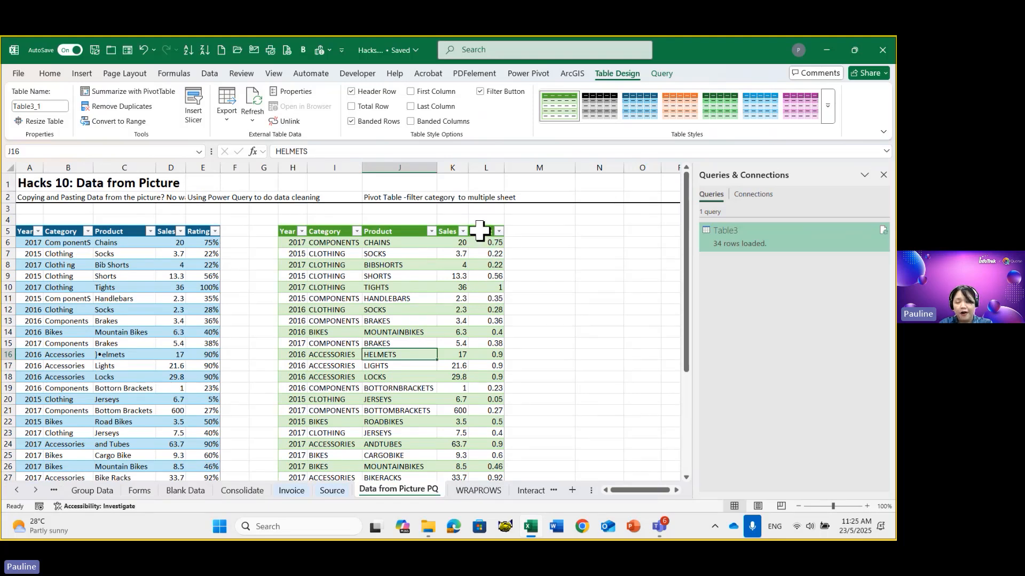
{"action": "left_click", "coordinate": [388, 310]}
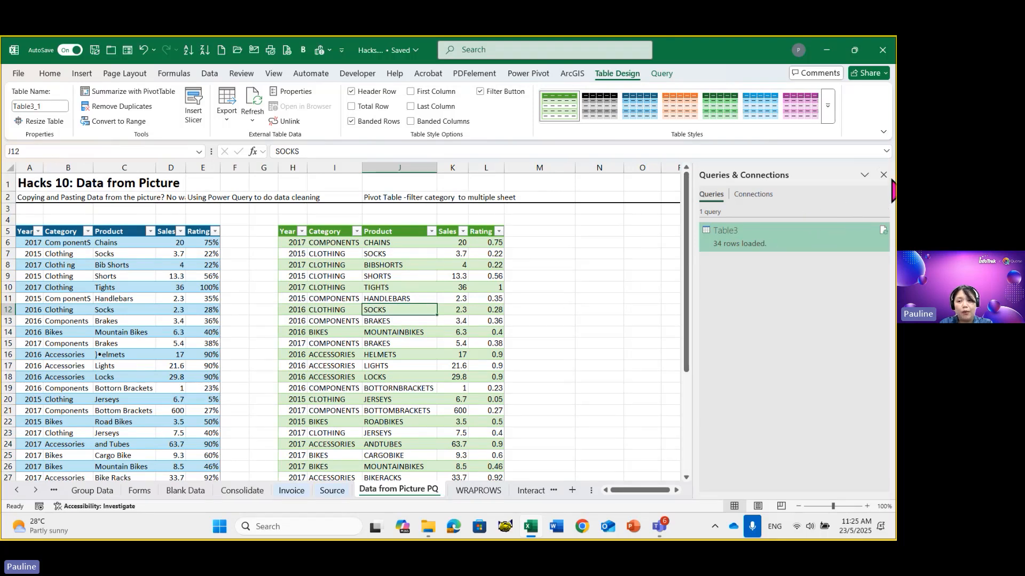
{"action": "left_click", "coordinate": [883, 175]}
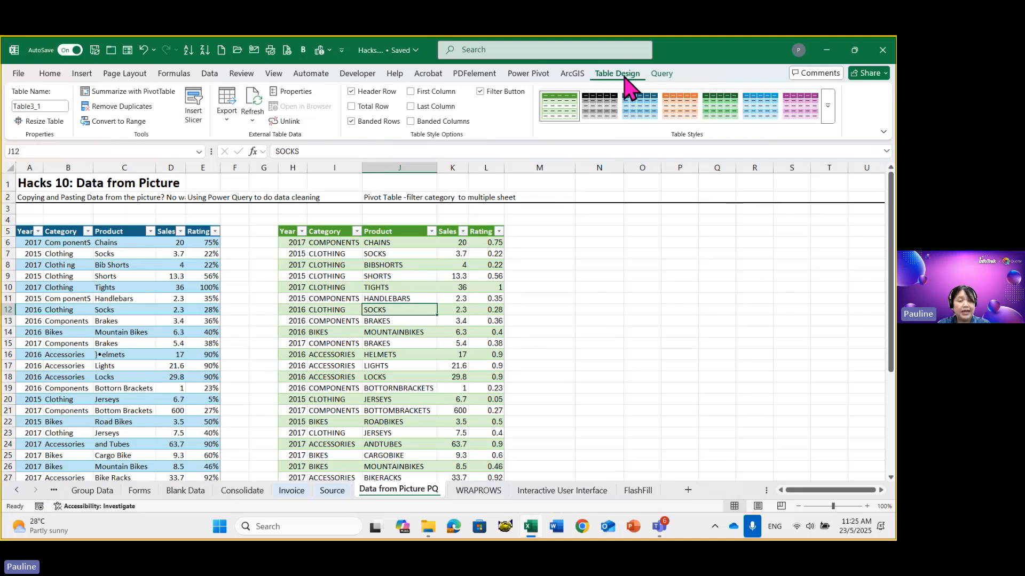
Step: Summarize the cleaned table with a PivotTable placed in the existing worksheet at N8
{"action": "left_click", "coordinate": [143, 97]}
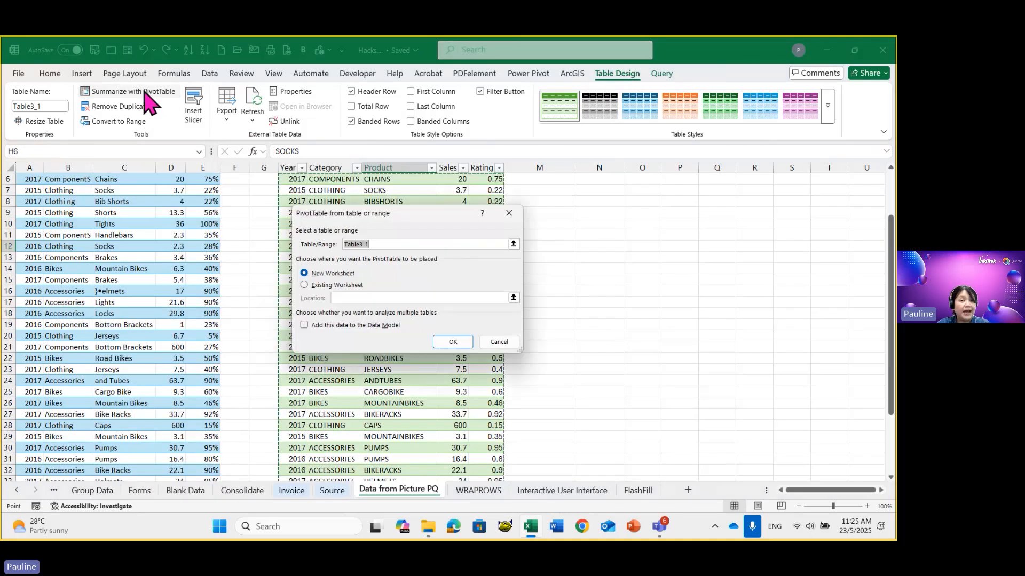
{"action": "left_click", "coordinate": [337, 285]}
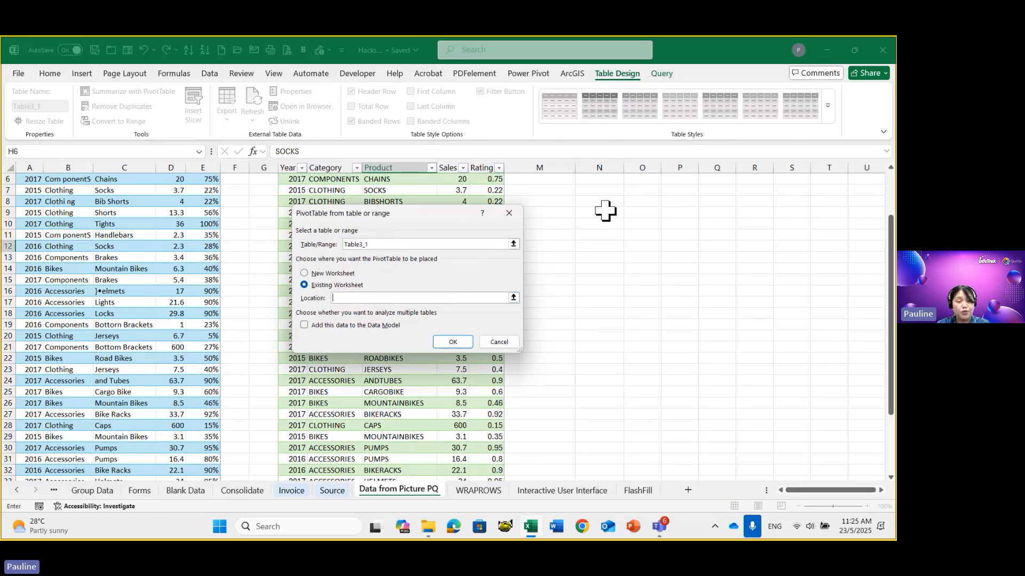
{"action": "scroll", "coordinate": [606, 209], "scroll_direction": "up", "scroll_amount": 1}
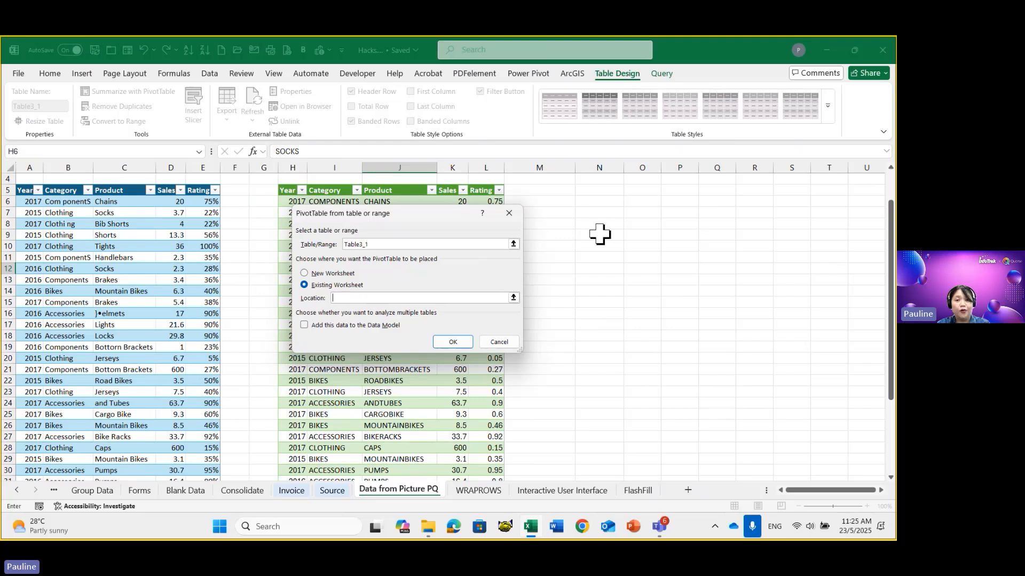
{"action": "left_click", "coordinate": [610, 219]}
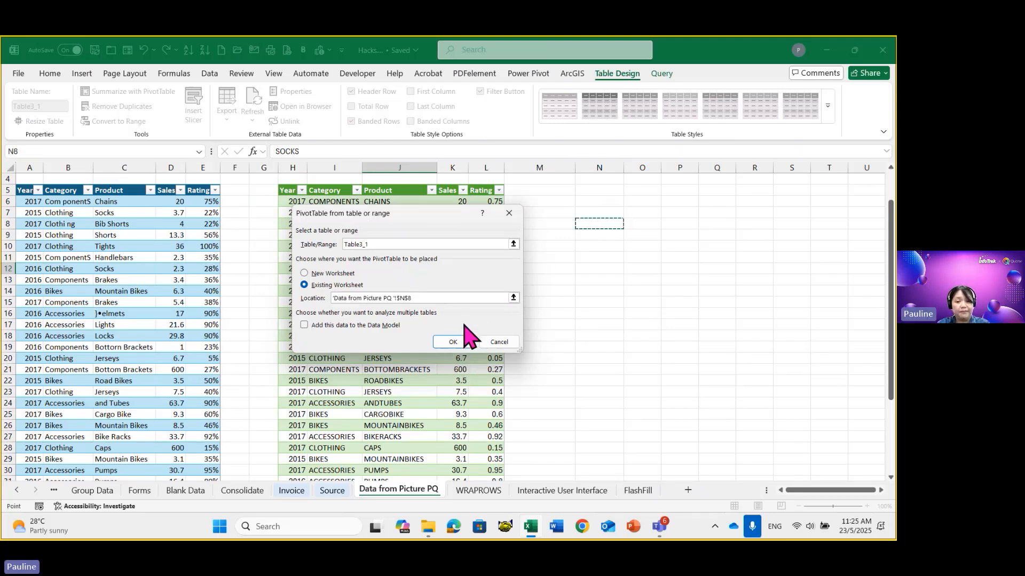
{"action": "left_click", "coordinate": [462, 343]}
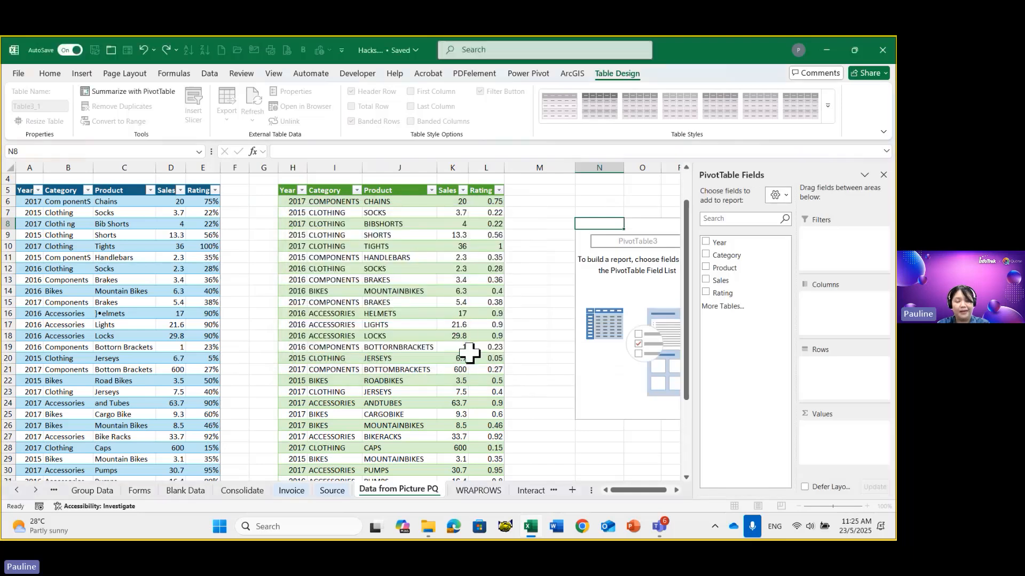
Step: Add Product as the PivotTable's row field and Sales as its summed value field
{"action": "left_click", "coordinate": [676, 490]}
{"action": "left_click", "coordinate": [677, 490]}
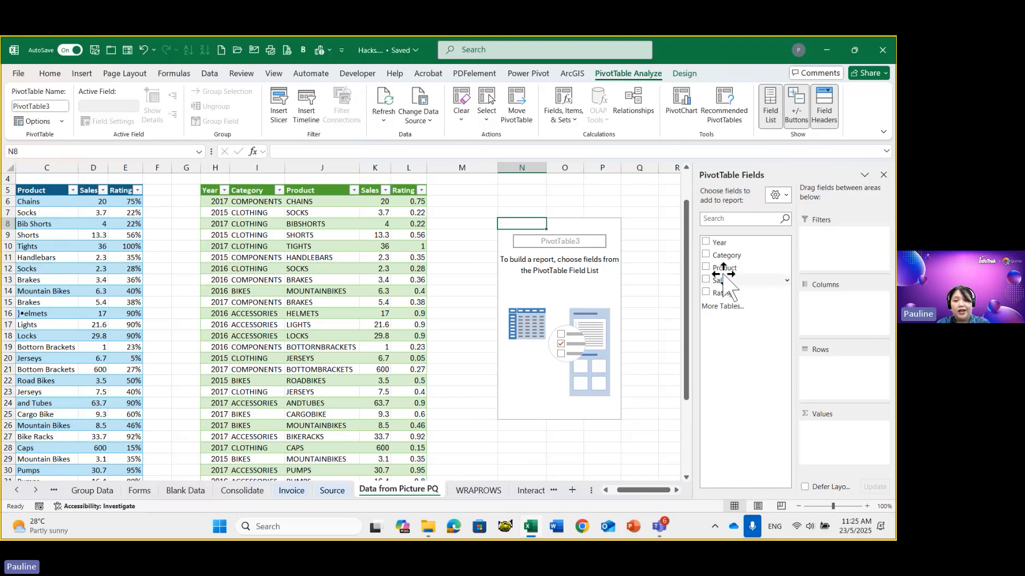
{"action": "left_click", "coordinate": [706, 267]}
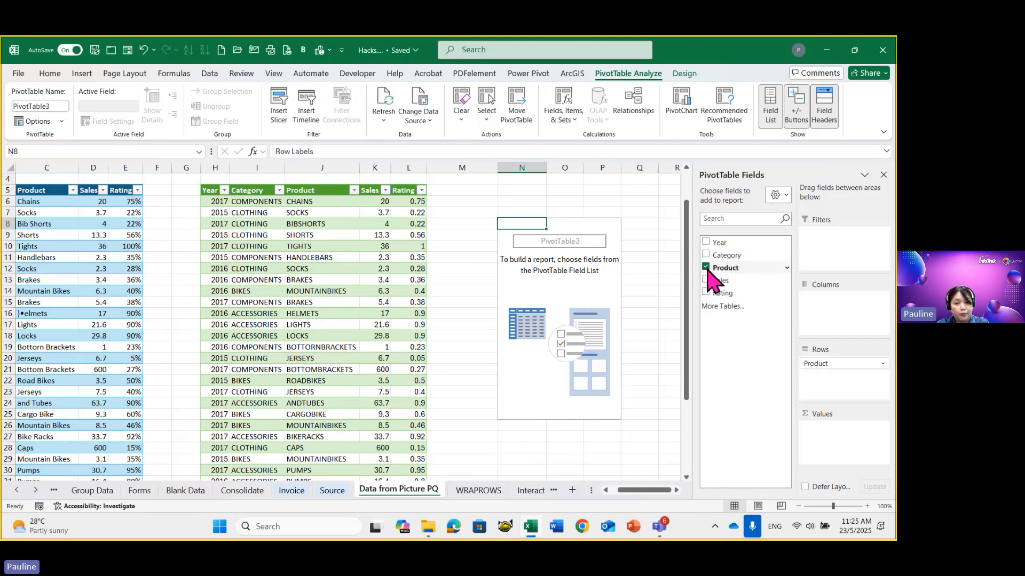
{"action": "left_click", "coordinate": [706, 281]}
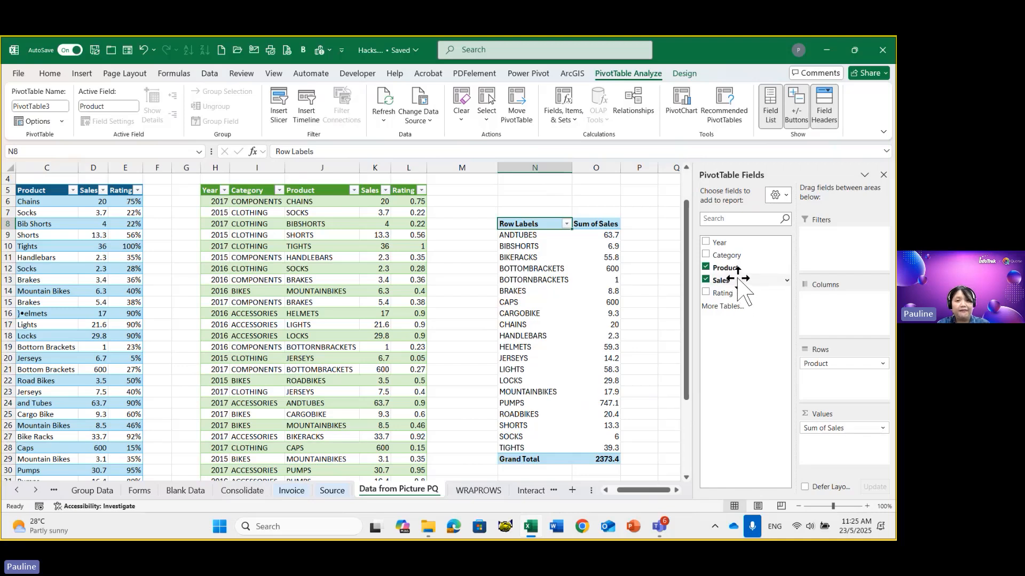
Step: Add the Category field to the PivotTable as a report filter
{"action": "left_click_drag", "start_coordinate": [738, 278], "coordinate": [603, 256]}
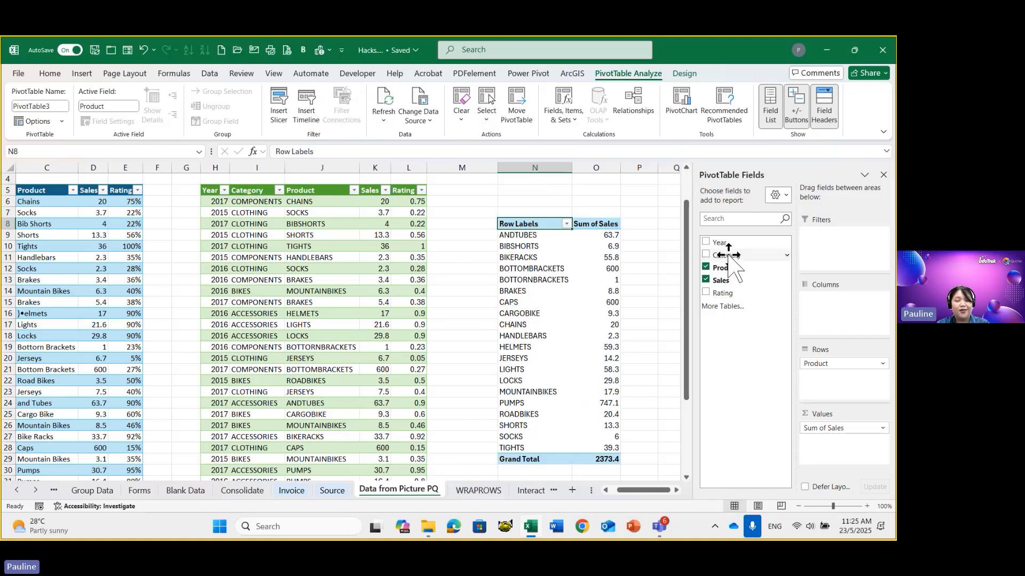
{"action": "left_click_drag", "start_coordinate": [726, 256], "coordinate": [838, 249]}
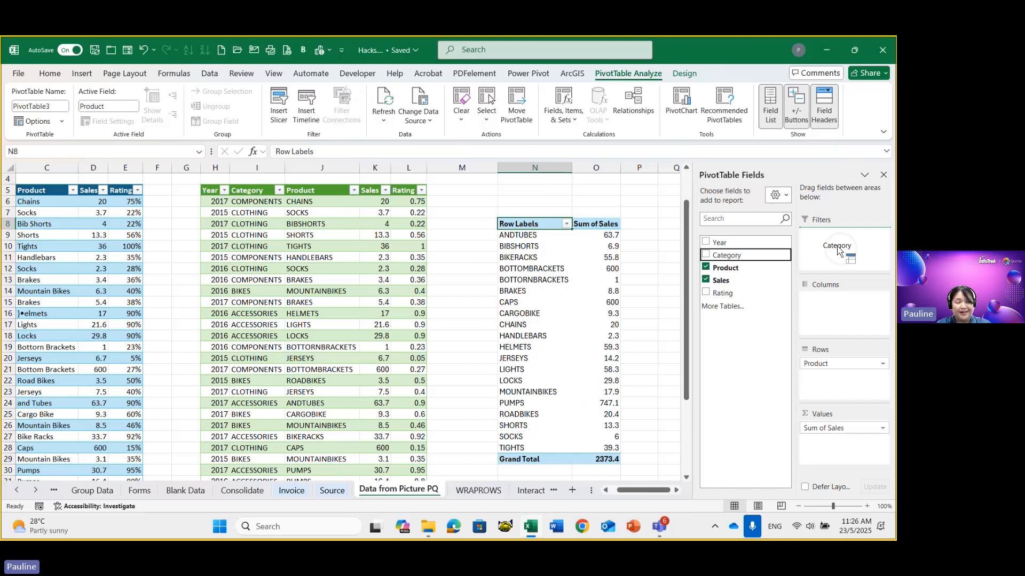
{"action": "left_click_drag", "start_coordinate": [837, 249], "coordinate": [840, 252]}
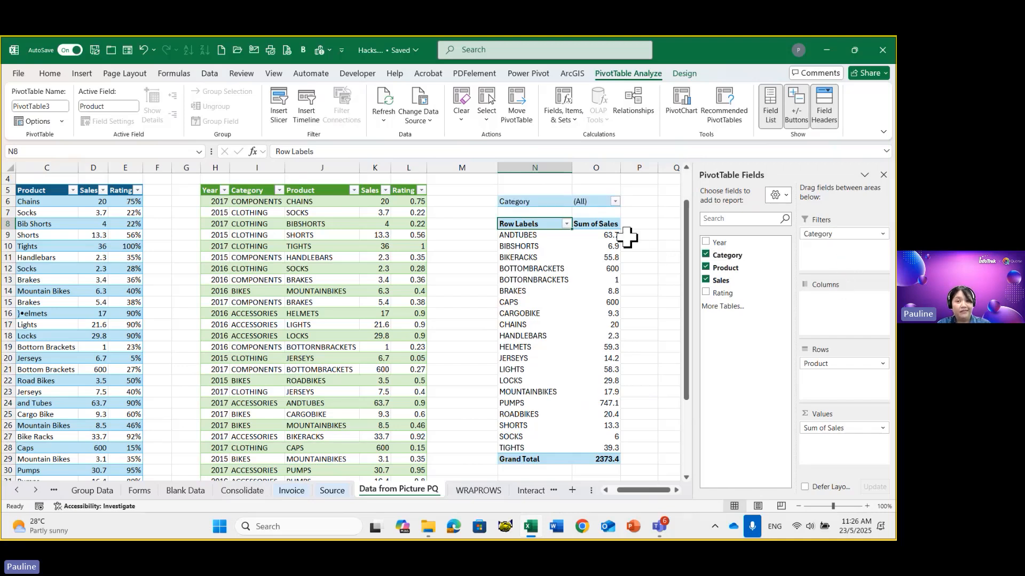
Step: Filter the PivotTable by the ACCESSORIES category and switch the filter to BIKES
{"action": "left_click", "coordinate": [615, 201]}
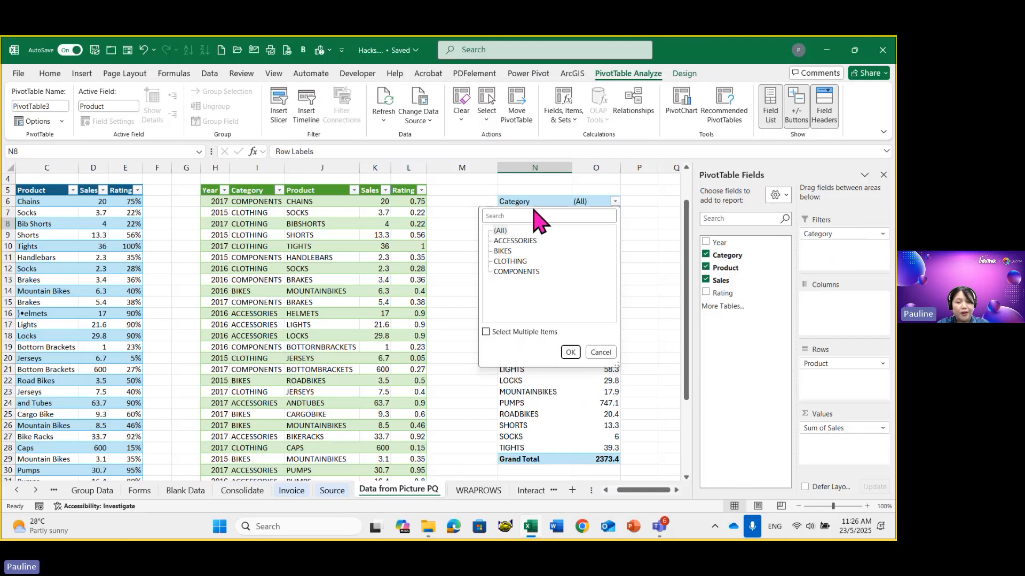
{"action": "left_click", "coordinate": [516, 241]}
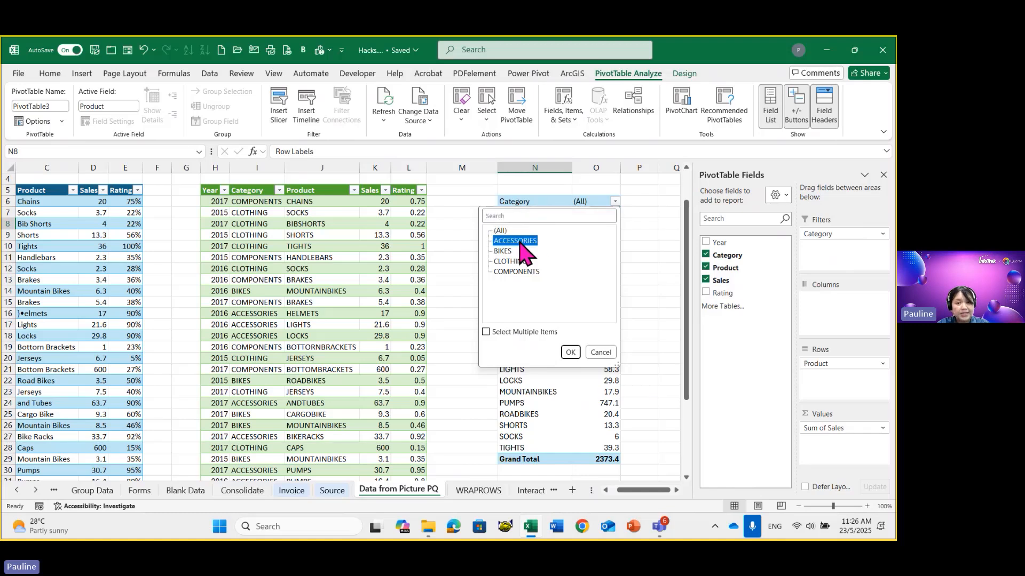
{"action": "left_click", "coordinate": [570, 352]}
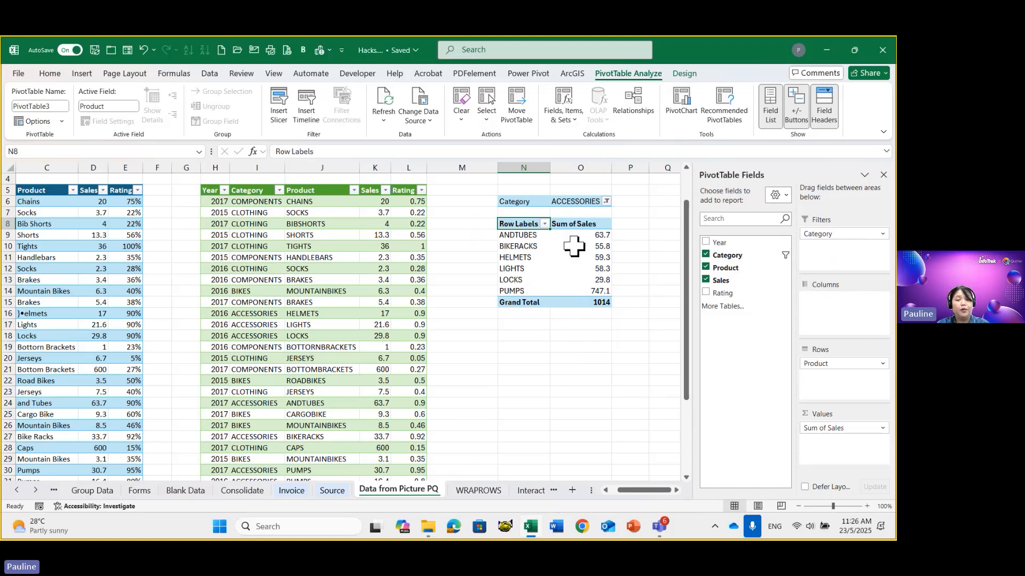
{"action": "left_click", "coordinate": [607, 202]}
{"action": "left_click", "coordinate": [501, 253]}
{"action": "left_click", "coordinate": [562, 353]}
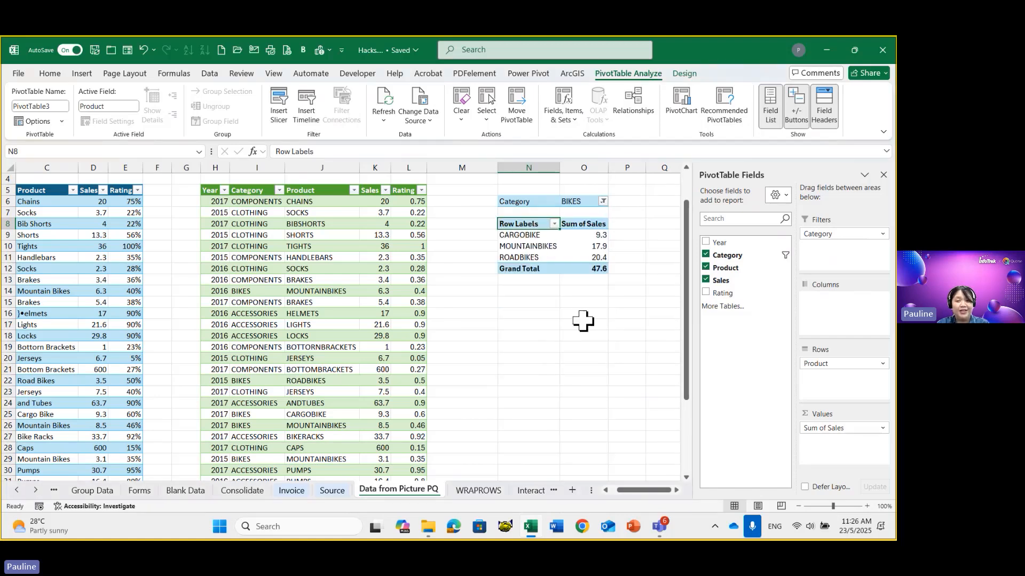
Step: Filter the PivotTable by the CLOTHING category and reset the Category filter to (All)
{"action": "left_click", "coordinate": [602, 201]}
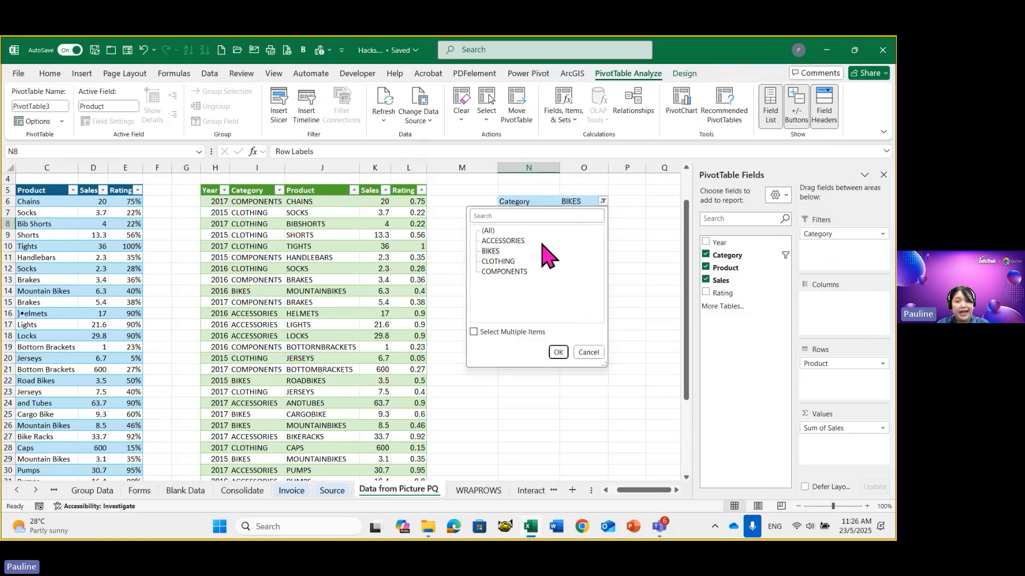
{"action": "left_click", "coordinate": [513, 262]}
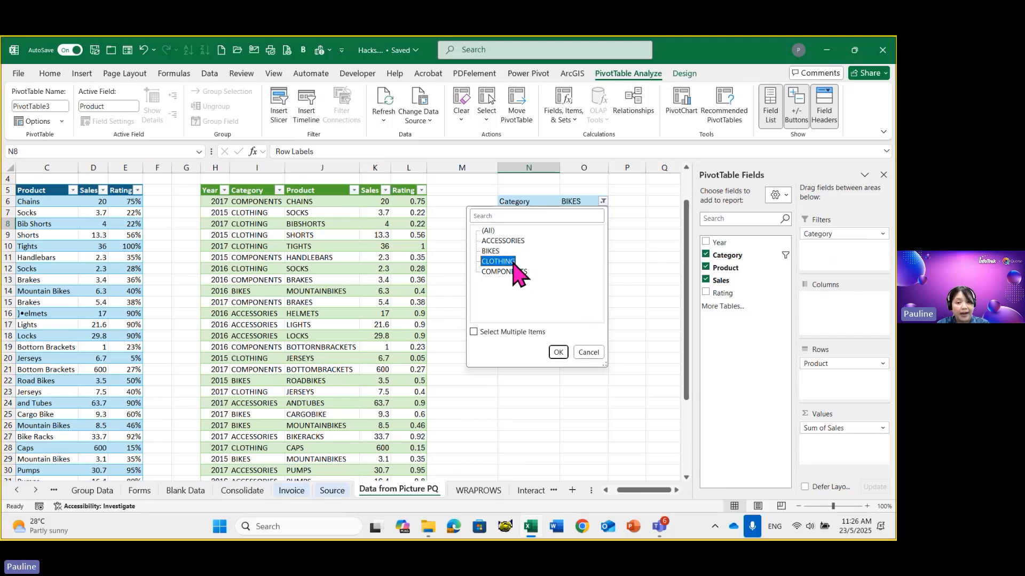
{"action": "left_click", "coordinate": [557, 353]}
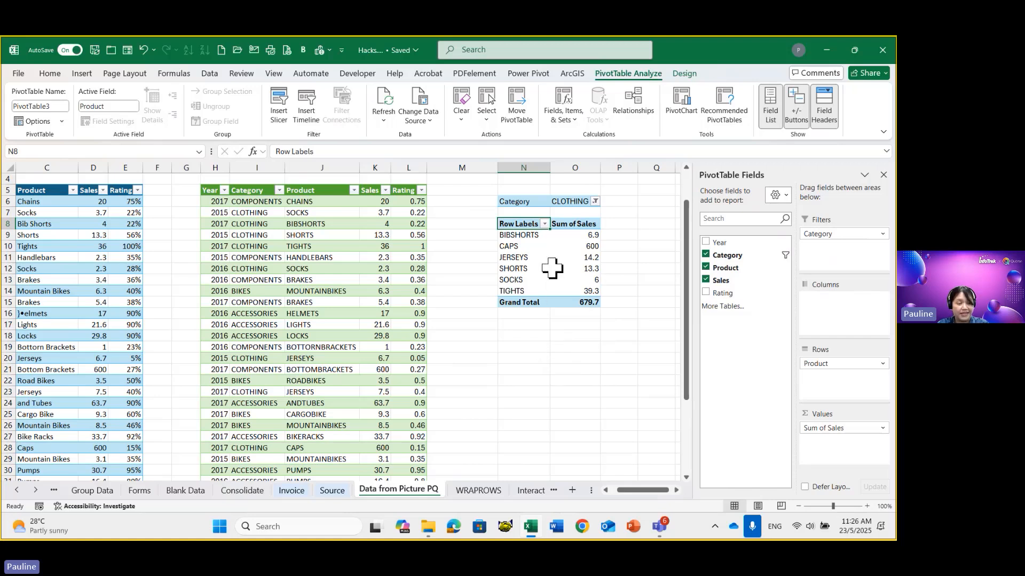
{"action": "left_click", "coordinate": [596, 202]}
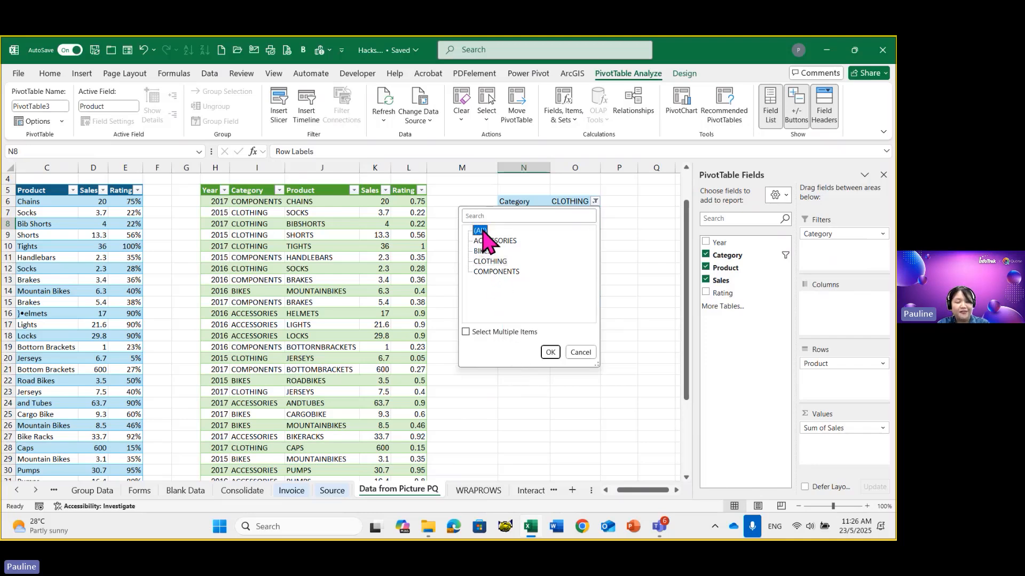
{"action": "left_click", "coordinate": [550, 352]}
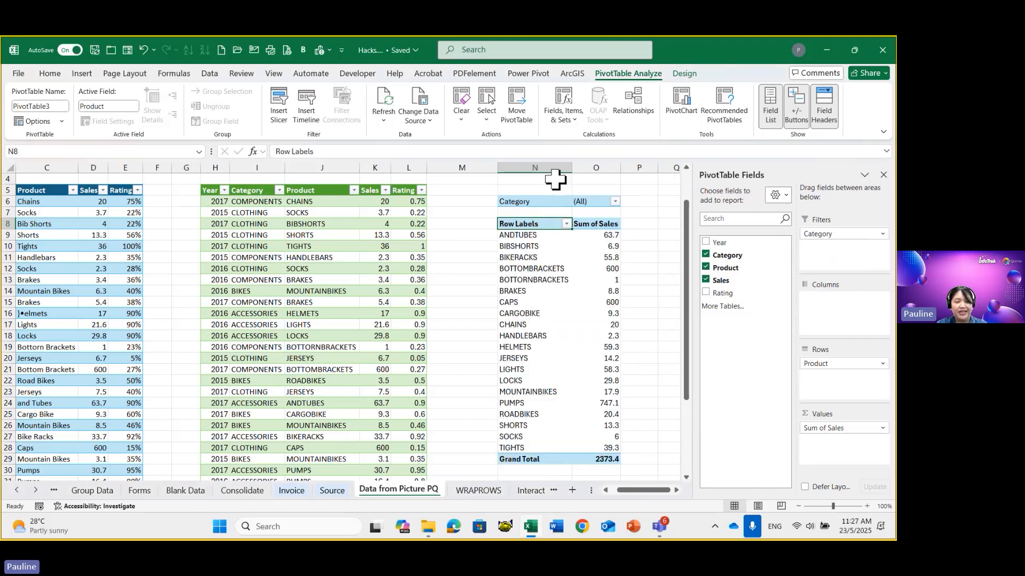
Step: Keep the Category filter at (All) and split the PivotTable into one sheet per Category with Show Report Filter Pages
{"action": "left_click", "coordinate": [614, 202]}
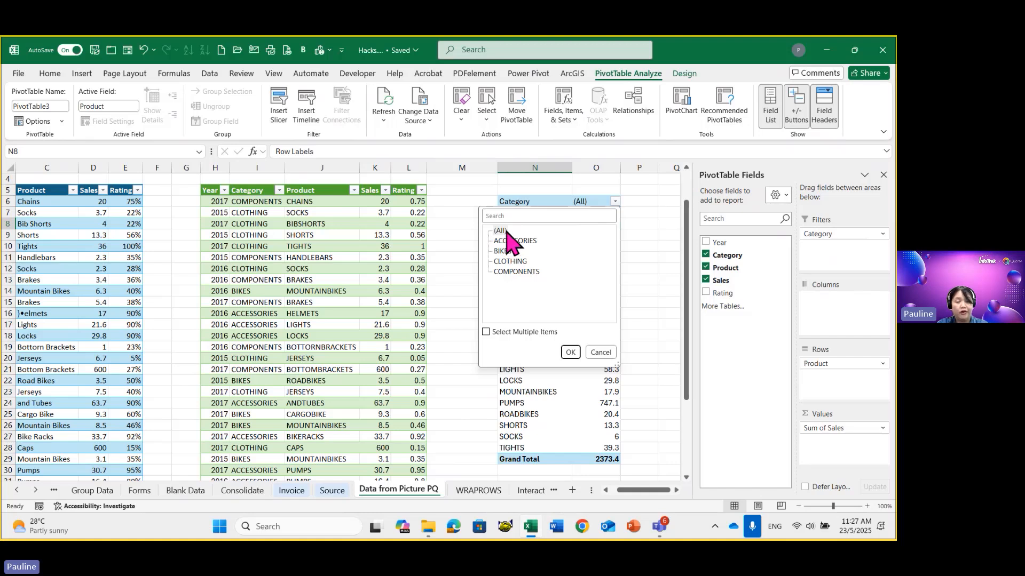
{"action": "left_click", "coordinate": [570, 353]}
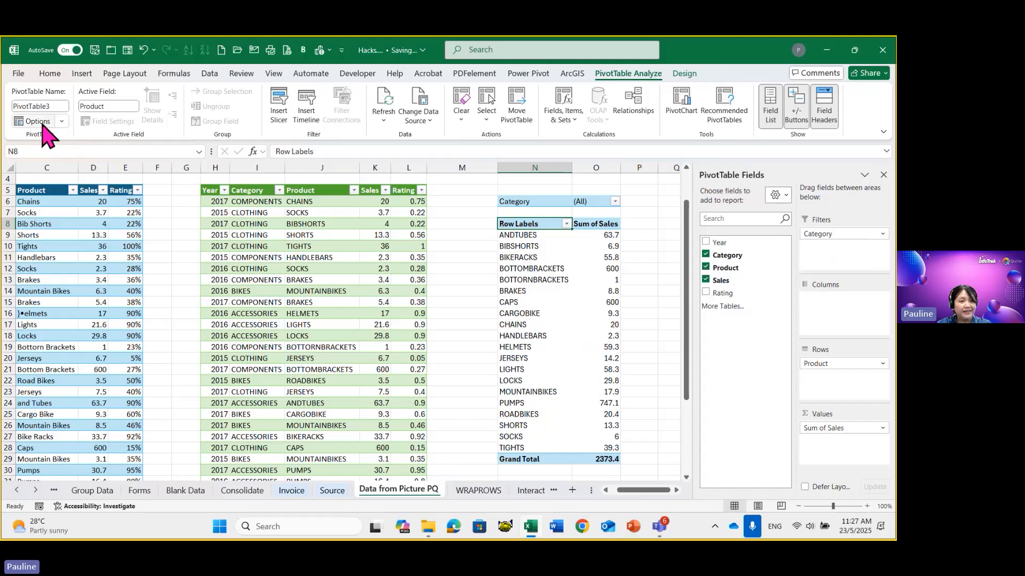
{"action": "left_click", "coordinate": [62, 122]}
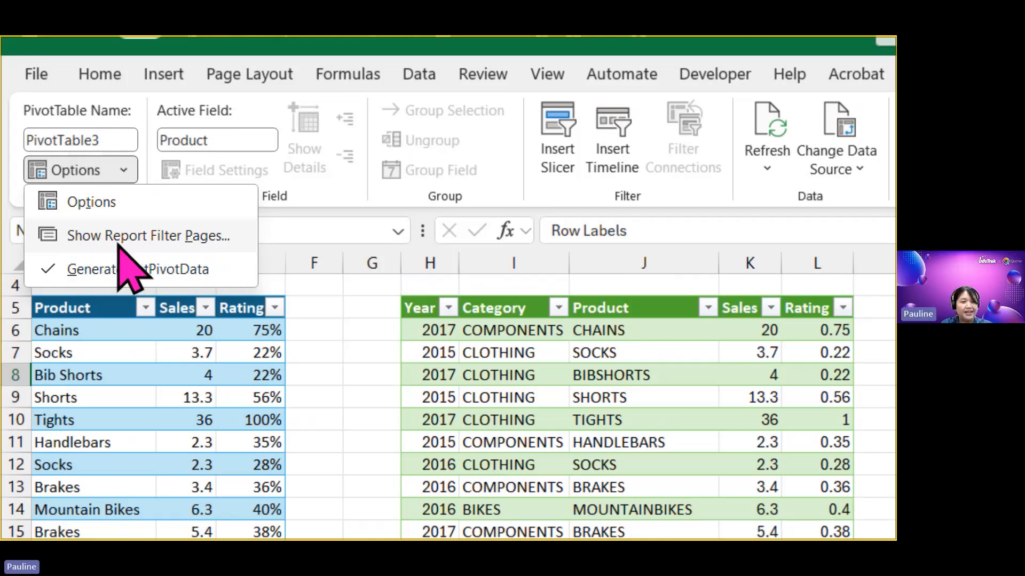
{"action": "left_click", "coordinate": [185, 241]}
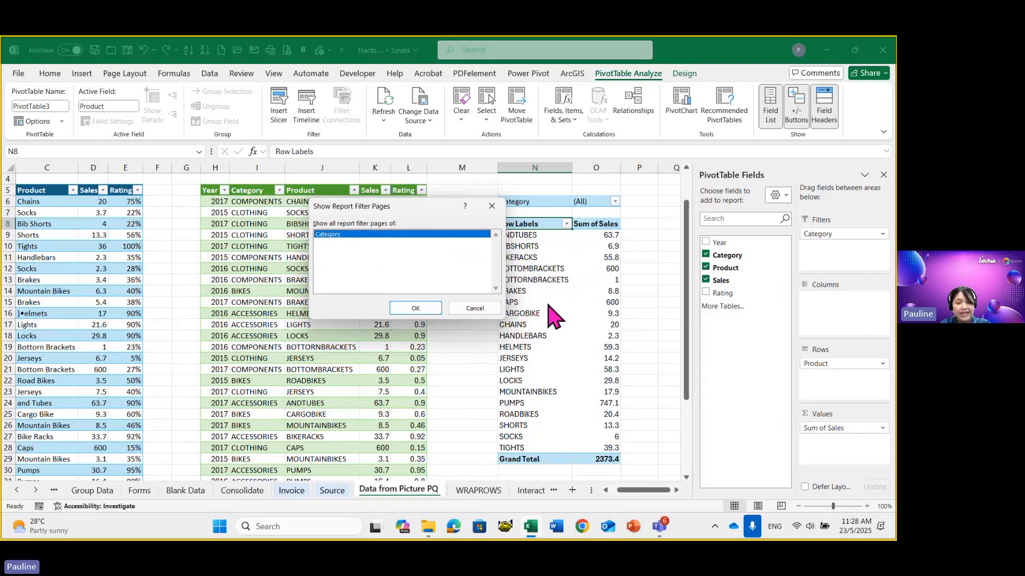
{"action": "left_click", "coordinate": [419, 310]}
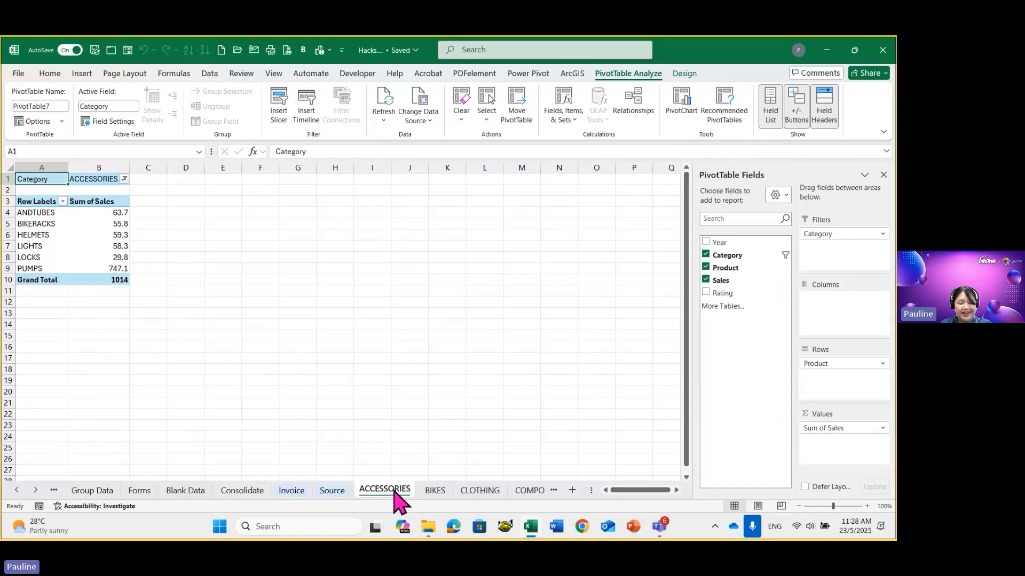
Step: Review the generated BIKES, CLOTHING, COMPONENTS and ACCESSORIES sheets and compare their PivotTables
{"action": "left_click", "coordinate": [434, 490]}
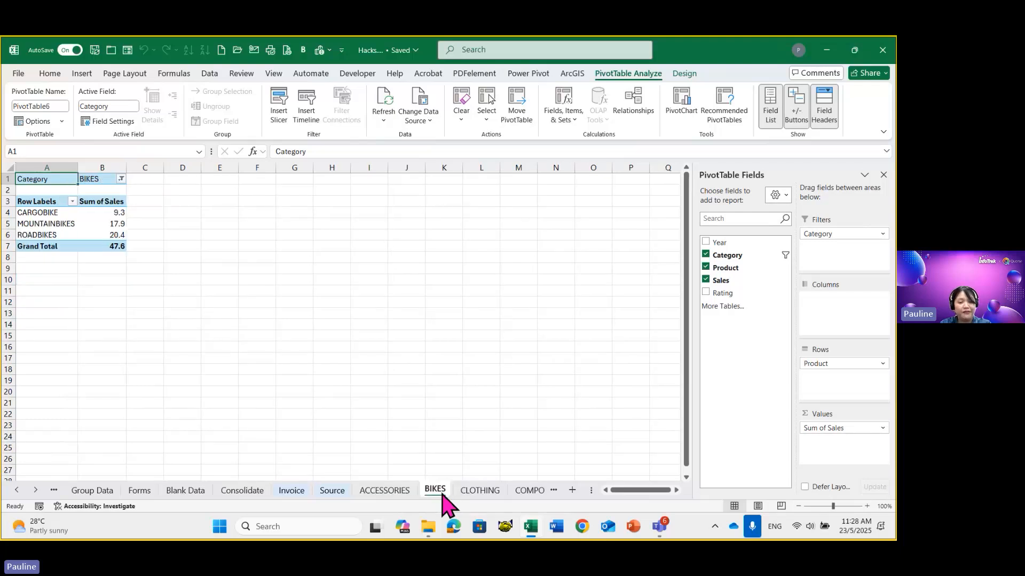
{"action": "left_click", "coordinate": [478, 494]}
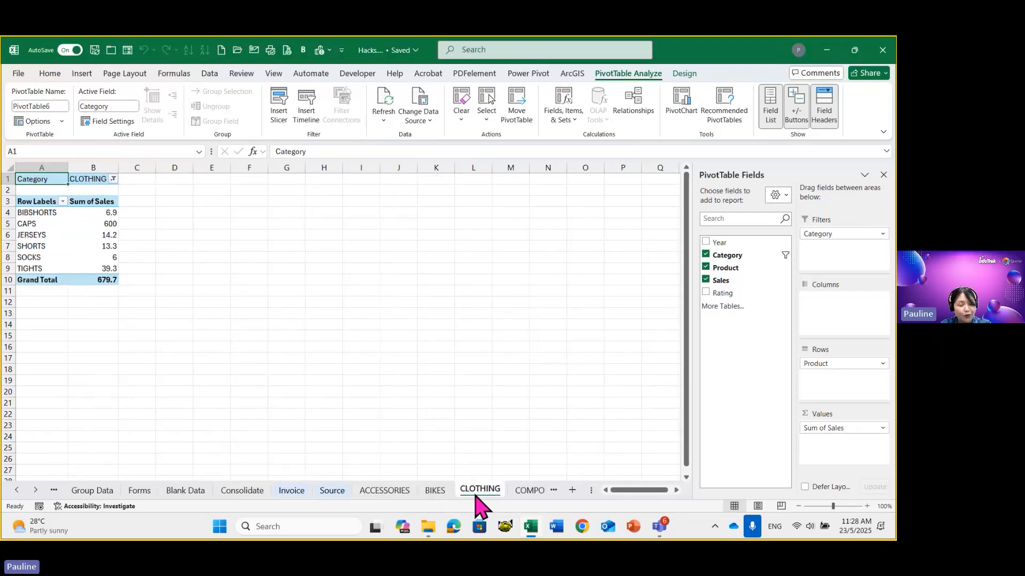
{"action": "left_click", "coordinate": [530, 494]}
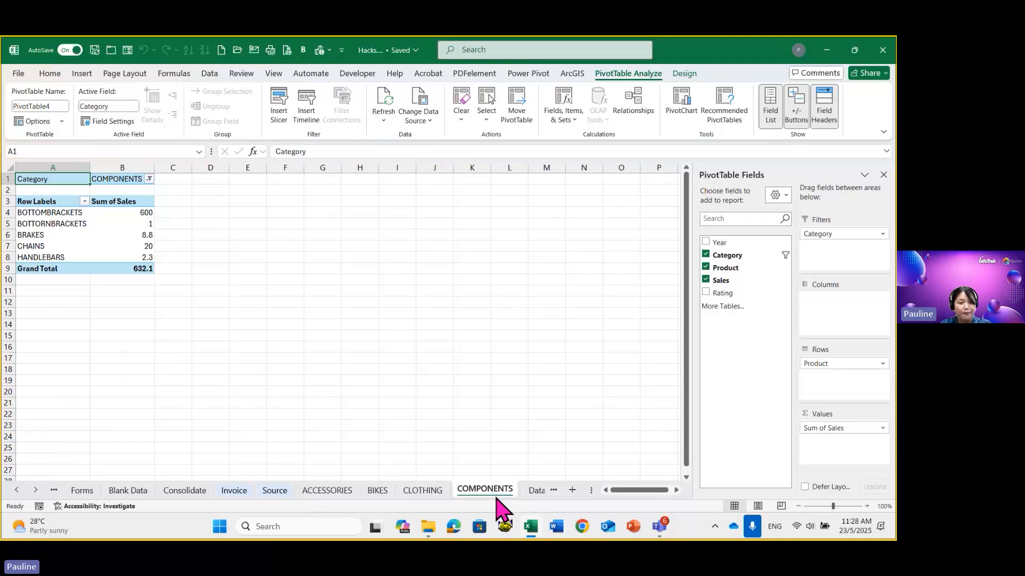
{"action": "left_click", "coordinate": [340, 496]}
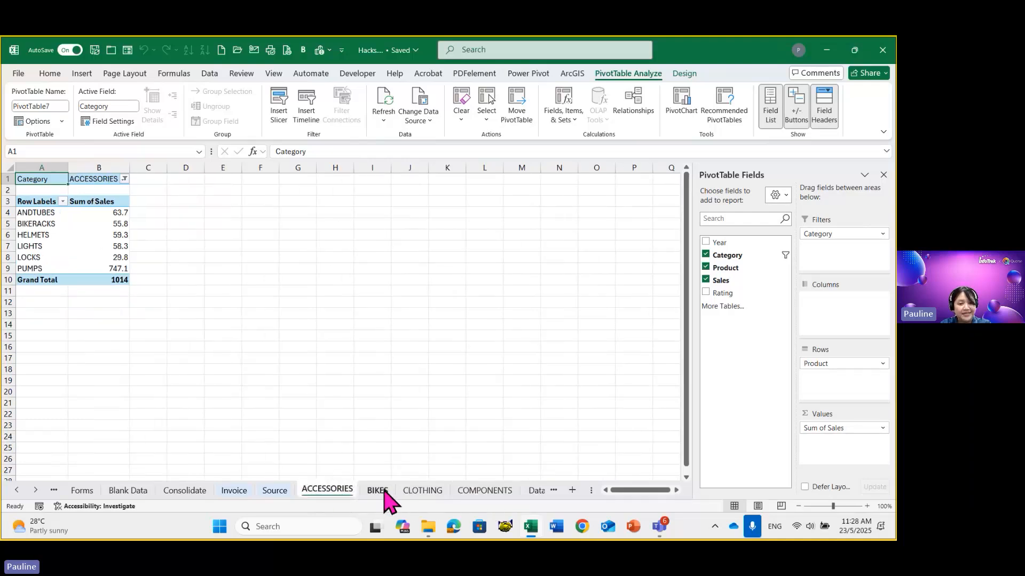
{"action": "left_click", "coordinate": [384, 492]}
{"action": "left_click", "coordinate": [426, 494]}
{"action": "left_click", "coordinate": [469, 495]}
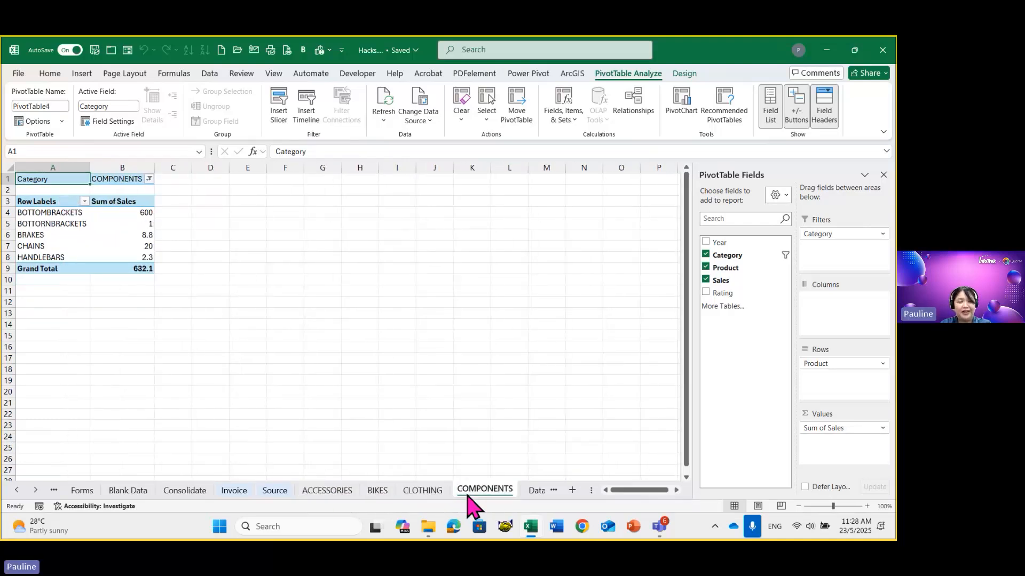
{"action": "left_click", "coordinate": [336, 494]}
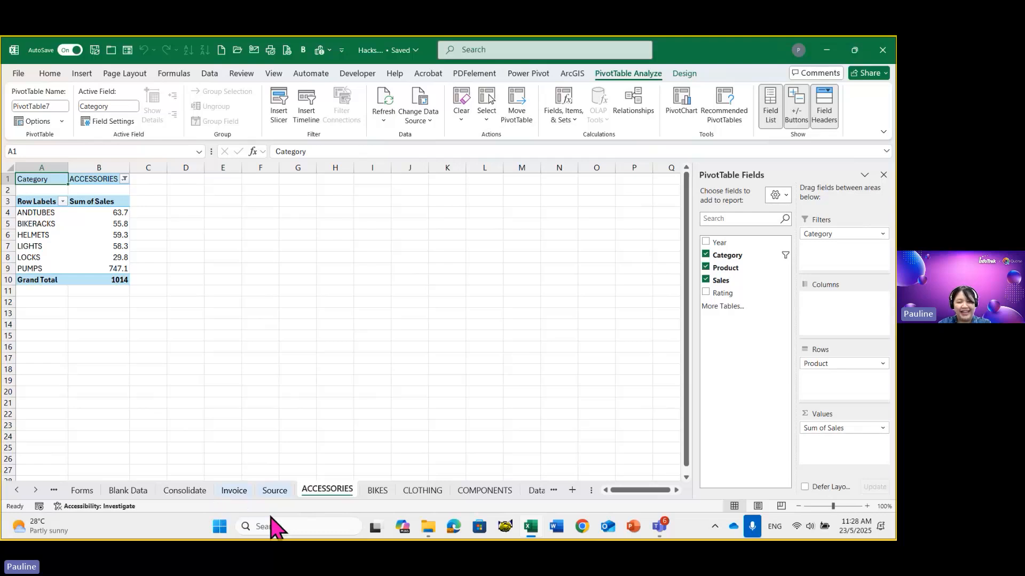
Step: Widen the sheet tab area, revisit the Data from Picture PQ sheet and open the WRAPROWS sheet
{"action": "left_click_drag", "start_coordinate": [587, 491], "coordinate": [634, 490]}
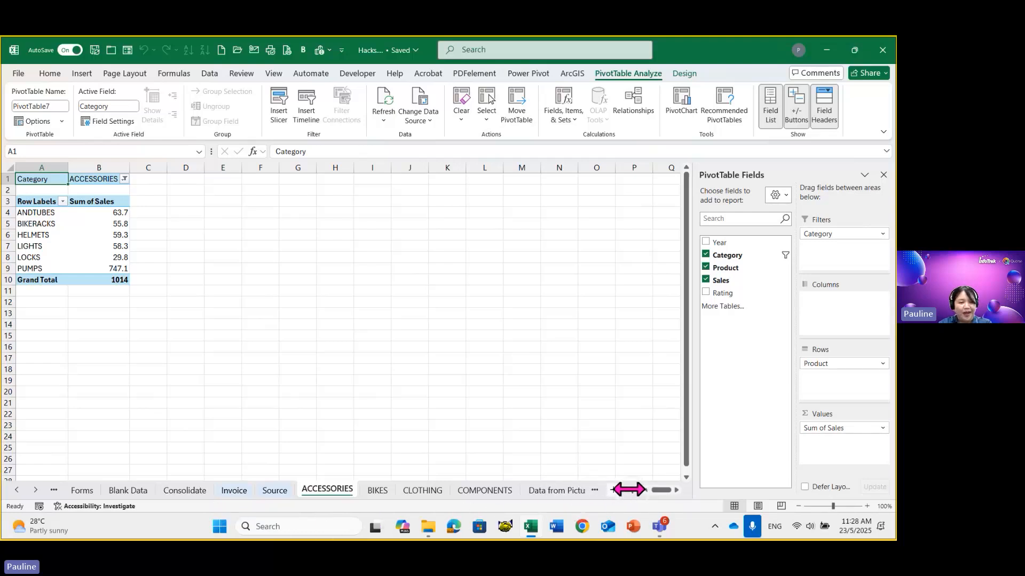
{"action": "left_click", "coordinate": [35, 490]}
{"action": "left_click", "coordinate": [35, 490]}
{"action": "left_click", "coordinate": [35, 490]}
{"action": "left_click", "coordinate": [35, 490]}
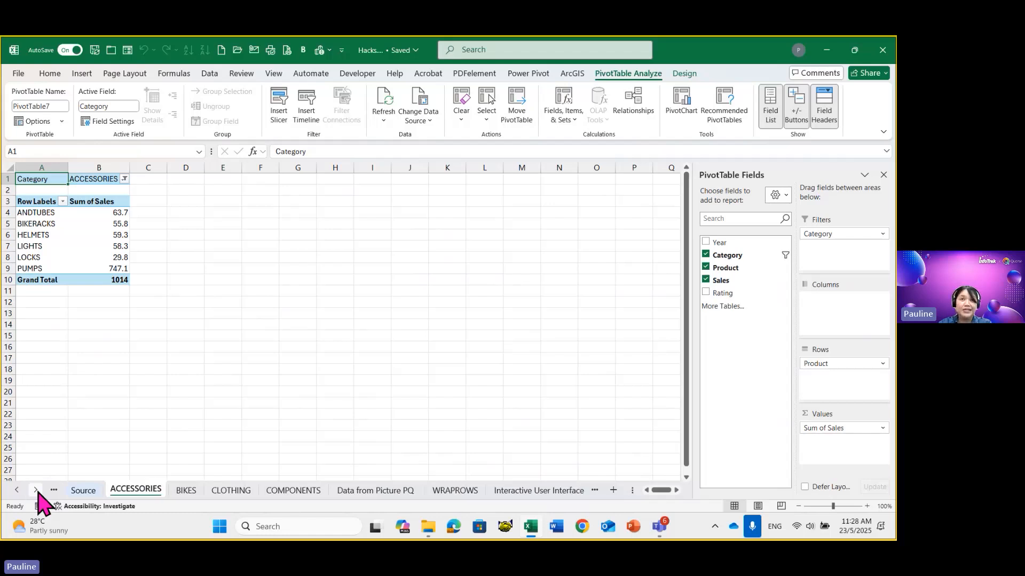
{"action": "left_click", "coordinate": [36, 490]}
{"action": "left_click", "coordinate": [37, 491]}
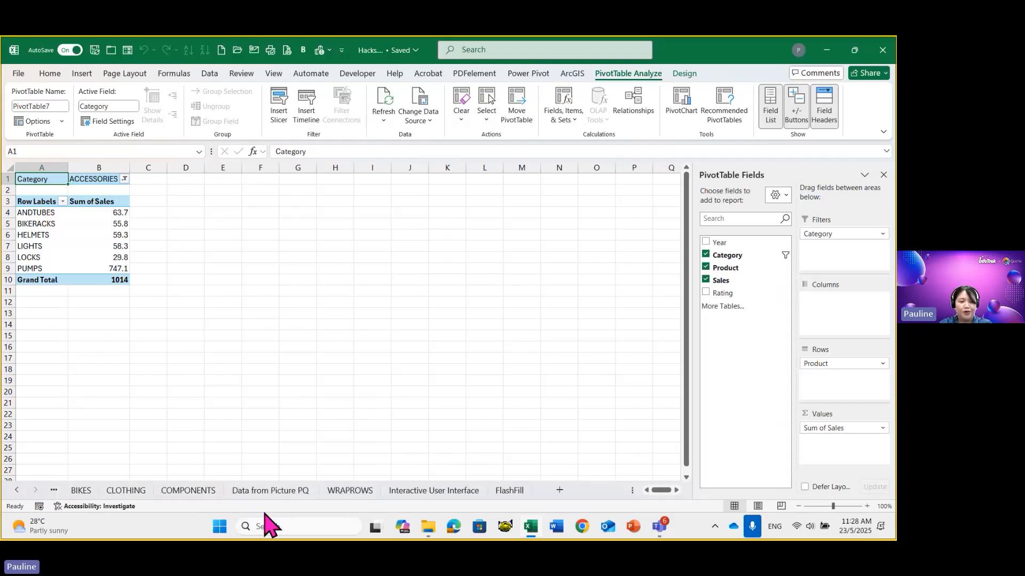
{"action": "left_click", "coordinate": [289, 491]}
{"action": "left_click", "coordinate": [347, 490]}
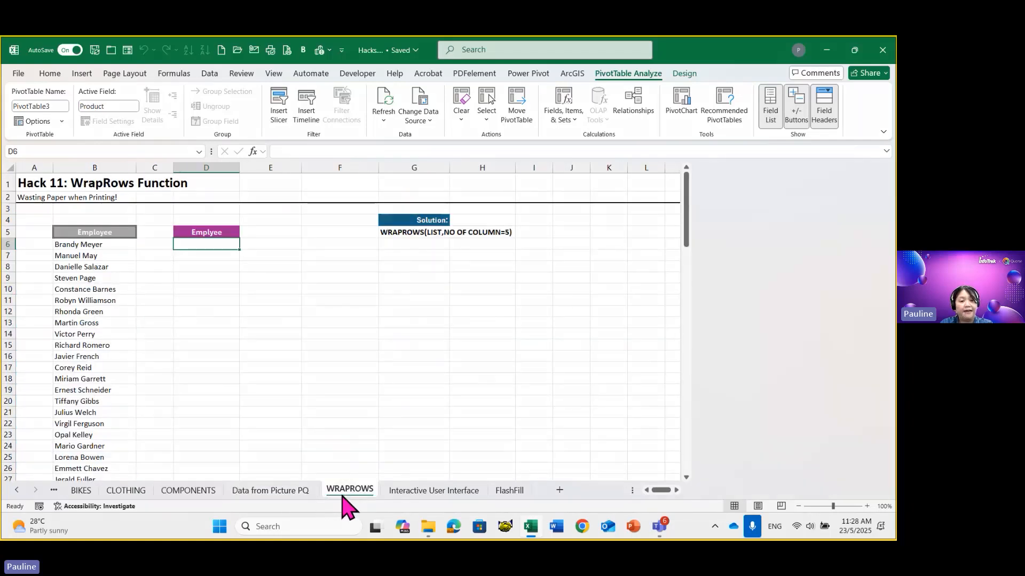
{"action": "left_click", "coordinate": [287, 491]}
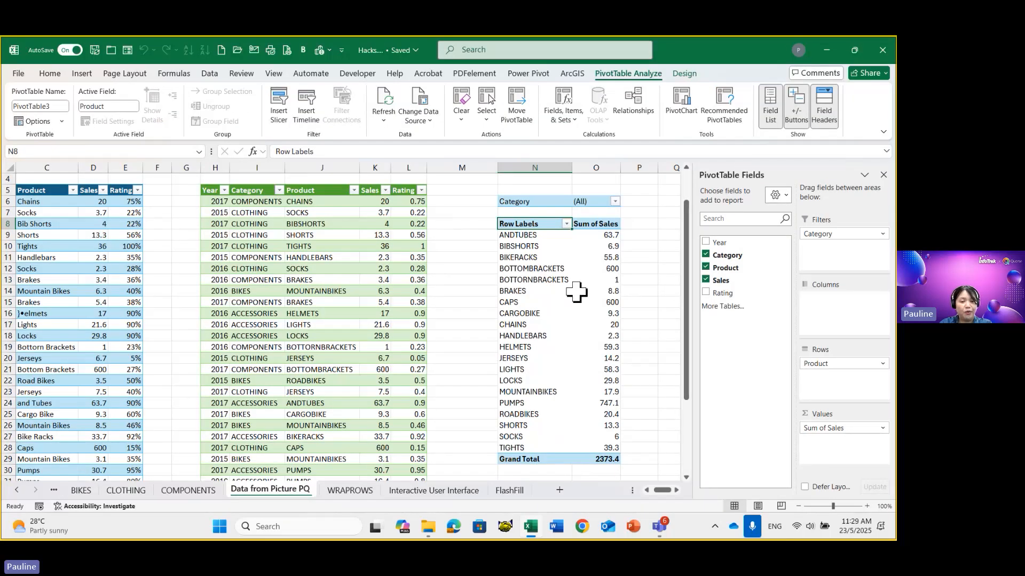
{"action": "left_click", "coordinate": [337, 491]}
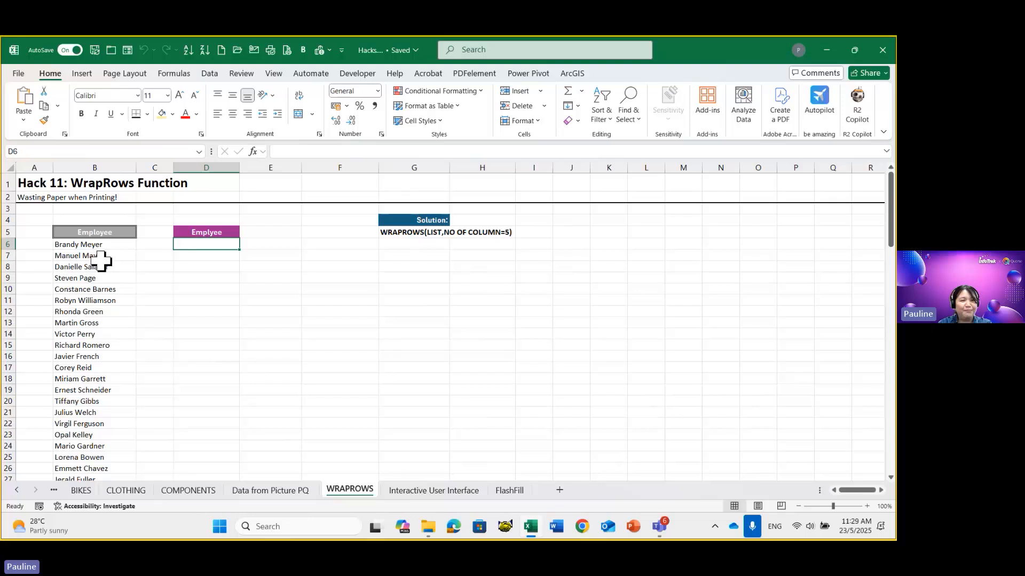
Step: Preview both printed pages of the WRAPROWS sheet and return to the worksheet
{"action": "left_click", "coordinate": [19, 76]}
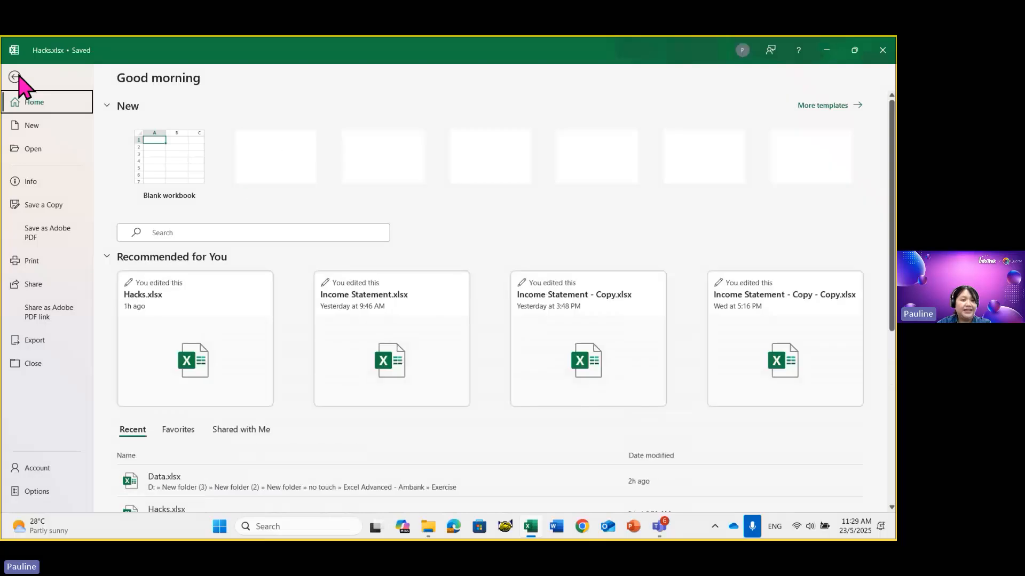
{"action": "left_click", "coordinate": [37, 264]}
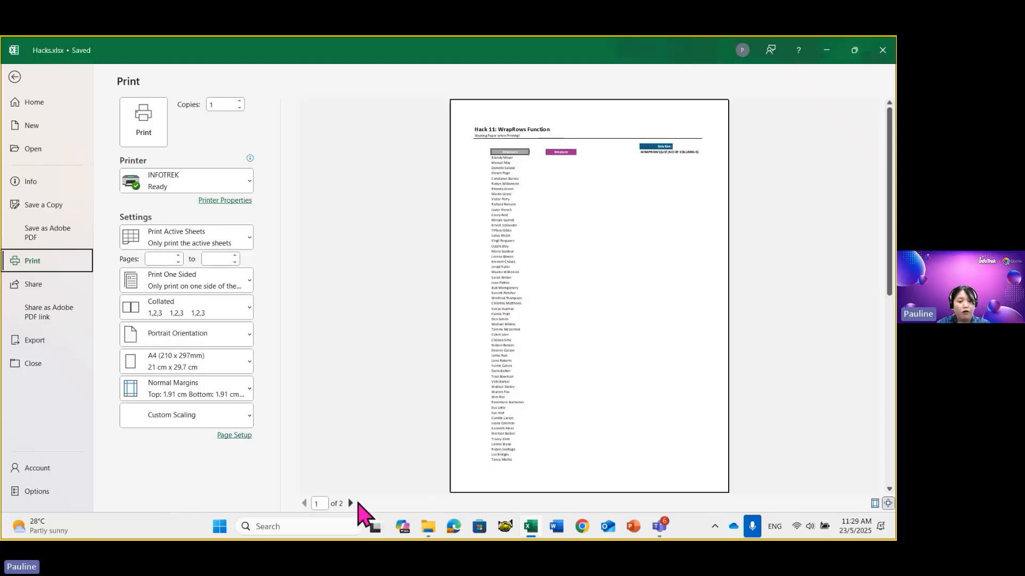
{"action": "left_click", "coordinate": [350, 504]}
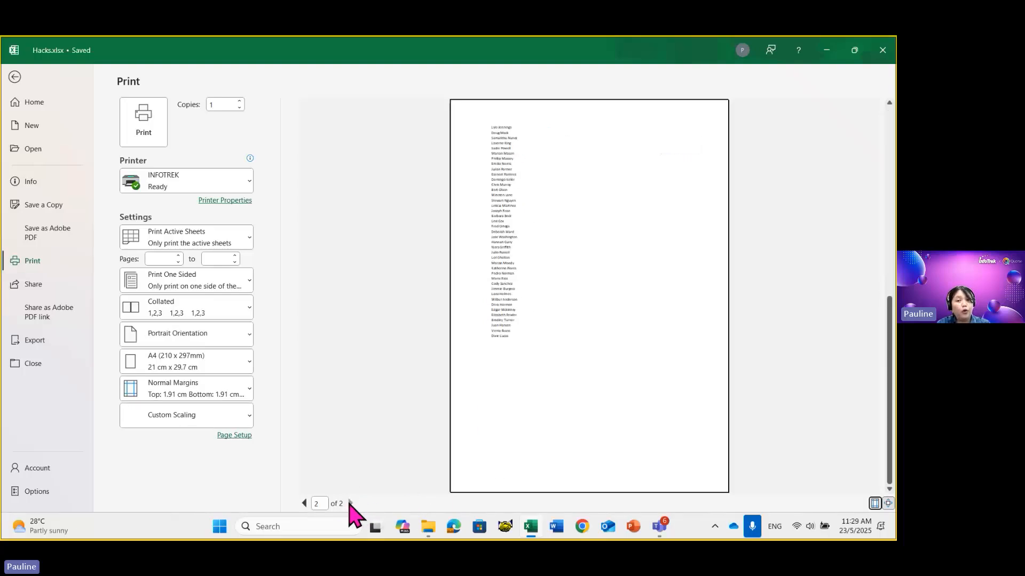
{"action": "left_click", "coordinate": [305, 503]}
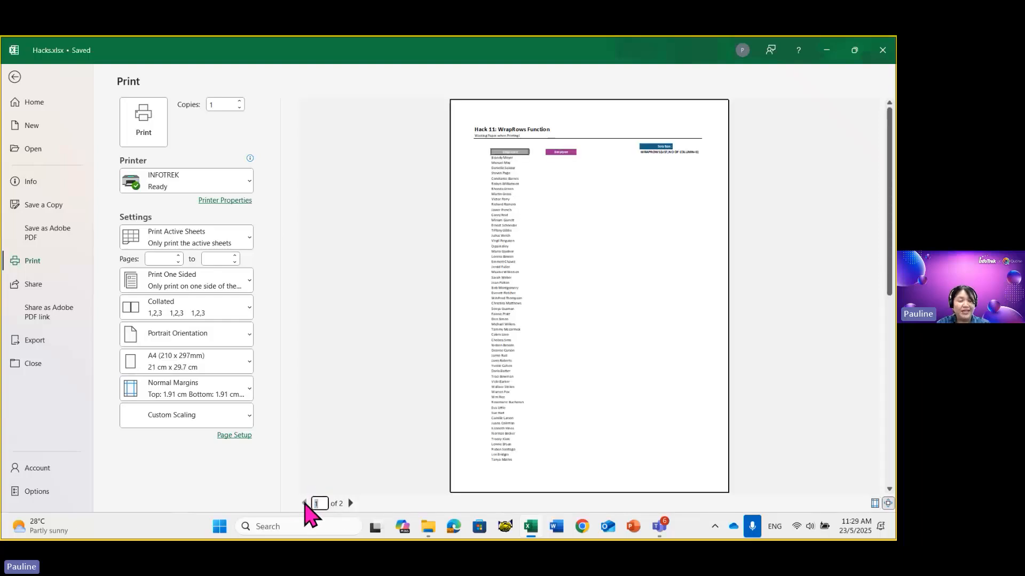
{"action": "left_click", "coordinate": [16, 79]}
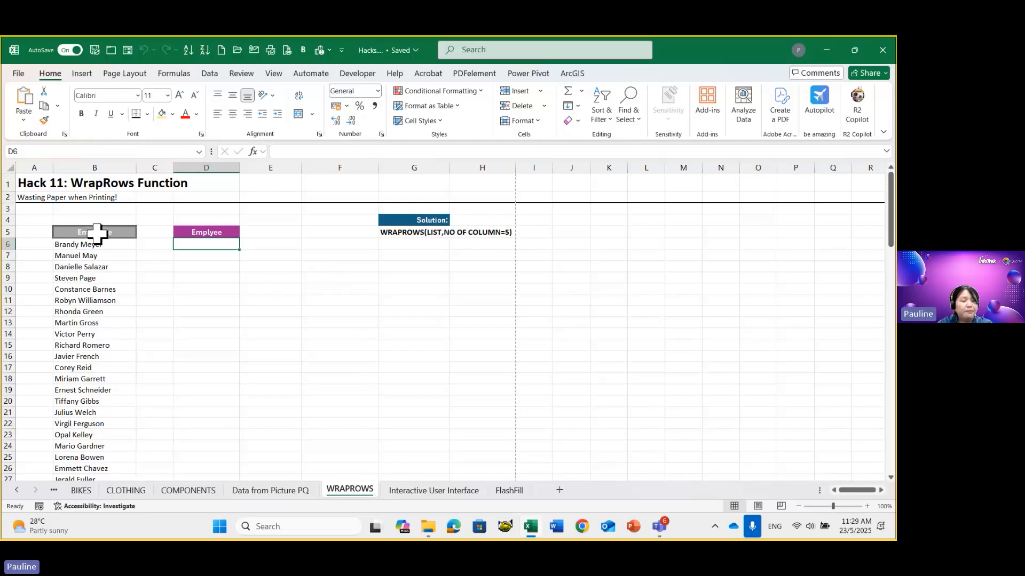
Step: Highlight the employee list and the empty range D6:H20, and check page 2 of the print preview again
{"action": "left_click_drag", "start_coordinate": [97, 233], "coordinate": [87, 468]}
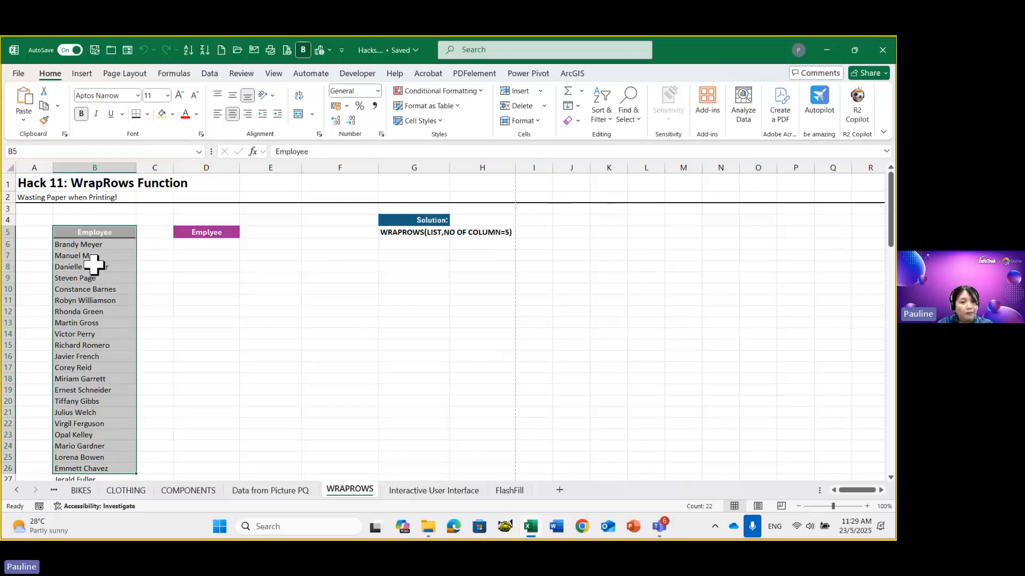
{"action": "left_click_drag", "start_coordinate": [200, 246], "coordinate": [467, 397]}
{"action": "left_click", "coordinate": [20, 74]}
{"action": "left_click", "coordinate": [35, 263]}
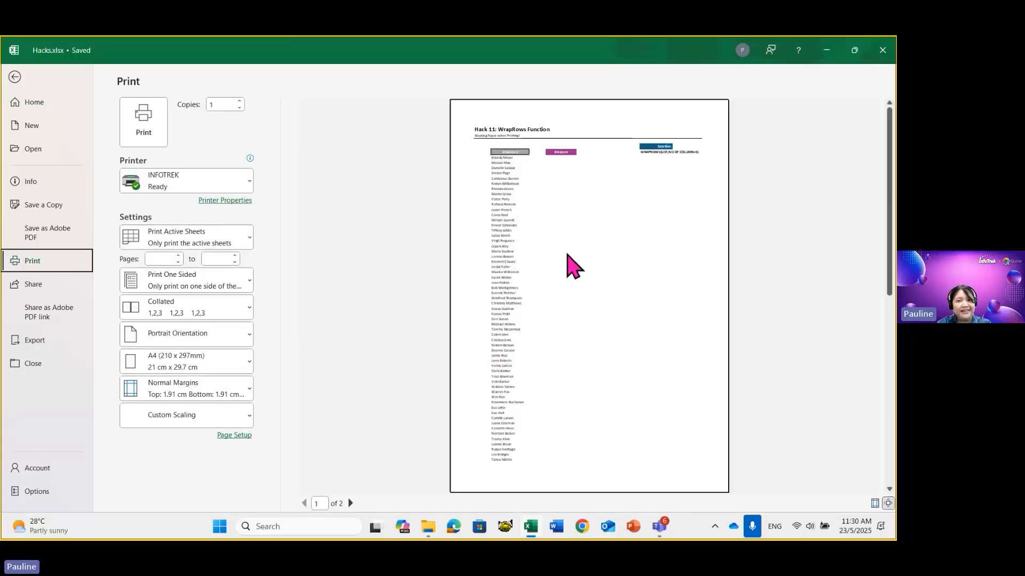
{"action": "left_click", "coordinate": [351, 504]}
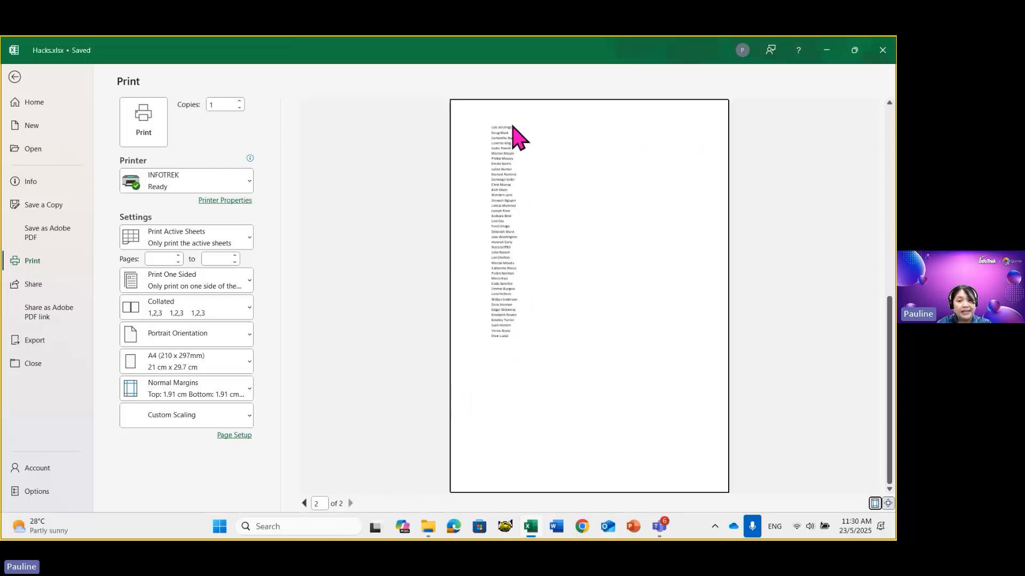
{"action": "left_click", "coordinate": [14, 77]}
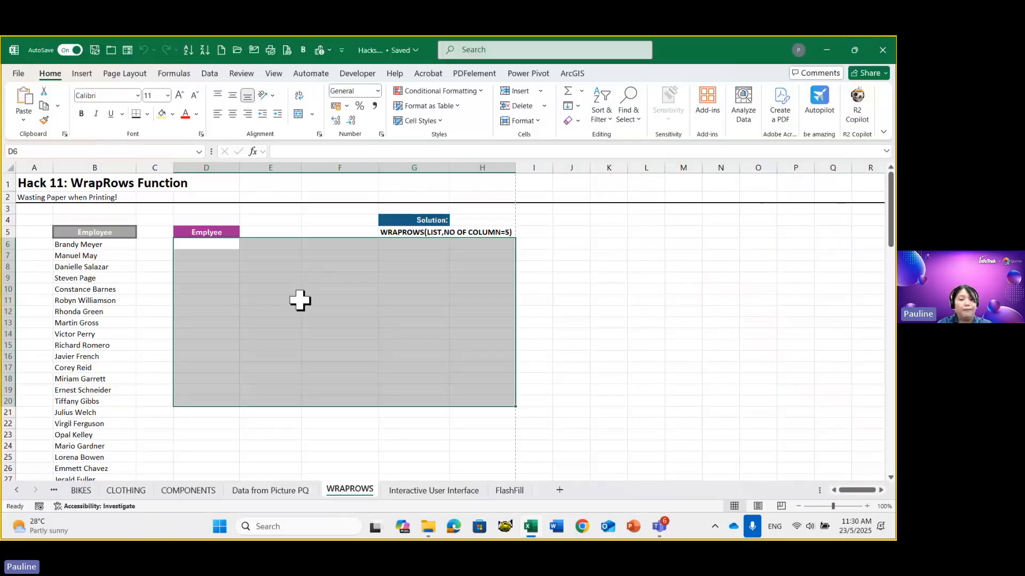
{"action": "left_click", "coordinate": [212, 245]}
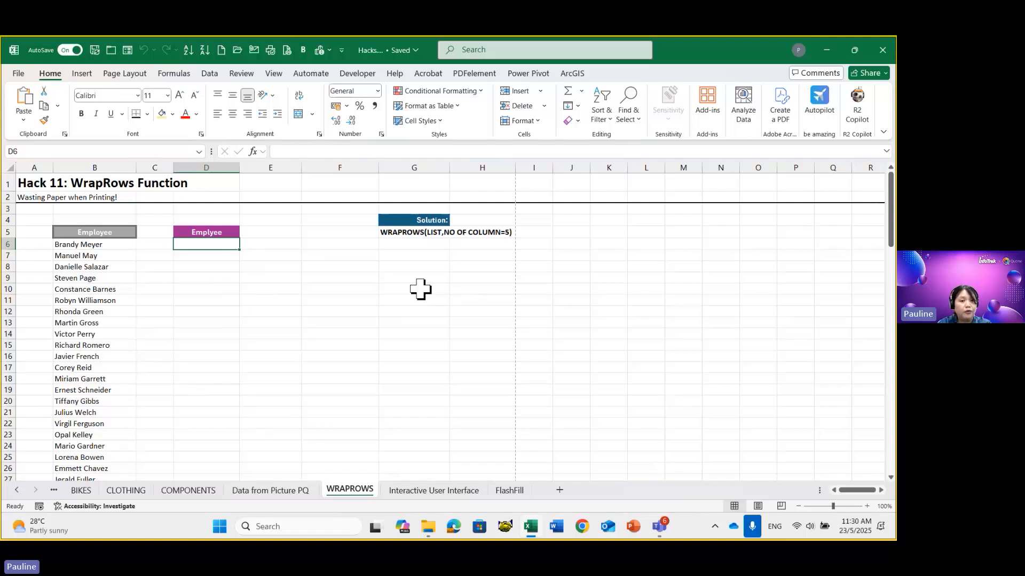
{"action": "left_click_drag", "start_coordinate": [101, 231], "coordinate": [82, 368]}
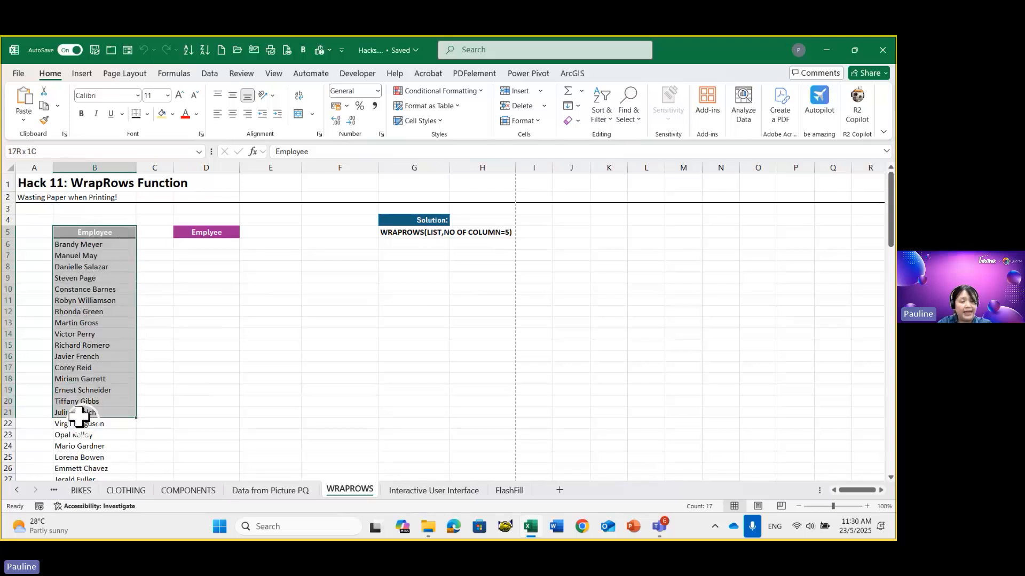
{"action": "left_click_drag", "start_coordinate": [79, 416], "coordinate": [80, 417]}
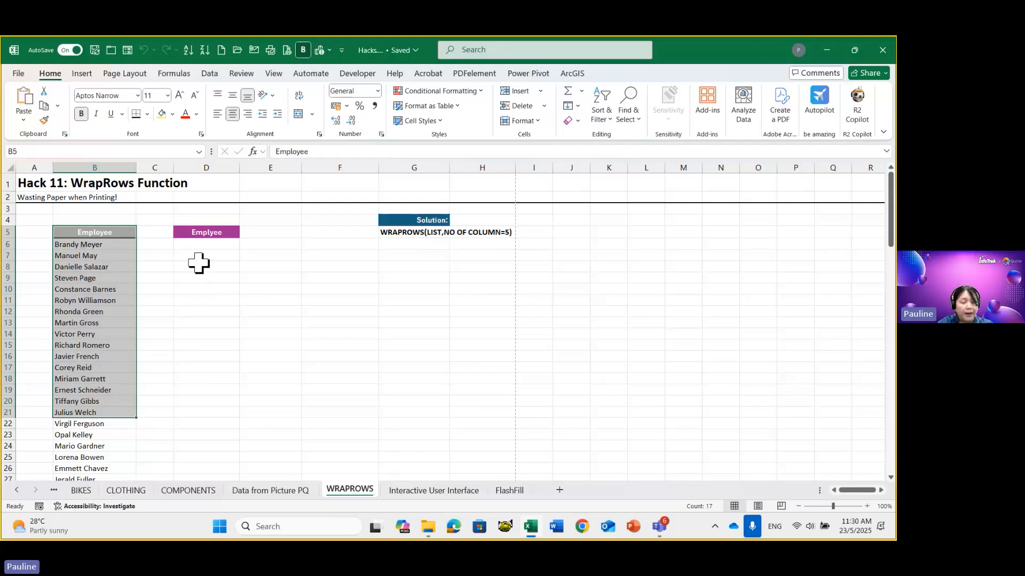
Step: Start a WRAPROWS formula in D6 with the employee names in B6:B105 as its vector
{"action": "left_click", "coordinate": [203, 243]}
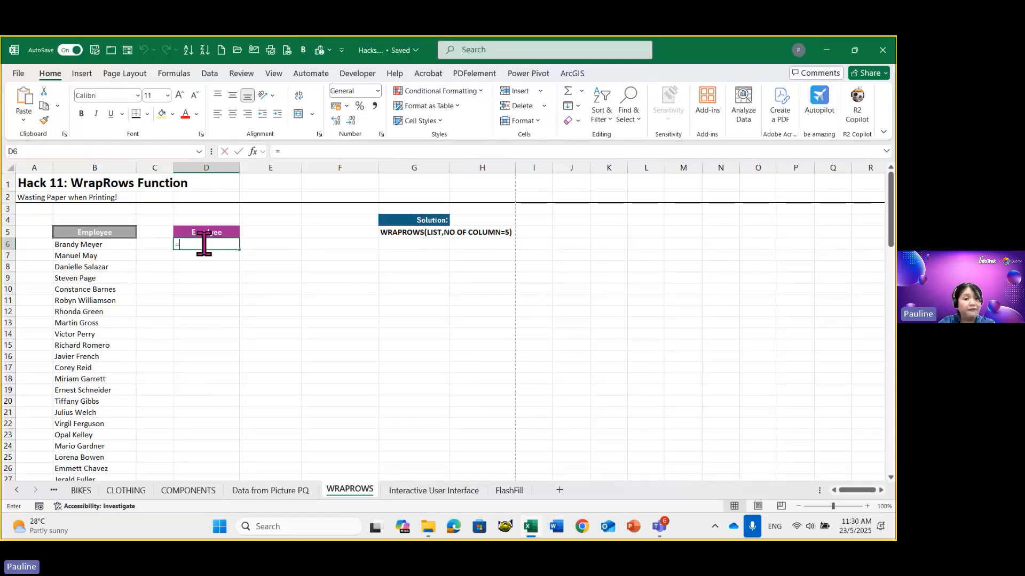
{"action": "type", "text": "="}
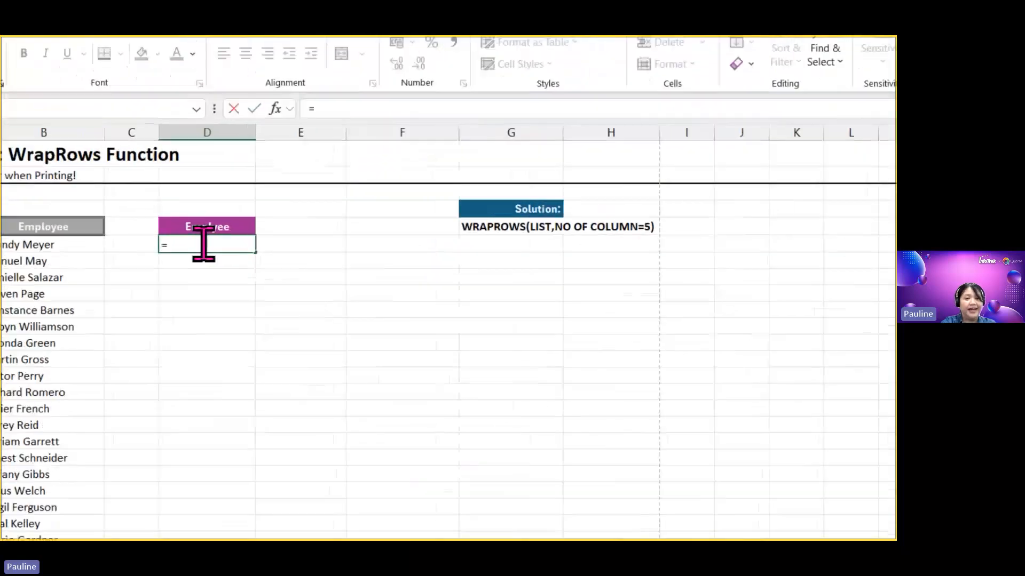
{"action": "type", "text": "w"}
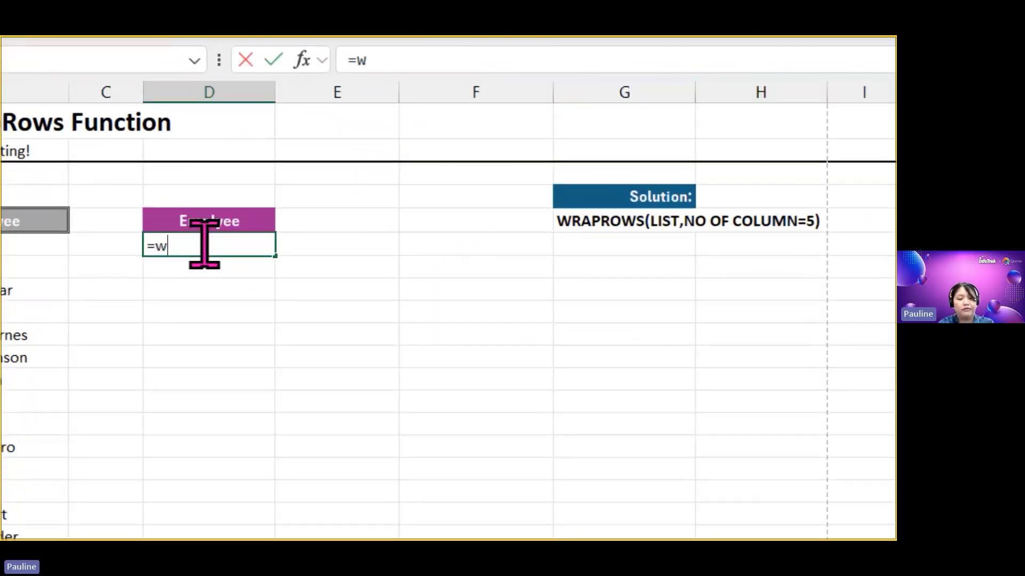
{"action": "type", "text": "rap"}
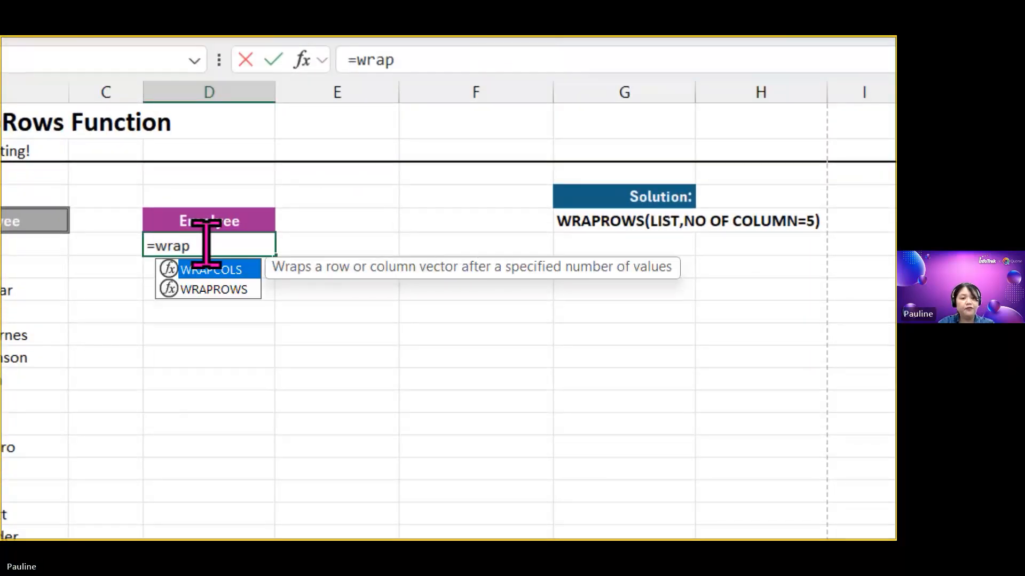
{"action": "double_click", "coordinate": [220, 288]}
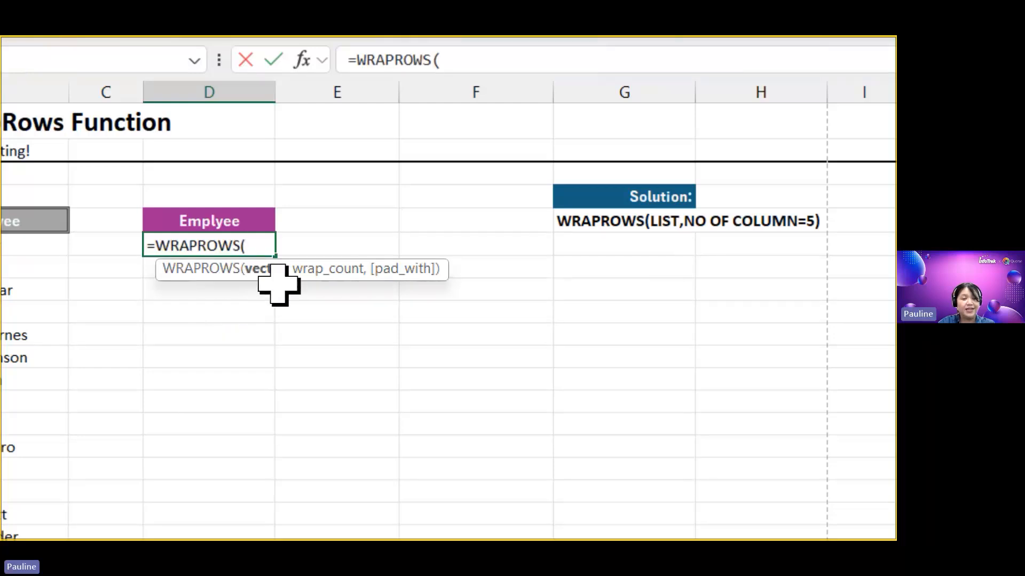
{"action": "scroll", "coordinate": [57, 268], "scroll_direction": "left", "scroll_amount": 1}
{"action": "left_click", "coordinate": [115, 246]}
{"action": "key", "text": "ctrl+shift+Down"}
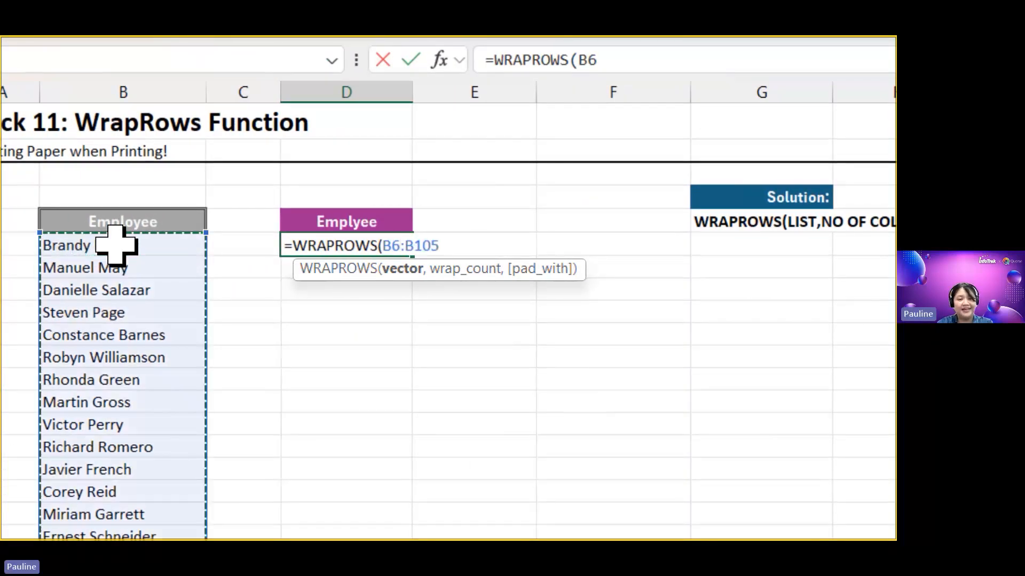
{"action": "scroll", "coordinate": [114, 245], "scroll_direction": "down", "scroll_amount": 5}
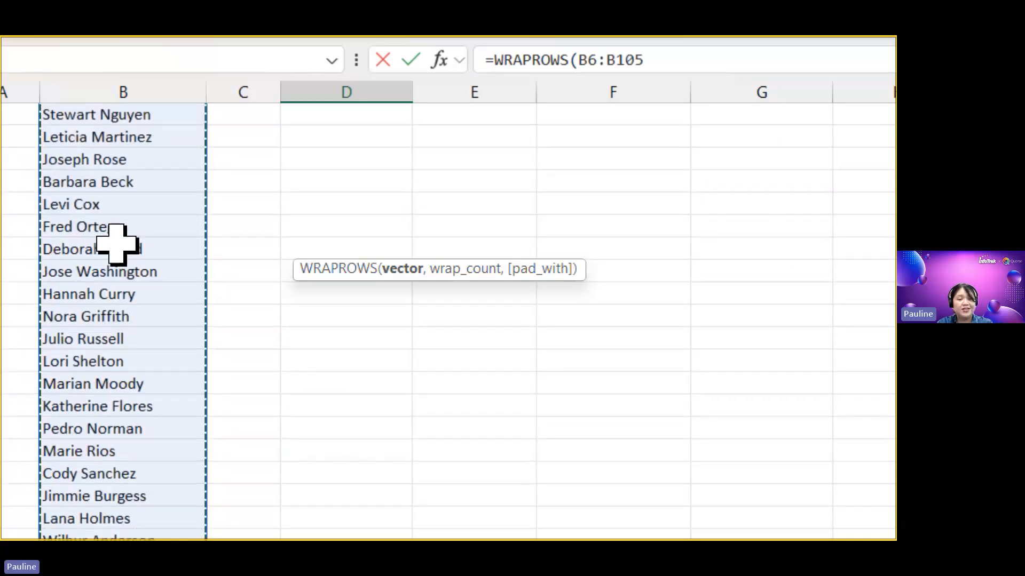
{"action": "scroll", "coordinate": [115, 245], "scroll_direction": "up", "scroll_amount": 2}
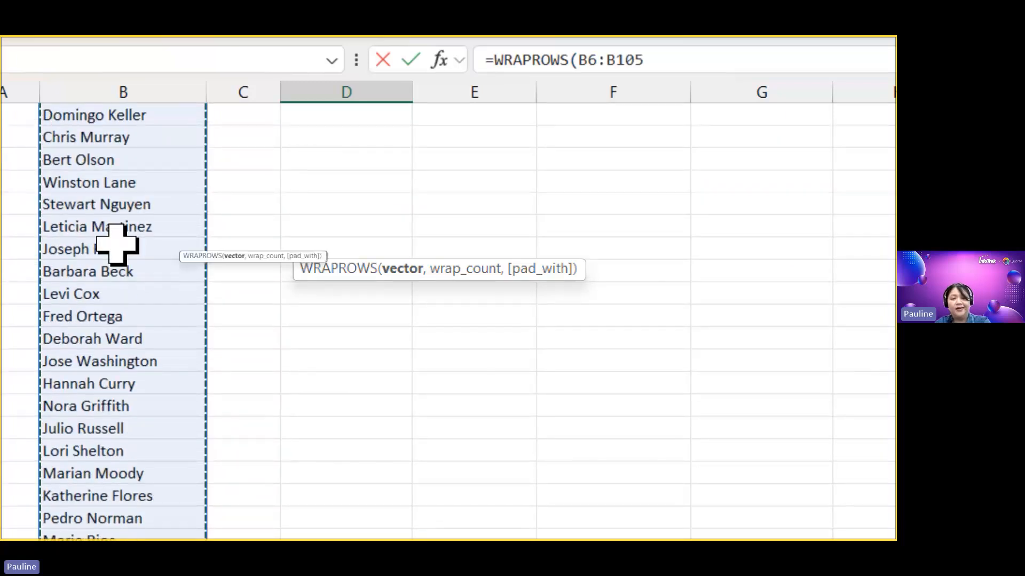
Step: Set the wrap count to 5 and complete the WRAPROWS formula in D6
{"action": "type", "text": ","}
{"action": "scroll", "coordinate": [219, 259], "scroll_direction": "up", "scroll_amount": 9}
{"action": "scroll", "coordinate": [238, 246], "scroll_direction": "up", "scroll_amount": 11}
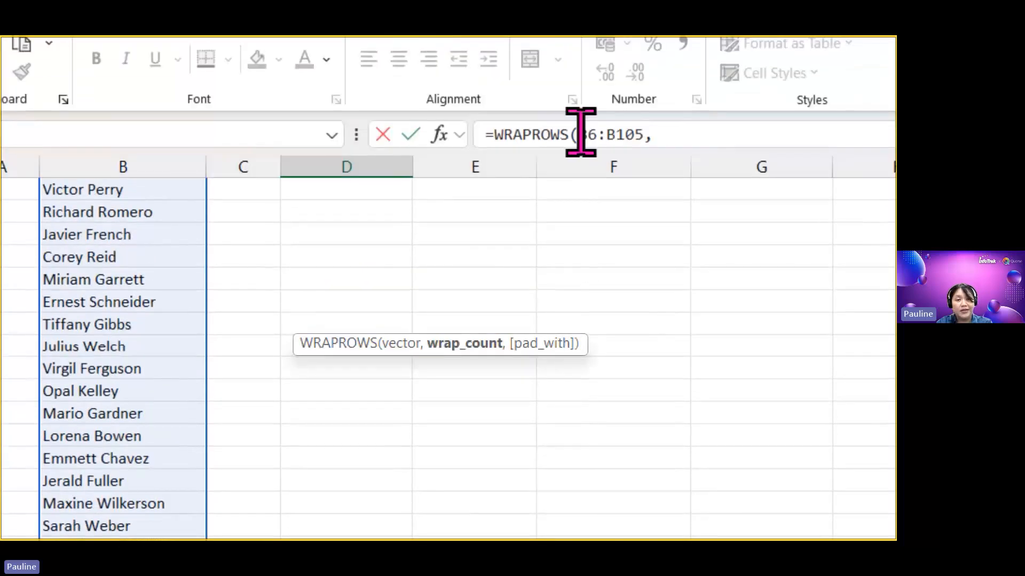
{"action": "scroll", "coordinate": [465, 304], "scroll_direction": "up", "scroll_amount": 5}
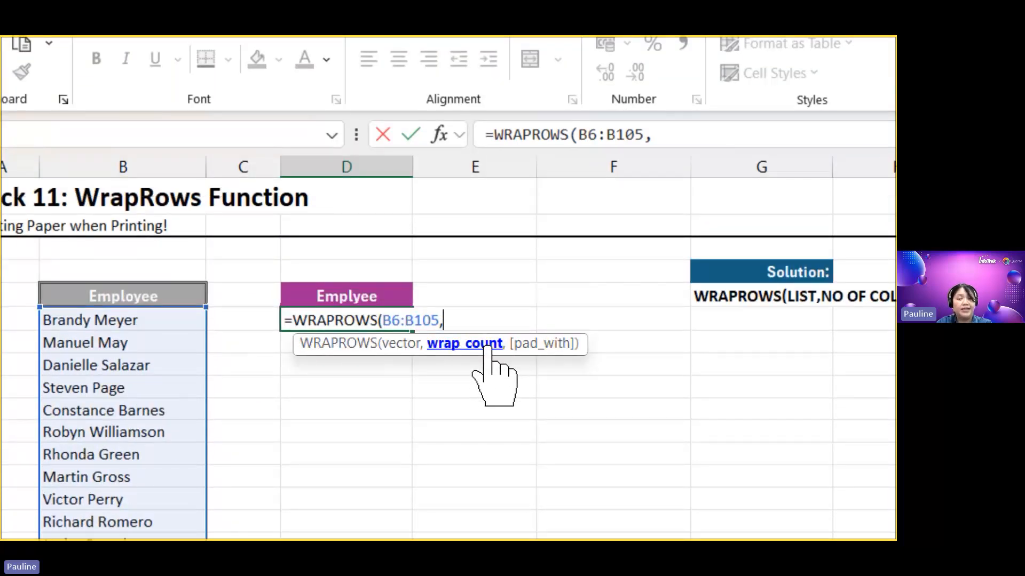
{"action": "type", "text": "5"}
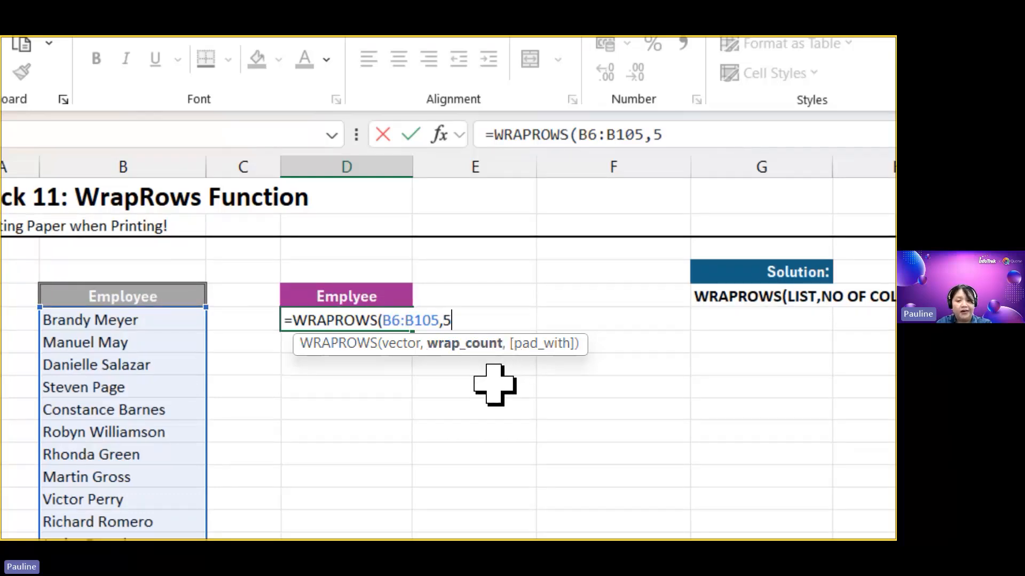
{"action": "type", "text": ")"}
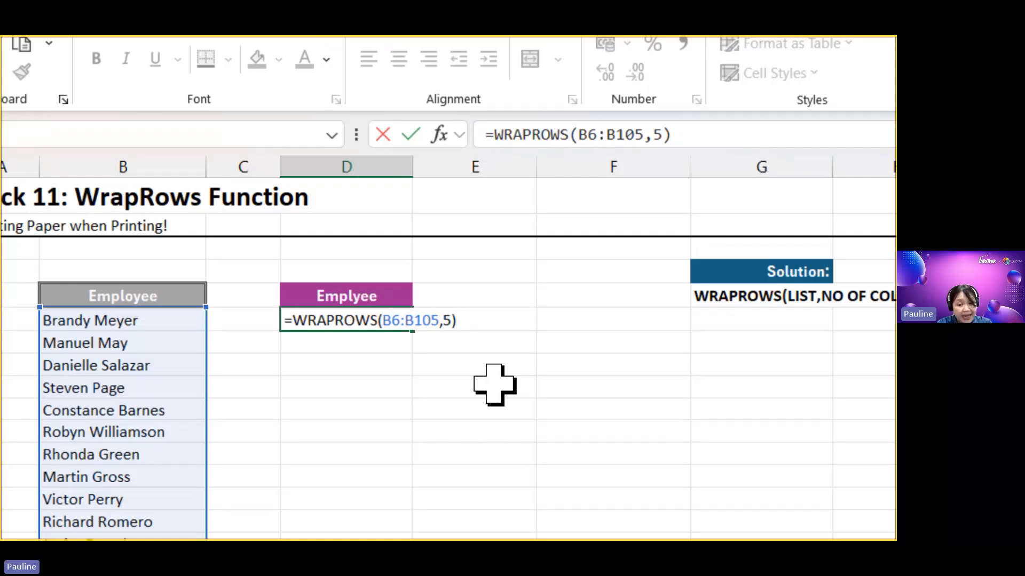
{"action": "key", "text": "Return"}
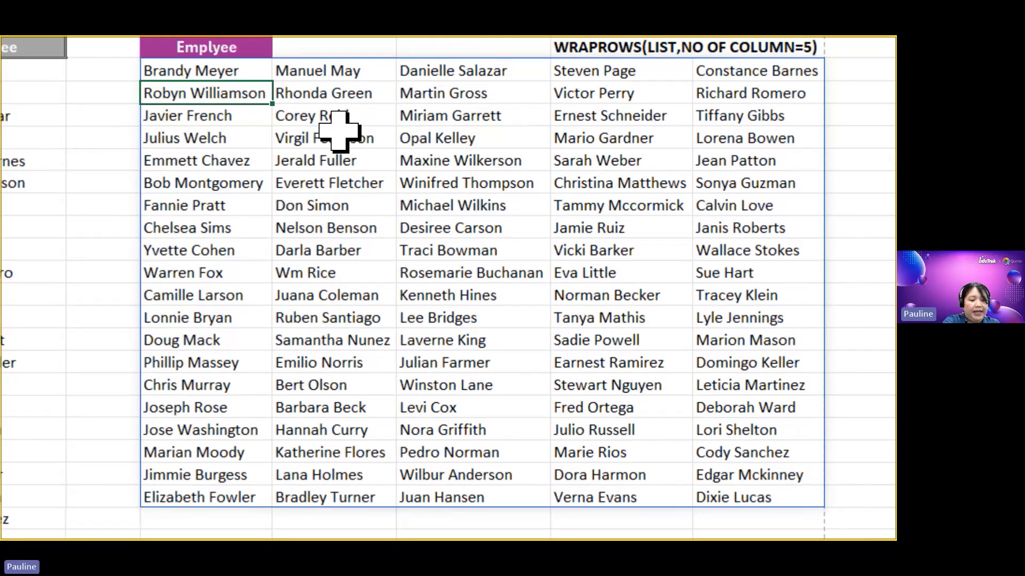
Step: Compare the wrapped employee list with the original across both pages of the print preview
{"action": "key", "text": "ctrl+4"}
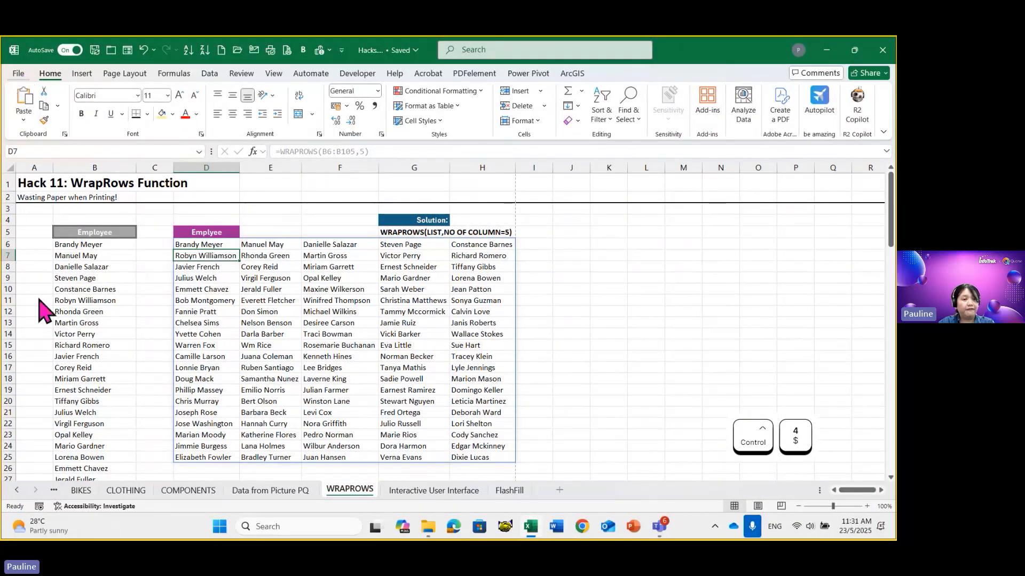
{"action": "key", "text": "alt+f"}
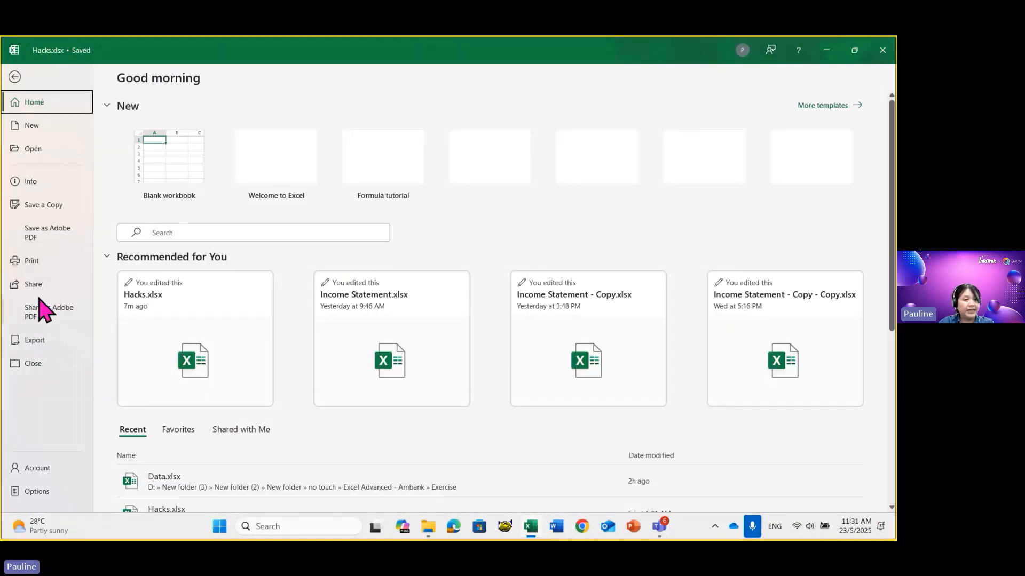
{"action": "left_click", "coordinate": [31, 267]}
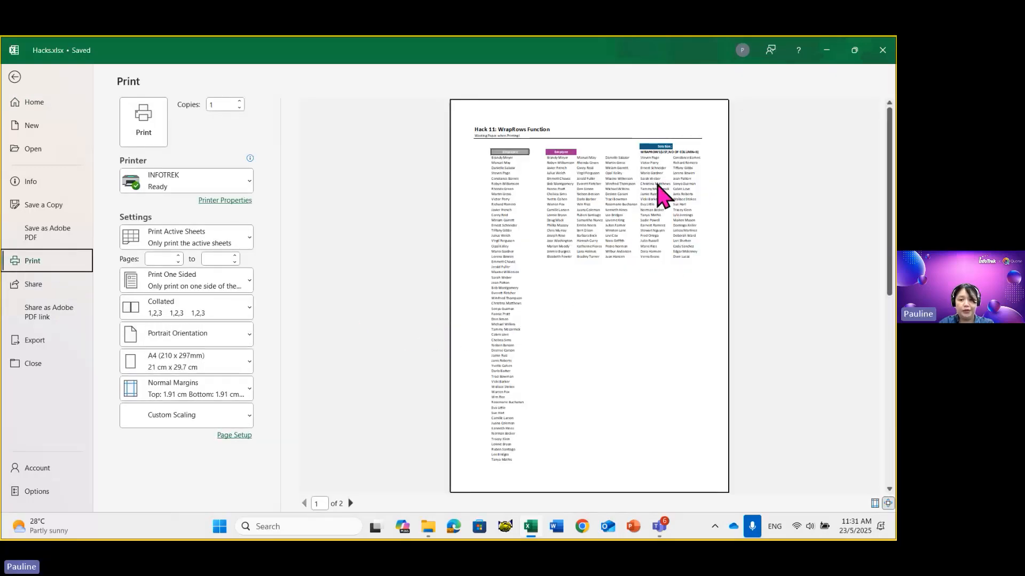
{"action": "left_click", "coordinate": [351, 504]}
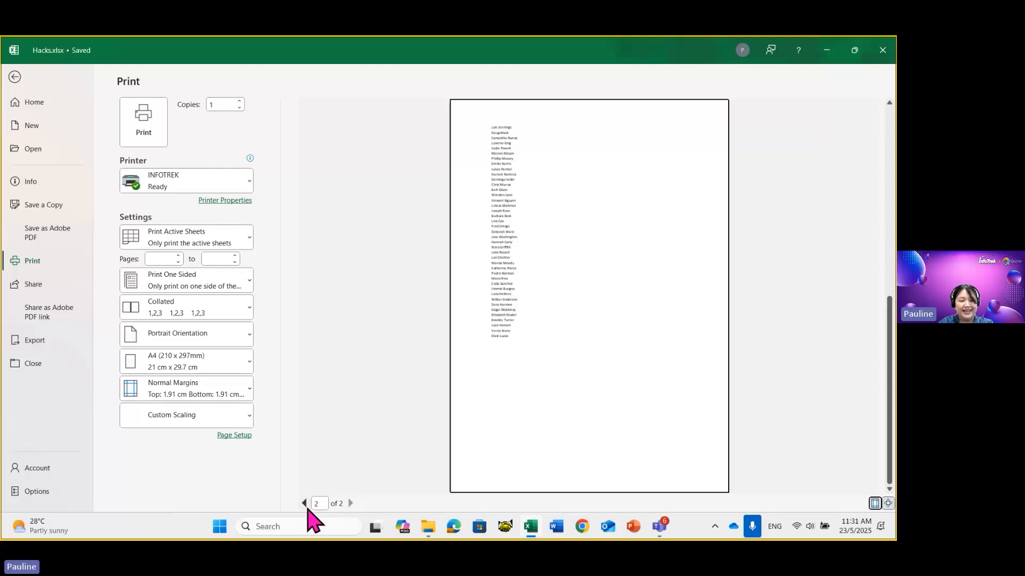
{"action": "left_click", "coordinate": [305, 503]}
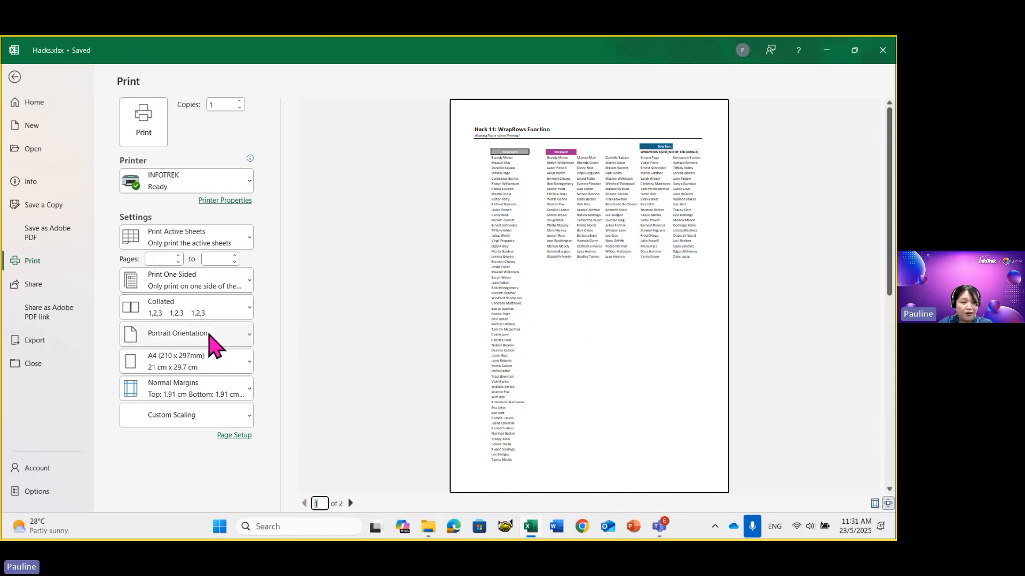
Step: View the page orientation options without changing them and return to the worksheet
{"action": "left_click", "coordinate": [239, 337]}
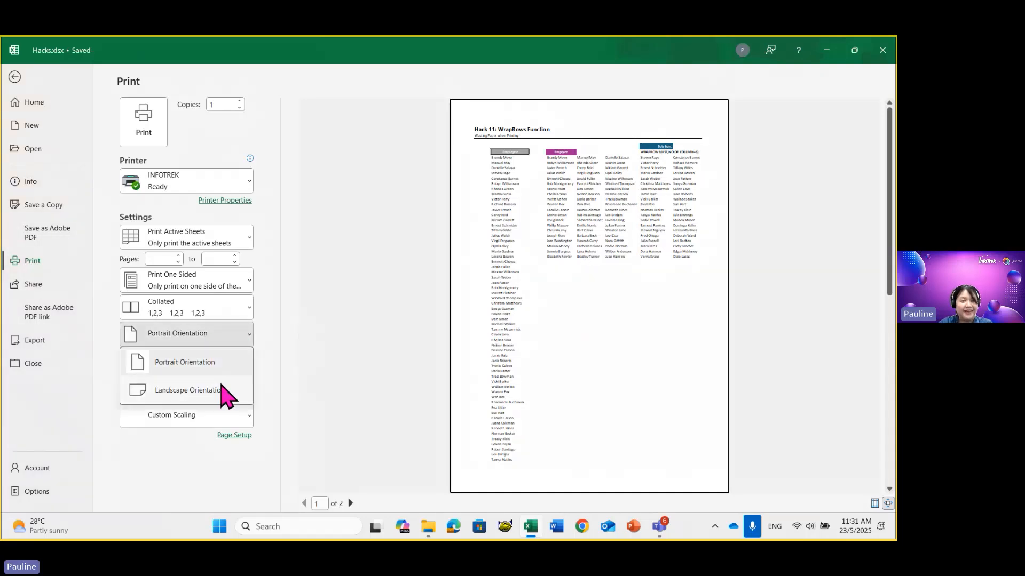
{"action": "left_click", "coordinate": [288, 360]}
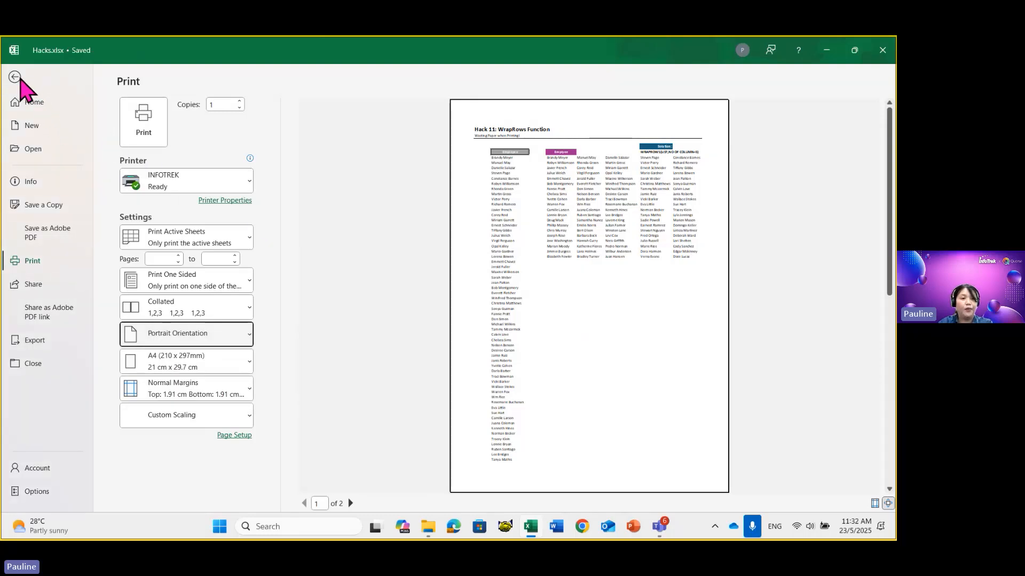
{"action": "left_click", "coordinate": [16, 78]}
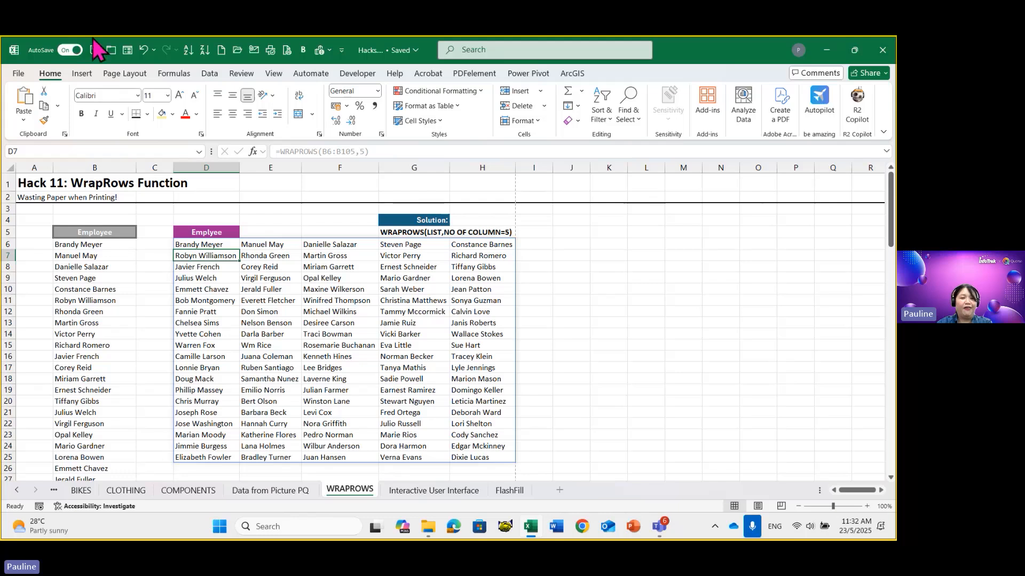
Step: Insert checkboxes in C16:I21, covering all habits for Day 1 to Day 7, on the Interactive User Interface sheet
{"action": "left_click", "coordinate": [441, 490]}
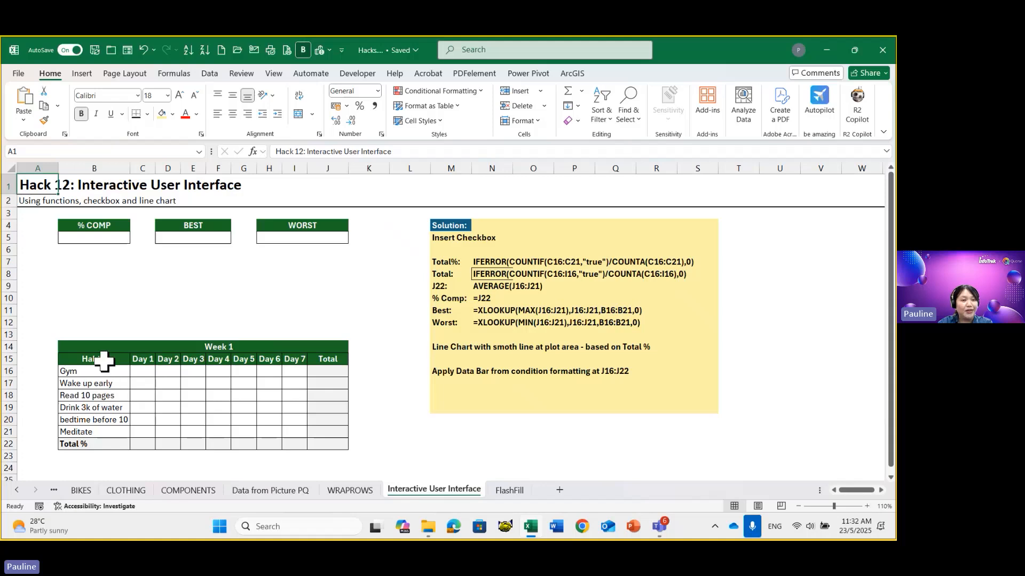
{"action": "left_click_drag", "start_coordinate": [104, 362], "coordinate": [98, 433]}
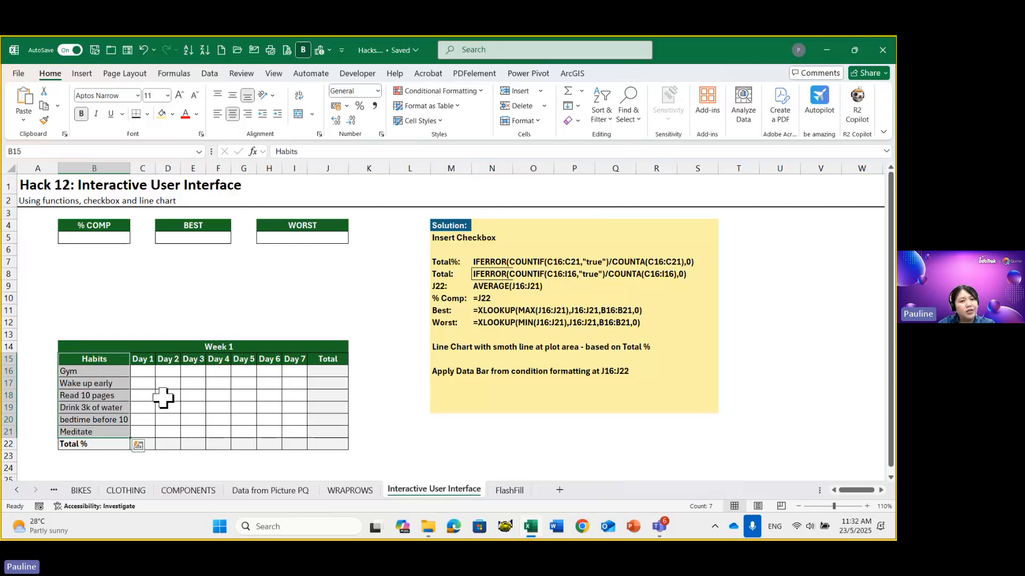
{"action": "left_click_drag", "start_coordinate": [143, 369], "coordinate": [291, 432]}
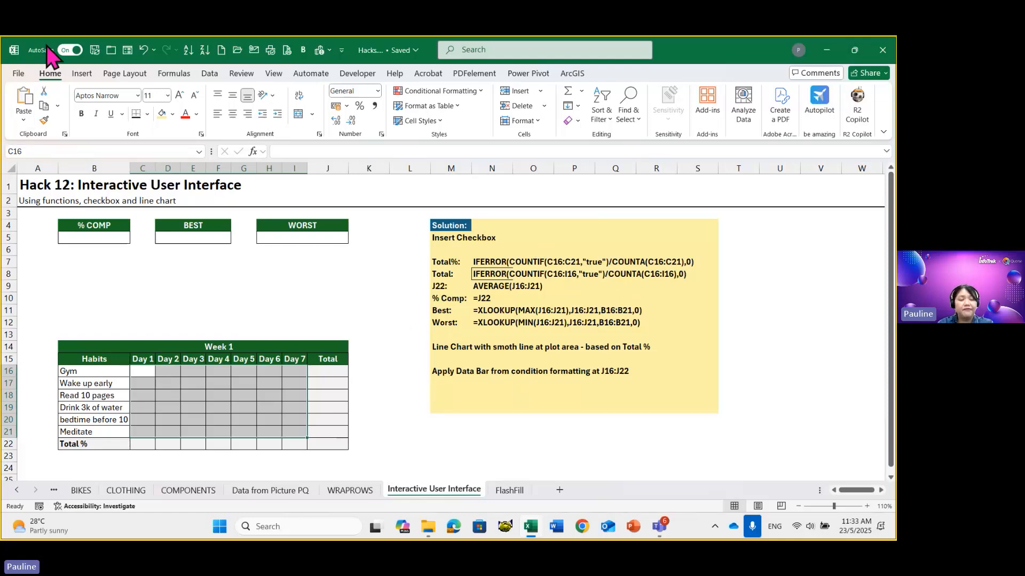
{"action": "left_click", "coordinate": [87, 75]}
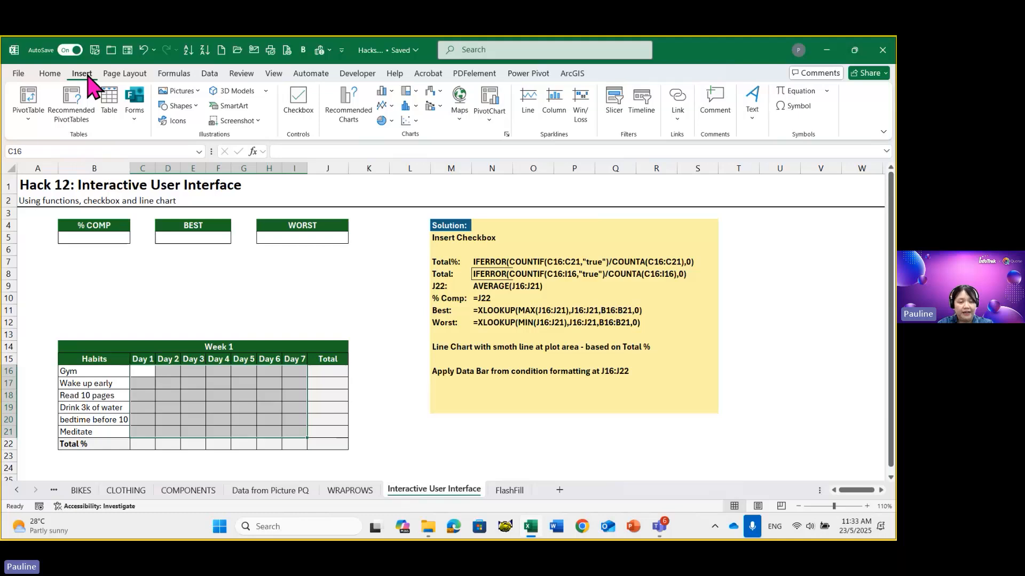
{"action": "left_click", "coordinate": [294, 108]}
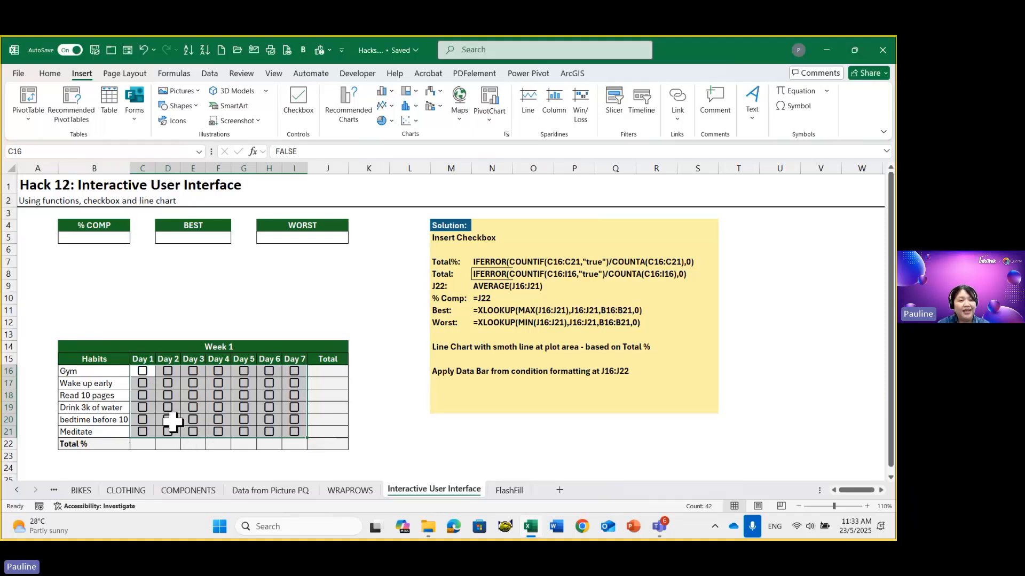
Step: Tick the checkboxes for Gym on Day 1 and Day 2 and for Wake up early on Day 1 to Day 3
{"action": "left_click", "coordinate": [142, 372]}
{"action": "left_click", "coordinate": [142, 383]}
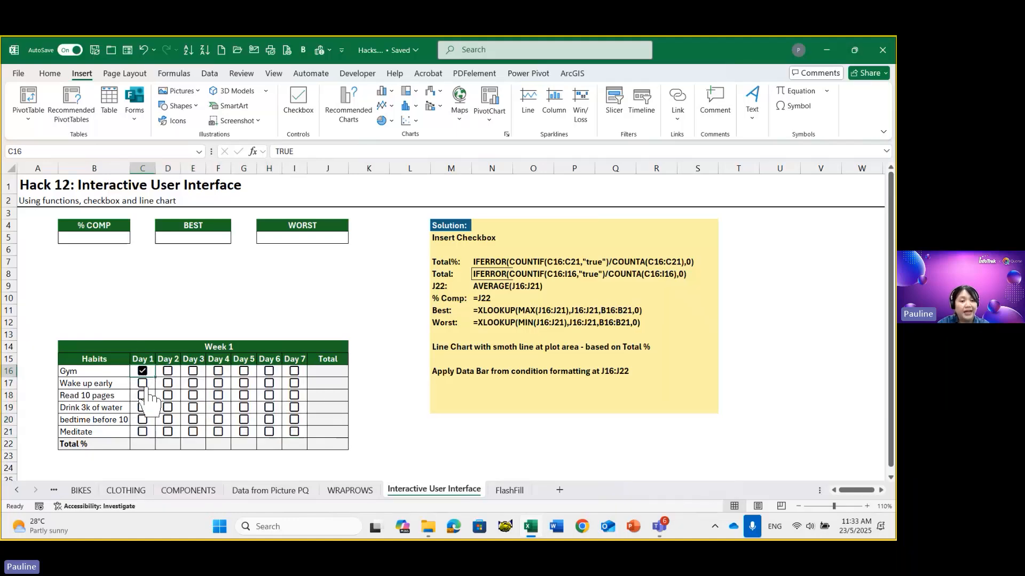
{"action": "left_click", "coordinate": [168, 372]}
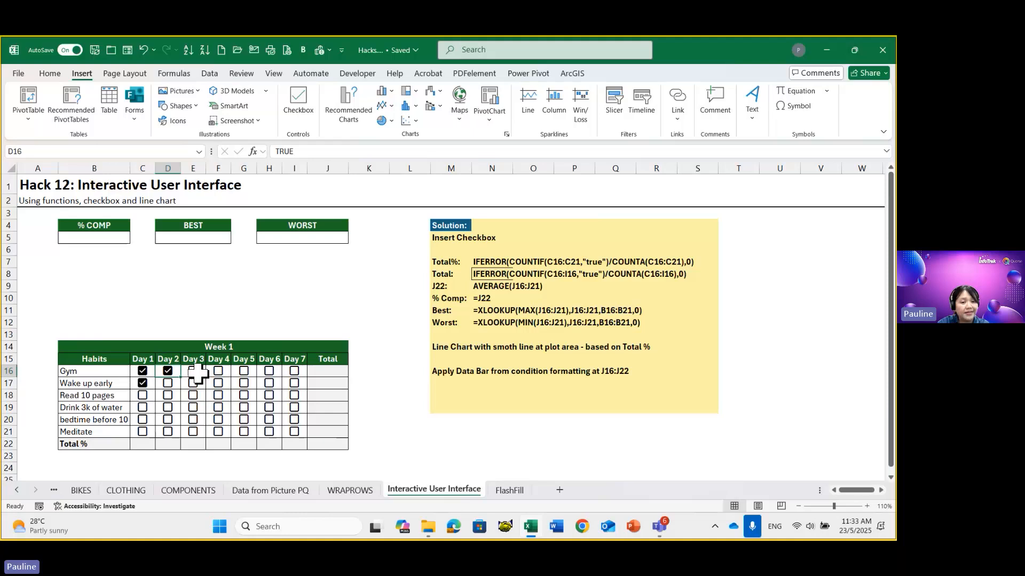
{"action": "left_click", "coordinate": [192, 376]}
{"action": "left_click", "coordinate": [192, 383]}
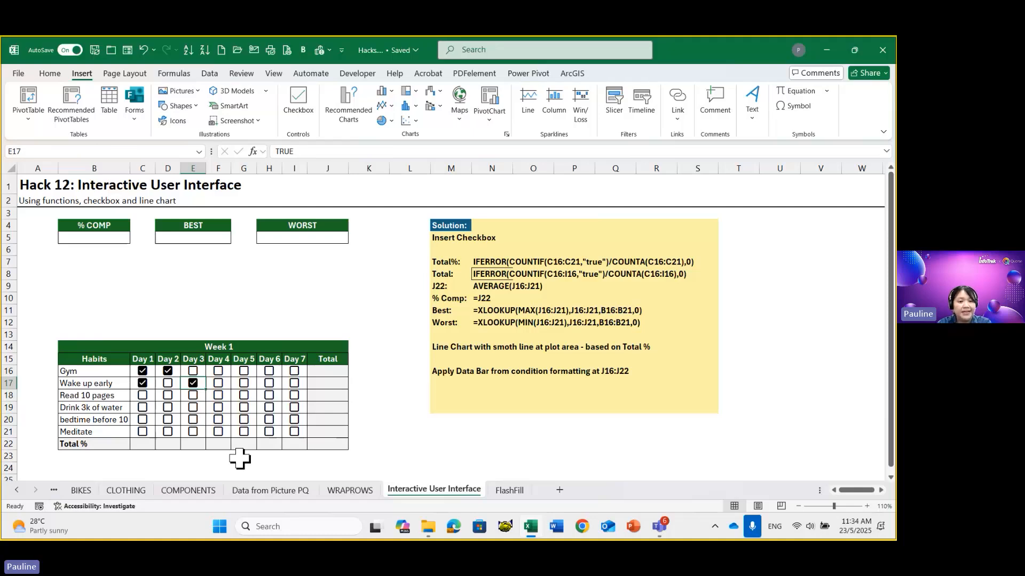
{"action": "left_click", "coordinate": [169, 385]}
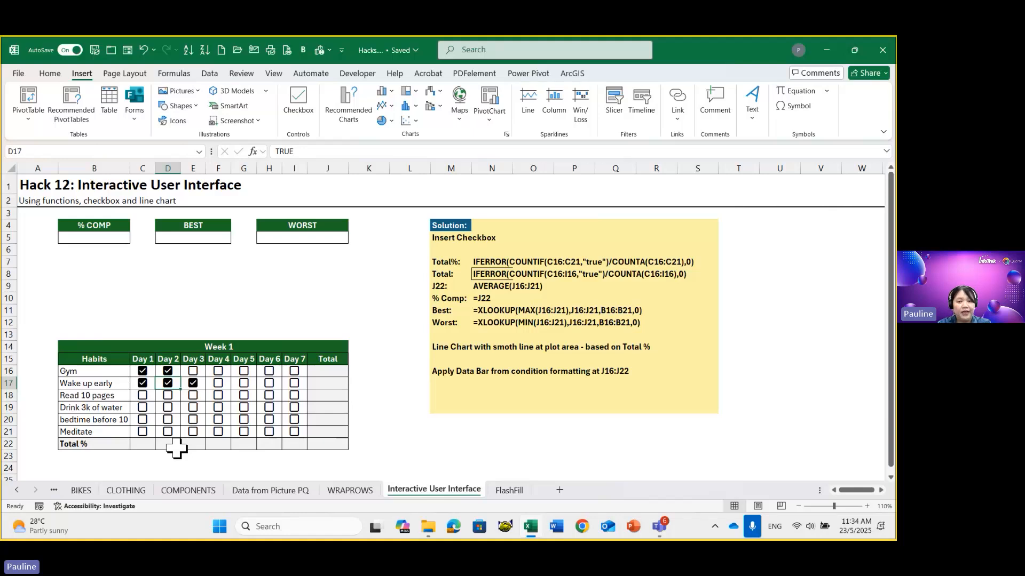
Step: Examine the Total % solution formula in N7 that applies to the Day 1 total in C22
{"action": "left_click", "coordinate": [141, 440]}
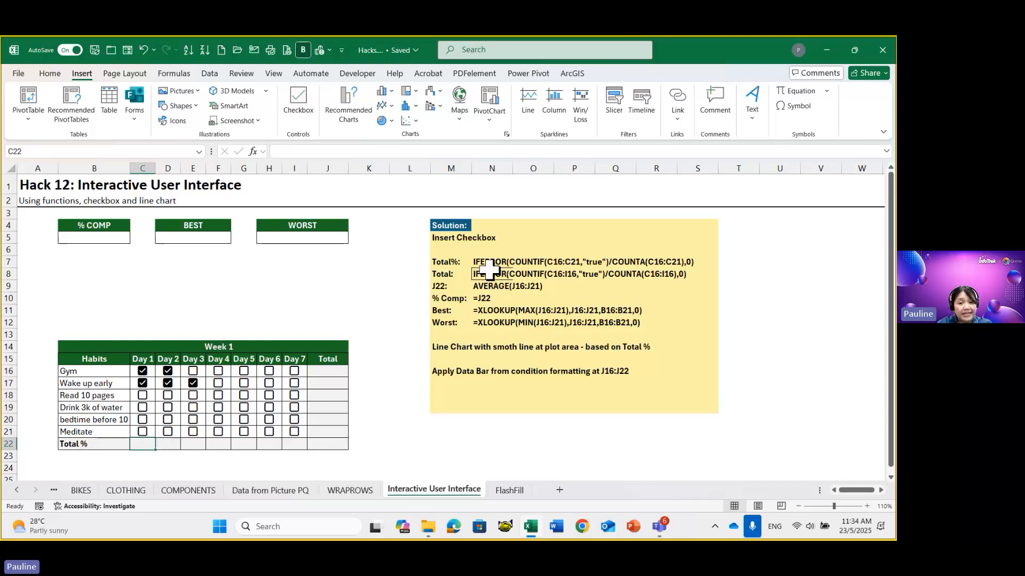
{"action": "left_click", "coordinate": [513, 262]}
{"action": "left_click_drag", "start_coordinate": [513, 262], "coordinate": [673, 263]}
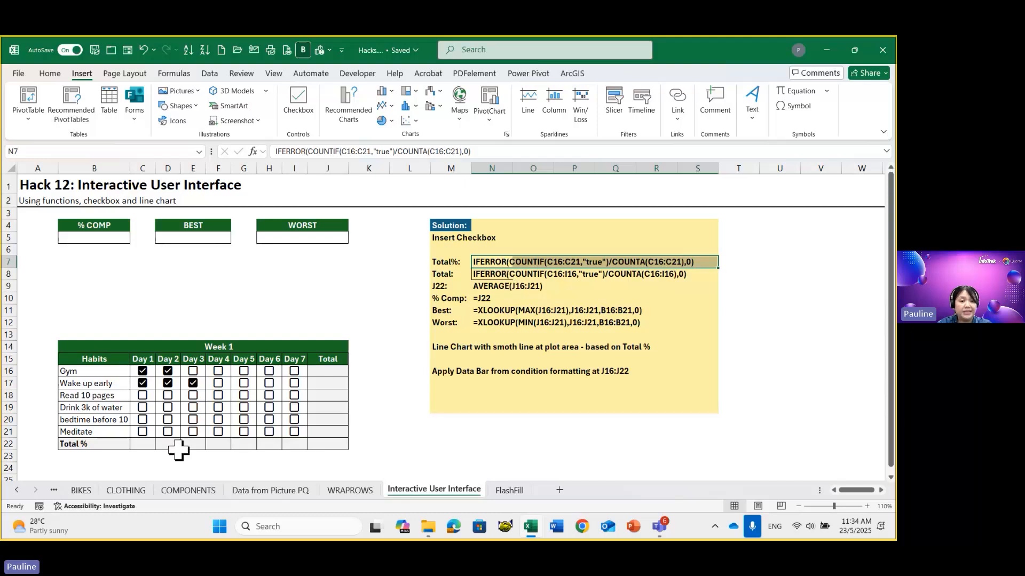
{"action": "left_click", "coordinate": [145, 445]}
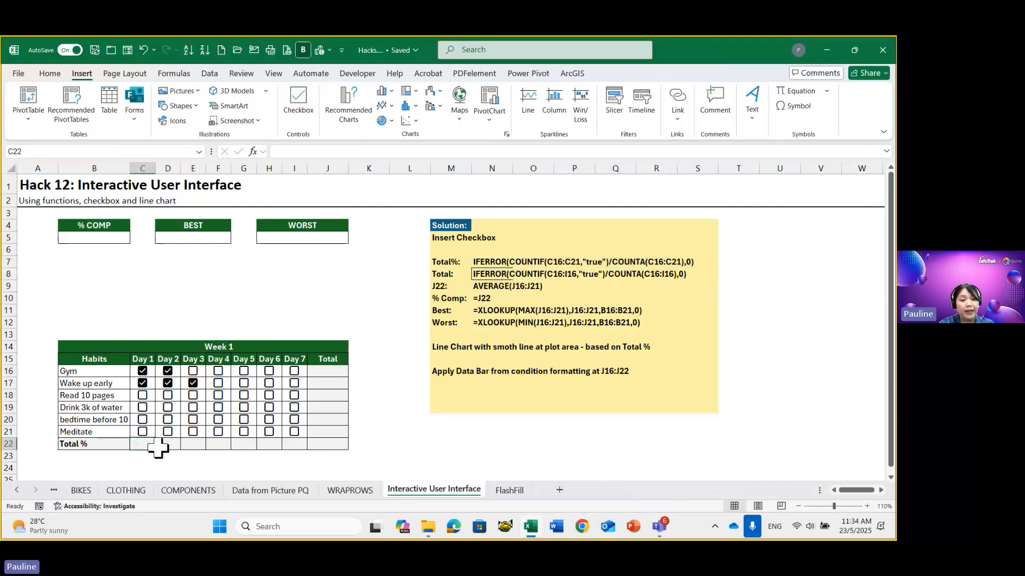
{"action": "type", "text": "="}
{"action": "key", "text": "Escape"}
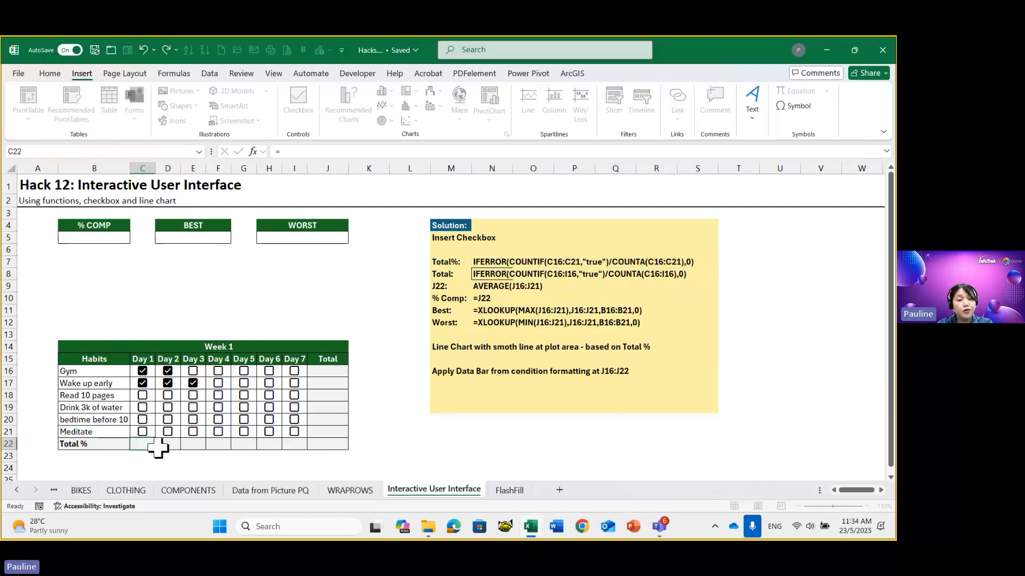
Step: Copy the Total% solution formula from N7 and enter it in C22 as =IFERROR(COUNTIF(C16:C21,"true")/COUNTA(C16:C21),0)
{"action": "left_click", "coordinate": [483, 260]}
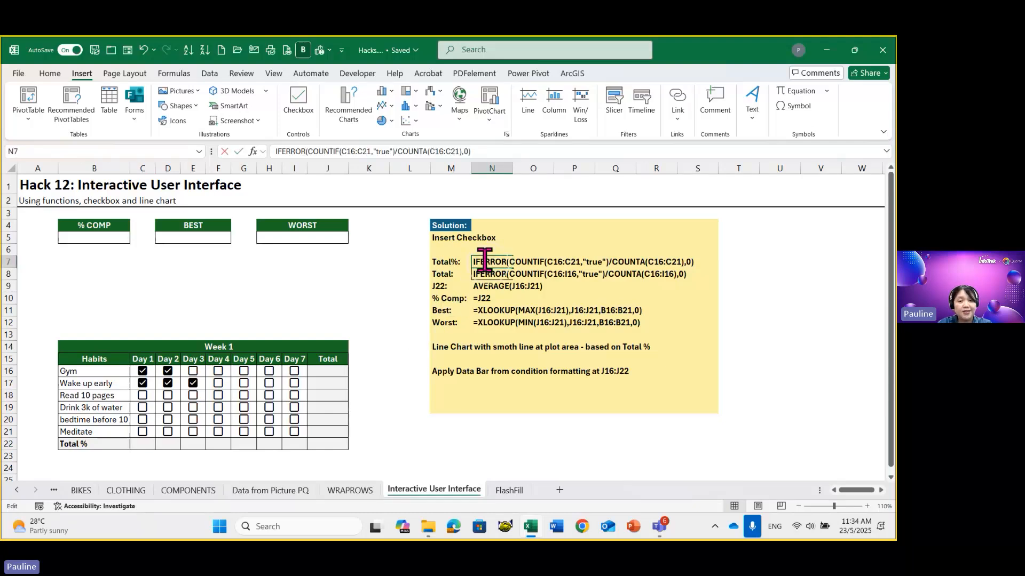
{"action": "double_click", "coordinate": [475, 260]}
{"action": "left_click_drag", "start_coordinate": [473, 261], "coordinate": [720, 262]}
{"action": "key", "text": "ctrl"}
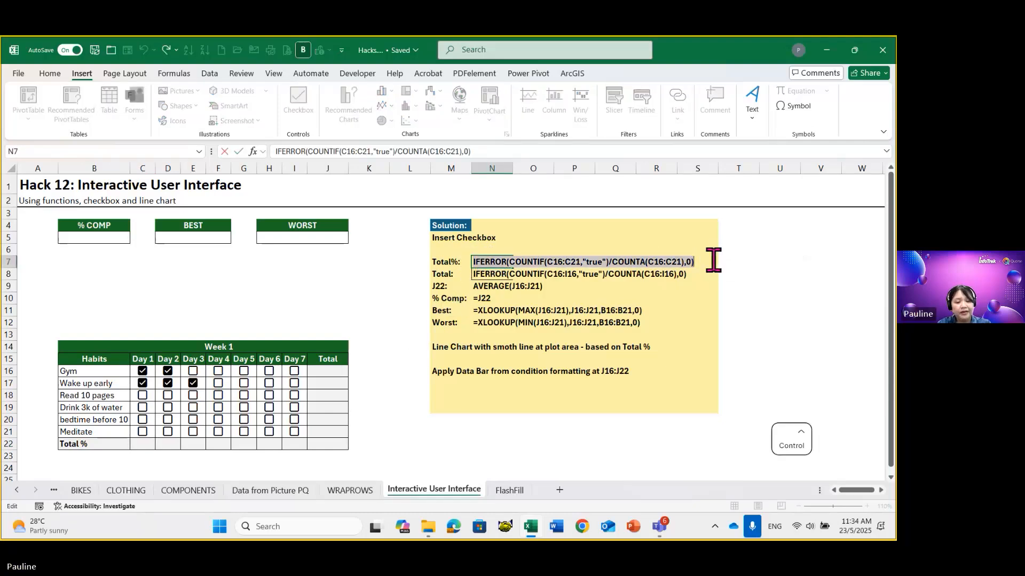
{"action": "key", "text": "ctrl+c"}
{"action": "left_click", "coordinate": [141, 443]}
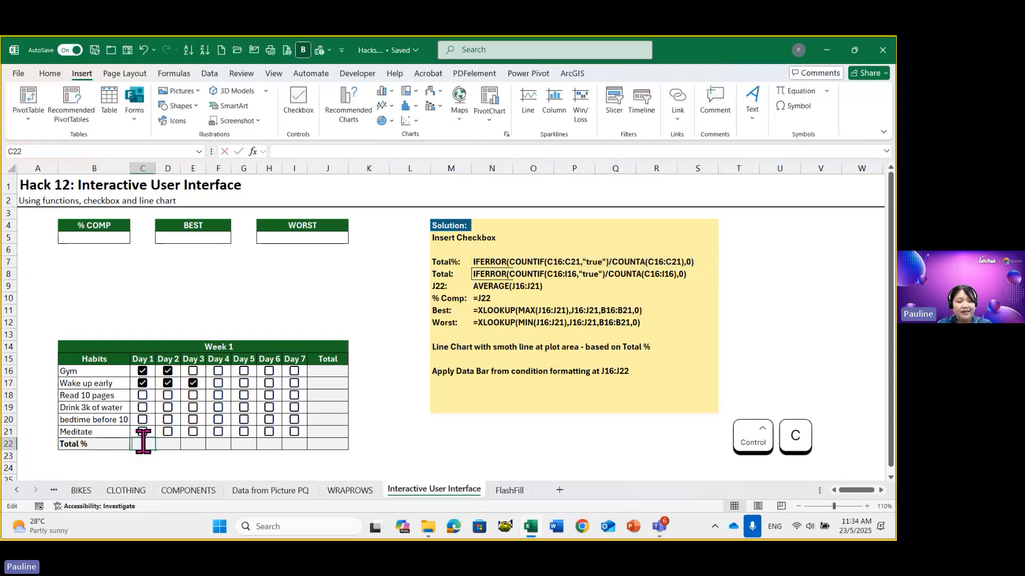
{"action": "double_click", "coordinate": [143, 442]}
{"action": "type", "text": "="}
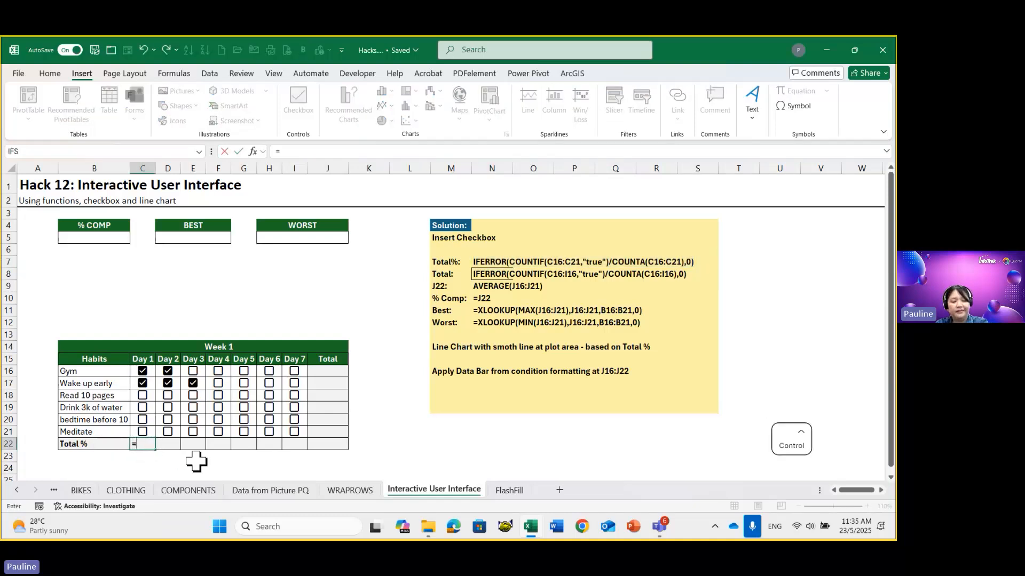
{"action": "key", "text": "ctrl+v"}
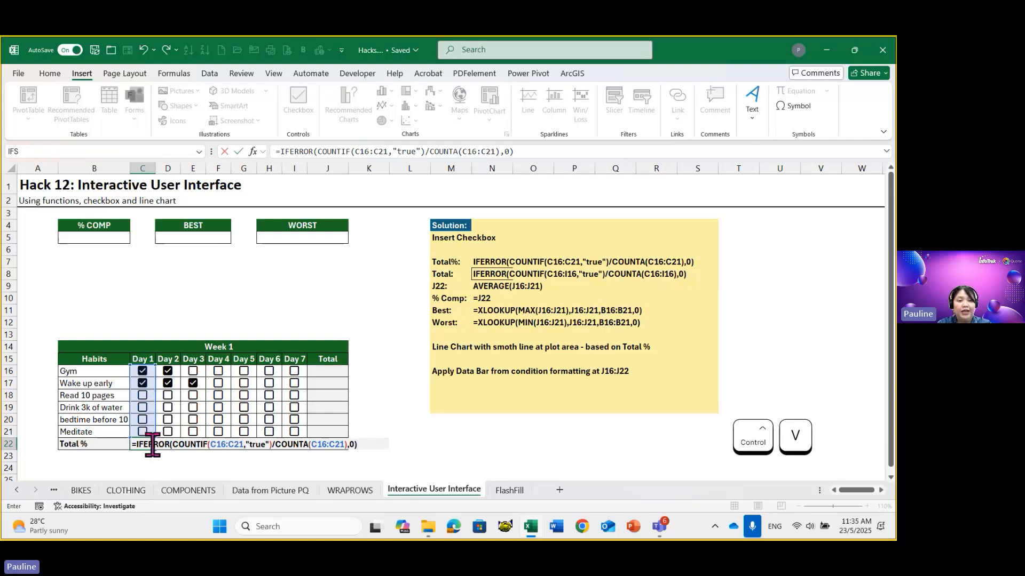
{"action": "left_click_drag", "start_coordinate": [173, 447], "coordinate": [232, 446]}
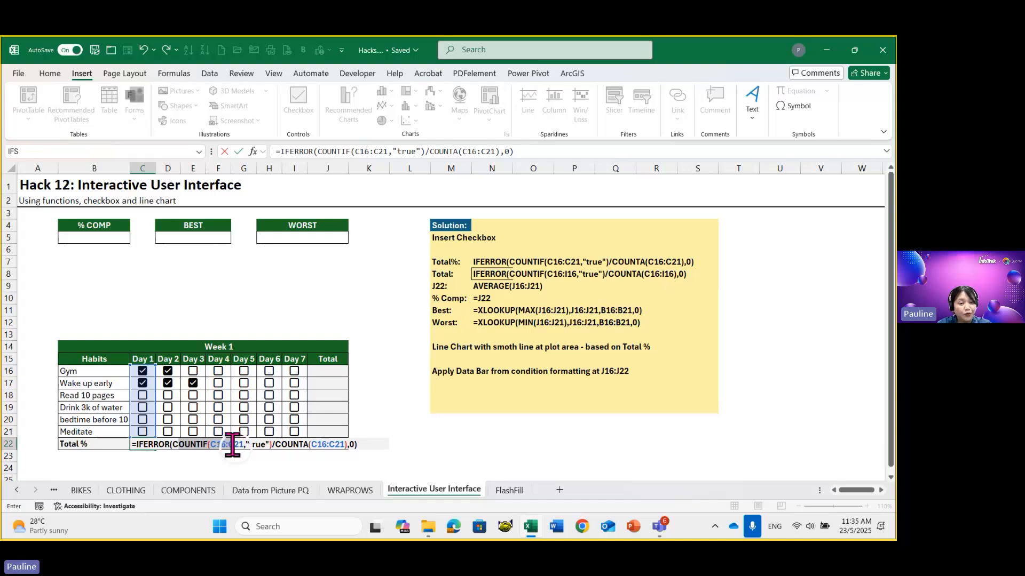
{"action": "left_click", "coordinate": [239, 446]}
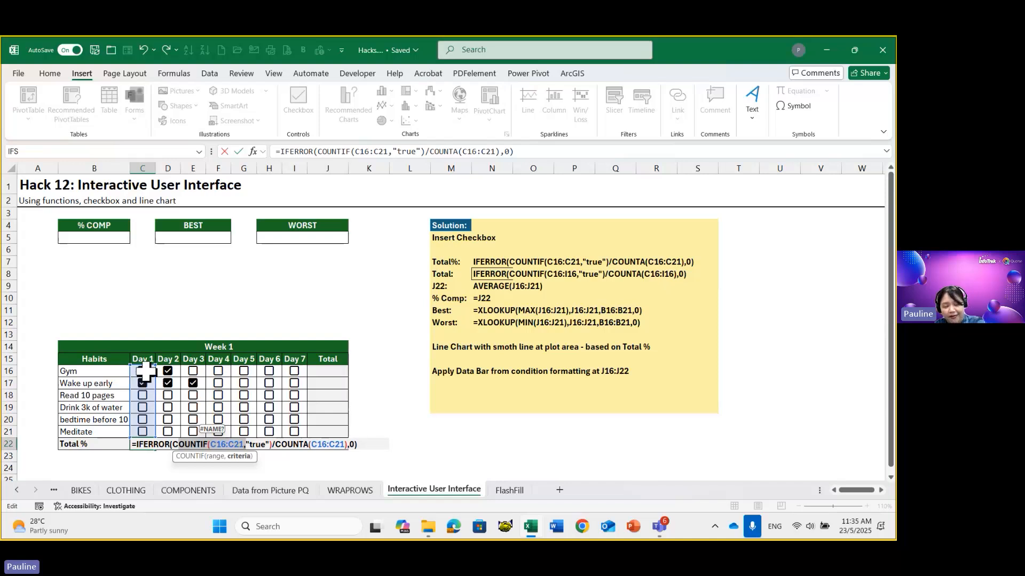
{"action": "key", "text": "Return"}
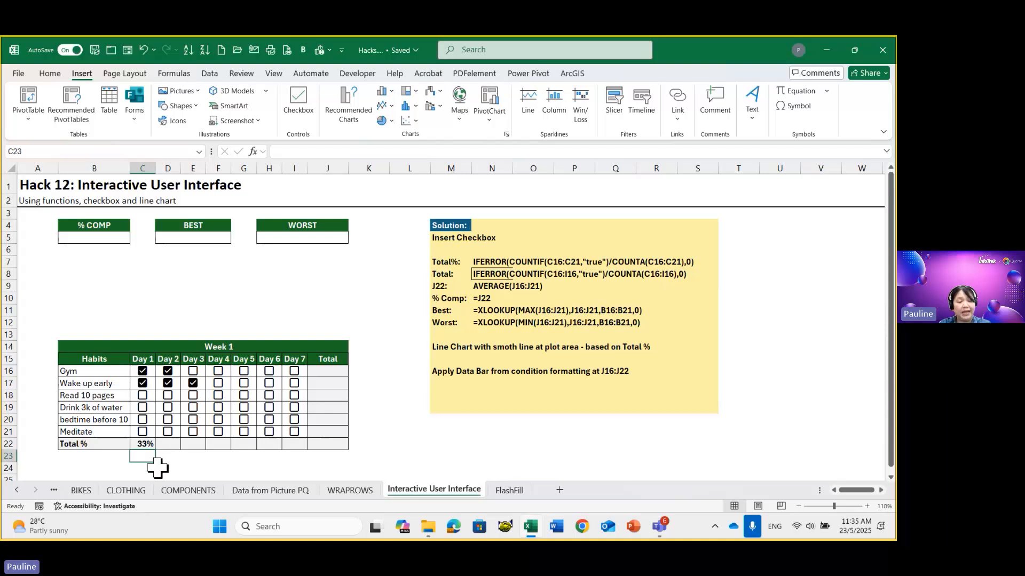
Step: Fill the Total % formula from C22 across to I22 for Day 1 to Day 7
{"action": "left_click", "coordinate": [149, 445]}
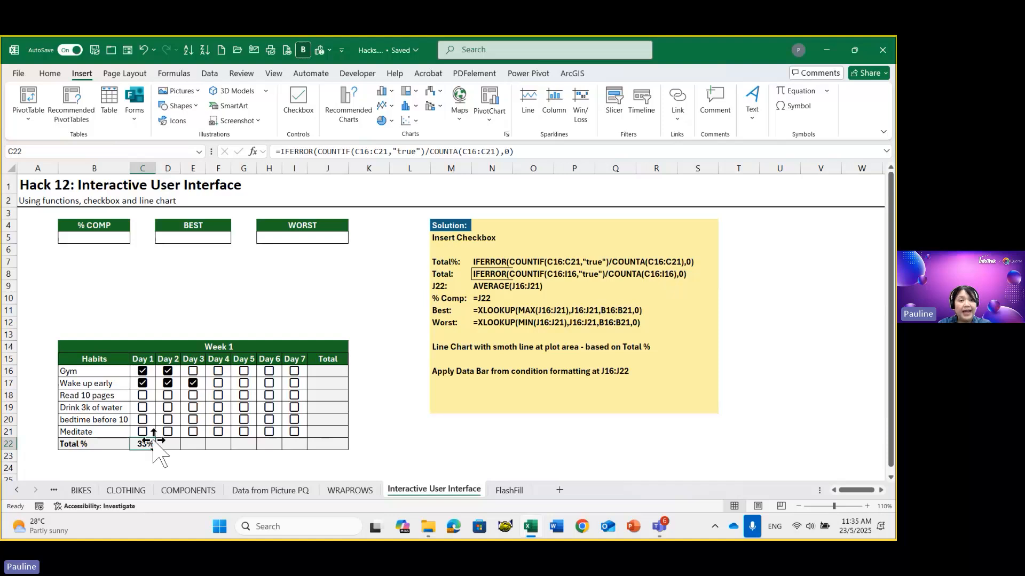
{"action": "left_click", "coordinate": [53, 74]}
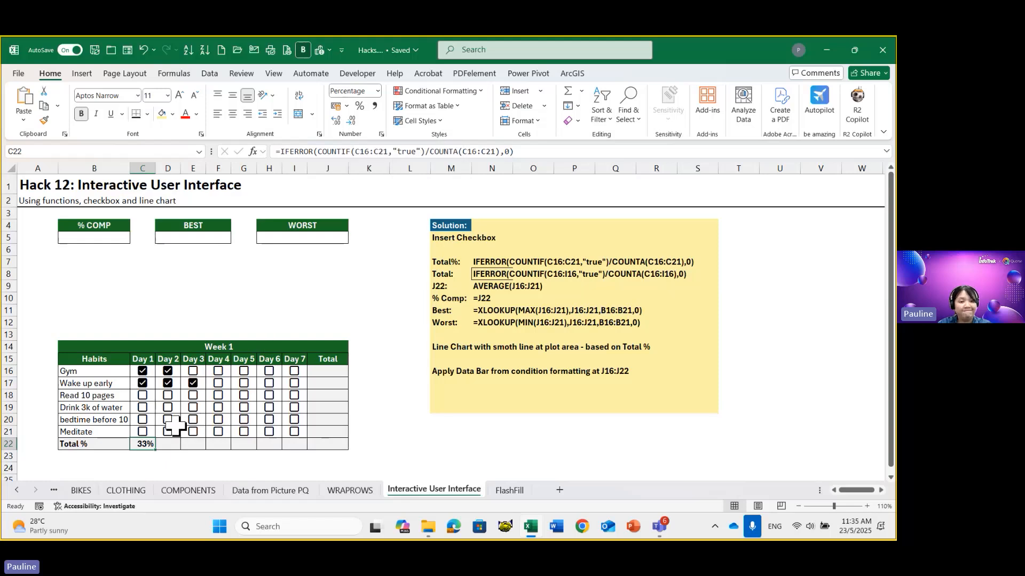
{"action": "left_click_drag", "start_coordinate": [158, 450], "coordinate": [298, 450]}
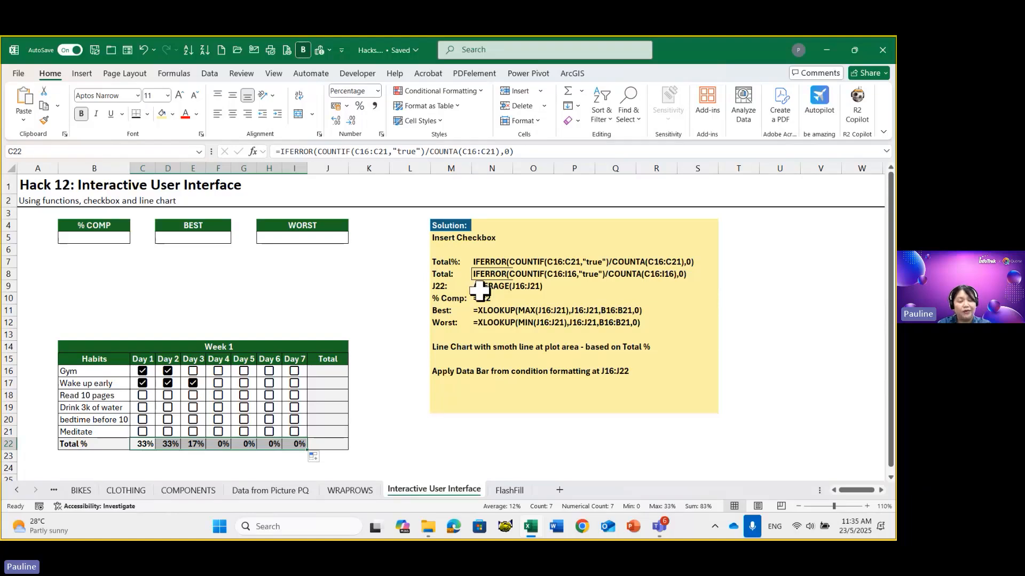
Step: Untick the Day 1 checkboxes for Wake up early and Gym
{"action": "left_click", "coordinate": [143, 386]}
{"action": "left_click", "coordinate": [142, 383]}
{"action": "left_click", "coordinate": [142, 371]}
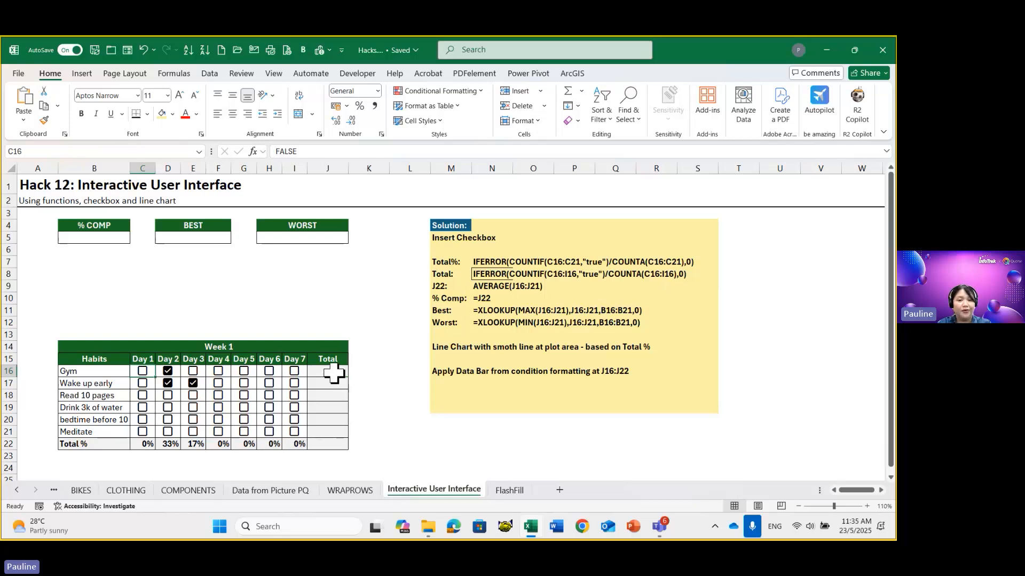
{"action": "left_click_drag", "start_coordinate": [334, 374], "coordinate": [336, 427]}
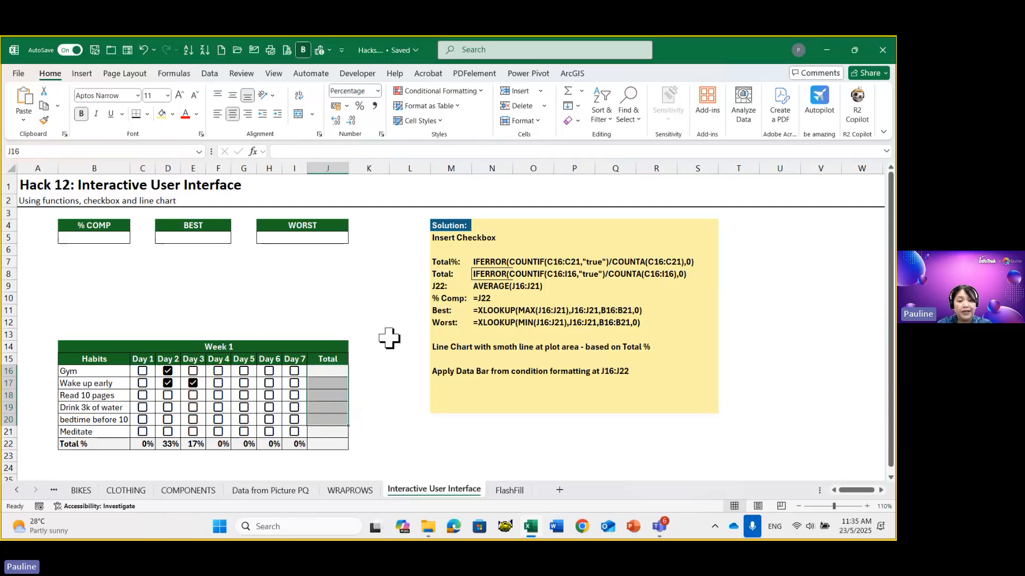
{"action": "left_click", "coordinate": [487, 274]}
{"action": "key", "text": "ctrl+c"}
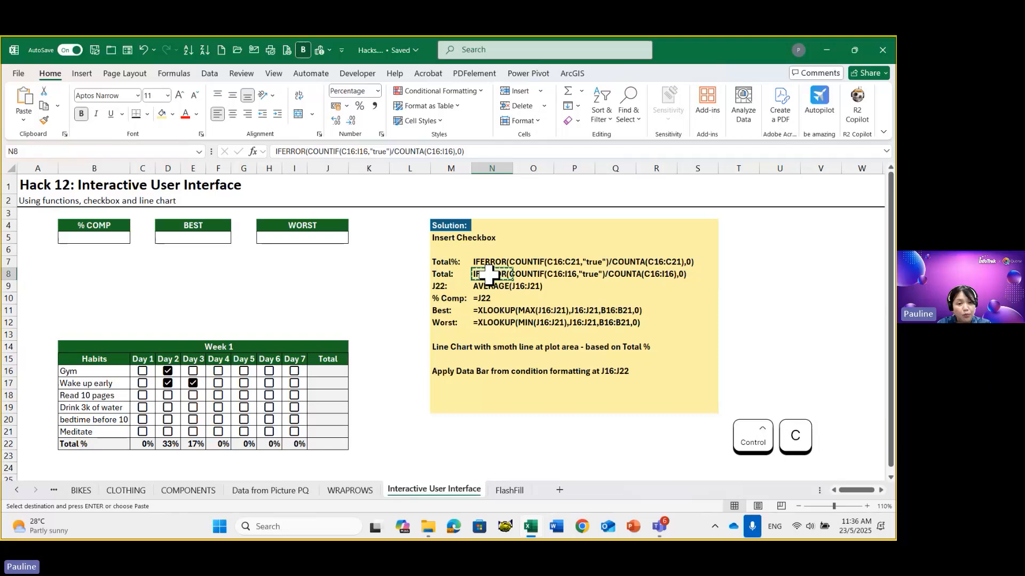
{"action": "left_click", "coordinate": [326, 372]}
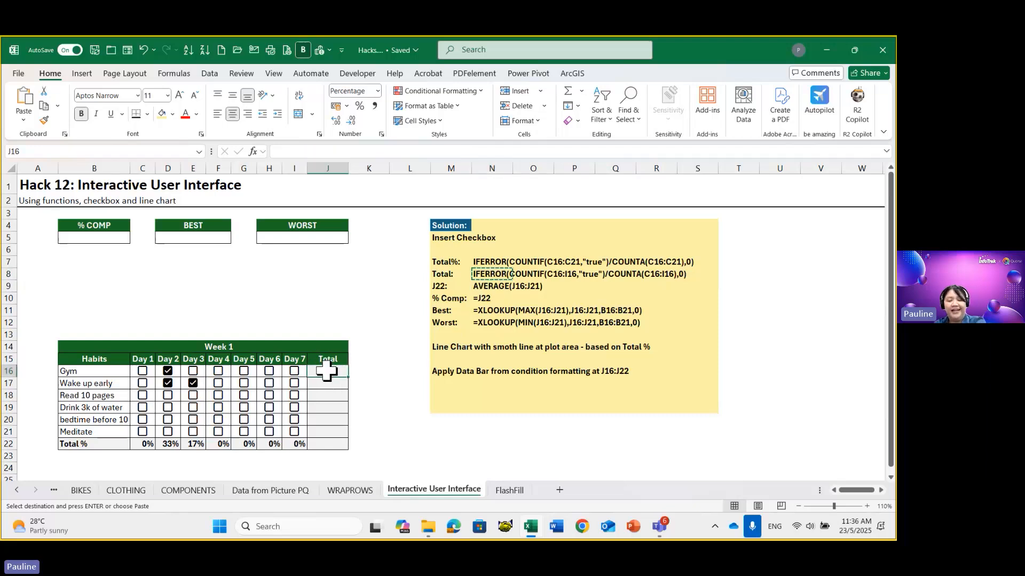
{"action": "type", "text": "="}
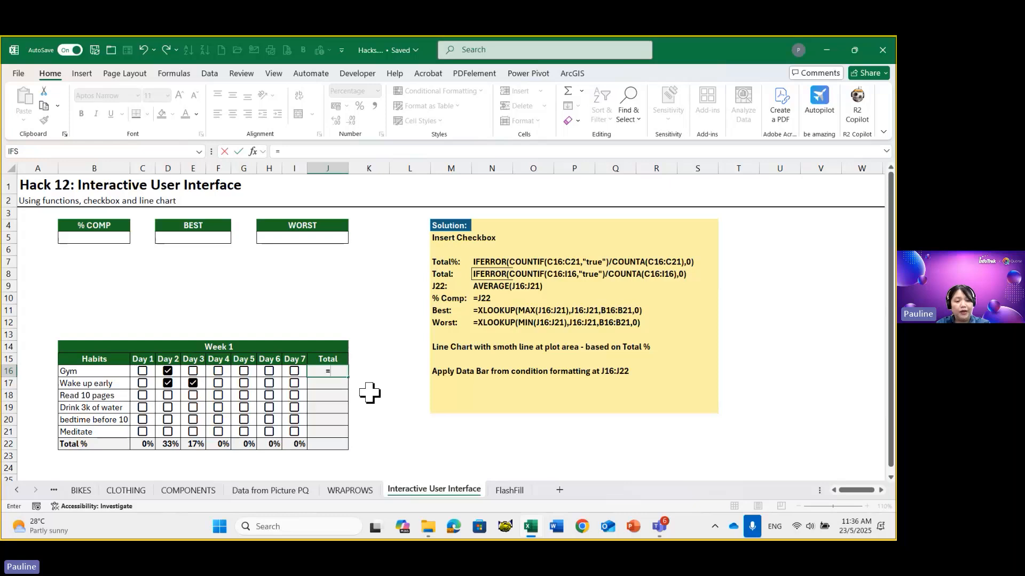
{"action": "key", "text": "ctrl+v"}
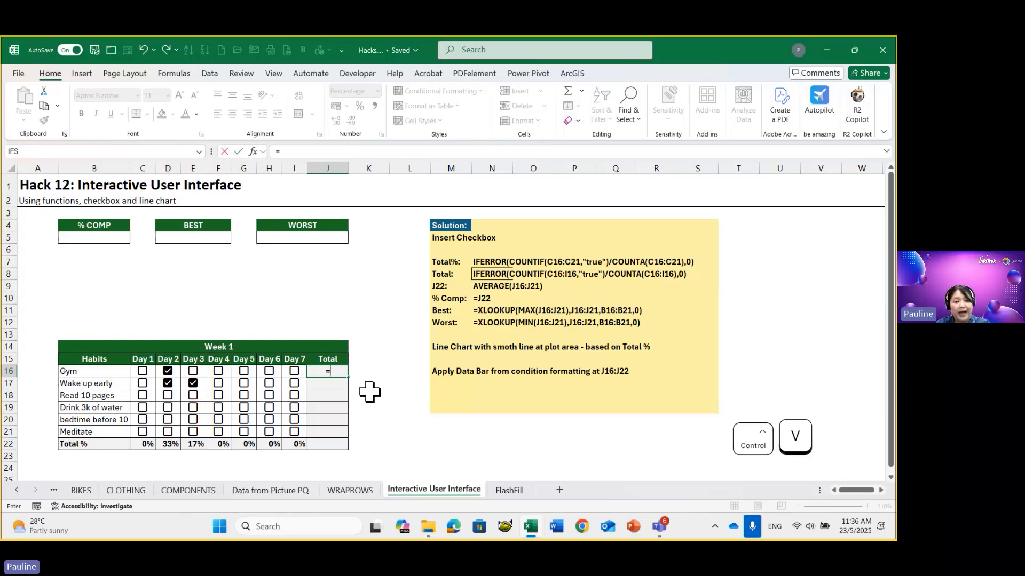
{"action": "left_click", "coordinate": [486, 276]}
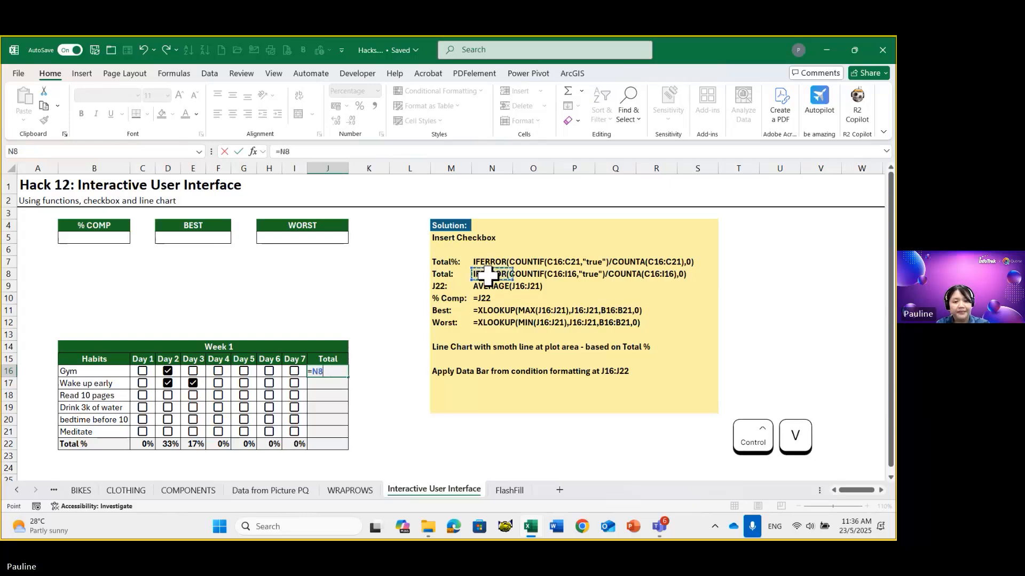
{"action": "key", "text": "Escape"}
Step: Copy the Total solution formula text from N8 and enter it in J16 as =IFERROR(COUNTIF(C16:I16,"true")/COUNTA(C16:I16),0)
{"action": "double_click", "coordinate": [477, 275]}
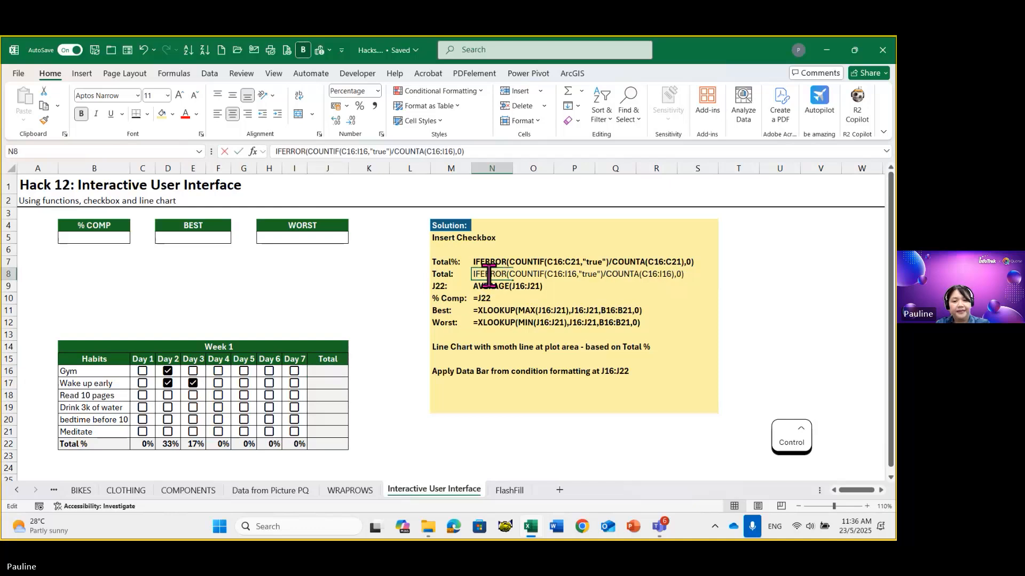
{"action": "left_click_drag", "start_coordinate": [472, 275], "coordinate": [714, 286]}
{"action": "key", "text": "ctrl+c"}
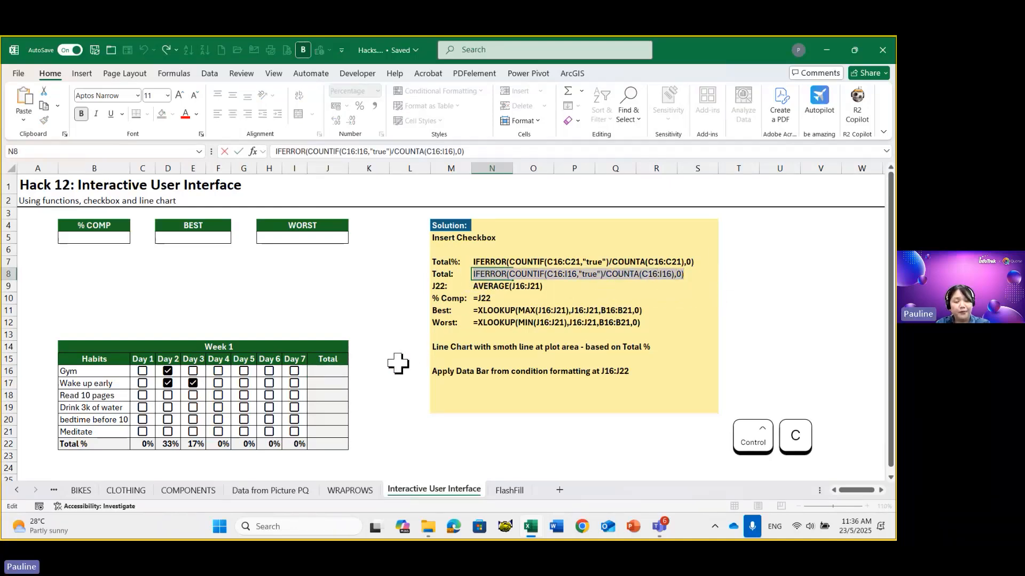
{"action": "left_click", "coordinate": [335, 370]}
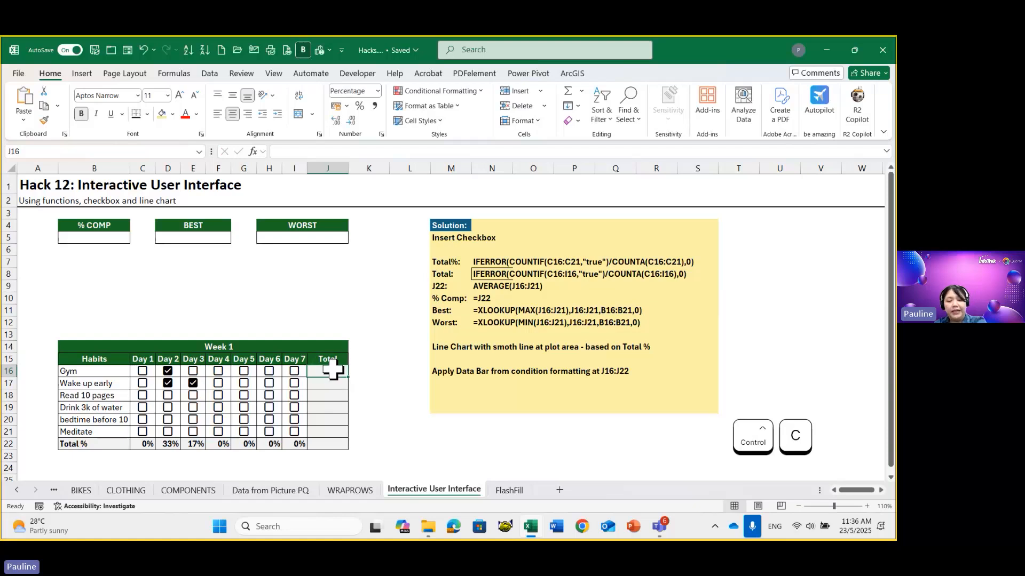
{"action": "type", "text": "="}
{"action": "key", "text": "ctrl+v"}
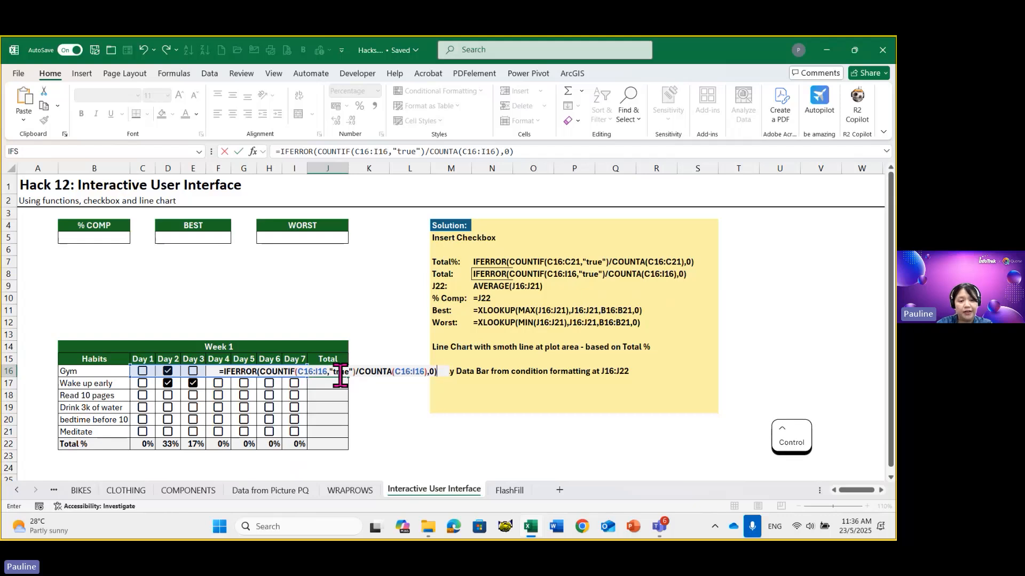
{"action": "key", "text": "Return"}
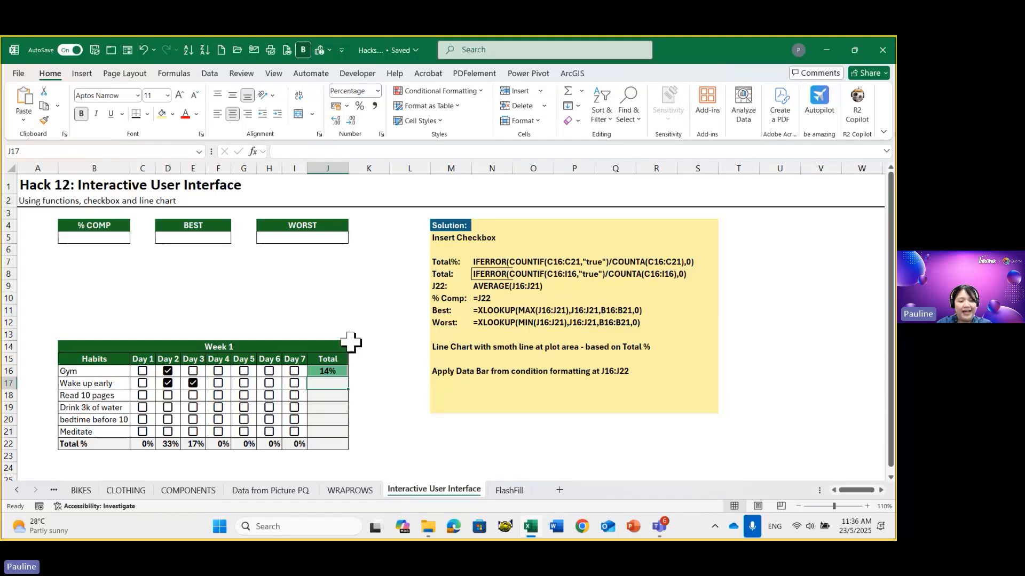
Step: Fill the Total formula from J16 down to J21 and widen column J
{"action": "left_click", "coordinate": [341, 371]}
{"action": "left_click_drag", "start_coordinate": [348, 377], "coordinate": [344, 439]}
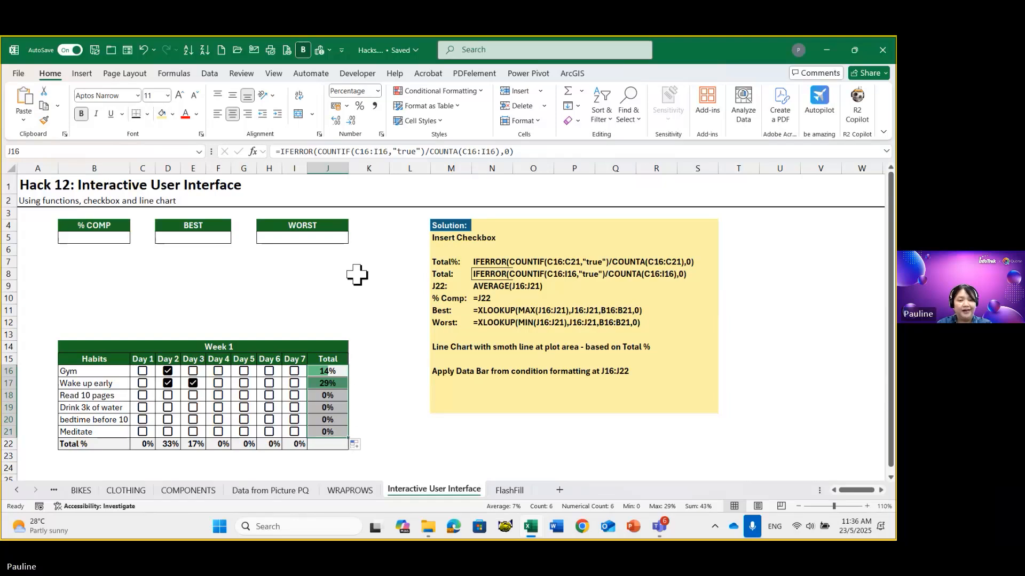
{"action": "left_click_drag", "start_coordinate": [346, 169], "coordinate": [380, 171]}
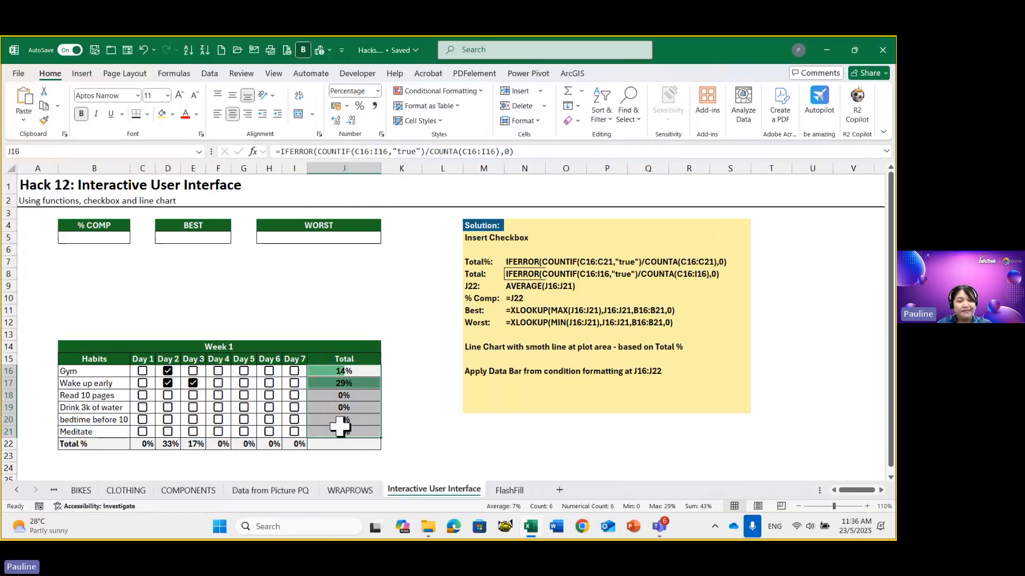
Step: Enter an AVERAGE formula in J22 over the habit totals J16:J21
{"action": "left_click", "coordinate": [346, 445]}
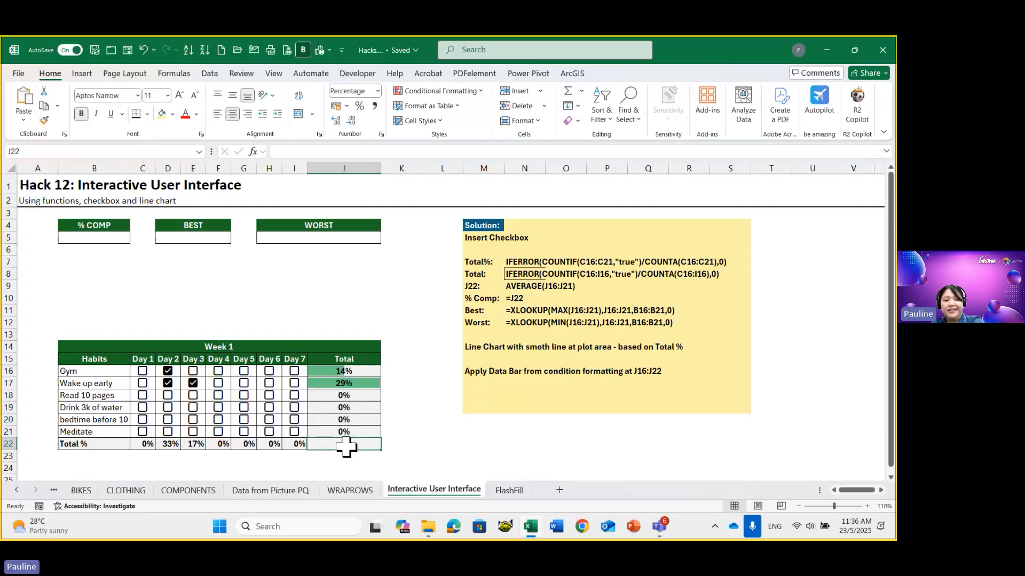
{"action": "type", "text": "="}
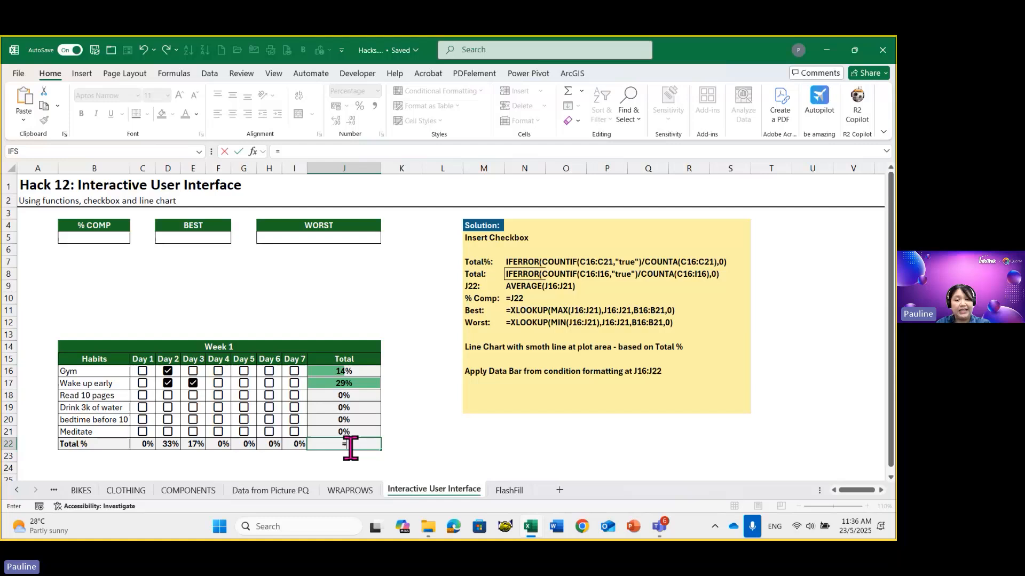
{"action": "type", "text": "ave"}
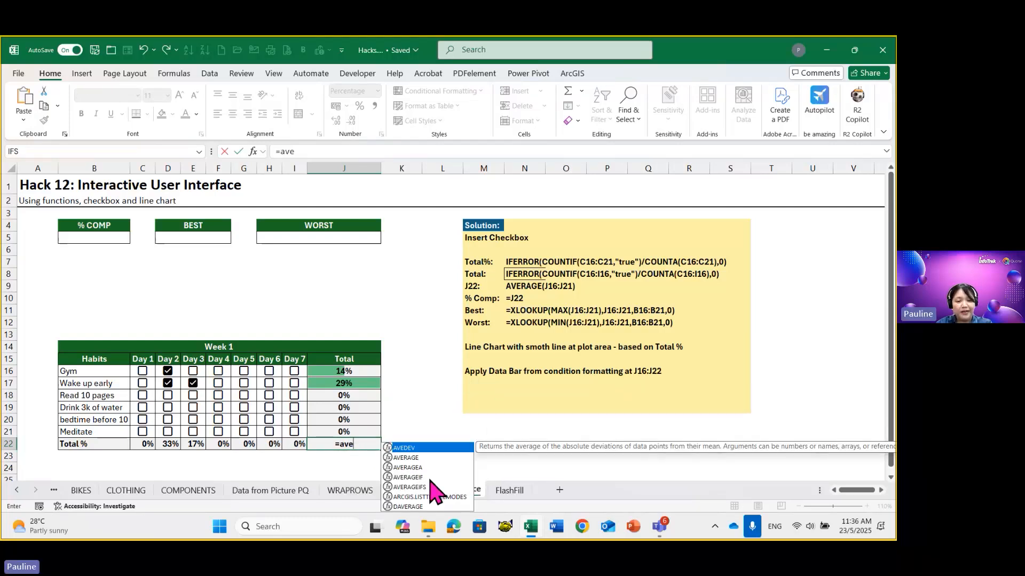
{"action": "double_click", "coordinate": [413, 458]}
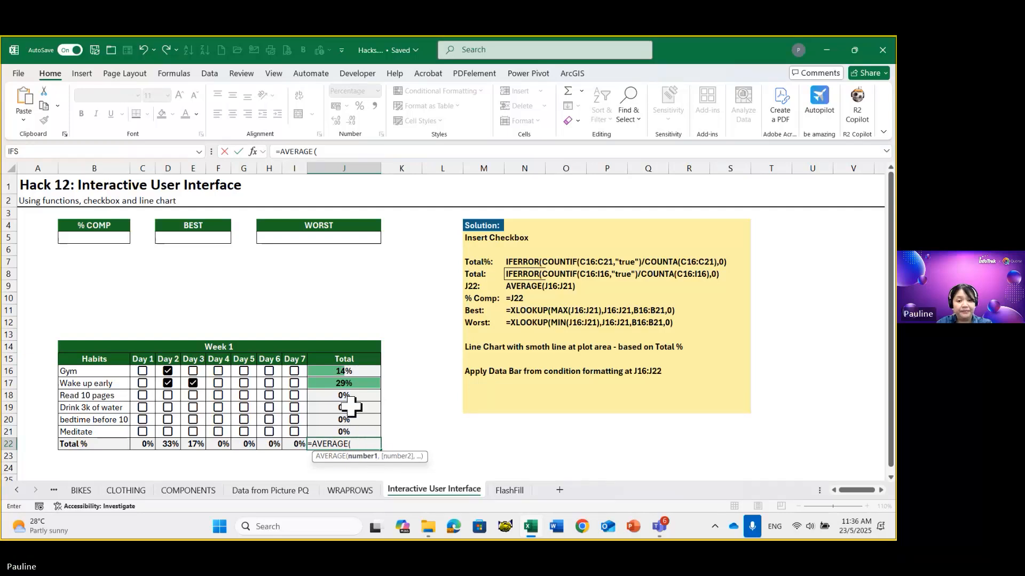
{"action": "left_click_drag", "start_coordinate": [345, 372], "coordinate": [357, 431]}
{"action": "key", "text": "Return"}
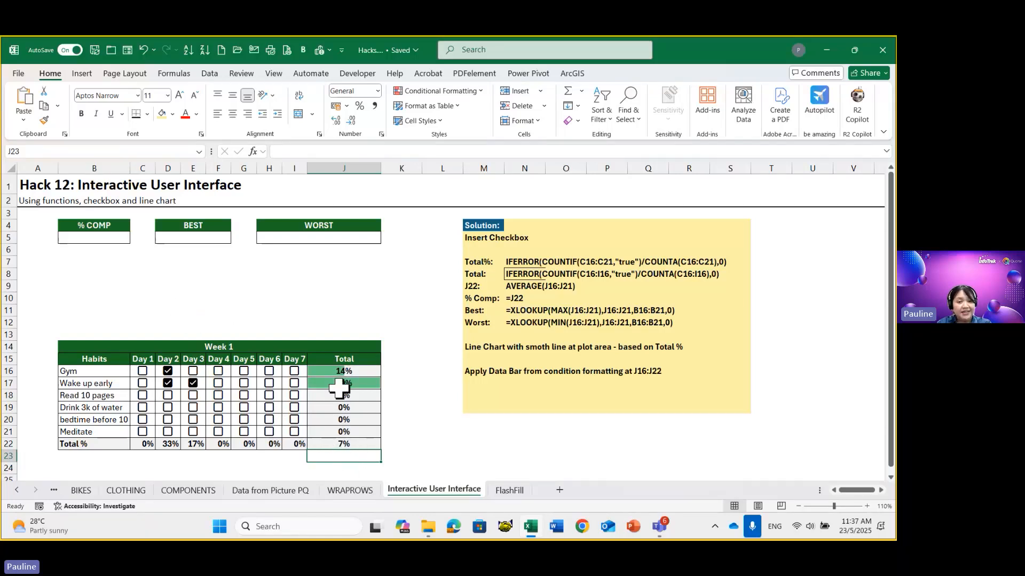
Step: Tick Read 10 pages, Gym and bedtime before 10 on Day 1, and Drink 3k of water on Day 2
{"action": "left_click", "coordinate": [143, 396]}
{"action": "left_click", "coordinate": [142, 372]}
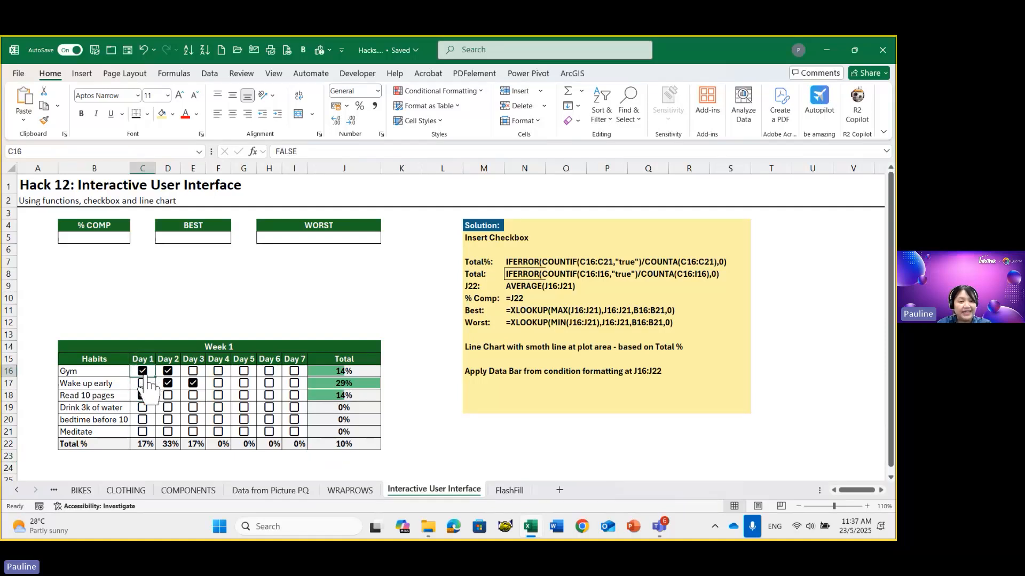
{"action": "left_click", "coordinate": [143, 420]}
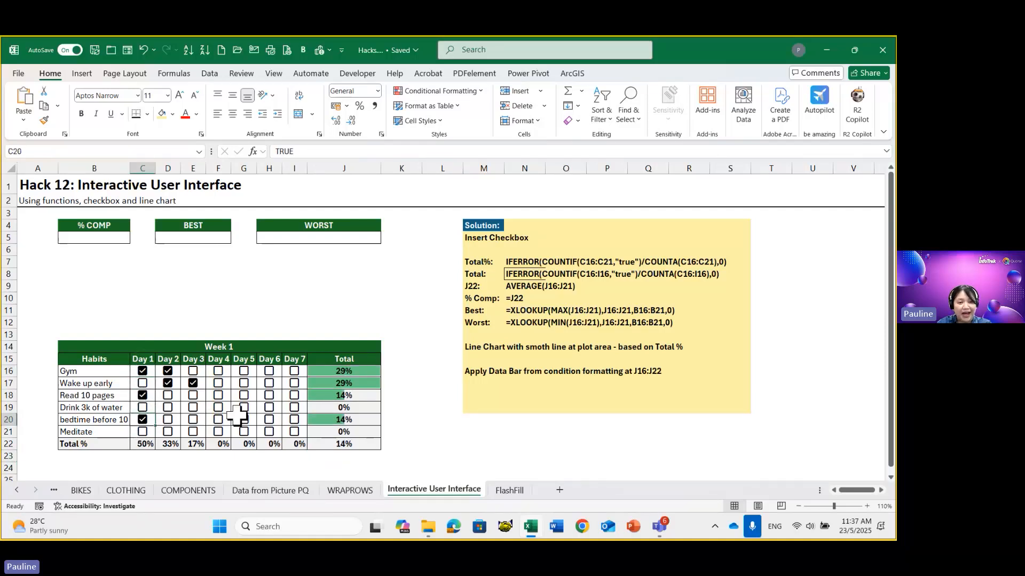
{"action": "left_click", "coordinate": [168, 408]}
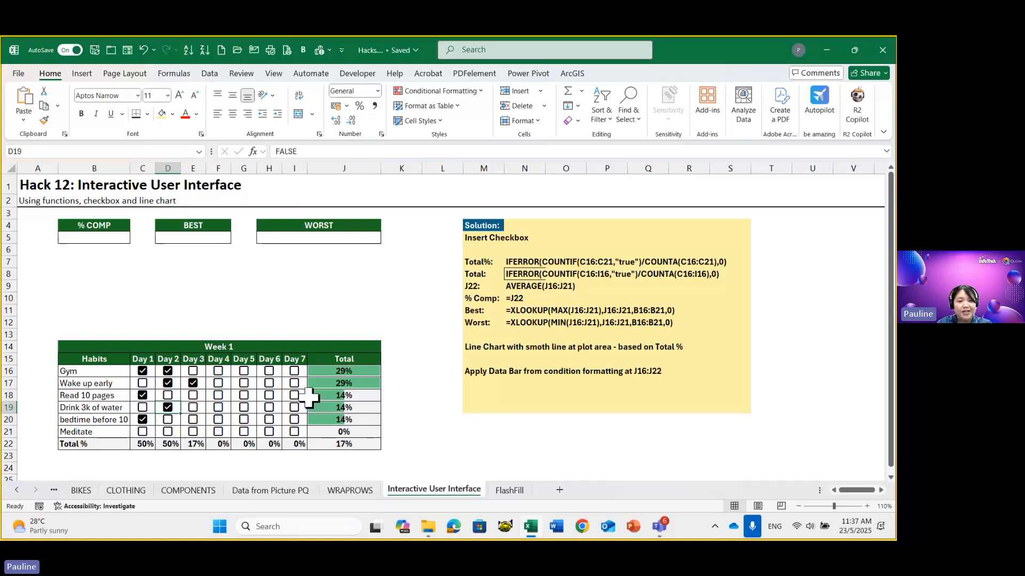
Step: Examine the conditional formatting rule applied to the habit totals J16:J21 in the rules manager, leaving it unedited
{"action": "left_click", "coordinate": [336, 372]}
{"action": "left_click_drag", "start_coordinate": [336, 372], "coordinate": [339, 430]}
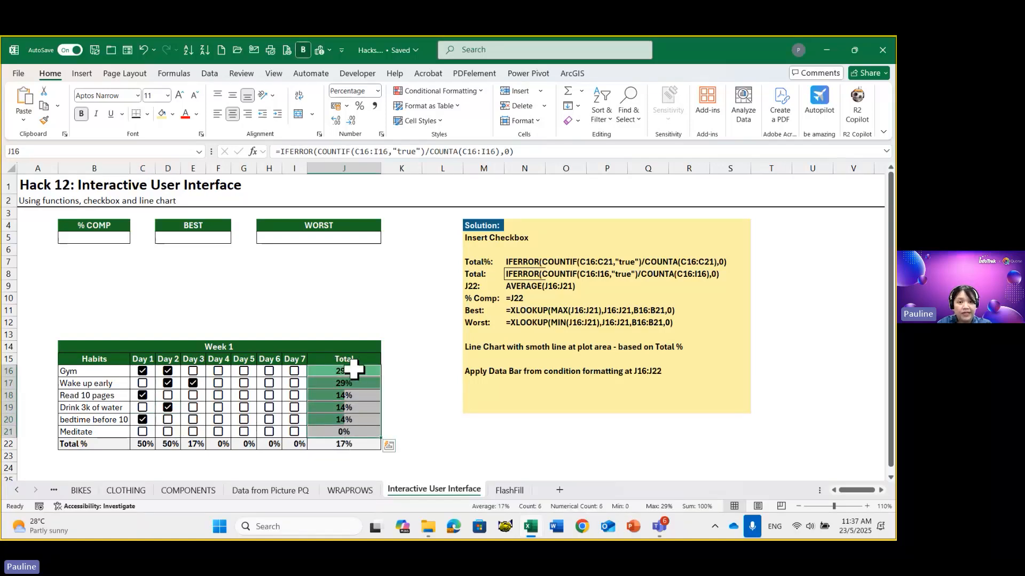
{"action": "left_click", "coordinate": [470, 93]}
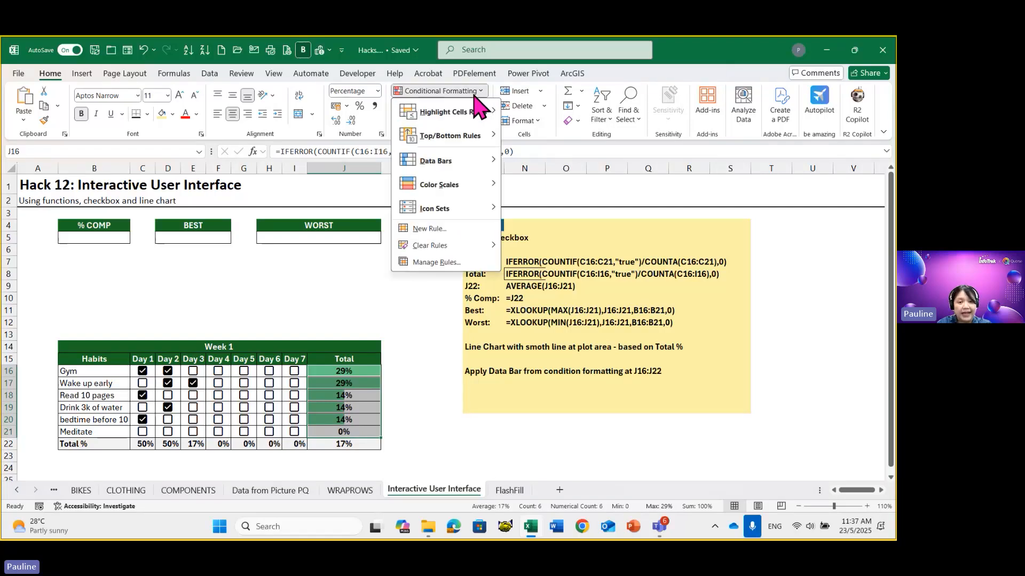
{"action": "left_click", "coordinate": [443, 262]}
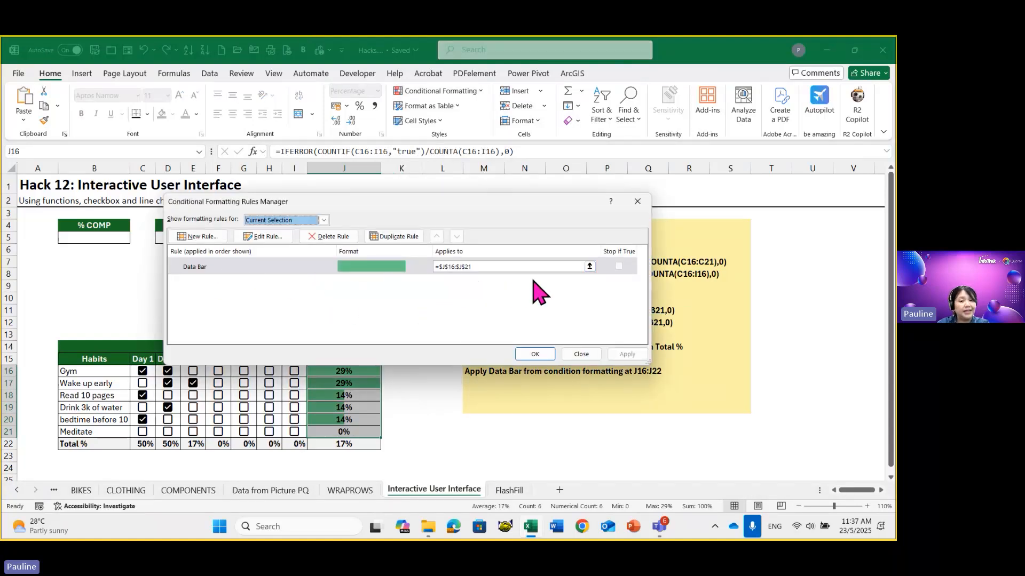
{"action": "left_click", "coordinate": [586, 356]}
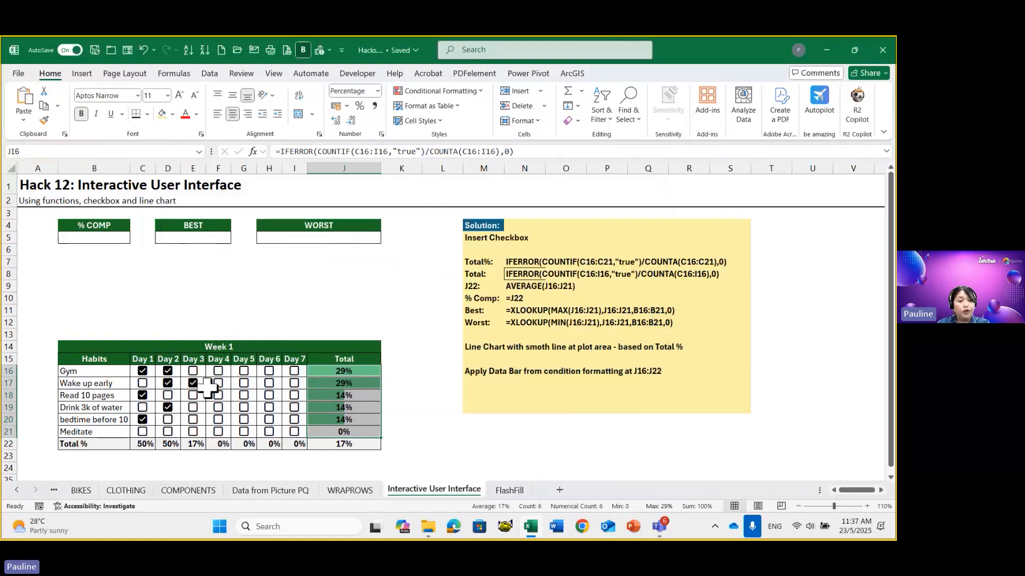
Step: Untick Gym on Day 2 and enter =J22 in the % COMP result cell B5
{"action": "left_click", "coordinate": [167, 371]}
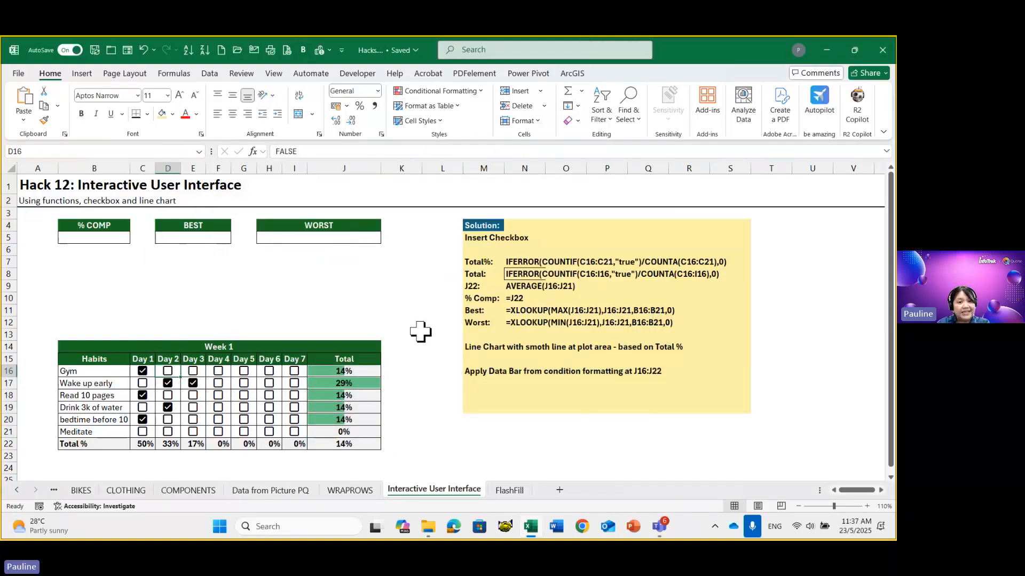
{"action": "left_click", "coordinate": [97, 240]}
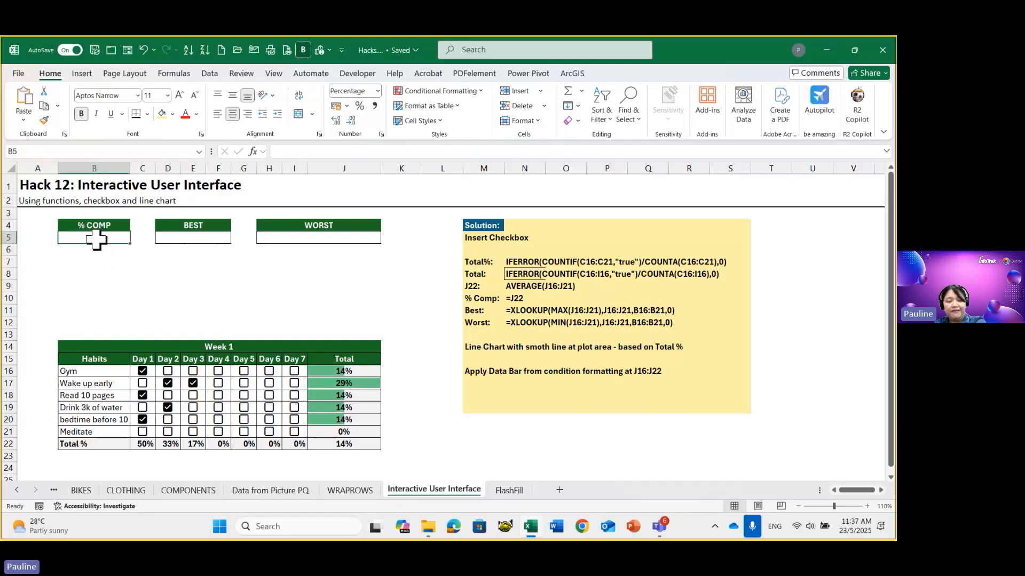
{"action": "type", "text": "="}
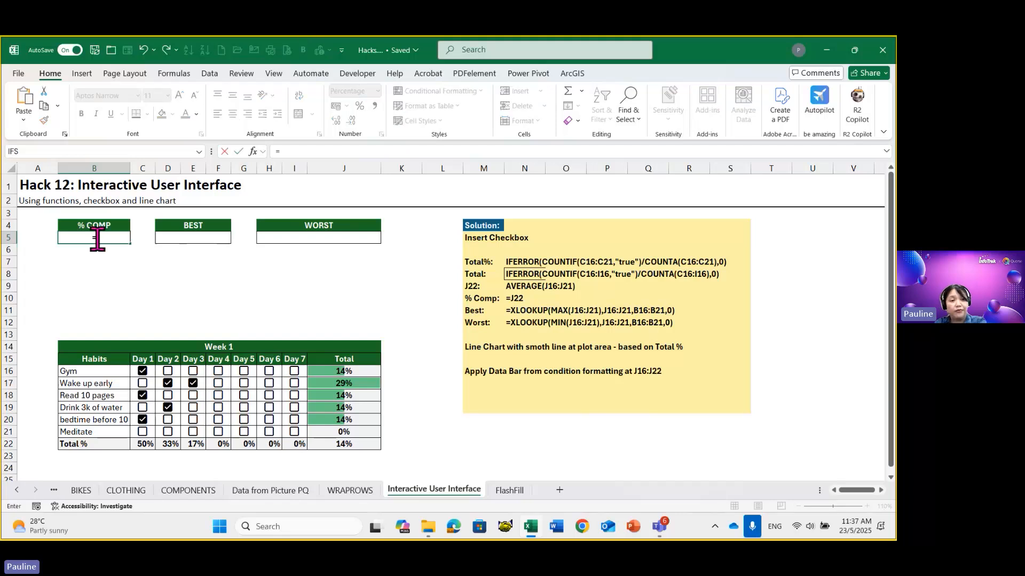
{"action": "left_click", "coordinate": [347, 443]}
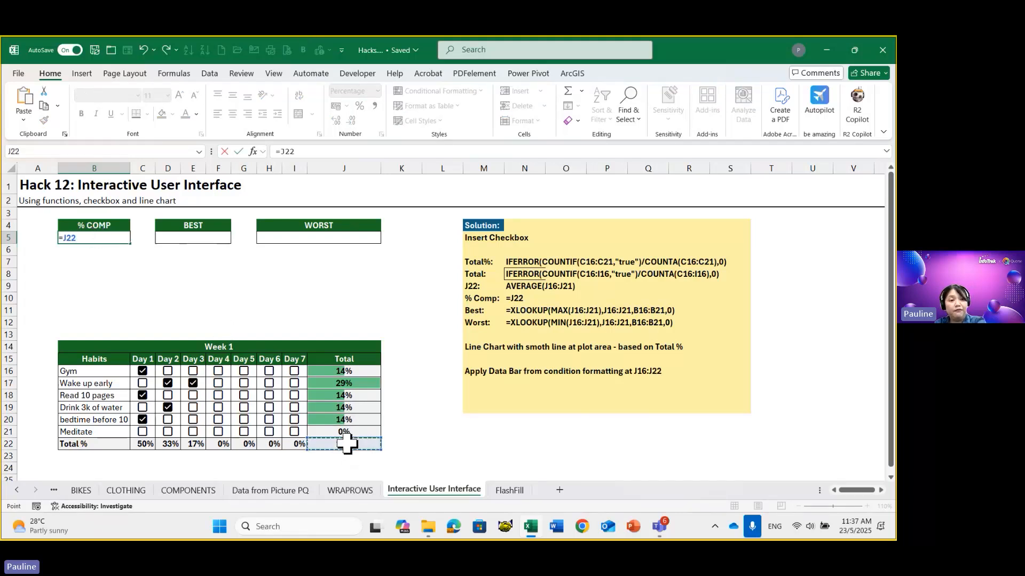
{"action": "key", "text": "Return"}
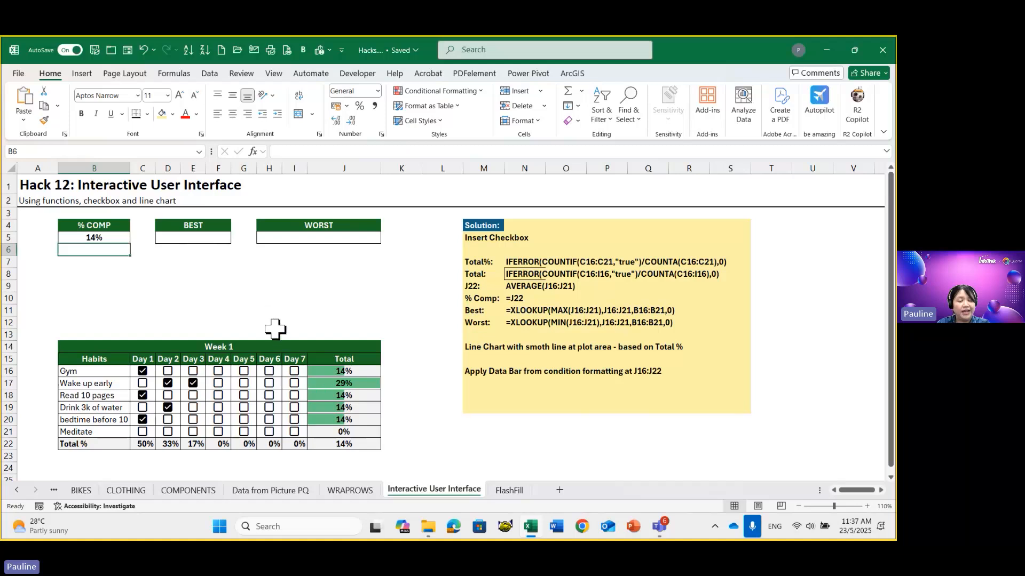
{"action": "left_click", "coordinate": [203, 238]}
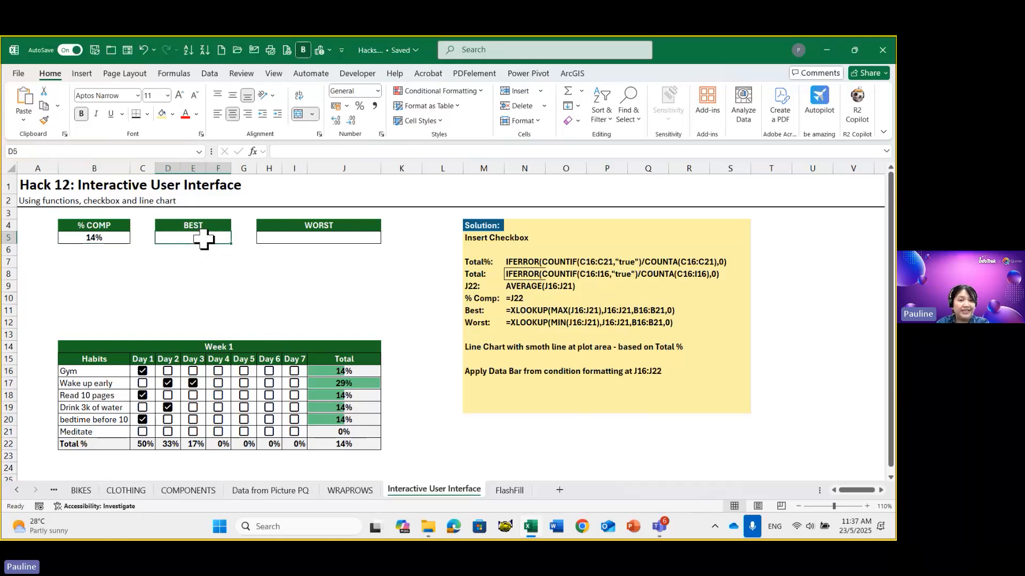
{"action": "left_click", "coordinate": [284, 238]}
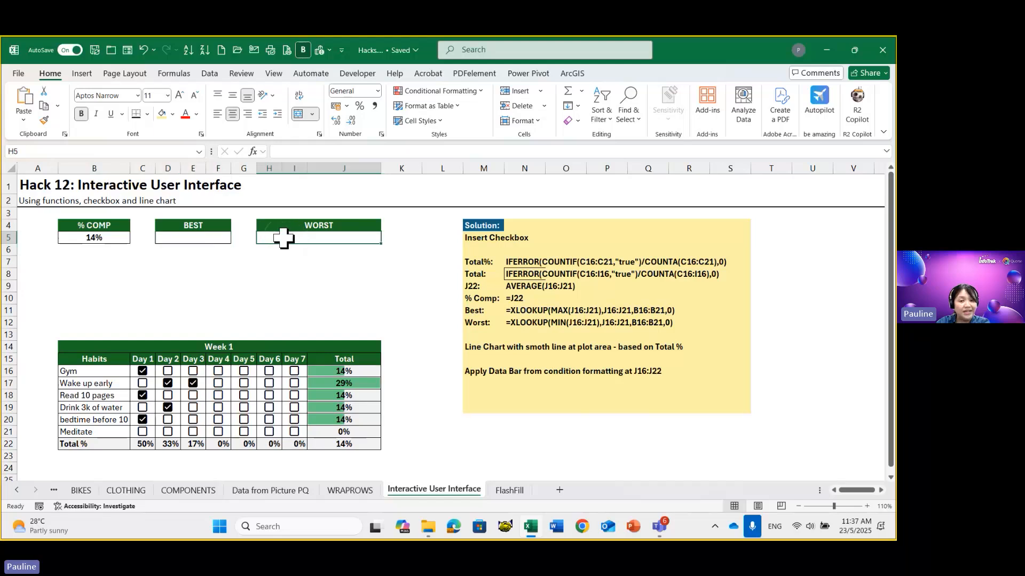
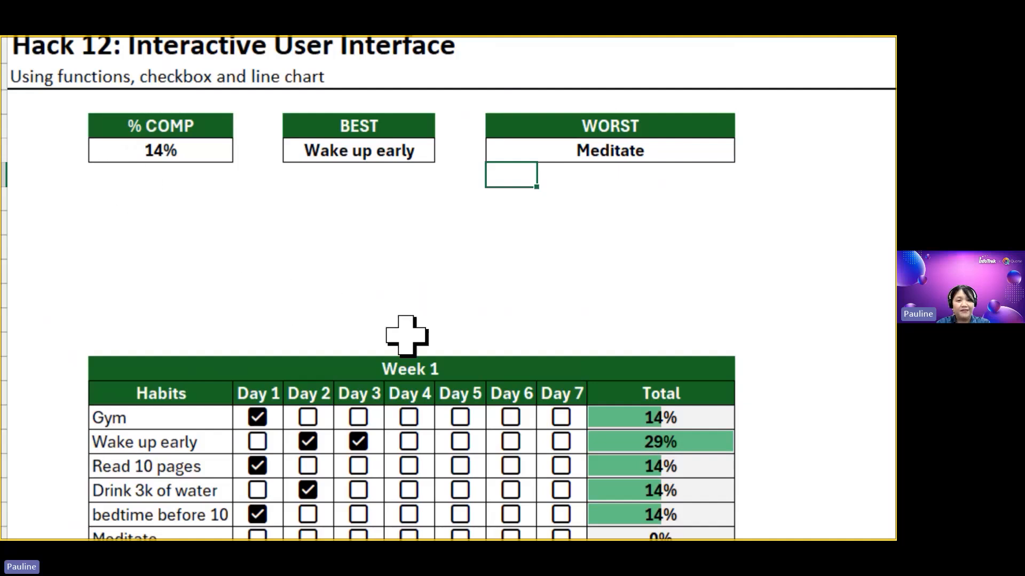
{"action": "scroll", "coordinate": [715, 368], "scroll_direction": "right", "scroll_amount": 1}
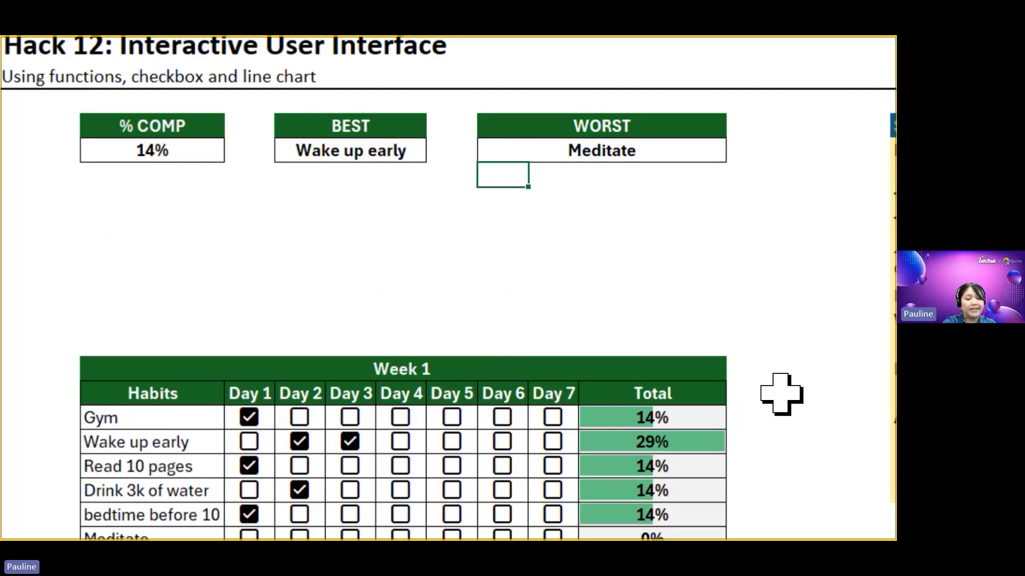
{"action": "key", "text": "ctrl+4"}
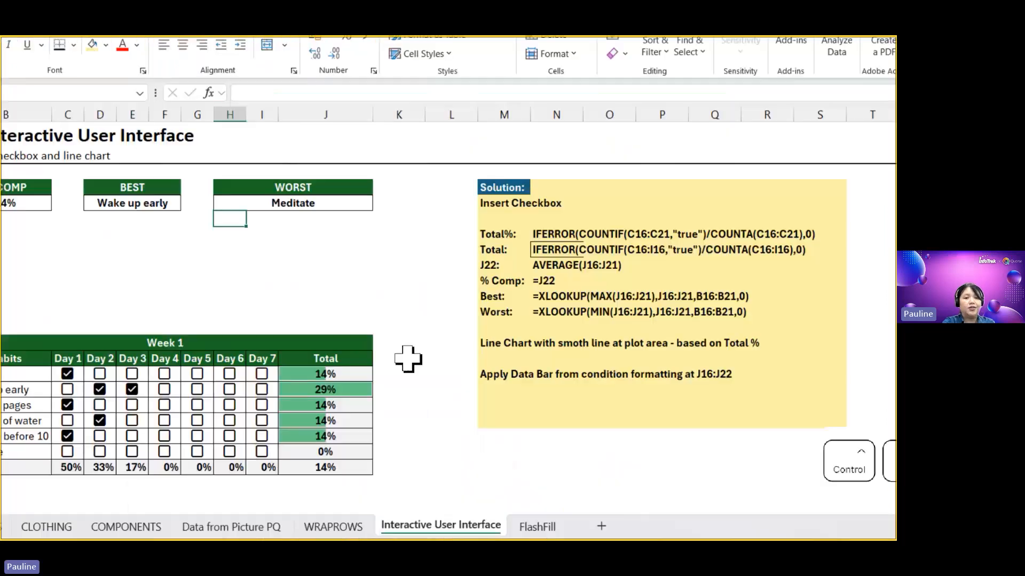
{"action": "left_click", "coordinate": [95, 273]}
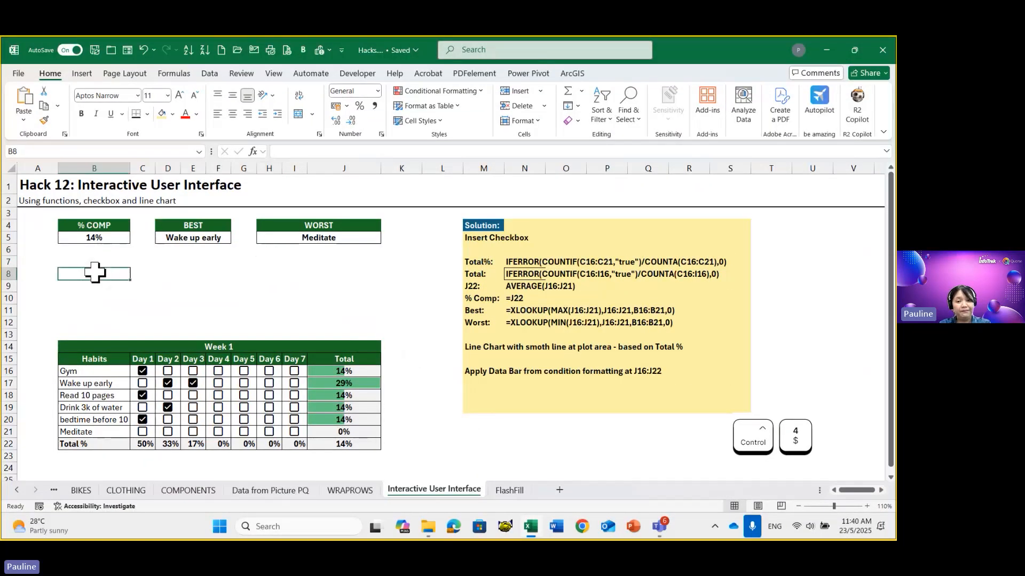
{"action": "left_click", "coordinate": [170, 75]}
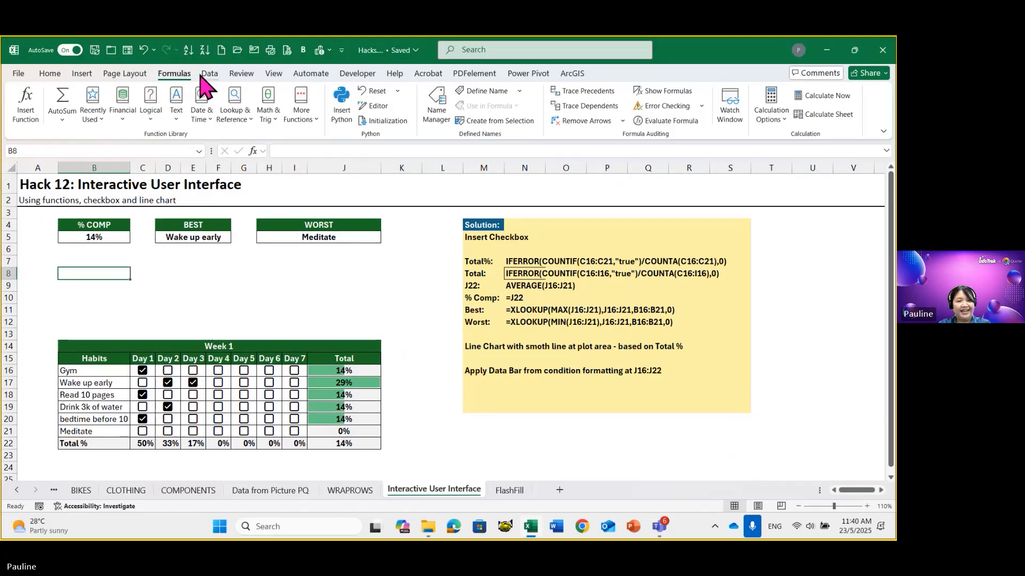
{"action": "left_click", "coordinate": [81, 74]}
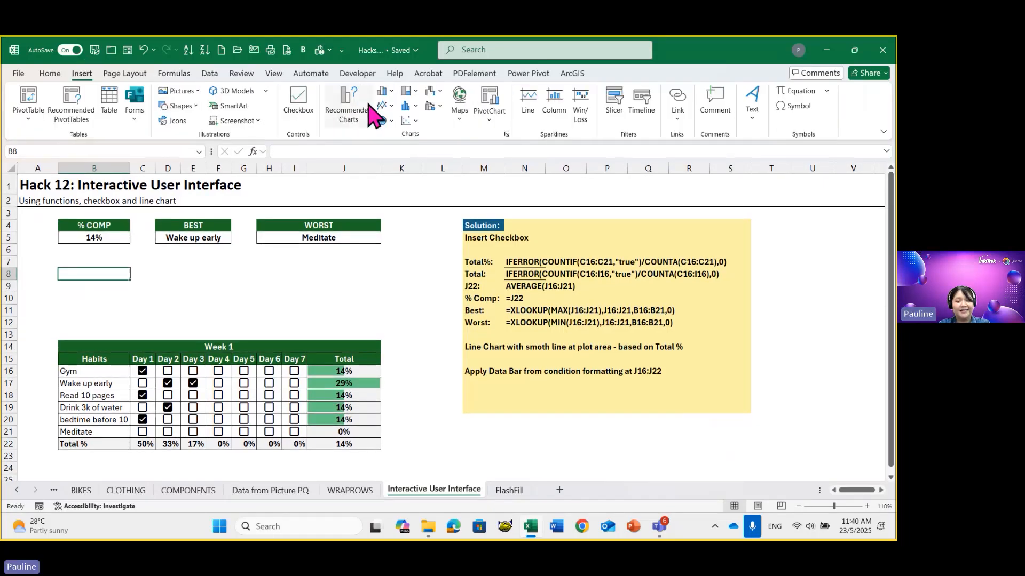
{"action": "left_click", "coordinate": [386, 107]}
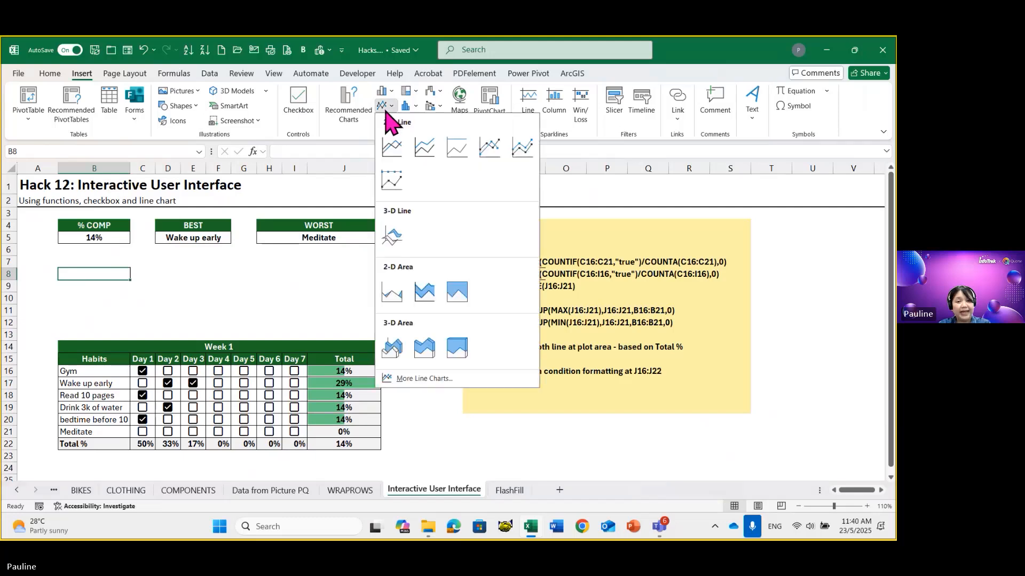
{"action": "left_click", "coordinate": [489, 148]}
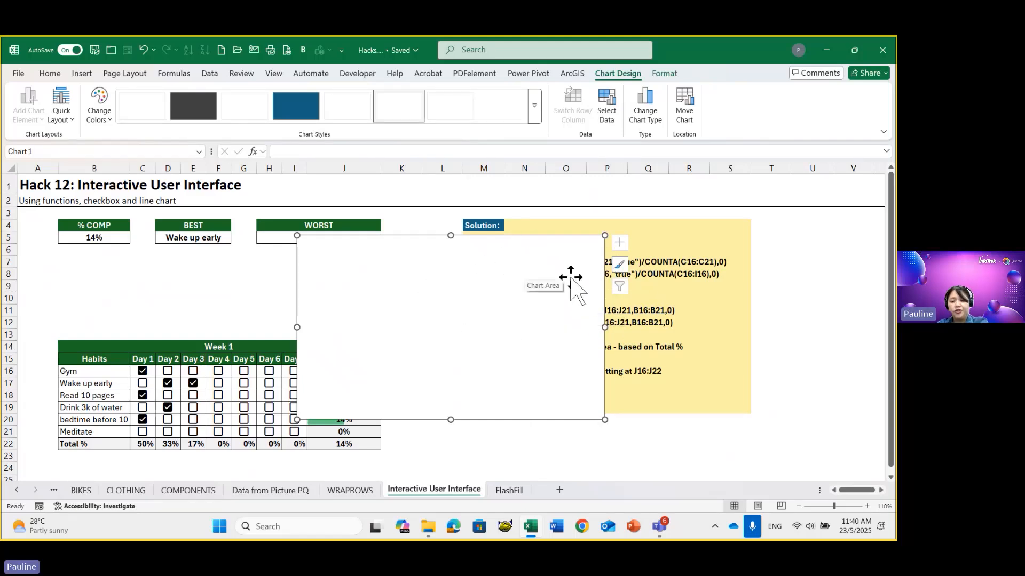
{"action": "key", "text": "Delete"}
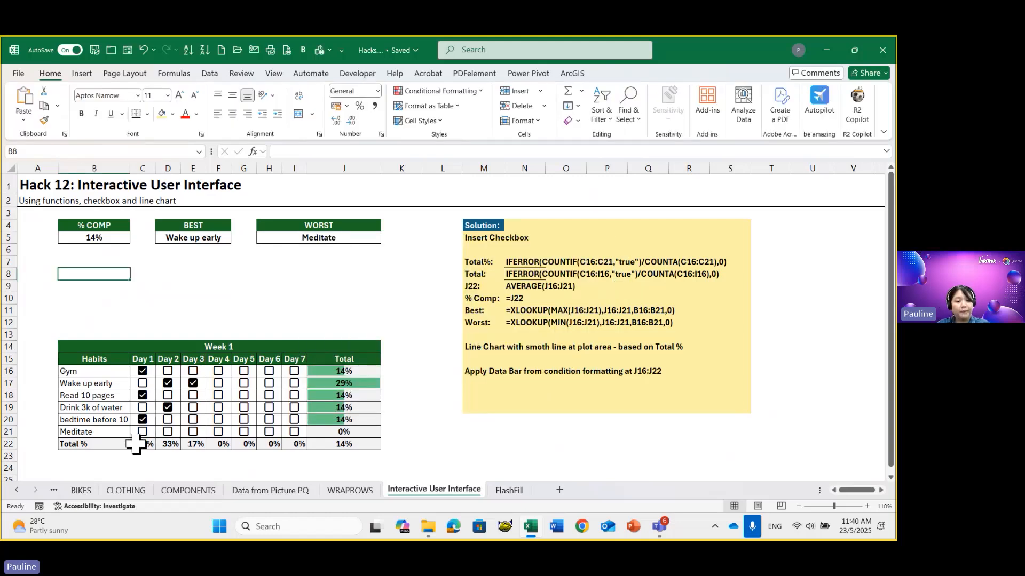
Step: Insert a 2-D line chart with markers from the daily Total % values in C22:I22
{"action": "left_click_drag", "start_coordinate": [142, 444], "coordinate": [298, 446]}
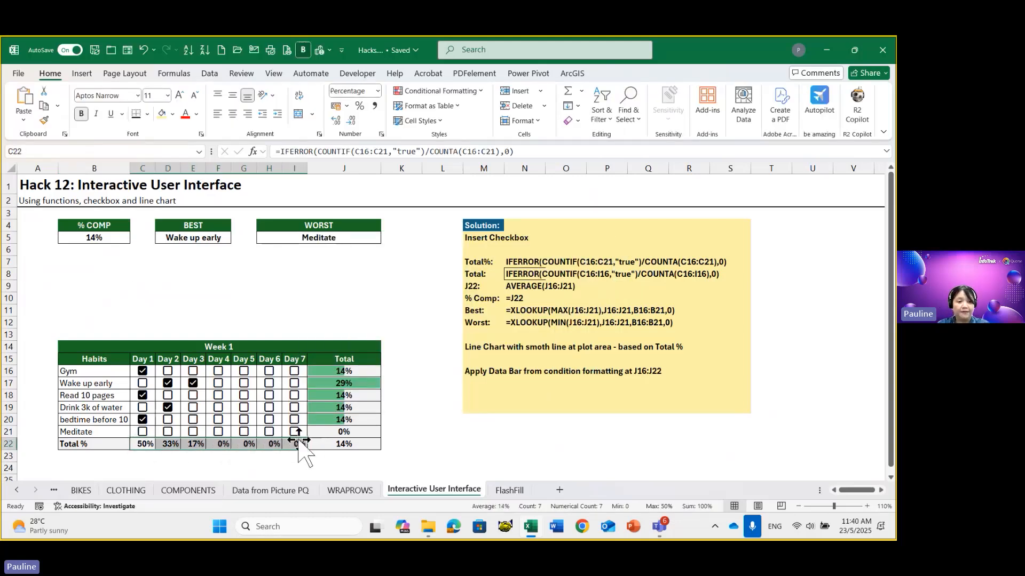
{"action": "left_click", "coordinate": [82, 73]}
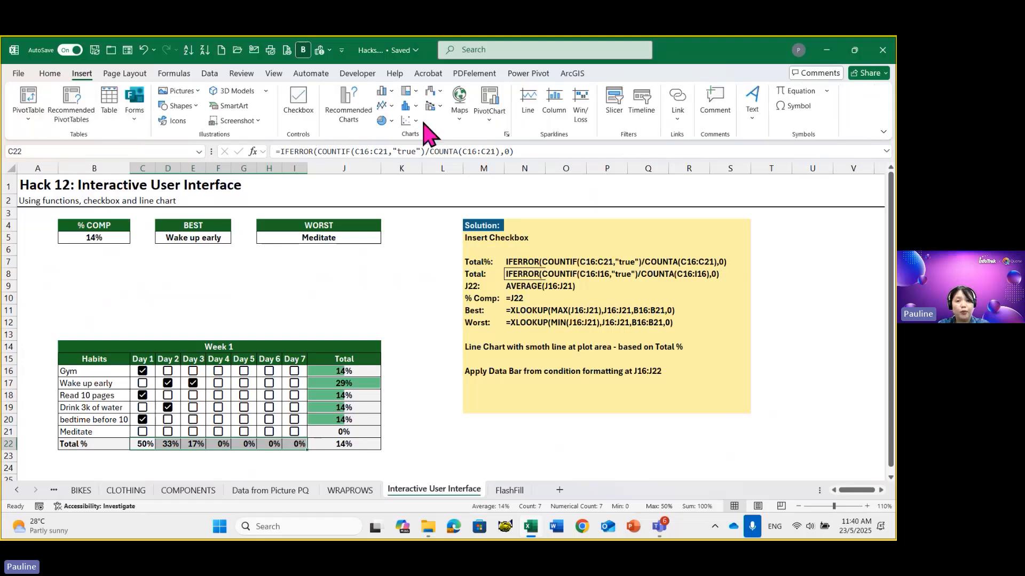
{"action": "left_click", "coordinate": [384, 105]}
{"action": "left_click", "coordinate": [488, 146]}
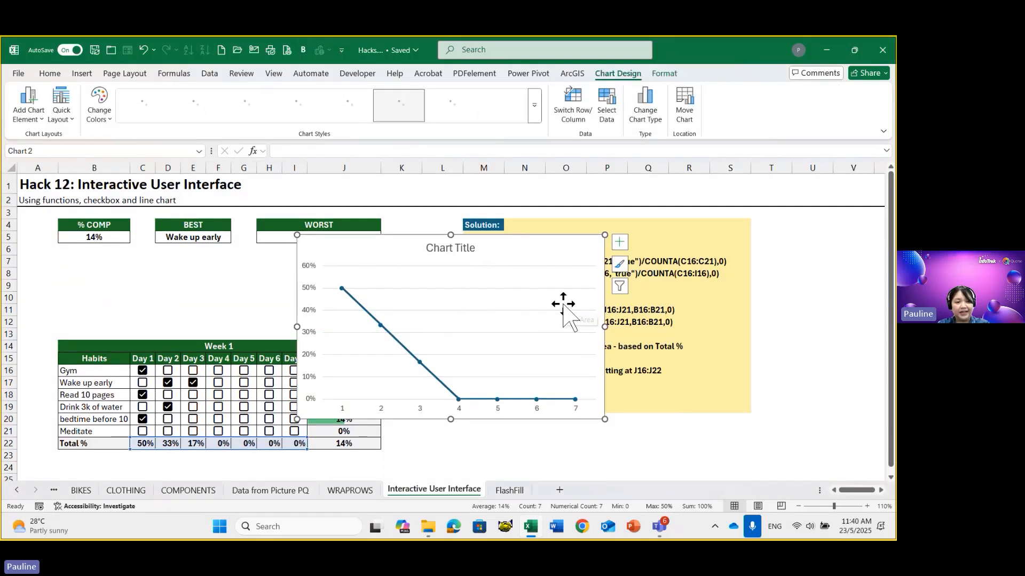
Step: Remove the axes and chart title from the line chart and add data labels
{"action": "left_click", "coordinate": [619, 243]}
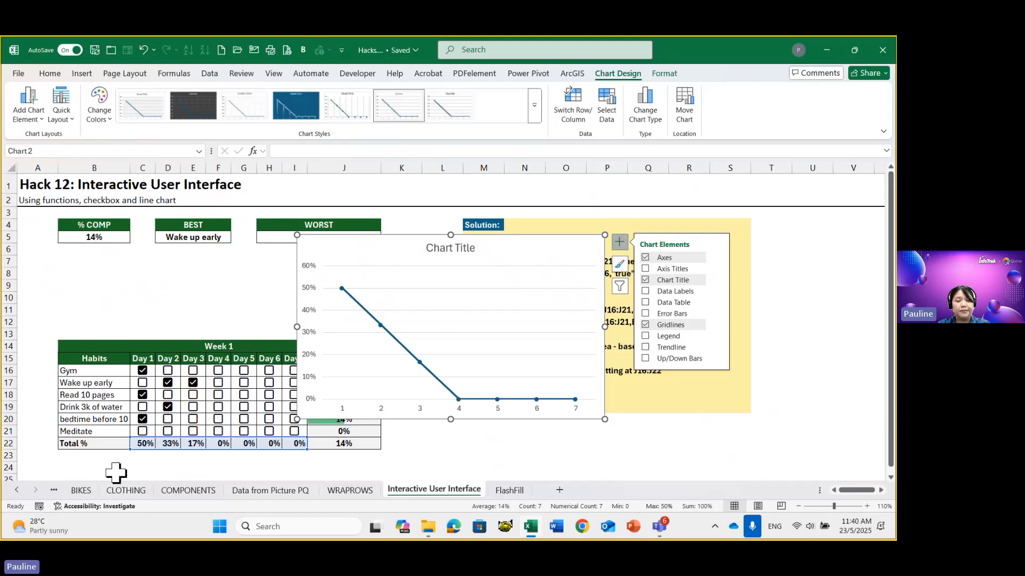
{"action": "left_click", "coordinate": [646, 259]}
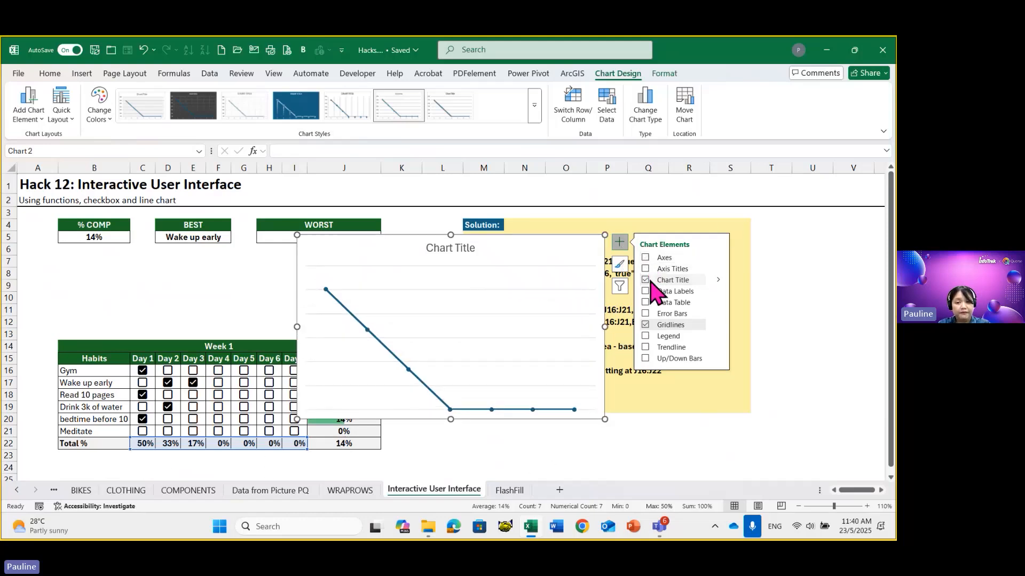
{"action": "left_click", "coordinate": [646, 280]}
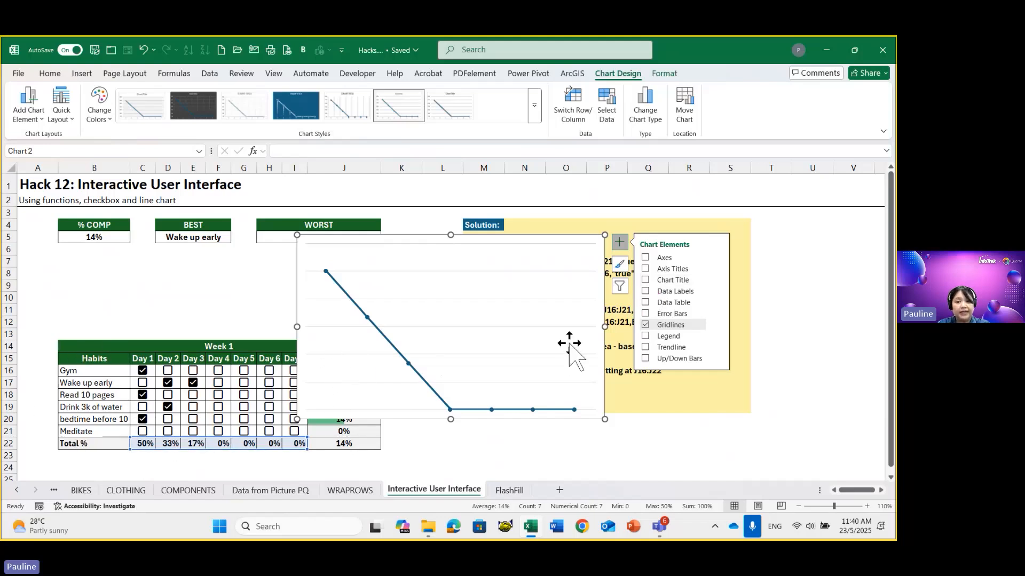
{"action": "left_click", "coordinate": [646, 291]}
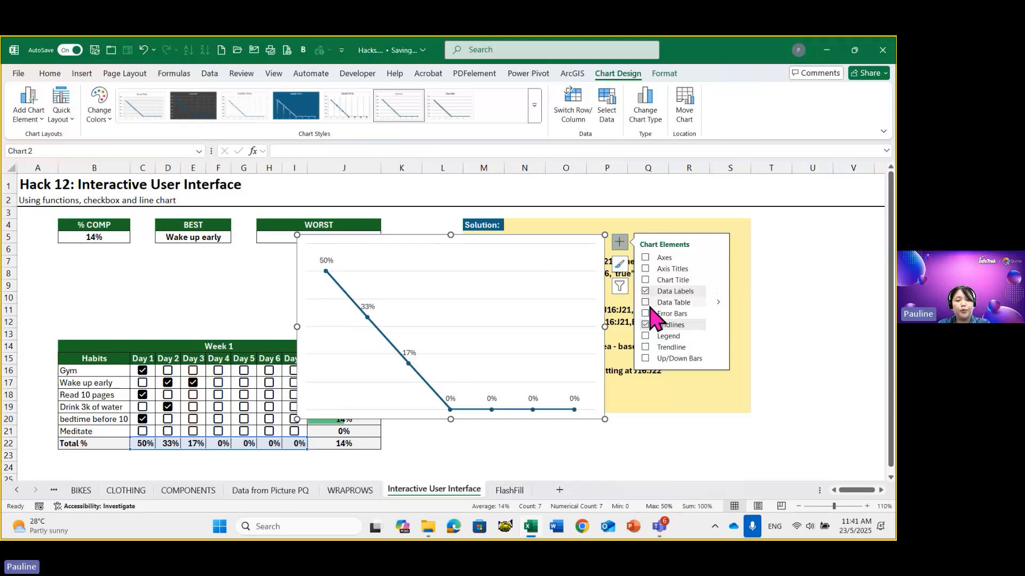
Step: Format the chart's data series as a smoothed line
{"action": "mouse_move", "coordinate": [395, 352]}
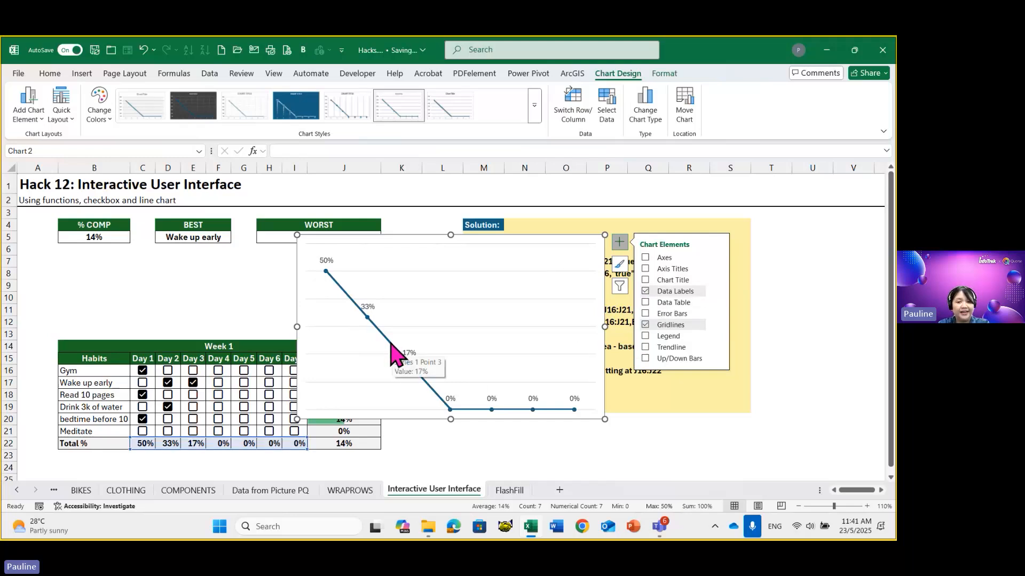
{"action": "left_click", "coordinate": [392, 348]}
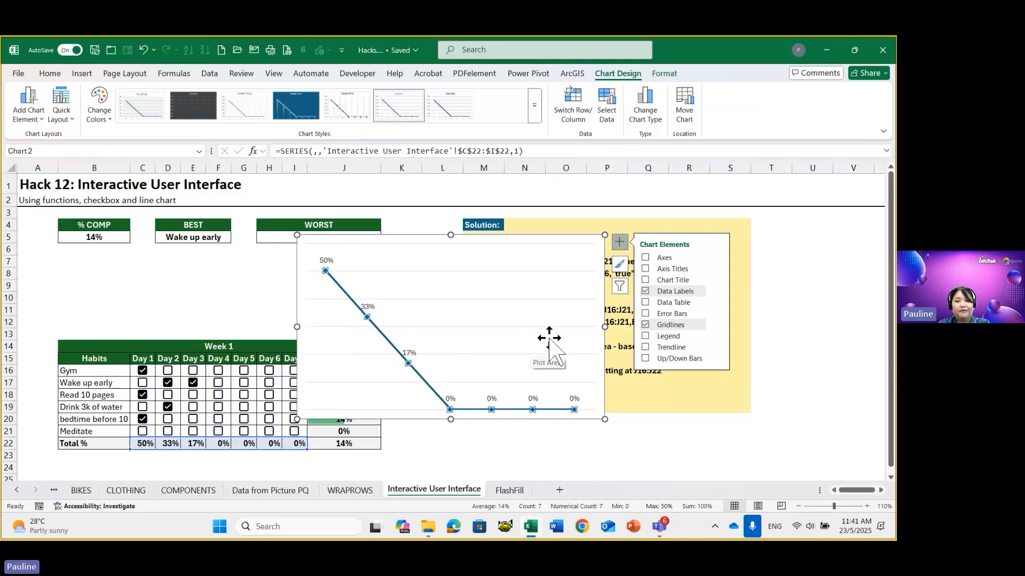
{"action": "left_click", "coordinate": [717, 291]}
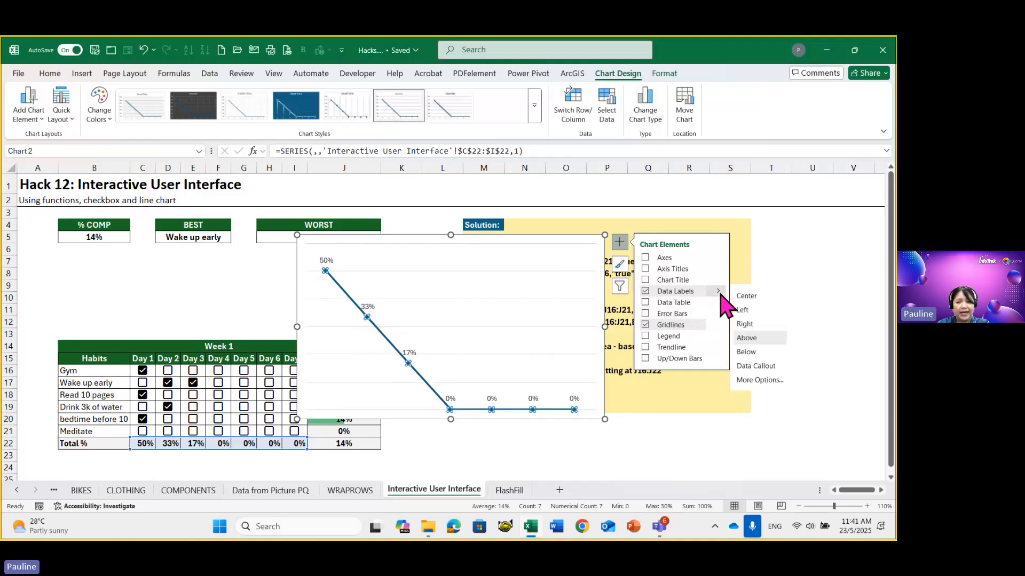
{"action": "left_click", "coordinate": [760, 380]}
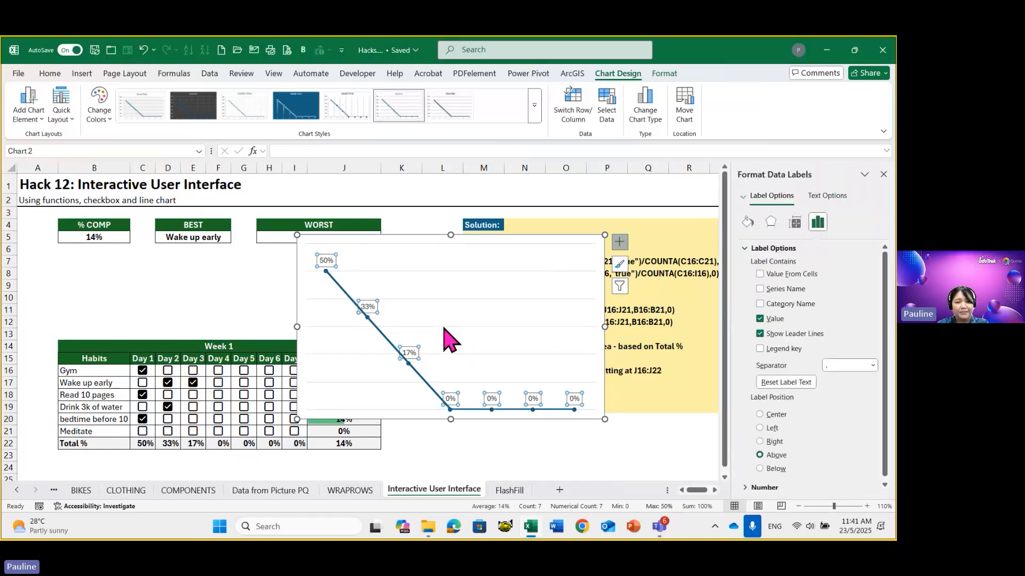
{"action": "left_click", "coordinate": [381, 345]}
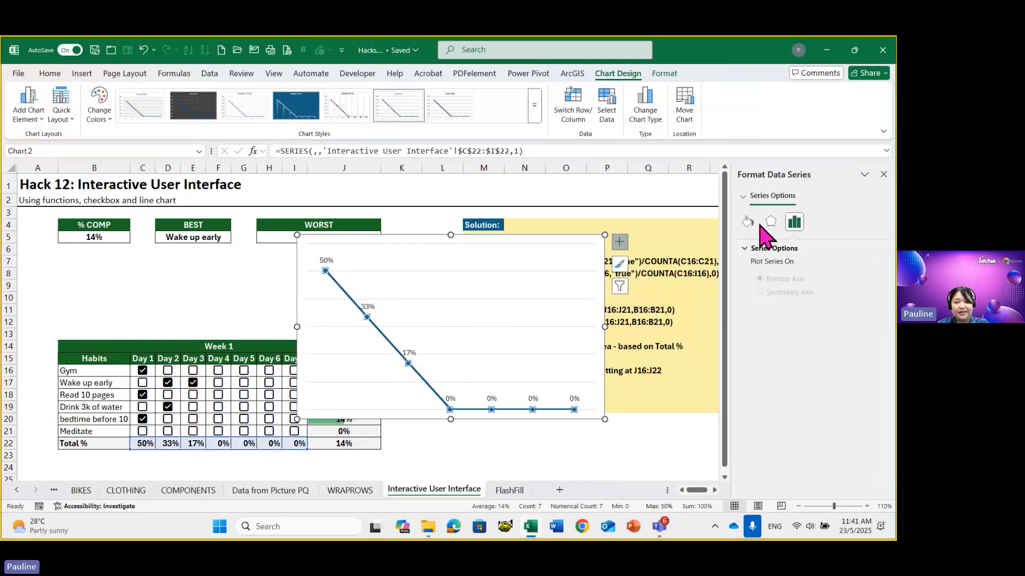
{"action": "left_click", "coordinate": [748, 222]}
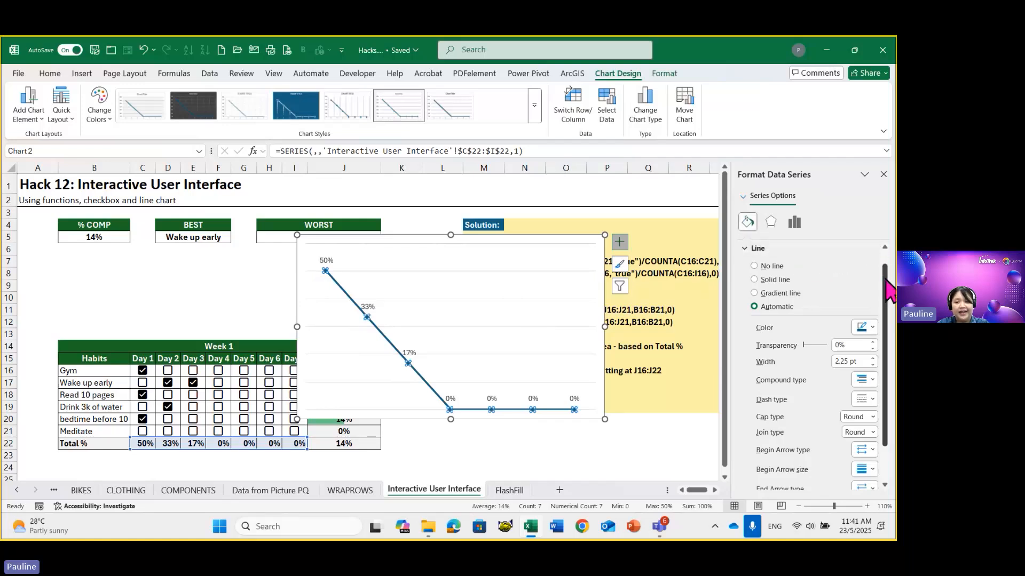
{"action": "left_click_drag", "start_coordinate": [887, 288], "coordinate": [883, 418]}
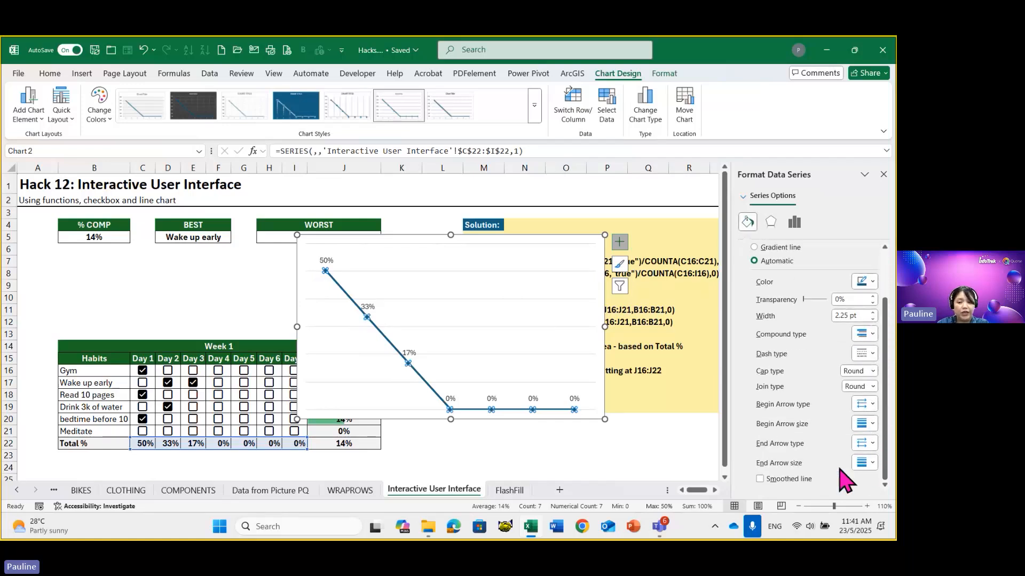
{"action": "left_click", "coordinate": [760, 479]}
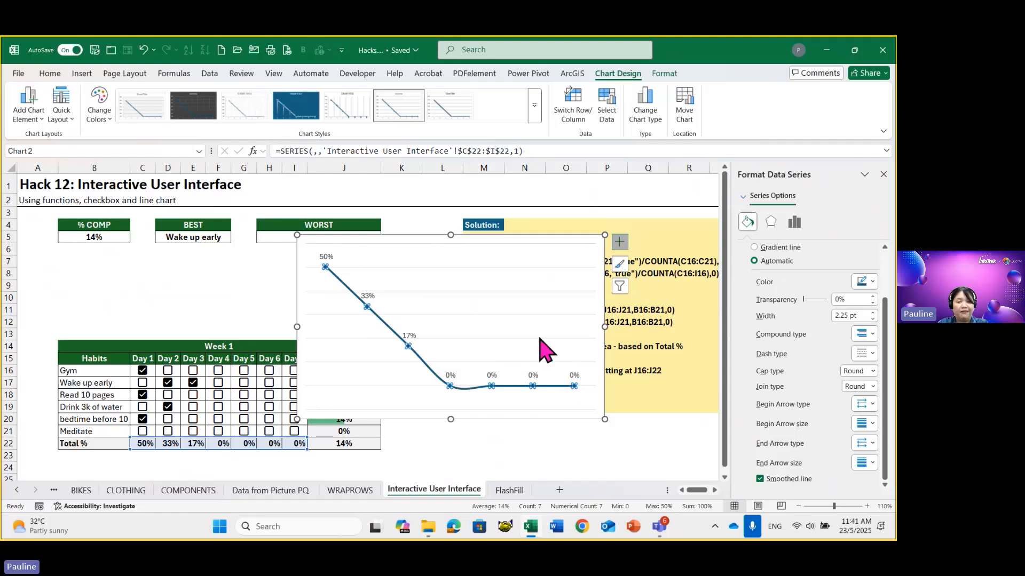
Step: Shrink the line chart and place it between the summary results and the Week 1 table
{"action": "left_click_drag", "start_coordinate": [605, 235], "coordinate": [532, 285]}
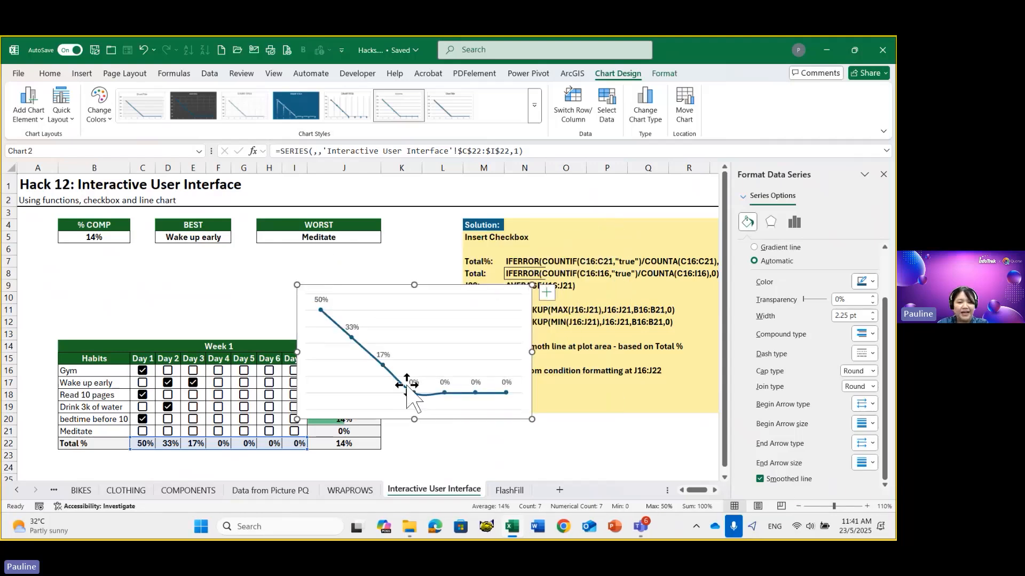
{"action": "left_click_drag", "start_coordinate": [413, 419], "coordinate": [412, 372]}
{"action": "left_click_drag", "start_coordinate": [400, 289], "coordinate": [222, 254]}
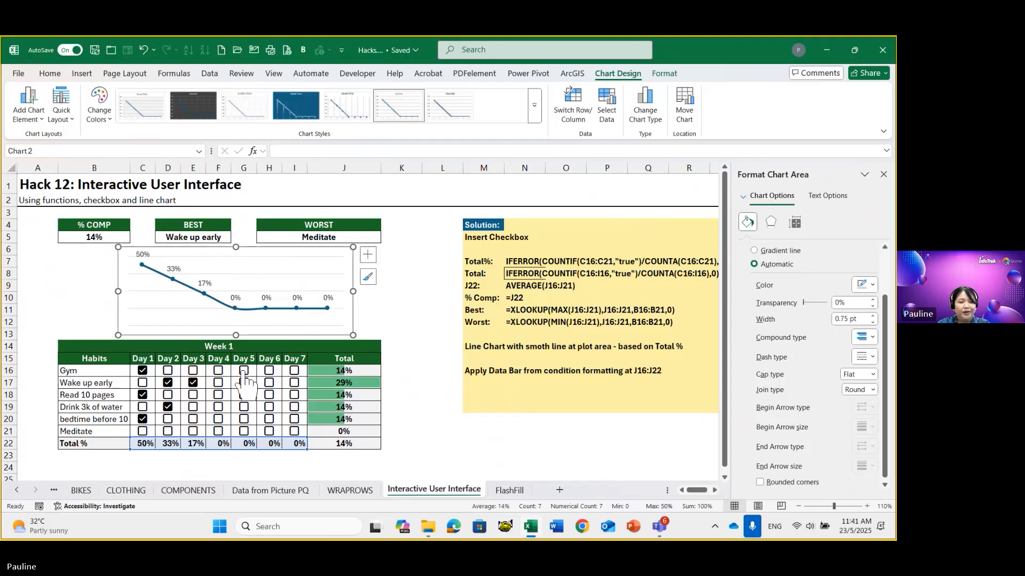
Step: Tick Drink 3k of water and Gym on Day 4, bedtime before 10 and Wake up early on Day 5, and Gym and Read 10 pages on Day 7
{"action": "left_click", "coordinate": [217, 407]}
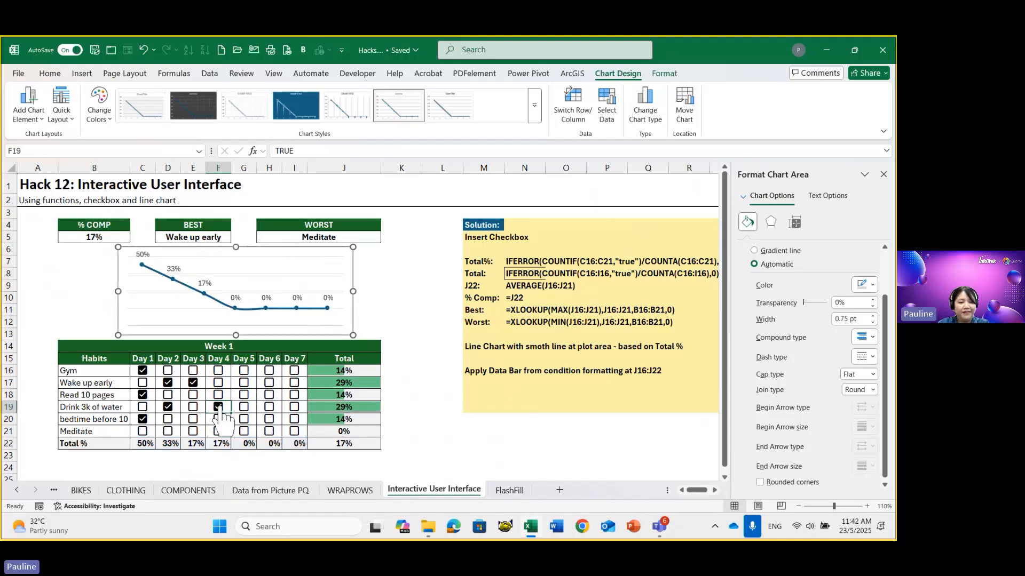
{"action": "left_click", "coordinate": [243, 419]}
{"action": "left_click", "coordinate": [243, 384]}
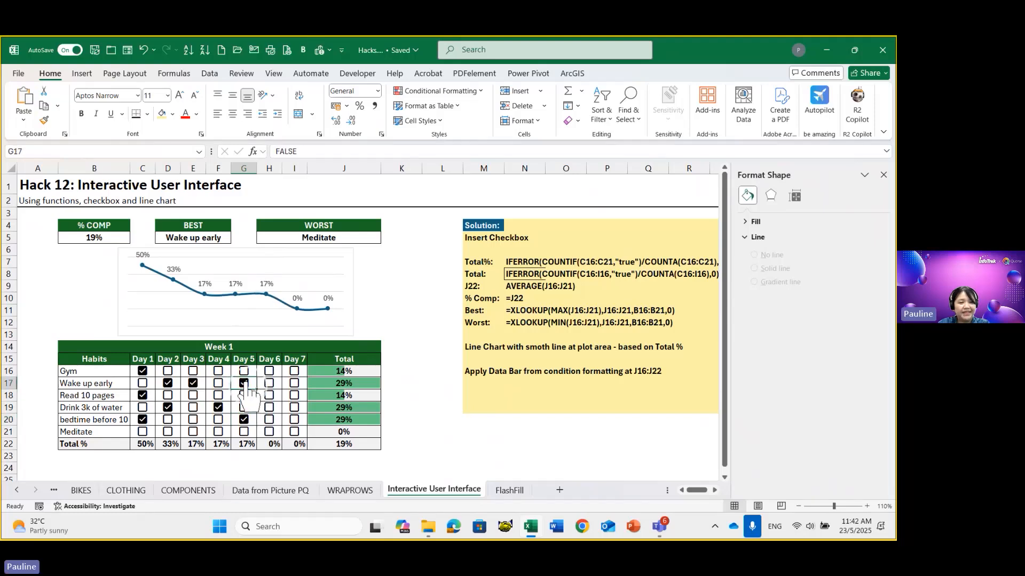
{"action": "left_click", "coordinate": [294, 371]}
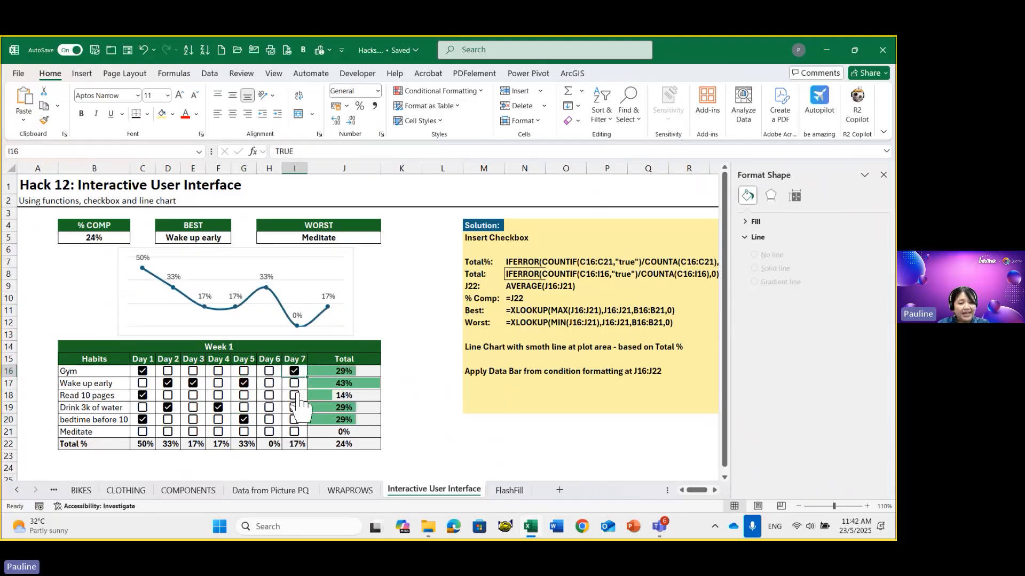
{"action": "left_click", "coordinate": [294, 396]}
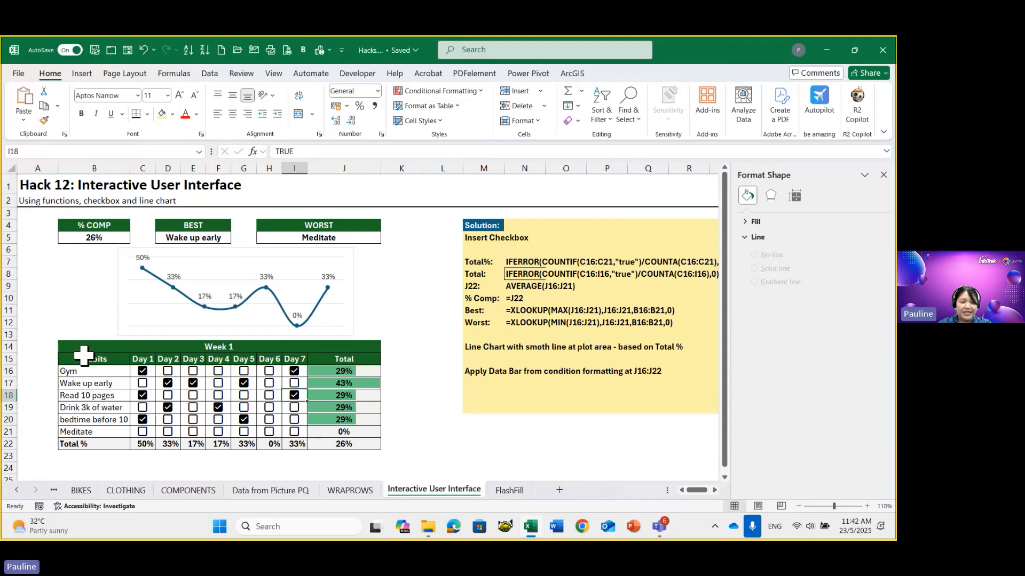
{"action": "left_click", "coordinate": [219, 372]}
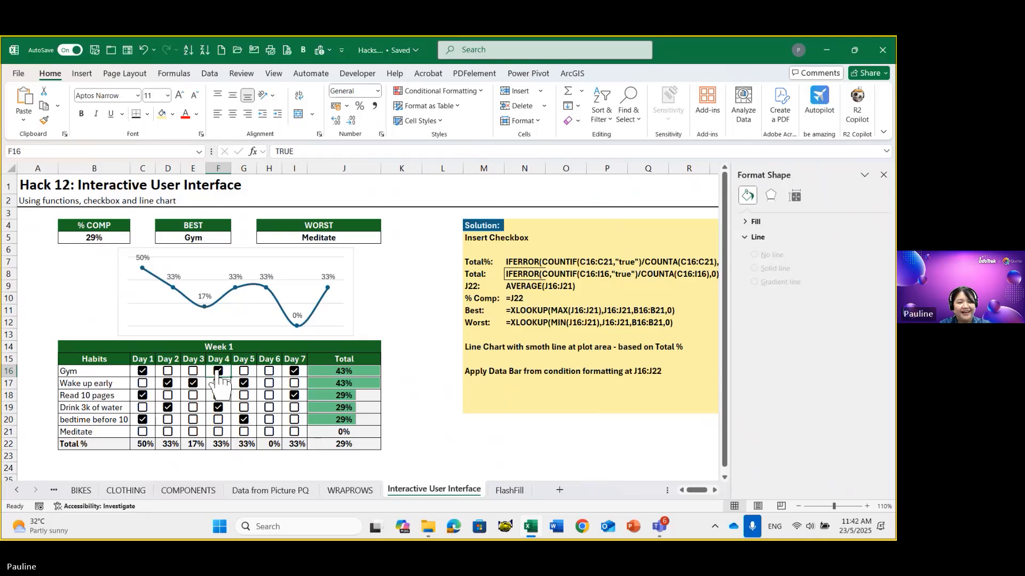
Step: Open the FlashFill worksheet and close the Format Shape pane
{"action": "left_click", "coordinate": [505, 493]}
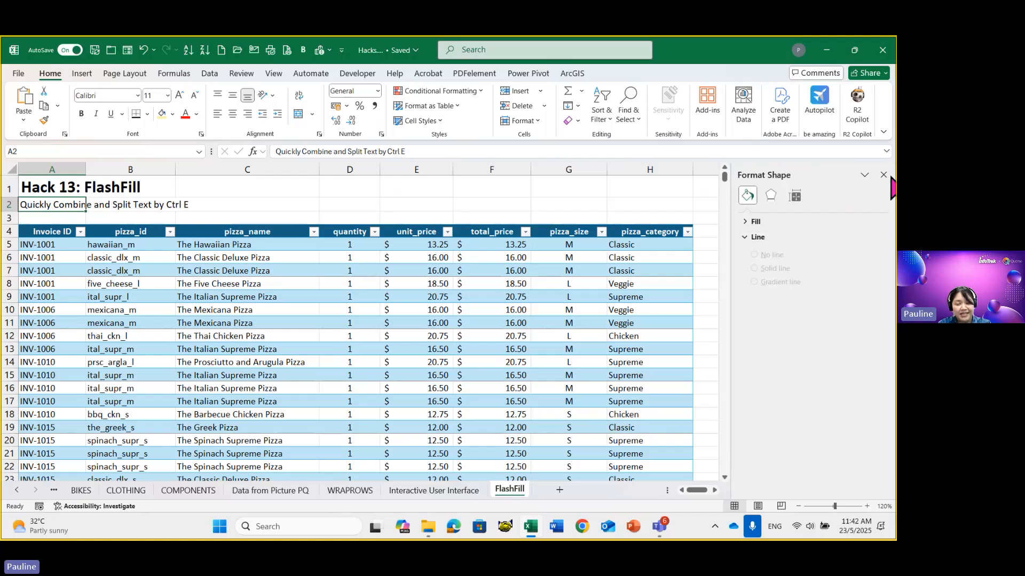
{"action": "left_click", "coordinate": [882, 174]}
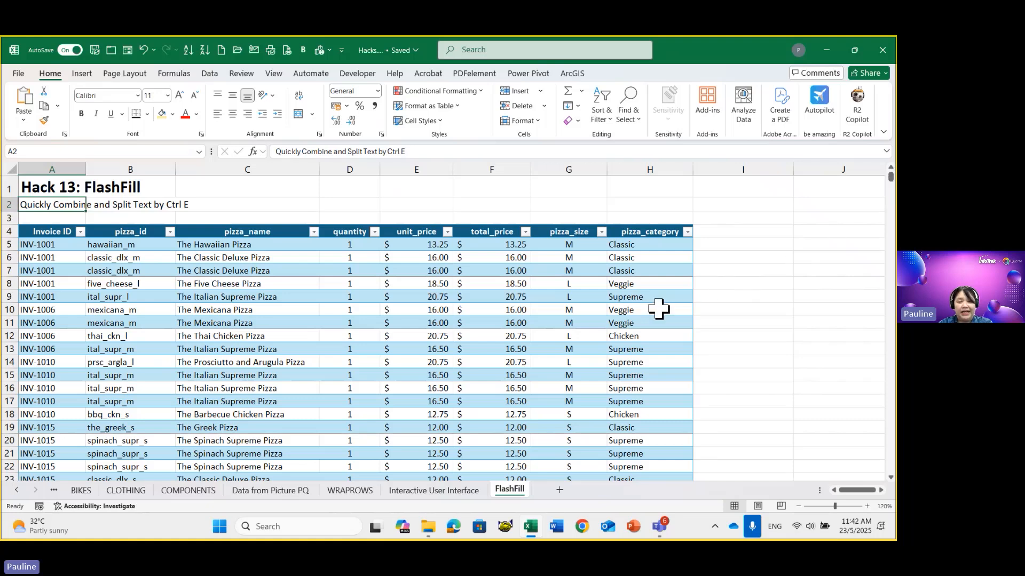
{"action": "left_click", "coordinate": [210, 74]}
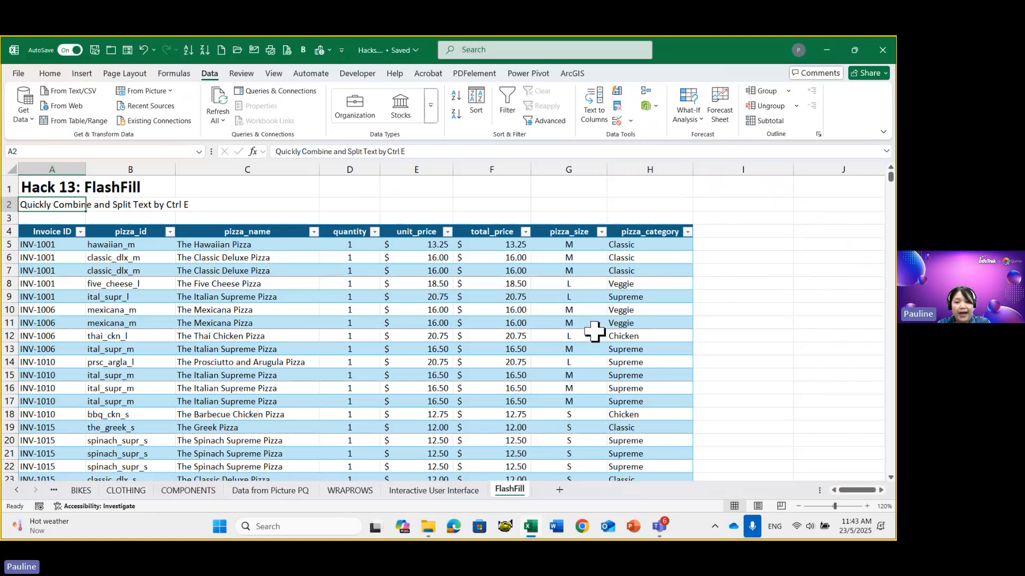
Step: Enter CLASSIC_M in I5 to combine category and size, and Flash Fill the rest of the column from I6
{"action": "left_click", "coordinate": [649, 167]}
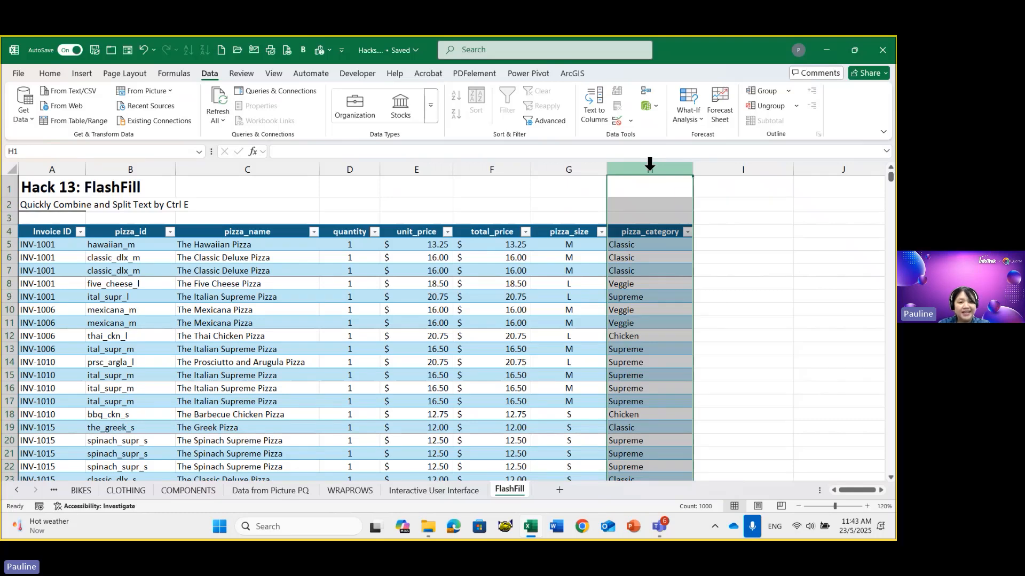
{"action": "left_click", "coordinate": [562, 163]}
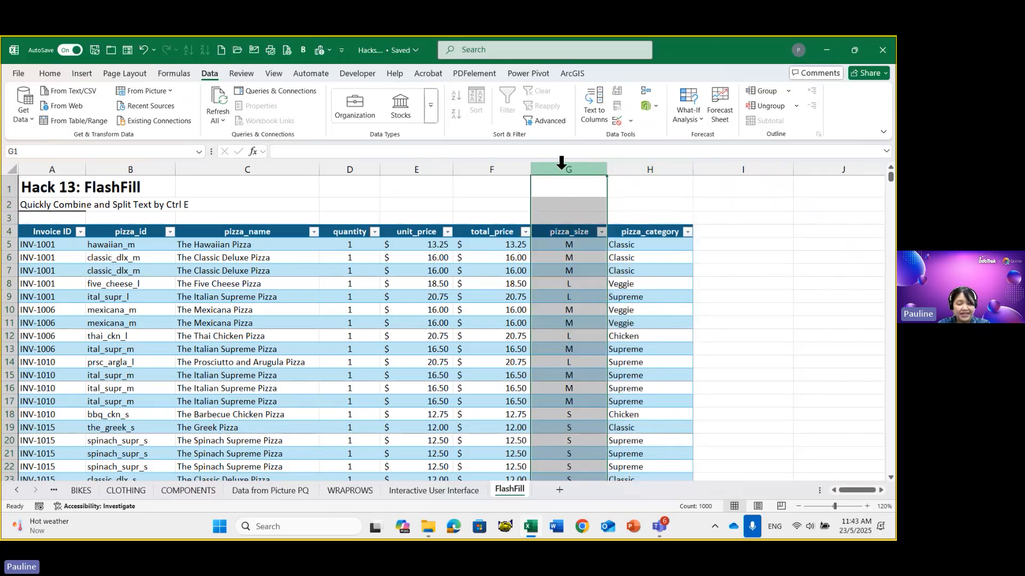
{"action": "left_click", "coordinate": [716, 244]}
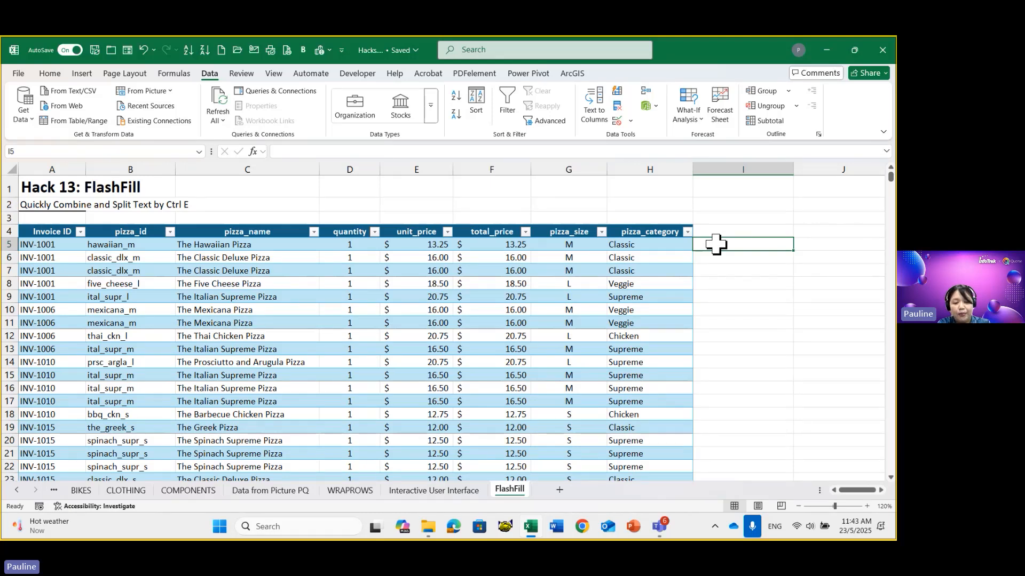
{"action": "type", "text": "Cl"}
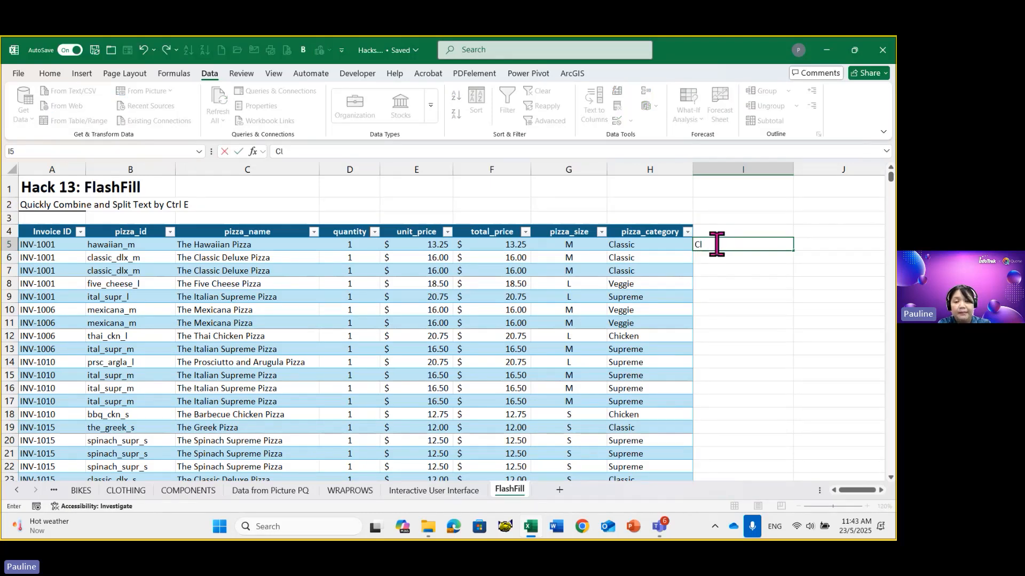
{"action": "key", "text": "BackSpace"}
{"action": "type", "text": "LASSIC"}
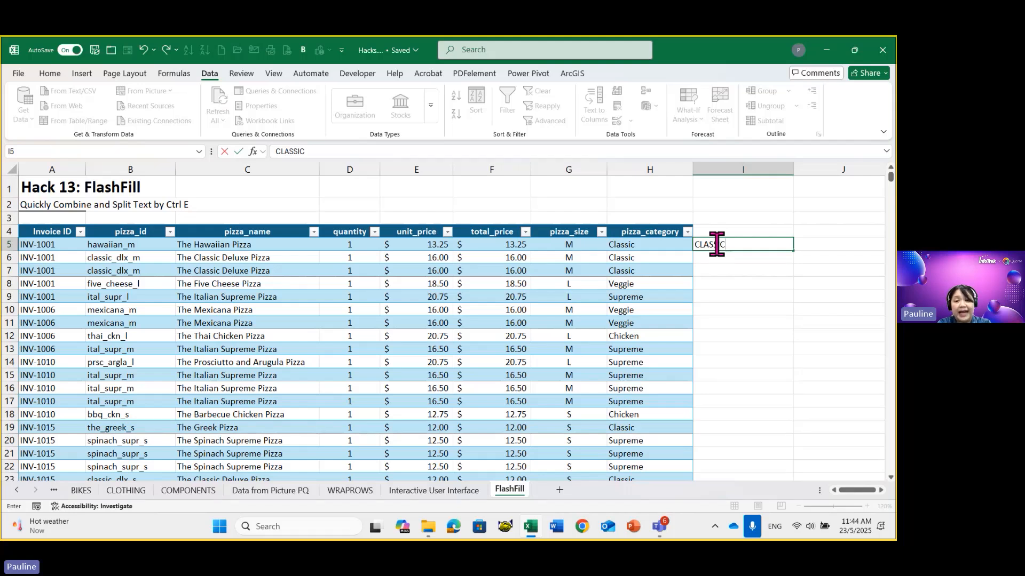
{"action": "type", "text": "_M"}
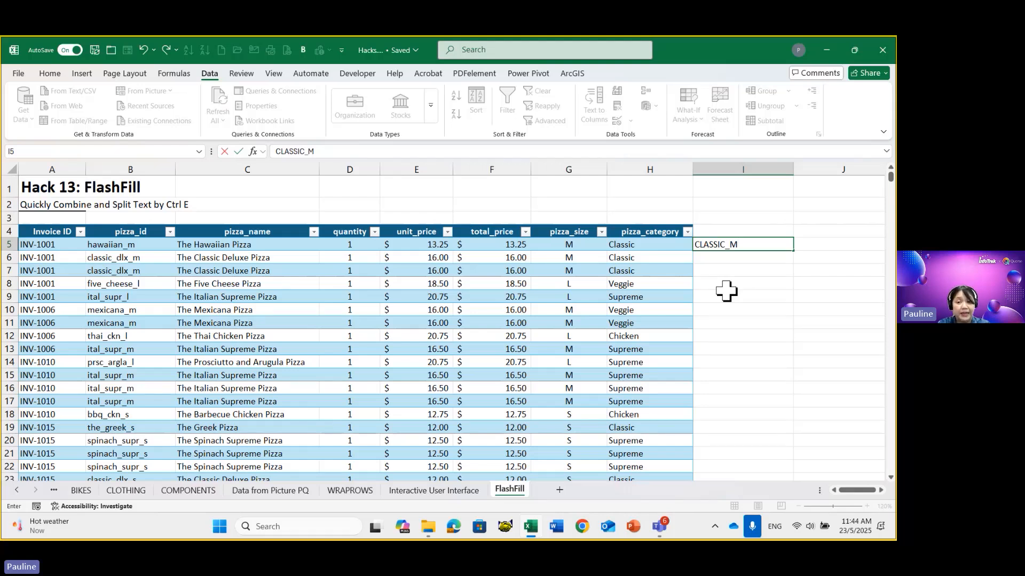
{"action": "key", "text": "Return"}
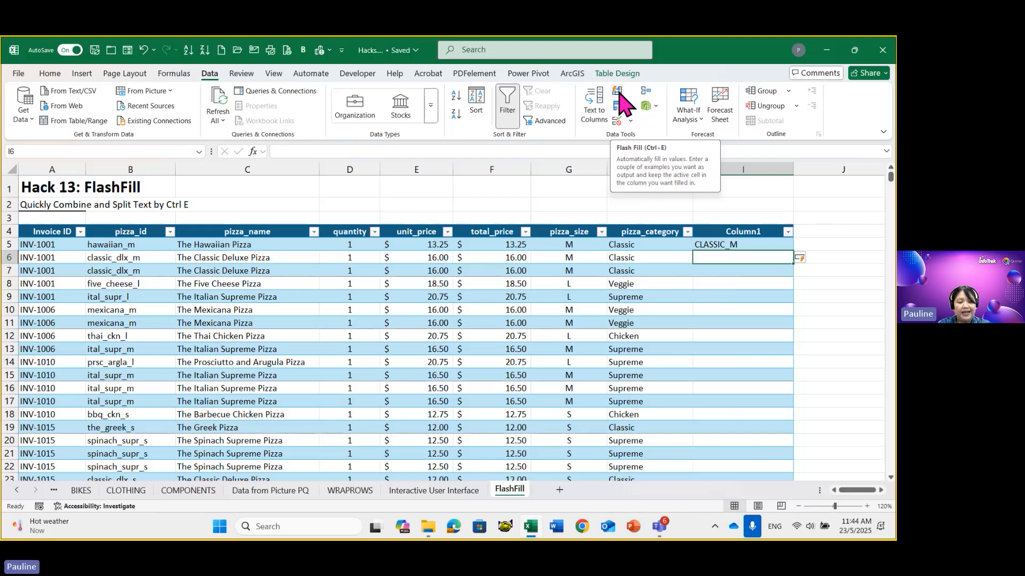
{"action": "key", "text": "ctrl+e"}
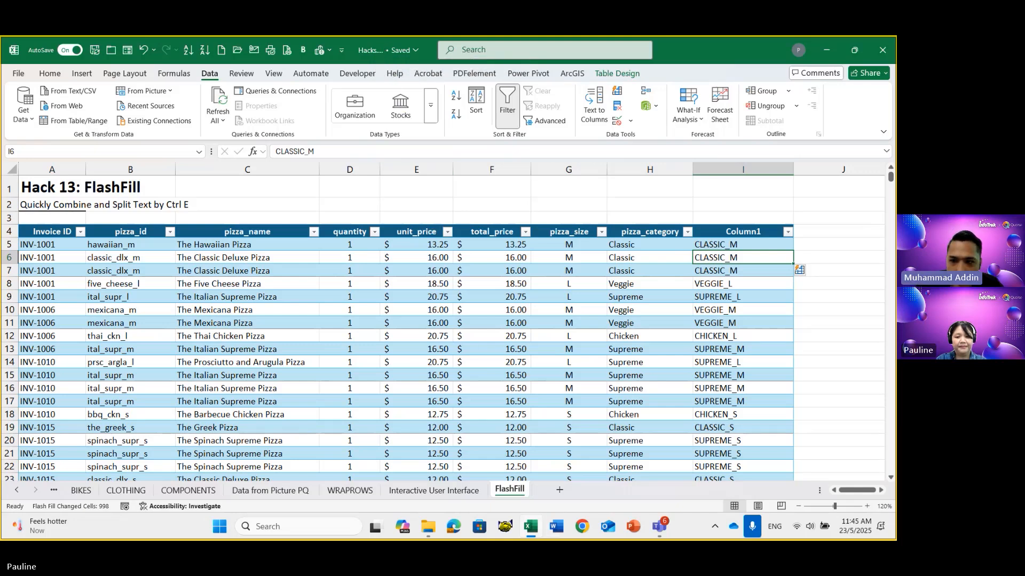
Step: With cell C2 selected, view the Windows emoji panel's symbols and close it without inserting anything
{"action": "mouse_move", "coordinate": [656, 526]}
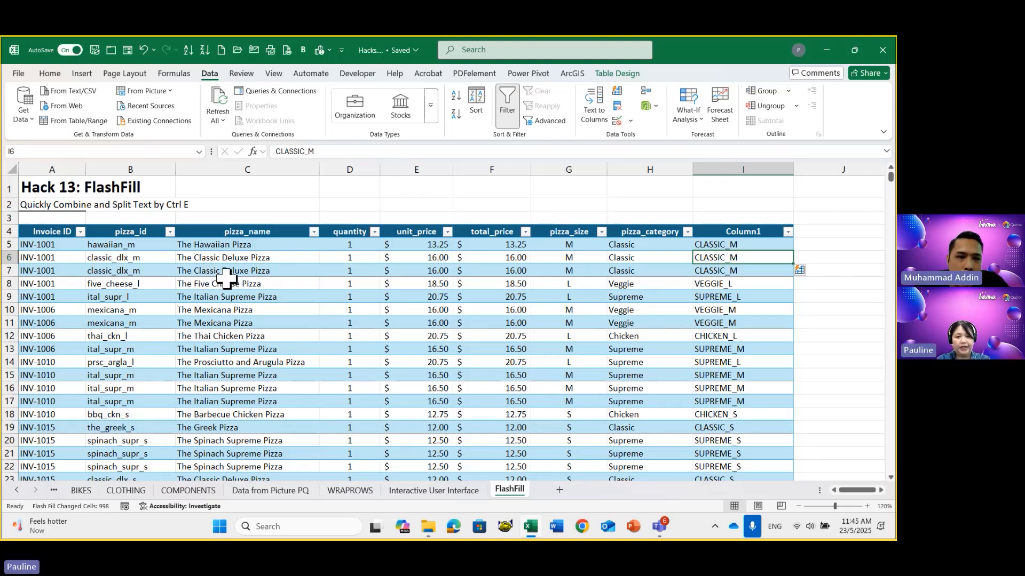
{"action": "left_click", "coordinate": [278, 209]}
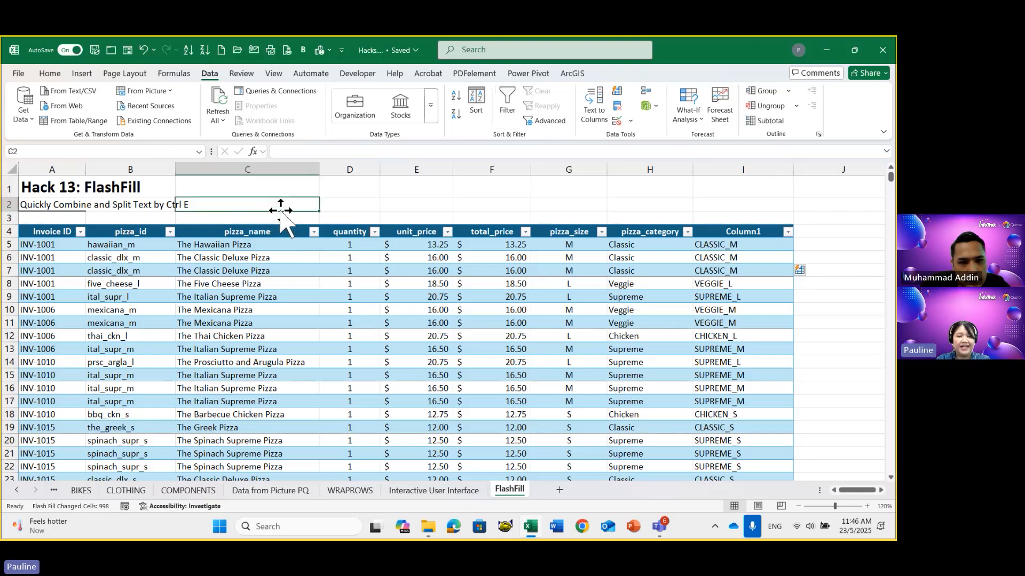
{"action": "left_click", "coordinate": [48, 73]}
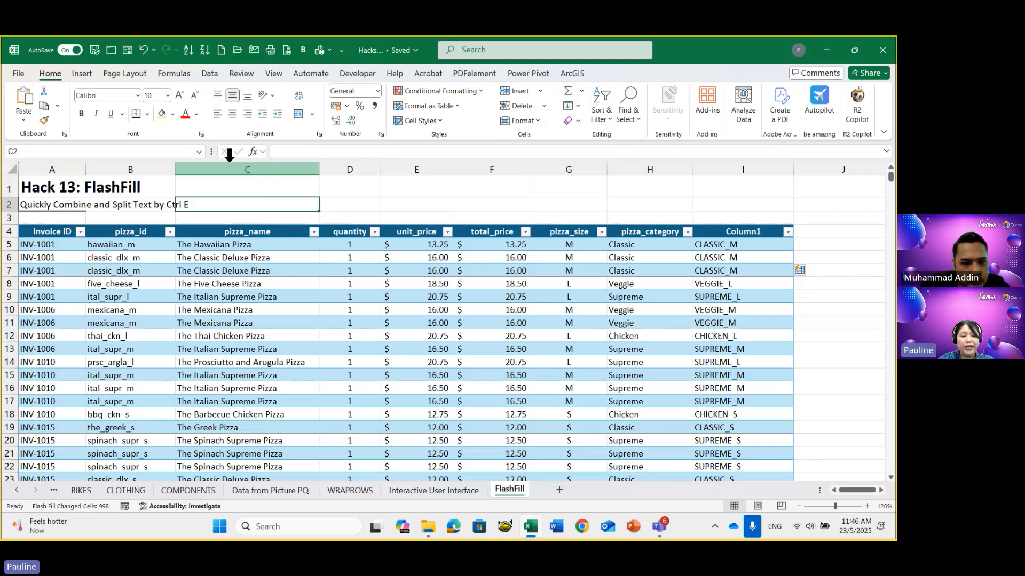
{"action": "key", "text": "super"}
{"action": "key", "text": "super+period"}
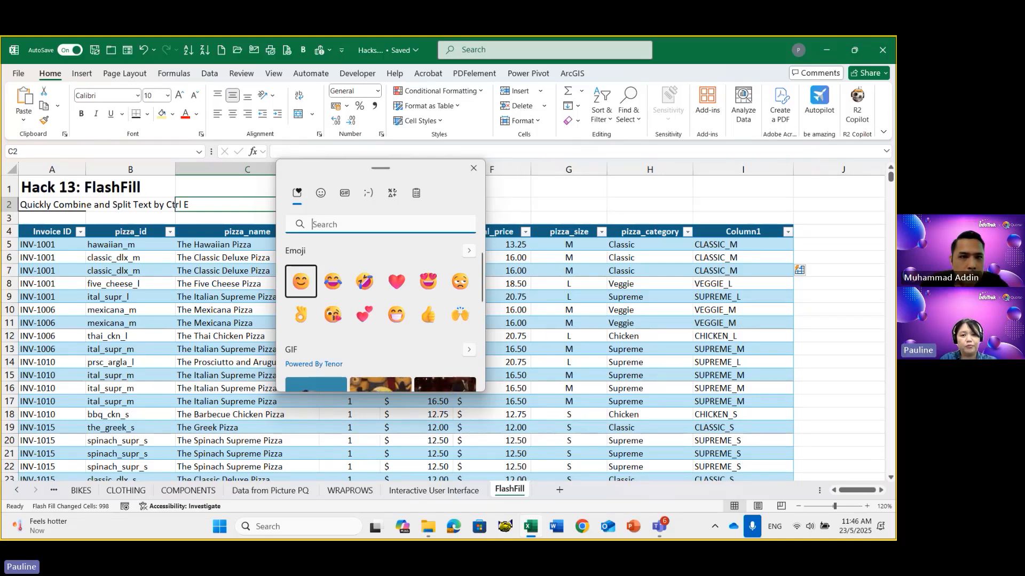
{"action": "left_click_drag", "start_coordinate": [380, 168], "coordinate": [464, 171]}
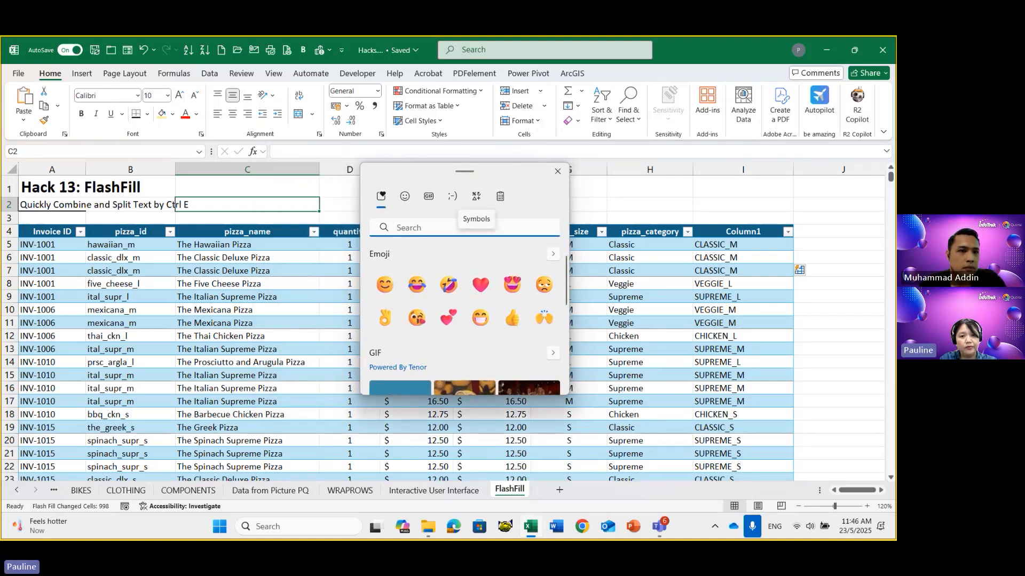
{"action": "left_click", "coordinate": [476, 196]}
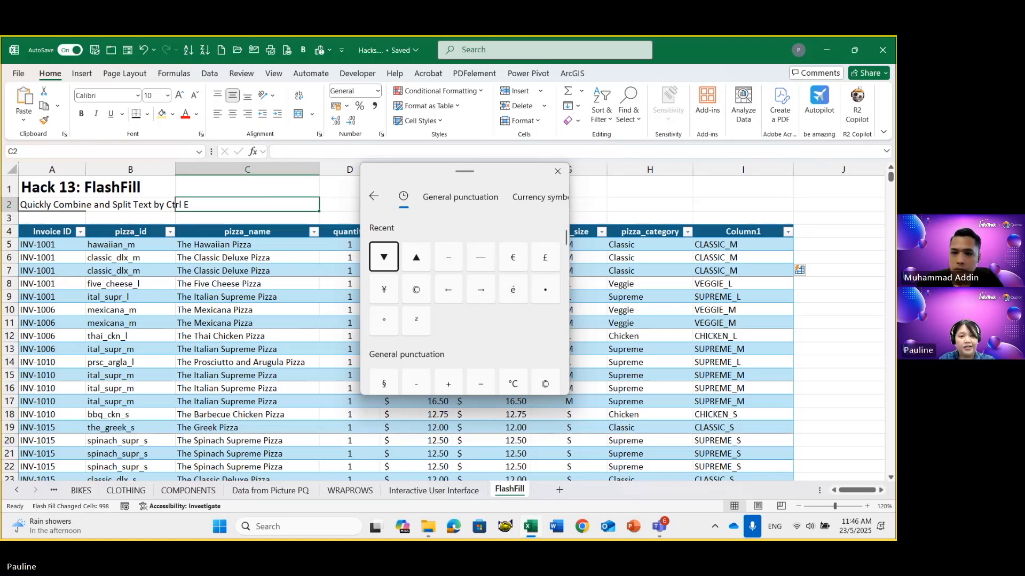
{"action": "key", "text": "Escape"}
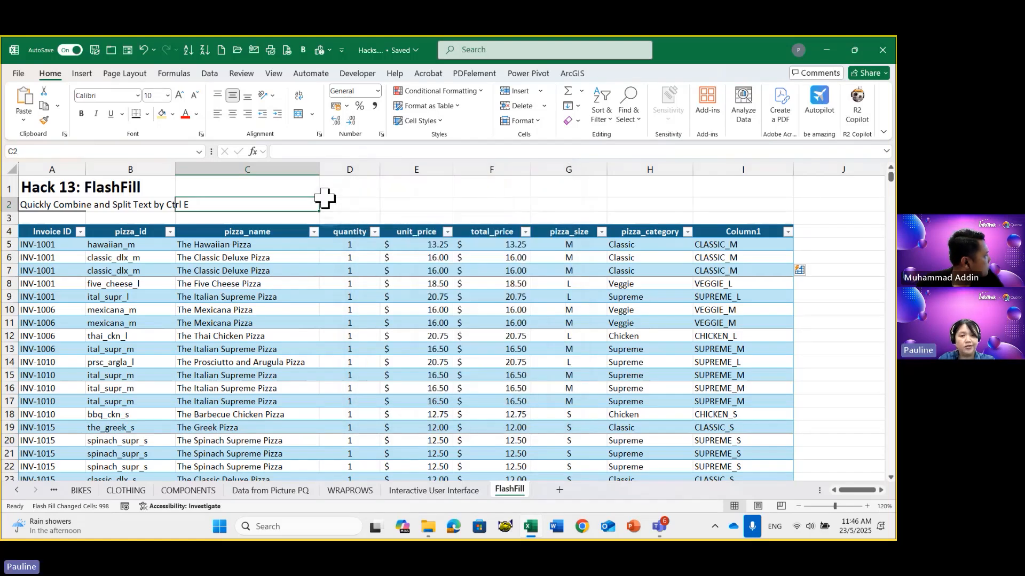
Step: Enter 5 in cell C2 and discard the screen recording without saving it
{"action": "key", "text": "ctrl+2"}
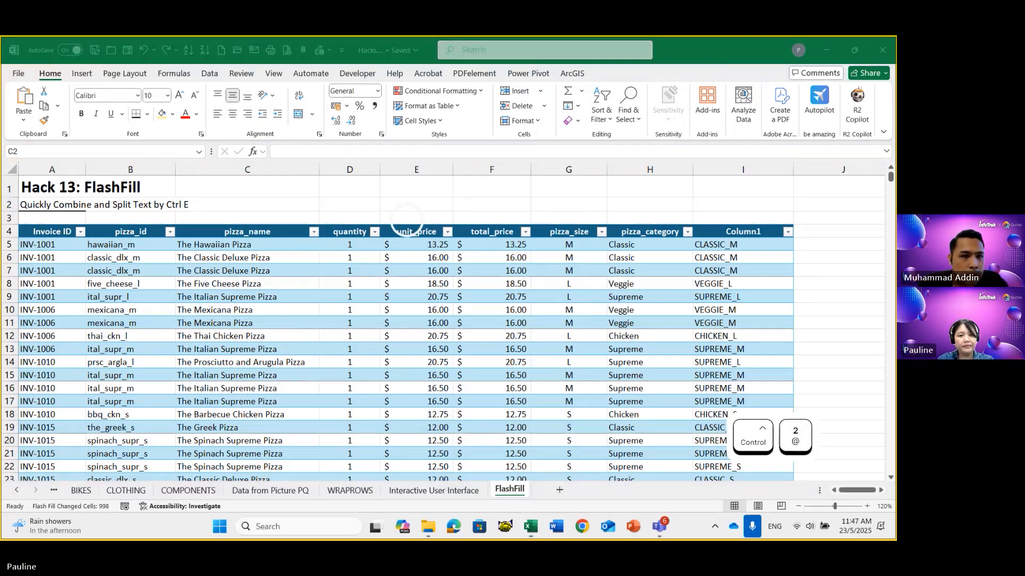
{"action": "key", "text": "Escape"}
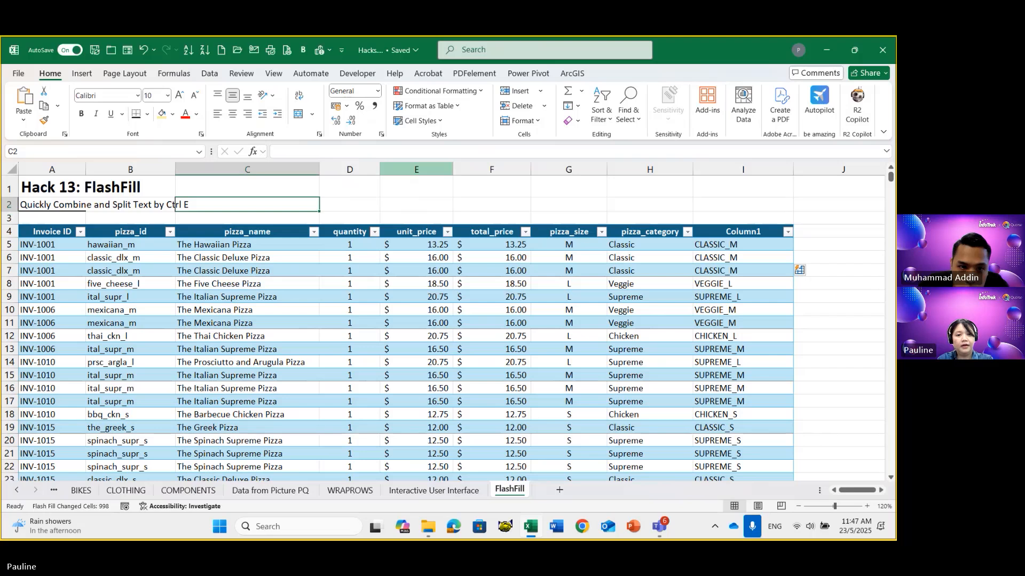
{"action": "type", "text": "5"}
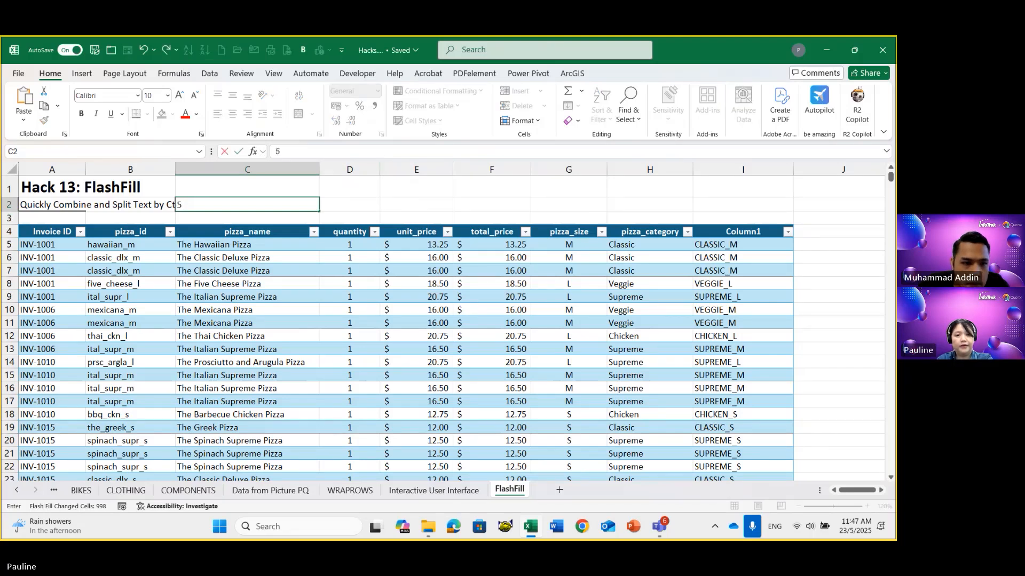
{"action": "key", "text": "ctrl"}
{"action": "key", "text": "ctrl+5"}
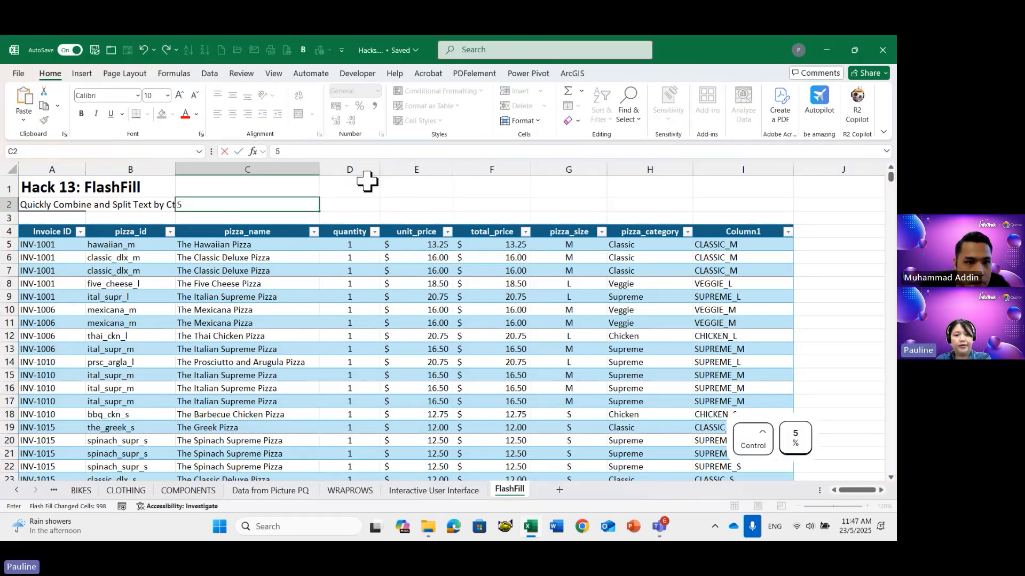
{"action": "left_click", "coordinate": [363, 189]}
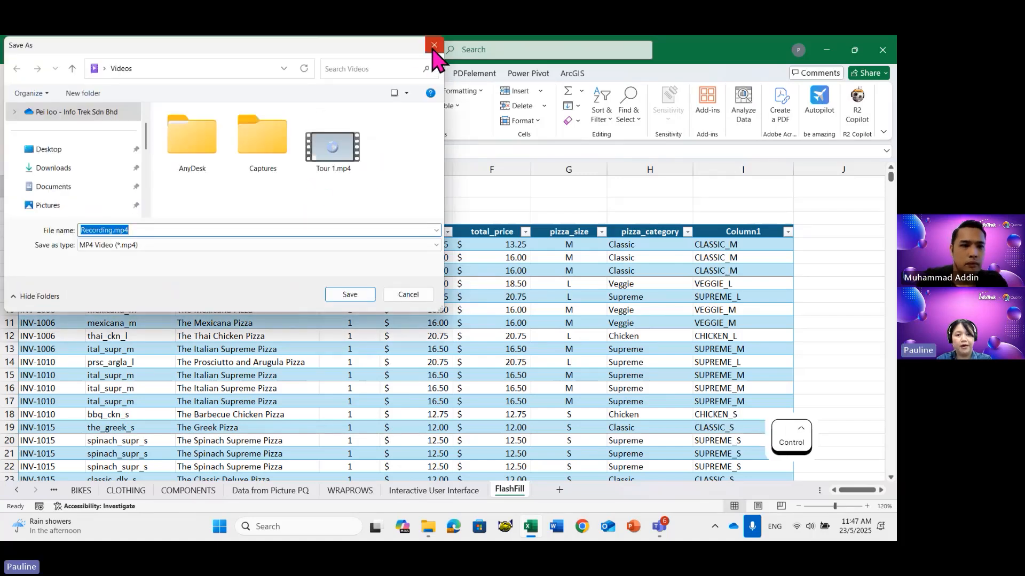
{"action": "left_click", "coordinate": [434, 44]}
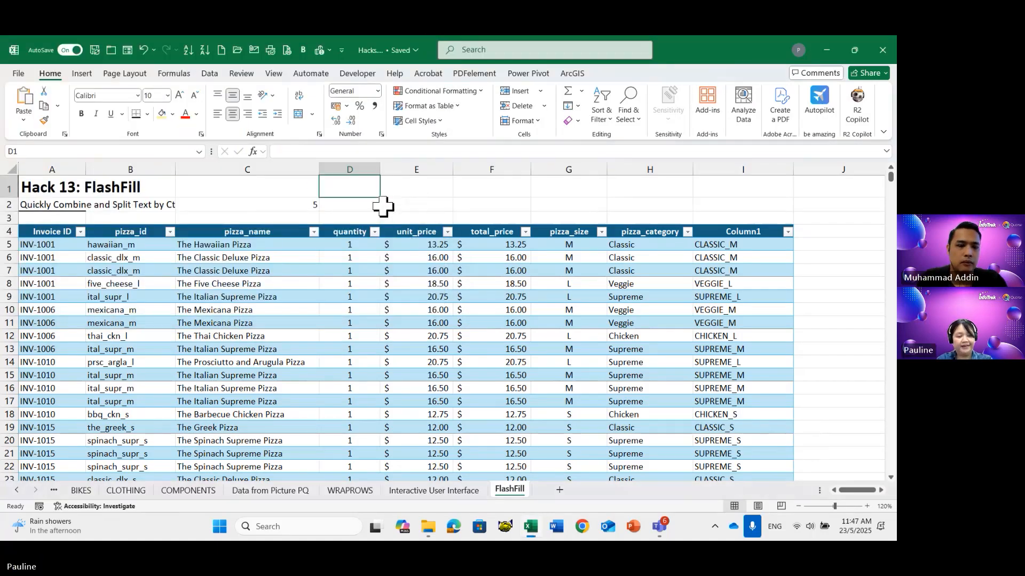
Step: Handwrite "Win", a Windows logo and a dot over the sheet as a screen annotation, and exit drawing mode
{"action": "key", "text": "ctrl+2"}
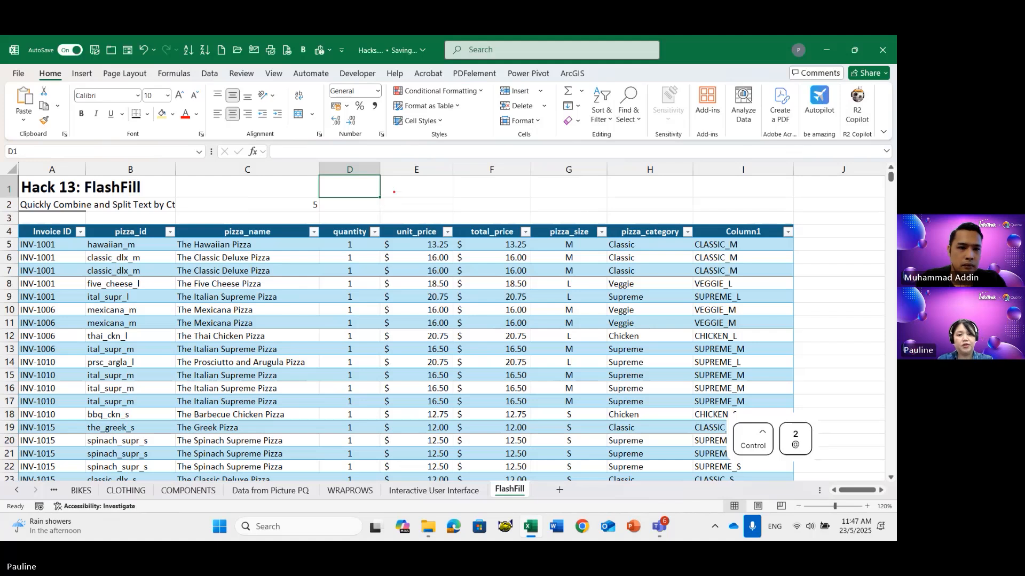
{"action": "left_click_drag", "start_coordinate": [391, 186], "coordinate": [410, 225]}
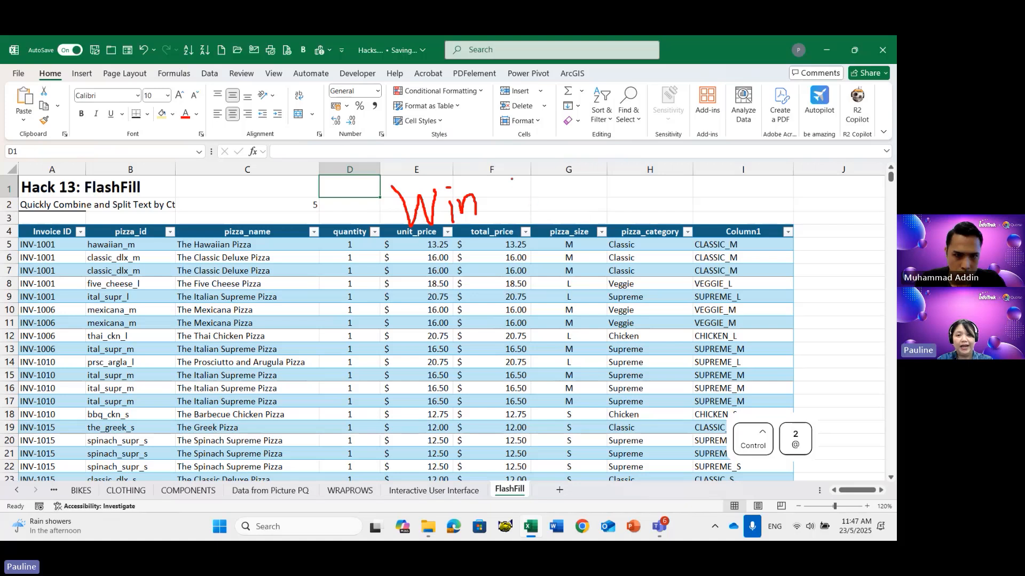
{"action": "mouse_move", "coordinate": [549, 177]}
{"action": "left_mouse_down"}
{"action": "mouse_move", "coordinate": [597, 218]}
{"action": "mouse_move", "coordinate": [526, 219]}
{"action": "left_mouse_up"}
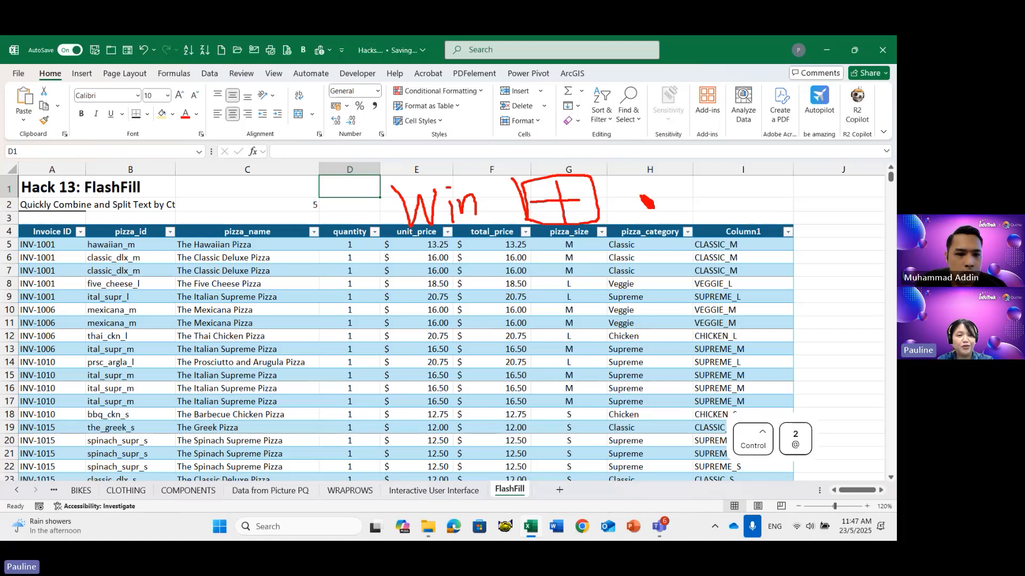
{"action": "key", "text": "Escape"}
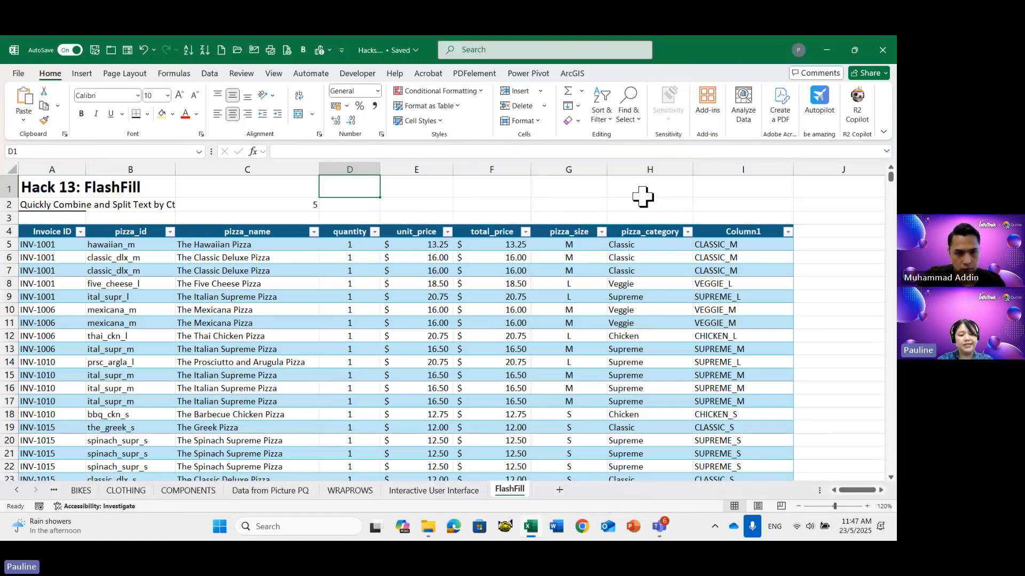
Step: Browse the currency, Latin and geometric symbols in the Windows emoji and symbol picker, and close it without inserting anything
{"action": "key", "text": "super"}
{"action": "key", "text": "super+period"}
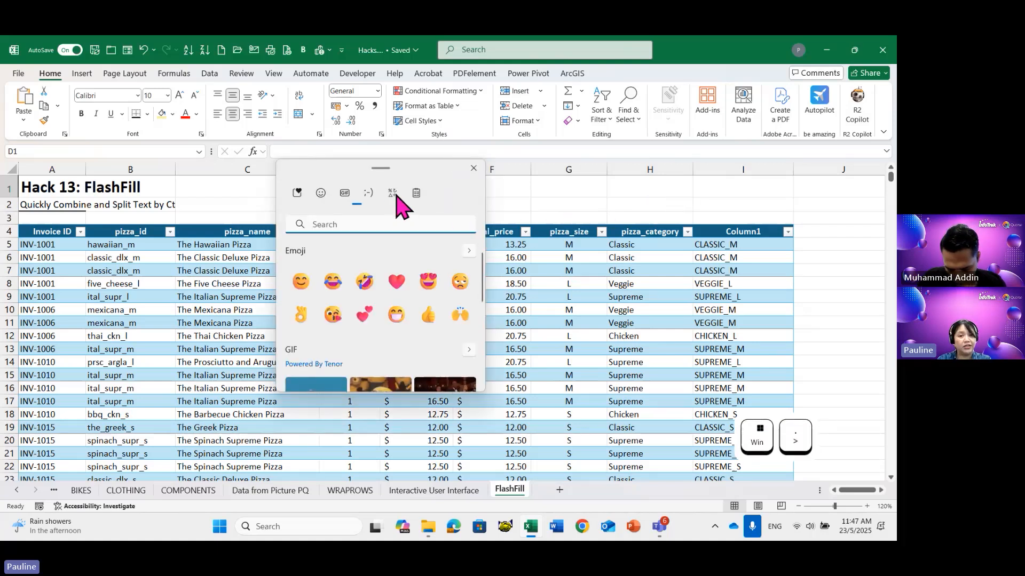
{"action": "left_click", "coordinate": [392, 195]}
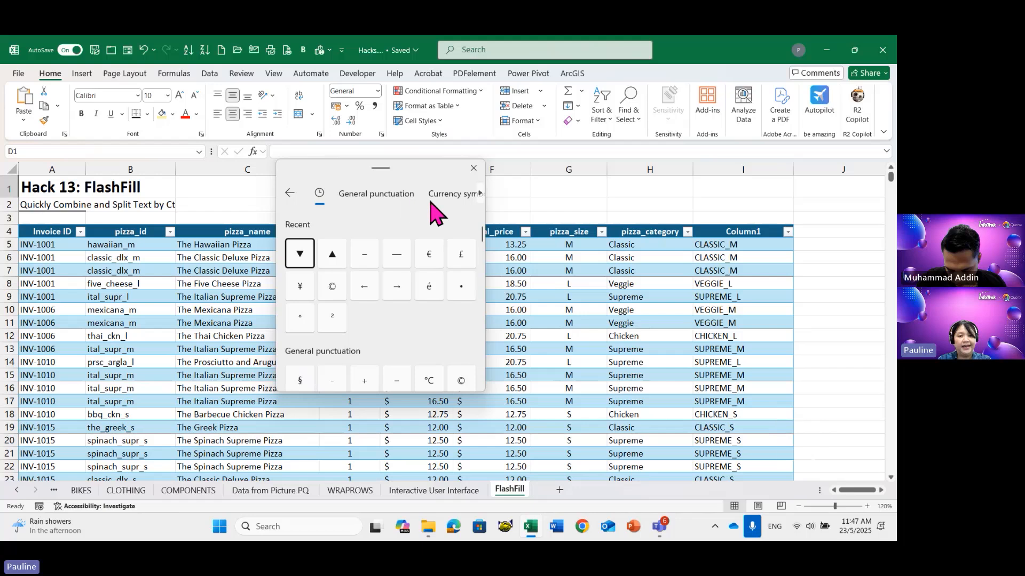
{"action": "left_click", "coordinate": [377, 201]}
{"action": "left_click", "coordinate": [450, 198]}
{"action": "left_click", "coordinate": [480, 194]}
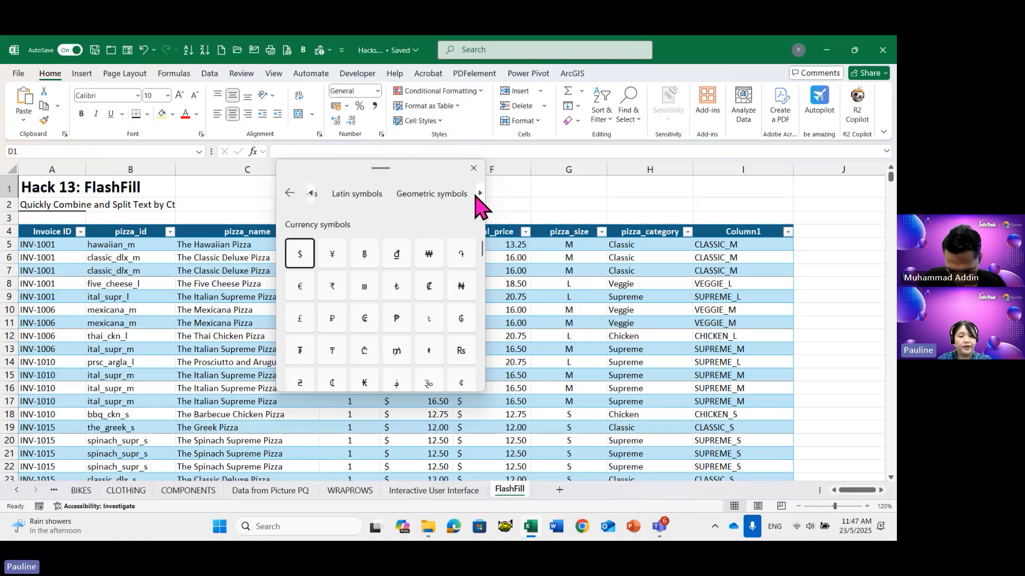
{"action": "left_click", "coordinate": [353, 198]}
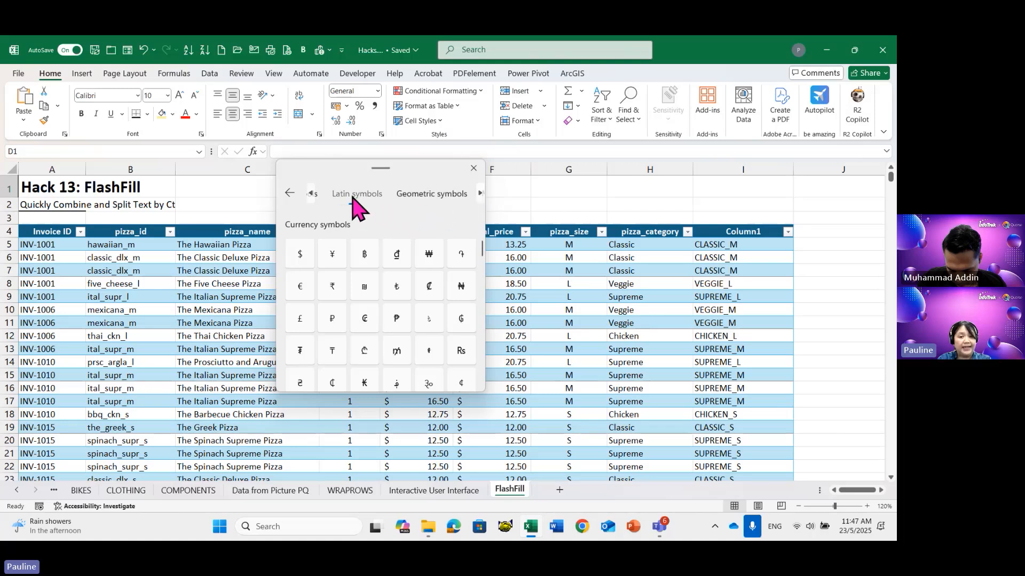
{"action": "left_click", "coordinate": [449, 201]}
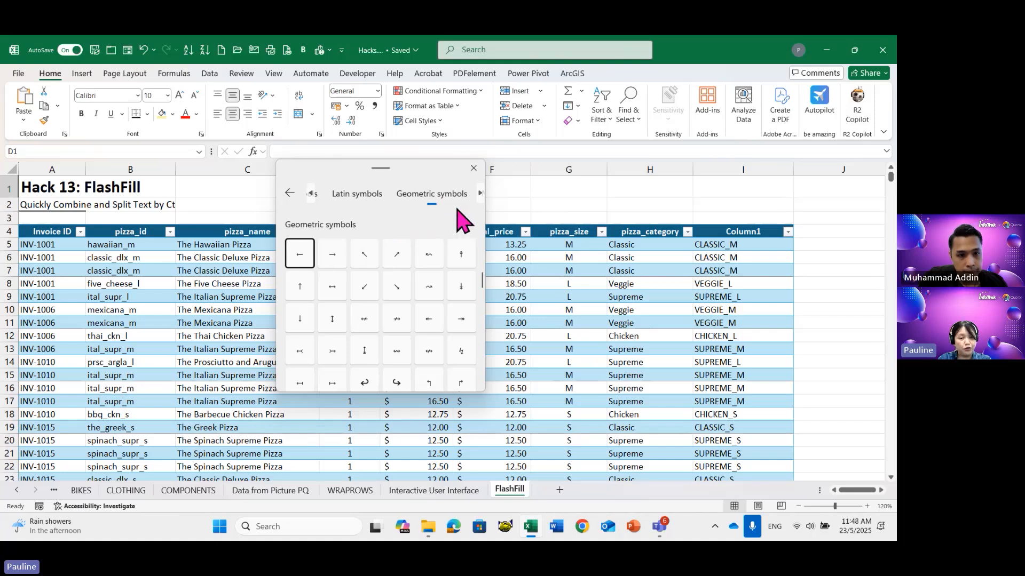
{"action": "left_click", "coordinate": [482, 389]}
{"action": "left_click", "coordinate": [482, 388]}
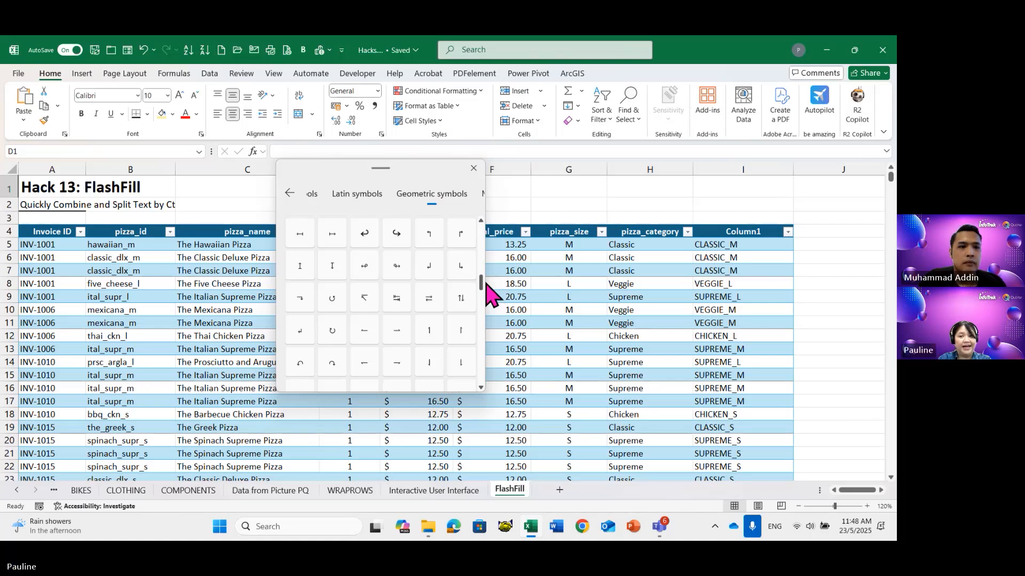
{"action": "left_click", "coordinate": [473, 169]}
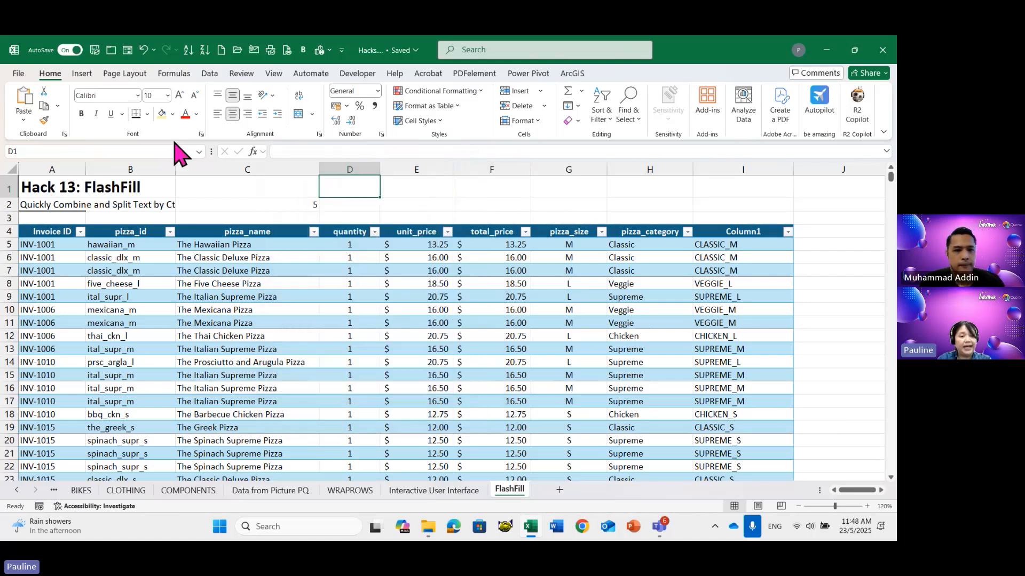
Step: Open Excel's Symbol dialog and examine the characters available in the Webdings font
{"action": "left_click", "coordinate": [85, 74]}
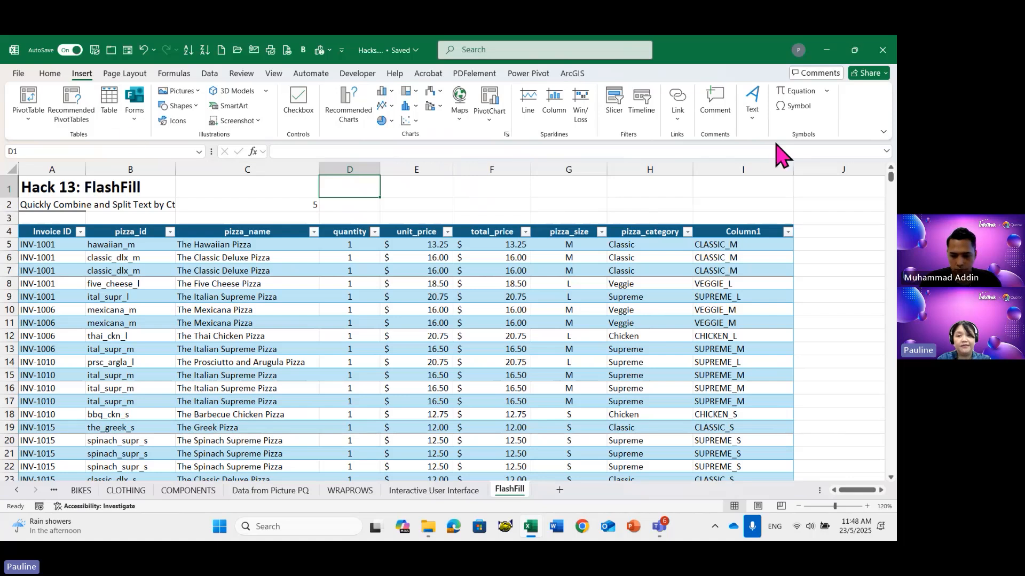
{"action": "left_click", "coordinate": [794, 107]}
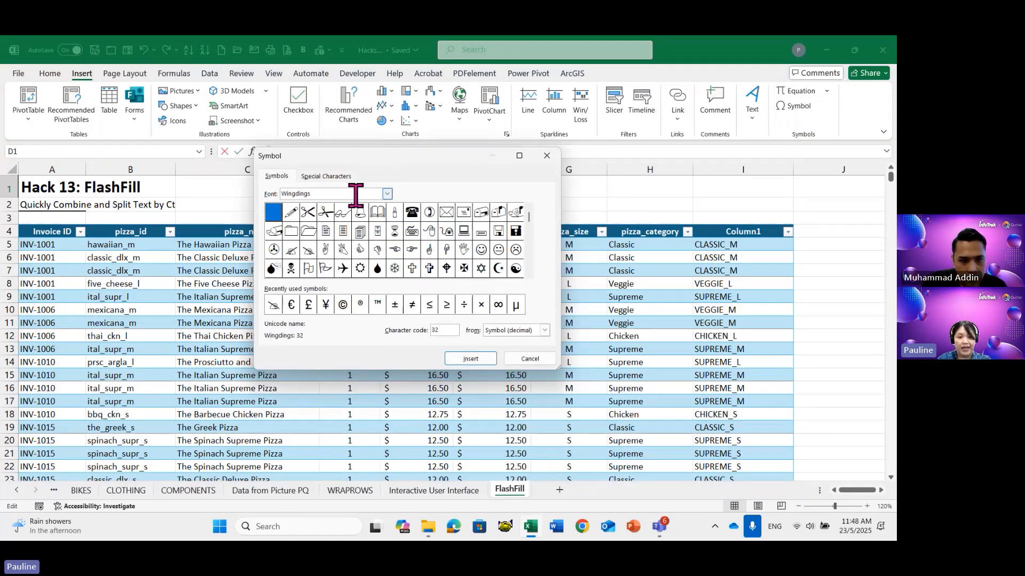
{"action": "left_click", "coordinate": [386, 193]}
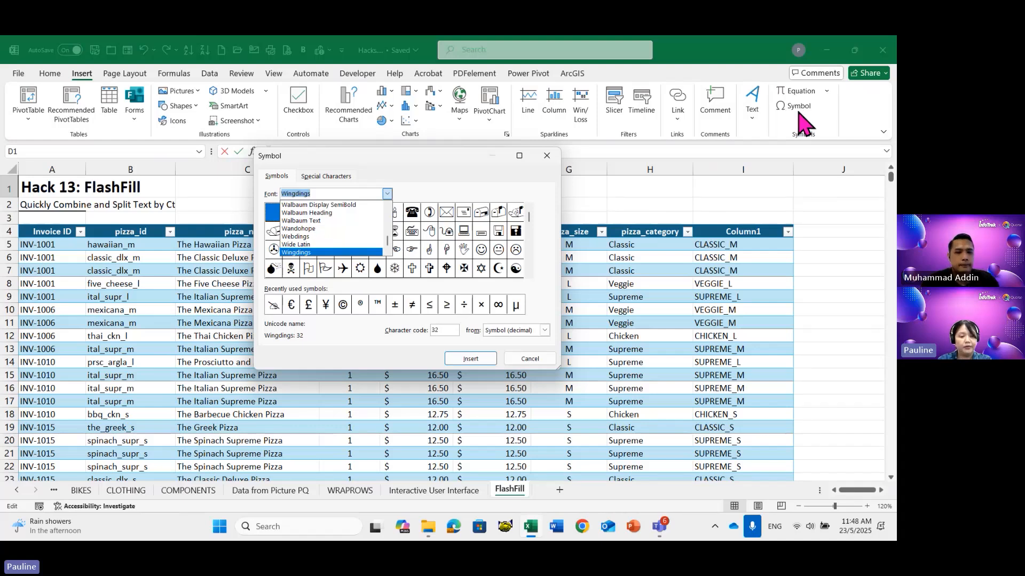
{"action": "key", "text": "ctrl"}
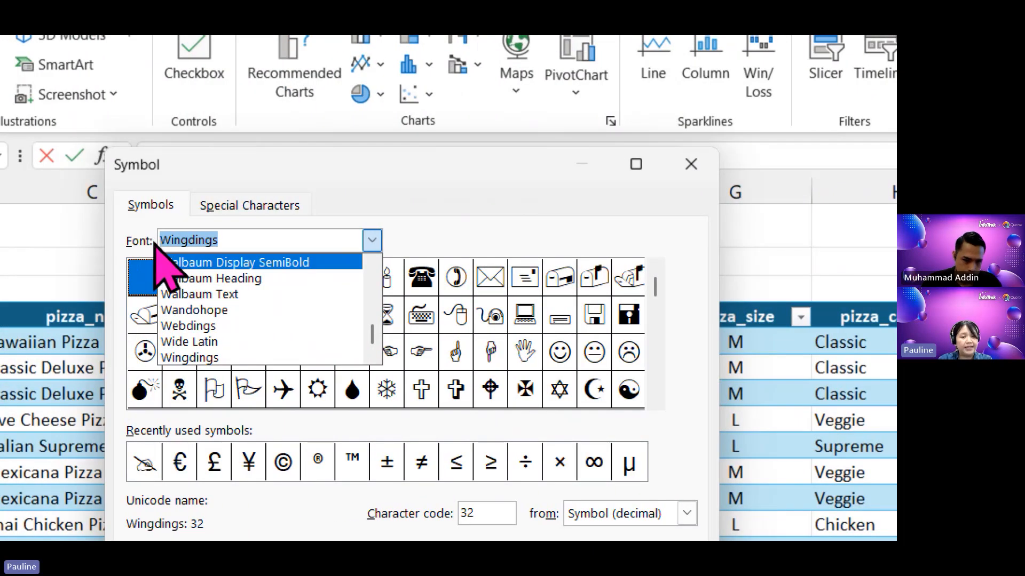
{"action": "left_click", "coordinate": [219, 327]}
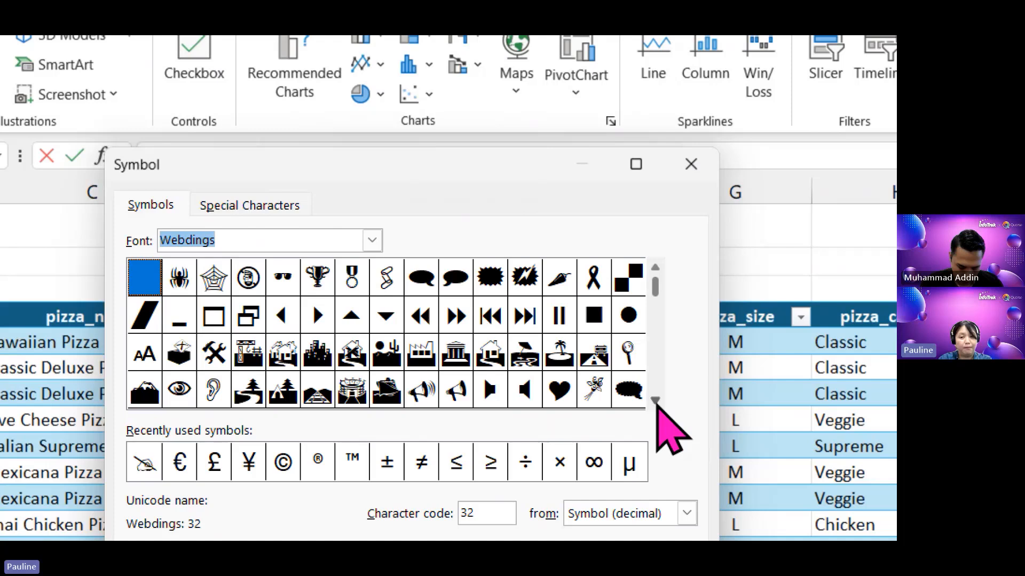
{"action": "left_click", "coordinate": [656, 404]}
{"action": "left_click", "coordinate": [656, 403]}
{"action": "left_click", "coordinate": [656, 403]}
{"action": "left_click", "coordinate": [656, 403]}
{"action": "left_click", "coordinate": [656, 403]}
{"action": "left_click", "coordinate": [656, 403]}
{"action": "left_click", "coordinate": [655, 403]}
{"action": "left_click", "coordinate": [656, 404]}
{"action": "left_click", "coordinate": [656, 404]}
{"action": "left_click", "coordinate": [656, 403]}
{"action": "left_click", "coordinate": [656, 404]}
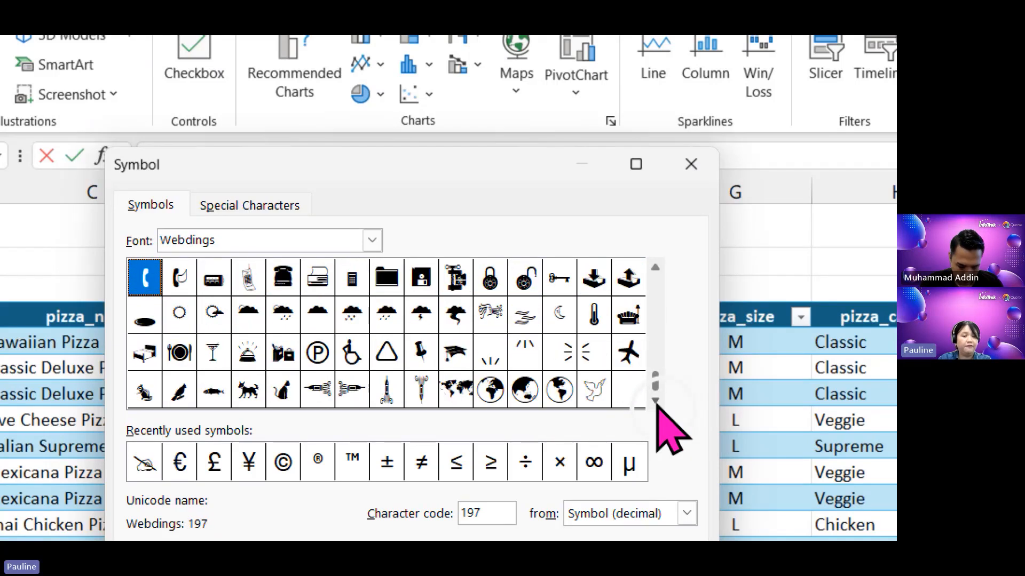
Step: Examine the Wingdings, Wingdings 2 and Wingdings 3 characters, and close the Symbol dialog without inserting anything
{"action": "left_click", "coordinate": [372, 241]}
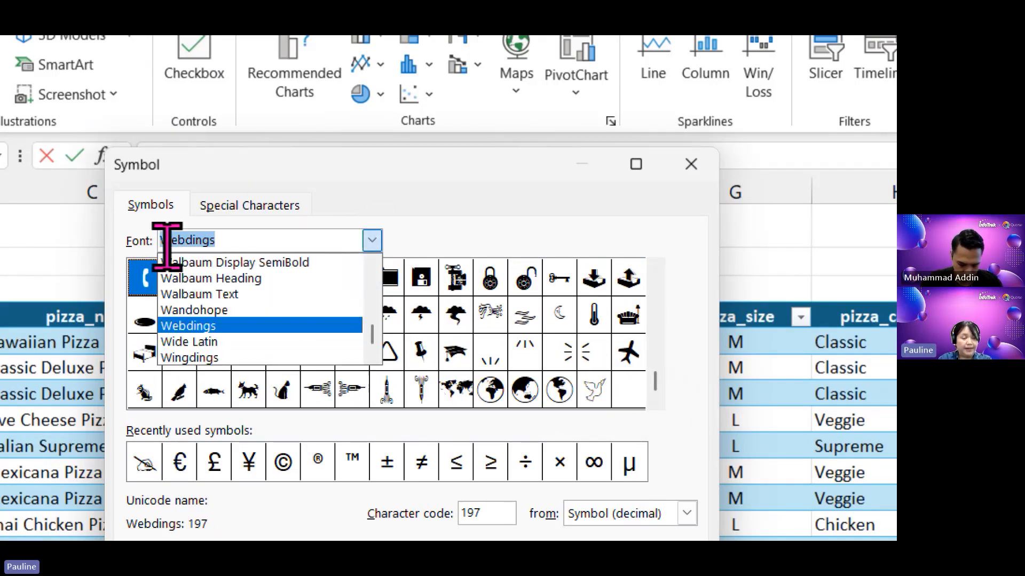
{"action": "left_click", "coordinate": [263, 356]}
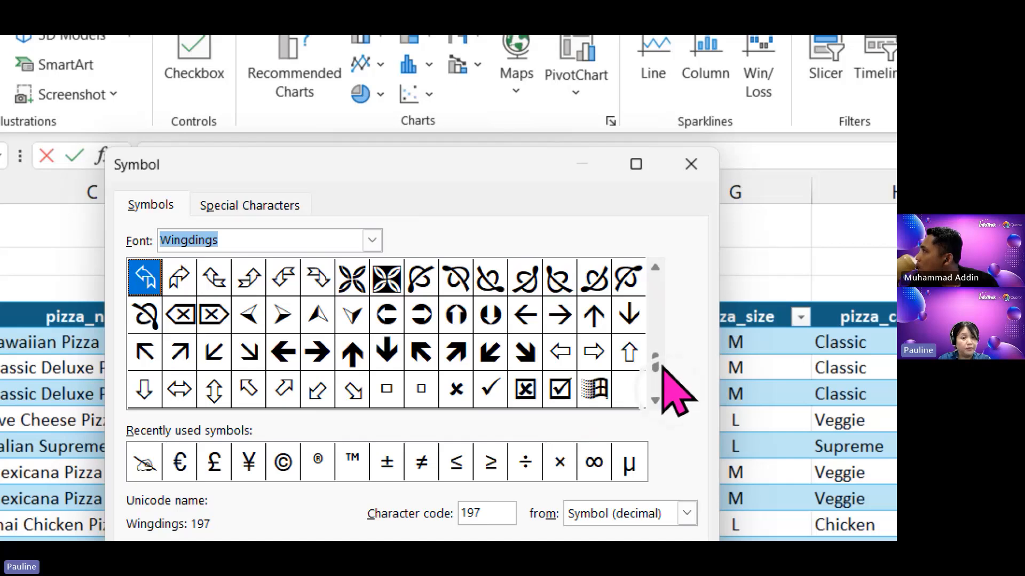
{"action": "scroll", "coordinate": [674, 371], "scroll_direction": "up", "scroll_amount": 1}
{"action": "left_click", "coordinate": [373, 241]}
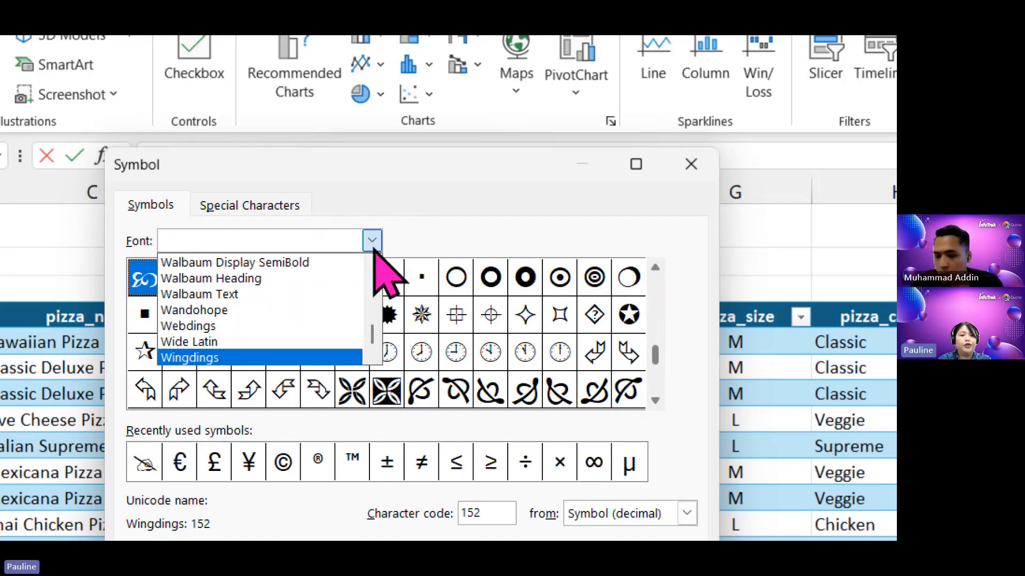
{"action": "scroll", "coordinate": [373, 356], "scroll_direction": "down", "scroll_amount": 1}
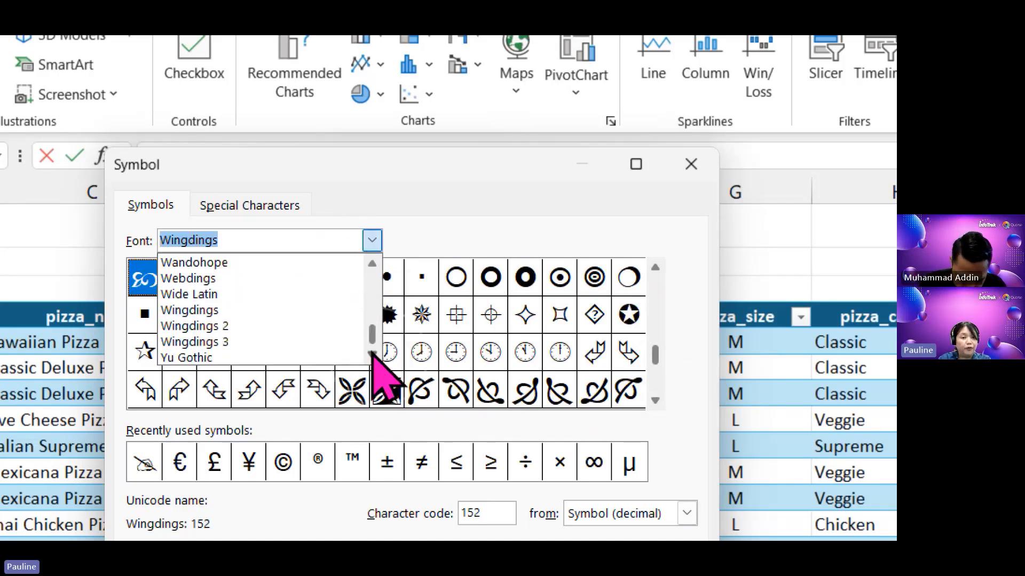
{"action": "left_click", "coordinate": [251, 326]}
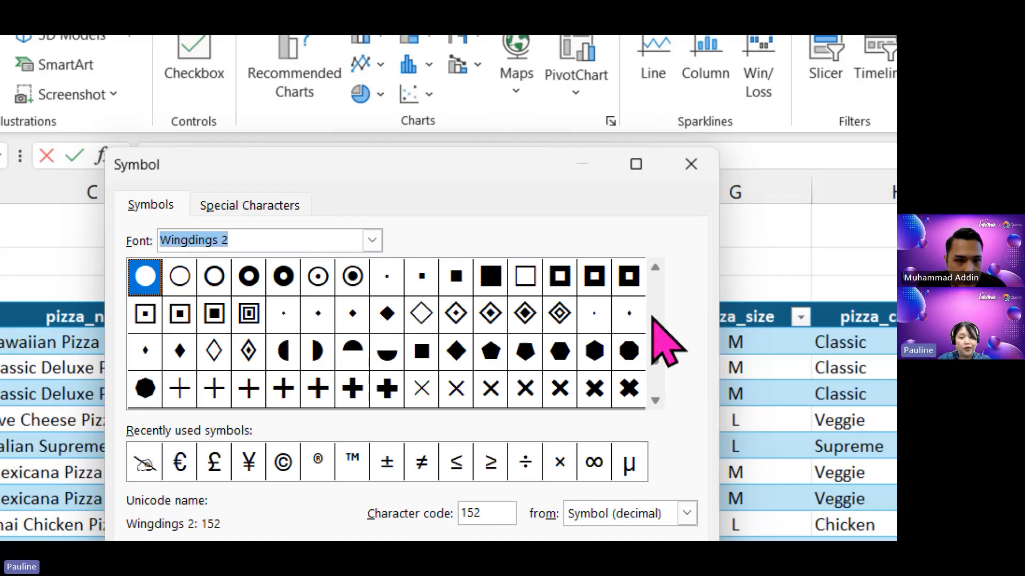
{"action": "left_click", "coordinate": [658, 277]}
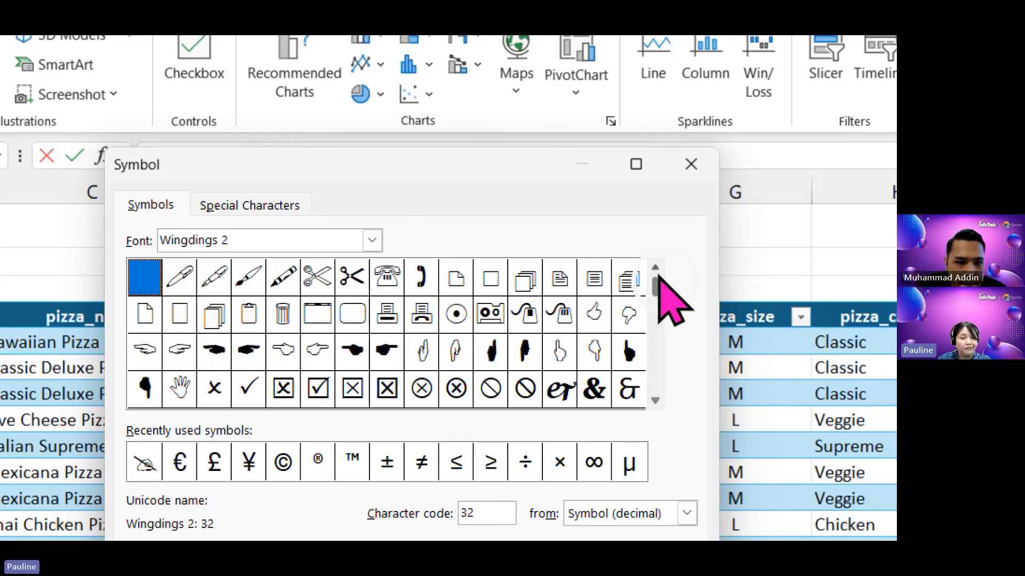
{"action": "left_click_drag", "start_coordinate": [655, 401], "coordinate": [658, 404]}
{"action": "left_click", "coordinate": [372, 241]}
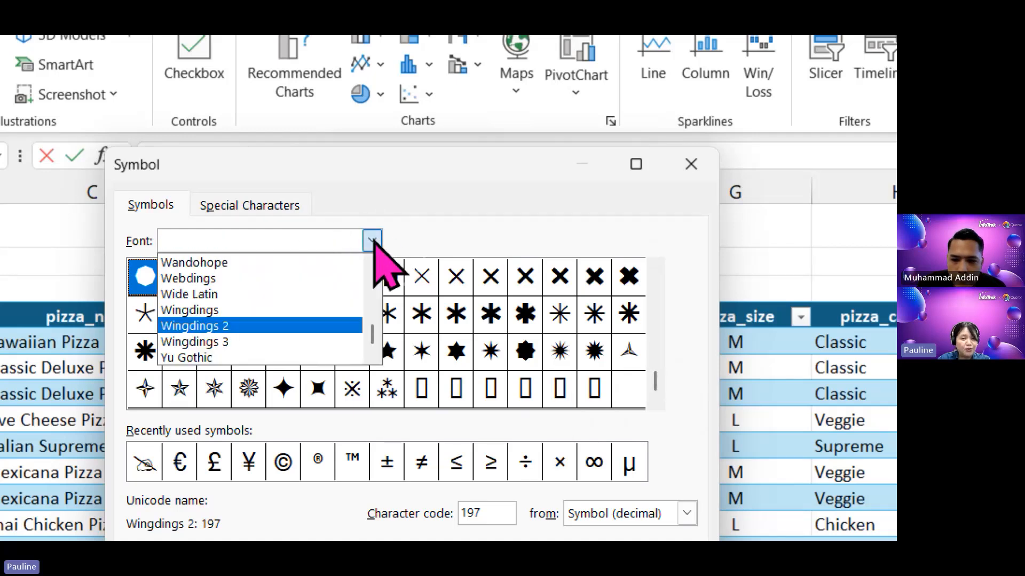
{"action": "left_click", "coordinate": [264, 342]}
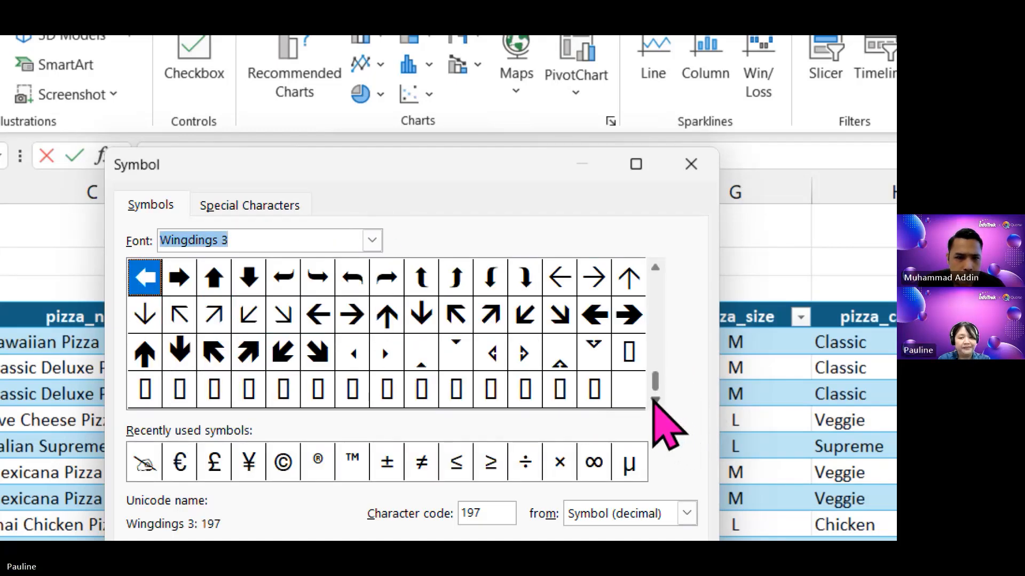
{"action": "scroll", "coordinate": [667, 275], "scroll_direction": "up", "scroll_amount": 8}
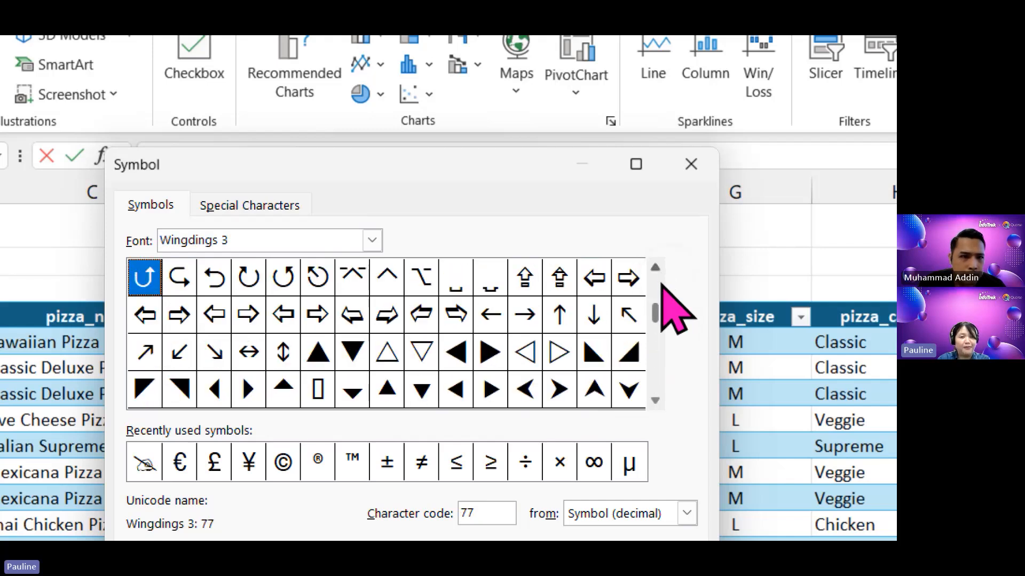
{"action": "left_click", "coordinate": [691, 164]}
{"action": "key", "text": "Escape"}
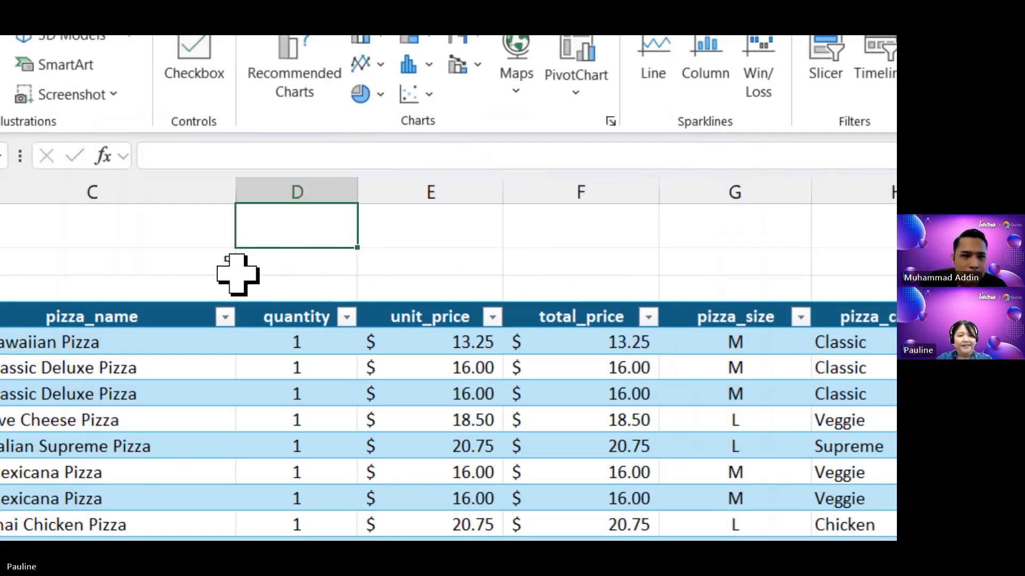
Step: Clear the stray number from cell C2
{"action": "left_click", "coordinate": [218, 257]}
{"action": "key", "text": "ctrl+4"}
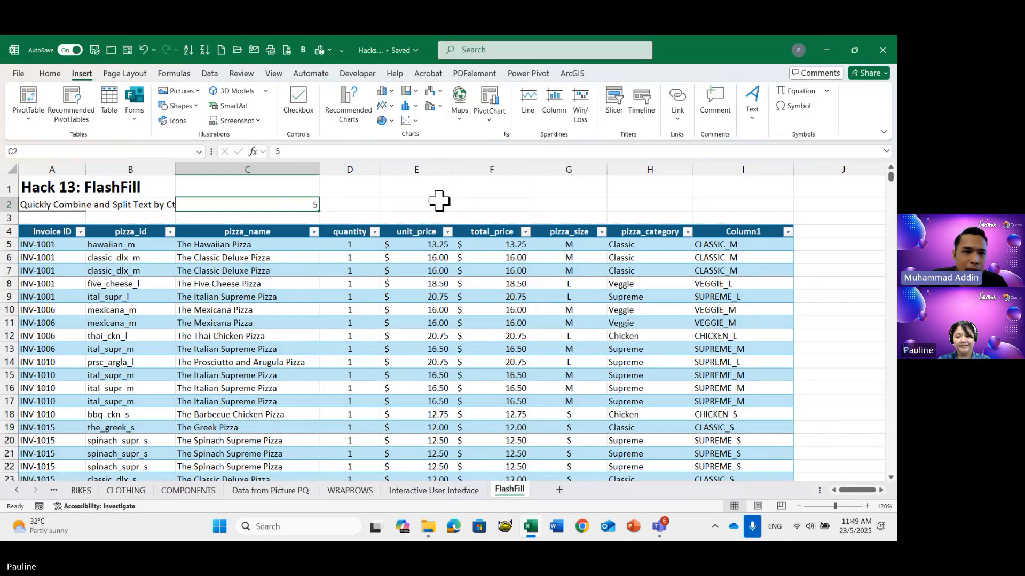
{"action": "left_click", "coordinate": [480, 186]}
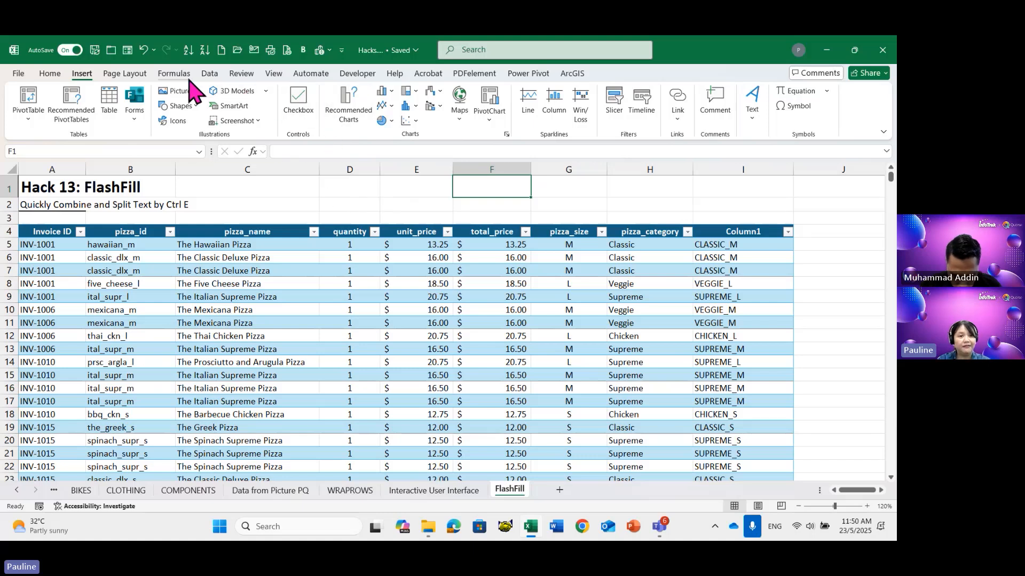
{"action": "left_click", "coordinate": [209, 75]}
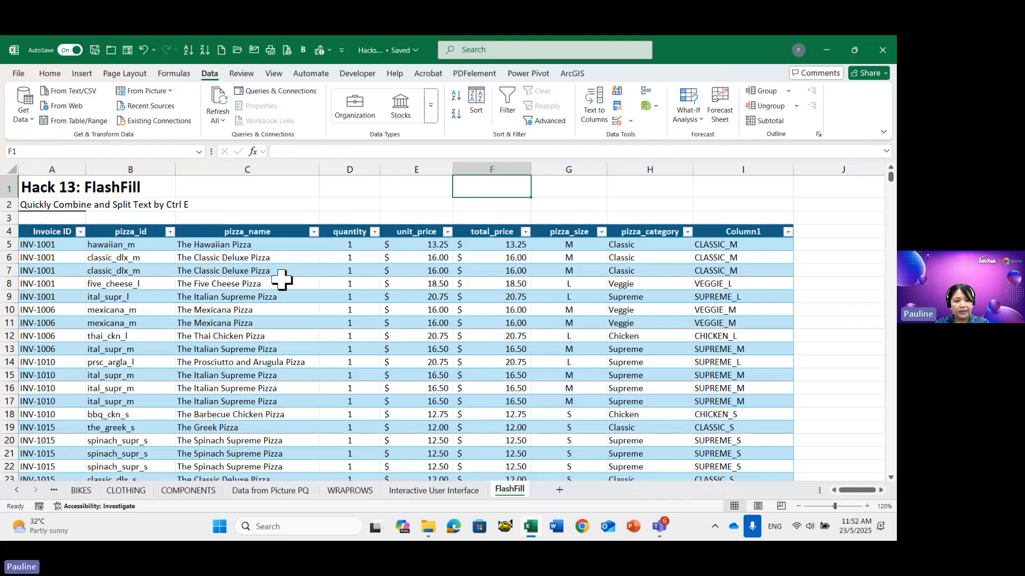
{"action": "left_click", "coordinate": [659, 284]}
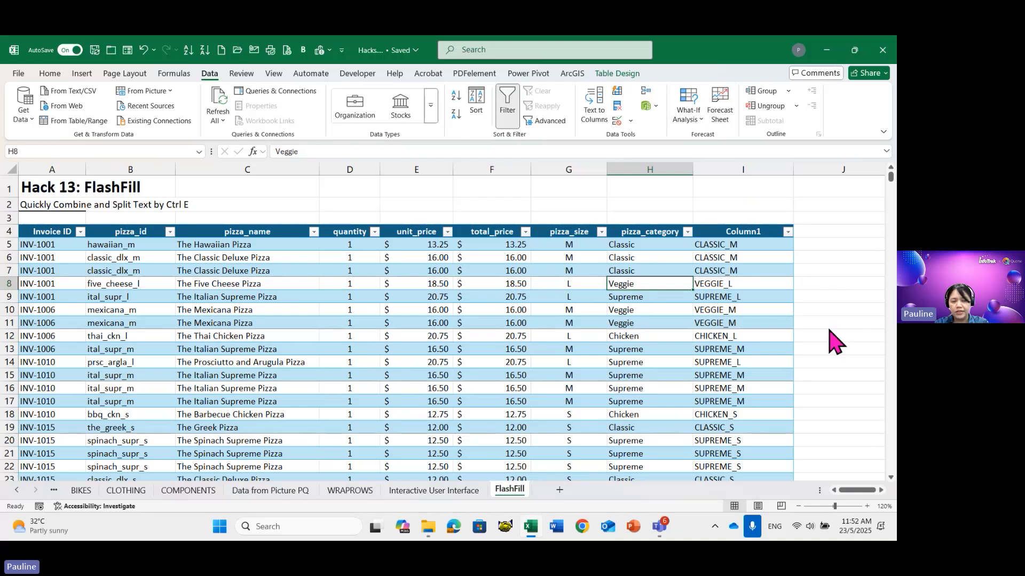
{"action": "left_click", "coordinate": [782, 257]}
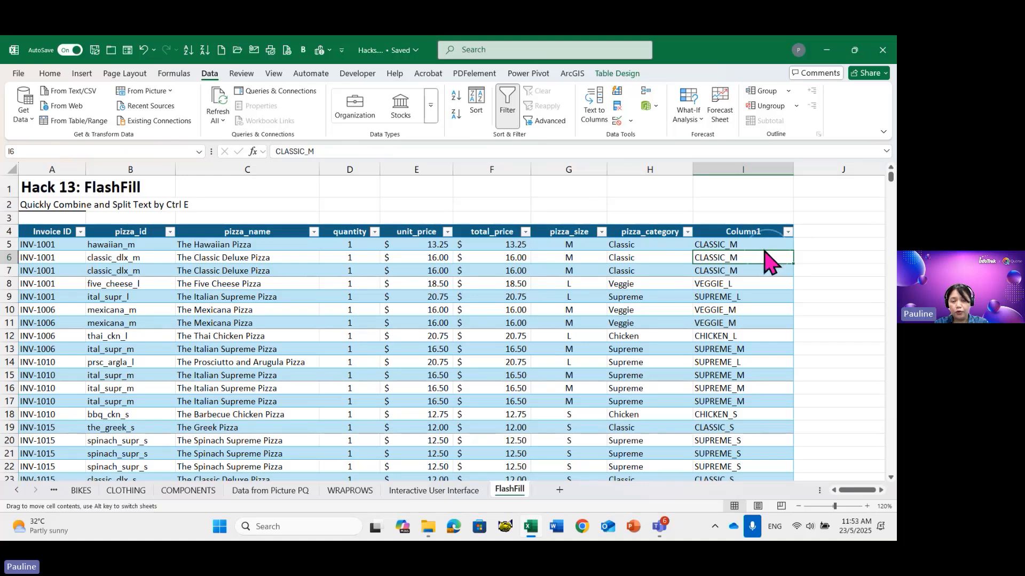
{"action": "left_click", "coordinate": [750, 245]}
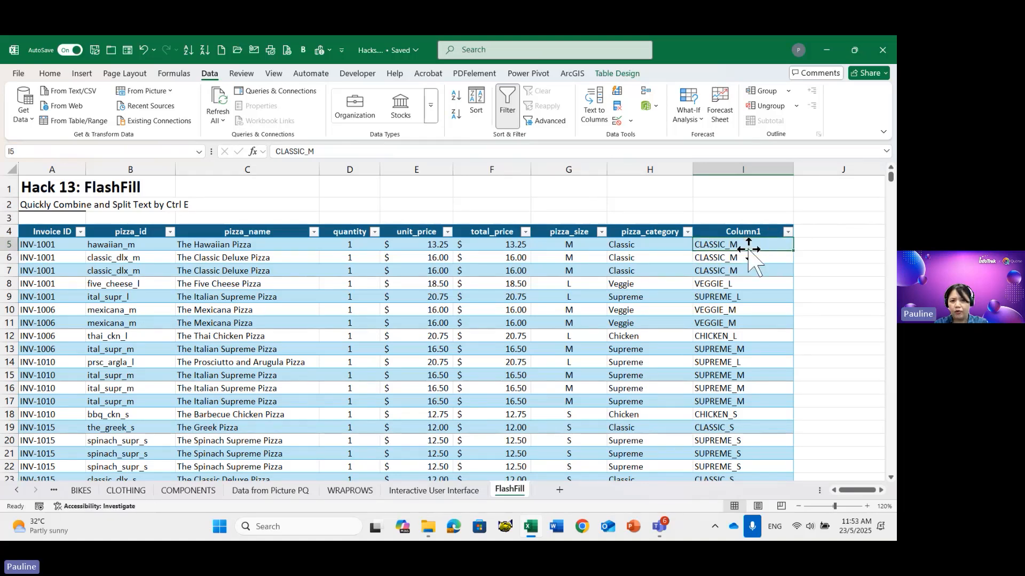
{"action": "left_click", "coordinate": [819, 259]}
{"action": "left_click", "coordinate": [491, 285]}
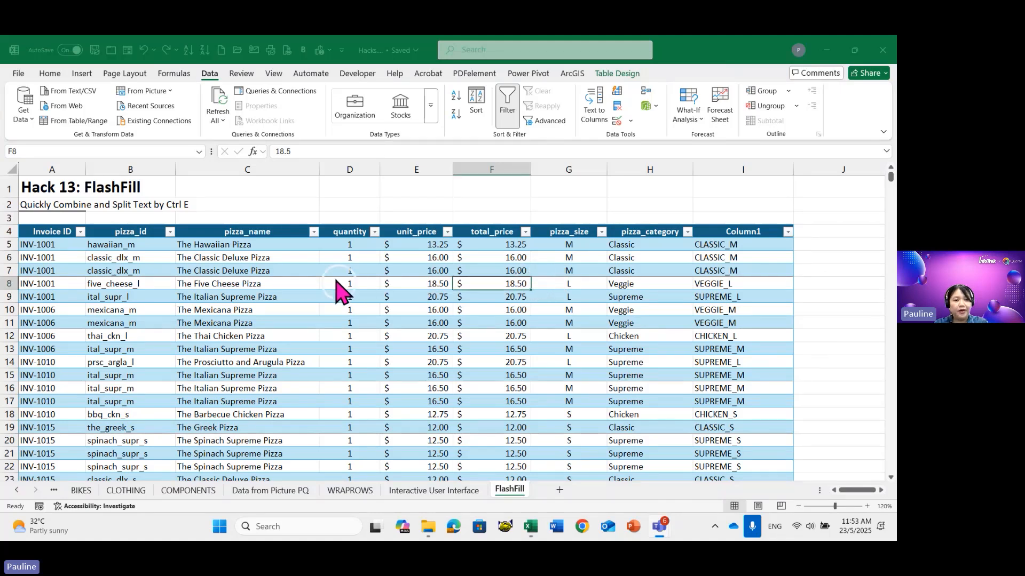
{"action": "left_click", "coordinate": [615, 75]}
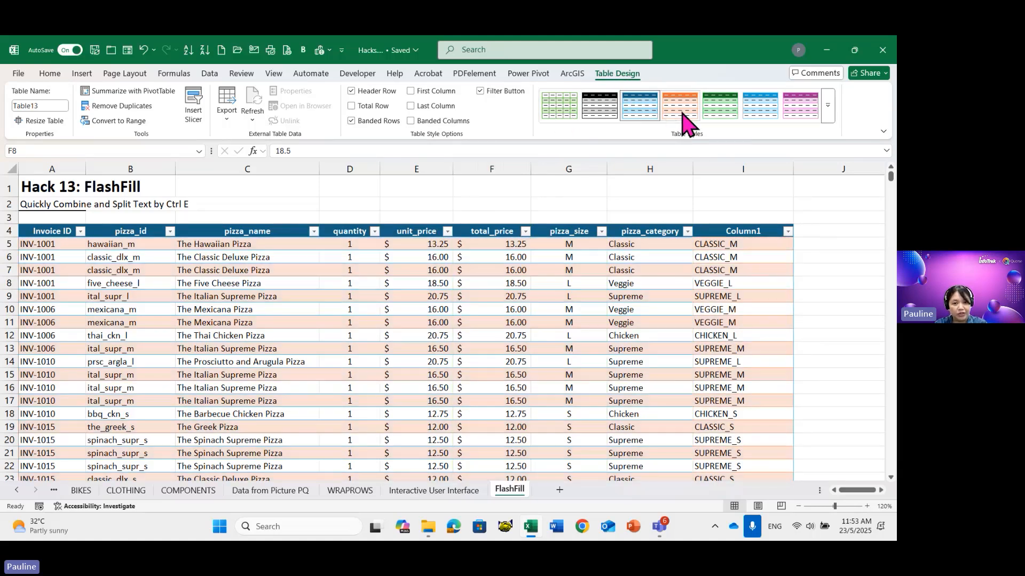
Step: Enter a person's first name in capitals in J5, beside the table, to extend the table by one column
{"action": "left_click", "coordinate": [827, 243]}
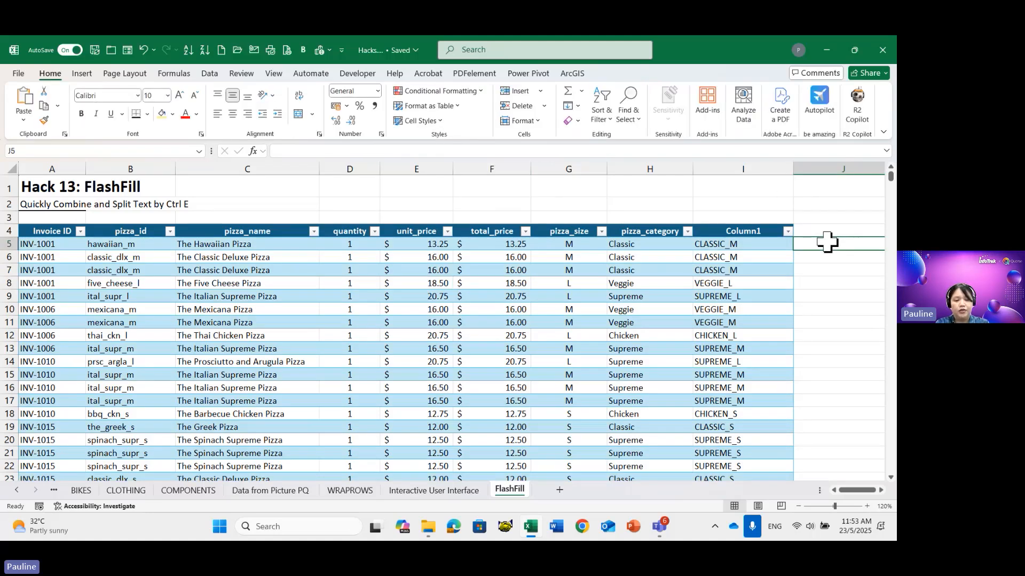
{"action": "type", "text": "PAU"}
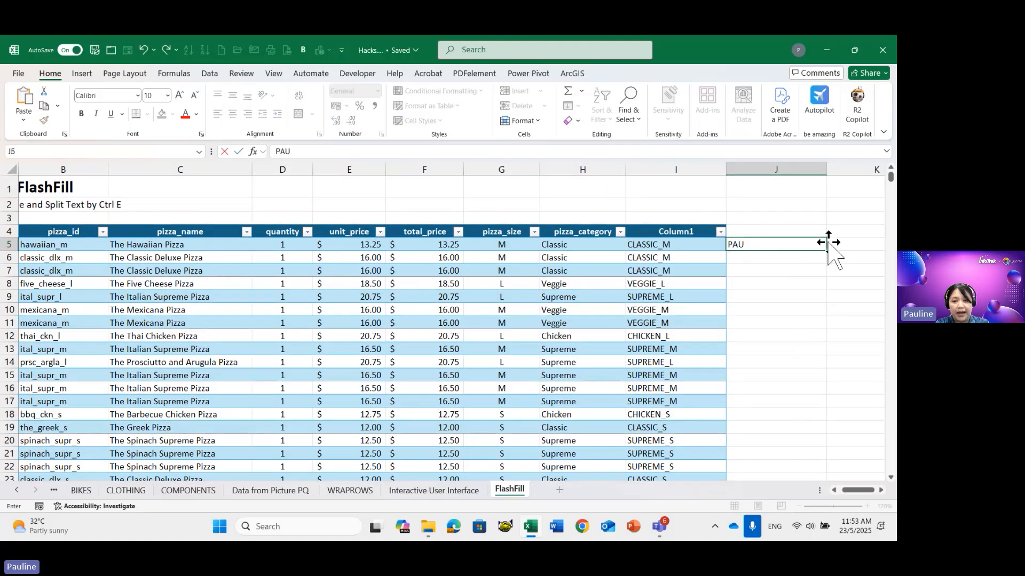
{"action": "type", "text": "LINE"}
{"action": "key", "text": "Return"}
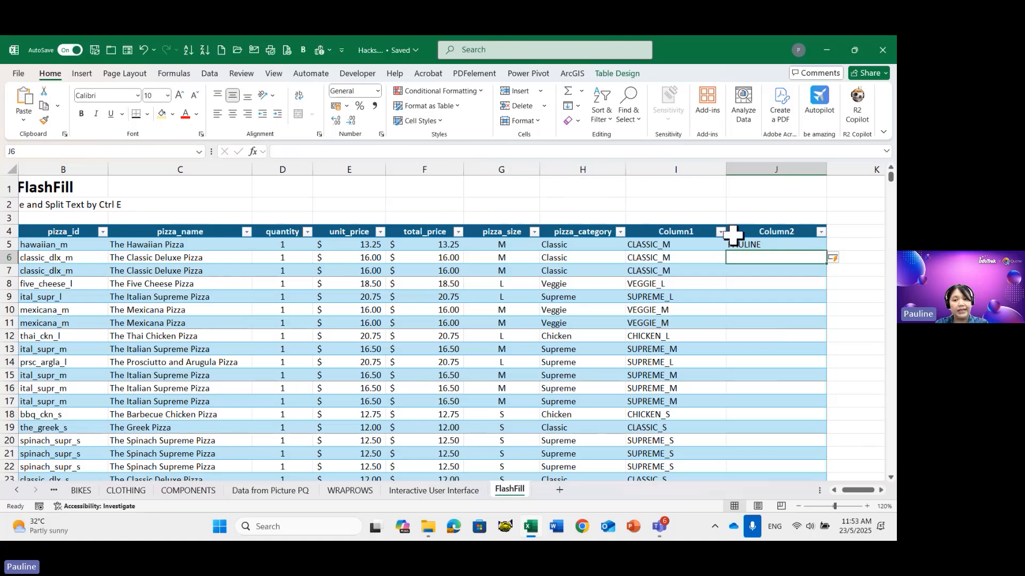
{"action": "left_click", "coordinate": [687, 231]}
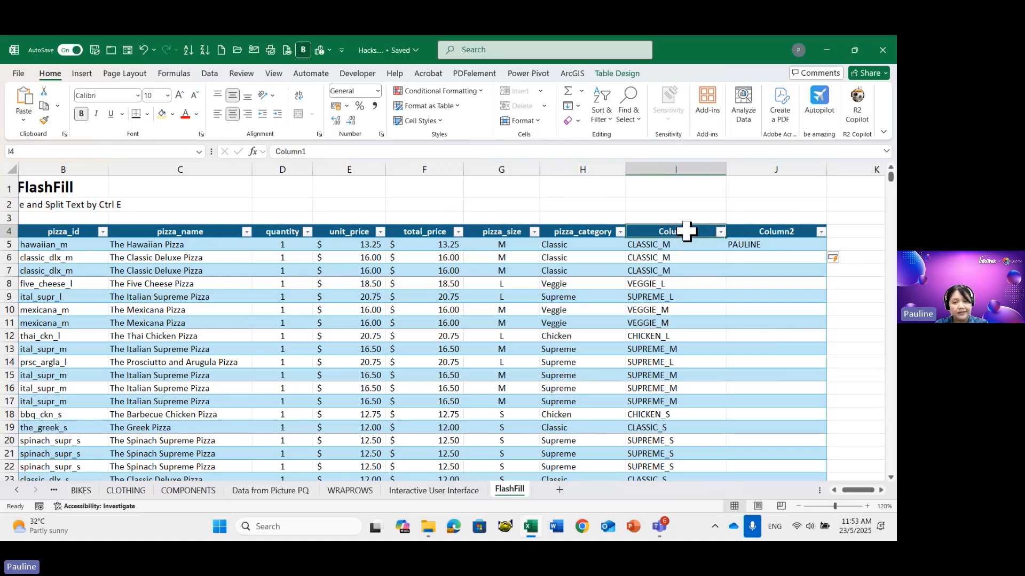
Step: Apply the black-and-grey banded style from the second row of the Medium table styles to the pizza table
{"action": "left_click", "coordinate": [753, 236]}
{"action": "left_click", "coordinate": [753, 244]}
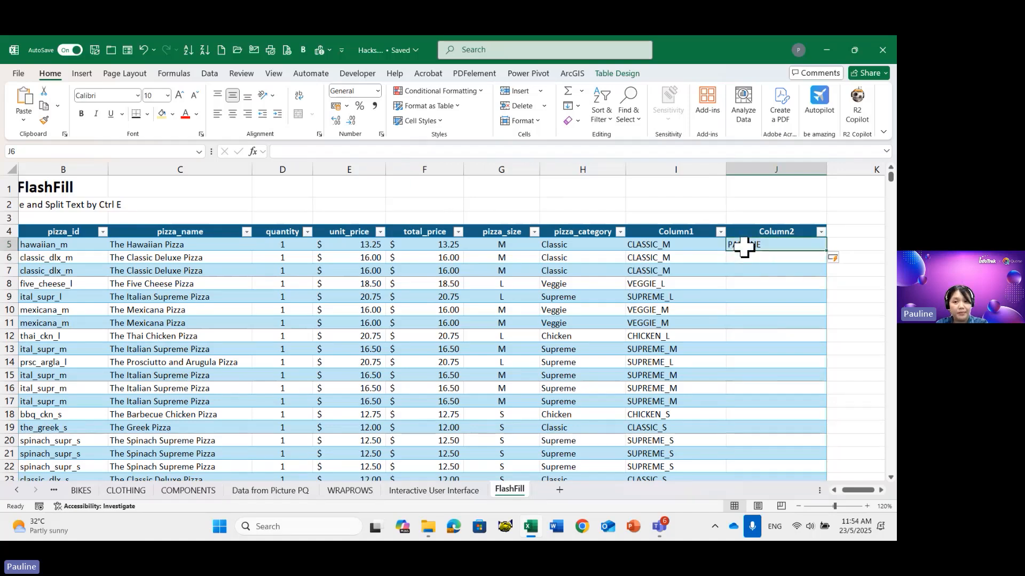
{"action": "left_click", "coordinate": [619, 73]}
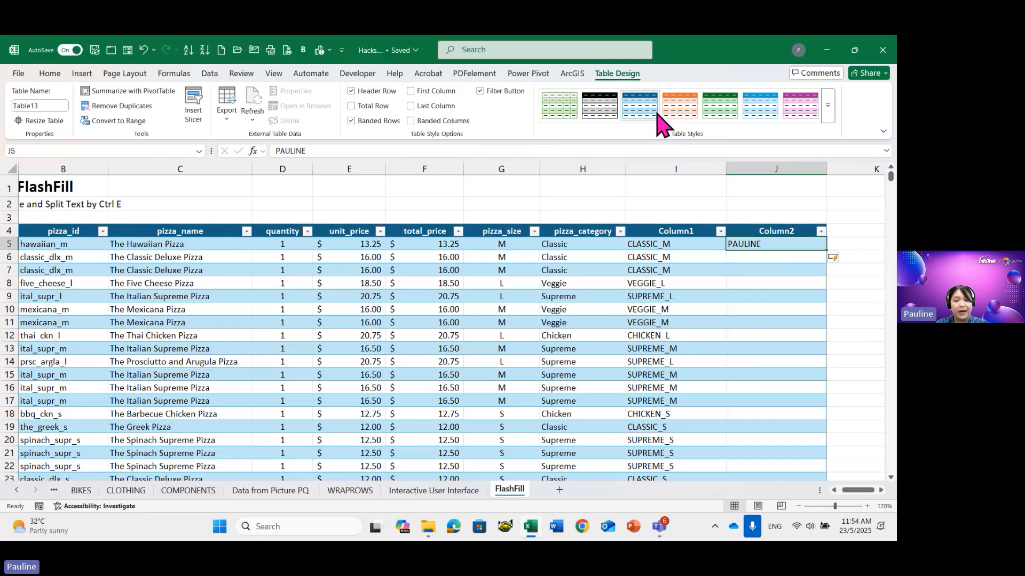
{"action": "left_click", "coordinate": [829, 114]}
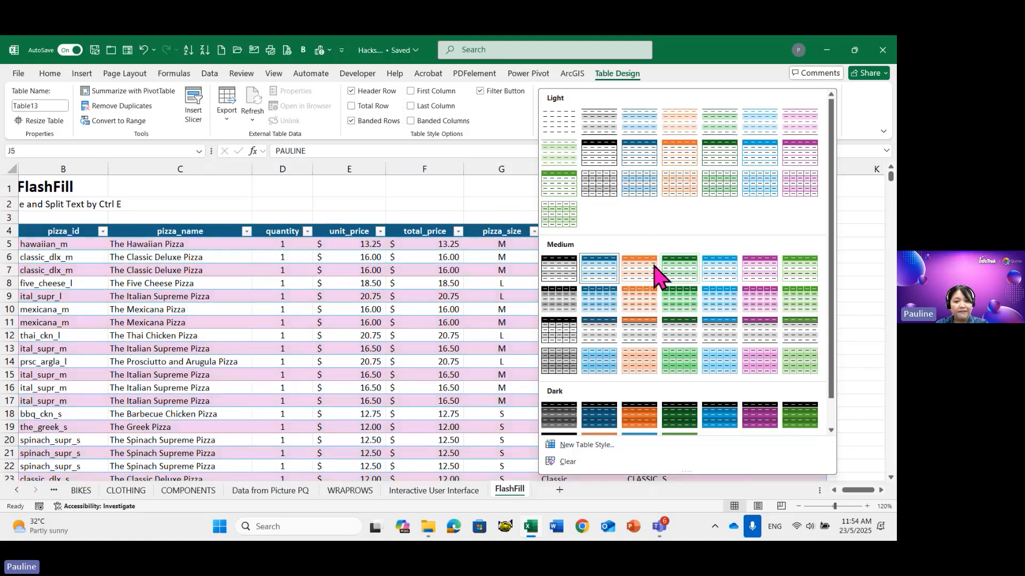
{"action": "left_click", "coordinate": [561, 304]}
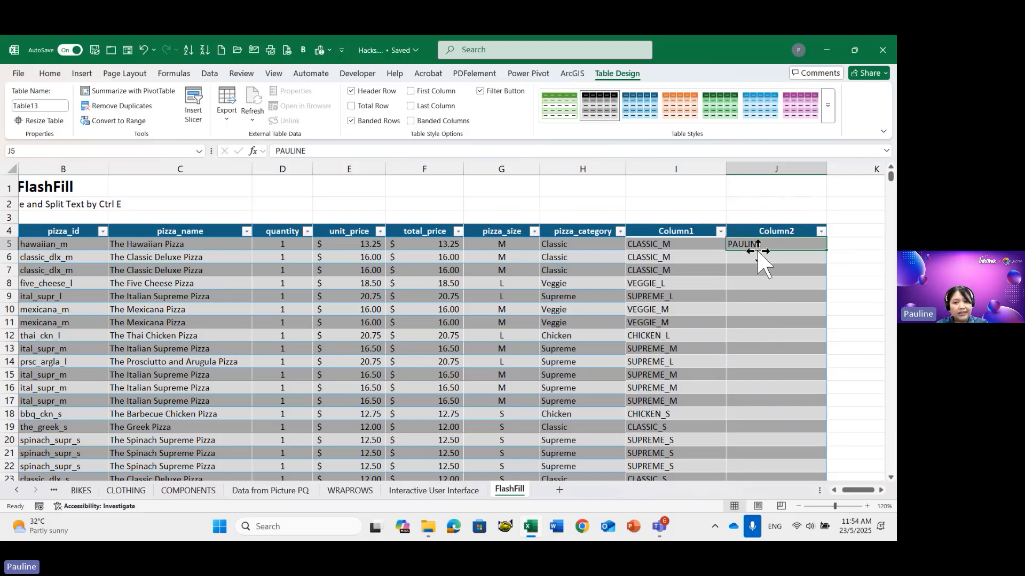
{"action": "left_click", "coordinate": [754, 256]}
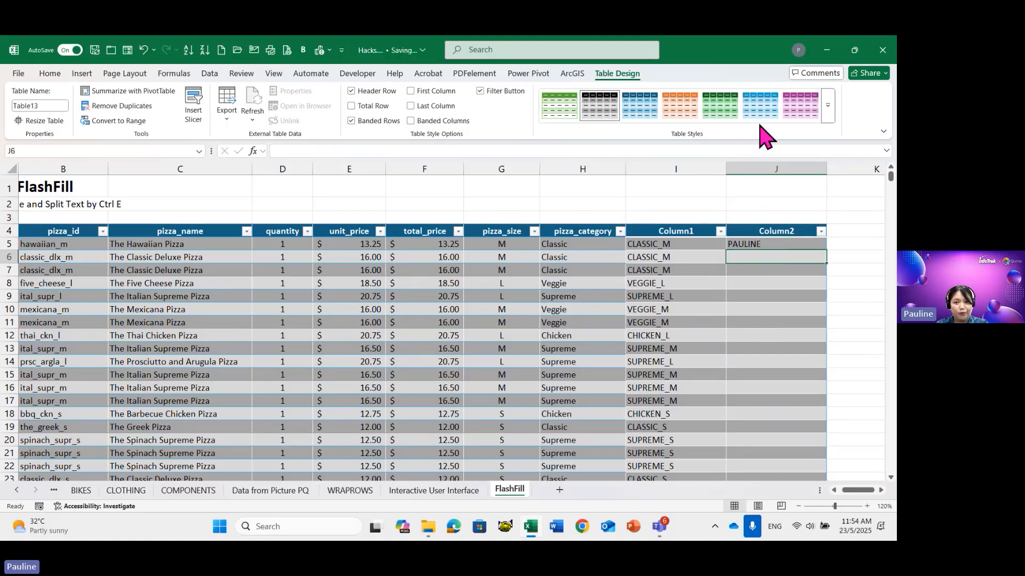
Step: Look through the available Light, Medium and Dark table styles, and close the gallery without choosing one
{"action": "left_click", "coordinate": [829, 117]}
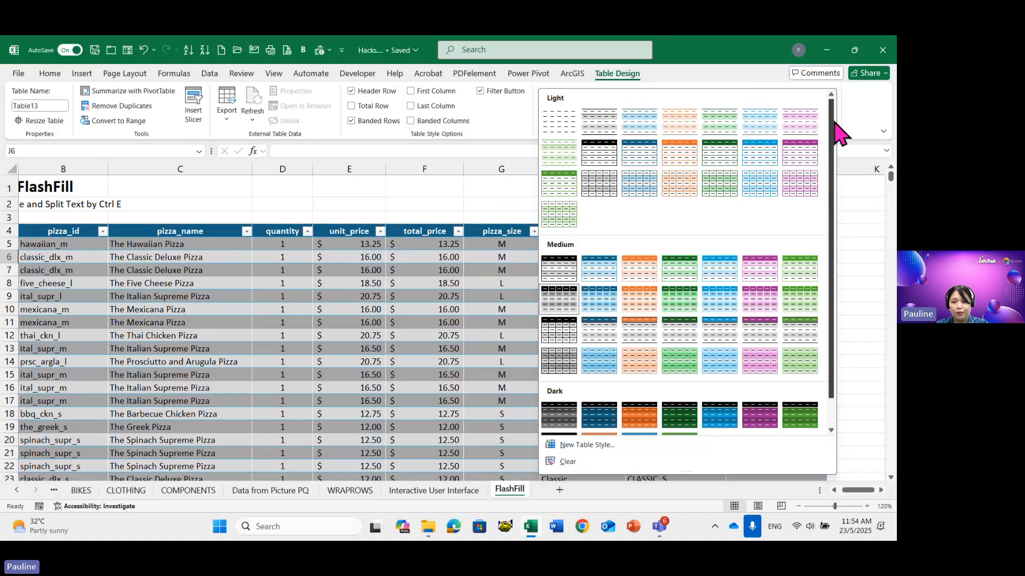
{"action": "scroll", "coordinate": [833, 205], "scroll_direction": "down", "scroll_amount": 1}
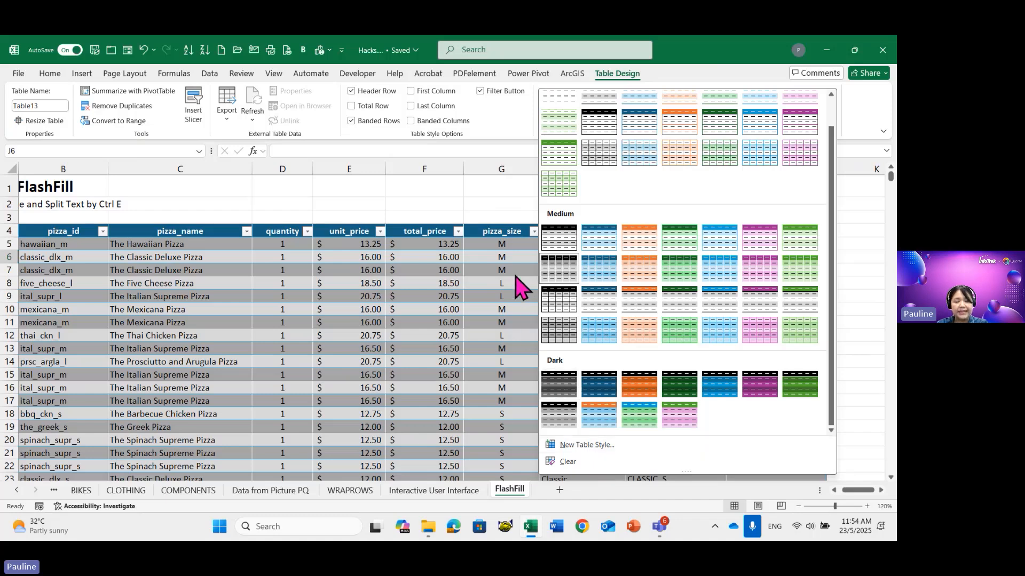
{"action": "left_click", "coordinate": [357, 298]}
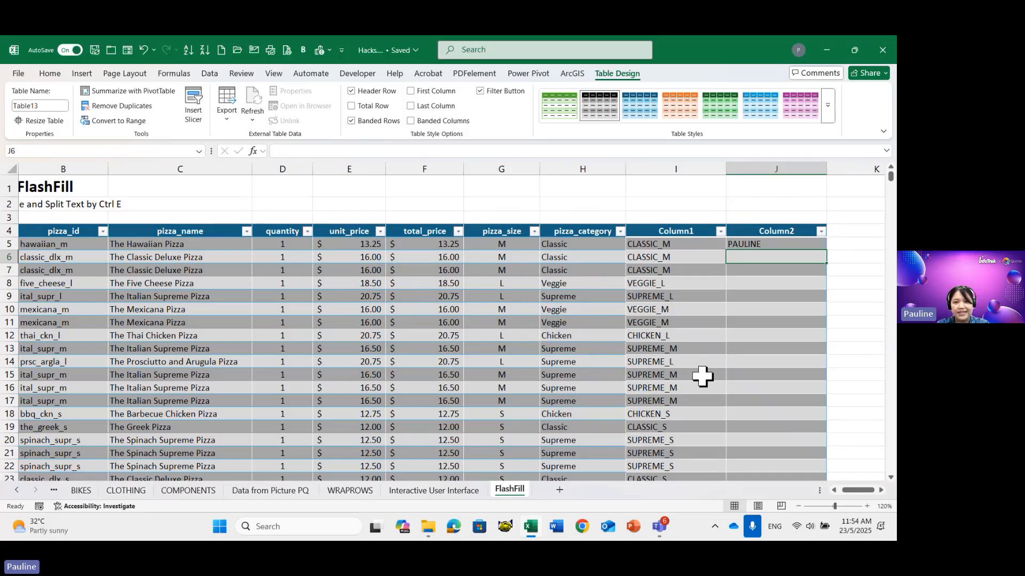
{"action": "left_click", "coordinate": [794, 244]}
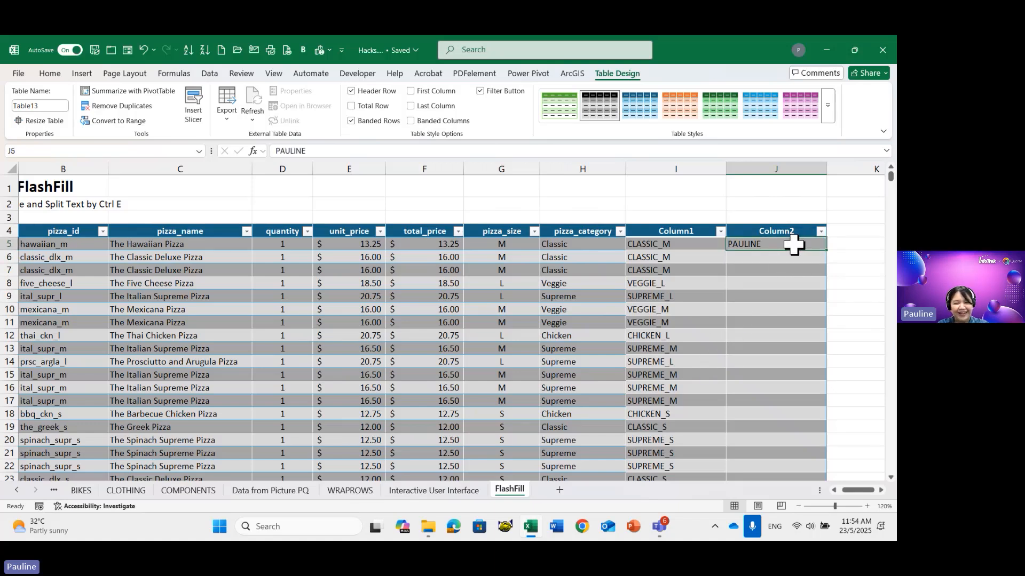
{"action": "left_click", "coordinate": [785, 258]}
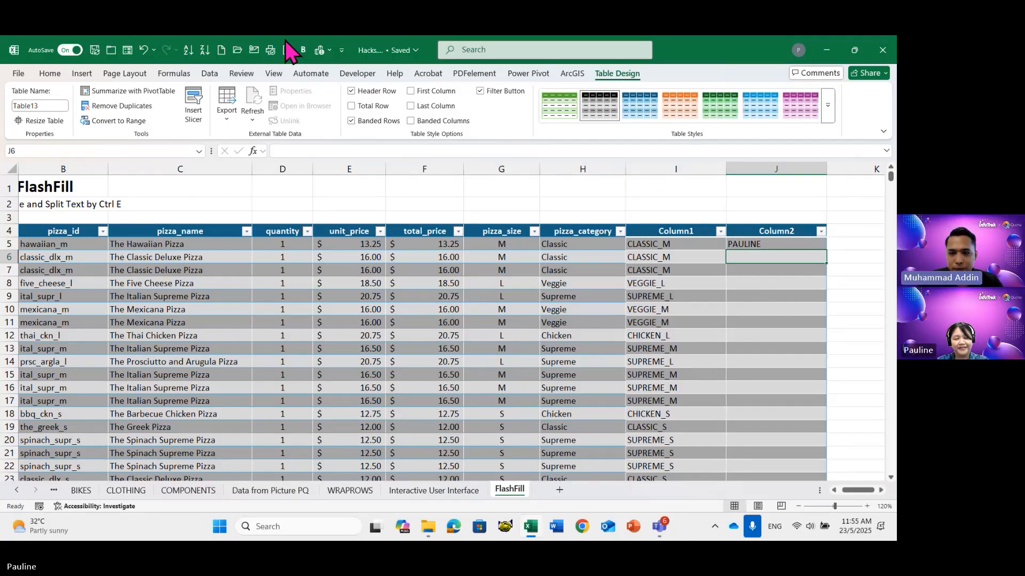
{"action": "left_click", "coordinate": [618, 57]}
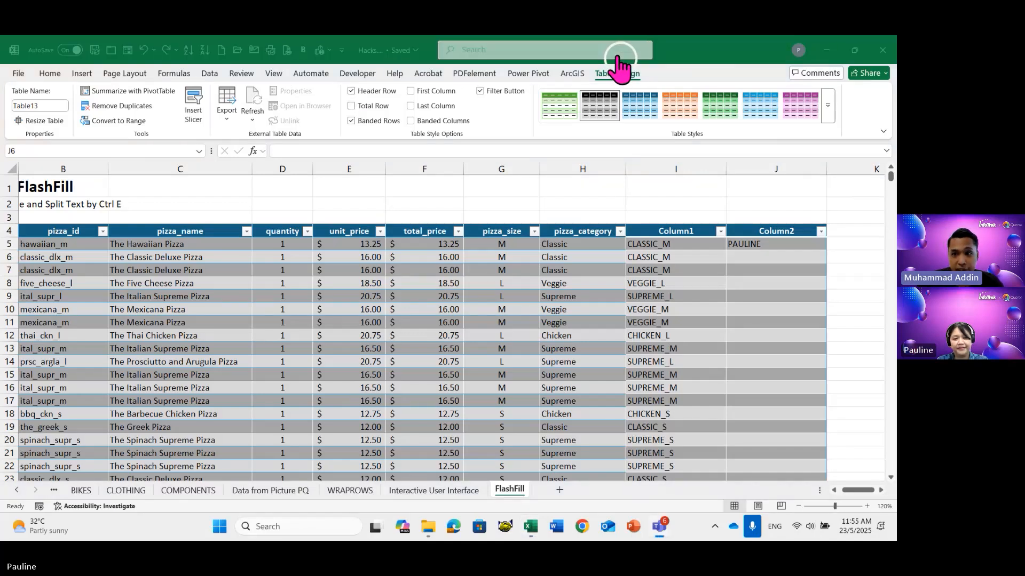